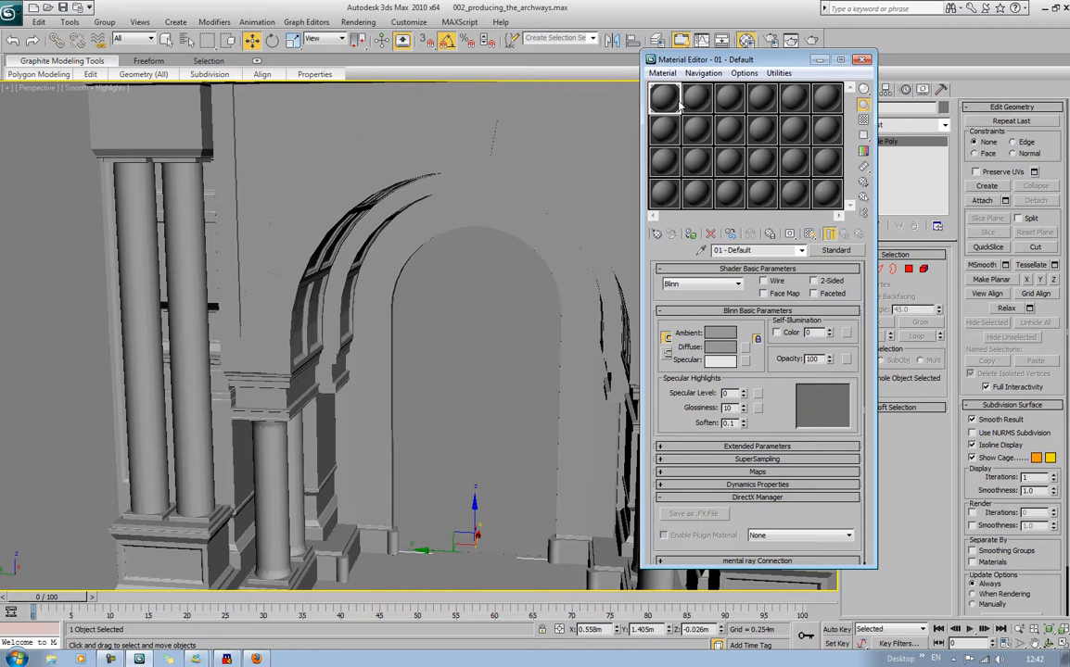
# Assign the 01 - Default material to the door panel inside the archway and close the Material Editor
pyautogui.moveTo(680, 105); pyautogui.dragTo(499, 357)
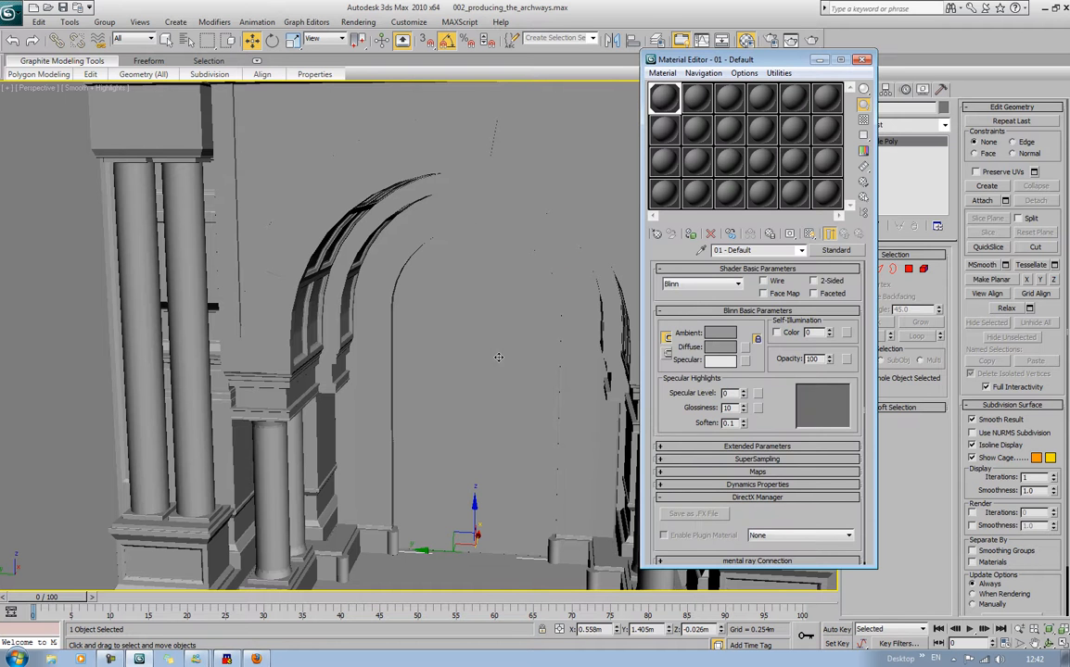
pyautogui.click(860, 60)
pyautogui.scroll(-6, 511, 227)
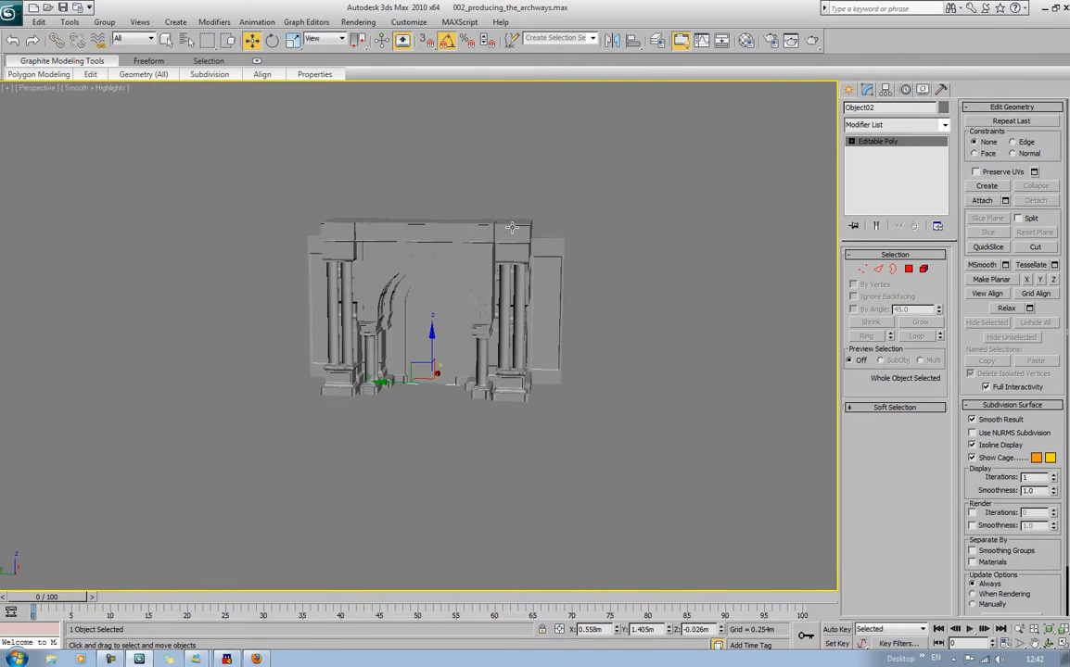
pyautogui.keyDown('alt'); pyautogui.moveTo(528, 235); pyautogui.dragTo(501, 243, button='middle'); pyautogui.keyUp('alt')
pyautogui.scroll(6, 527, 219)
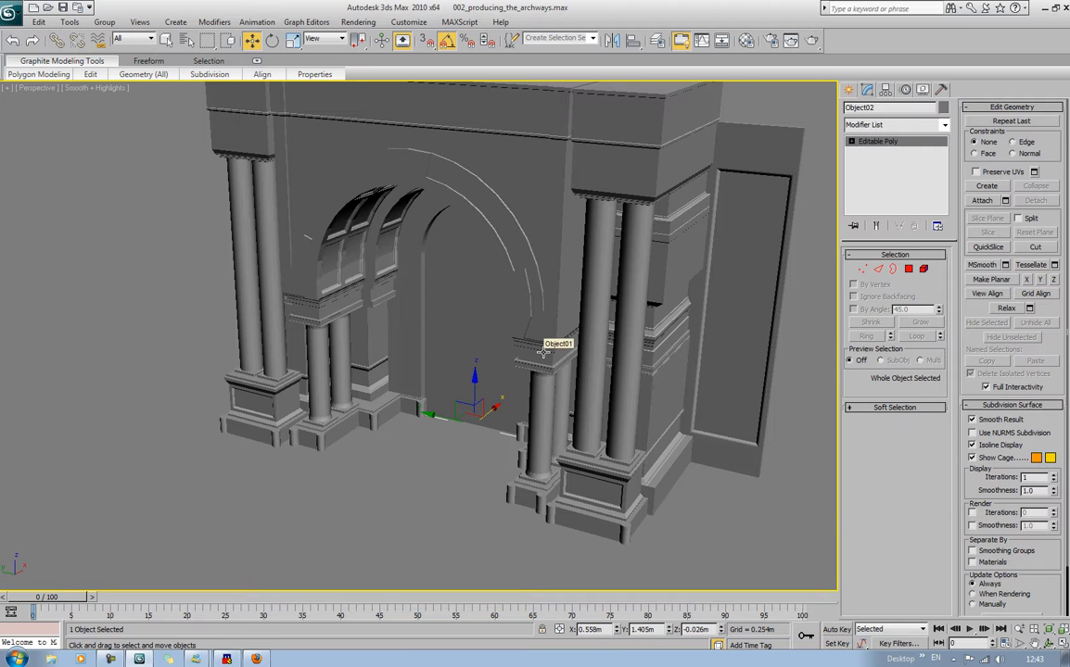
# Select the door panel inside the archway and display edged faces over the shaded model
pyautogui.click(461, 449)
pyautogui.click(460, 372)
pyautogui.keyDown('alt'); pyautogui.moveTo(523, 436); pyautogui.dragTo(543, 420, button='middle'); pyautogui.keyUp('alt')
pyautogui.press('F4')
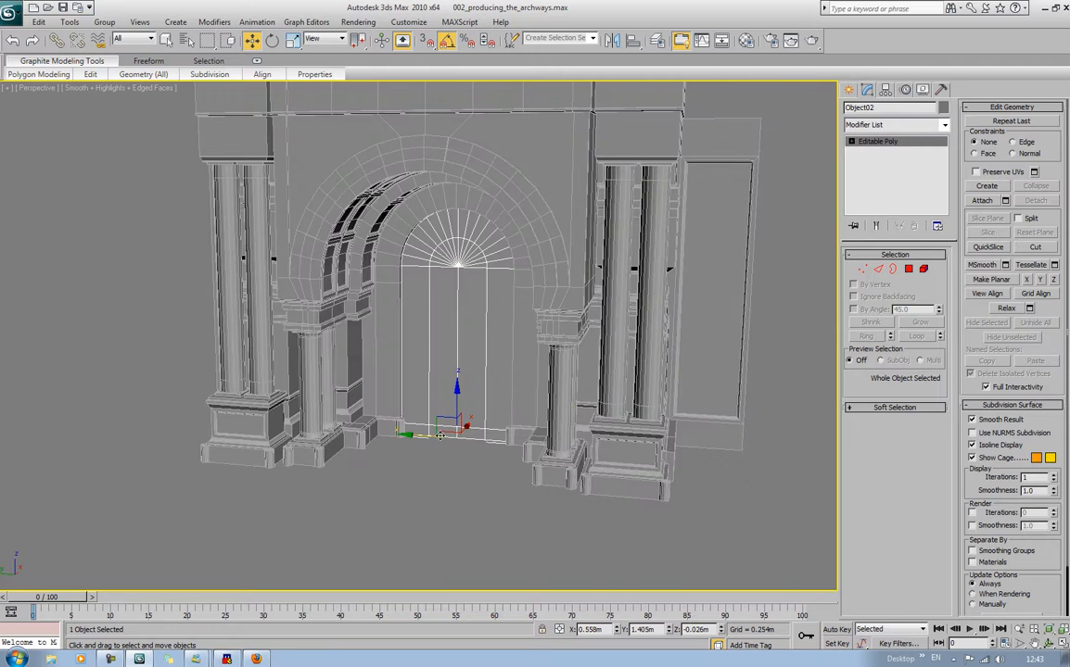
# Create a small Biped on the ground in front of the archway as a scale reference, and delete it
pyautogui.click(848, 92)
pyautogui.click(944, 111)
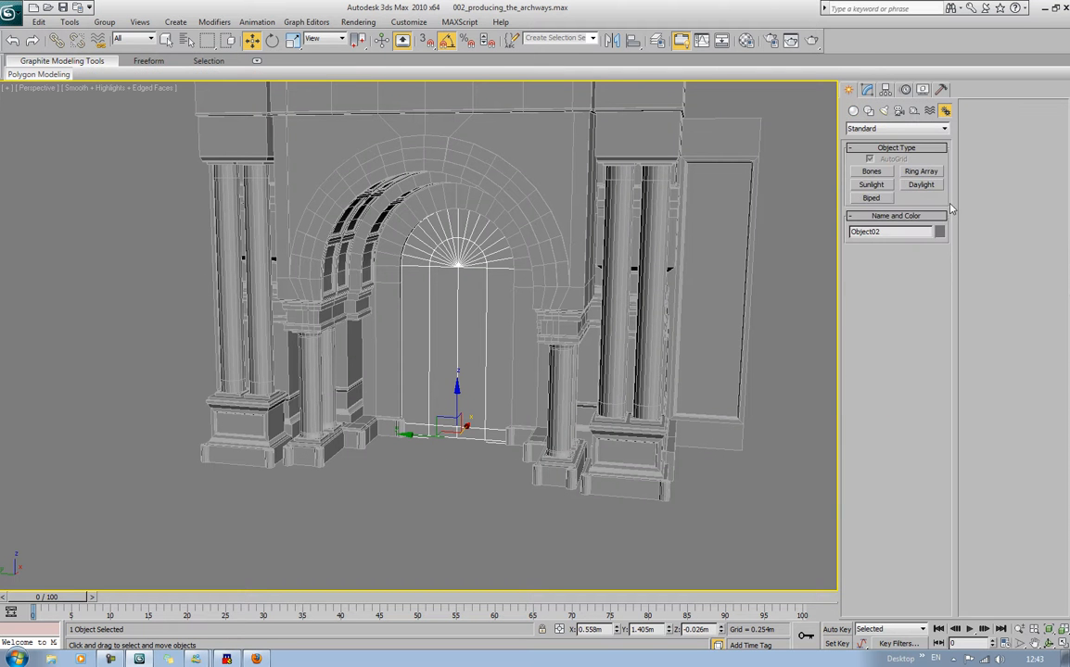
pyautogui.click(869, 198)
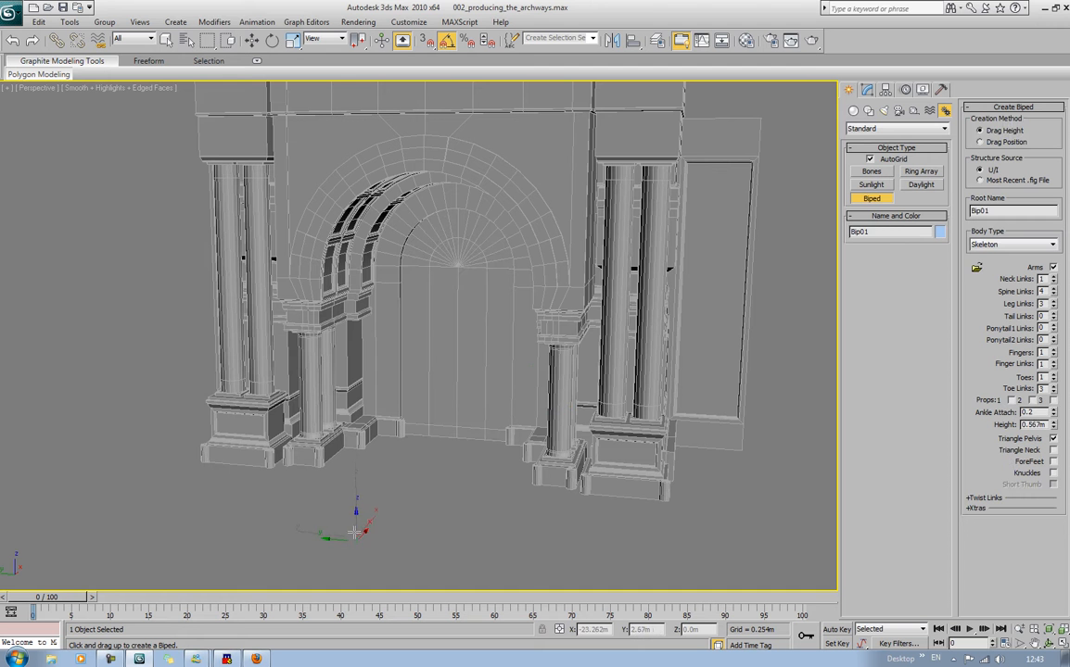
pyautogui.moveTo(355, 533)
pyautogui.mouseDown()
pyautogui.moveTo(364, 503)
pyautogui.moveTo(369, 519)
pyautogui.mouseUp()
pyautogui.press('w')
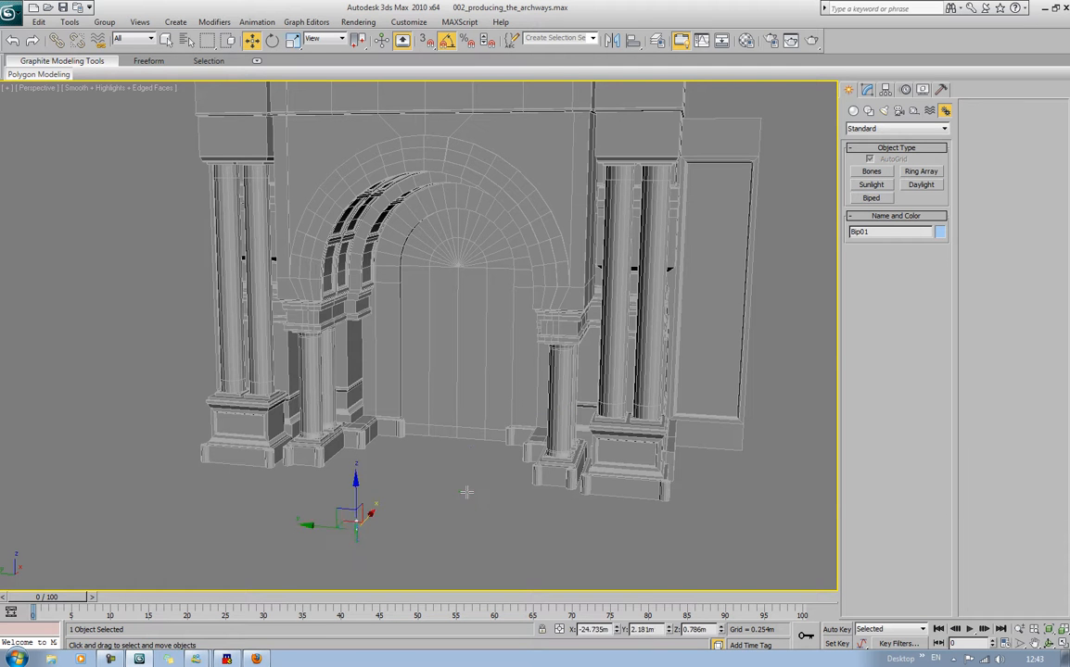
pyautogui.click(470, 535)
pyautogui.moveTo(469, 529); pyautogui.dragTo(466, 452, button='middle')
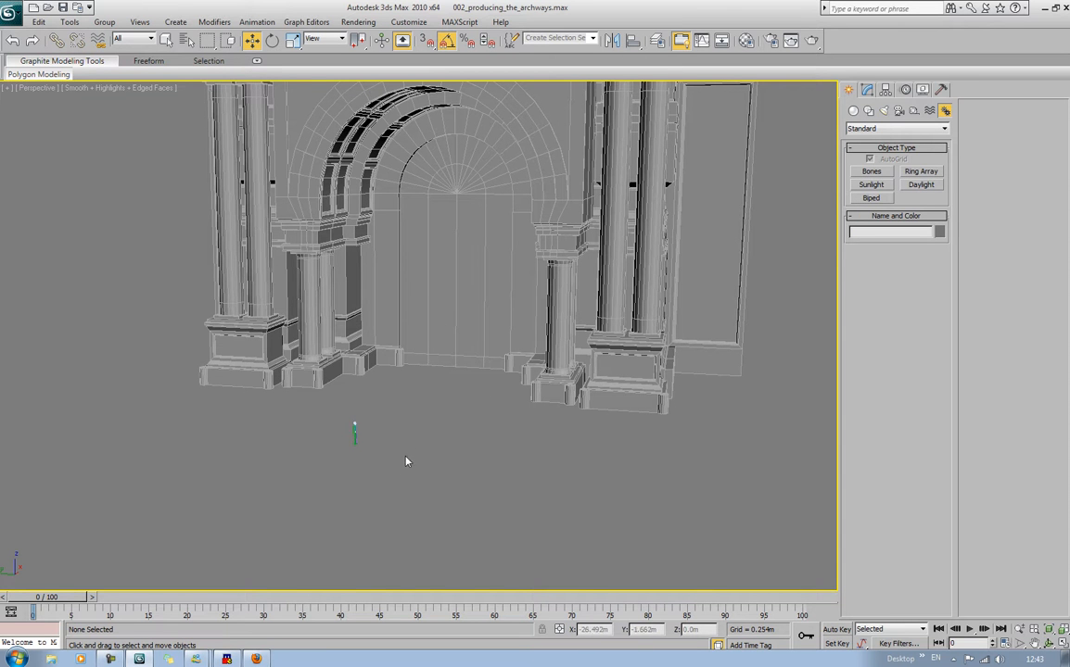
pyautogui.doubleClick(354, 432)
pyautogui.press('Delete')
# Try rotating the door panel -90 degrees around Y so it lies flat on the ground, undoing each attempt
pyautogui.click(400, 315)
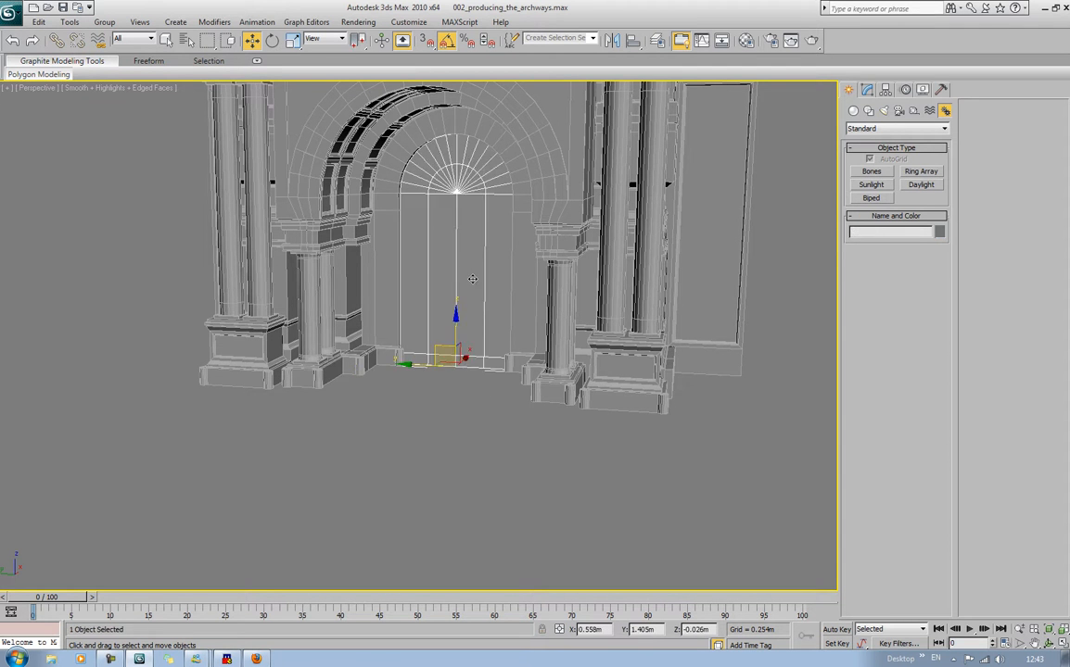
pyautogui.press('e')
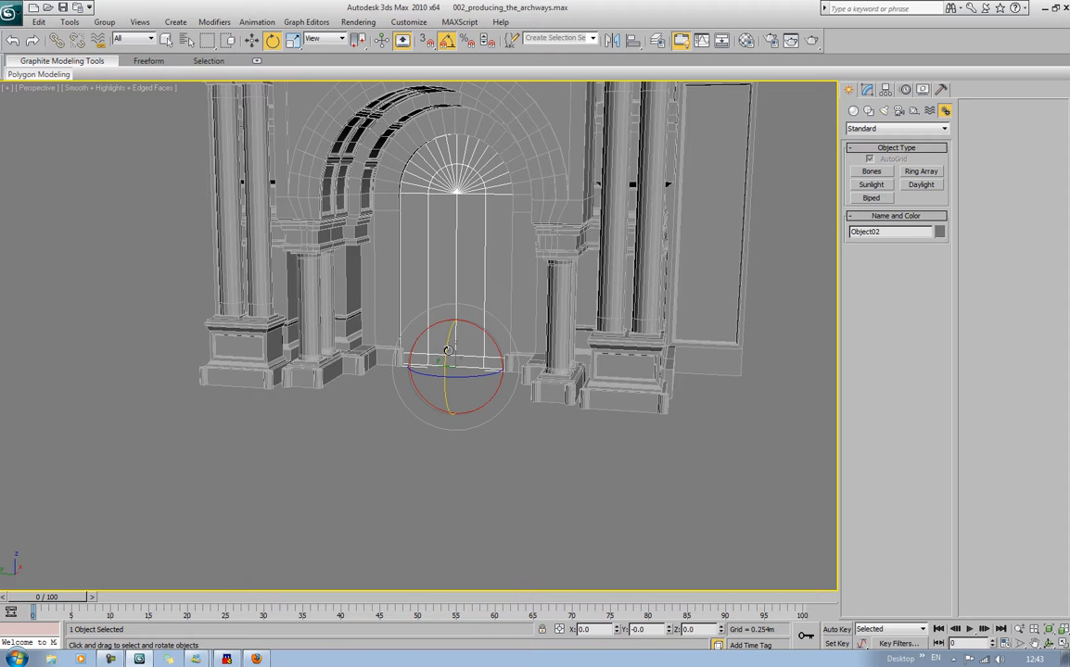
pyautogui.moveTo(448, 350); pyautogui.dragTo(448, 408)
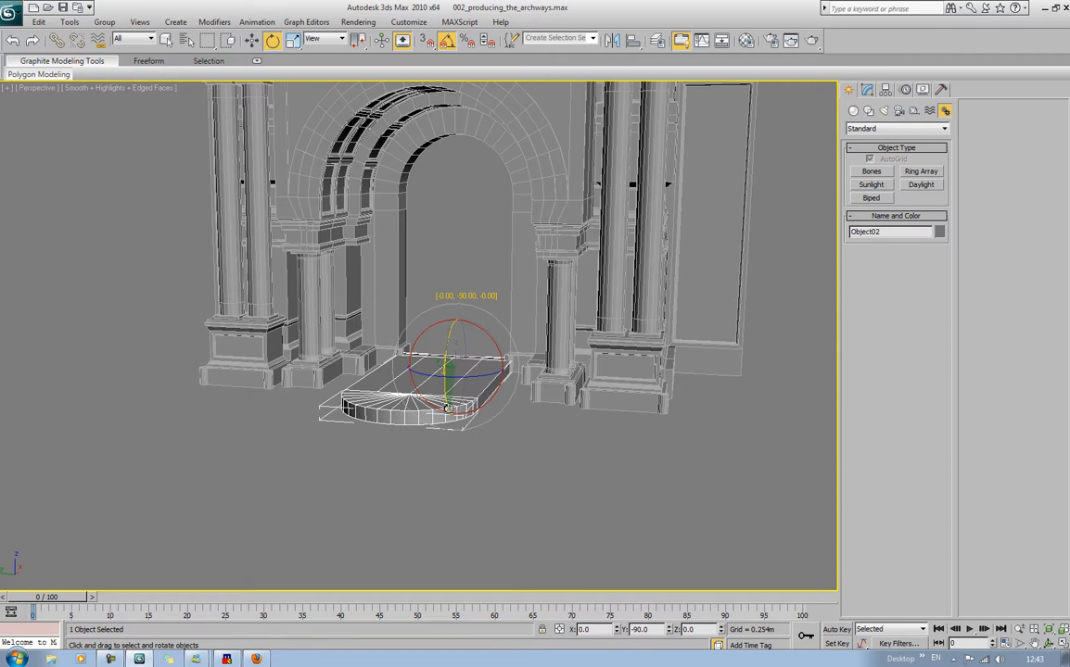
pyautogui.keyDown('alt'); pyautogui.moveTo(404, 359); pyautogui.dragTo(424, 394, button='middle'); pyautogui.keyUp('alt')
pyautogui.hotkey('ctrl', 'z')
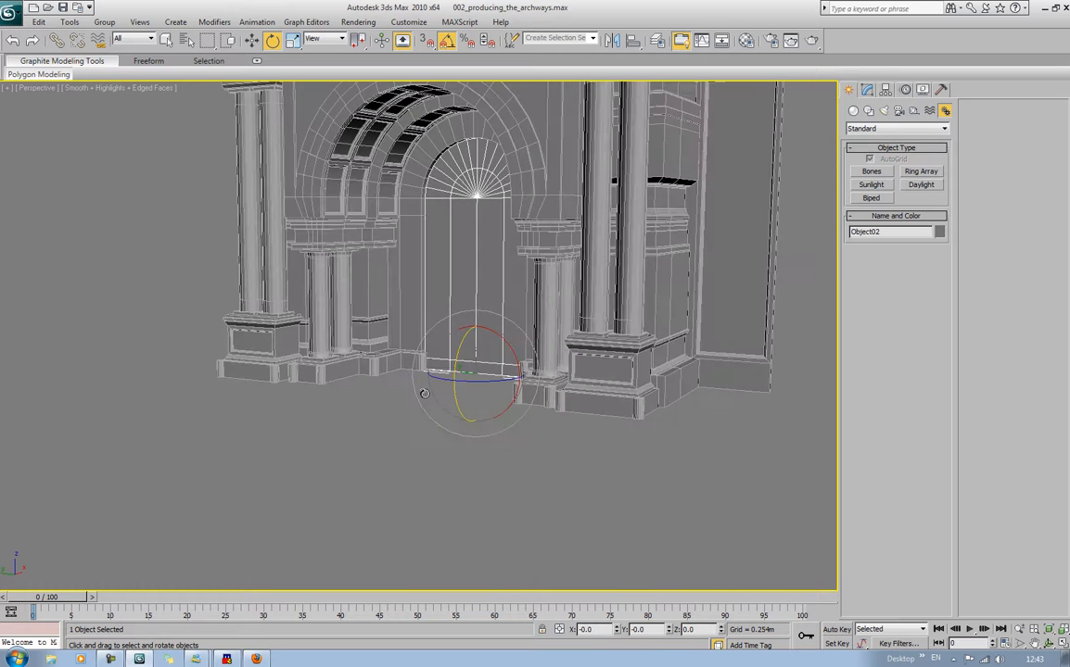
pyautogui.moveTo(459, 349); pyautogui.dragTo(465, 414)
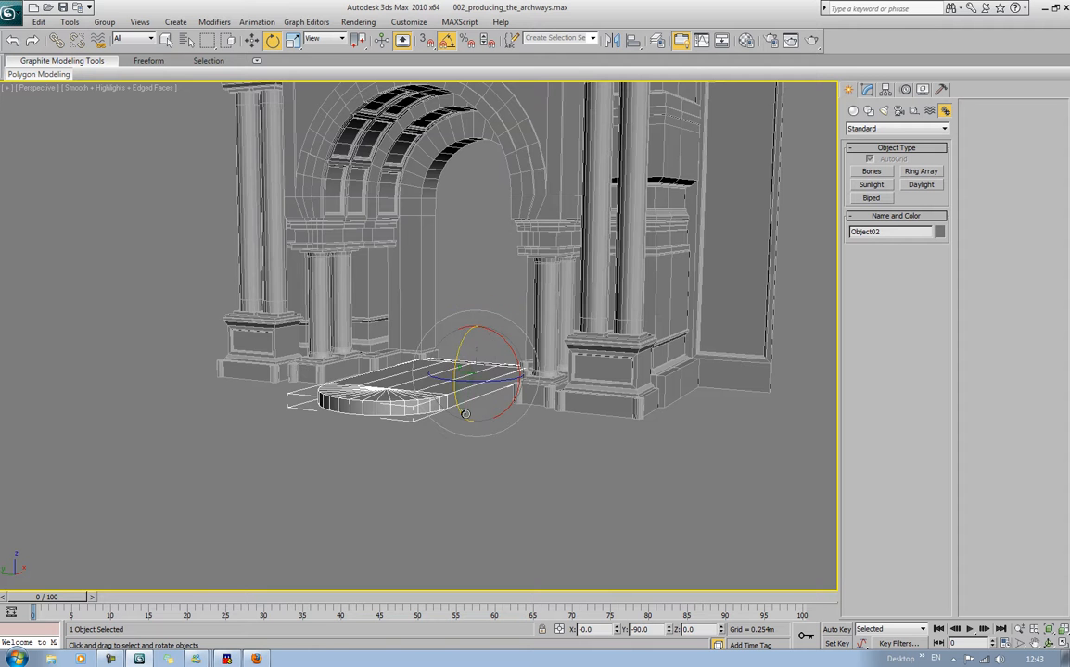
pyautogui.keyDown('alt'); pyautogui.moveTo(465, 414); pyautogui.dragTo(489, 397, button='middle'); pyautogui.keyUp('alt')
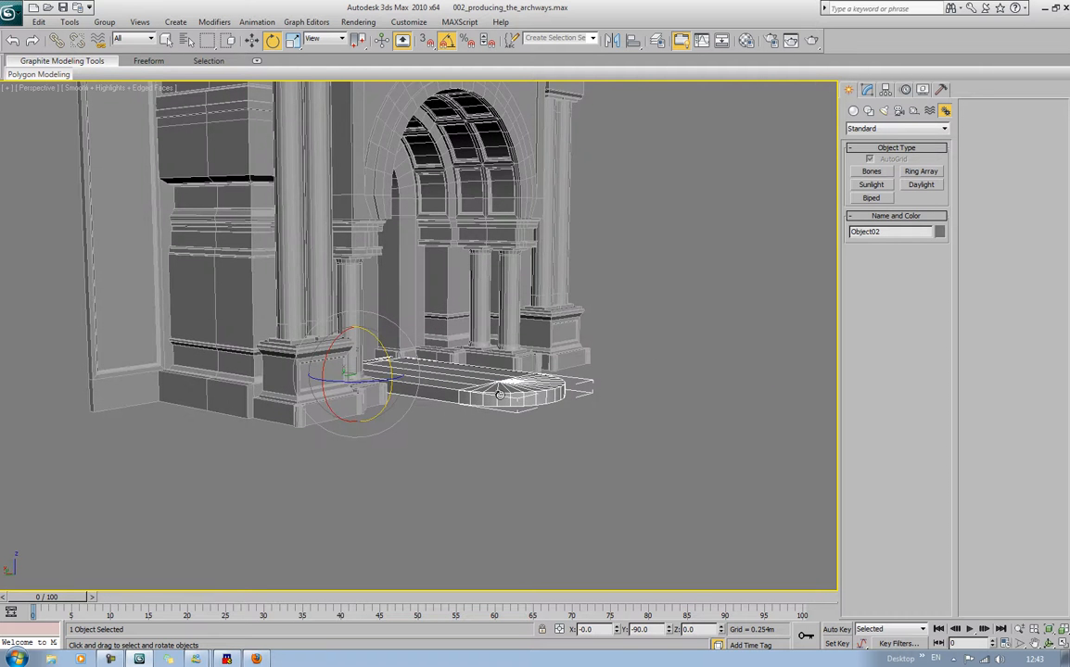
pyautogui.keyDown('alt'); pyautogui.moveTo(568, 415); pyautogui.dragTo(458, 426, button='middle'); pyautogui.keyUp('alt')
pyautogui.hotkey('ctrl', 'z')
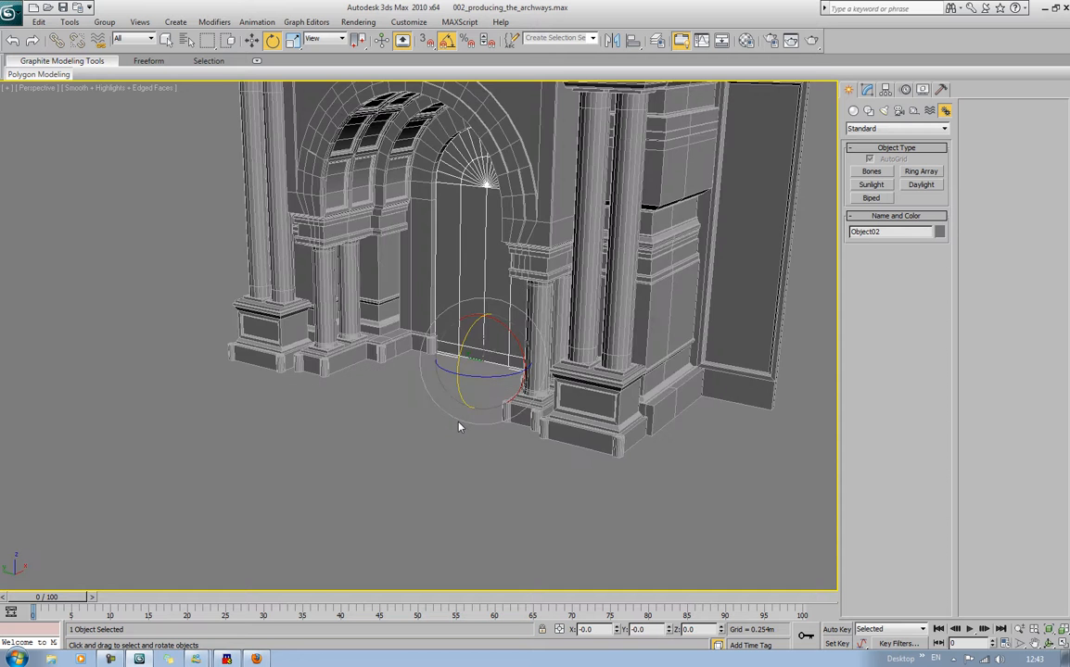
# In the Front view, move only the door panel's pivot along X to its back face, at X 1.541 m
pyautogui.press('l')
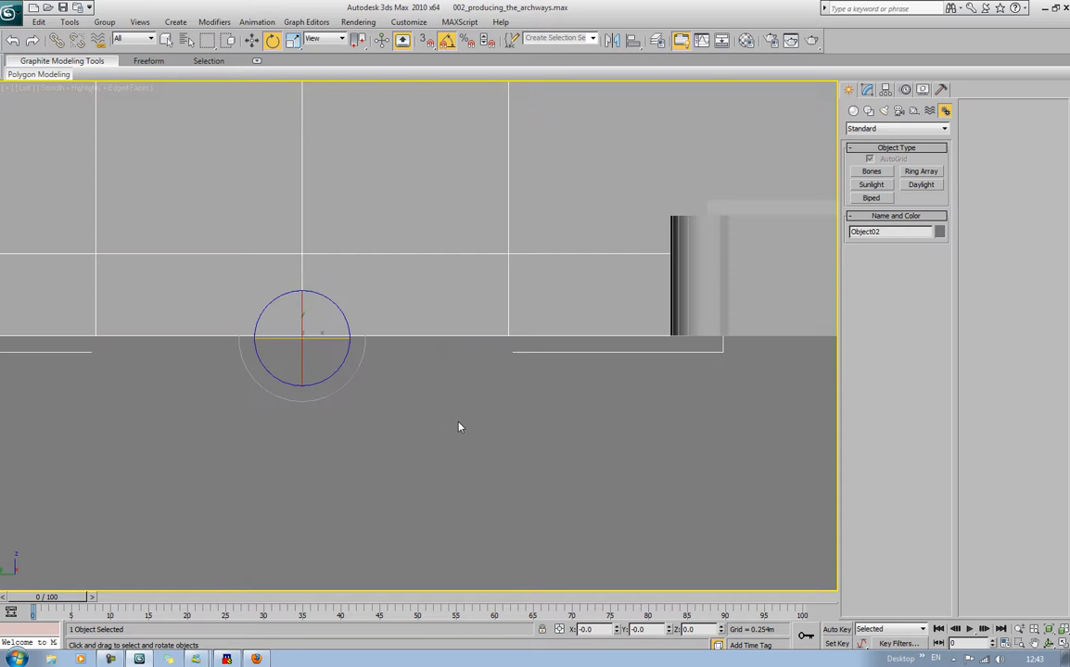
pyautogui.moveTo(346, 411); pyautogui.dragTo(495, 520, button='middle')
pyautogui.scroll(-8, 495, 520)
pyautogui.press('F3')
pyautogui.moveTo(477, 462); pyautogui.dragTo(479, 477, button='middle')
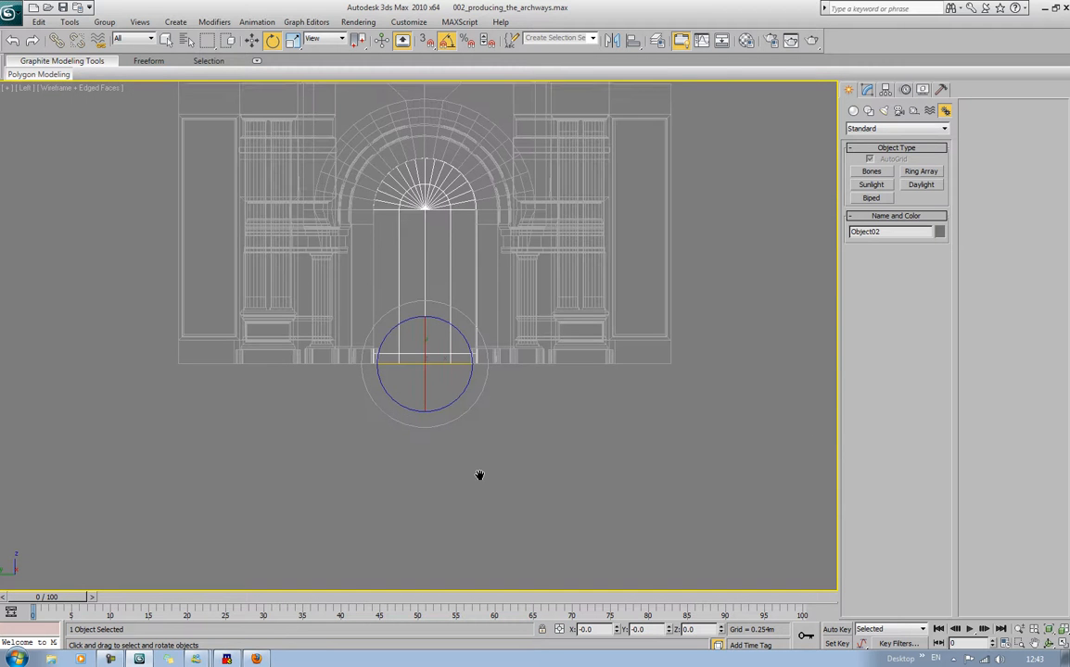
pyautogui.press('f')
pyautogui.scroll(4, 456, 415)
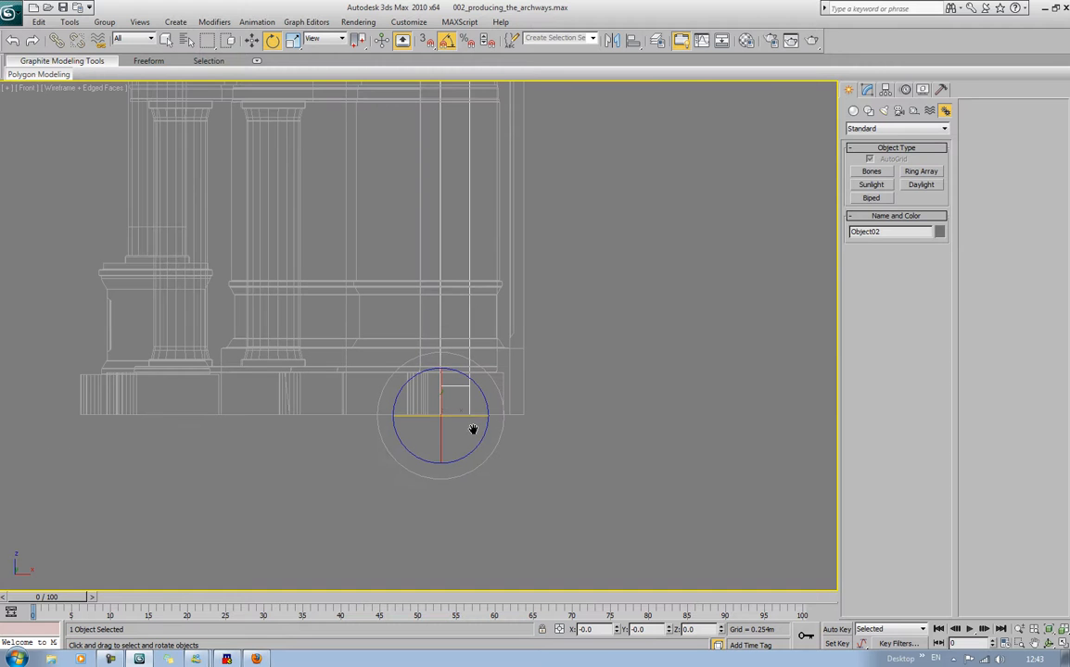
pyautogui.click(885, 89)
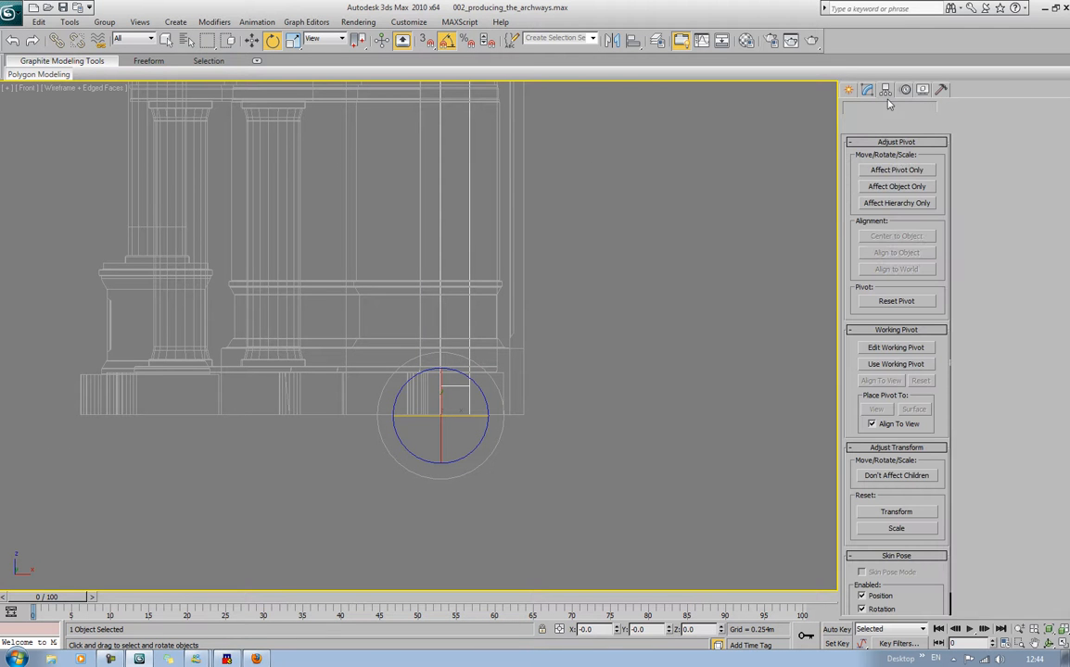
pyautogui.click(893, 170)
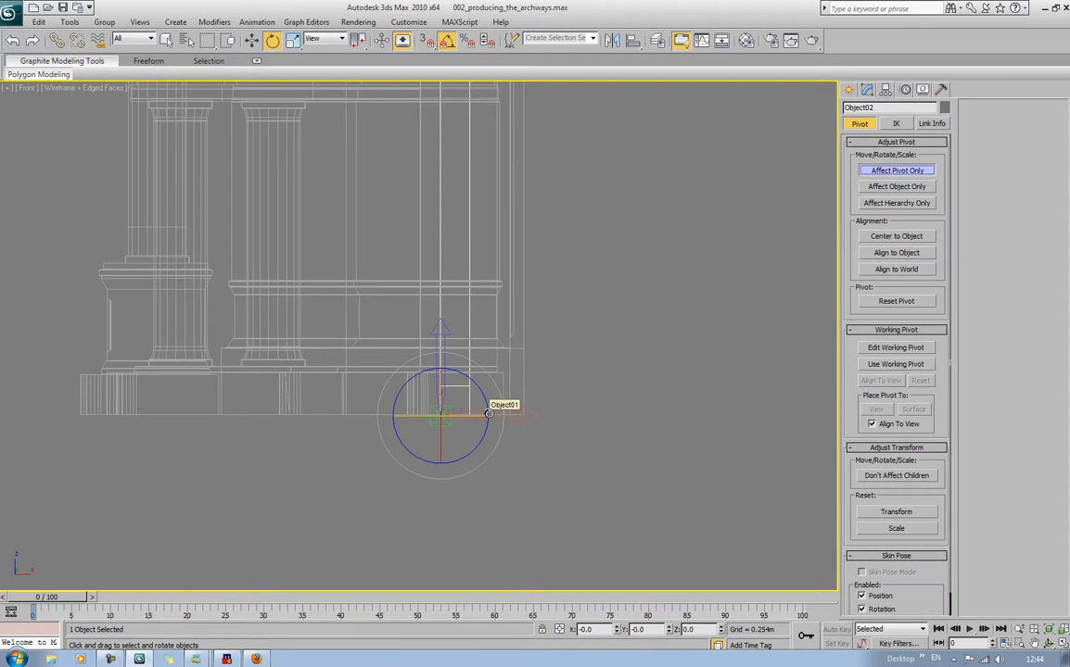
pyautogui.press('w')
pyautogui.moveTo(489, 418); pyautogui.dragTo(519, 418)
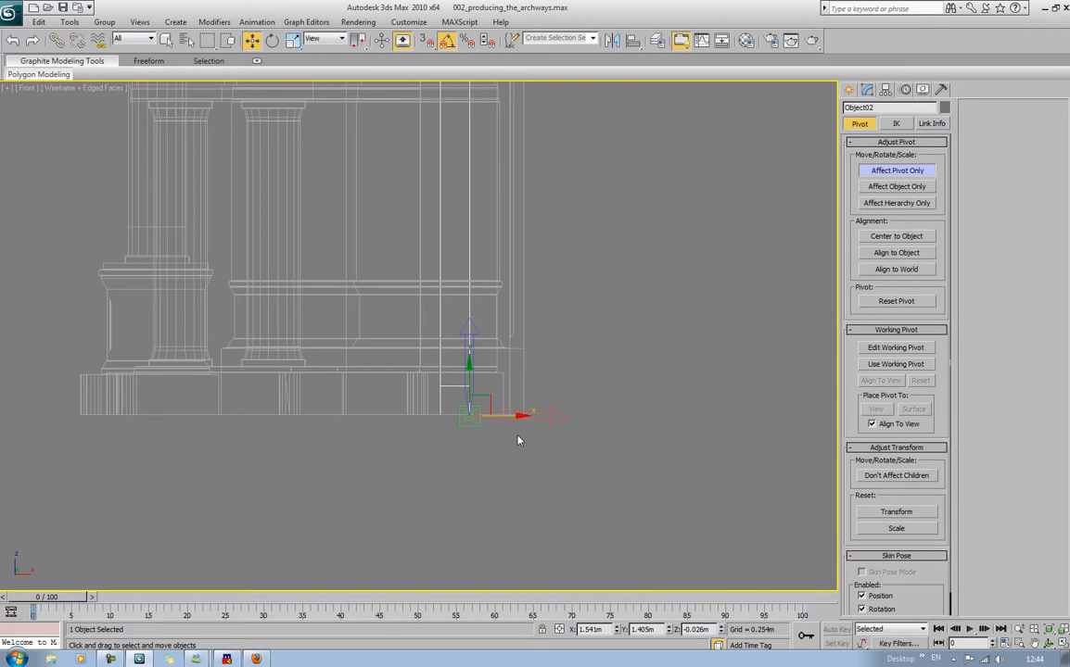
pyautogui.press('p')
pyautogui.click(877, 174)
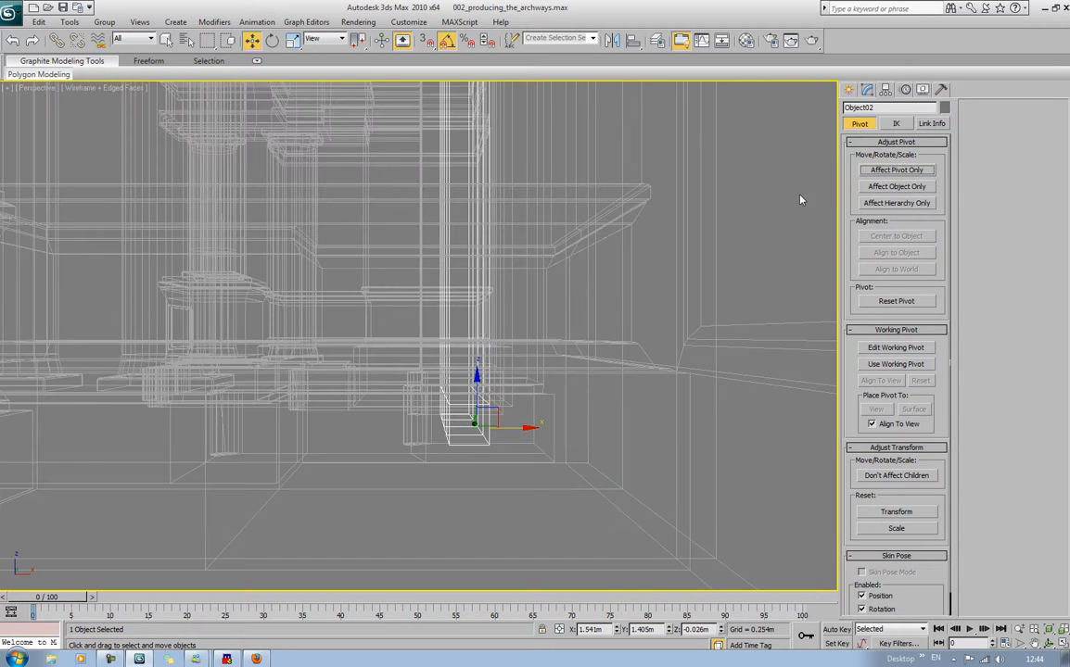
# Return to shaded display and make a copy of the door panel rotated -90 degrees around Y, flat on the ground
pyautogui.keyDown('alt'); pyautogui.moveTo(524, 228); pyautogui.dragTo(563, 244, button='middle'); pyautogui.keyUp('alt')
pyautogui.scroll(-1, 564, 244)
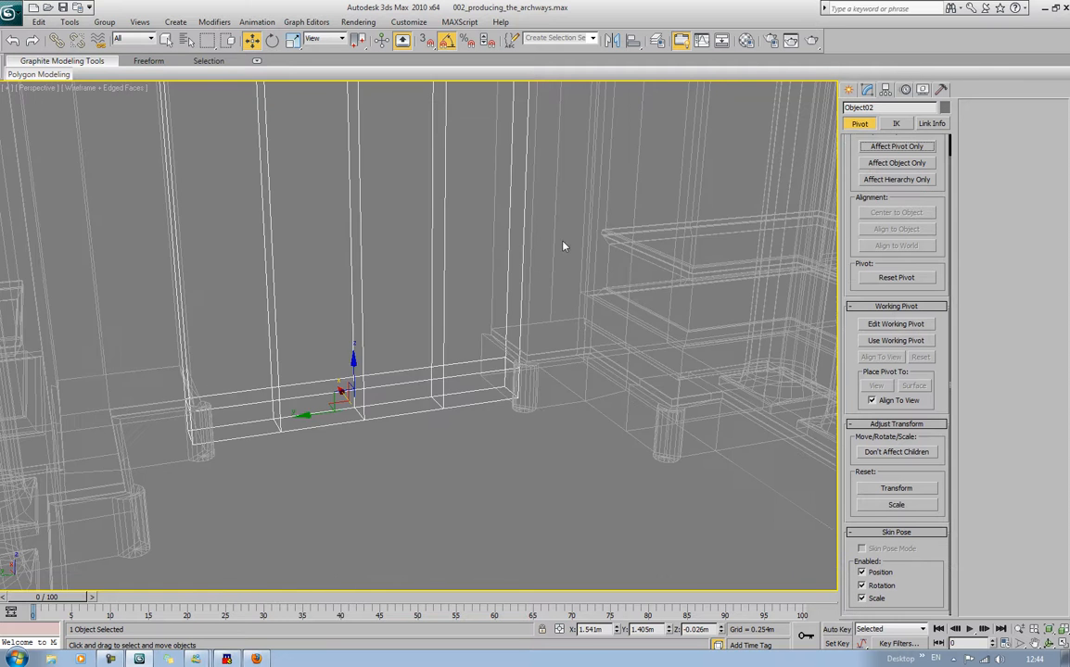
pyautogui.press('F3')
pyautogui.scroll(-8, 541, 299)
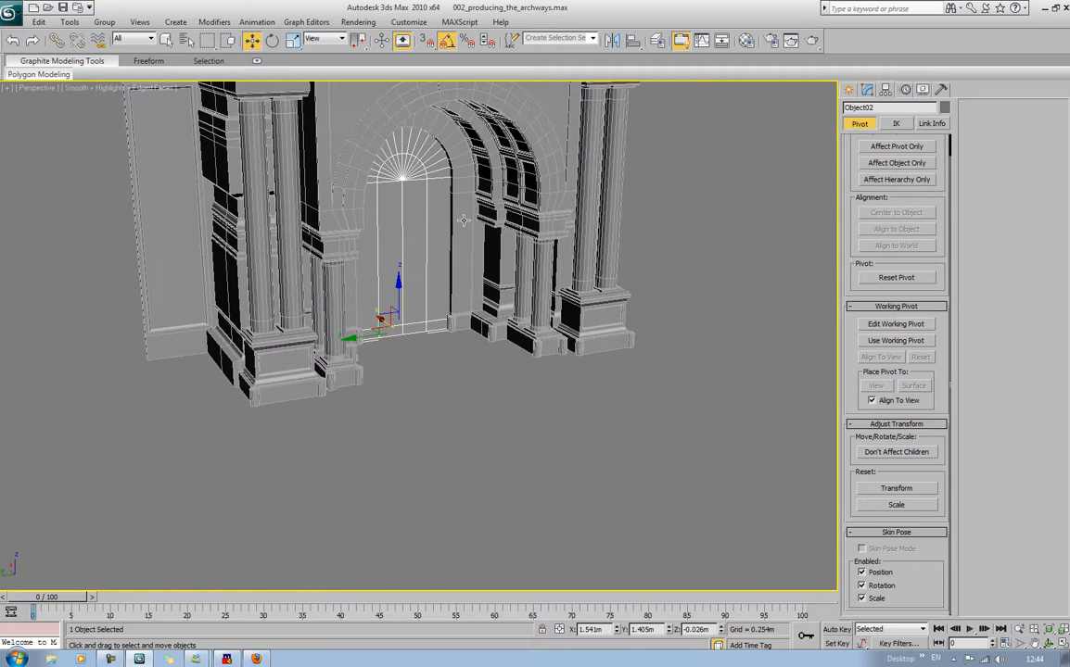
pyautogui.press('e')
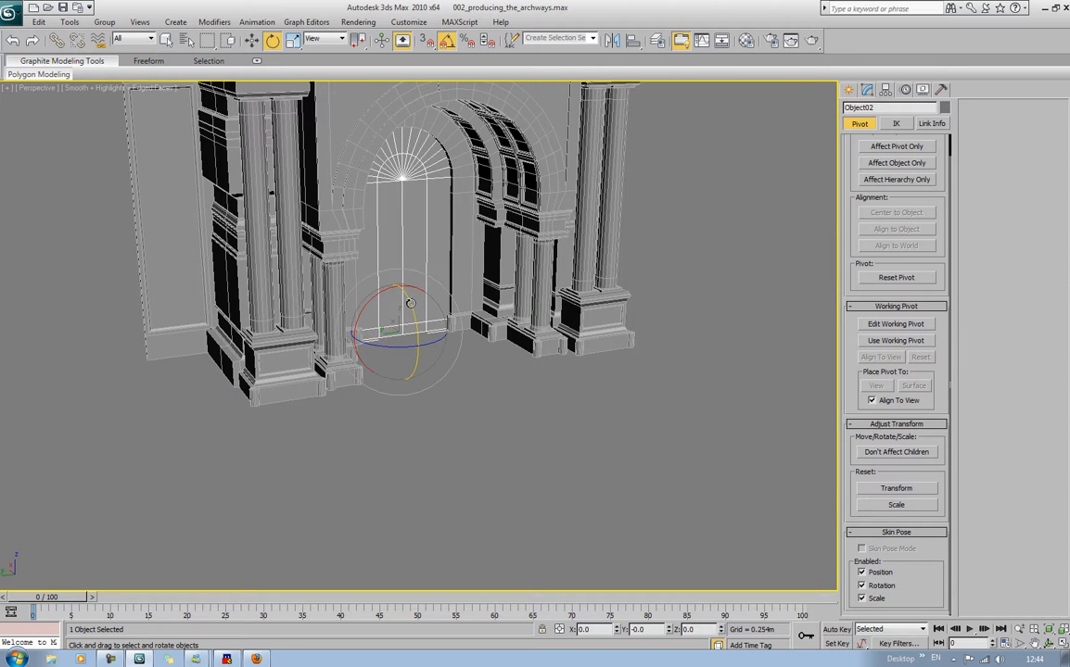
pyautogui.keyDown('shift'); pyautogui.moveTo(408, 303); pyautogui.dragTo(424, 362); pyautogui.keyUp('shift')
pyautogui.click(537, 386)
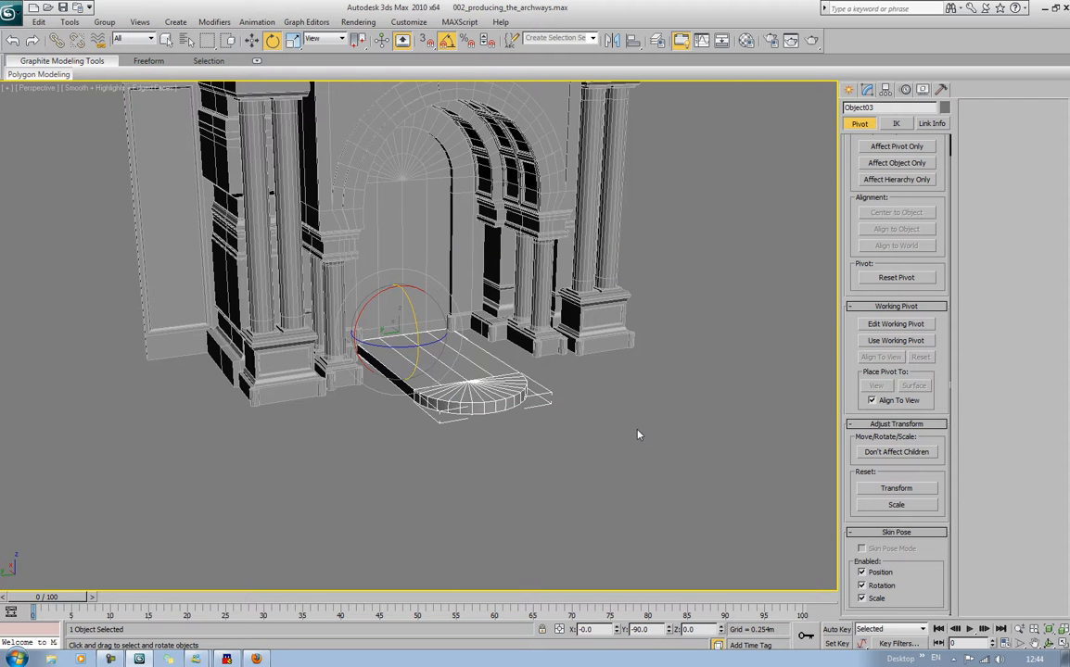
# Examine from several angles how the flat copy meets the base of the upright door panel
pyautogui.click(635, 417)
pyautogui.moveTo(635, 417)
pyautogui.keyDown('alt'); pyautogui.mouseDown(button='middle')
pyautogui.moveTo(559, 410)
pyautogui.moveTo(564, 433)
pyautogui.mouseUp(button='middle'); pyautogui.keyUp('alt')
pyautogui.scroll(2, 565, 433)
pyautogui.keyDown('alt'); pyautogui.moveTo(396, 428); pyautogui.dragTo(341, 348, button='middle'); pyautogui.keyUp('alt')
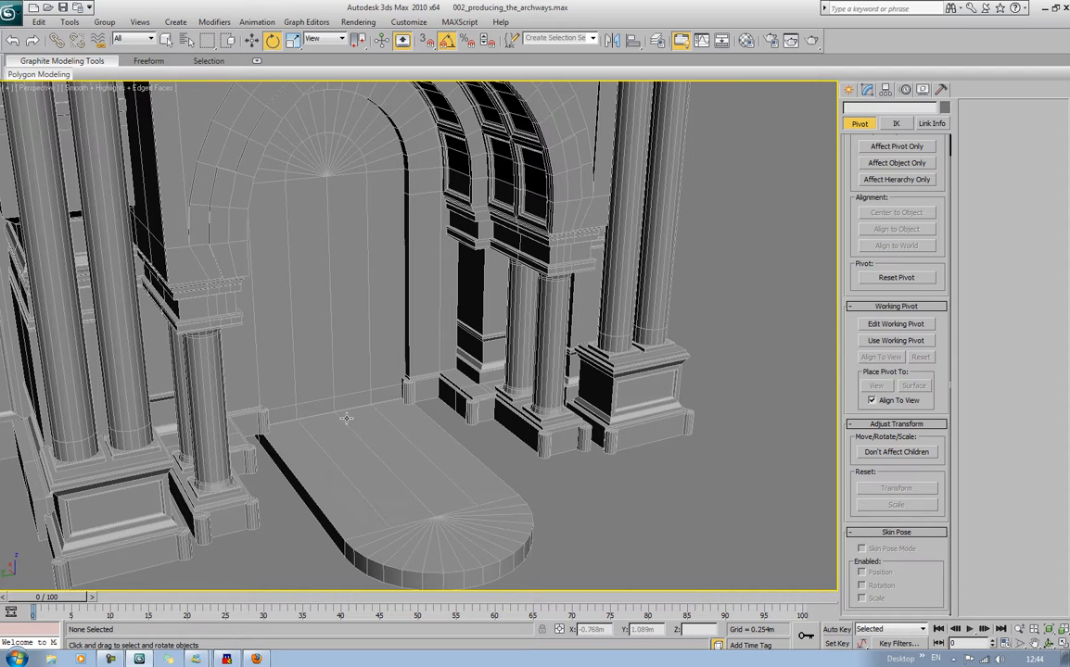
pyautogui.click(352, 335)
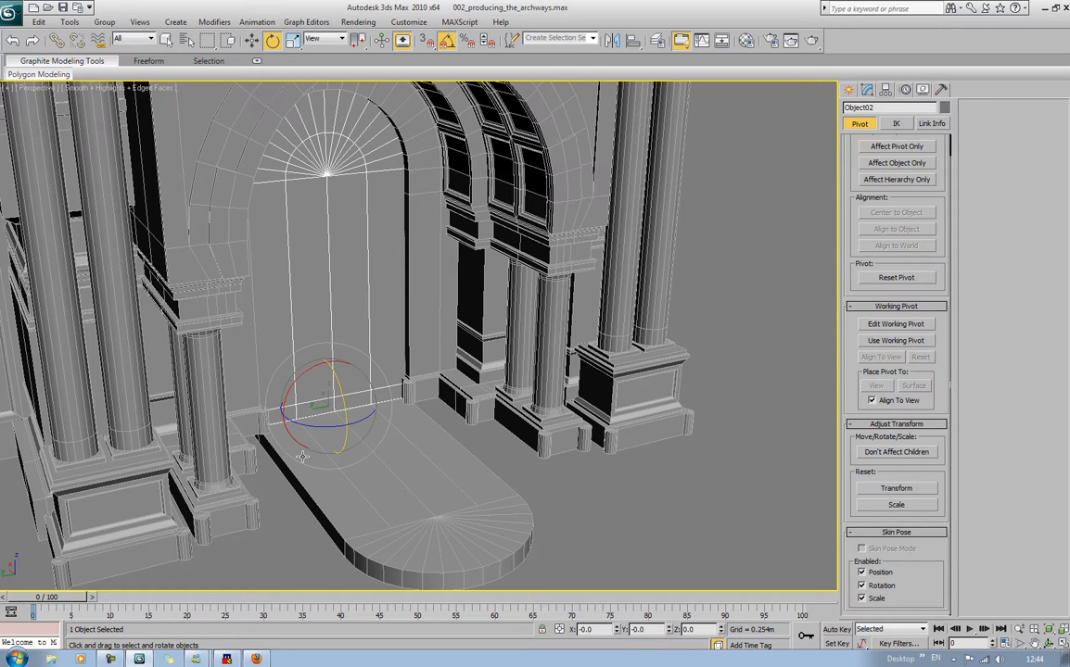
pyautogui.keyDown('alt'); pyautogui.moveTo(302, 456); pyautogui.dragTo(227, 406, button='middle'); pyautogui.keyUp('alt')
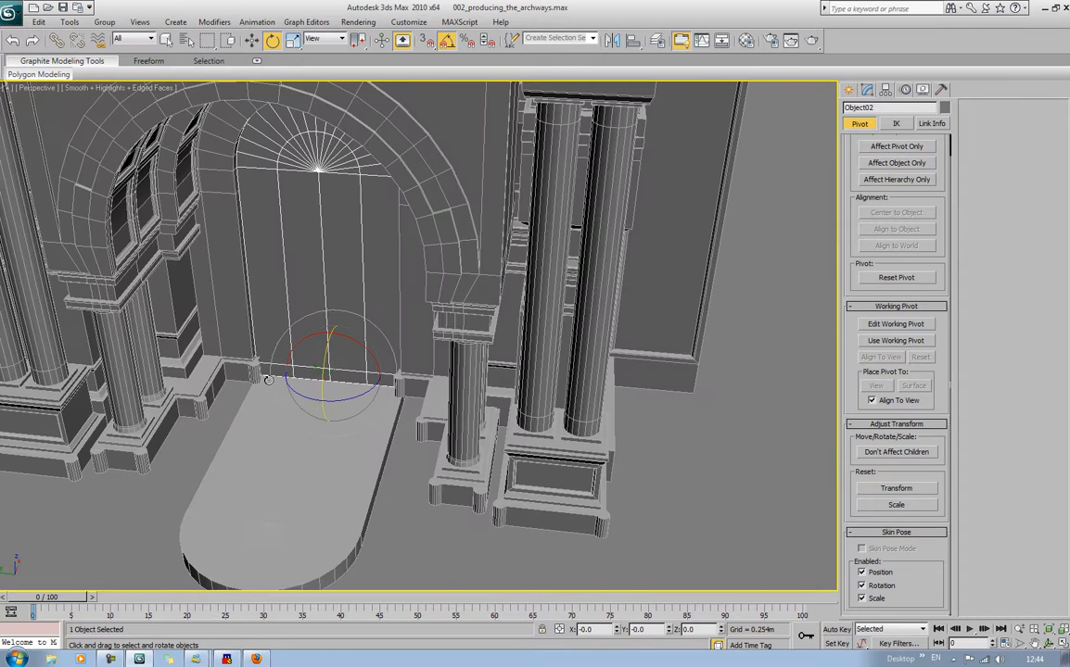
pyautogui.moveTo(361, 439)
pyautogui.mouseDown(button='middle')
pyautogui.moveTo(360, 403)
pyautogui.moveTo(447, 420)
pyautogui.moveTo(381, 445)
pyautogui.mouseUp(button='middle')
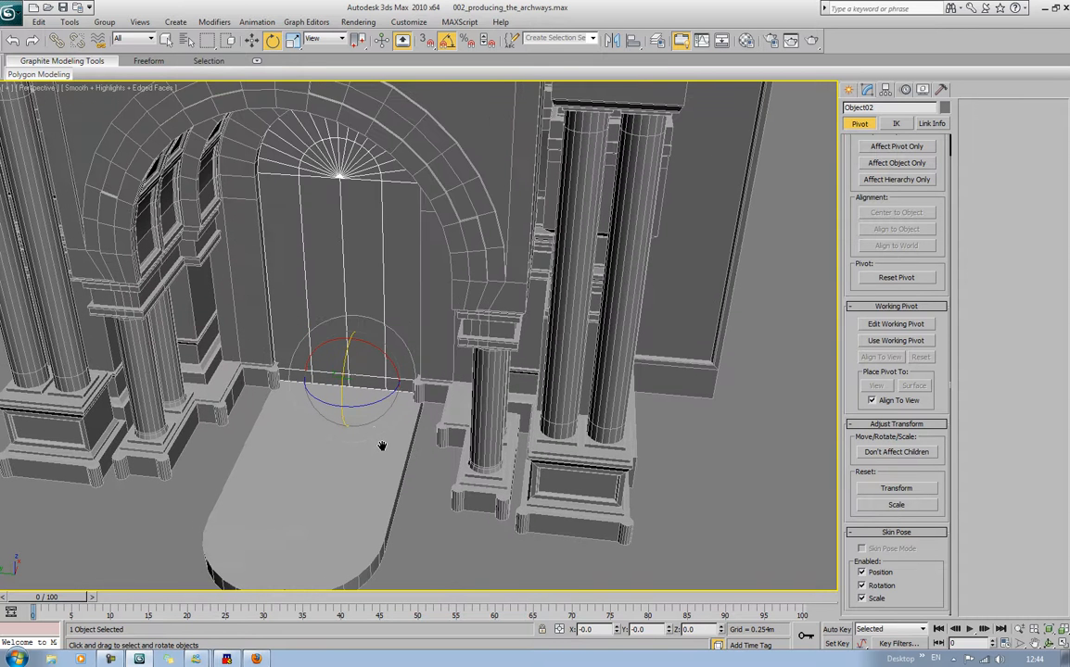
pyautogui.hotkey('ctrl', 'd')
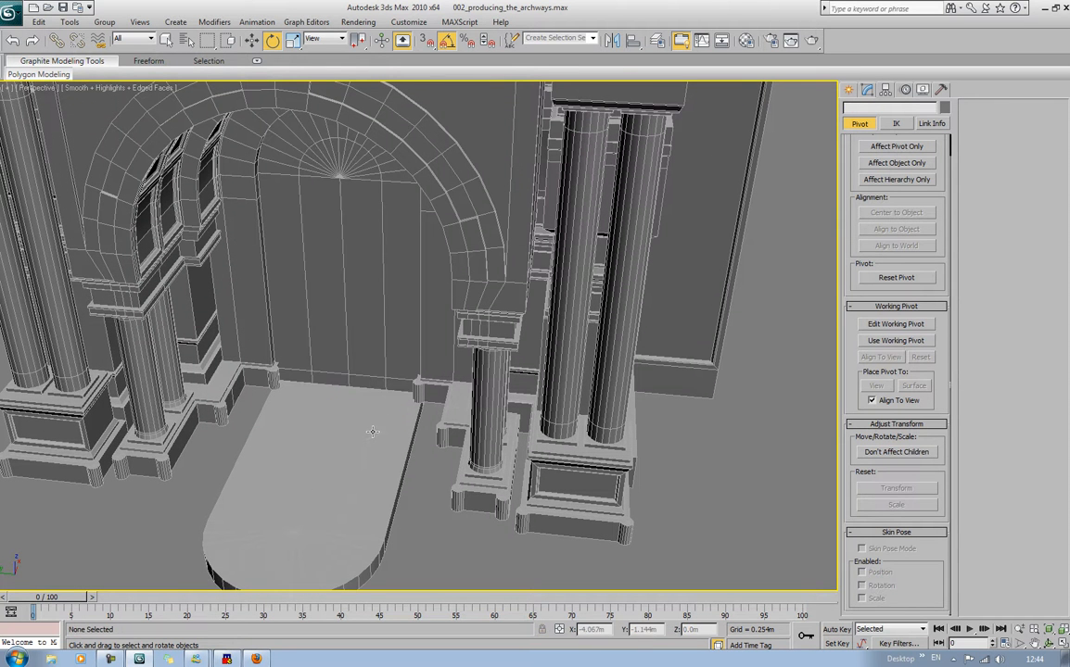
# Undo the rotated copy of the door panel
pyautogui.click(373, 432)
pyautogui.hotkey('ctrl', 'z')
pyautogui.hotkey('ctrl', 'z')
pyautogui.hotkey('ctrl', 'z')
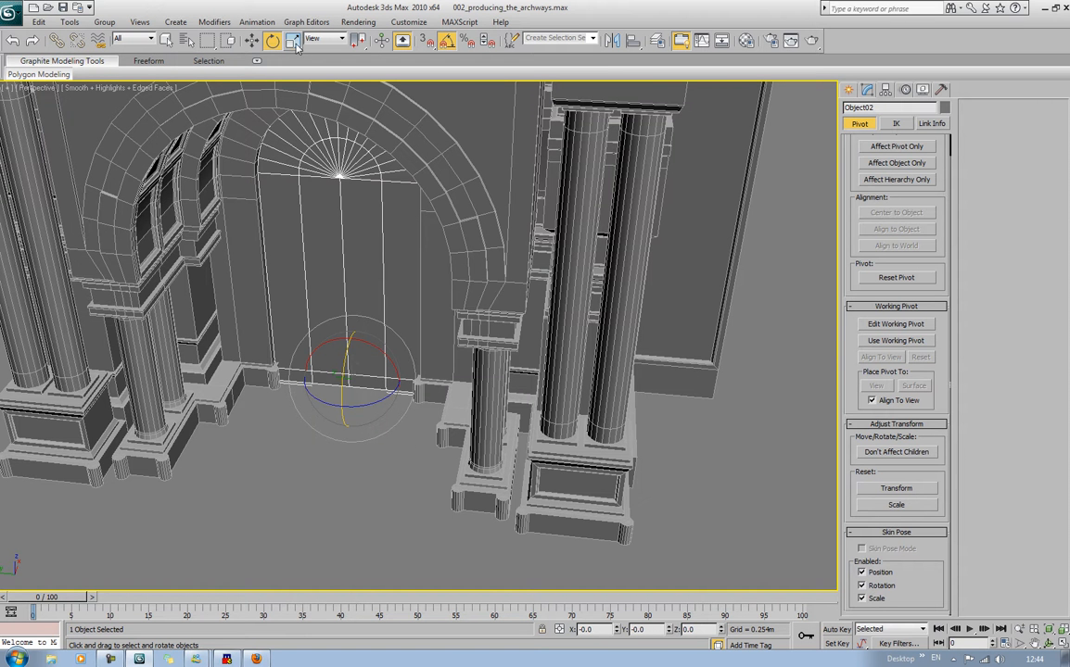
# Activate the Scale tool on the door panel and set it to scale uniformly about the base pivot
pyautogui.press('r')
pyautogui.moveTo(350, 402); pyautogui.dragTo(354, 441, button='middle')
pyautogui.scroll(1, 357, 435)
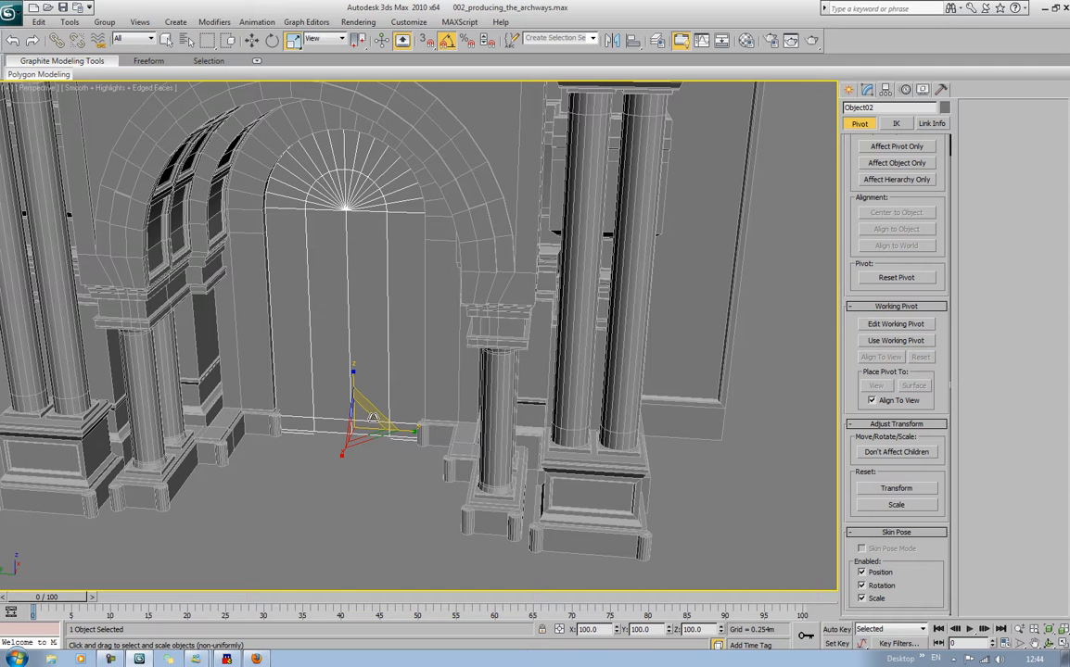
pyautogui.moveTo(374, 421); pyautogui.dragTo(380, 436)
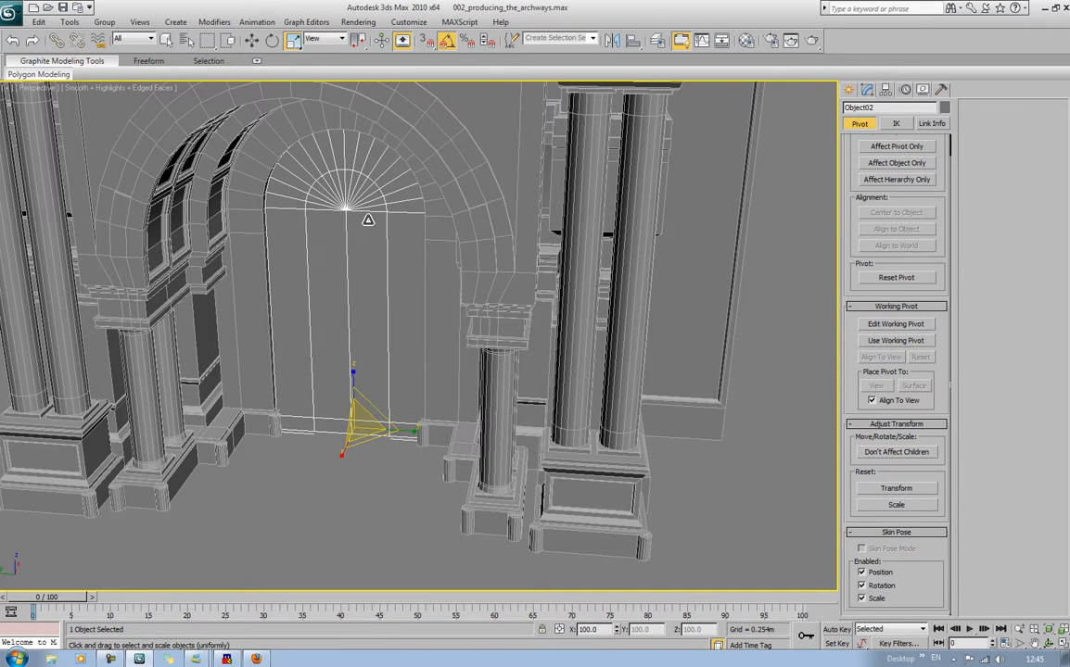
# On the back face of the door panel, select all the radial edges of the arched fan and connect them with an arc of edges
pyautogui.scroll(3, 370, 205)
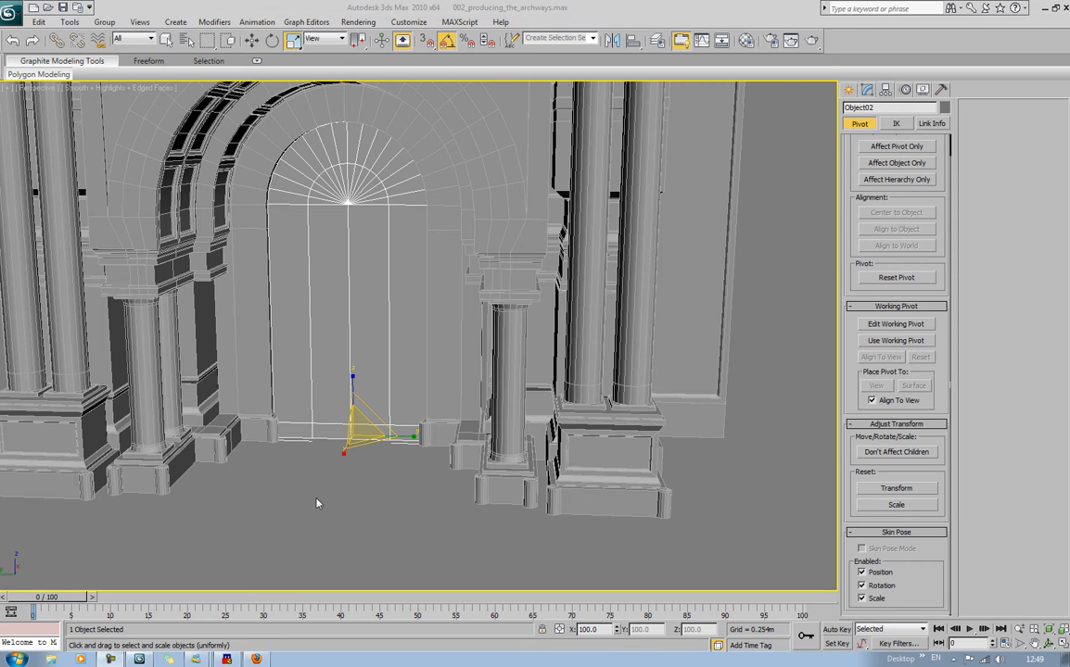
pyautogui.keyDown('alt'); pyautogui.moveTo(321, 461); pyautogui.dragTo(387, 351, button='middle'); pyautogui.keyUp('alt')
pyautogui.scroll(3, 360, 444)
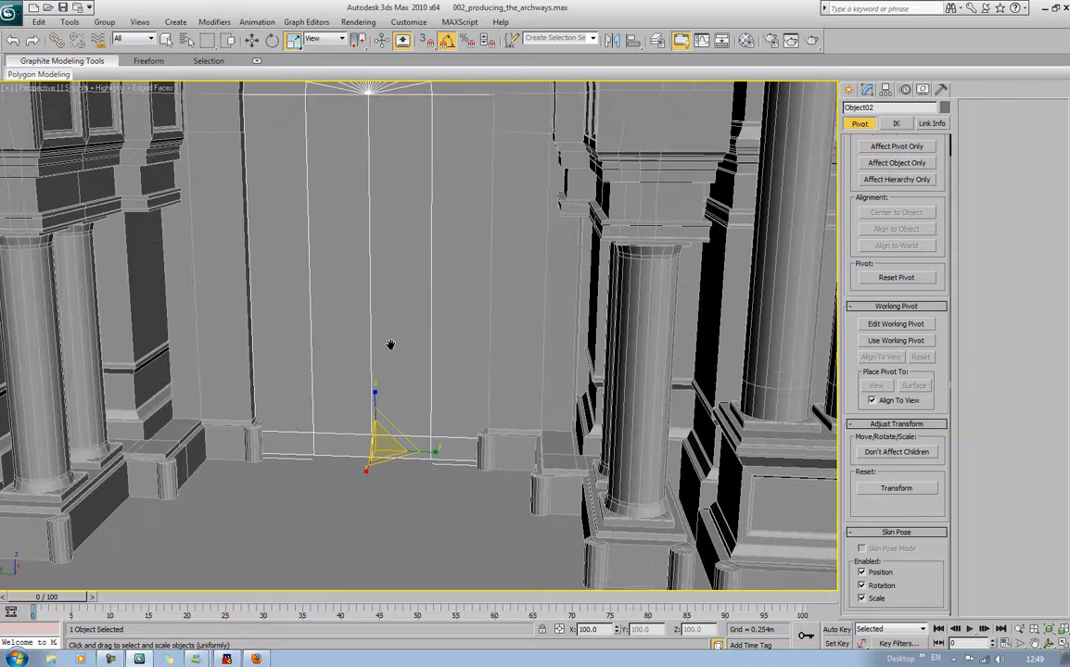
pyautogui.click(869, 90)
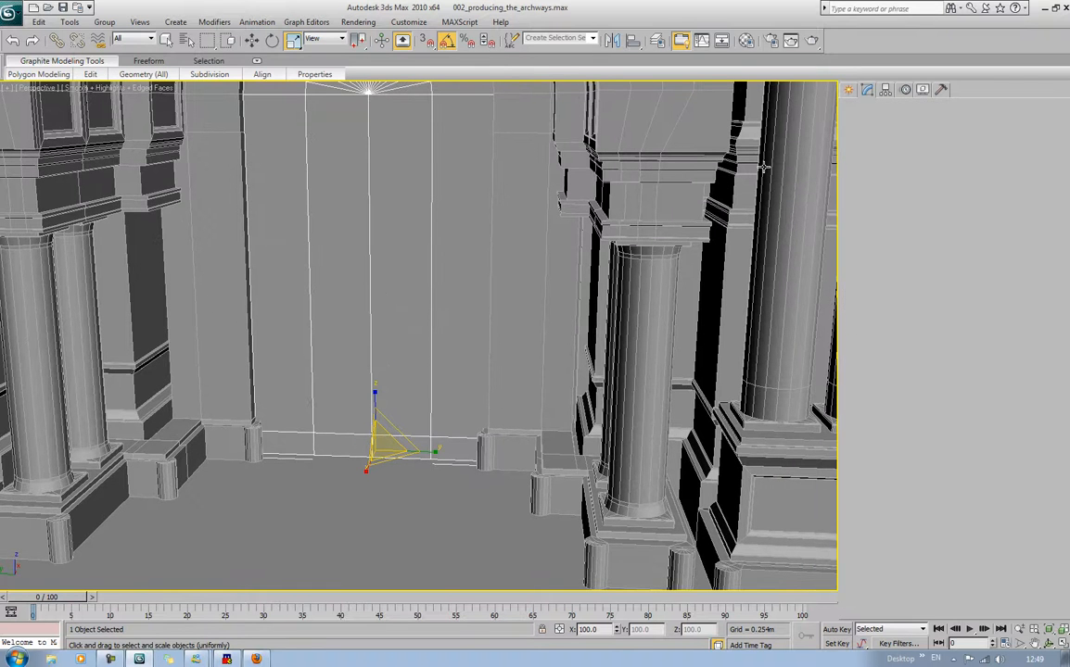
pyautogui.moveTo(579, 171); pyautogui.dragTo(337, 234, button='middle')
pyautogui.moveTo(511, 161); pyautogui.dragTo(368, 322, button='middle')
pyautogui.scroll(3, 368, 323)
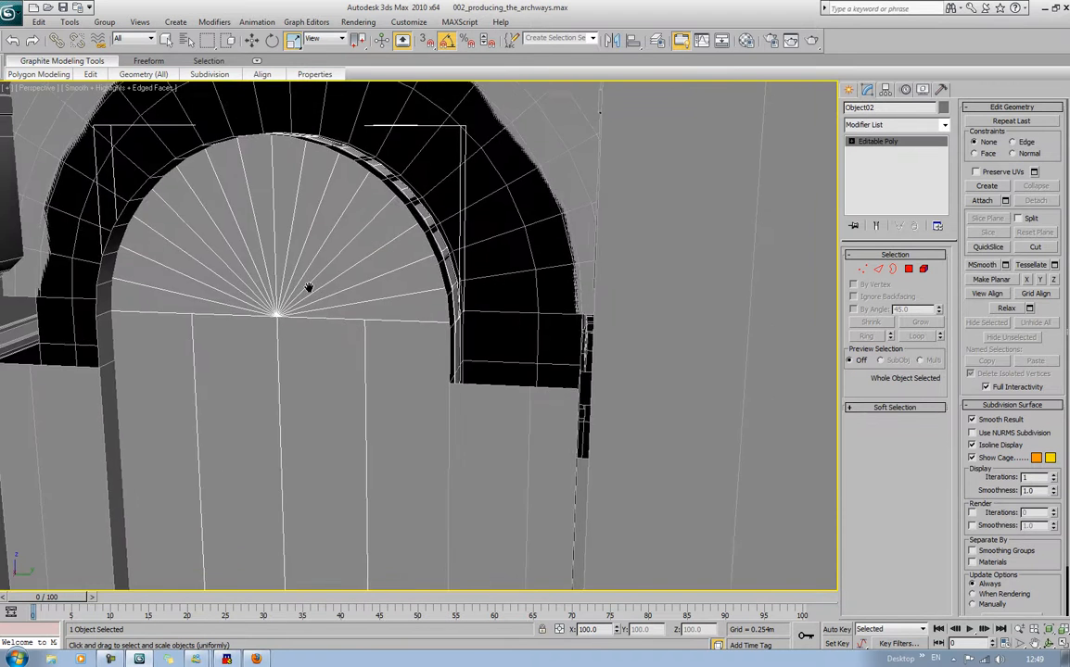
pyautogui.moveTo(309, 287); pyautogui.dragTo(412, 369, button='middle')
pyautogui.press('2')
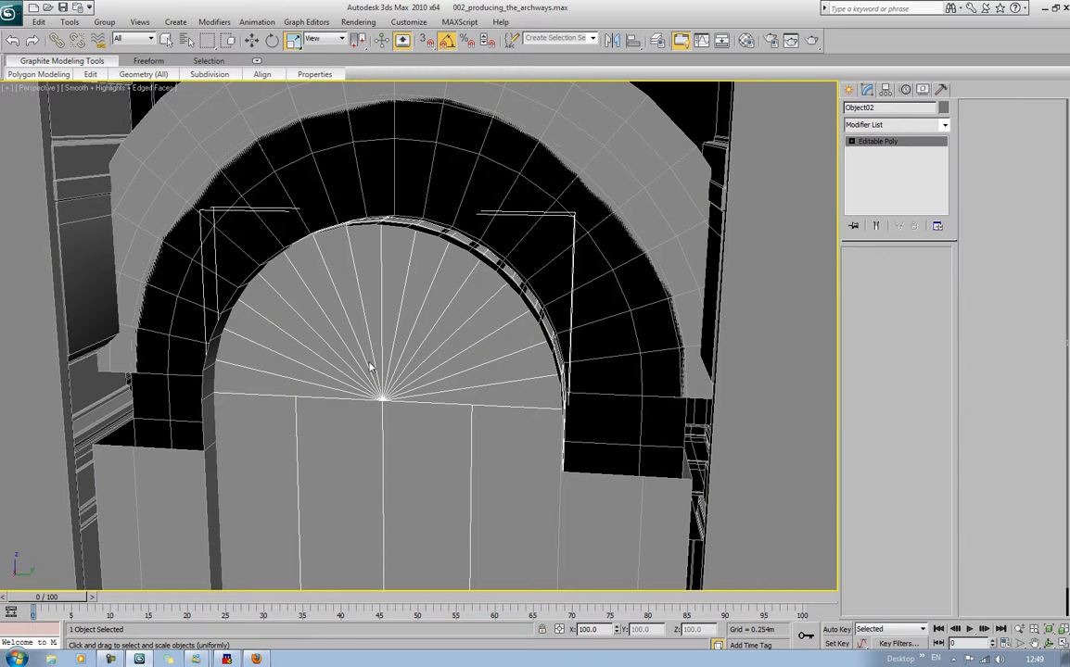
pyautogui.click(284, 375)
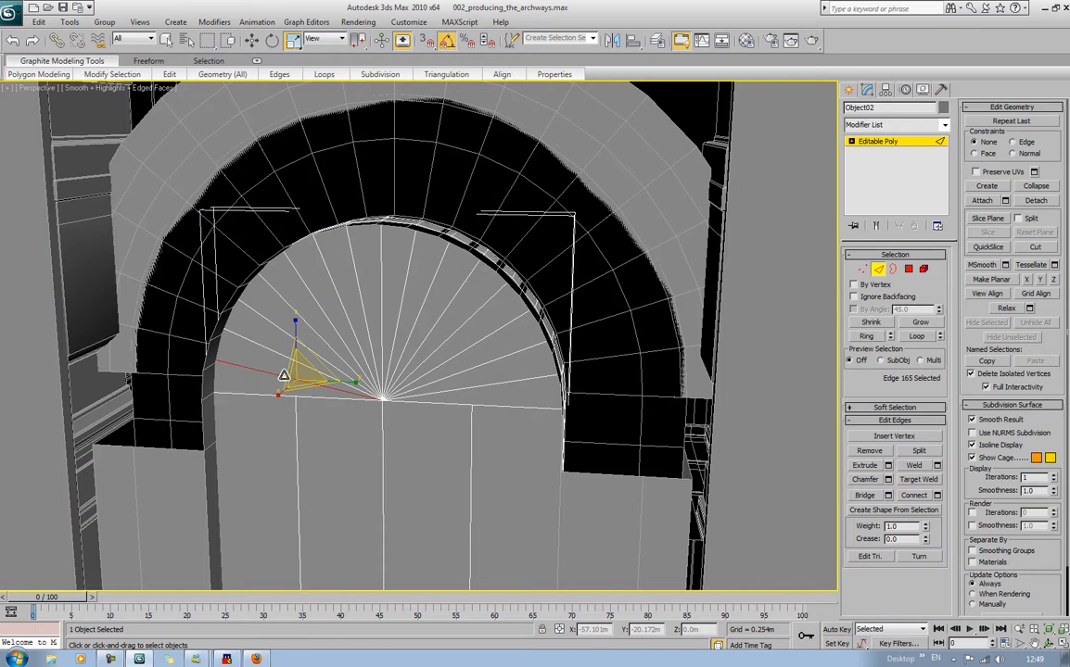
pyautogui.click(876, 338)
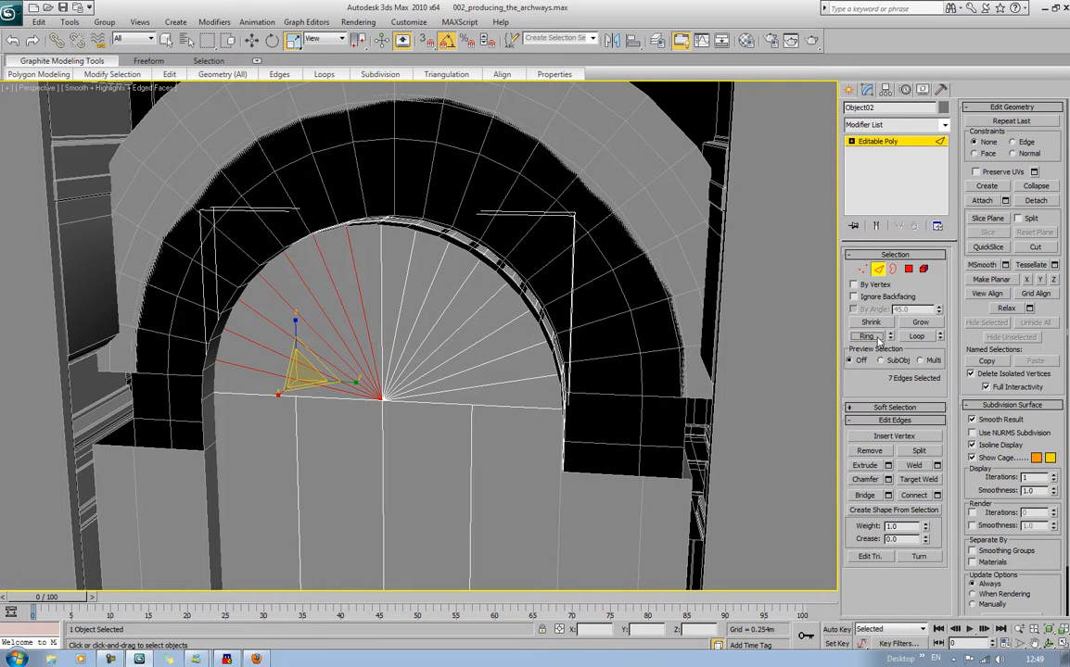
pyautogui.keyDown('ctrl'); pyautogui.click(397, 317); pyautogui.keyUp('ctrl')
pyautogui.click(858, 339)
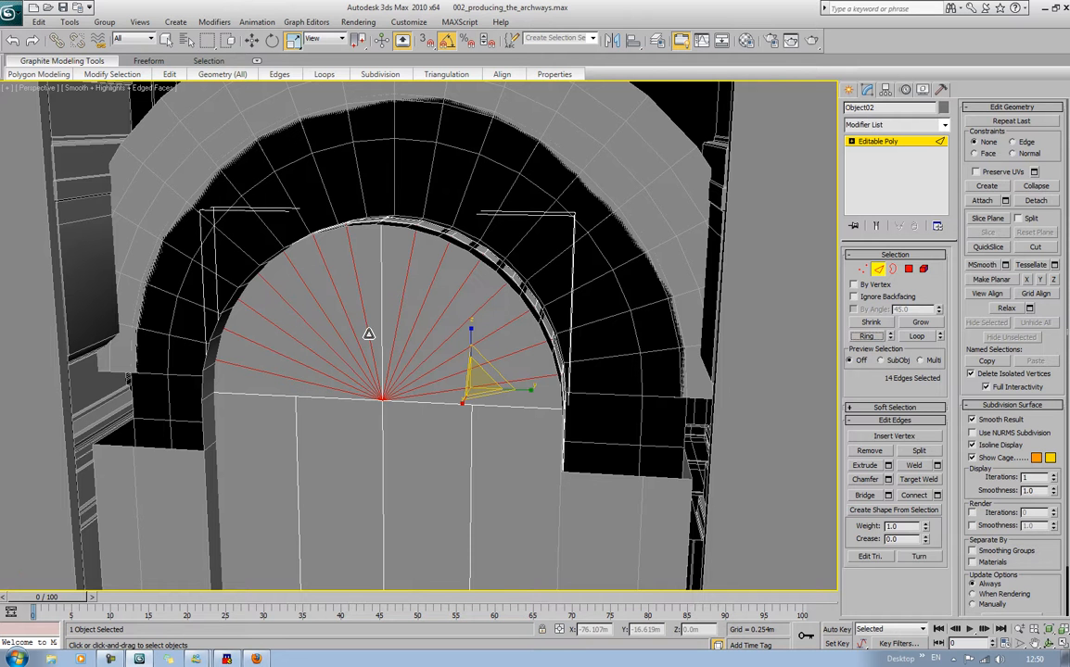
pyautogui.keyDown('ctrl'); pyautogui.click(346, 295); pyautogui.keyUp('ctrl')
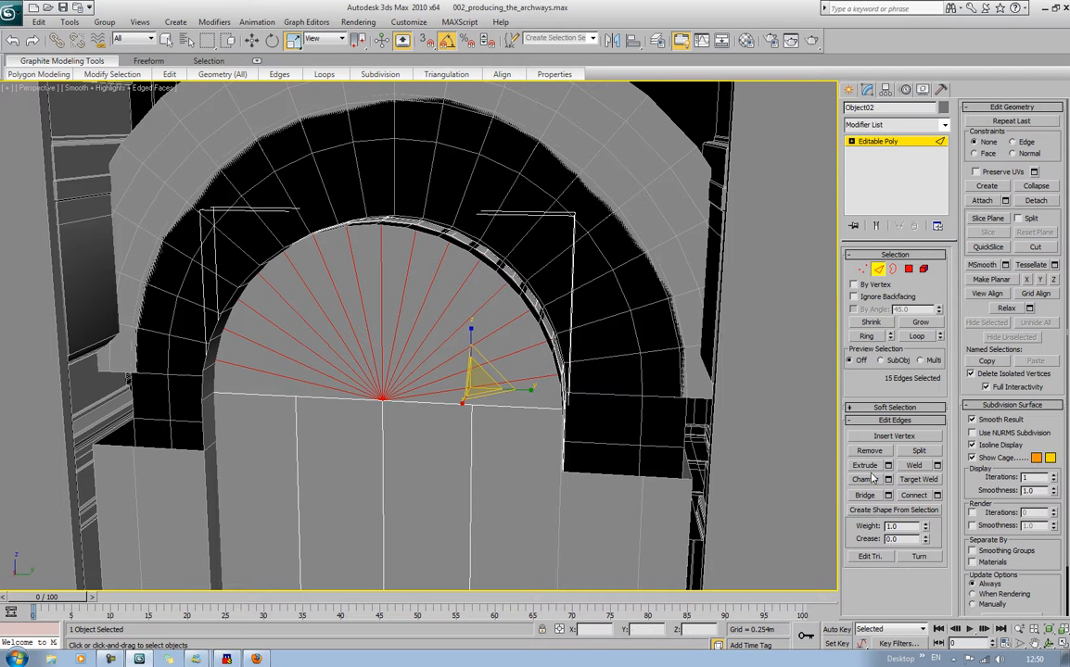
pyautogui.click(911, 496)
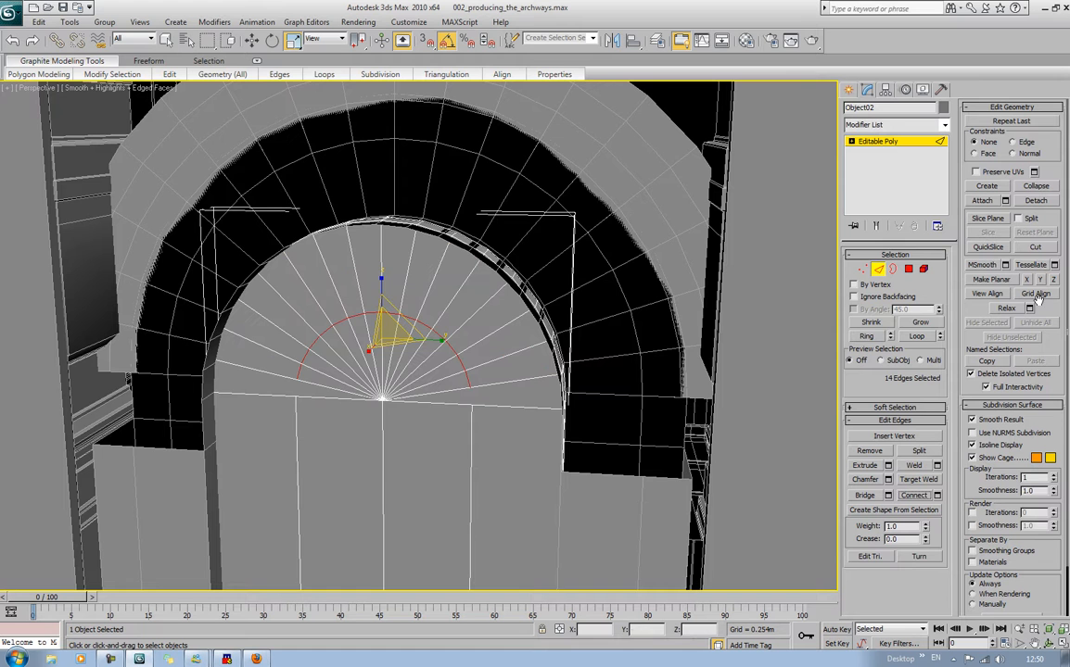
# Cut edges from both ends of the new arc down to the horizontal edge, where the vertical panel edges meet it
pyautogui.click(1034, 248)
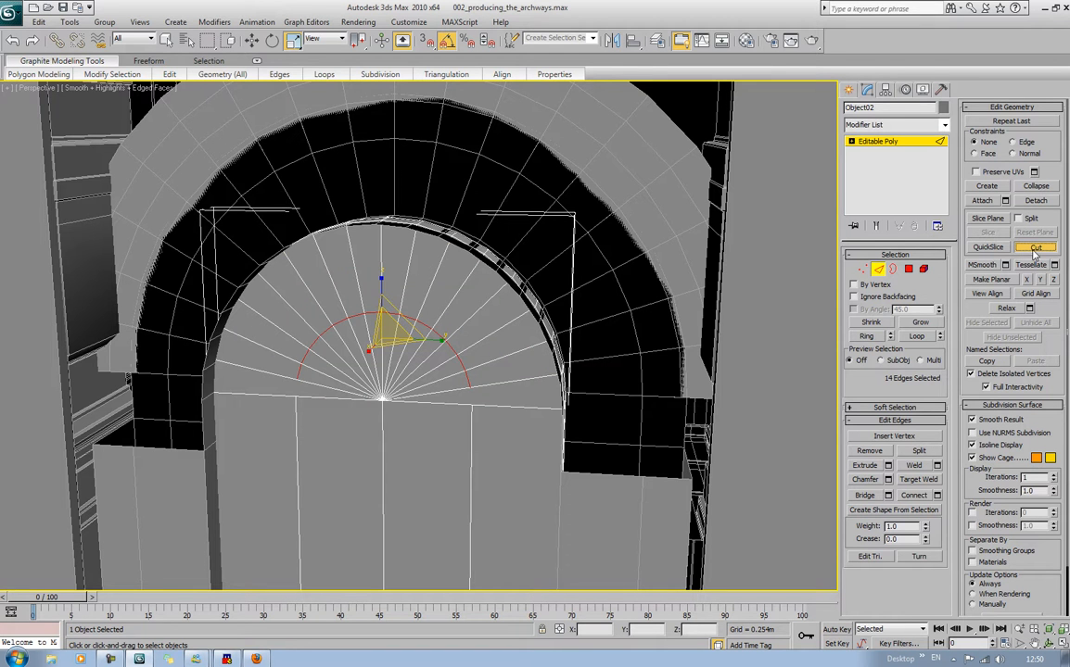
pyautogui.click(293, 398)
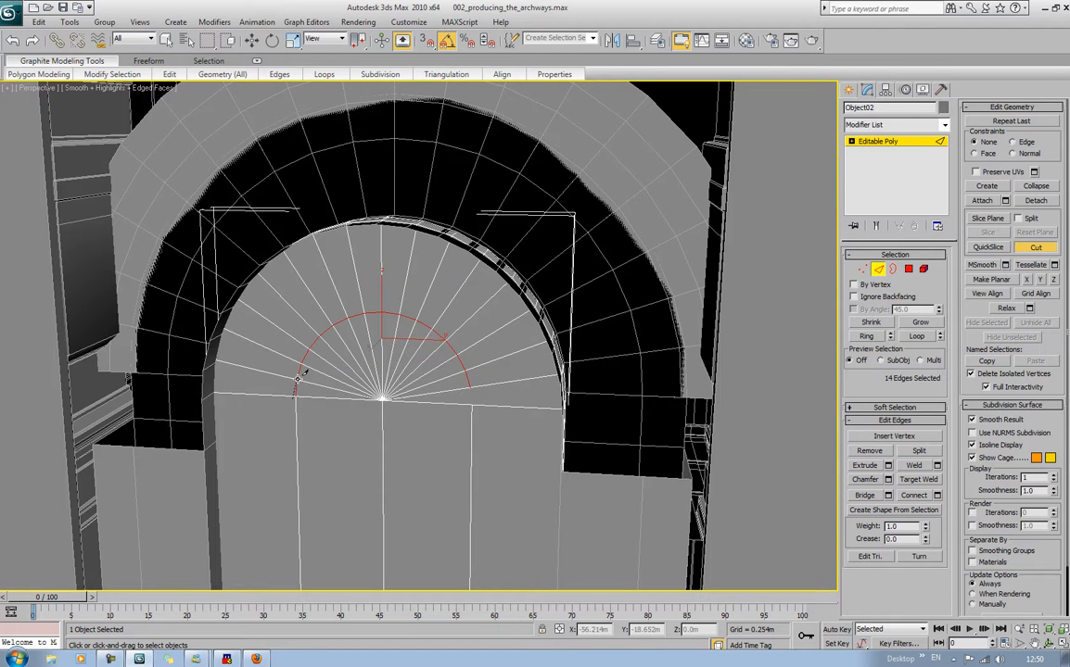
pyautogui.click(300, 372)
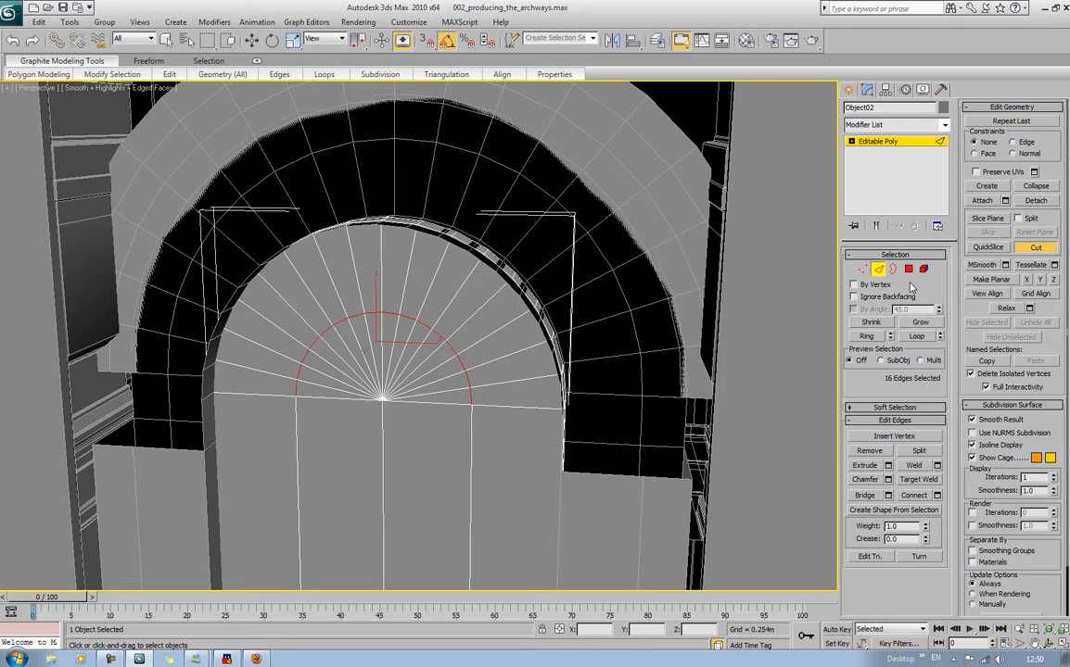
pyautogui.rightClick(488, 309)
# Ring-select the edges outside the inner arc and side strips on both faces of the door panel, and connect them with new edge loops
pyautogui.click(498, 331)
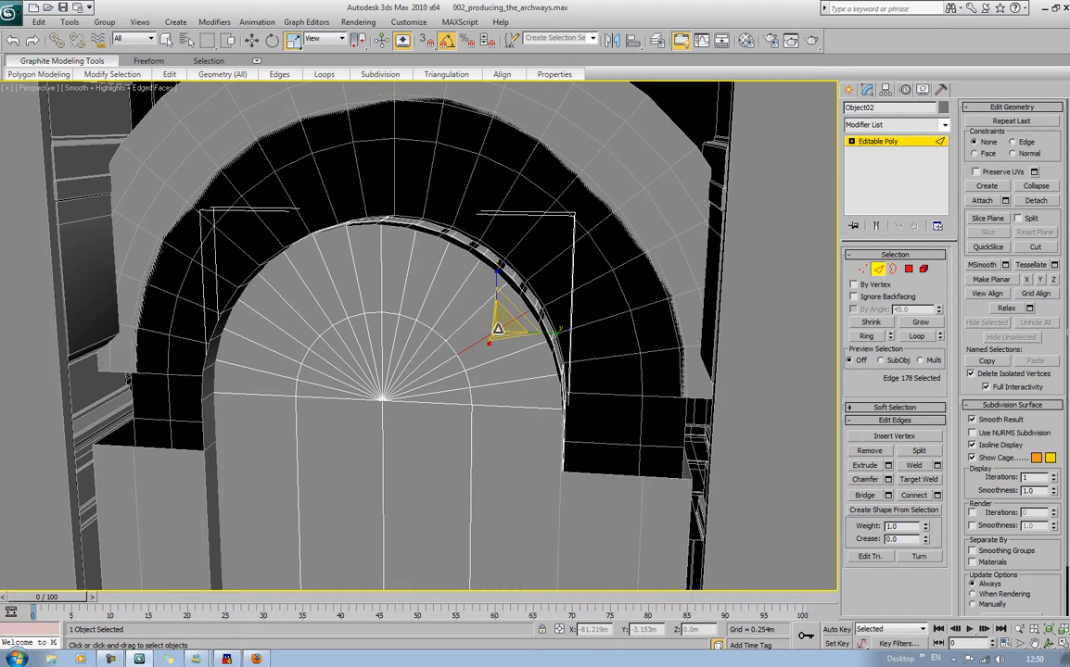
pyautogui.click(269, 319)
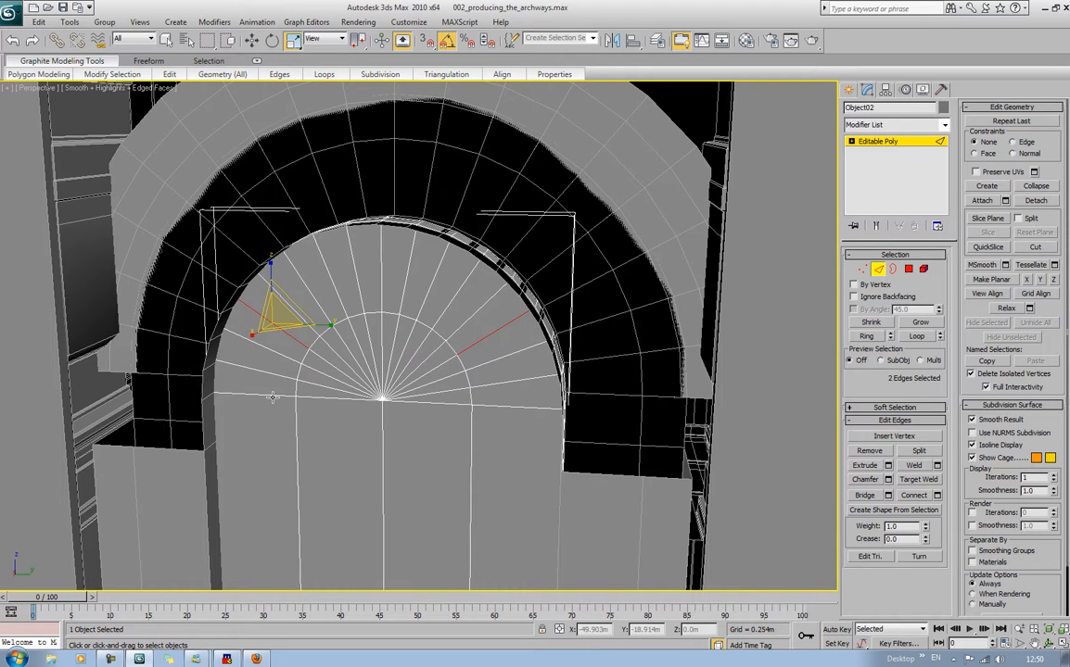
pyautogui.keyDown('ctrl'); pyautogui.click(273, 398); pyautogui.keyUp('ctrl')
pyautogui.keyDown('ctrl'); pyautogui.click(486, 408); pyautogui.keyUp('ctrl')
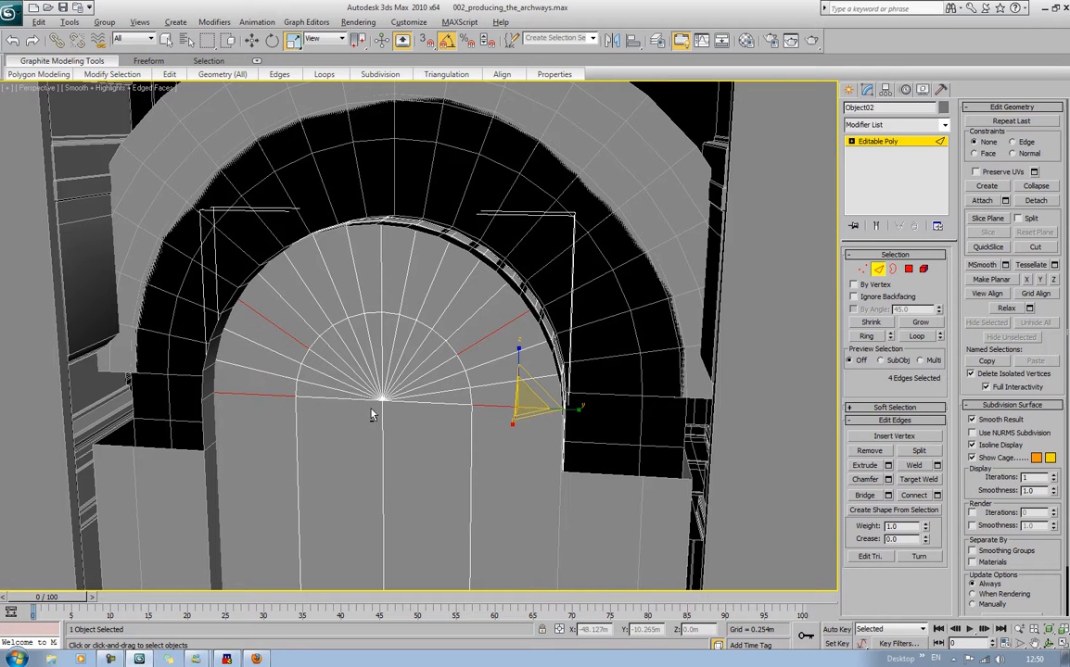
pyautogui.keyDown('ctrl'); pyautogui.click(380, 275); pyautogui.keyUp('ctrl')
pyautogui.keyDown('alt'); pyautogui.moveTo(465, 349); pyautogui.dragTo(634, 374, button='middle'); pyautogui.keyUp('alt')
pyautogui.keyDown('ctrl'); pyautogui.click(572, 371); pyautogui.keyUp('ctrl')
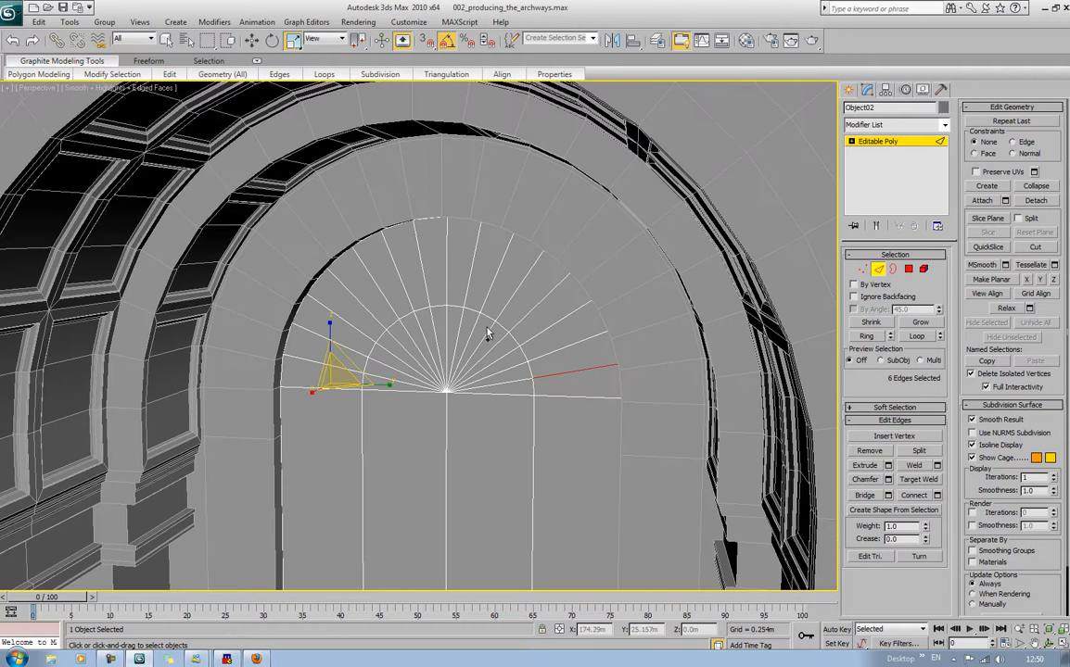
pyautogui.keyDown('ctrl'); pyautogui.click(446, 293); pyautogui.keyUp('ctrl')
pyautogui.keyDown('ctrl'); pyautogui.click(309, 386); pyautogui.keyUp('ctrl')
pyautogui.moveTo(354, 438); pyautogui.dragTo(357, 345, button='middle')
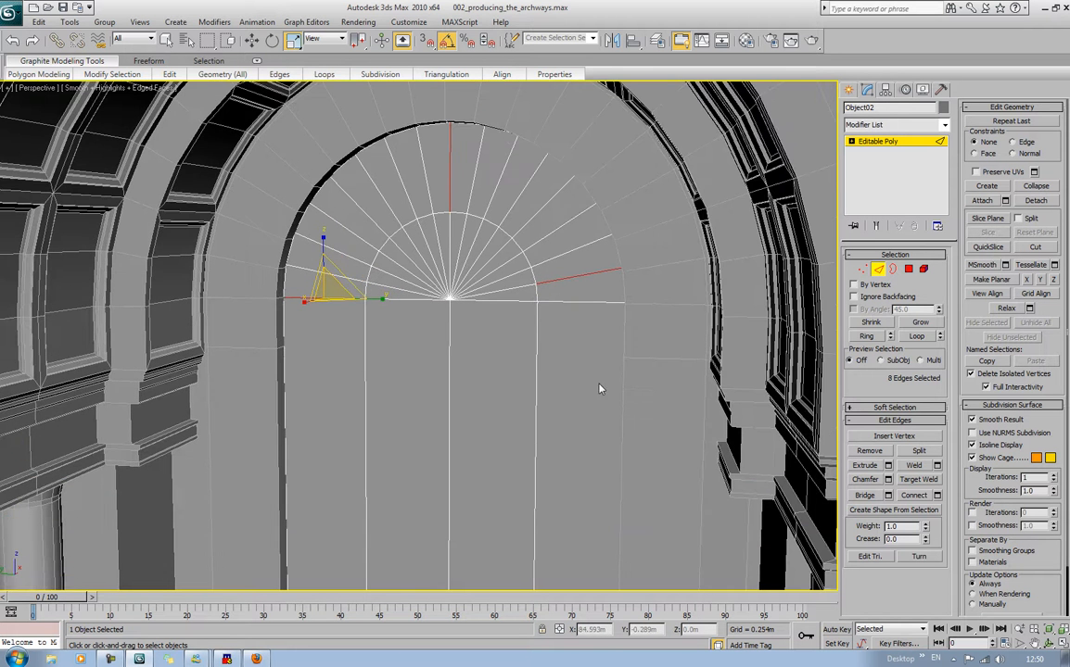
pyautogui.click(865, 335)
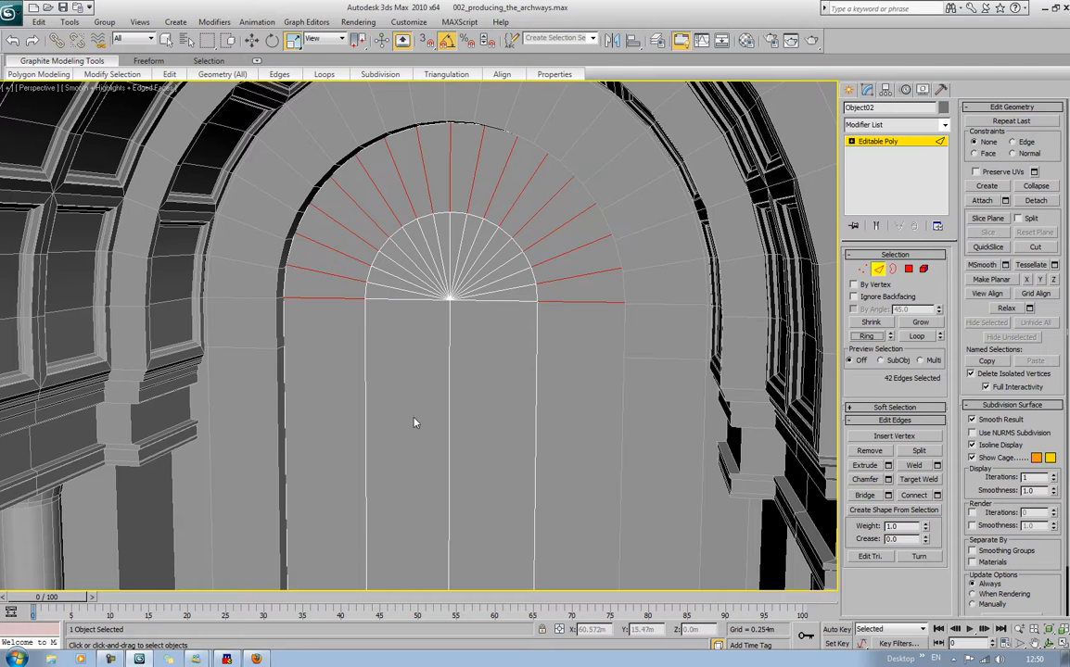
pyautogui.moveTo(414, 424); pyautogui.dragTo(419, 198, button='middle')
pyautogui.moveTo(445, 287); pyautogui.dragTo(449, 334, button='middle')
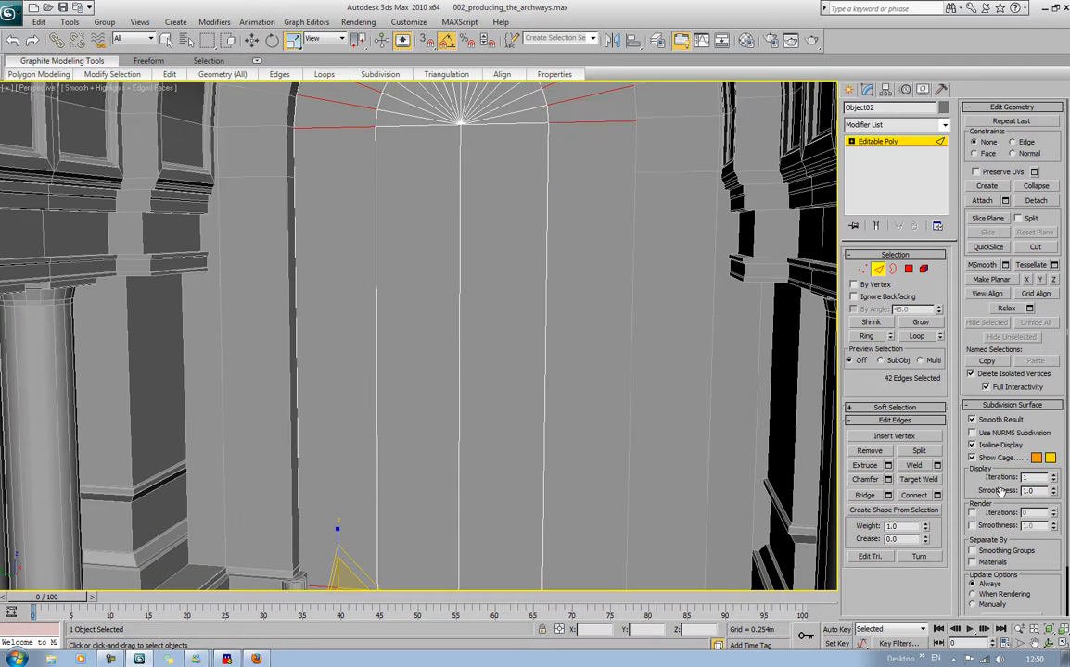
pyautogui.click(914, 495)
pyautogui.moveTo(517, 246); pyautogui.dragTo(530, 353, button='middle')
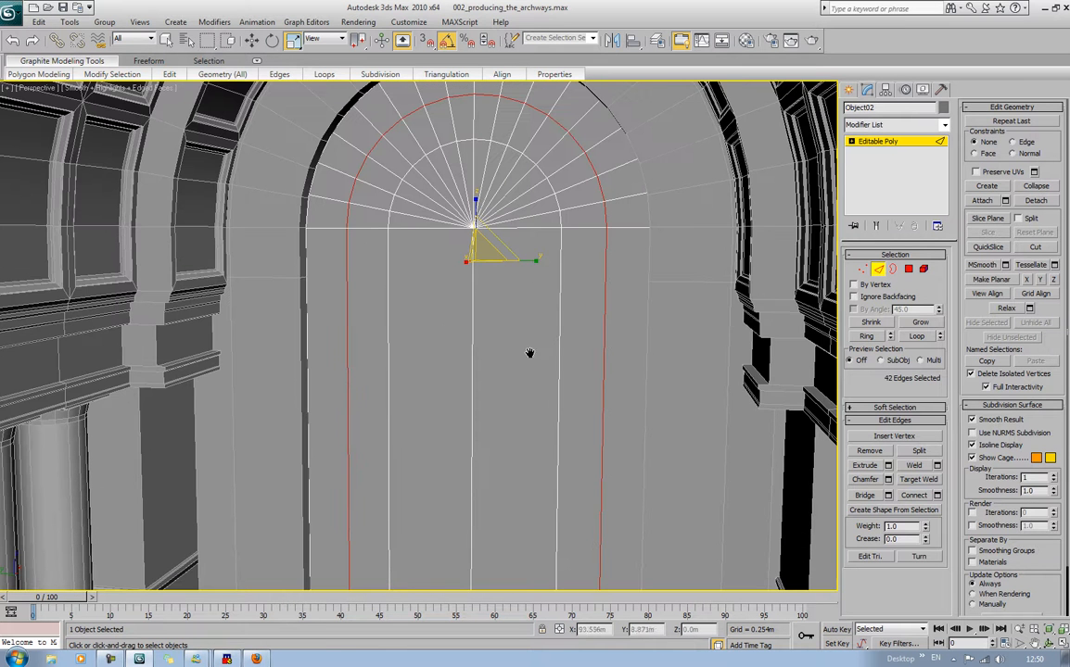
pyautogui.moveTo(448, 275); pyautogui.dragTo(447, 242, button='middle')
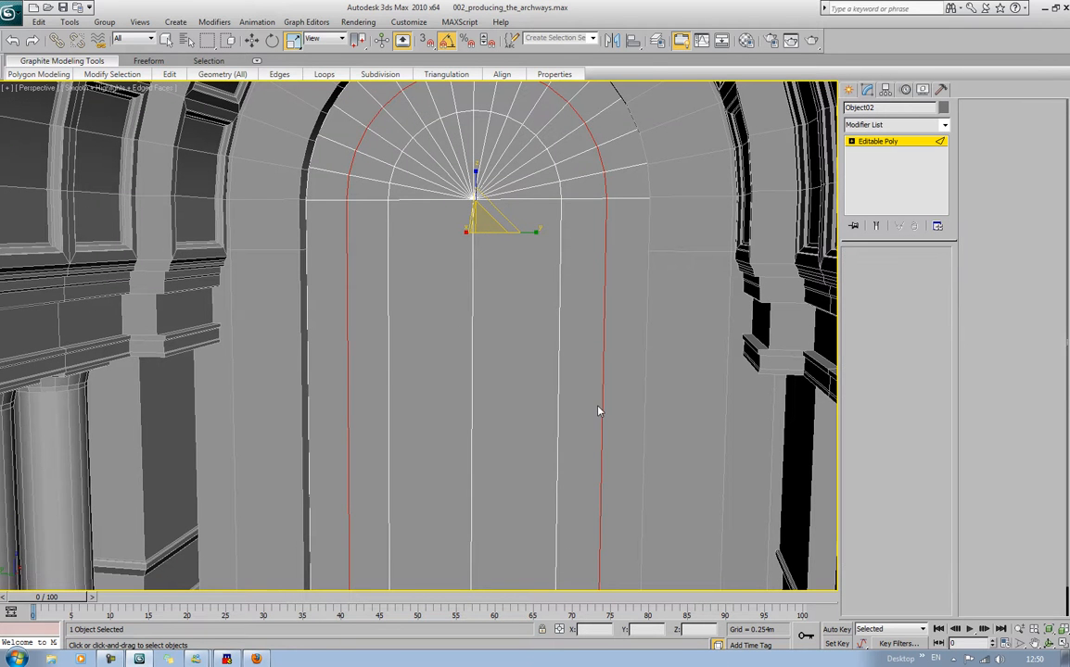
# Select the central door polygons on both faces and grow the selection over the inner fan and adjoining side strips
pyautogui.press('4')
pyautogui.moveTo(556, 381); pyautogui.dragTo(559, 405, button='middle')
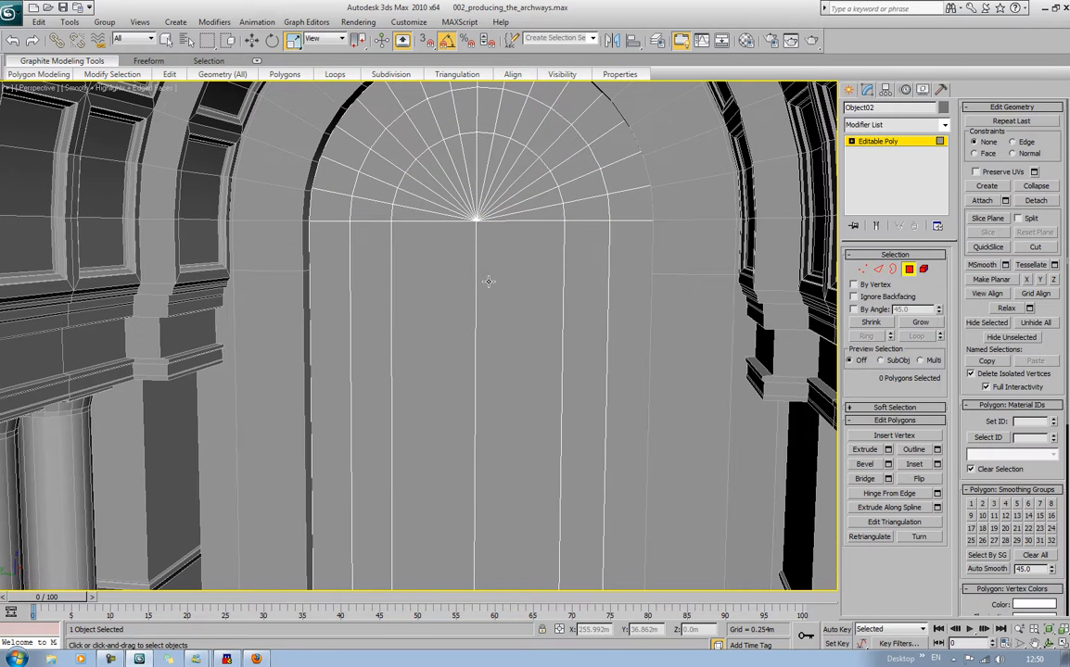
pyautogui.click(491, 237)
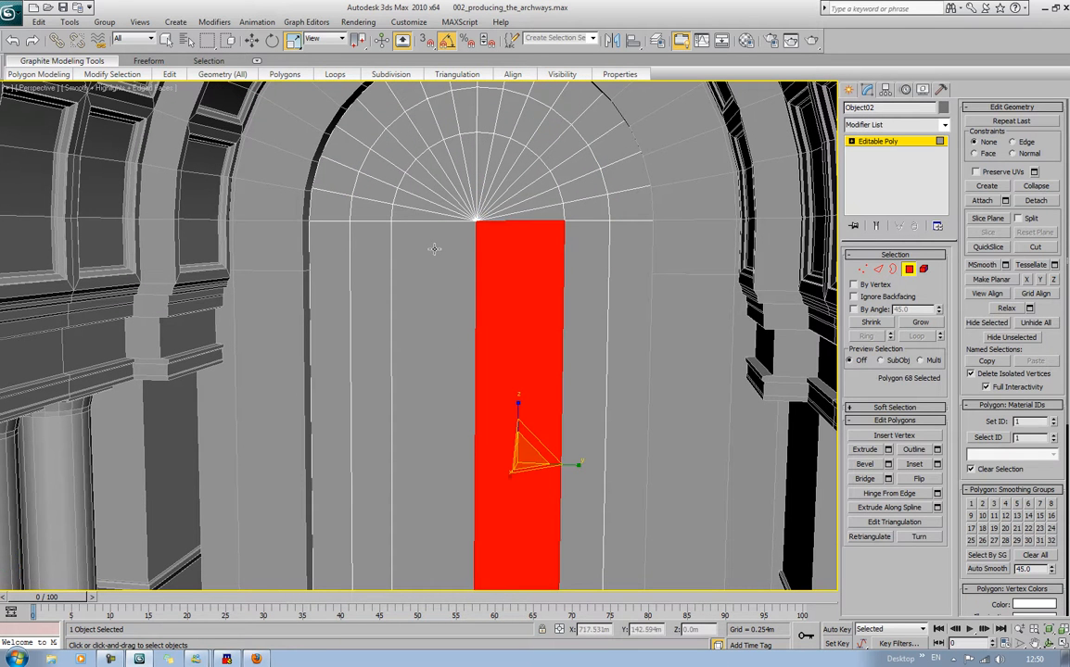
pyautogui.keyDown('ctrl'); pyautogui.click(432, 249); pyautogui.keyUp('ctrl')
pyautogui.moveTo(550, 293)
pyautogui.keyDown('alt'); pyautogui.mouseDown(button='middle')
pyautogui.moveTo(362, 301)
pyautogui.moveTo(467, 295)
pyautogui.moveTo(532, 306)
pyautogui.mouseUp(button='middle'); pyautogui.keyUp('alt')
pyautogui.keyDown('ctrl'); pyautogui.click(362, 299); pyautogui.keyUp('ctrl')
pyautogui.keyDown('ctrl'); pyautogui.click(421, 285); pyautogui.keyUp('ctrl')
pyautogui.click(920, 322)
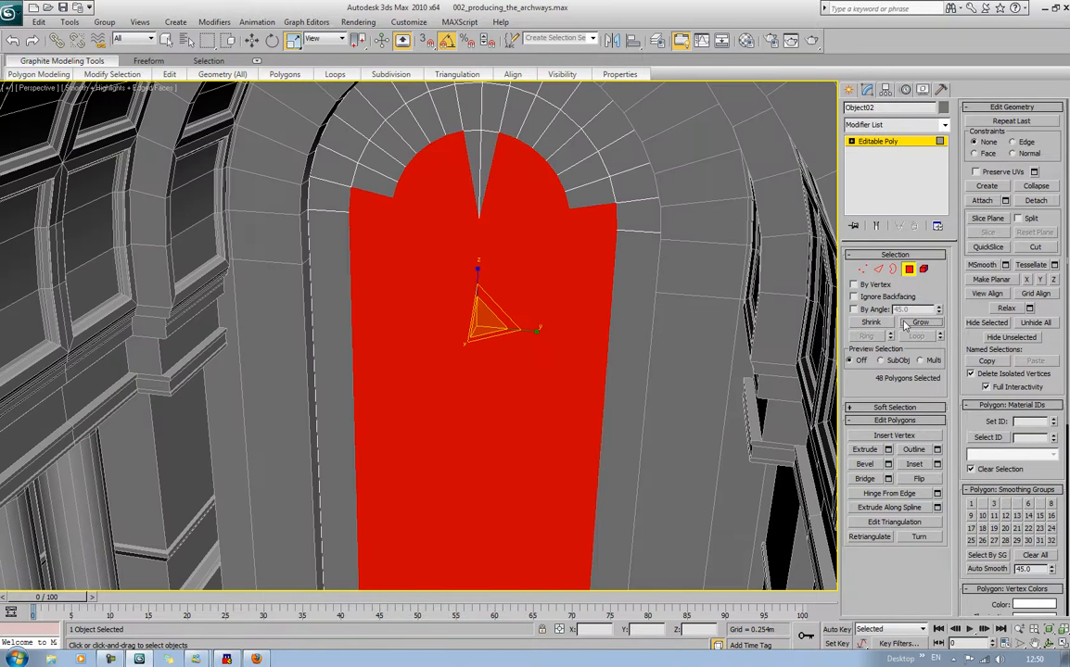
pyautogui.click(920, 321)
pyautogui.click(872, 323)
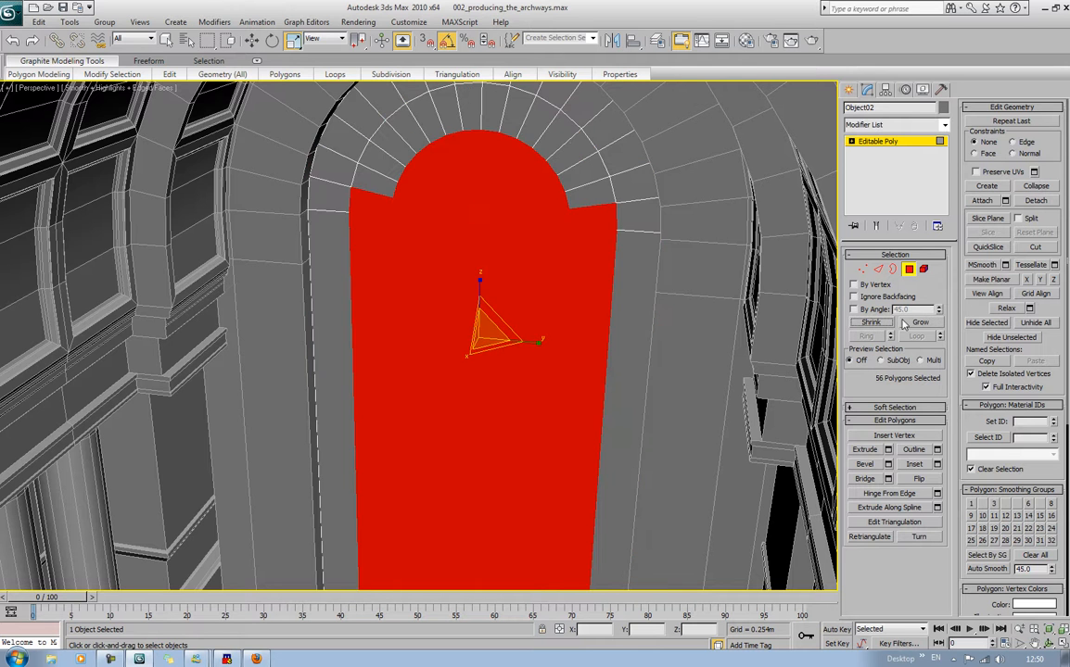
pyautogui.click(919, 321)
pyautogui.click(919, 322)
pyautogui.click(871, 322)
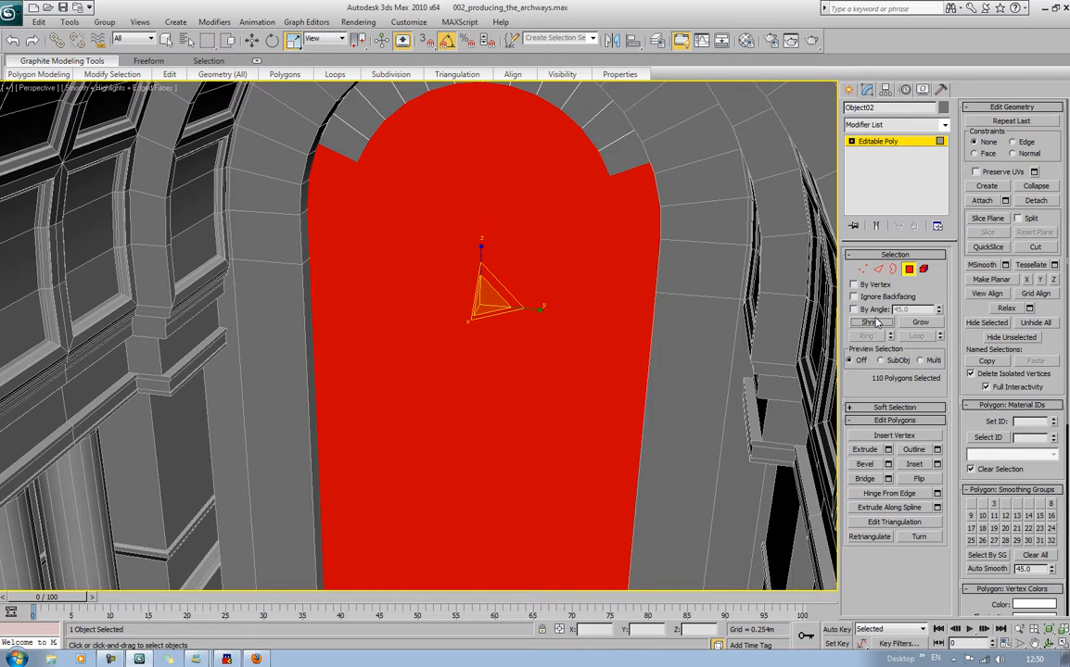
pyautogui.click(876, 322)
pyautogui.hotkey('ctrl', 'z')
pyautogui.hotkey('ctrl', 'z')
pyautogui.hotkey('ctrl', 'z')
pyautogui.hotkey('ctrl', 'z')
# Add the remaining front-face polygons between the inner arc and the next edge loop to the selection
pyautogui.moveTo(516, 204); pyautogui.dragTo(527, 221, button='middle')
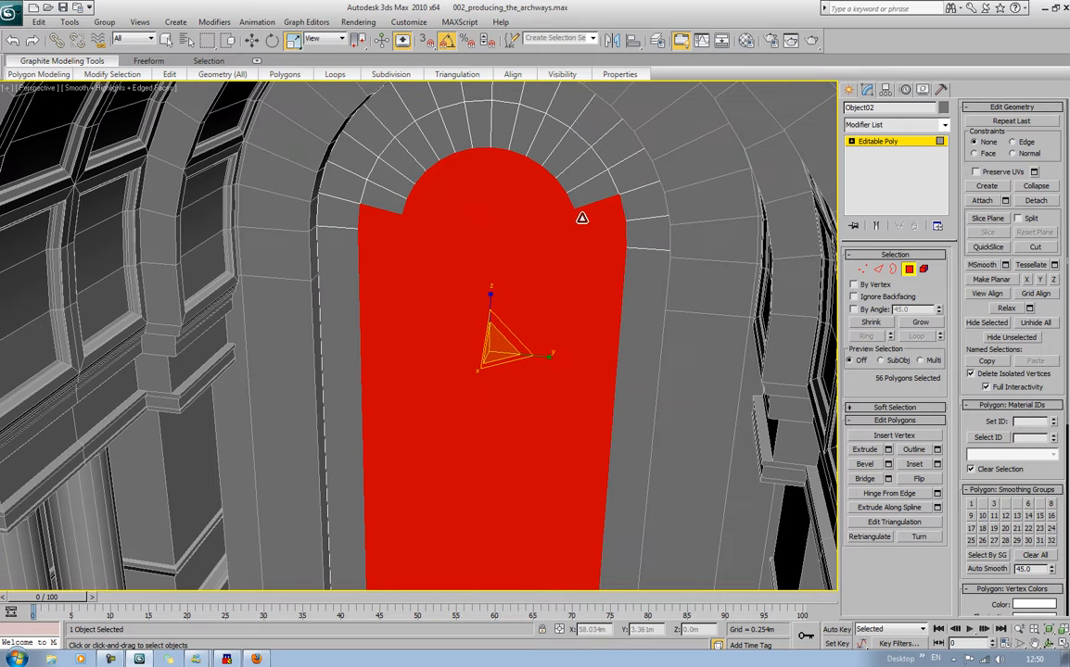
pyautogui.keyDown('ctrl'); pyautogui.click(559, 162); pyautogui.keyUp('ctrl')
pyautogui.press('q')
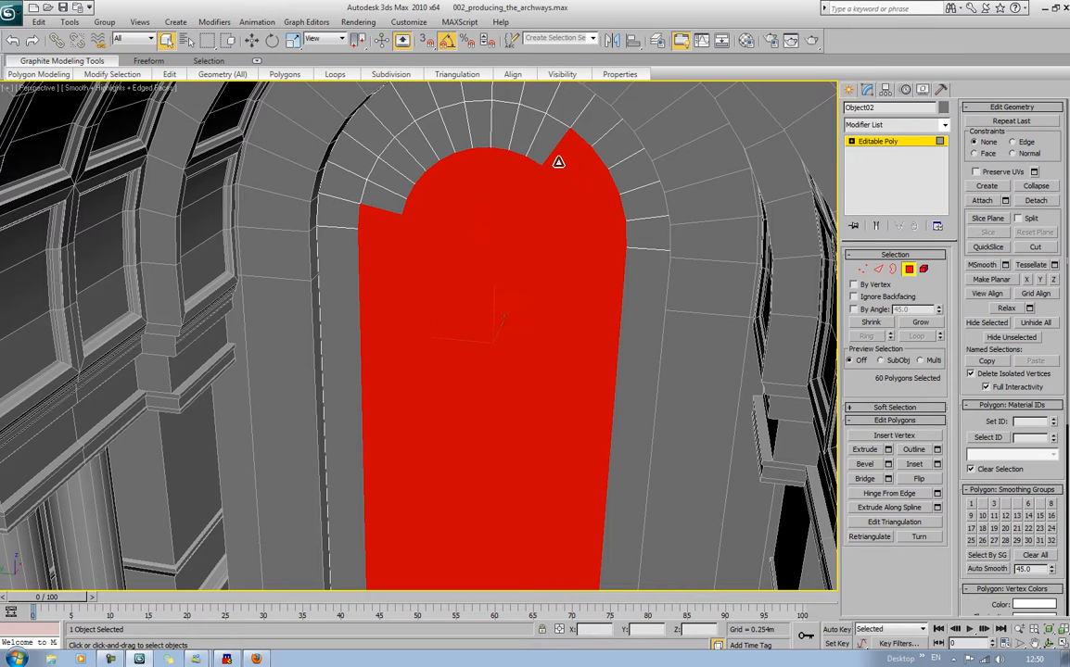
pyautogui.keyDown('ctrl'); pyautogui.click(539, 143); pyautogui.keyUp('ctrl')
pyautogui.keyDown('ctrl'); pyautogui.click(511, 136); pyautogui.keyUp('ctrl')
pyautogui.keyDown('ctrl'); pyautogui.click(488, 137); pyautogui.keyUp('ctrl')
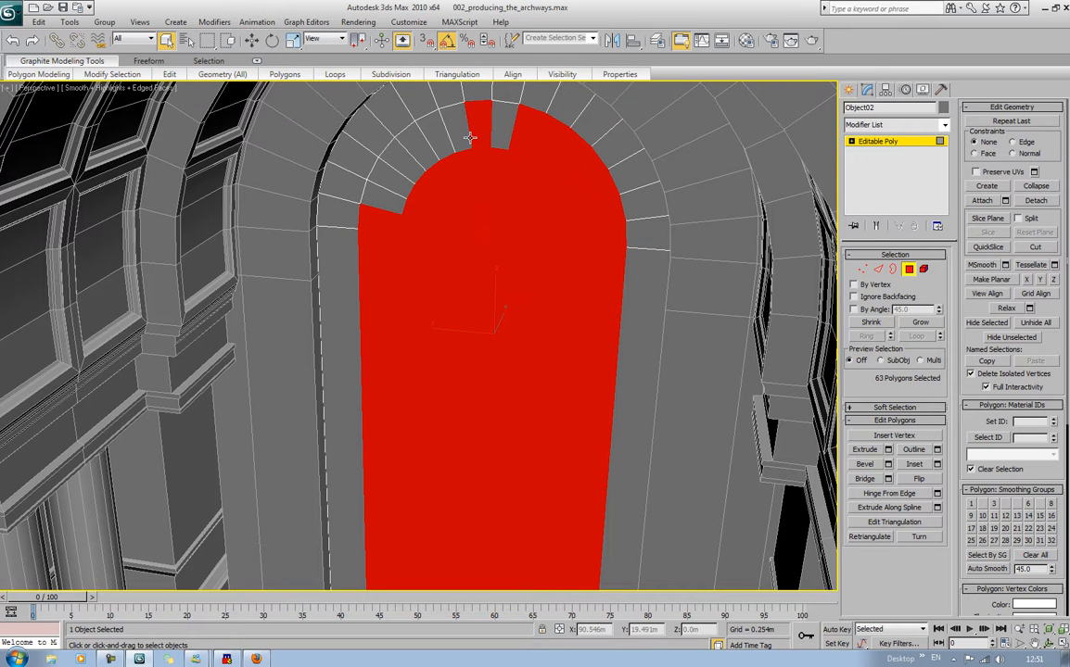
pyautogui.keyDown('ctrl'); pyautogui.click(471, 138); pyautogui.keyUp('ctrl')
pyautogui.keyDown('ctrl'); pyautogui.click(460, 139); pyautogui.keyUp('ctrl')
pyautogui.keyDown('ctrl'); pyautogui.click(440, 149); pyautogui.keyUp('ctrl')
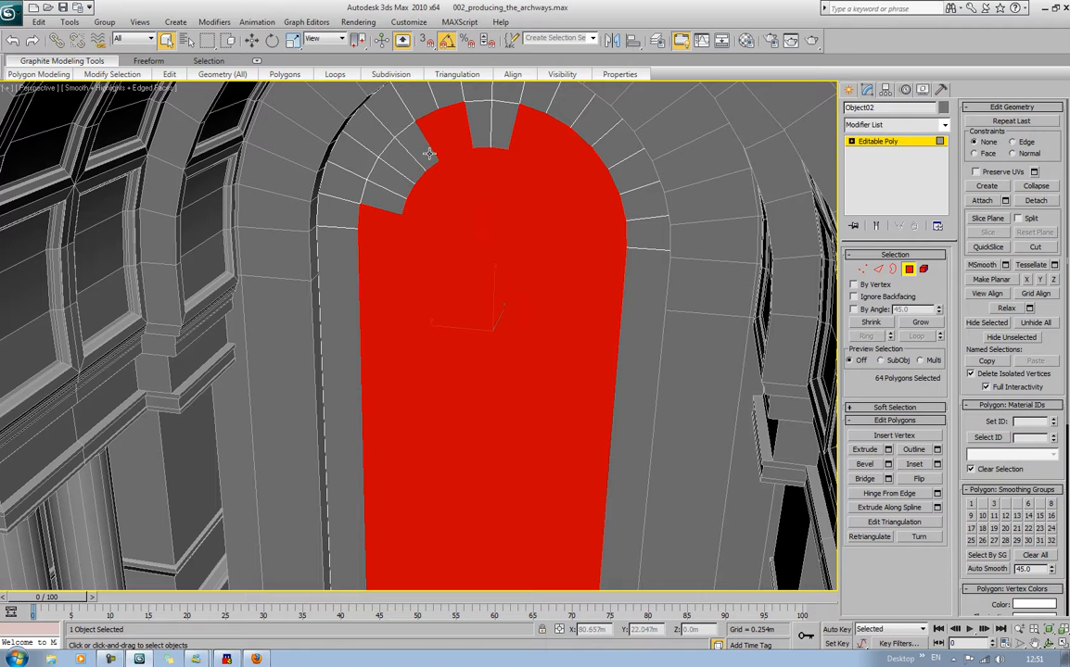
pyautogui.keyDown('ctrl'); pyautogui.click(426, 159); pyautogui.keyUp('ctrl')
pyautogui.keyDown('ctrl'); pyautogui.click(404, 174); pyautogui.keyUp('ctrl')
pyautogui.keyDown('ctrl'); pyautogui.click(402, 190); pyautogui.keyUp('ctrl')
pyautogui.keyDown('ctrl'); pyautogui.click(401, 206); pyautogui.keyUp('ctrl')
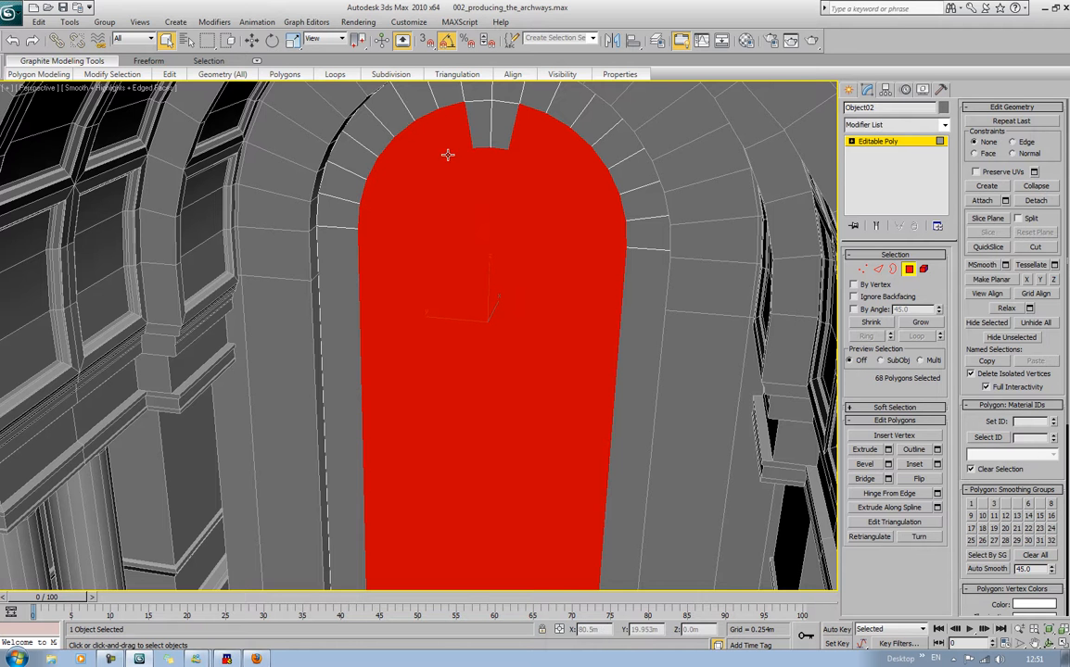
pyautogui.keyDown('ctrl'); pyautogui.click(496, 139); pyautogui.keyUp('ctrl')
pyautogui.keyDown('ctrl'); pyautogui.click(485, 138); pyautogui.keyUp('ctrl')
# Add the remaining back-face polygons between the inner arc and the next edge loop to the selection
pyautogui.keyDown('alt'); pyautogui.moveTo(639, 132); pyautogui.dragTo(480, 129, button='middle'); pyautogui.keyUp('alt')
pyautogui.keyDown('ctrl'); pyautogui.click(284, 252); pyautogui.keyUp('ctrl')
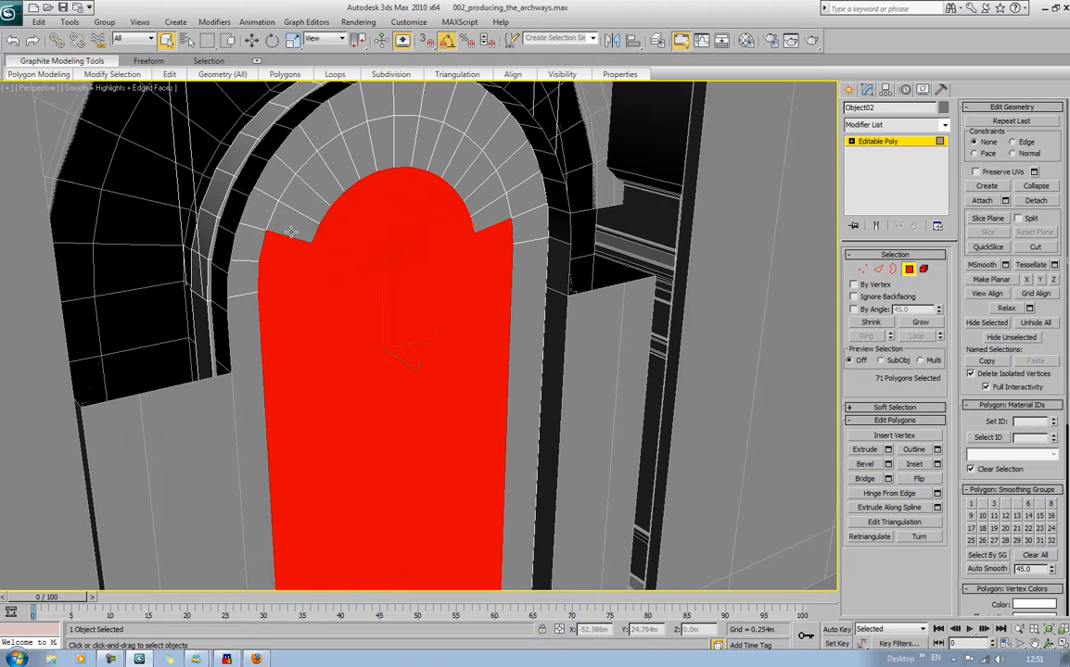
pyautogui.keyDown('ctrl'); pyautogui.click(292, 228); pyautogui.keyUp('ctrl')
pyautogui.keyDown('ctrl'); pyautogui.click(299, 193); pyautogui.keyUp('ctrl')
pyautogui.keyDown('ctrl'); pyautogui.click(310, 172); pyautogui.keyUp('ctrl')
pyautogui.keyDown('ctrl'); pyautogui.click(320, 152); pyautogui.keyUp('ctrl')
pyautogui.keyDown('ctrl'); pyautogui.click(339, 137); pyautogui.keyUp('ctrl')
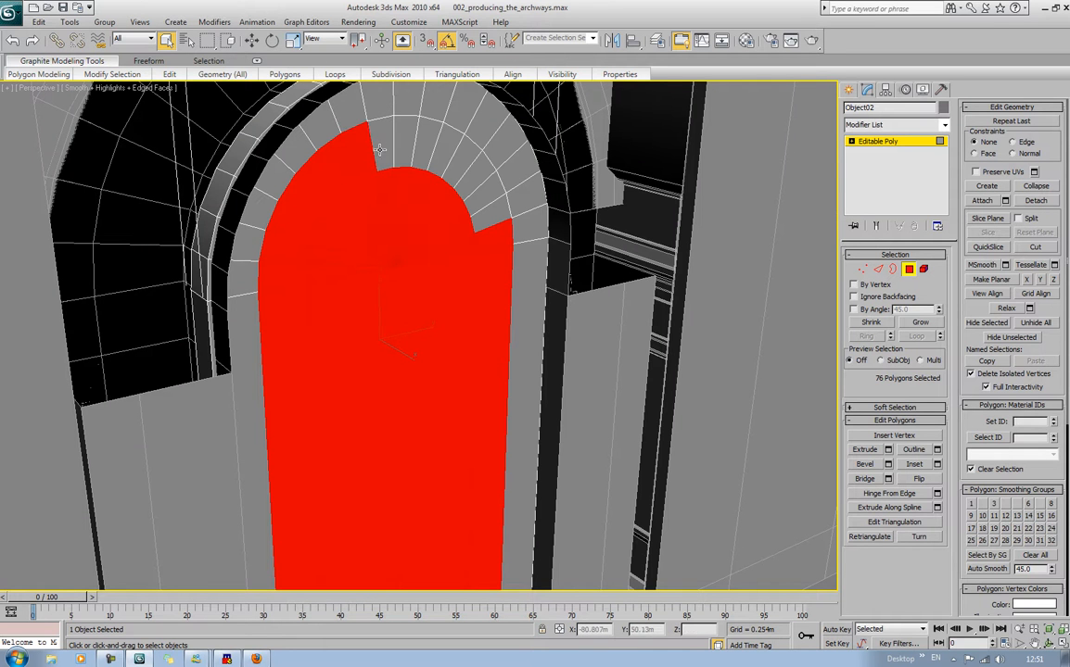
pyautogui.keyDown('ctrl'); pyautogui.click(363, 130); pyautogui.keyUp('ctrl')
pyautogui.keyDown('ctrl'); pyautogui.click(403, 139); pyautogui.keyUp('ctrl')
pyautogui.keyDown('ctrl'); pyautogui.click(420, 143); pyautogui.keyUp('ctrl')
pyautogui.keyDown('ctrl'); pyautogui.click(437, 150); pyautogui.keyUp('ctrl')
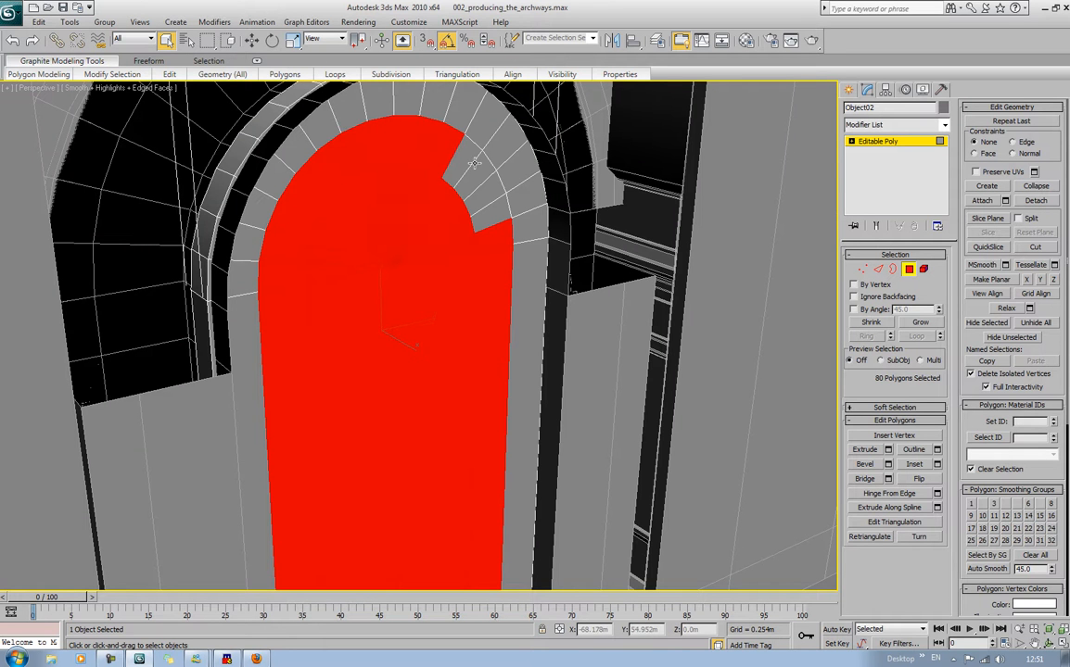
pyautogui.keyDown('ctrl'); pyautogui.click(457, 159); pyautogui.keyUp('ctrl')
pyautogui.keyDown('ctrl'); pyautogui.click(472, 186); pyautogui.keyUp('ctrl')
pyautogui.keyDown('ctrl'); pyautogui.click(493, 211); pyautogui.keyUp('ctrl')
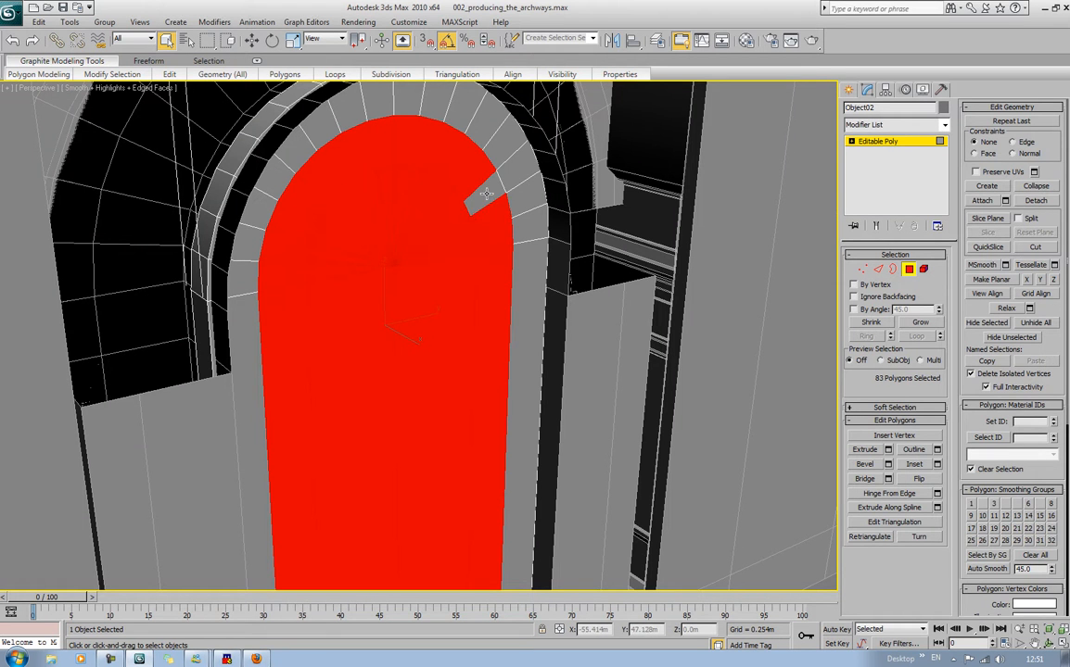
pyautogui.keyDown('ctrl'); pyautogui.click(487, 194); pyautogui.keyUp('ctrl')
# Detach the selected door polygons as a separate object named Portal_Inner_Door
pyautogui.keyDown('alt'); pyautogui.moveTo(385, 224); pyautogui.dragTo(542, 208, button='middle'); pyautogui.keyUp('alt')
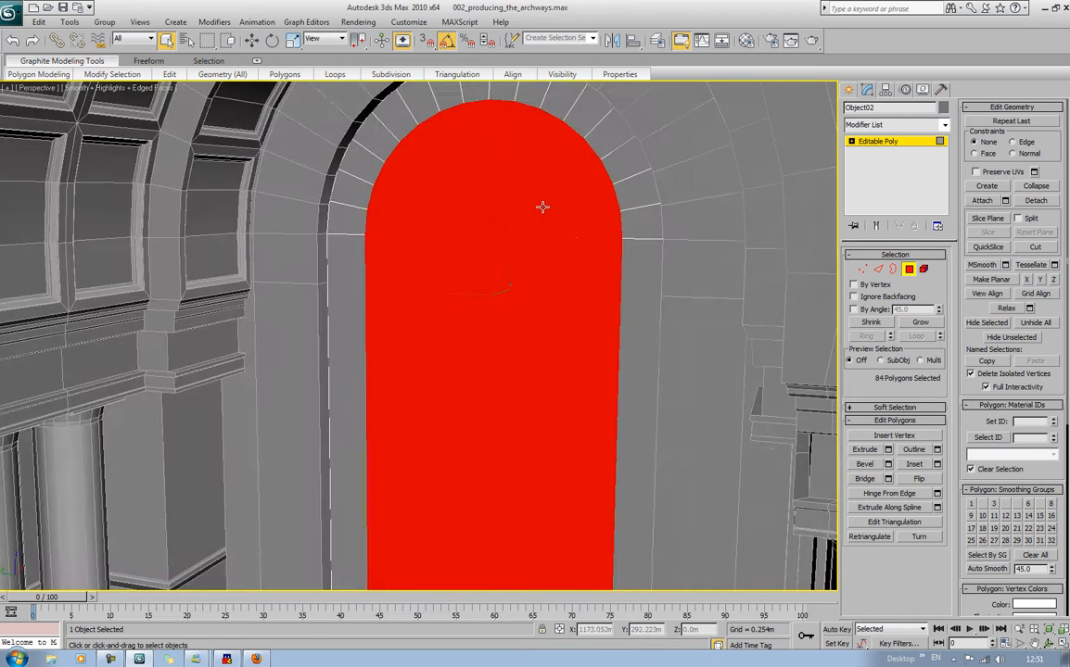
pyautogui.scroll(-3, 538, 243)
pyautogui.moveTo(535, 253); pyautogui.dragTo(557, 345, button='middle')
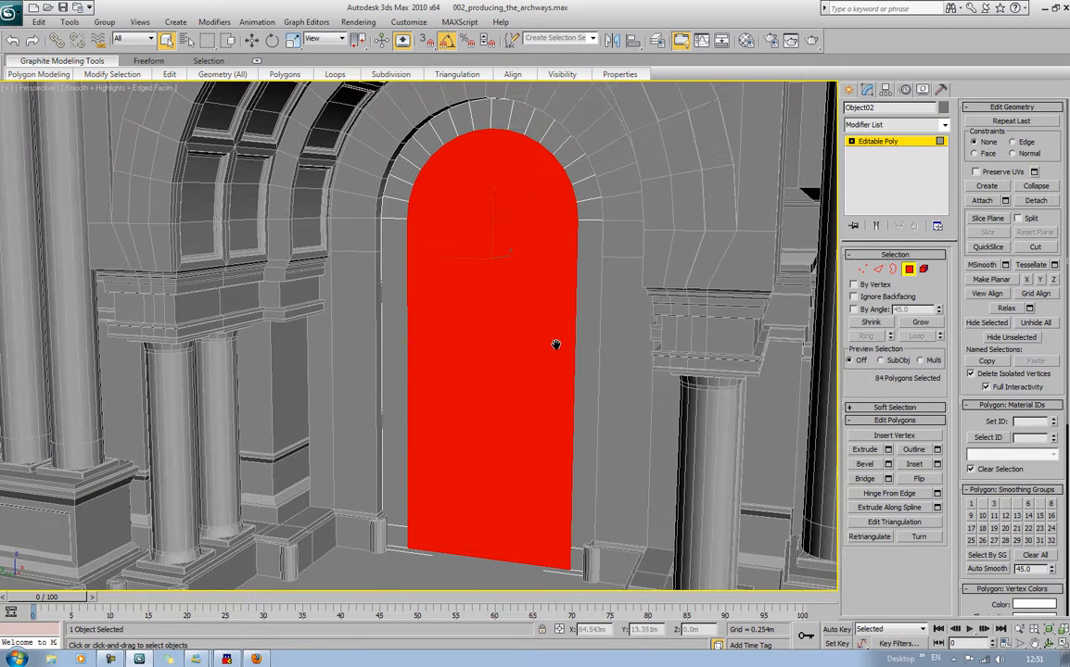
pyautogui.click(1036, 201)
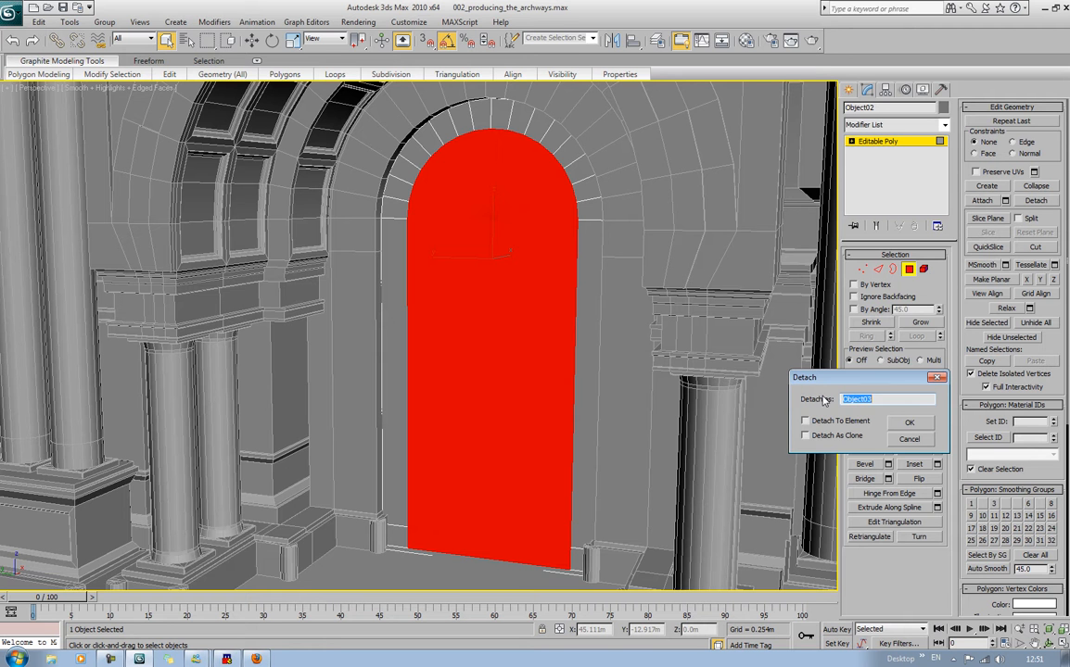
pyautogui.write('Portal_Inner_Door')
pyautogui.press('Return')
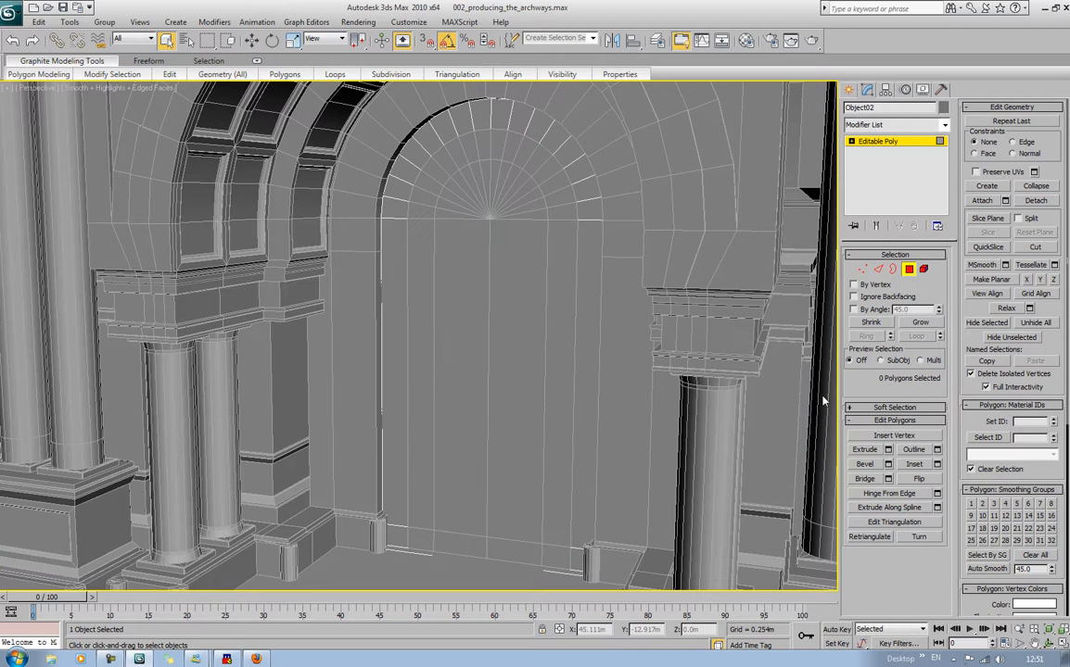
# Leave polygon editing, select the detached Portal_Inner_Door object and hide it
pyautogui.click(909, 269)
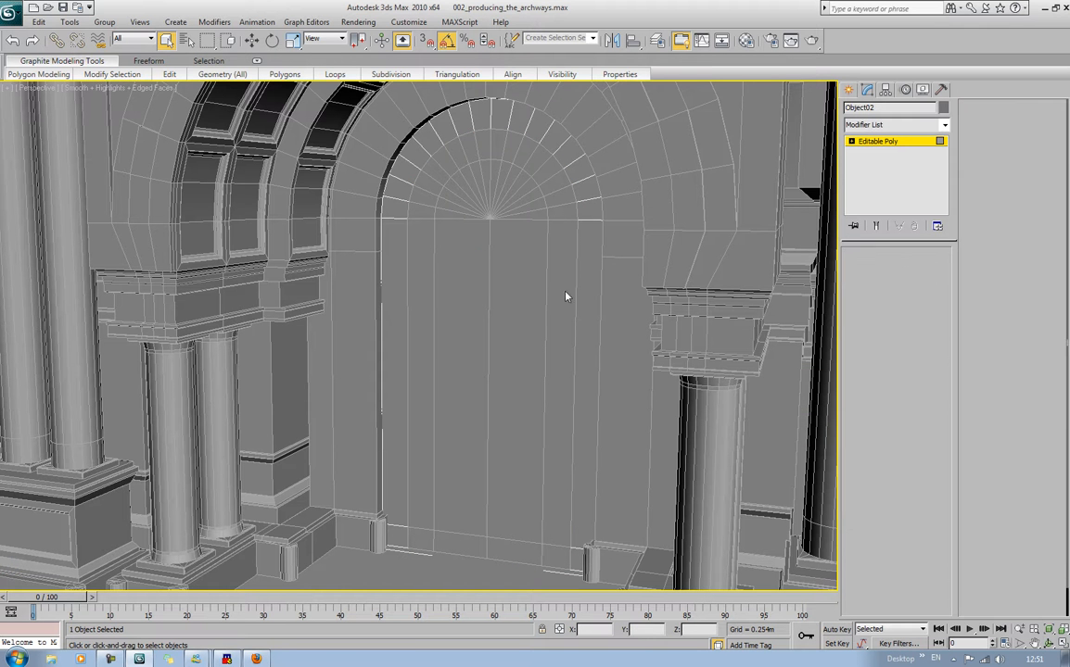
pyautogui.click(540, 277)
pyautogui.moveTo(540, 342)
pyautogui.mouseDown(button='middle')
pyautogui.moveTo(537, 304)
pyautogui.moveTo(527, 330)
pyautogui.mouseUp(button='middle')
pyautogui.rightClick(496, 282)
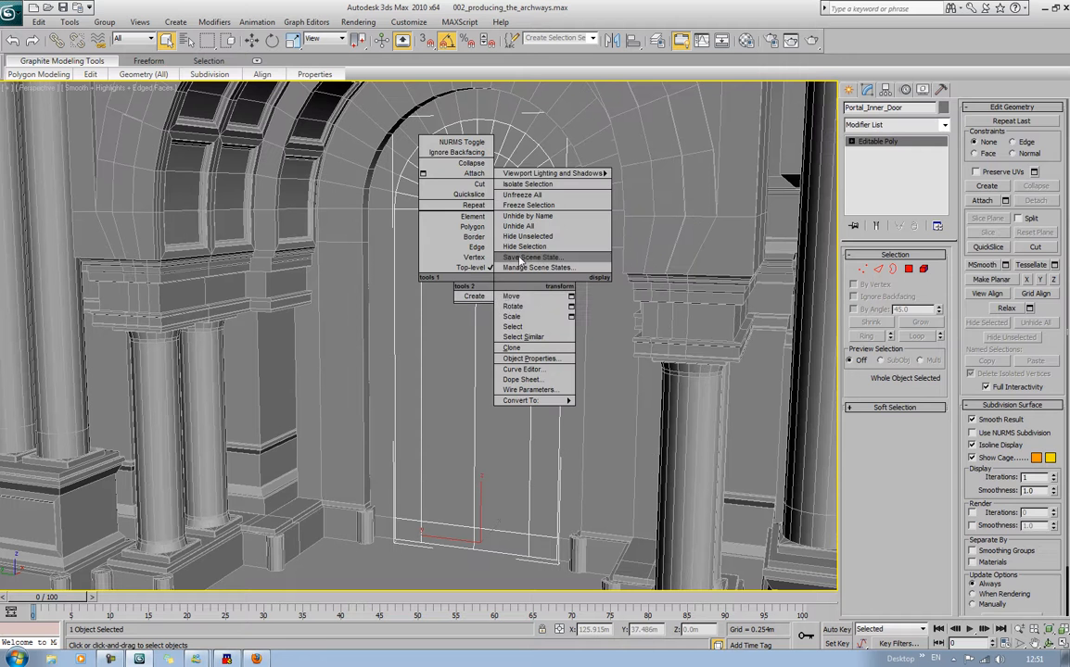
pyautogui.click(520, 249)
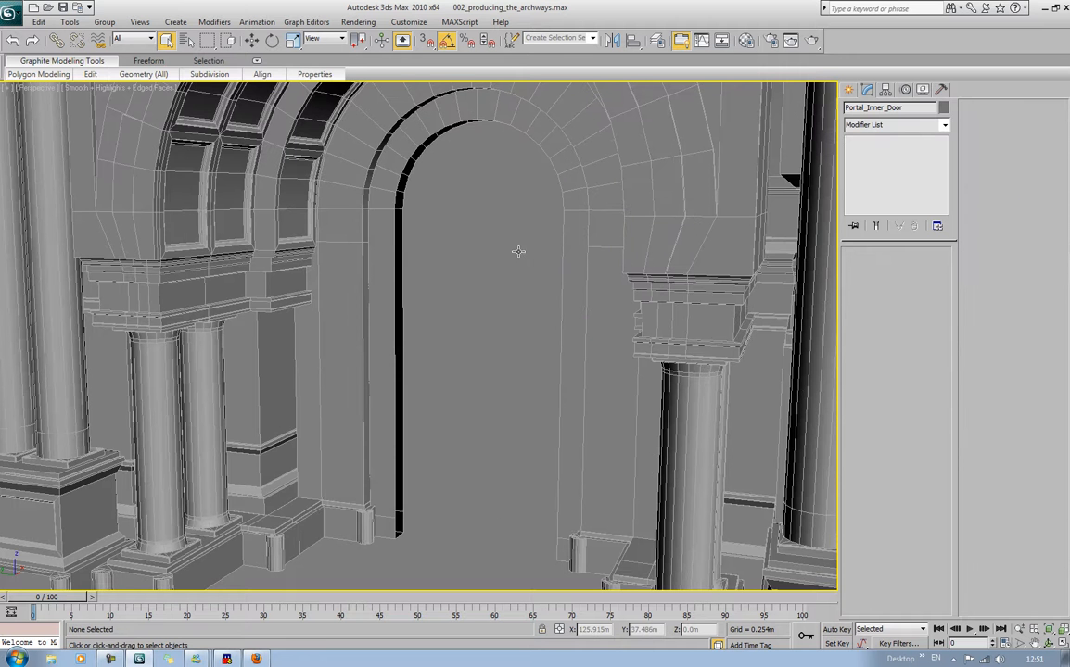
# Select the remaining door frame and bridge the front and back edges of its opening along one jamb and around the arch
pyautogui.click(394, 338)
pyautogui.moveTo(456, 339); pyautogui.dragTo(211, 194, button='middle')
pyautogui.scroll(3, 453, 396)
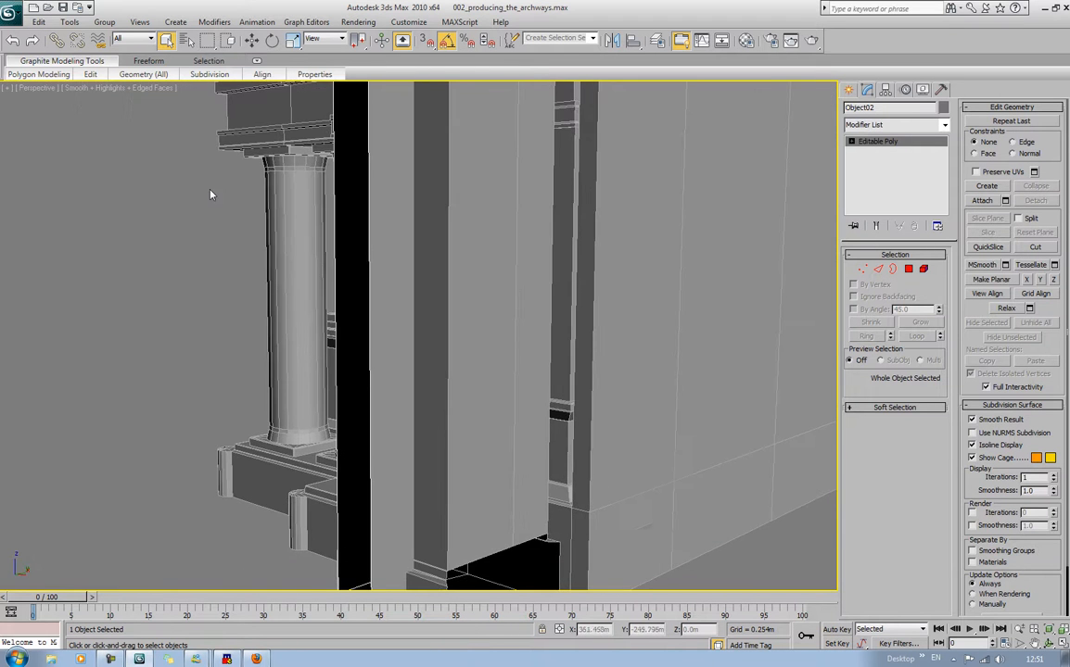
pyautogui.scroll(-4, 325, 302)
pyautogui.moveTo(325, 302); pyautogui.dragTo(326, 405, button='middle')
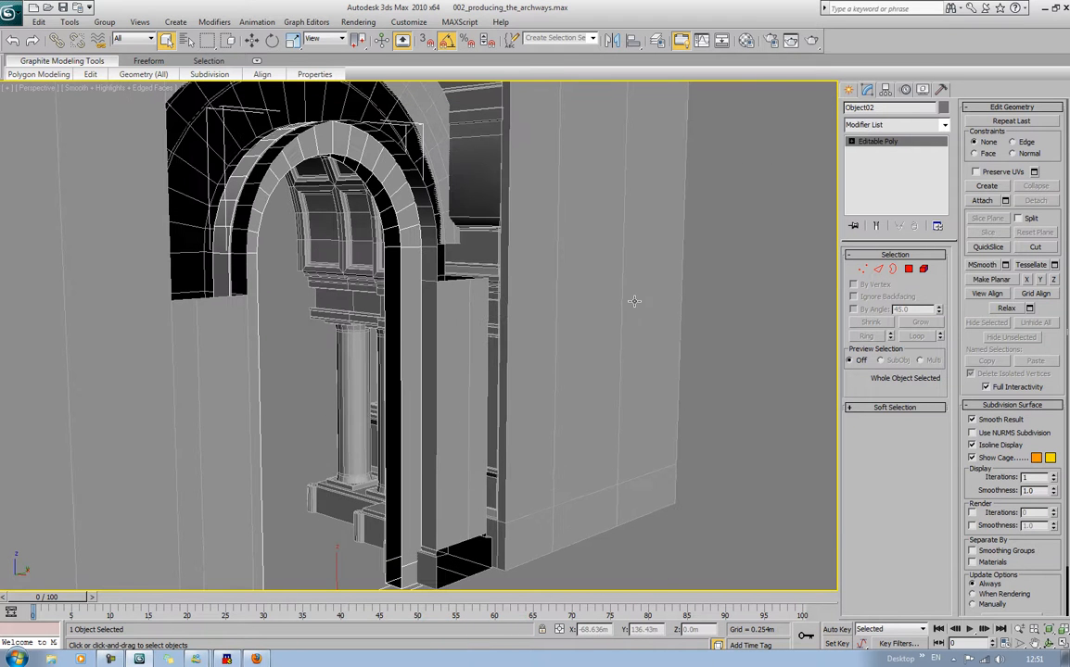
pyautogui.click(874, 272)
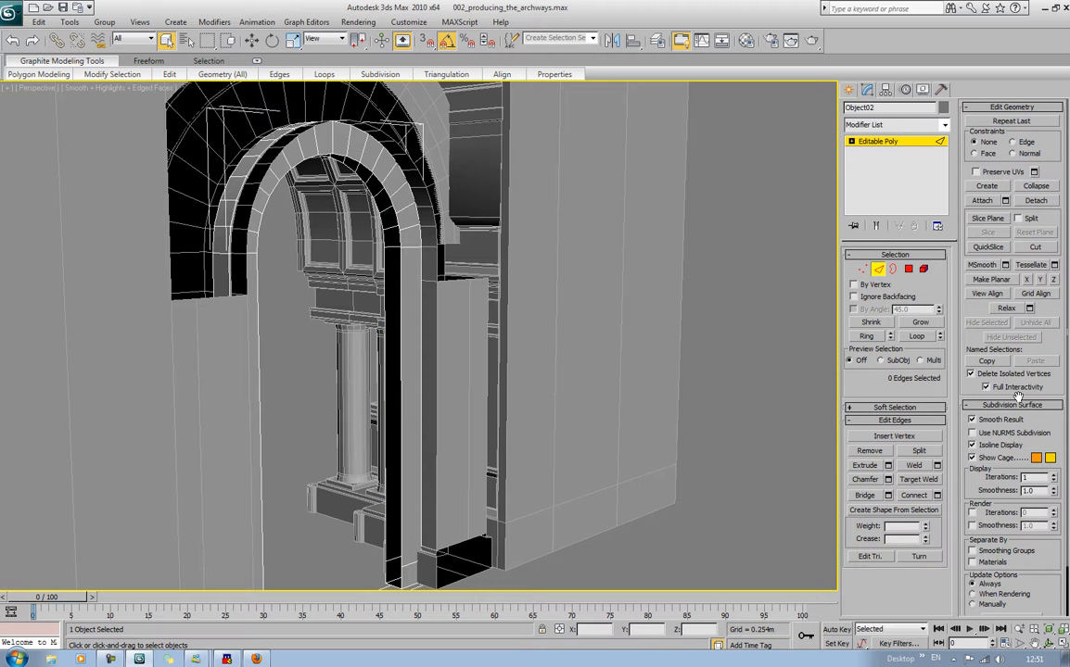
pyautogui.click(863, 495)
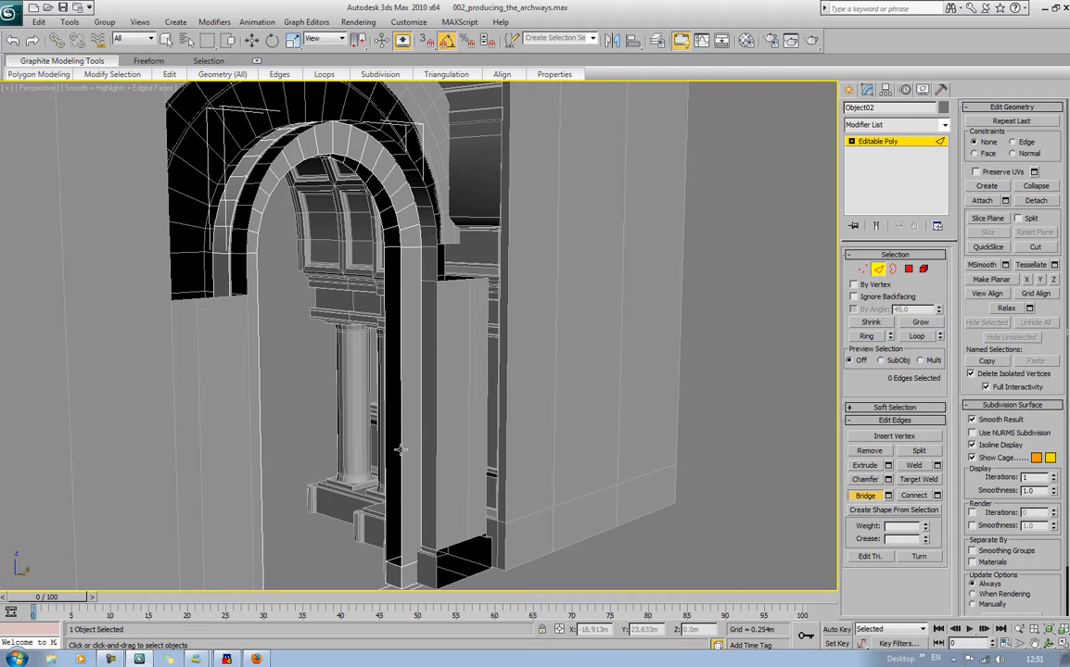
pyautogui.keyDown('alt'); pyautogui.moveTo(400, 449); pyautogui.dragTo(380, 482, button='middle'); pyautogui.keyUp('alt')
pyautogui.click(400, 381)
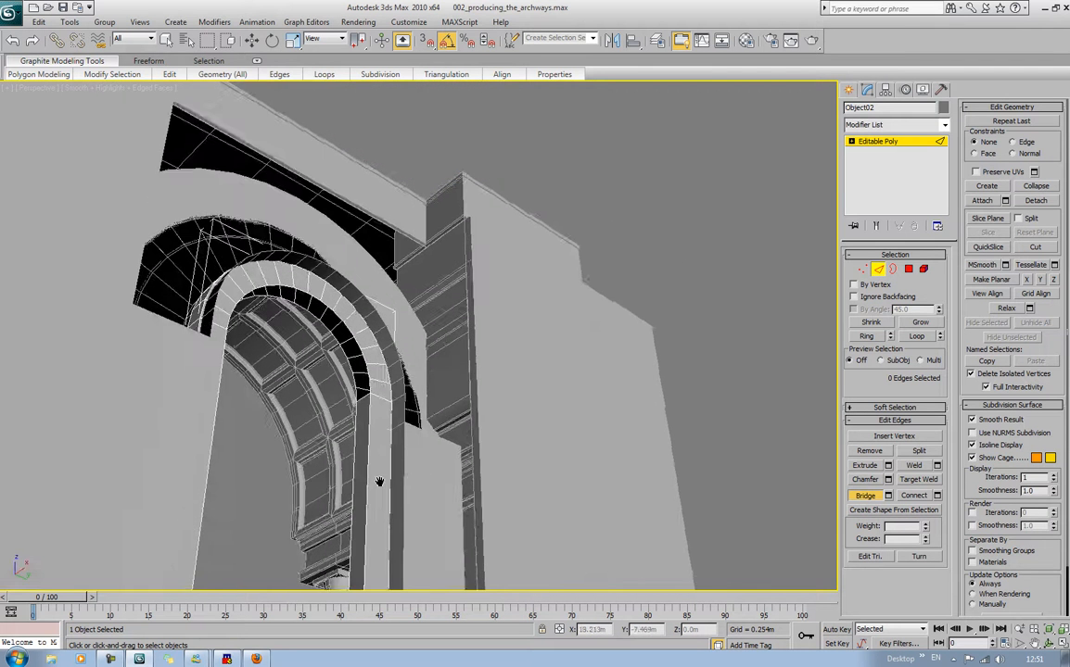
pyautogui.scroll(3, 380, 482)
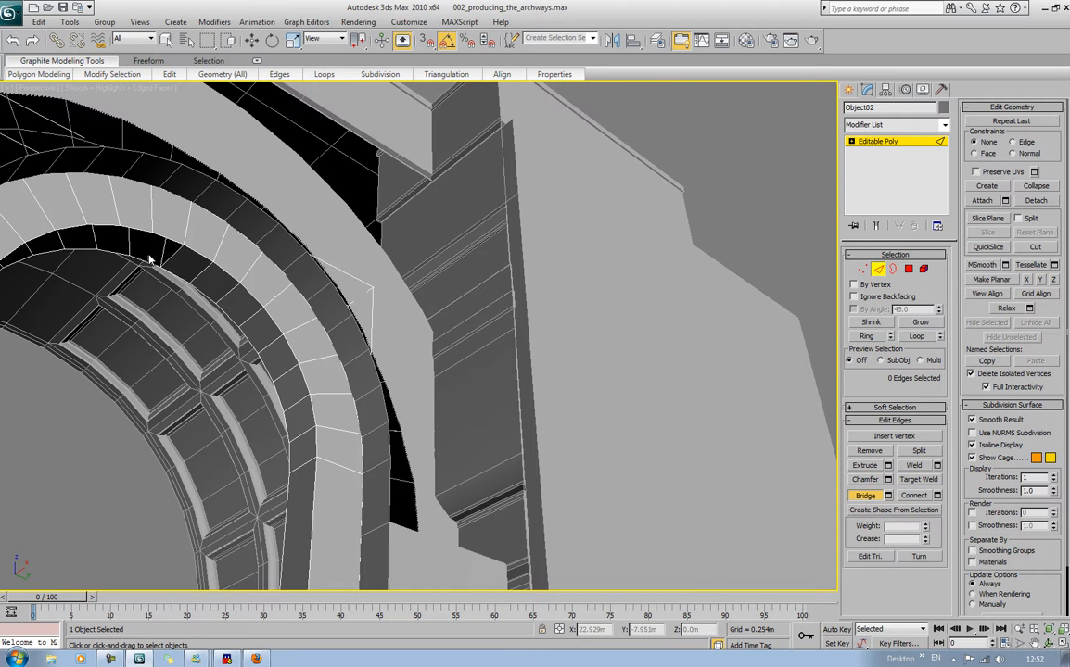
pyautogui.keyDown('alt'); pyautogui.moveTo(187, 274); pyautogui.dragTo(277, 342, button='middle'); pyautogui.keyUp('alt')
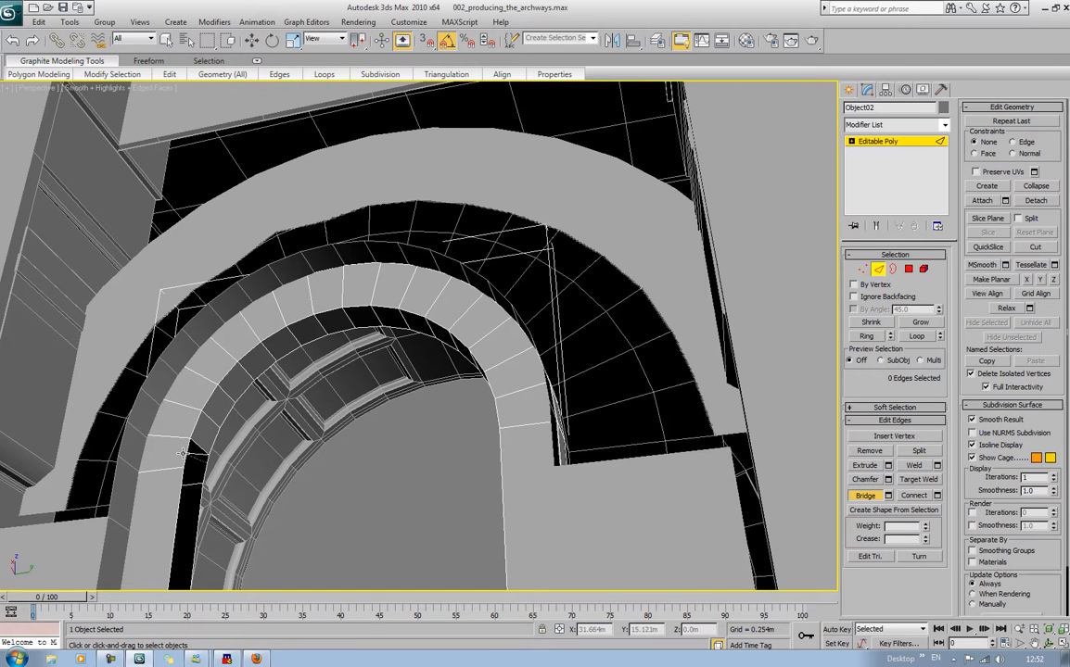
# Bridge the open edges of the frame's other jamb from the arch down to the base, and finish edge editing
pyautogui.keyDown('alt'); pyautogui.moveTo(183, 452); pyautogui.dragTo(192, 386, button='middle'); pyautogui.keyUp('alt')
pyautogui.click(217, 414)
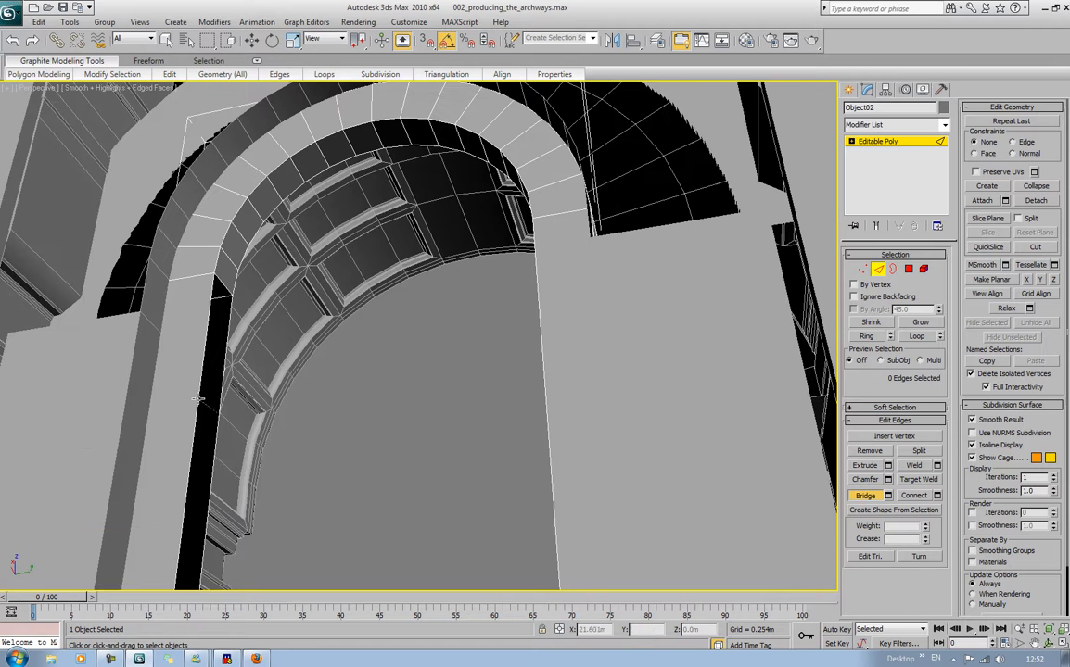
pyautogui.click(199, 400)
pyautogui.moveTo(241, 506); pyautogui.dragTo(239, 307, button='middle')
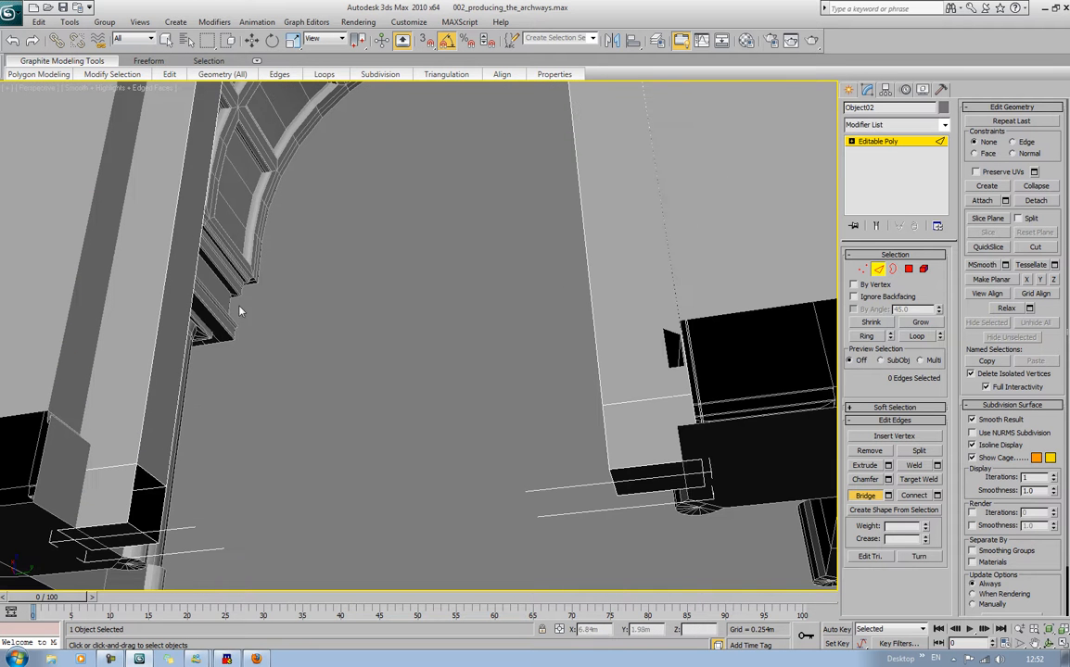
pyautogui.click(162, 512)
pyautogui.click(128, 503)
pyautogui.scroll(-5, 129, 504)
pyautogui.moveTo(129, 503)
pyautogui.keyDown('alt'); pyautogui.mouseDown(button='middle')
pyautogui.moveTo(248, 436)
pyautogui.moveTo(125, 487)
pyautogui.mouseUp(button='middle'); pyautogui.keyUp('alt')
pyautogui.moveTo(319, 408); pyautogui.dragTo(290, 432, button='middle')
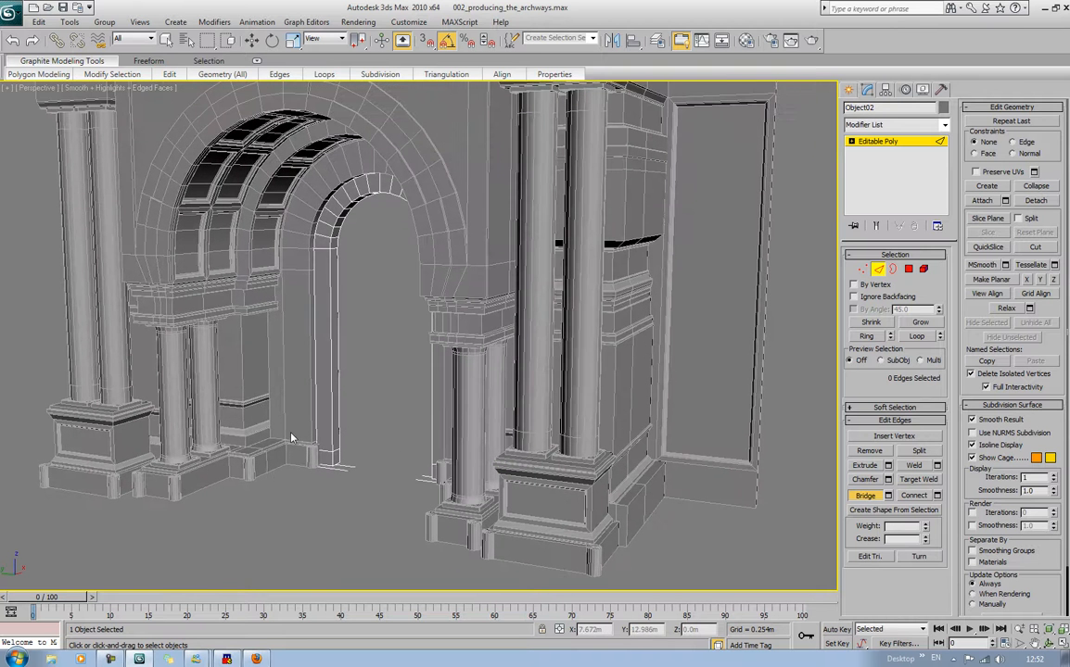
pyautogui.click(878, 269)
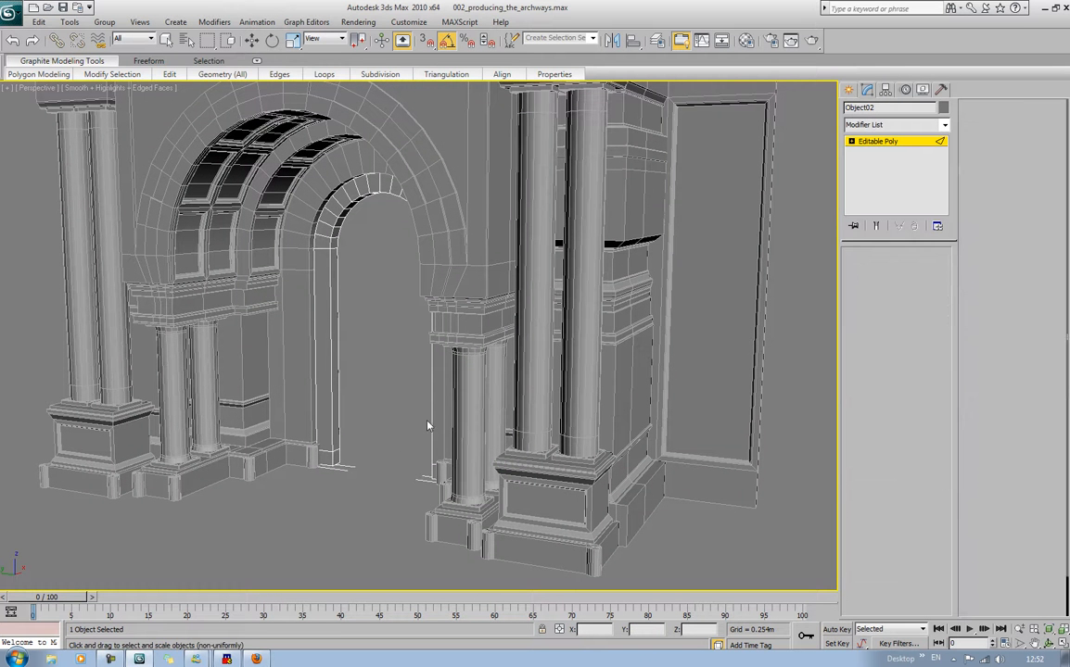
# Unhide all objects and isolate Portal_Inner_Door
pyautogui.rightClick(384, 421)
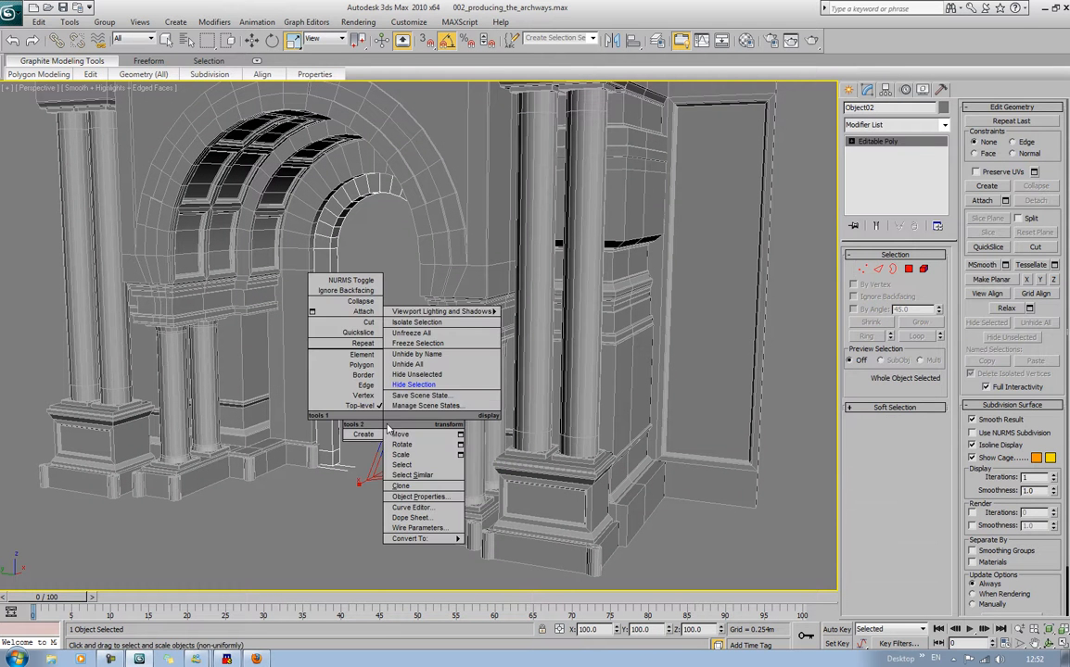
pyautogui.click(400, 365)
pyautogui.click(388, 431)
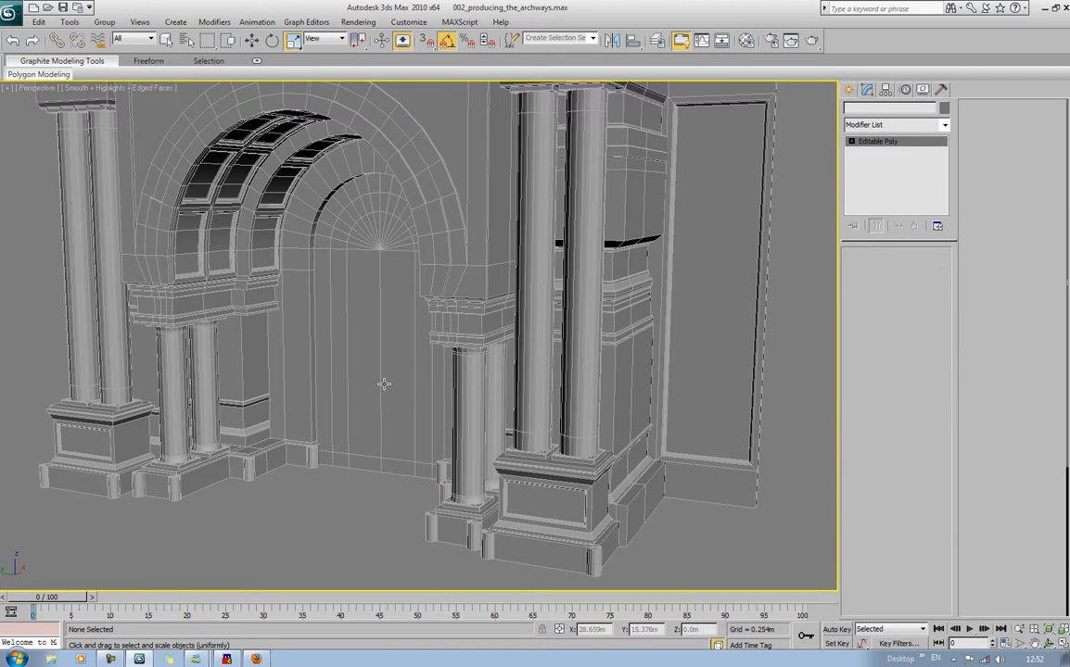
pyautogui.rightClick(384, 390)
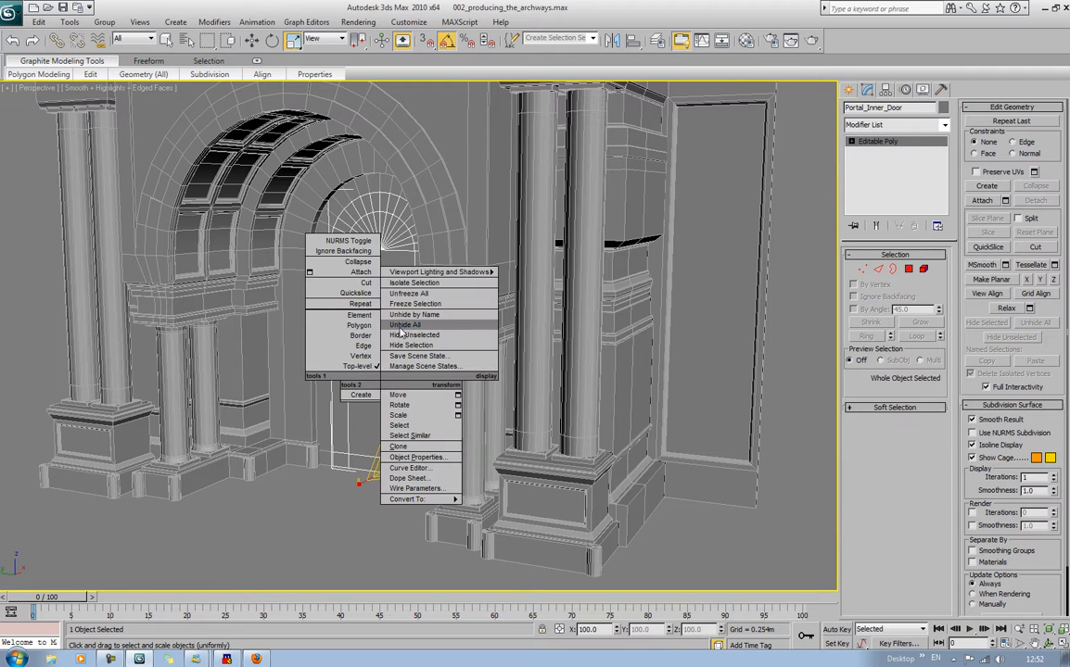
pyautogui.click(414, 282)
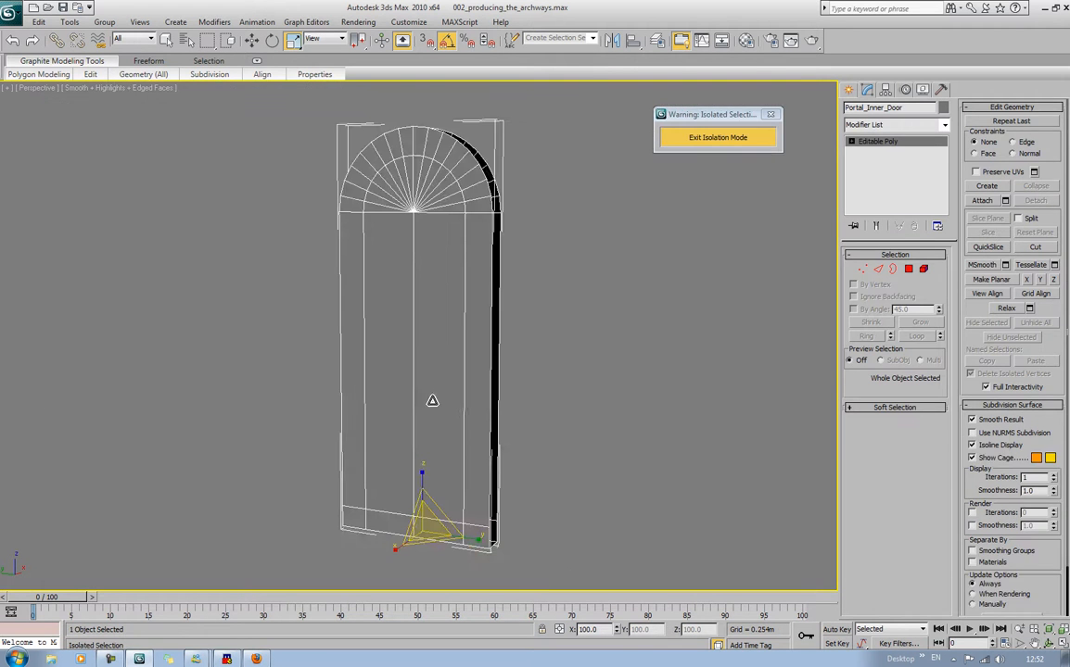
# Select the four polygons on the underside of the inner door and delete them
pyautogui.keyDown('alt'); pyautogui.moveTo(432, 401); pyautogui.dragTo(414, 336, button='middle'); pyautogui.keyUp('alt')
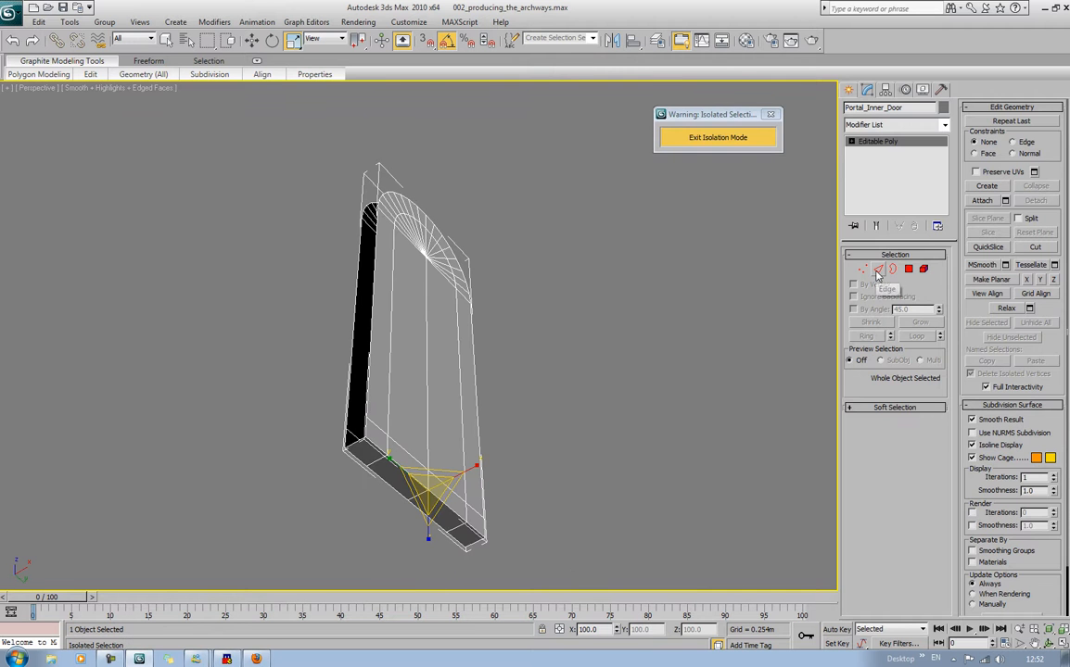
pyautogui.click(909, 269)
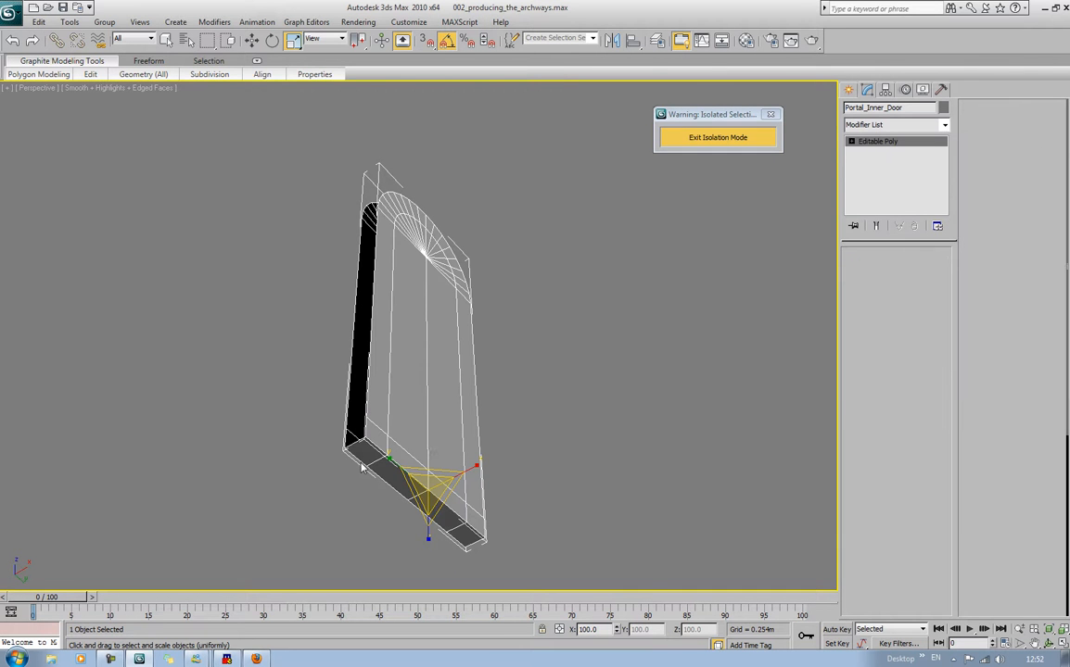
pyautogui.click(358, 447)
pyautogui.keyDown('ctrl'); pyautogui.click(408, 496); pyautogui.keyUp('ctrl')
pyautogui.keyDown('ctrl'); pyautogui.click(419, 503); pyautogui.keyUp('ctrl')
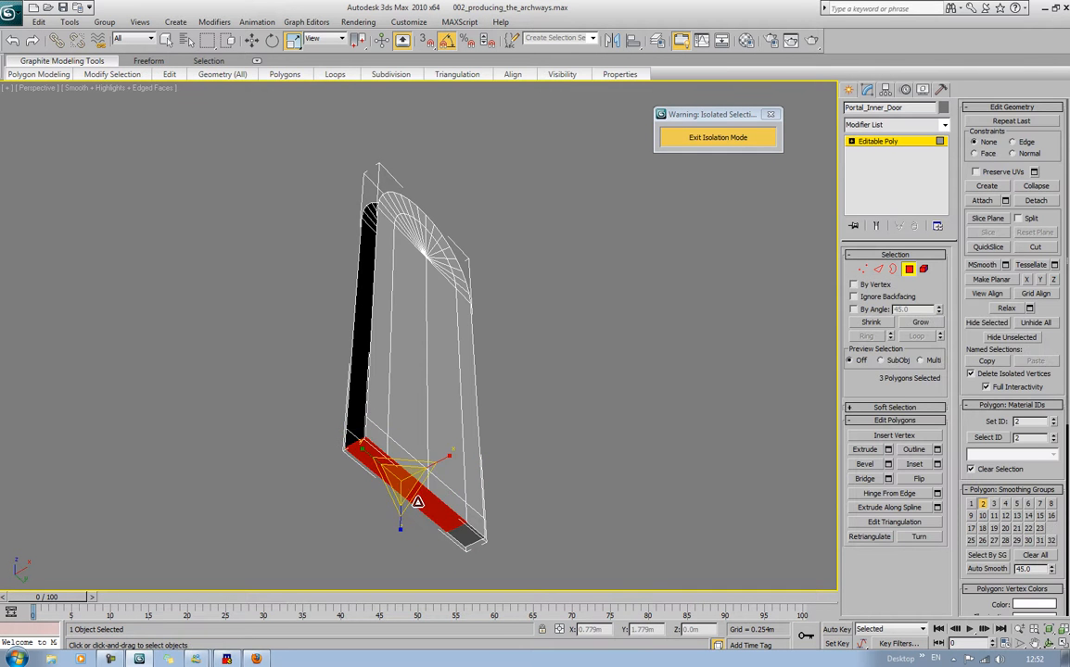
pyautogui.keyDown('ctrl'); pyautogui.click(458, 540); pyautogui.keyUp('ctrl')
pyautogui.press('Delete')
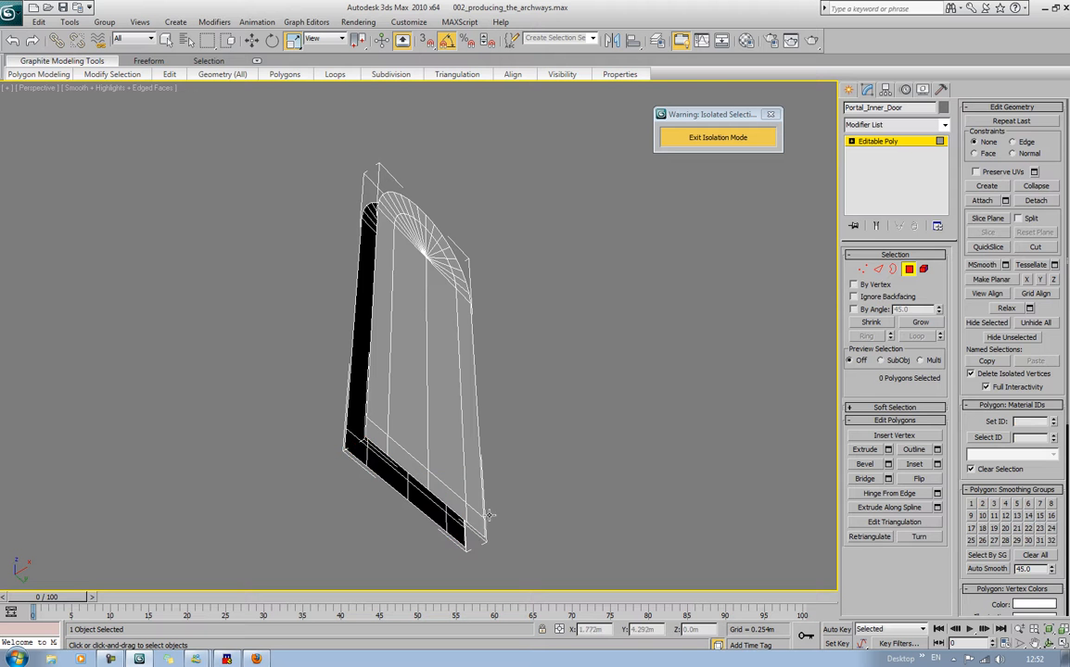
# Select the open front and back borders of the inner door and bridge them to form its side faces
pyautogui.click(889, 270)
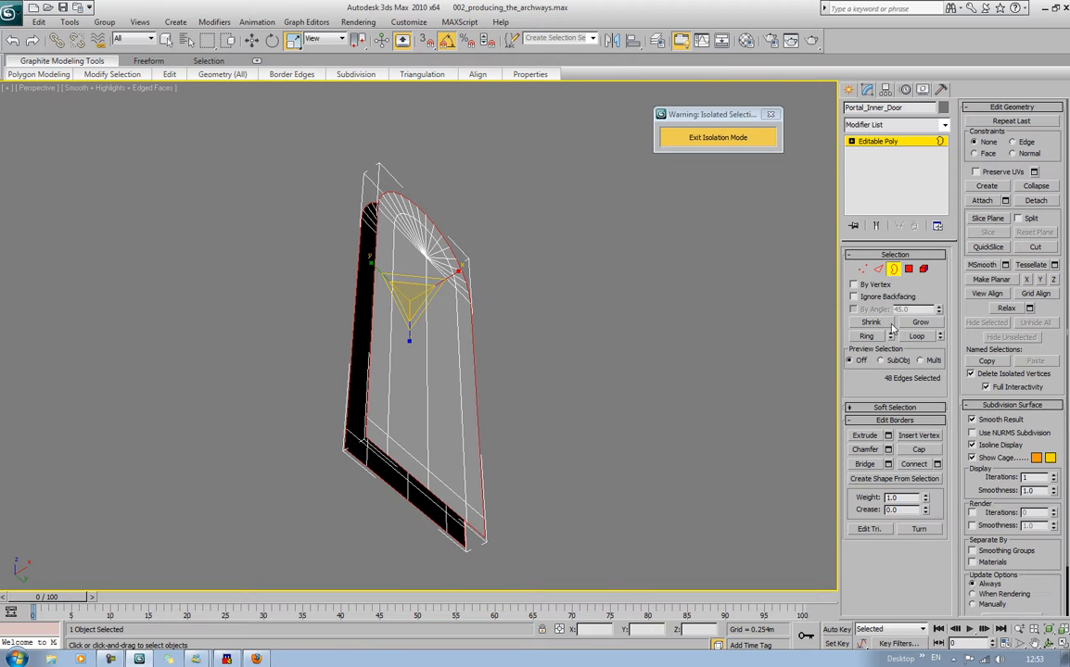
pyautogui.keyDown('alt'); pyautogui.moveTo(663, 377); pyautogui.dragTo(671, 459, button='middle'); pyautogui.keyUp('alt')
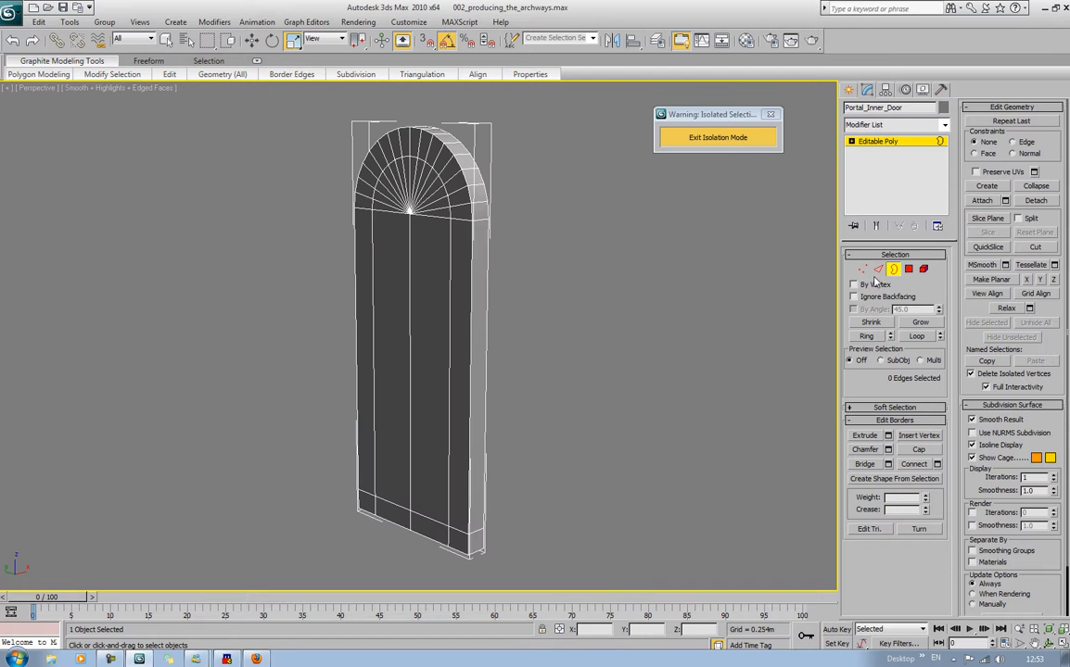
# Select all border edges of the inner door and carry the selection into edge-level editing with the Chamfer tool active
pyautogui.hotkey('ctrl', 'a')
pyautogui.keyDown('alt'); pyautogui.moveTo(681, 353); pyautogui.dragTo(682, 280, button='middle'); pyautogui.keyUp('alt')
pyautogui.click(863, 450)
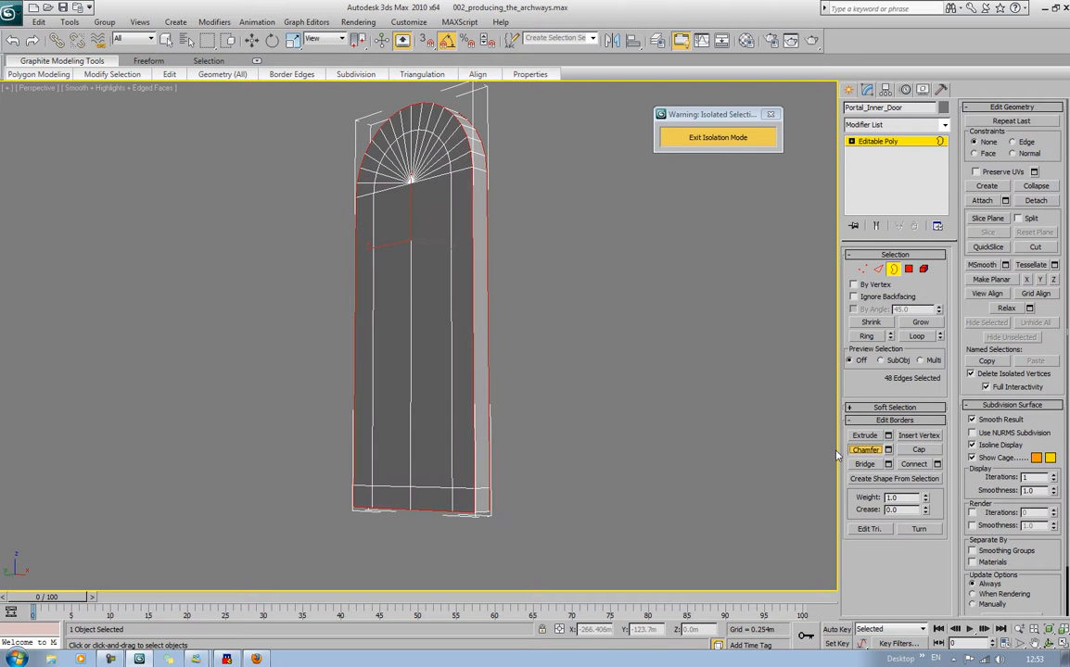
pyautogui.scroll(8, 638, 410)
pyautogui.moveTo(584, 403); pyautogui.dragTo(580, 315, button='middle')
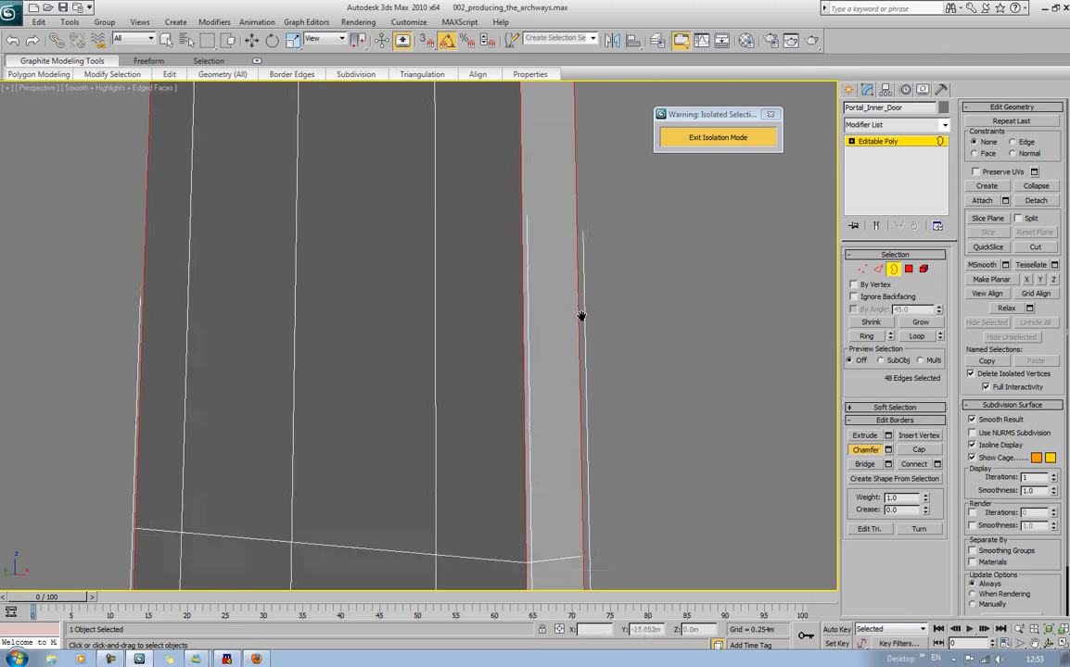
pyautogui.moveTo(562, 439); pyautogui.dragTo(556, 350, button='middle')
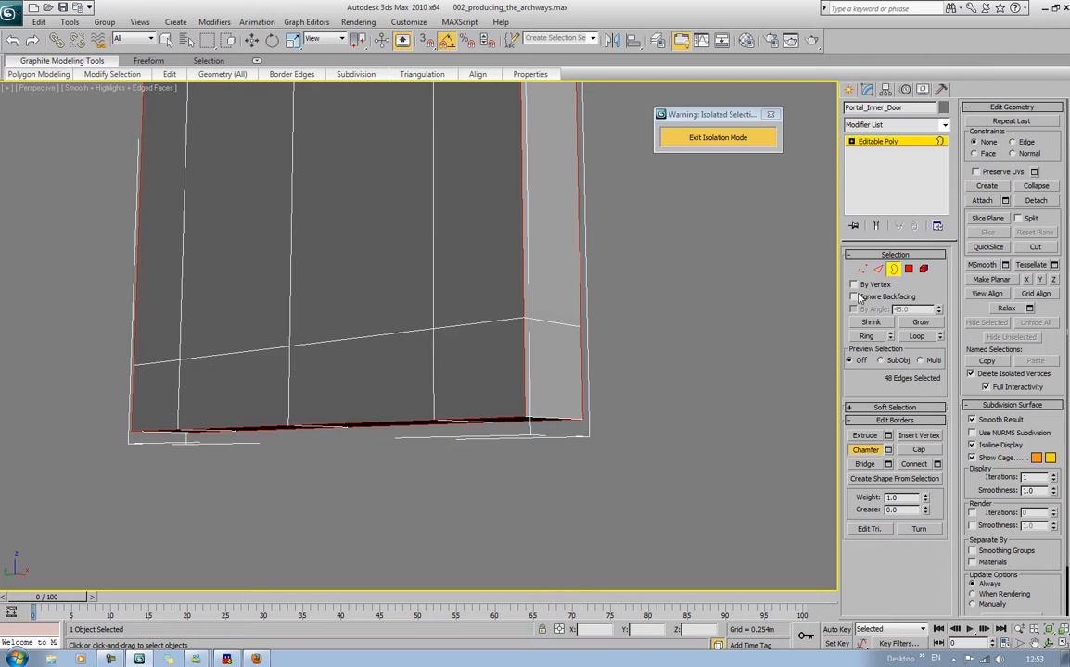
pyautogui.click(878, 269)
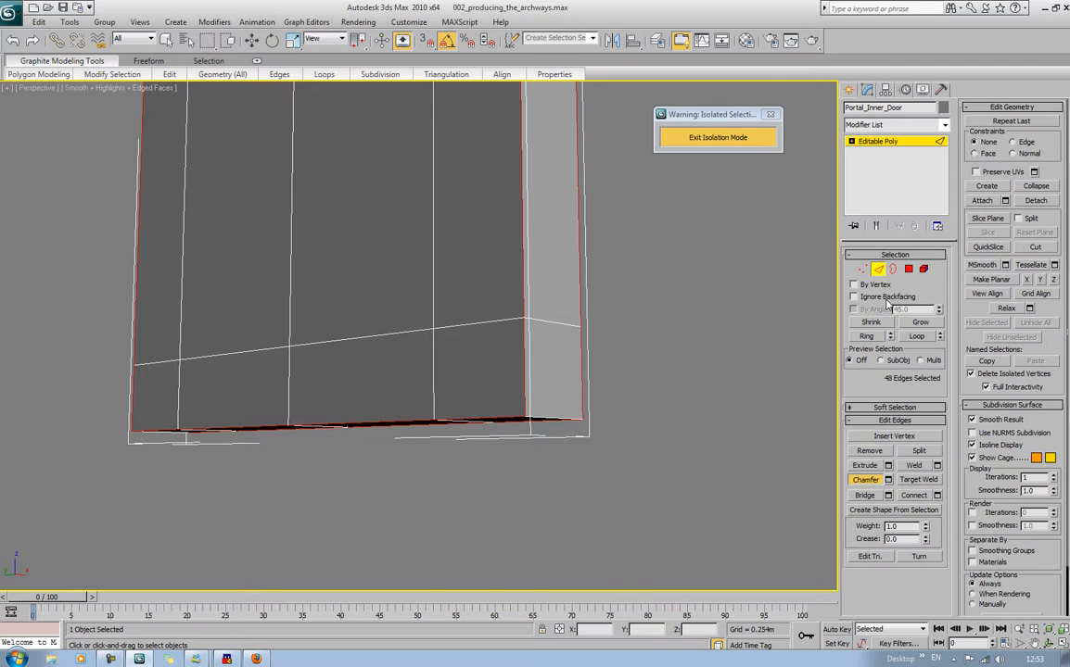
# Try chamfering the inner door's selected rim edges freehand, and undo the attempts
pyautogui.keyDown('ctrl'); pyautogui.click(525, 380); pyautogui.keyUp('ctrl')
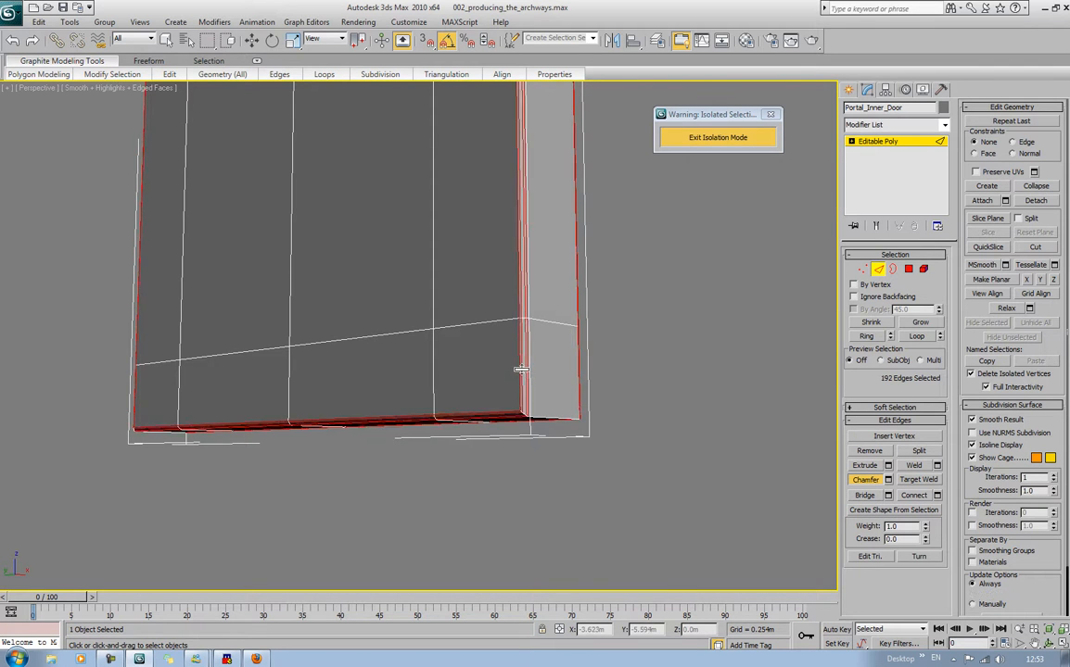
pyautogui.keyDown('ctrl'); pyautogui.click(521, 369); pyautogui.keyUp('ctrl')
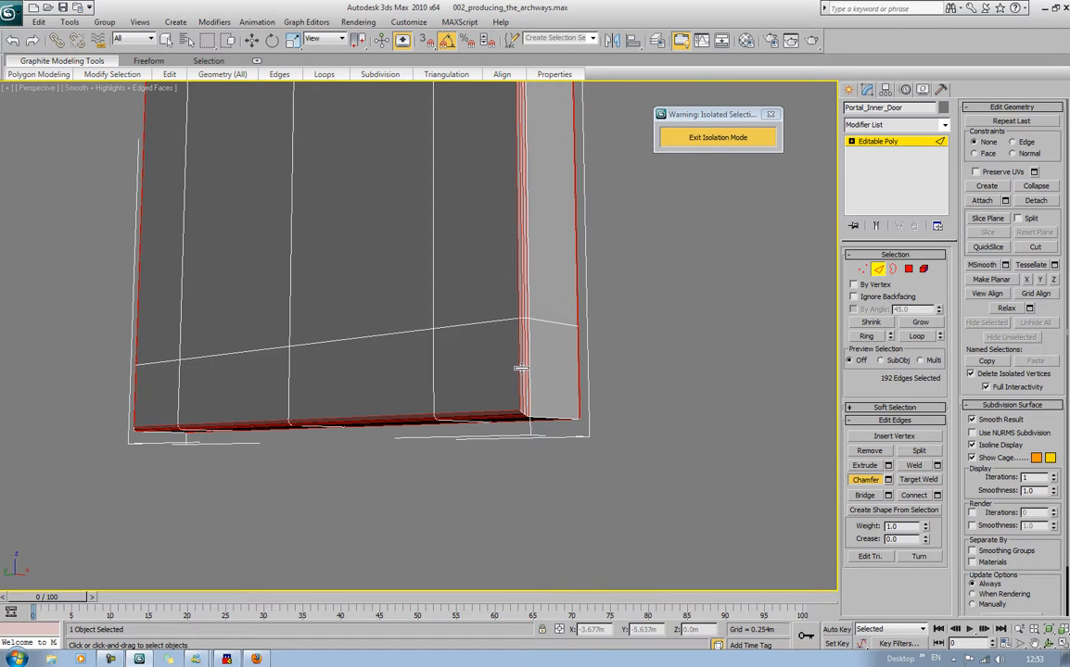
pyautogui.hotkey('ctrl', 'z')
pyautogui.hotkey('ctrl', 'z')
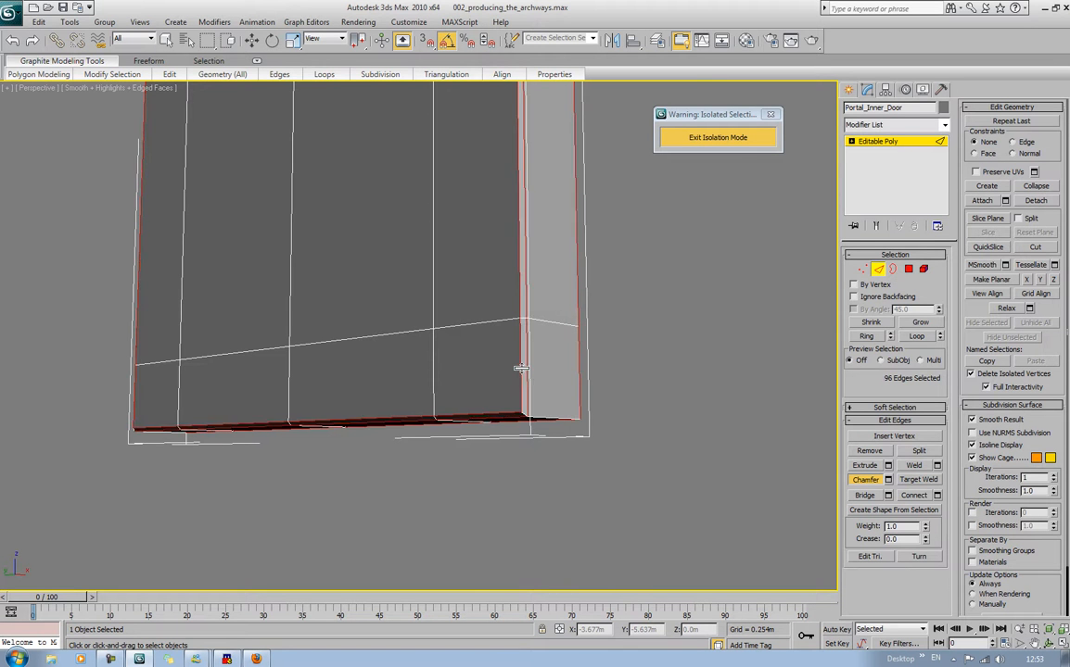
# Chamfer the inner door's selected rim edges by 0.027 m with 3 segments
pyautogui.click(888, 480)
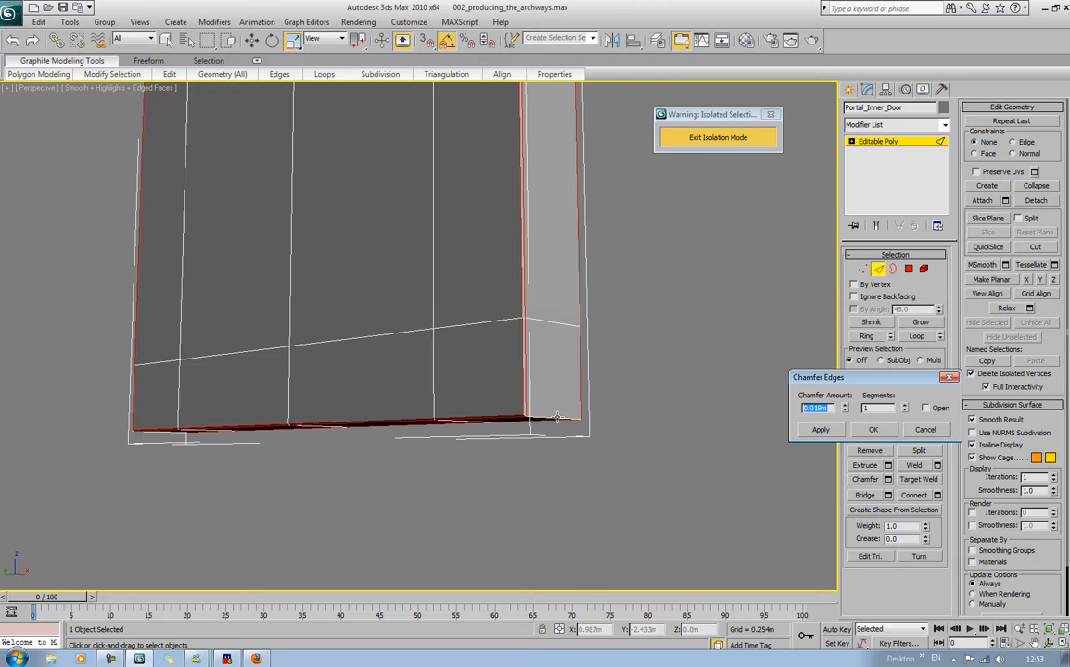
pyautogui.keyDown('alt'); pyautogui.moveTo(289, 385); pyautogui.dragTo(320, 282, button='middle'); pyautogui.keyUp('alt')
pyautogui.moveTo(669, 482); pyautogui.dragTo(676, 344, button='middle')
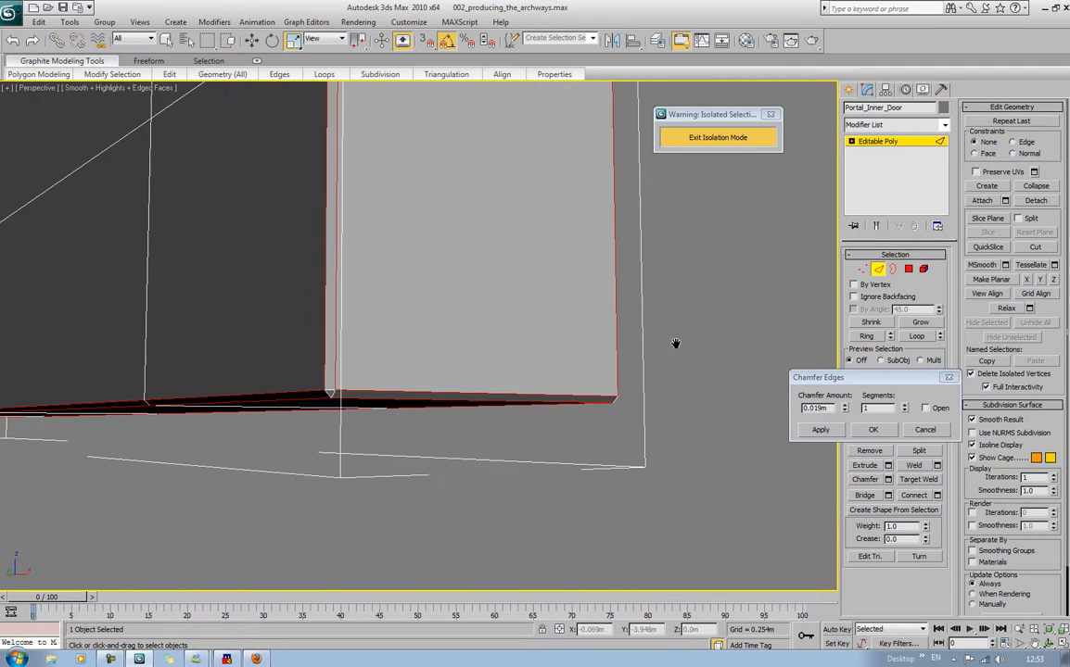
pyautogui.click(903, 408)
pyautogui.click(903, 408)
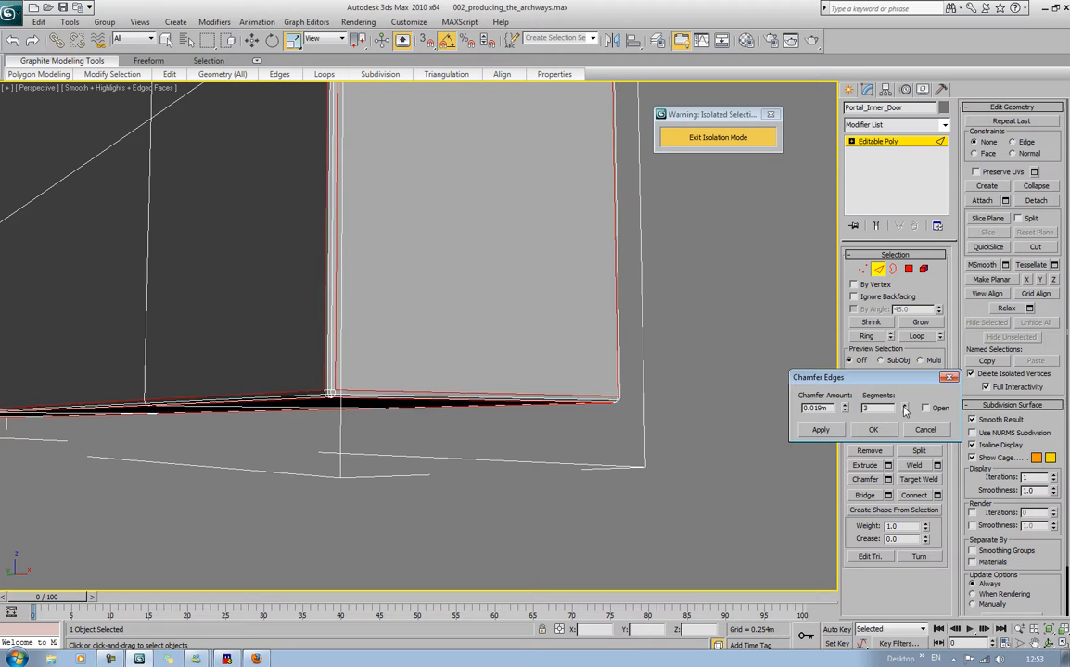
pyautogui.moveTo(844, 409); pyautogui.dragTo(842, 384)
pyautogui.click(873, 430)
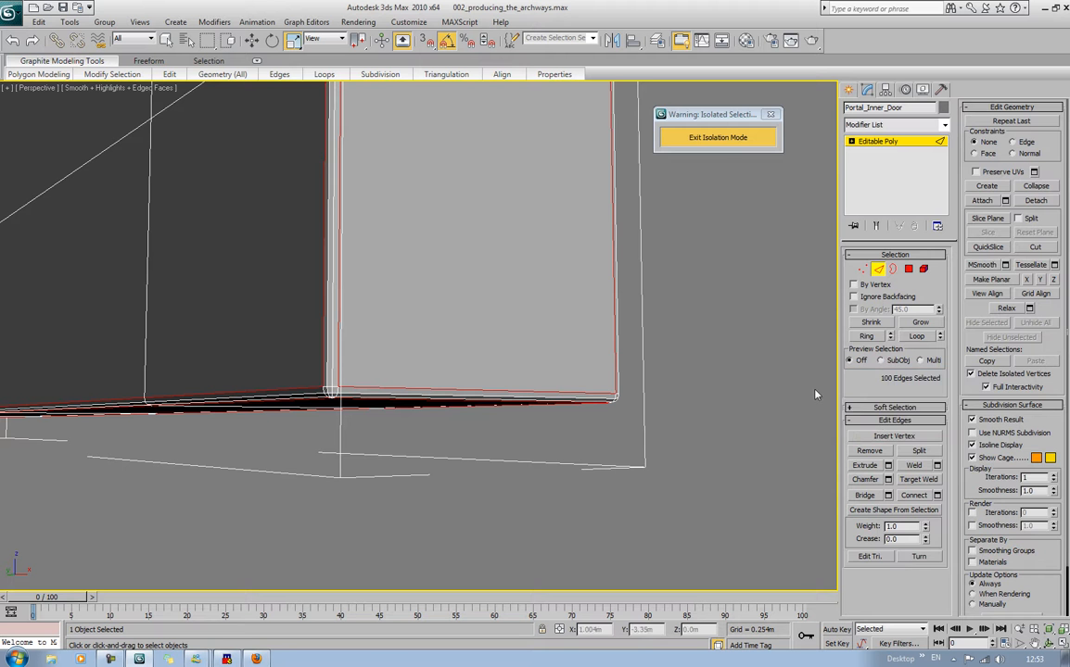
# Exit isolation to review the door within the whole archway, clear the edge selection and finish edge editing
pyautogui.click(723, 144)
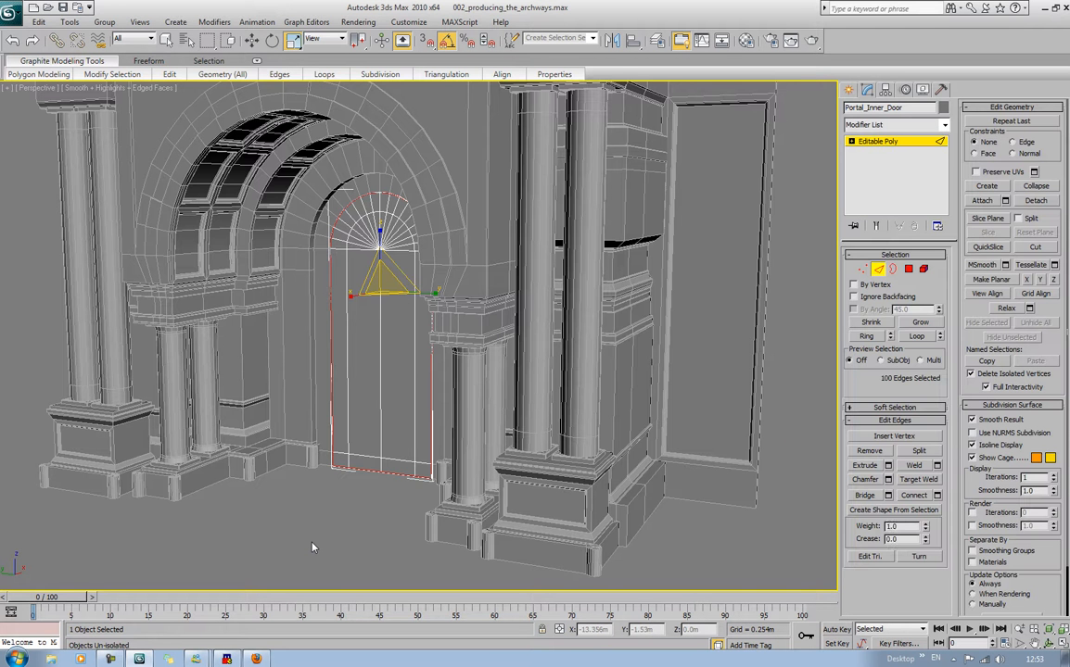
pyautogui.click(312, 547)
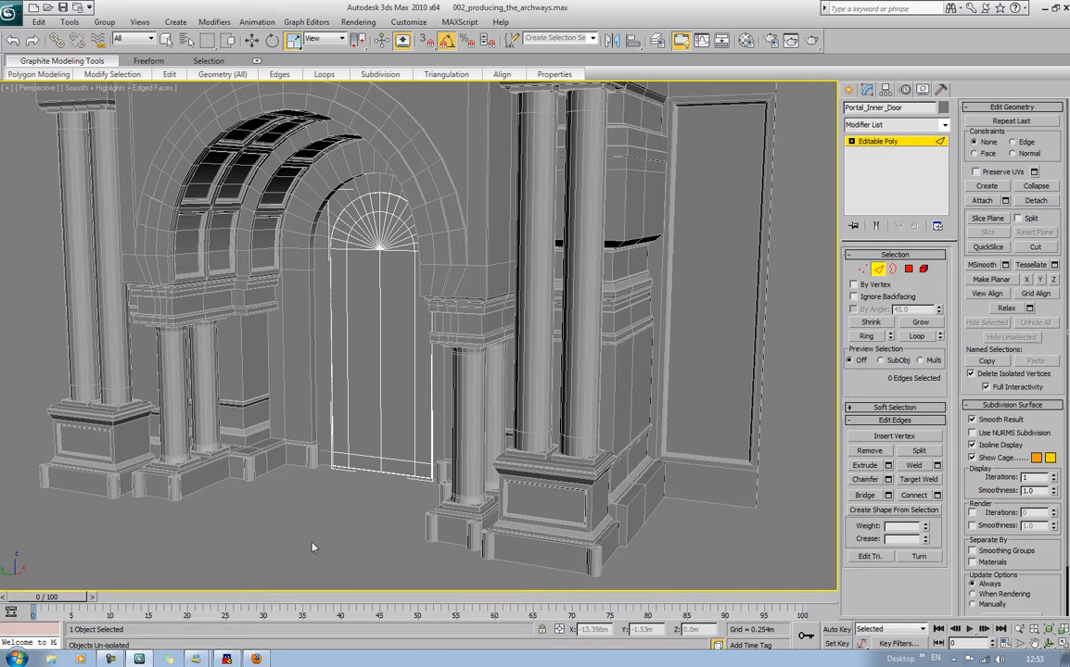
pyautogui.press('F4')
pyautogui.moveTo(312, 526)
pyautogui.keyDown('alt'); pyautogui.mouseDown(button='middle')
pyautogui.moveTo(358, 508)
pyautogui.moveTo(408, 518)
pyautogui.moveTo(324, 520)
pyautogui.mouseUp(button='middle'); pyautogui.keyUp('alt')
pyautogui.scroll(-5, 309, 522)
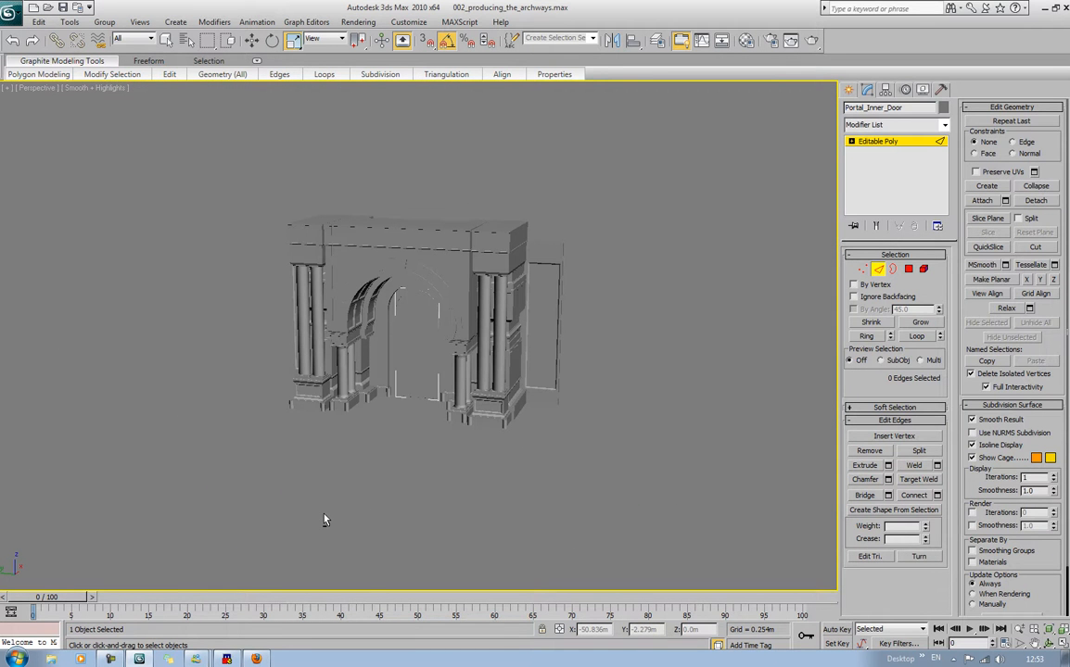
pyautogui.press('F4')
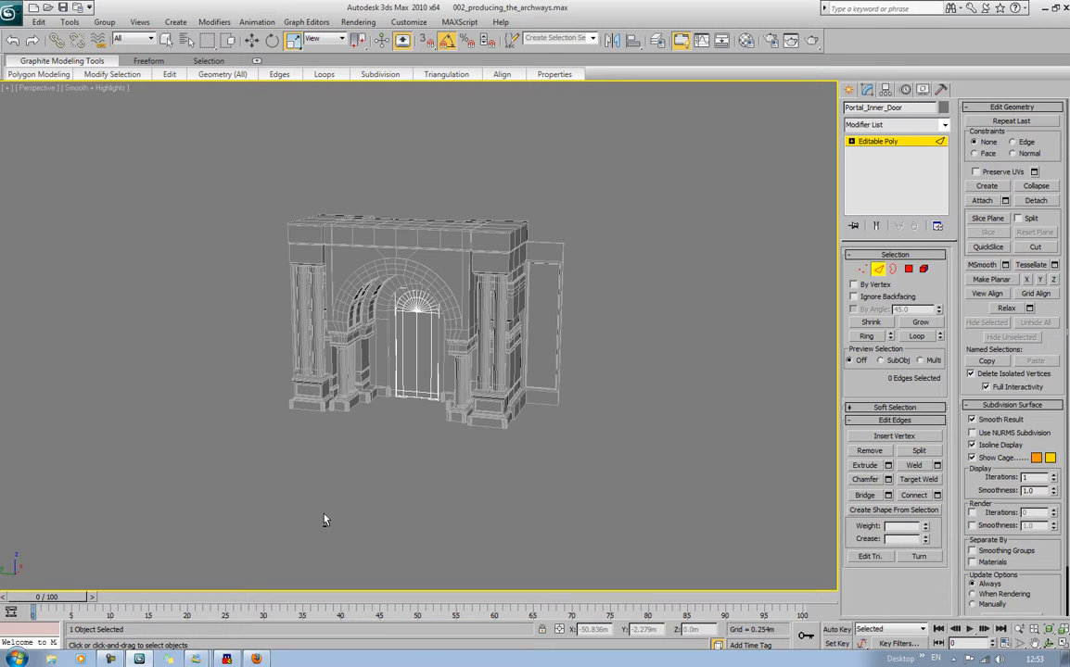
pyautogui.click(859, 269)
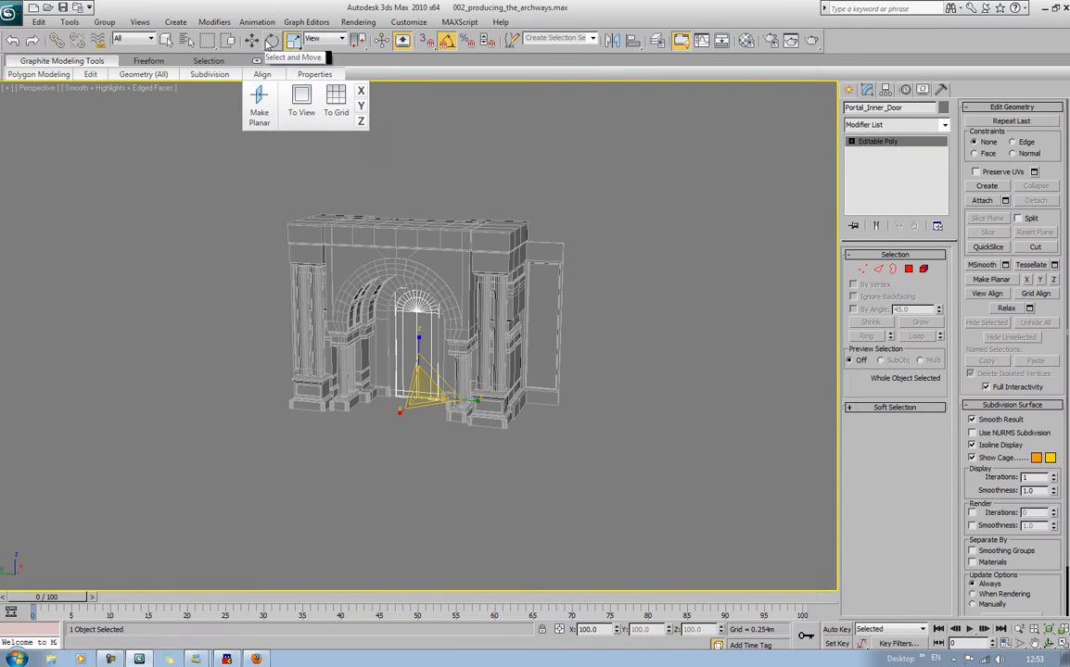
# Try rotating the inner door -90 degrees about Y, and undo back to before its rim chamfer
pyautogui.press('e')
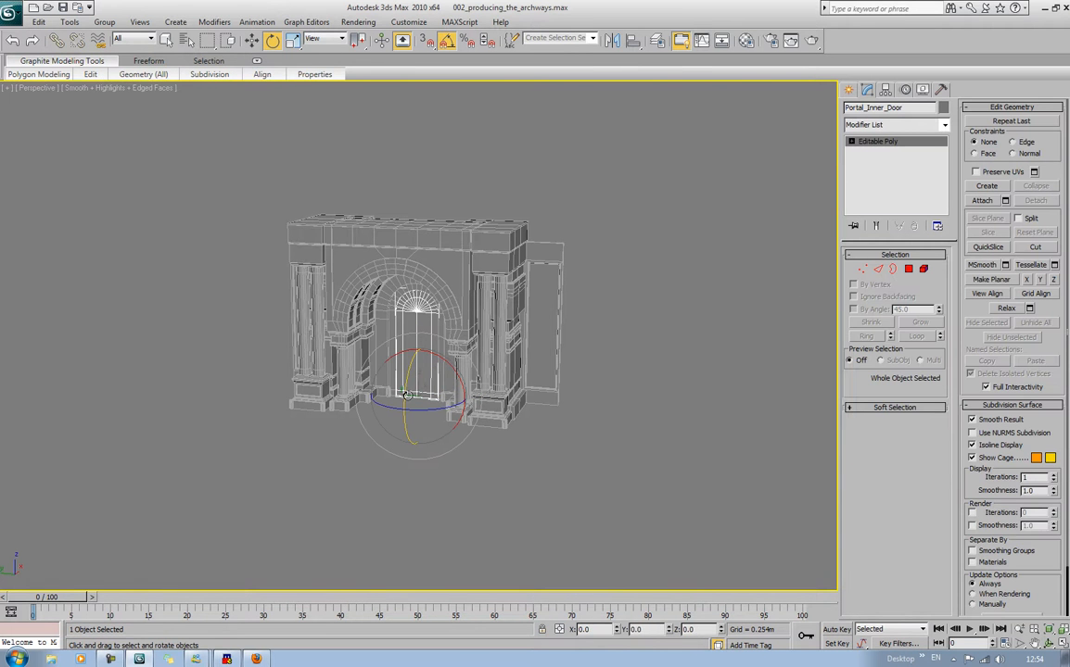
pyautogui.moveTo(406, 395); pyautogui.dragTo(413, 453)
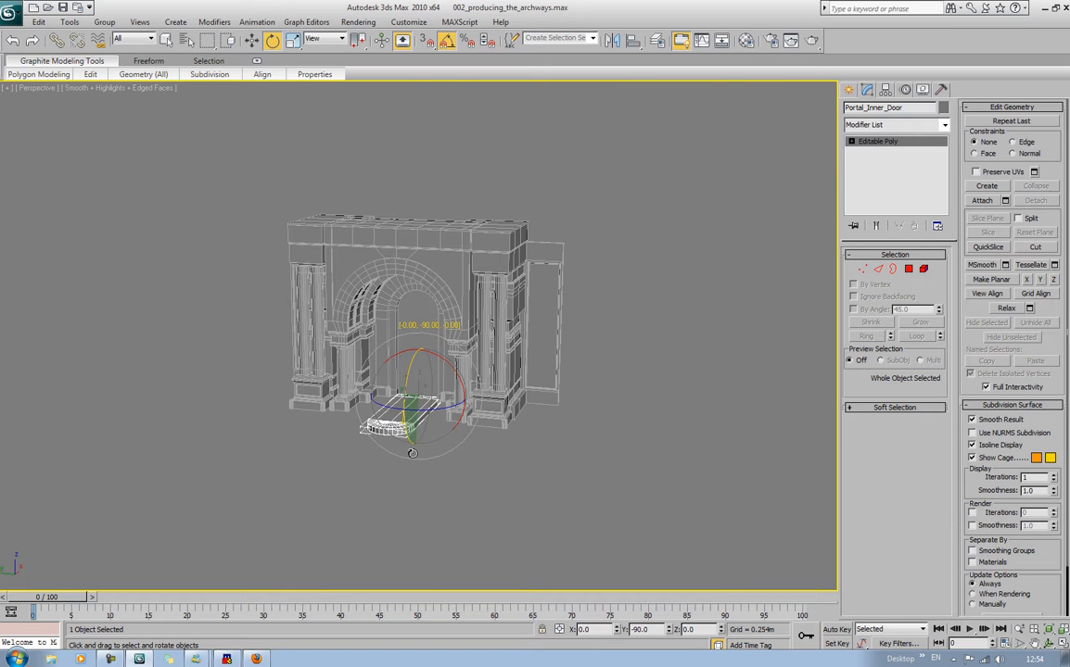
pyautogui.press('z')
pyautogui.keyDown('alt'); pyautogui.moveTo(412, 453); pyautogui.dragTo(375, 440, button='middle'); pyautogui.keyUp('alt')
pyautogui.scroll(-10, 375, 440)
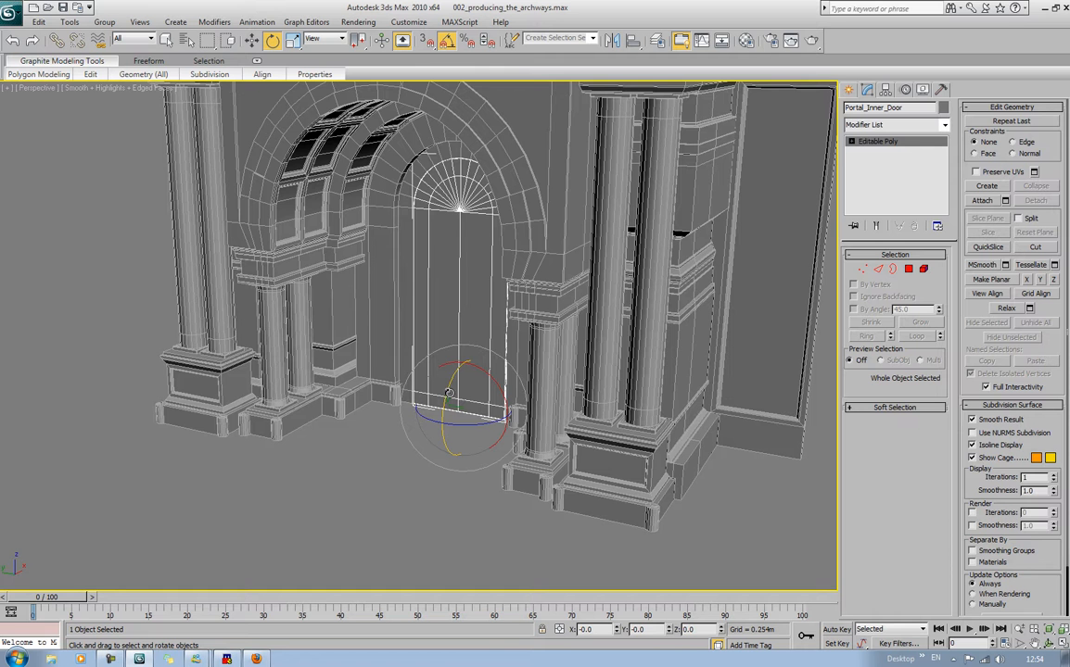
# Clone the inner door as a copy named Portal_Floor, rotated -90 degrees about Y to lie flat before the doorway
pyautogui.moveTo(462, 389); pyautogui.dragTo(462, 387, button='middle')
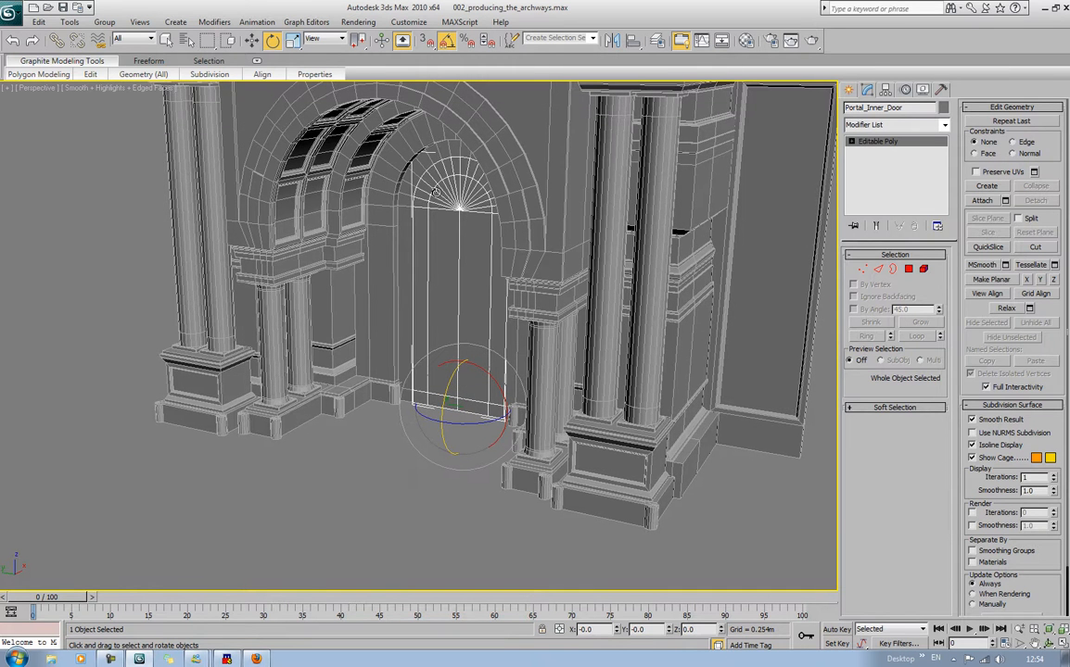
pyautogui.keyDown('shift'); pyautogui.moveTo(450, 383); pyautogui.dragTo(448, 447); pyautogui.keyUp('shift')
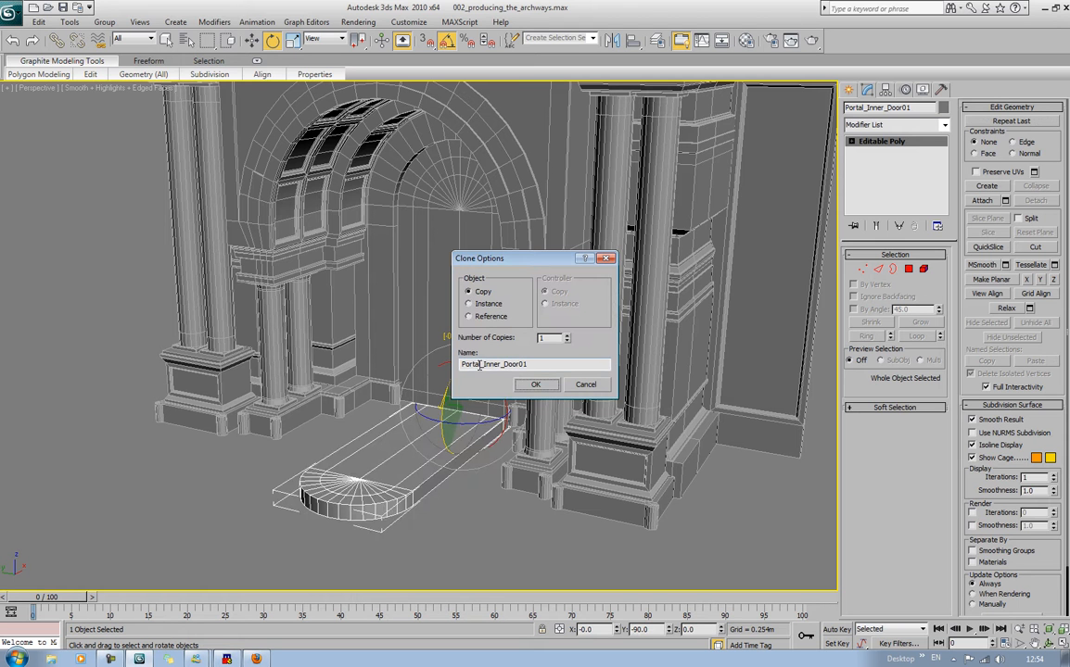
pyautogui.moveTo(479, 364); pyautogui.dragTo(462, 364)
pyautogui.moveTo(548, 363); pyautogui.dragTo(483, 365)
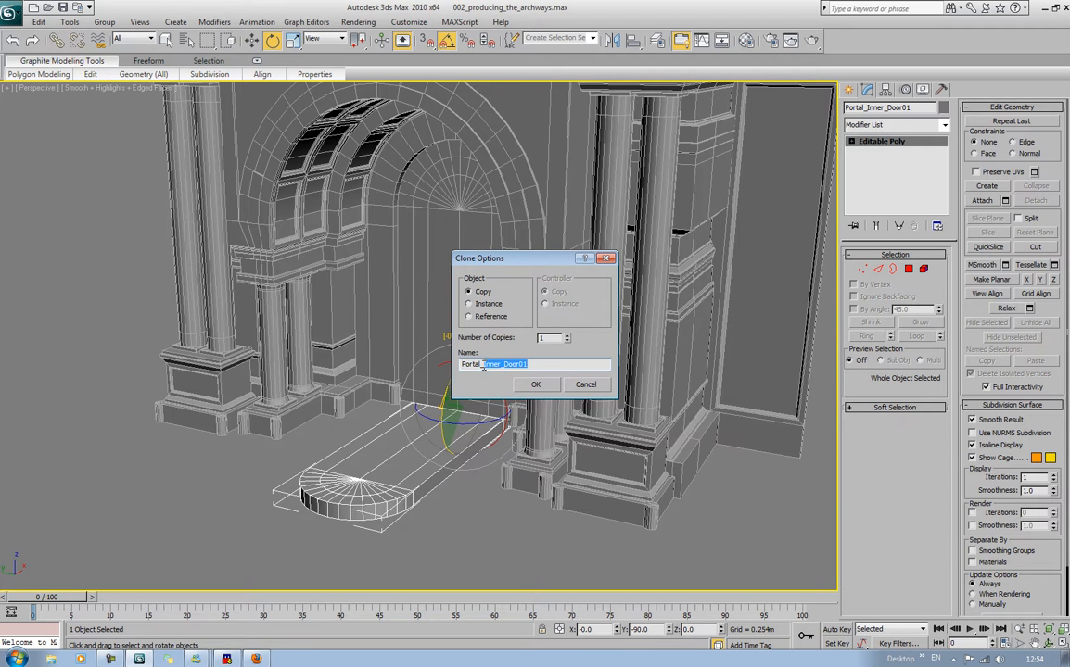
pyautogui.write('Fl')
pyautogui.press('Return')
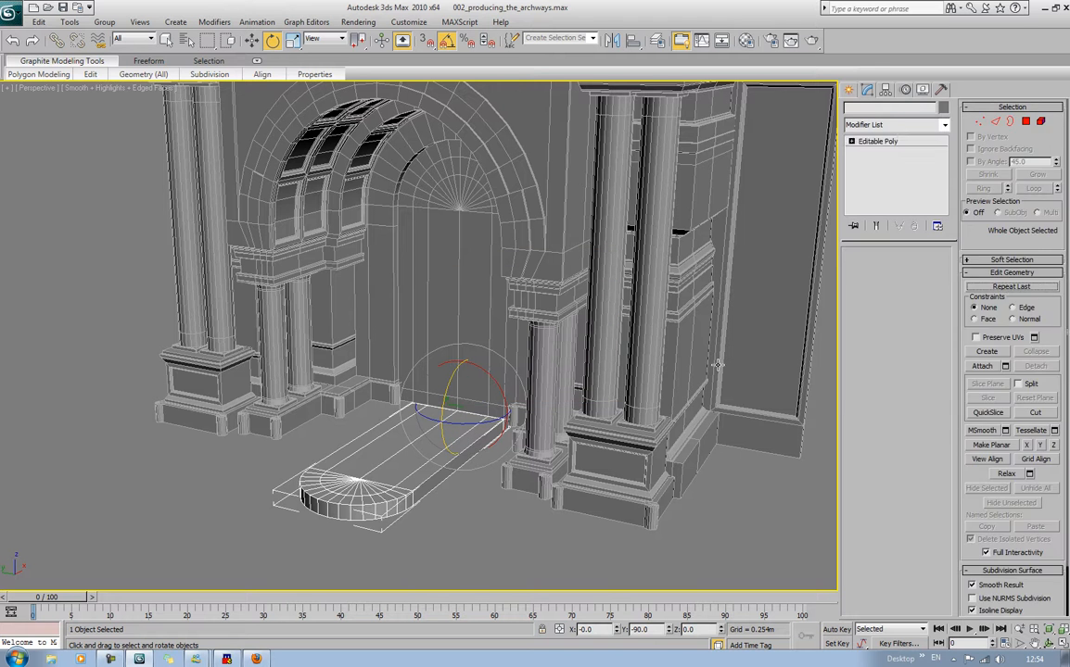
# Isolate Portal_Inner_Door, chamfer its selected rim edges by 0.027 m with 3 segments, and finish edge editing
pyautogui.click(487, 286)
pyautogui.rightClick(484, 284)
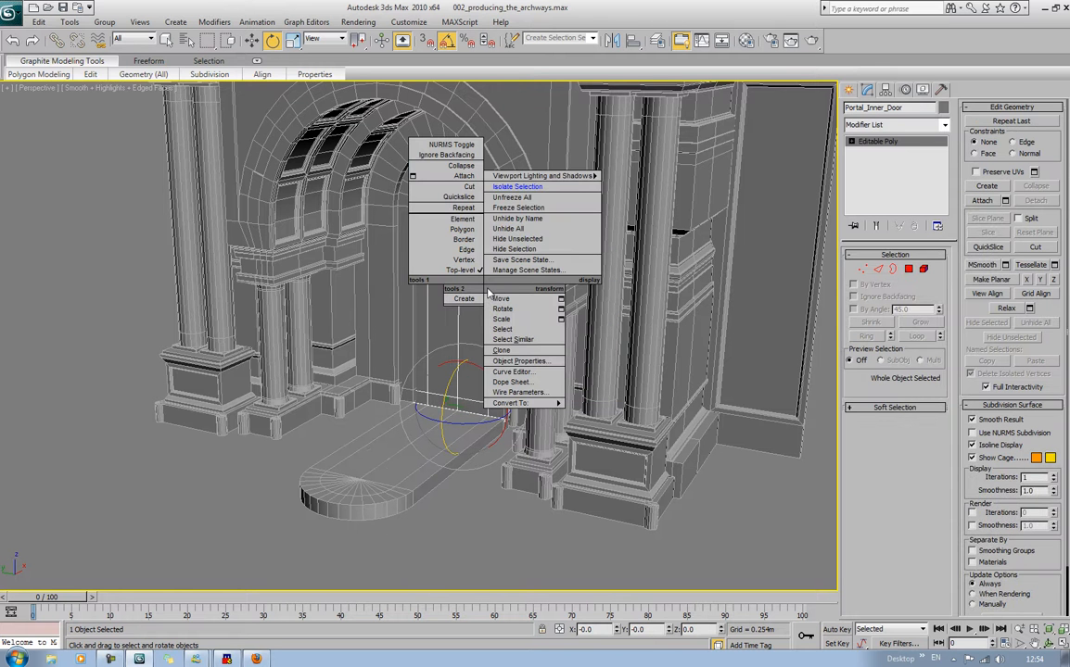
pyautogui.click(515, 186)
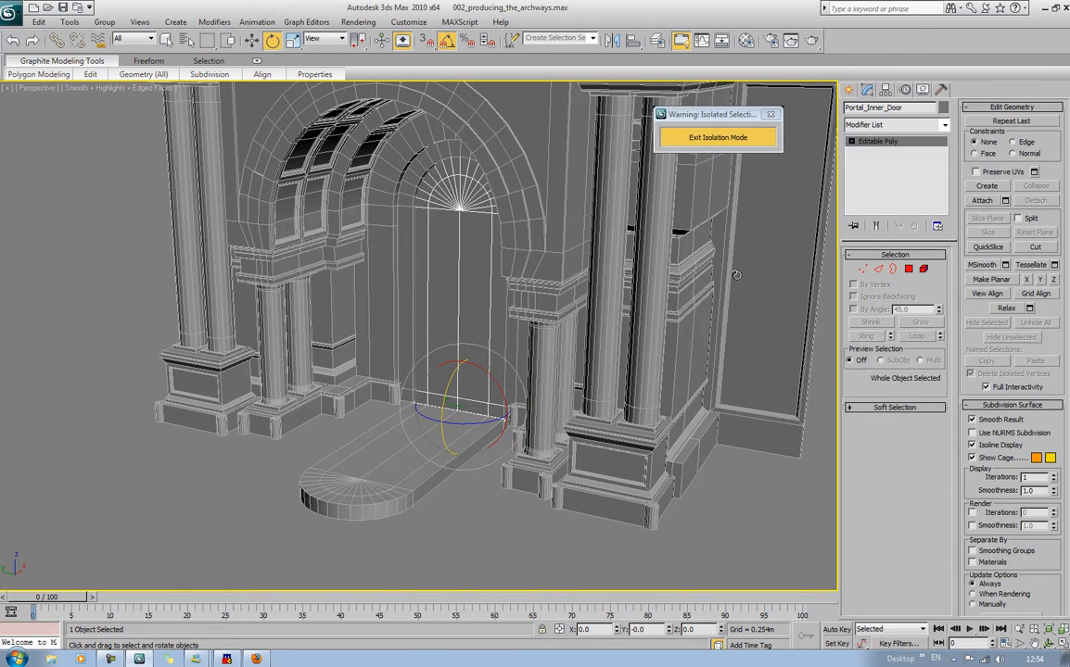
pyautogui.click(878, 270)
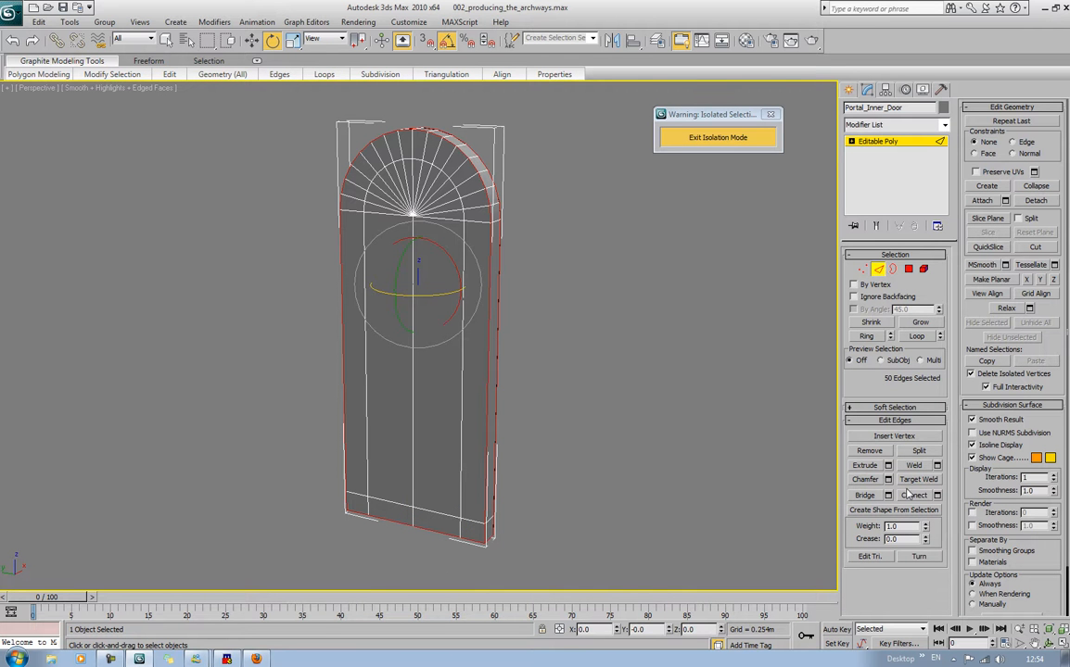
pyautogui.click(888, 480)
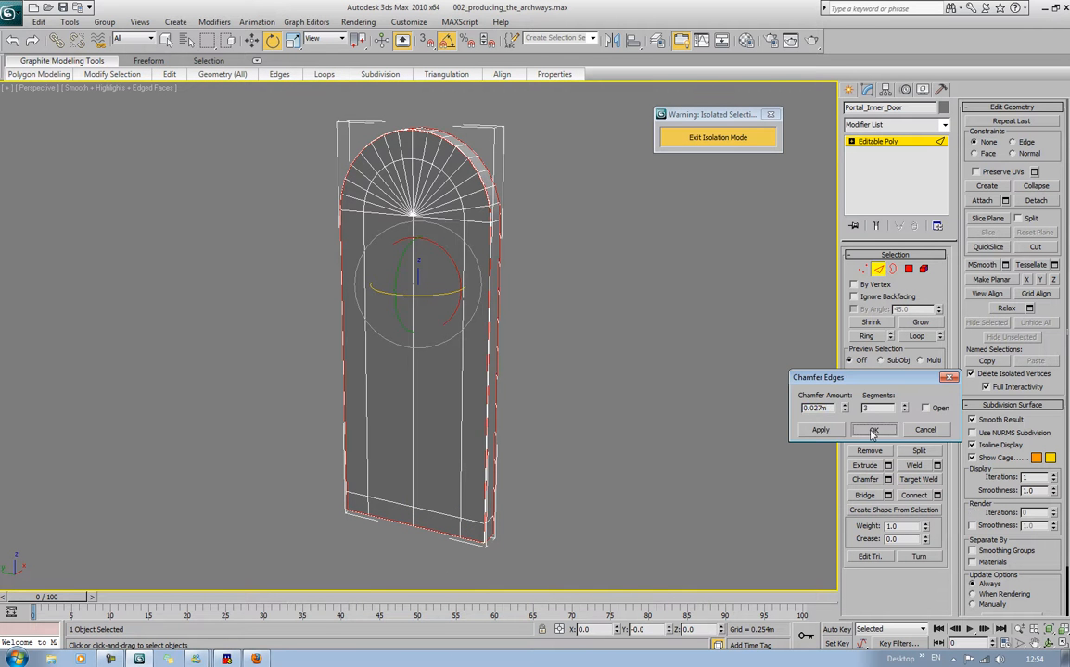
pyautogui.press('Return')
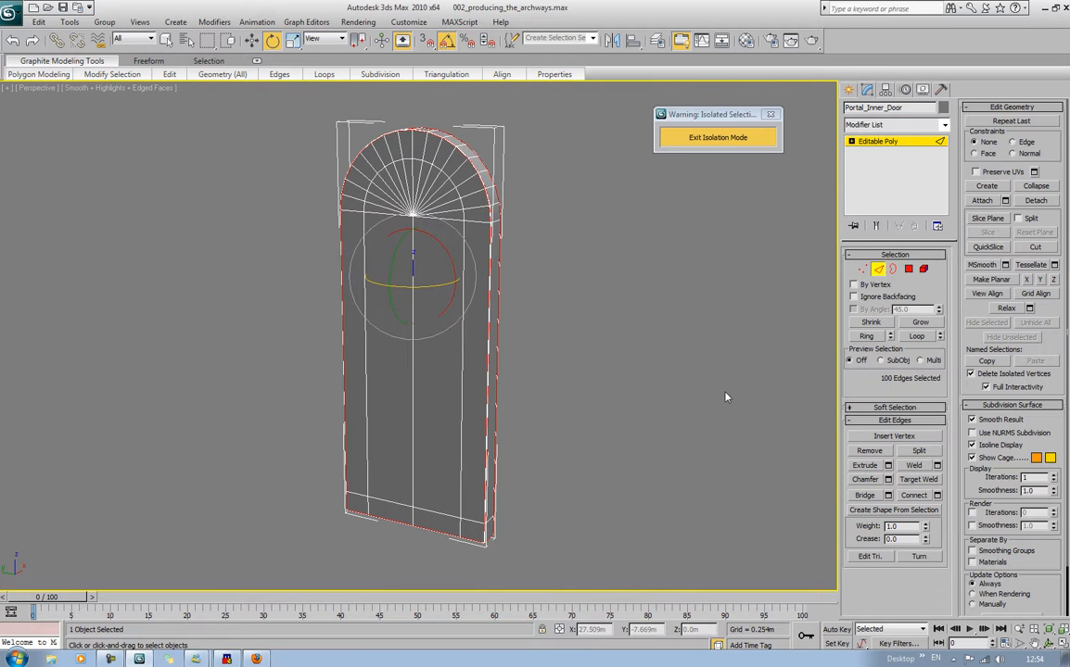
pyautogui.click(880, 271)
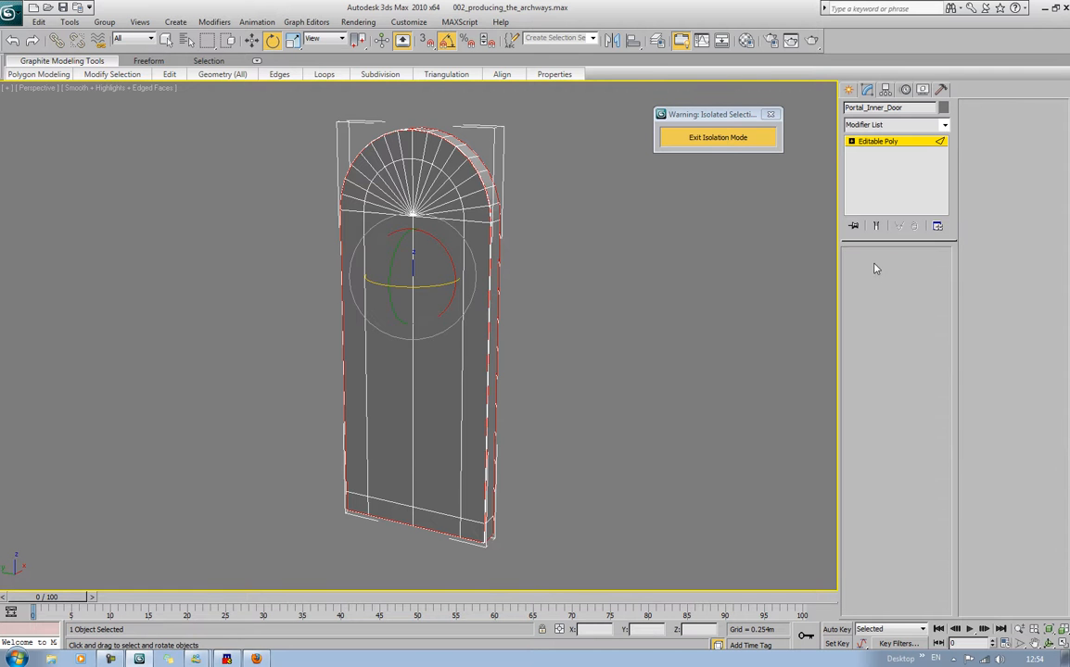
# Exit the door's isolation and isolate the Portal_Floor slab instead
pyautogui.click(723, 139)
pyautogui.click(273, 495)
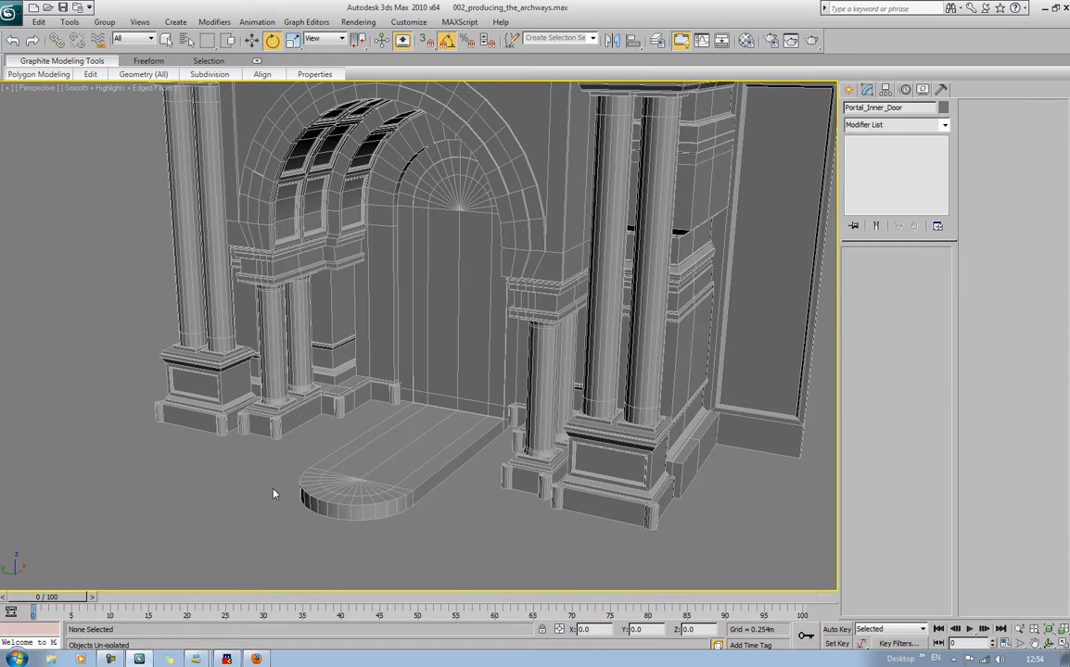
pyautogui.press('F3')
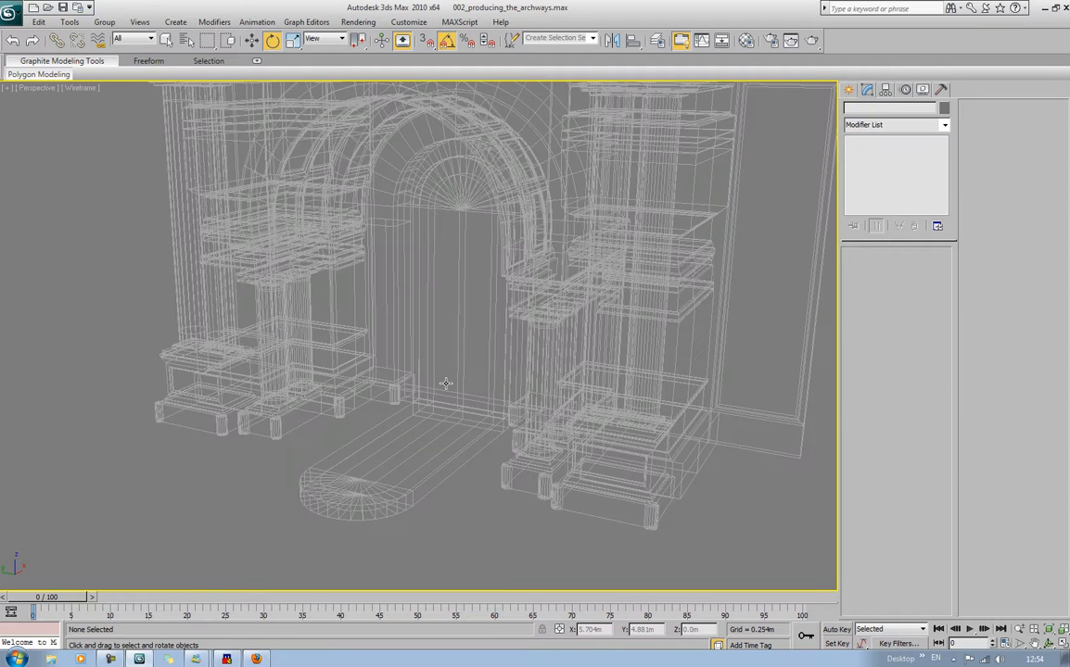
pyautogui.click(440, 463)
pyautogui.press('F3')
pyautogui.moveTo(439, 464); pyautogui.dragTo(431, 449, button='middle')
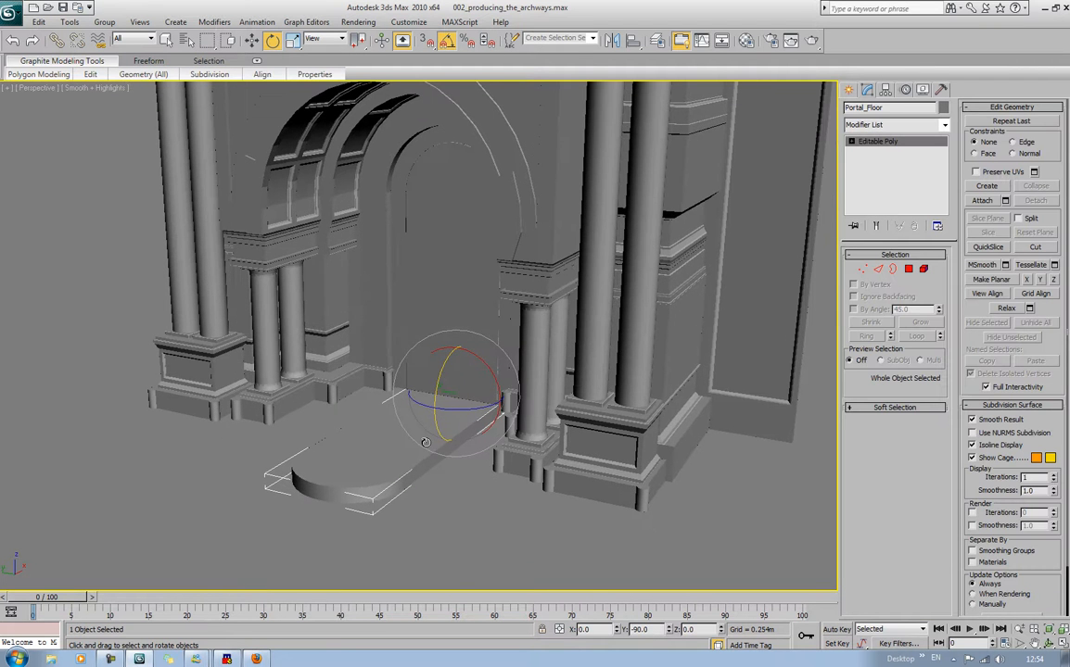
pyautogui.rightClick(425, 441)
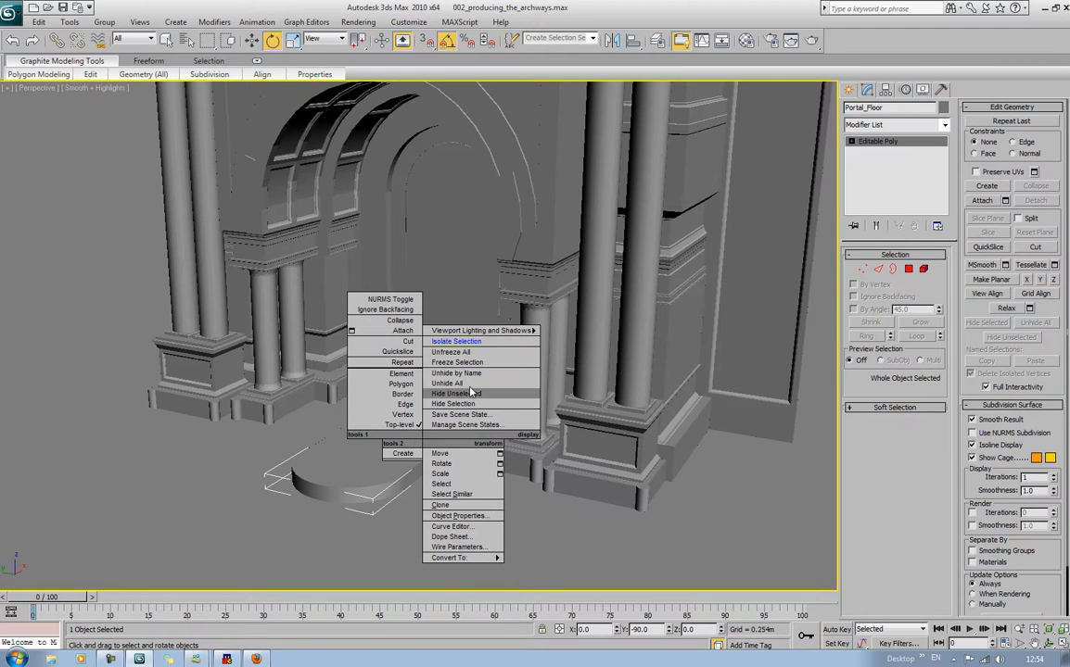
pyautogui.click(468, 340)
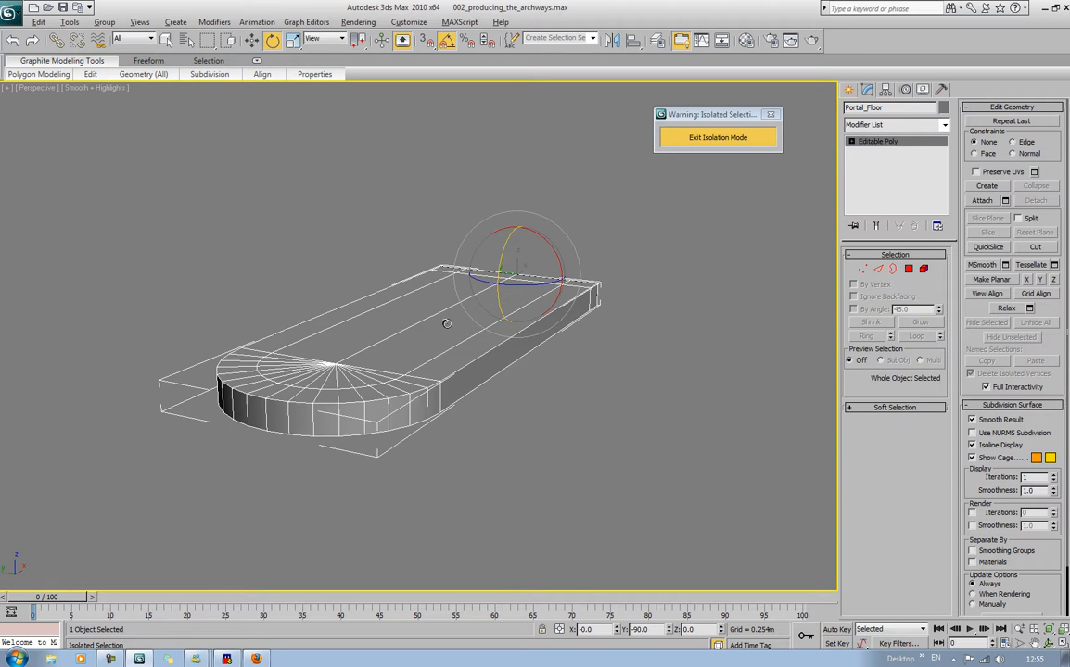
# Select all polygons of the slab's upper face, growing the selection from its inner panel and fan to the rim, and delete them
pyautogui.keyDown('alt'); pyautogui.moveTo(445, 324); pyautogui.dragTo(586, 299, button='middle'); pyautogui.keyUp('alt')
pyautogui.click(923, 269)
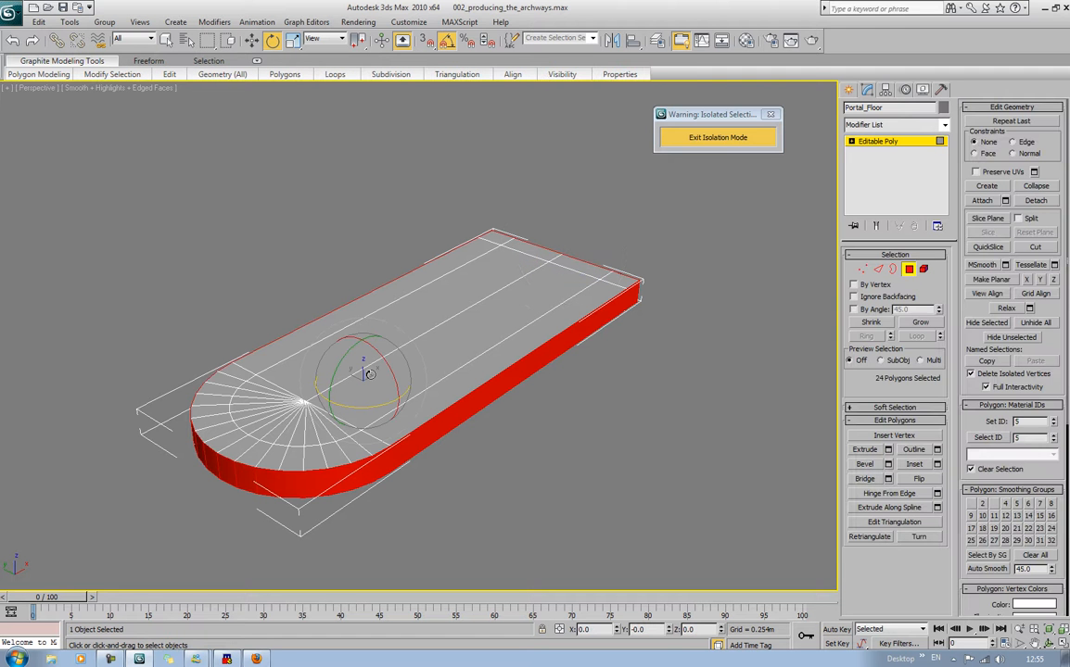
pyautogui.click(404, 357)
pyautogui.keyDown('ctrl'); pyautogui.click(380, 338); pyautogui.keyUp('ctrl')
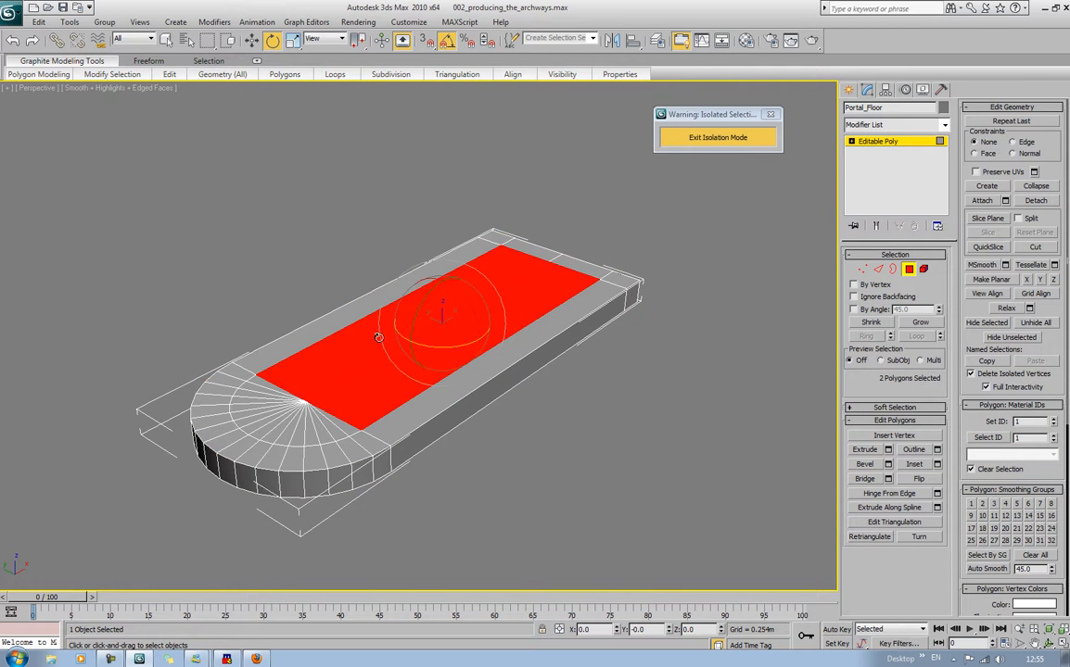
pyautogui.press('q')
pyautogui.keyDown('ctrl'); pyautogui.click(278, 424); pyautogui.keyUp('ctrl')
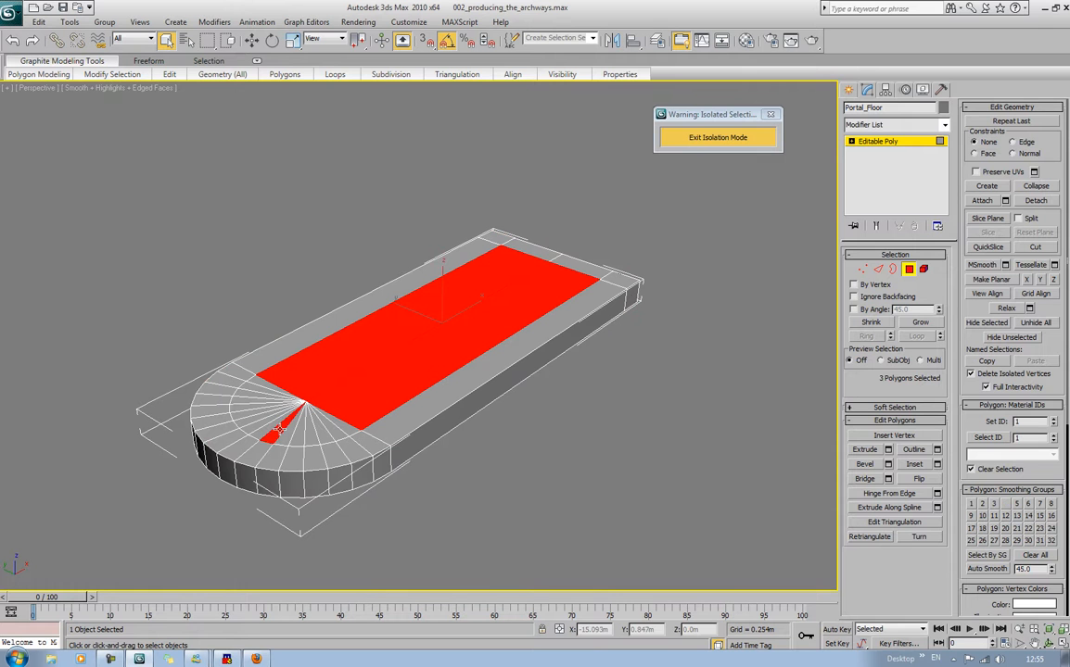
pyautogui.keyDown('ctrl'); pyautogui.click(268, 419); pyautogui.keyUp('ctrl')
pyautogui.keyDown('ctrl'); pyautogui.click(262, 416); pyautogui.keyUp('ctrl')
pyautogui.keyDown('ctrl'); pyautogui.click(258, 410); pyautogui.keyUp('ctrl')
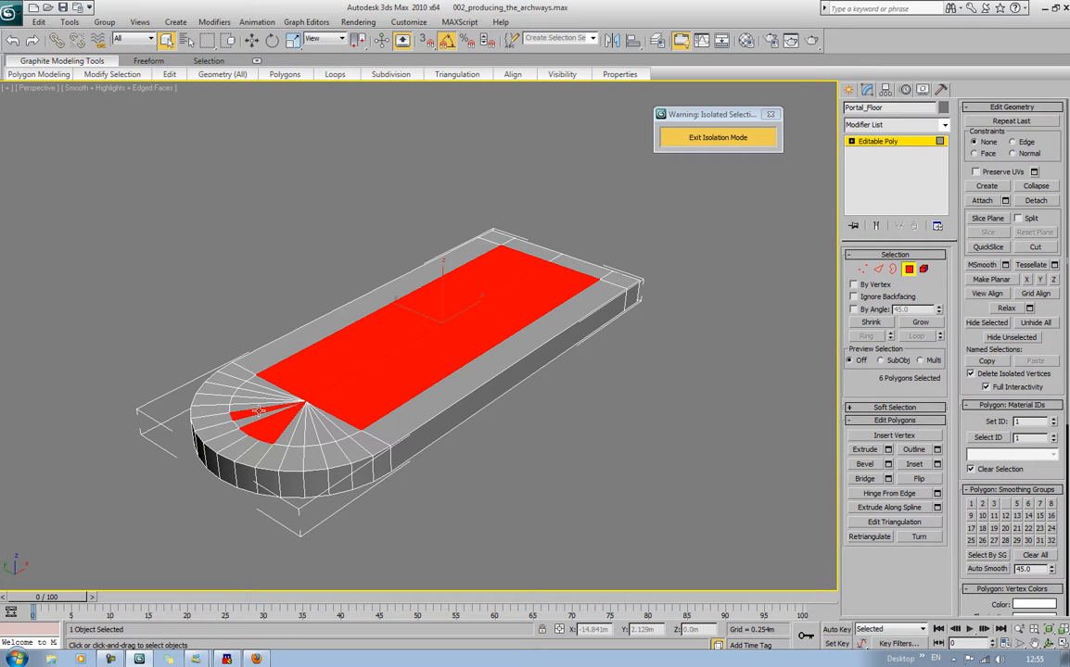
pyautogui.keyDown('ctrl'); pyautogui.click(257, 405); pyautogui.keyUp('ctrl')
pyautogui.keyDown('ctrl'); pyautogui.click(259, 400); pyautogui.keyUp('ctrl')
pyautogui.keyDown('ctrl'); pyautogui.click(260, 395); pyautogui.keyUp('ctrl')
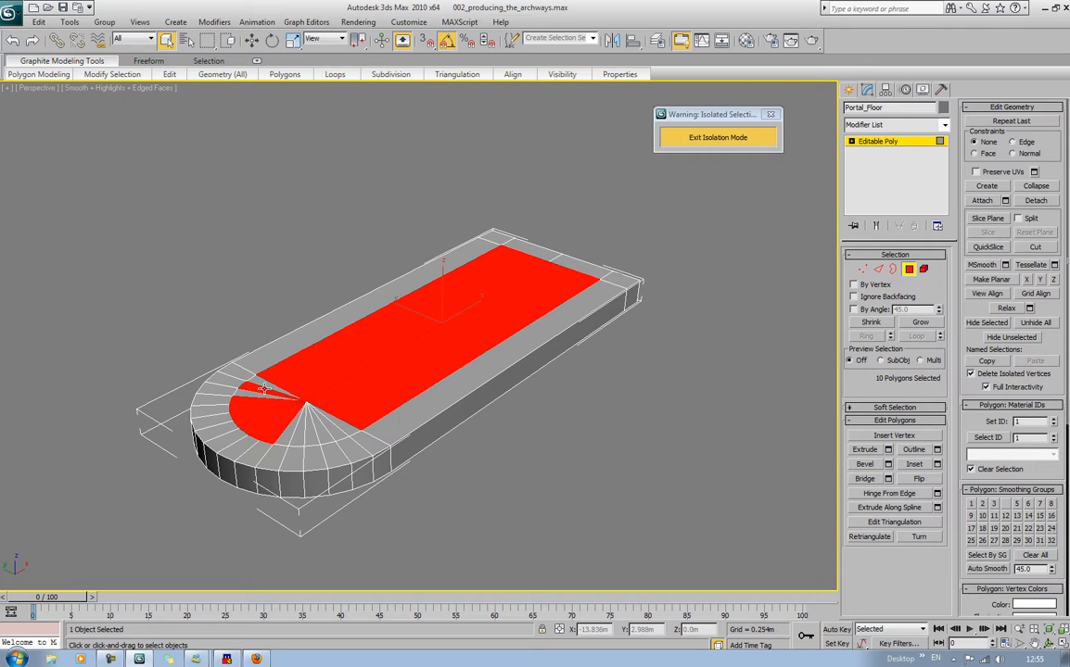
pyautogui.keyDown('ctrl'); pyautogui.click(265, 393); pyautogui.keyUp('ctrl')
pyautogui.keyDown('ctrl'); pyautogui.click(272, 391); pyautogui.keyUp('ctrl')
pyautogui.keyDown('ctrl'); pyautogui.click(272, 390); pyautogui.keyUp('ctrl')
pyautogui.keyDown('ctrl'); pyautogui.click(275, 389); pyautogui.keyUp('ctrl')
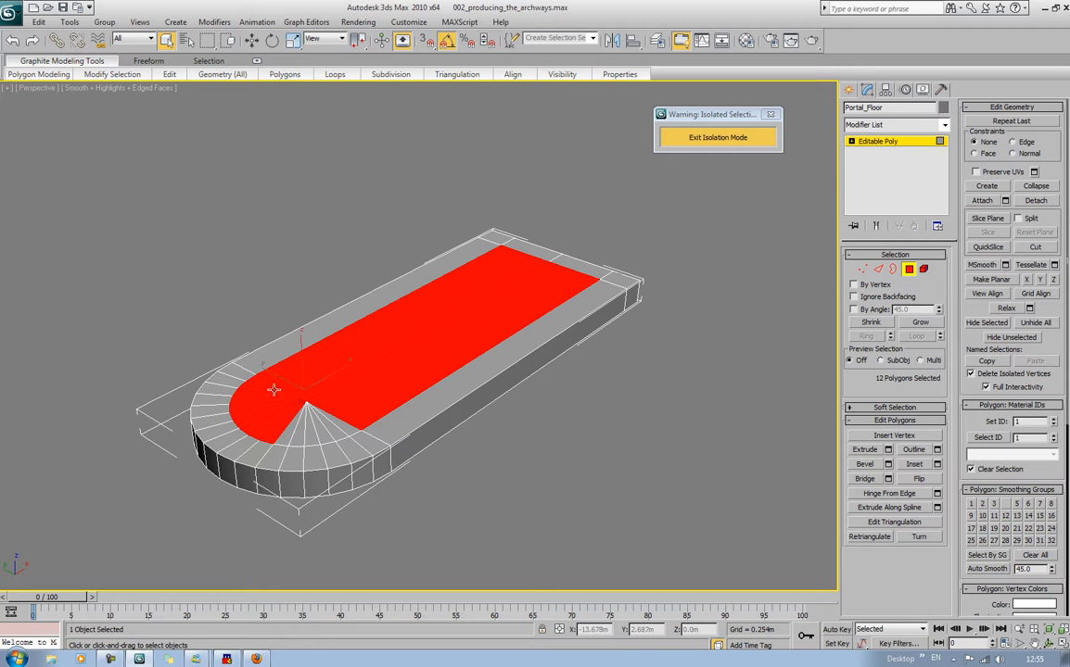
pyautogui.keyDown('ctrl'); pyautogui.click(291, 431); pyautogui.keyUp('ctrl')
pyautogui.keyDown('ctrl'); pyautogui.click(302, 436); pyautogui.keyUp('ctrl')
pyautogui.keyDown('ctrl'); pyautogui.click(314, 433); pyautogui.keyUp('ctrl')
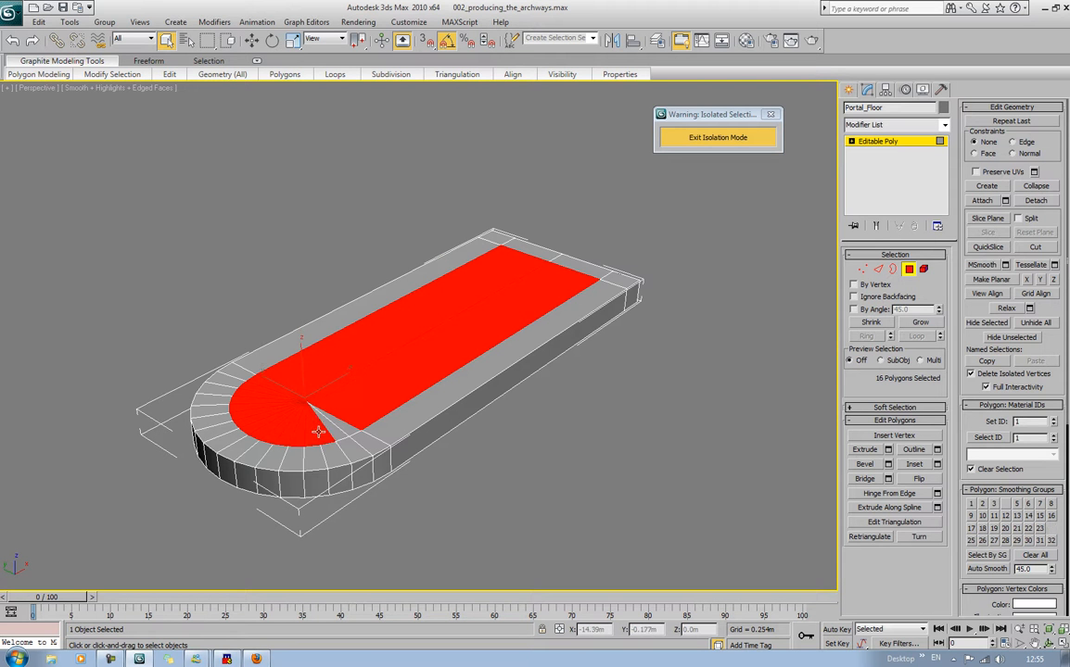
pyautogui.keyDown('ctrl'); pyautogui.click(327, 429); pyautogui.keyUp('ctrl')
pyautogui.keyDown('ctrl'); pyautogui.click(334, 424); pyautogui.keyUp('ctrl')
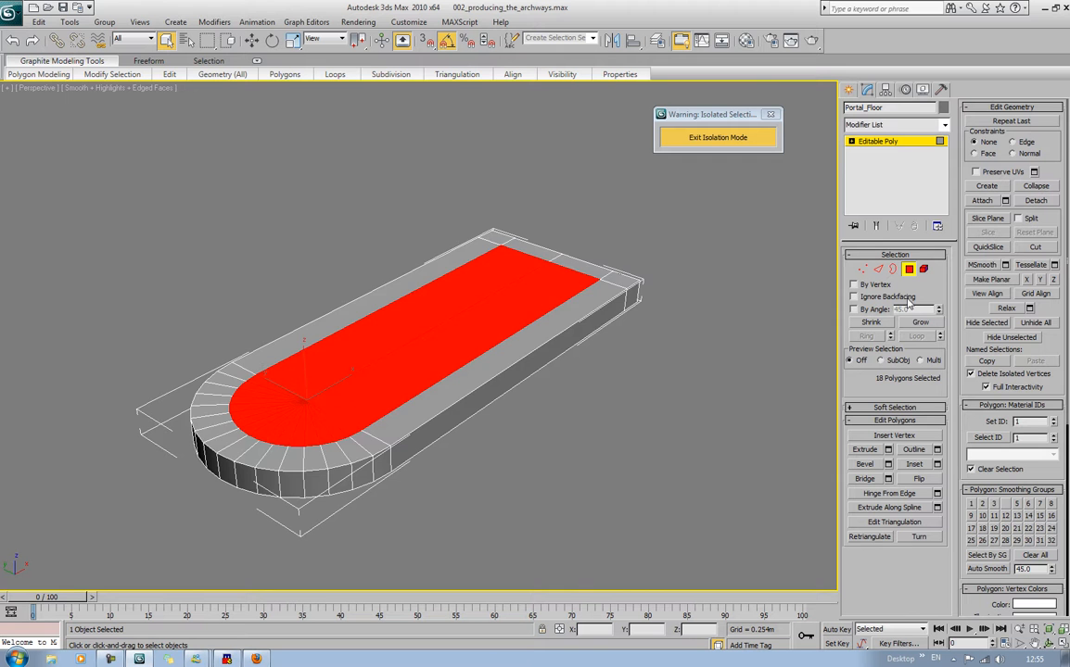
pyautogui.click(919, 323)
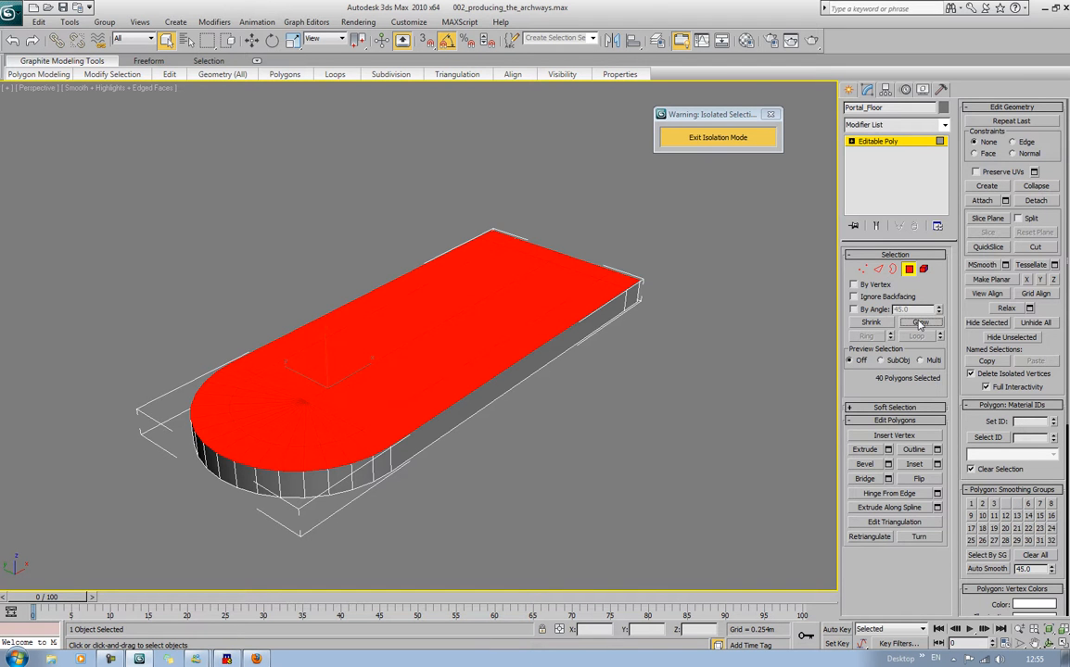
pyautogui.press('Delete')
# Flip the normals of the whole remaining slab element and clear the selection
pyautogui.press('5')
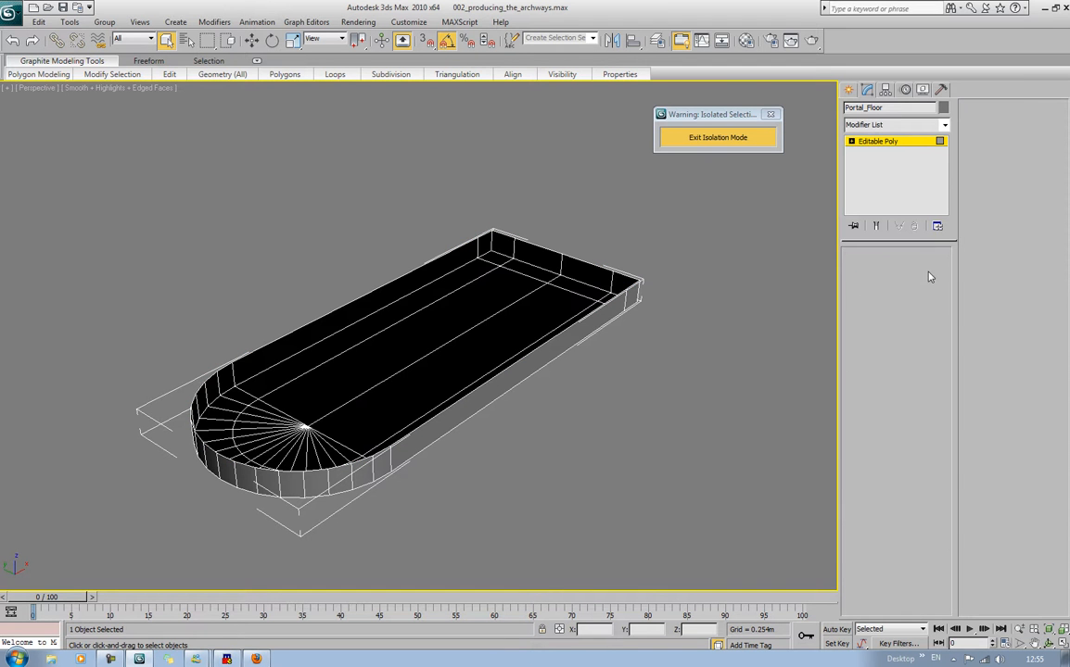
pyautogui.click(514, 341)
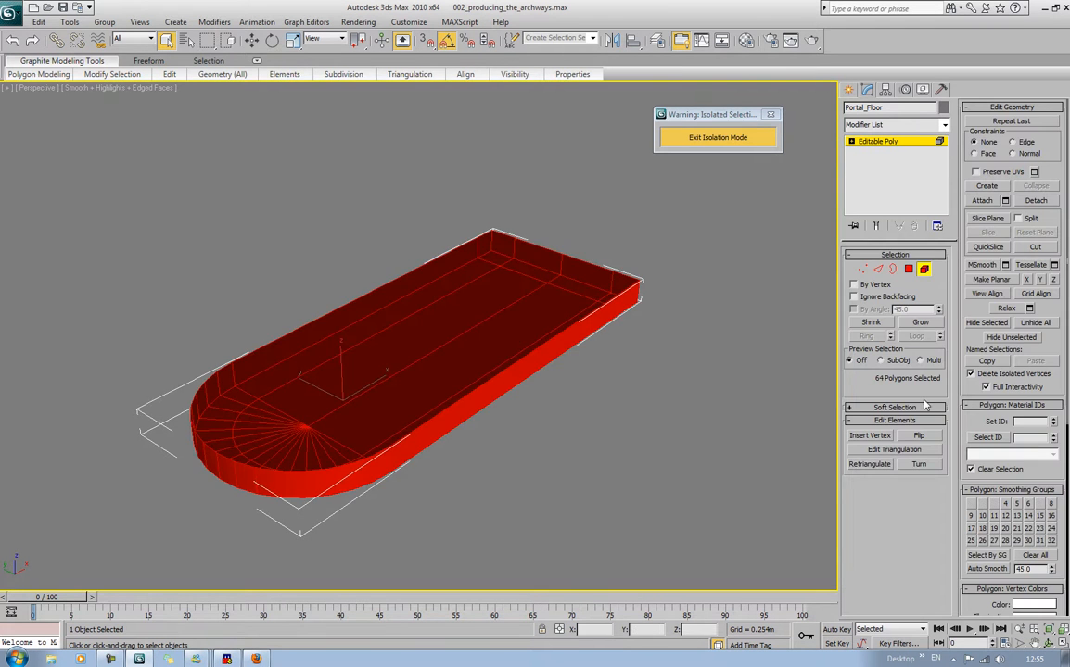
pyautogui.click(916, 437)
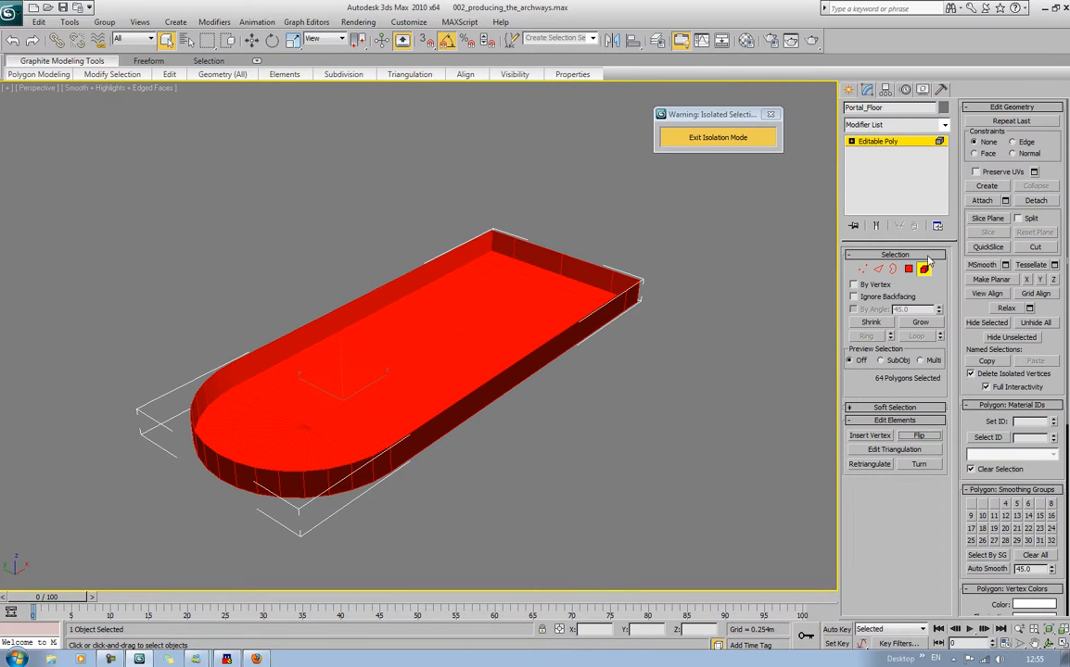
pyautogui.click(771, 297)
# Extrude the two middle polygons of the slab's straight end wall a short distance outward
pyautogui.click(909, 270)
pyautogui.keyDown('alt'); pyautogui.moveTo(752, 360); pyautogui.dragTo(626, 360, button='middle'); pyautogui.keyUp('alt')
pyautogui.scroll(4, 697, 325)
pyautogui.moveTo(697, 324); pyautogui.dragTo(528, 253, button='middle')
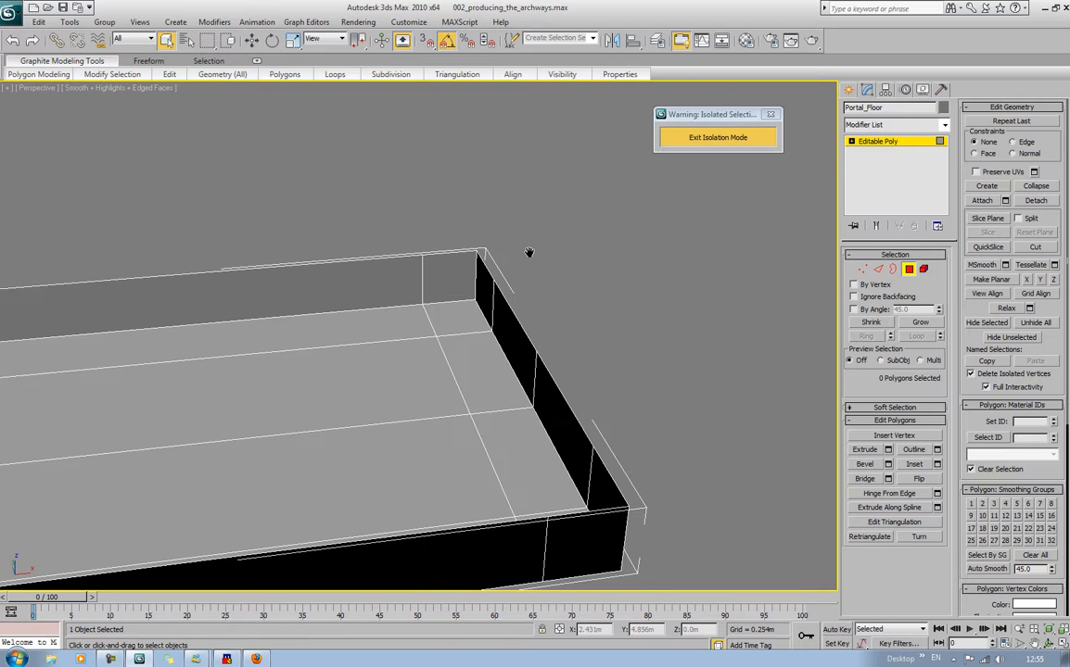
pyautogui.click(505, 339)
pyautogui.keyDown('ctrl'); pyautogui.click(536, 387); pyautogui.keyUp('ctrl')
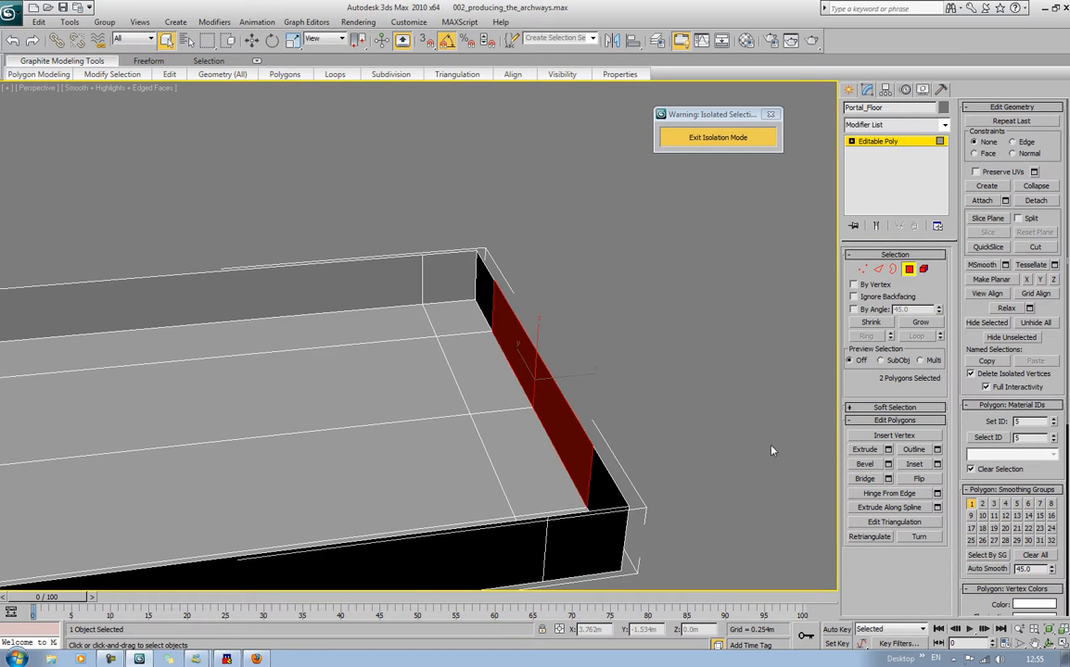
pyautogui.click(864, 449)
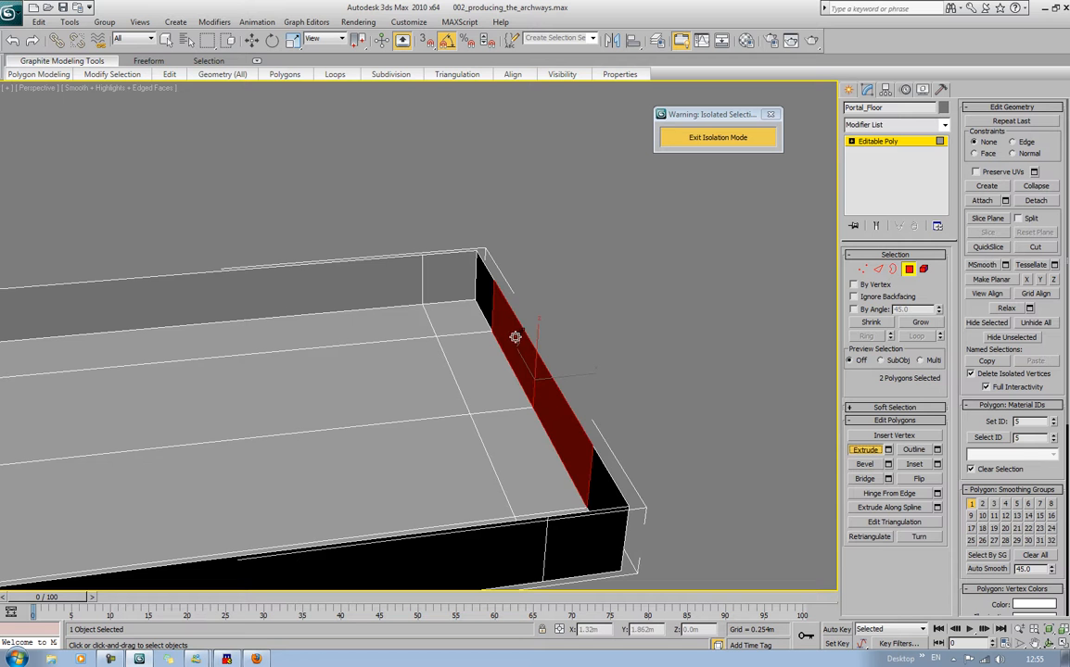
pyautogui.moveTo(514, 338); pyautogui.dragTo(536, 414)
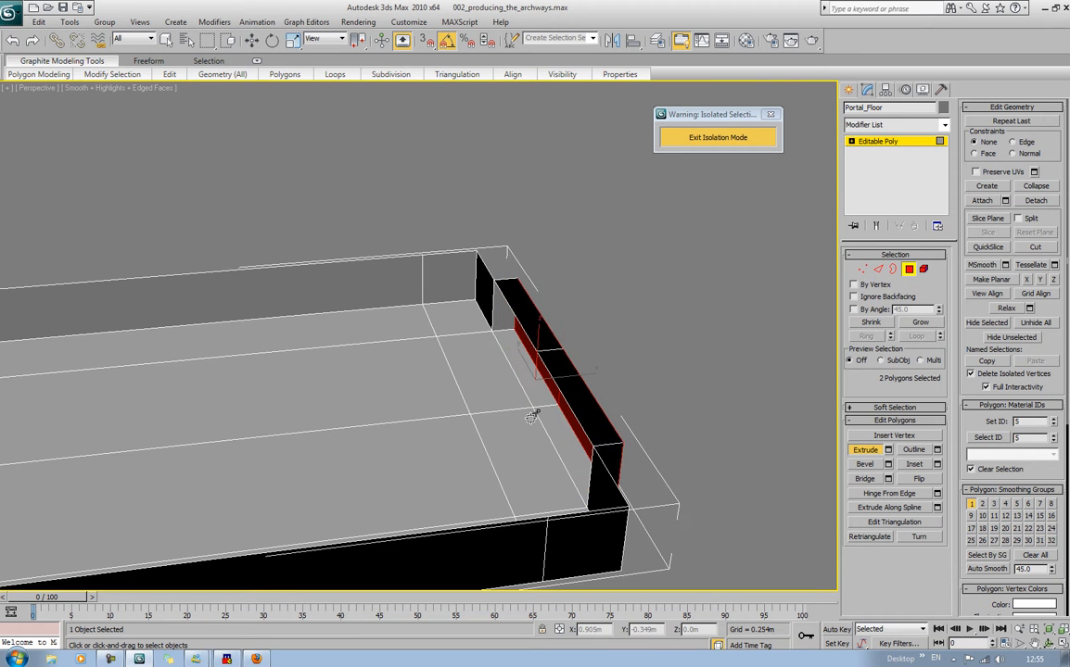
# Delete the two upper polygons of the new end extrusion so its recess is open from above
pyautogui.click(521, 314)
pyautogui.keyDown('ctrl'); pyautogui.click(565, 395); pyautogui.keyUp('ctrl')
pyautogui.press('Delete')
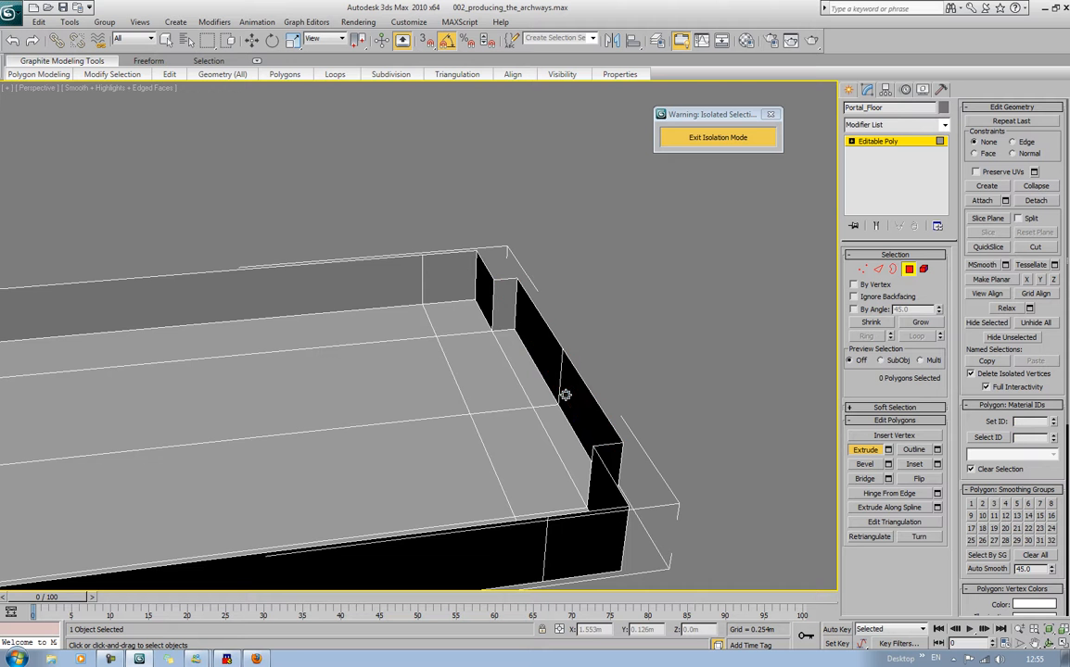
# Extrude the two end-wall polygons of the opened recess outward again to form a thin strip
pyautogui.moveTo(605, 364); pyautogui.dragTo(593, 272, button='middle')
pyautogui.scroll(-4, 593, 272)
pyautogui.keyDown('alt'); pyautogui.moveTo(556, 322); pyautogui.dragTo(538, 381, button='middle'); pyautogui.keyUp('alt')
pyautogui.click(466, 356)
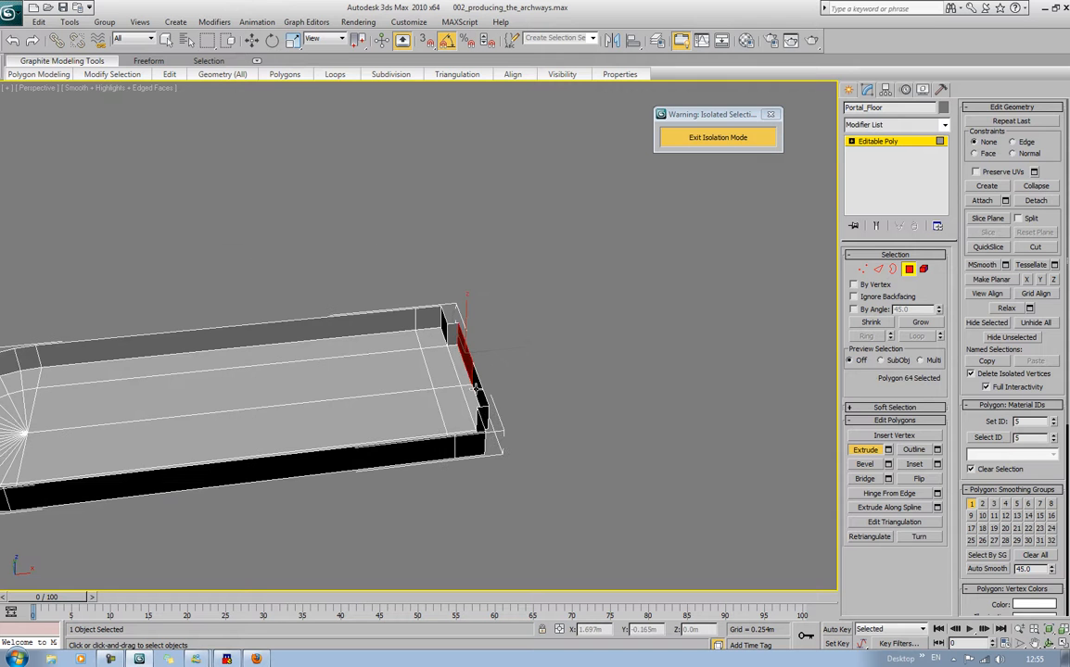
pyautogui.keyDown('ctrl'); pyautogui.click(476, 389); pyautogui.keyUp('ctrl')
pyautogui.moveTo(464, 352); pyautogui.dragTo(485, 419)
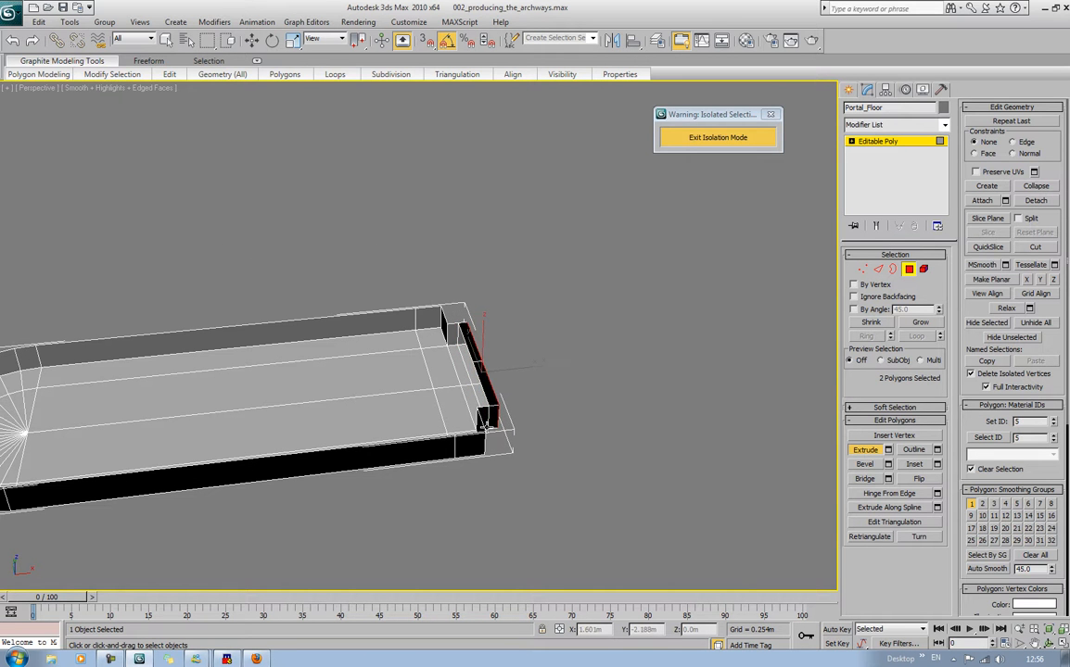
# Extrude both short side polygons of the end strip sideways until it reaches slightly past the slab's long walls
pyautogui.click(492, 417)
pyautogui.keyDown('alt'); pyautogui.moveTo(598, 394); pyautogui.dragTo(392, 371, button='middle'); pyautogui.keyUp('alt')
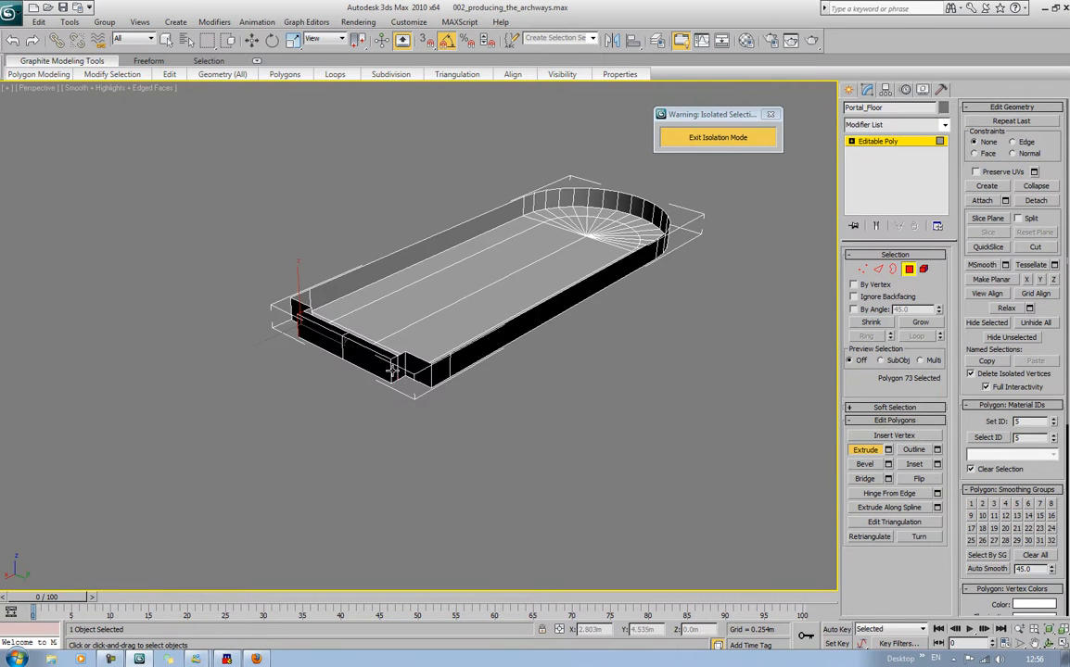
pyautogui.keyDown('ctrl'); pyautogui.click(392, 369); pyautogui.keyUp('ctrl')
pyautogui.moveTo(393, 369); pyautogui.dragTo(424, 664)
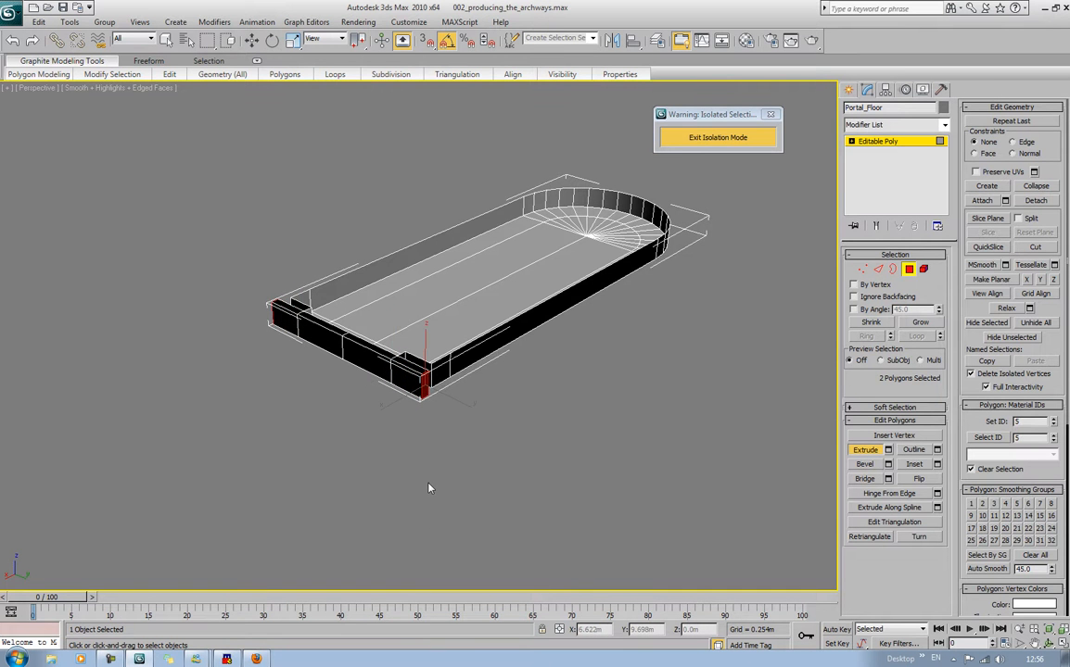
pyautogui.hotkey('ctrl', 'z')
pyautogui.moveTo(394, 374); pyautogui.dragTo(395, 256, button='middle')
pyautogui.moveTo(394, 252); pyautogui.dragTo(410, 649)
# Try moving the end strip's four outer polygons outward along X, and undo the move
pyautogui.moveTo(445, 419); pyautogui.dragTo(458, 527, button='middle')
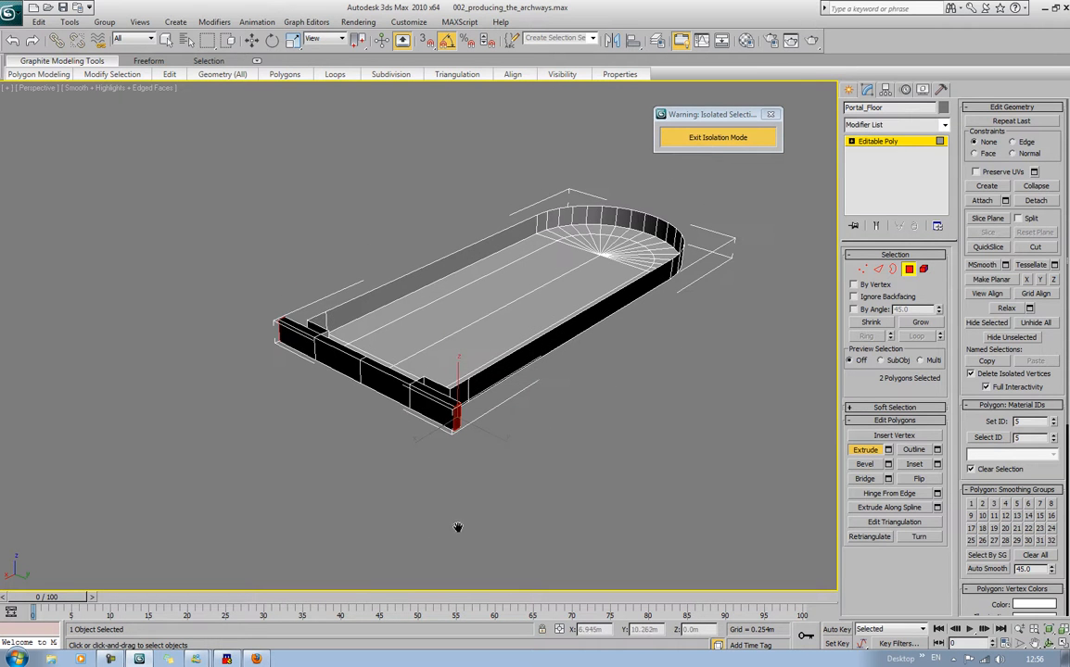
pyautogui.keyDown('ctrl'); pyautogui.click(300, 346); pyautogui.keyUp('ctrl')
pyautogui.keyDown('ctrl'); pyautogui.click(353, 360); pyautogui.keyUp('ctrl')
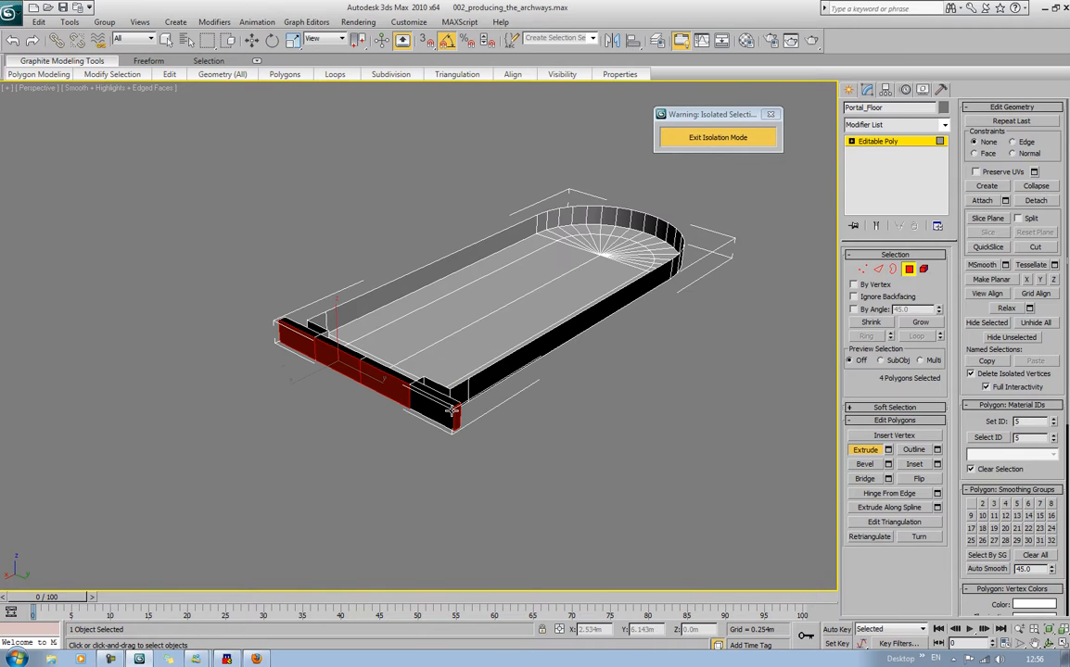
pyautogui.keyDown('ctrl'); pyautogui.click(405, 371); pyautogui.keyUp('ctrl')
pyautogui.press('w')
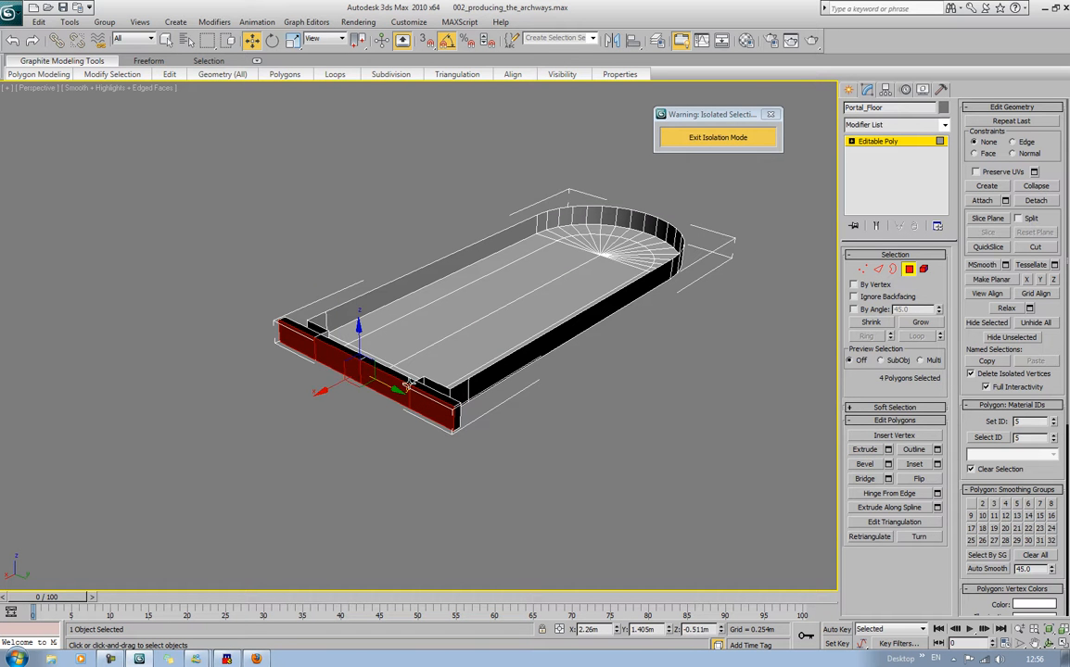
pyautogui.keyDown('alt'); pyautogui.moveTo(409, 384); pyautogui.dragTo(337, 325, button='middle'); pyautogui.keyUp('alt')
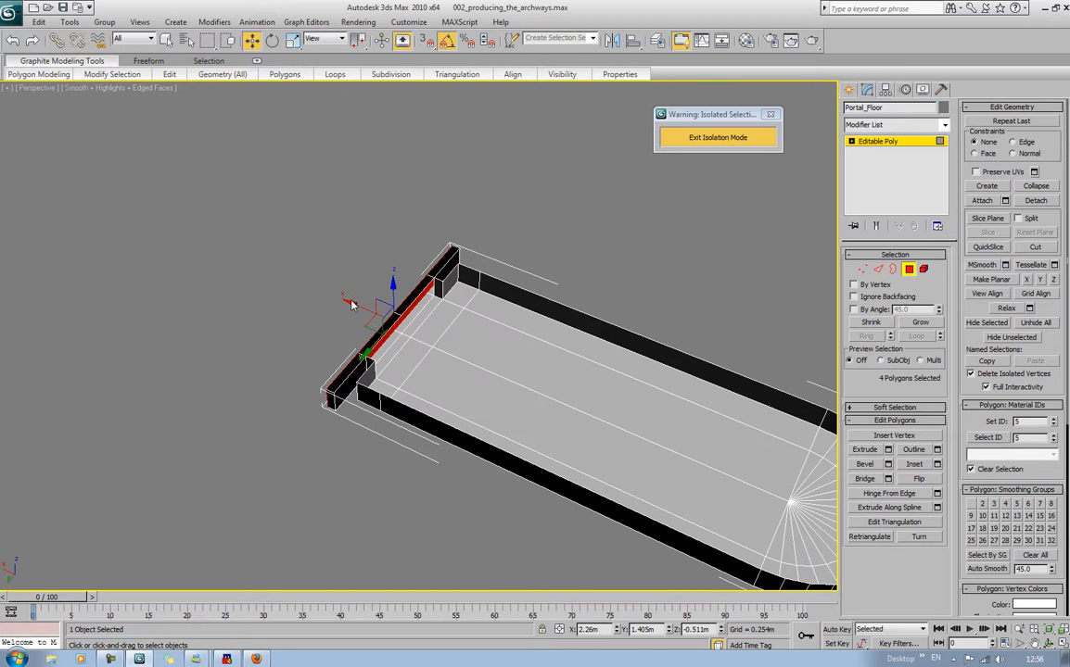
pyautogui.moveTo(352, 302); pyautogui.dragTo(254, 297)
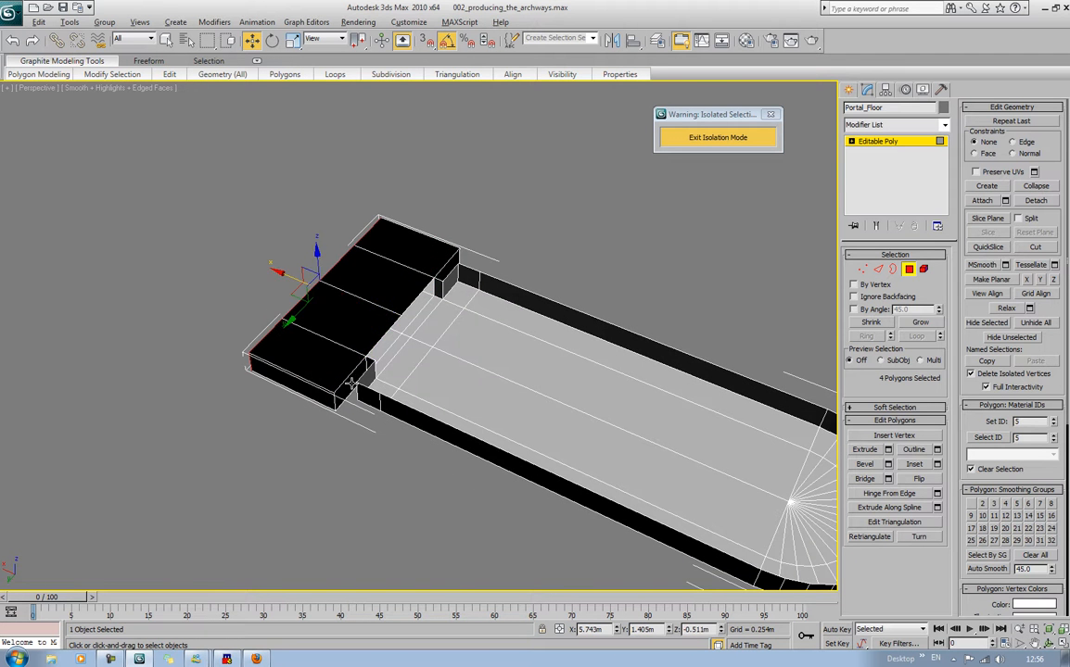
pyautogui.keyDown('alt'); pyautogui.moveTo(254, 297); pyautogui.dragTo(221, 337, button='middle'); pyautogui.keyUp('alt')
pyautogui.hotkey('ctrl', 'z')
# Delete the upper polygons of the widened end strip to open it from above
pyautogui.keyDown('alt'); pyautogui.moveTo(426, 321); pyautogui.dragTo(555, 482, button='middle'); pyautogui.keyUp('alt')
pyautogui.click(864, 450)
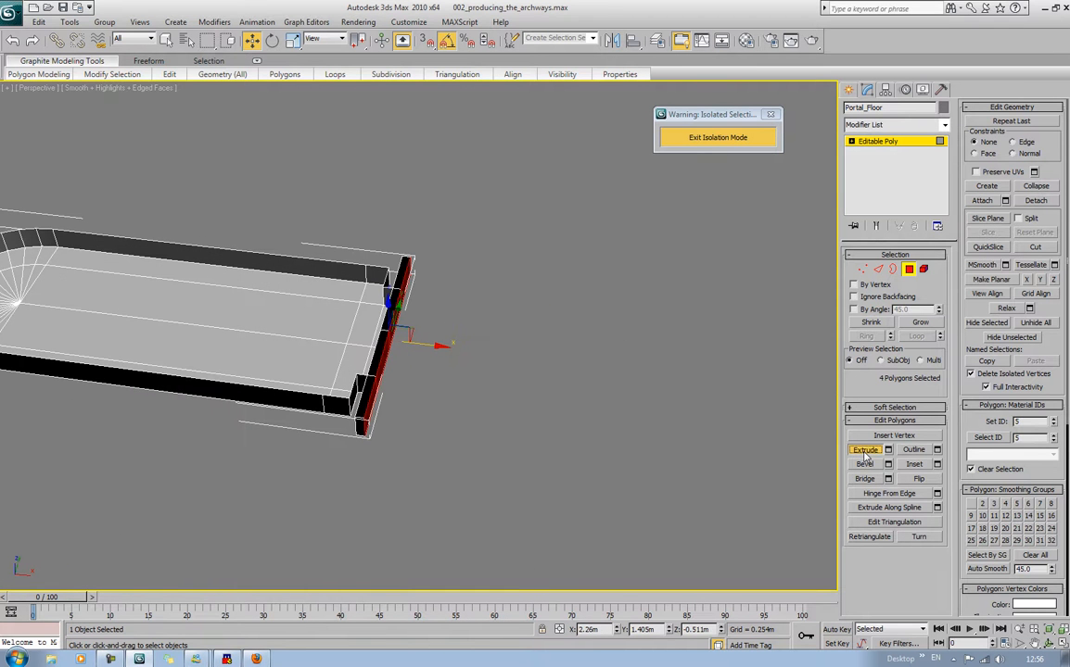
pyautogui.click(436, 399)
pyautogui.moveTo(437, 399)
pyautogui.keyDown('alt'); pyautogui.mouseDown(button='middle')
pyautogui.moveTo(498, 383)
pyautogui.moveTo(453, 315)
pyautogui.moveTo(454, 335)
pyautogui.moveTo(440, 318)
pyautogui.moveTo(456, 317)
pyautogui.moveTo(447, 383)
pyautogui.mouseUp(button='middle'); pyautogui.keyUp('alt')
pyautogui.click(307, 356)
pyautogui.press('Delete')
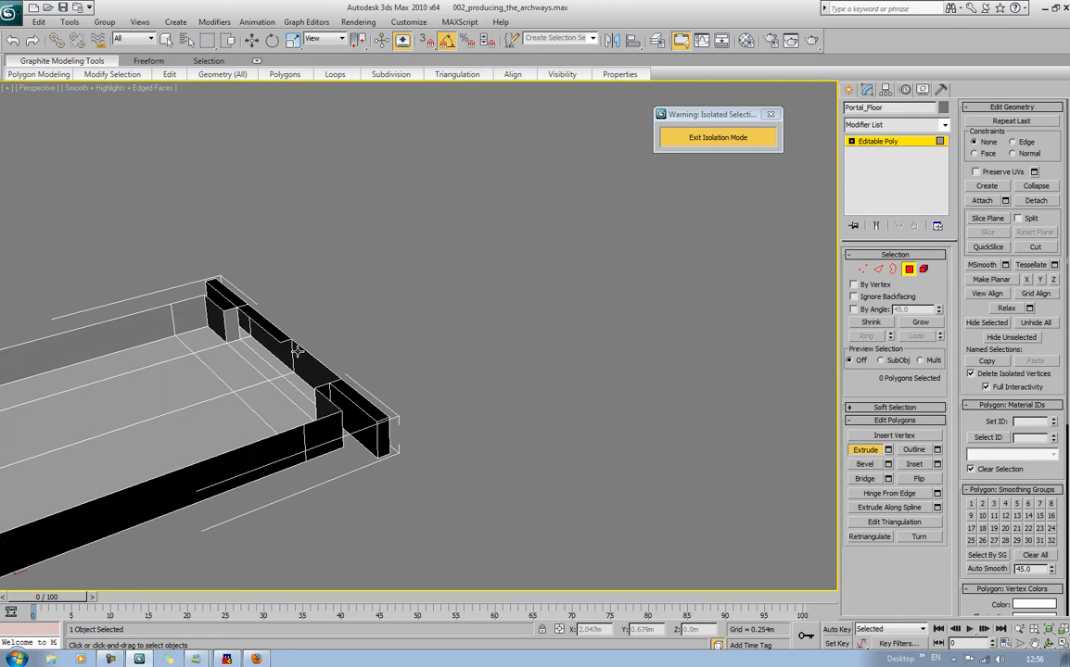
pyautogui.click(281, 336)
pyautogui.press('Delete')
pyautogui.click(237, 297)
pyautogui.press('Delete')
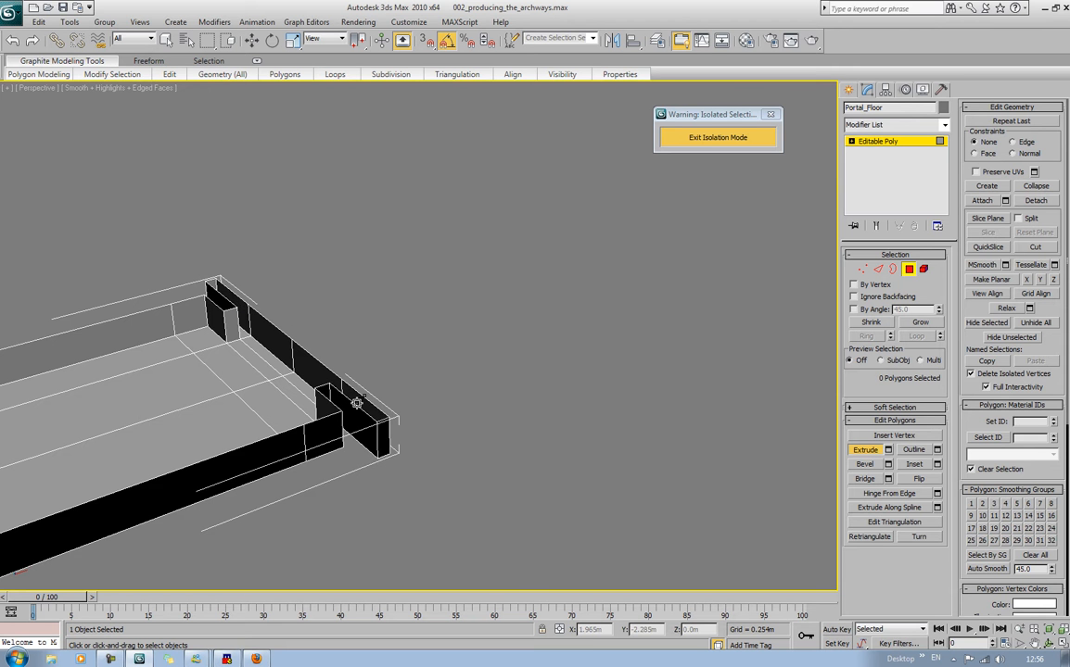
# Move the end strip's four outer polygons slightly inward along X to about 2.084 m
pyautogui.keyDown('alt'); pyautogui.moveTo(441, 393); pyautogui.dragTo(334, 364, button='middle'); pyautogui.keyUp('alt')
pyautogui.click(334, 363)
pyautogui.keyDown('ctrl'); pyautogui.click(378, 346); pyautogui.keyUp('ctrl')
pyautogui.keyDown('ctrl'); pyautogui.click(432, 317); pyautogui.keyUp('ctrl')
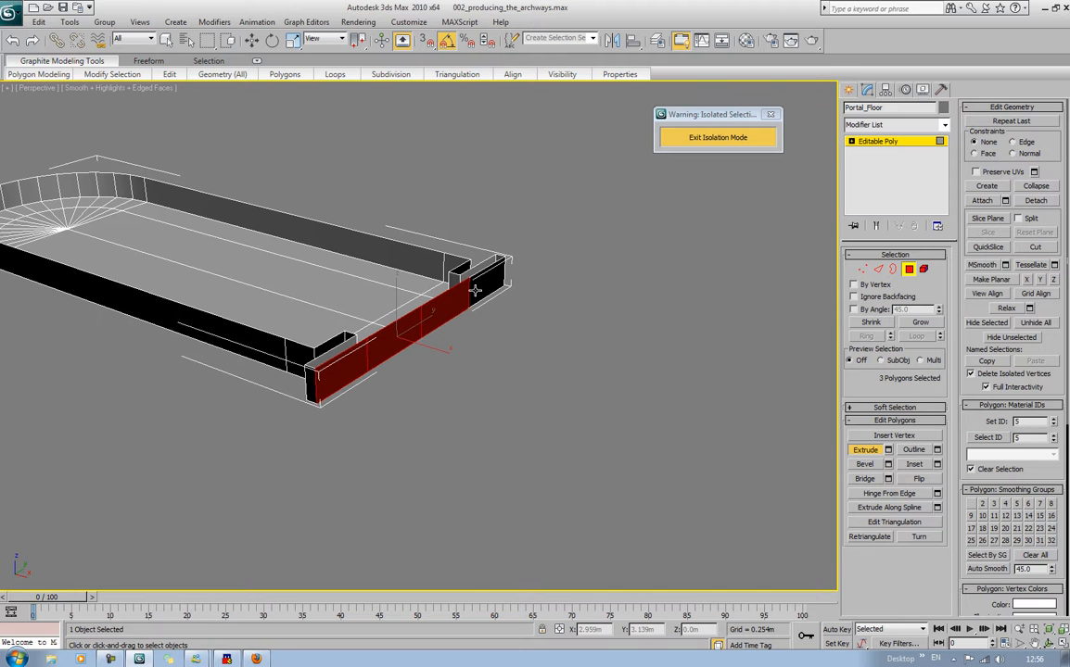
pyautogui.keyDown('ctrl'); pyautogui.click(479, 287); pyautogui.keyUp('ctrl')
pyautogui.press('w')
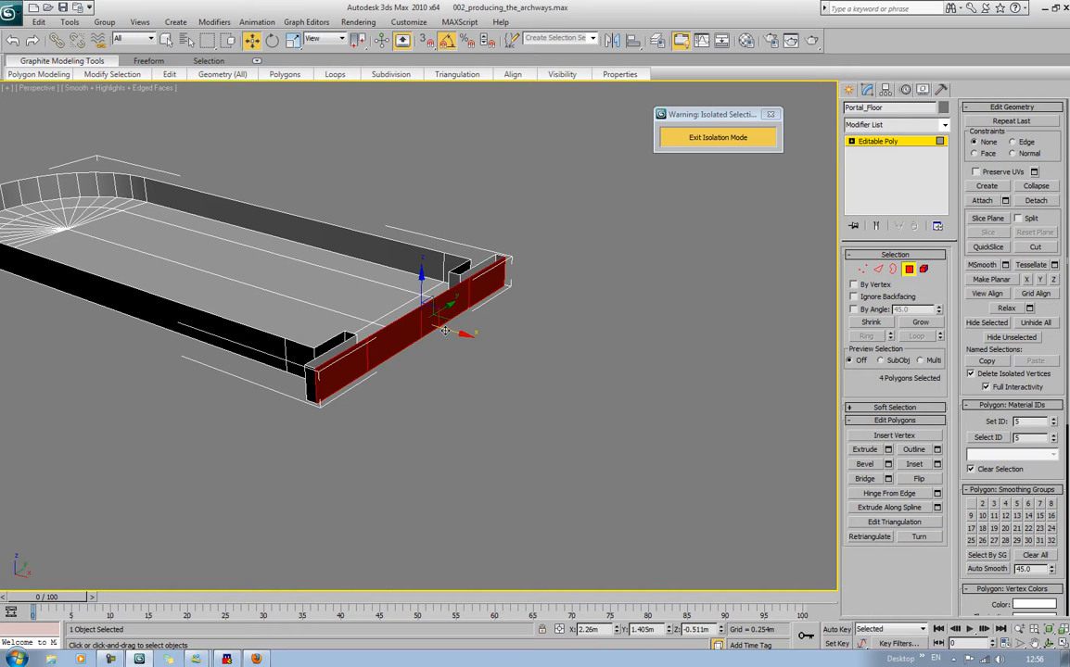
pyautogui.moveTo(445, 331); pyautogui.dragTo(439, 327)
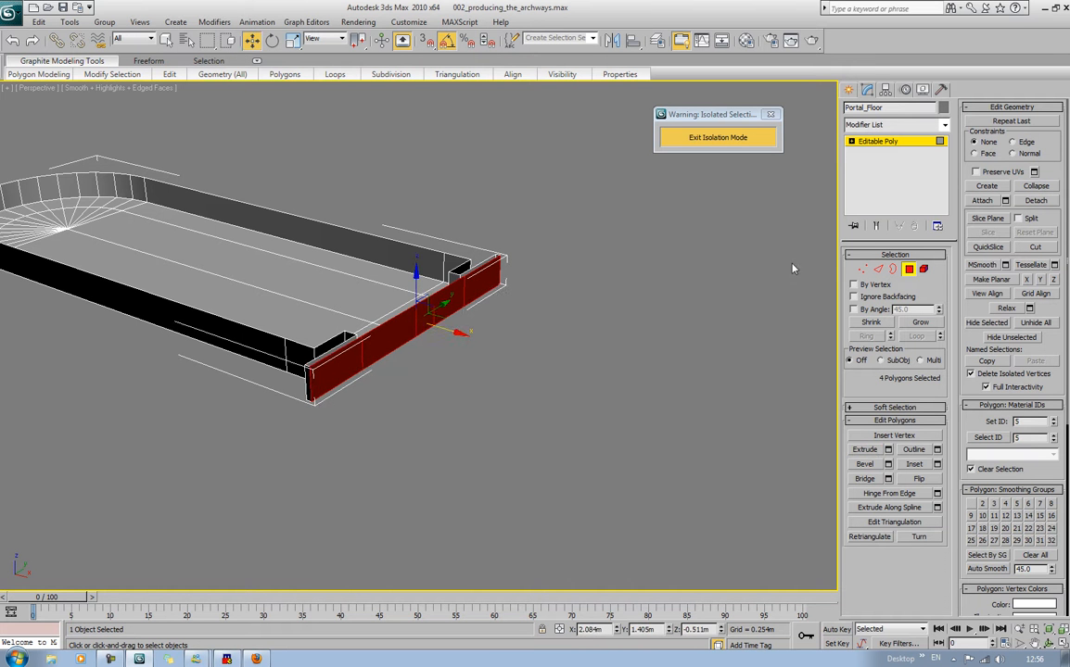
# Extrude the end strip's four upper outer edges outward along X to about 5.902 m as a flat ledge
pyautogui.click(878, 269)
pyautogui.click(318, 362)
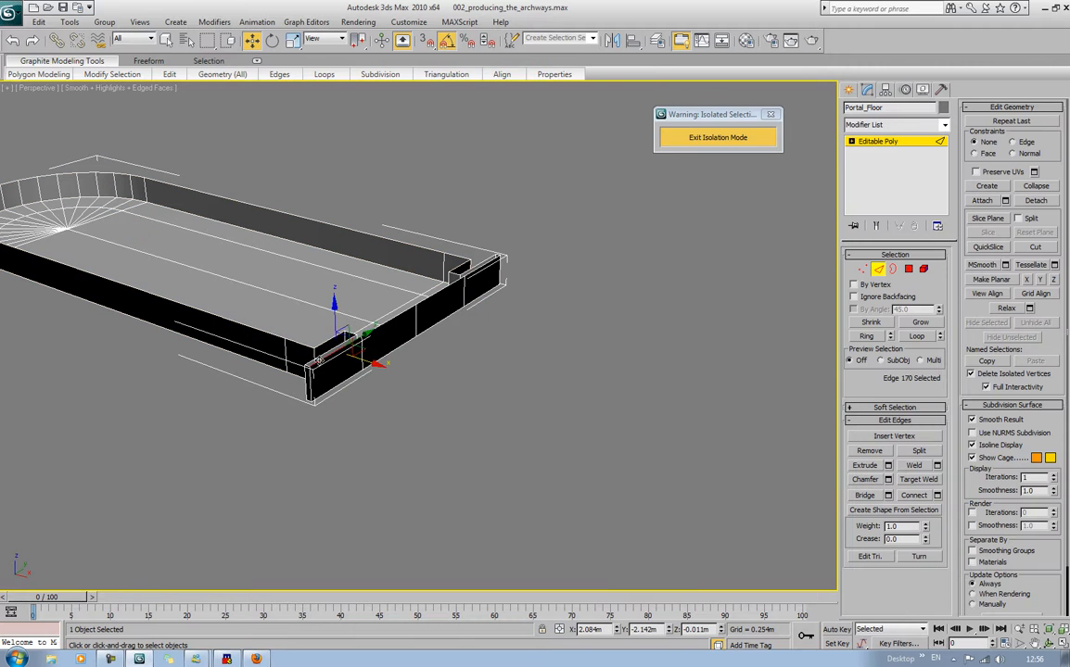
pyautogui.keyDown('ctrl'); pyautogui.click(405, 313); pyautogui.keyUp('ctrl')
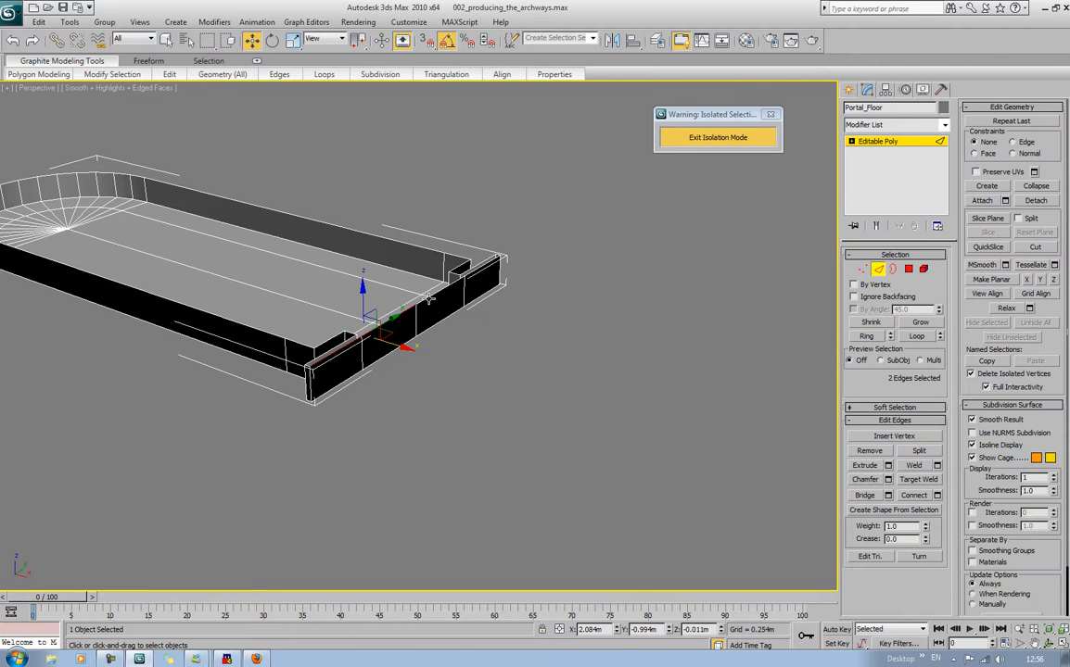
pyautogui.keyDown('ctrl'); pyautogui.click(432, 295); pyautogui.keyUp('ctrl')
pyautogui.keyDown('ctrl'); pyautogui.click(482, 286); pyautogui.keyUp('ctrl')
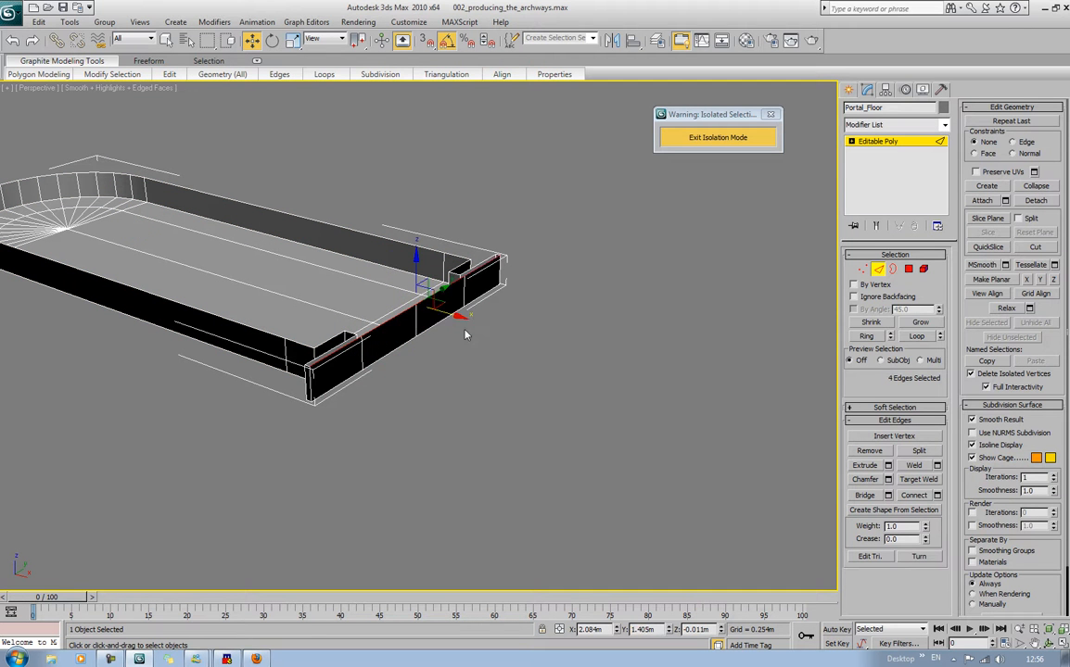
pyautogui.keyDown('shift'); pyautogui.moveTo(456, 316); pyautogui.dragTo(535, 343); pyautogui.keyUp('shift')
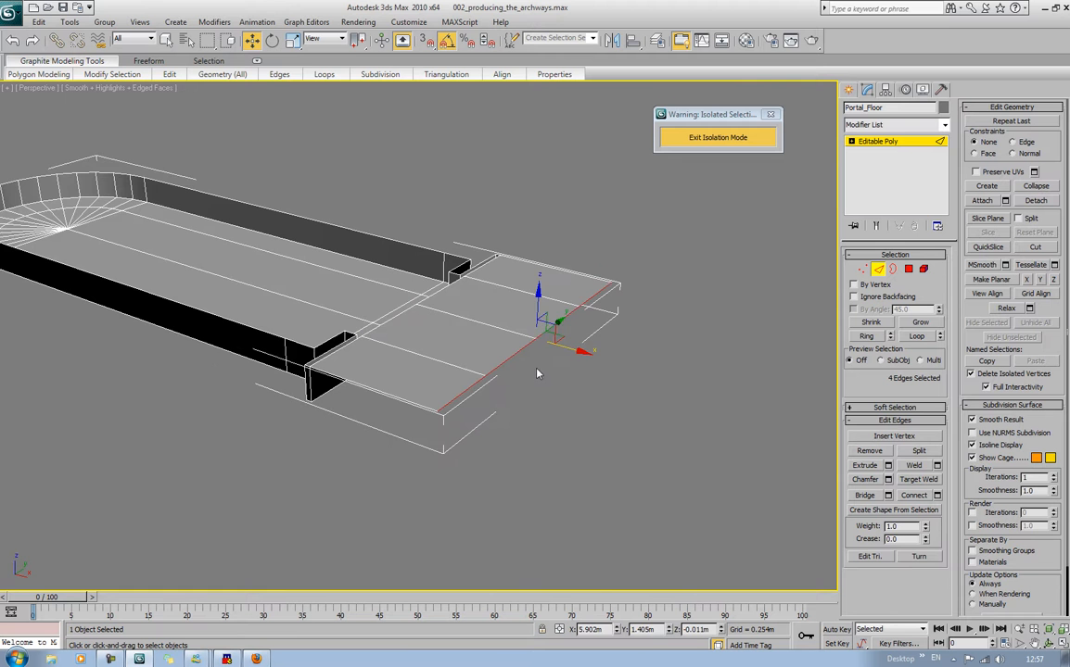
# Delete the lower-Y lengthwise half of the floor, keeping the other half up to its centre line
pyautogui.click(322, 186)
pyautogui.keyDown('alt'); pyautogui.moveTo(322, 186); pyautogui.dragTo(353, 259, button='middle'); pyautogui.keyUp('alt')
pyautogui.moveTo(352, 259); pyautogui.dragTo(406, 254, button='middle')
pyautogui.scroll(-5, 279, 232)
pyautogui.keyDown('alt'); pyautogui.moveTo(279, 232); pyautogui.dragTo(341, 246, button='middle'); pyautogui.keyUp('alt')
pyautogui.keyDown('alt'); pyautogui.moveTo(334, 191); pyautogui.dragTo(326, 172, button='middle'); pyautogui.keyUp('alt')
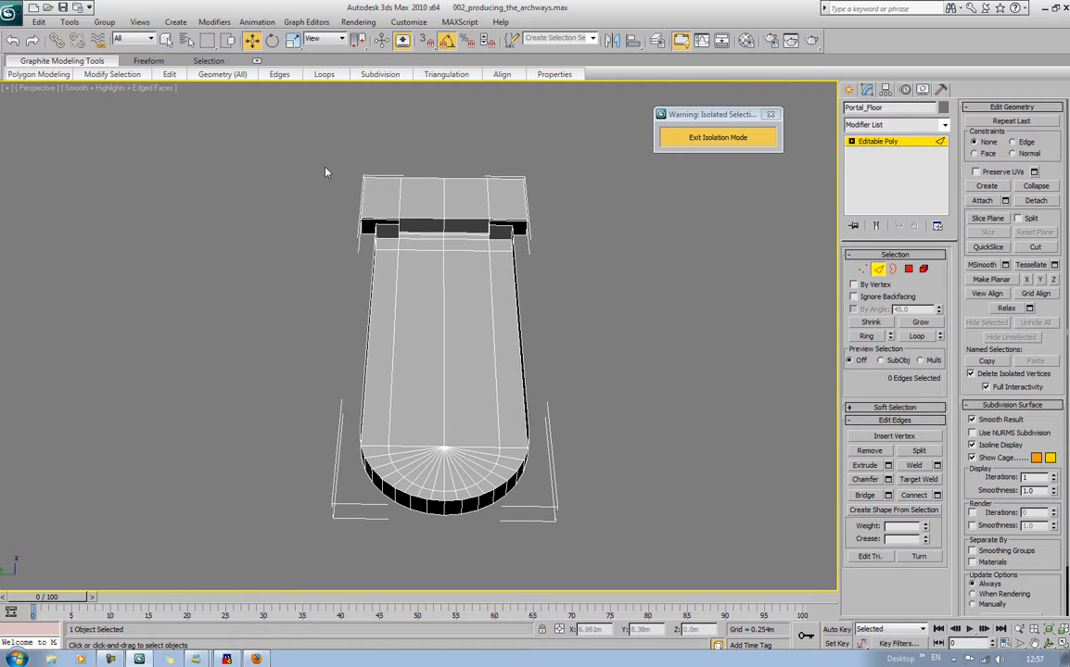
pyautogui.moveTo(598, 160); pyautogui.dragTo(453, 568)
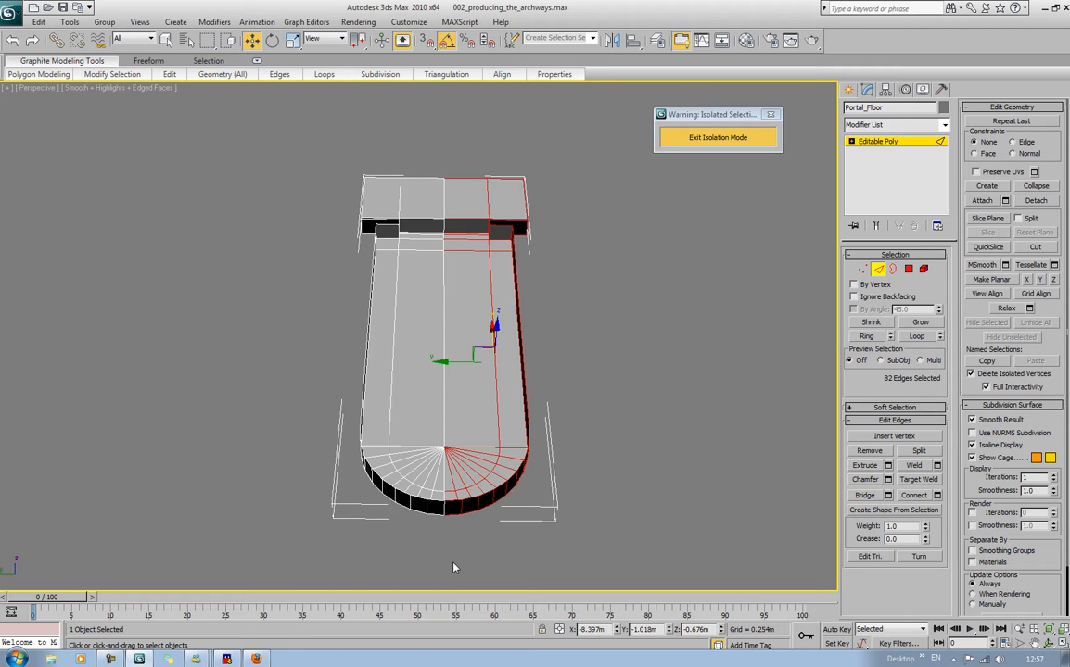
pyautogui.press('Delete')
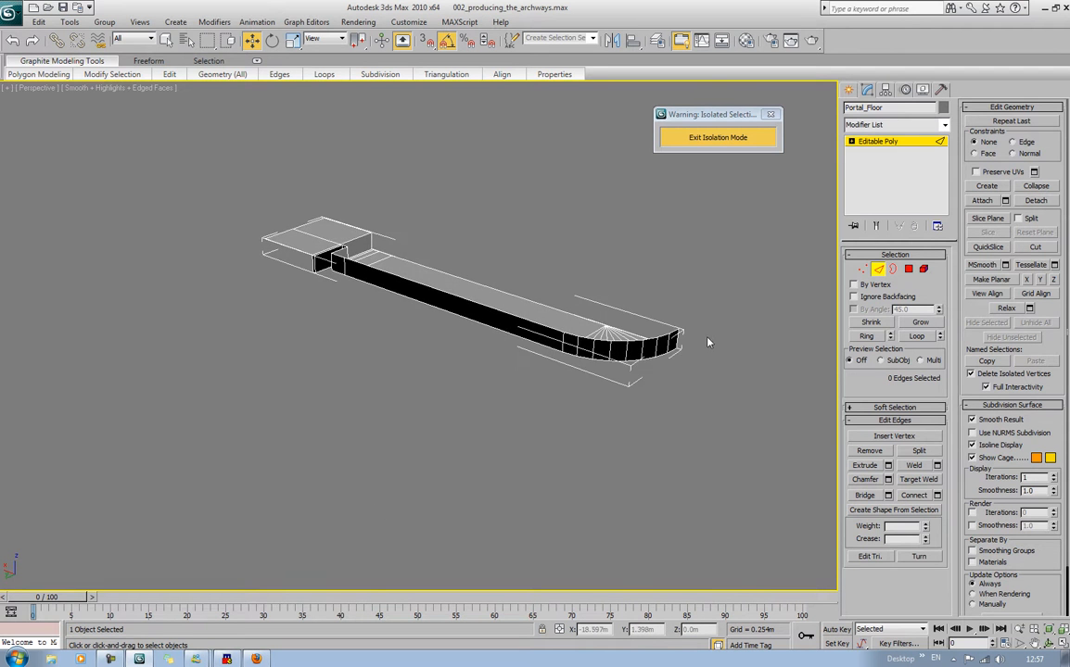
# Extrude the rim edge beside the centre line at the rounded end outward along X and flatten the new edge by scaling along X
pyautogui.scroll(3, 704, 340)
pyautogui.moveTo(667, 345); pyautogui.dragTo(471, 279, button='middle')
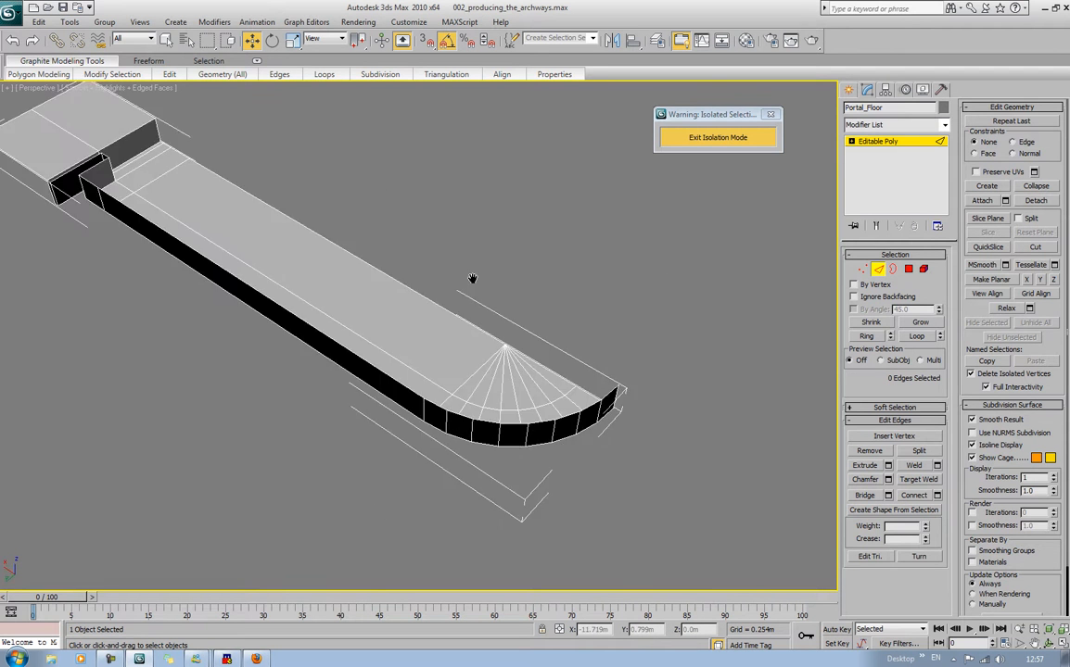
pyautogui.click(607, 396)
pyautogui.keyDown('shift'); pyautogui.moveTo(566, 369); pyautogui.dragTo(636, 412); pyautogui.keyUp('shift')
pyautogui.press('e')
pyautogui.press('r')
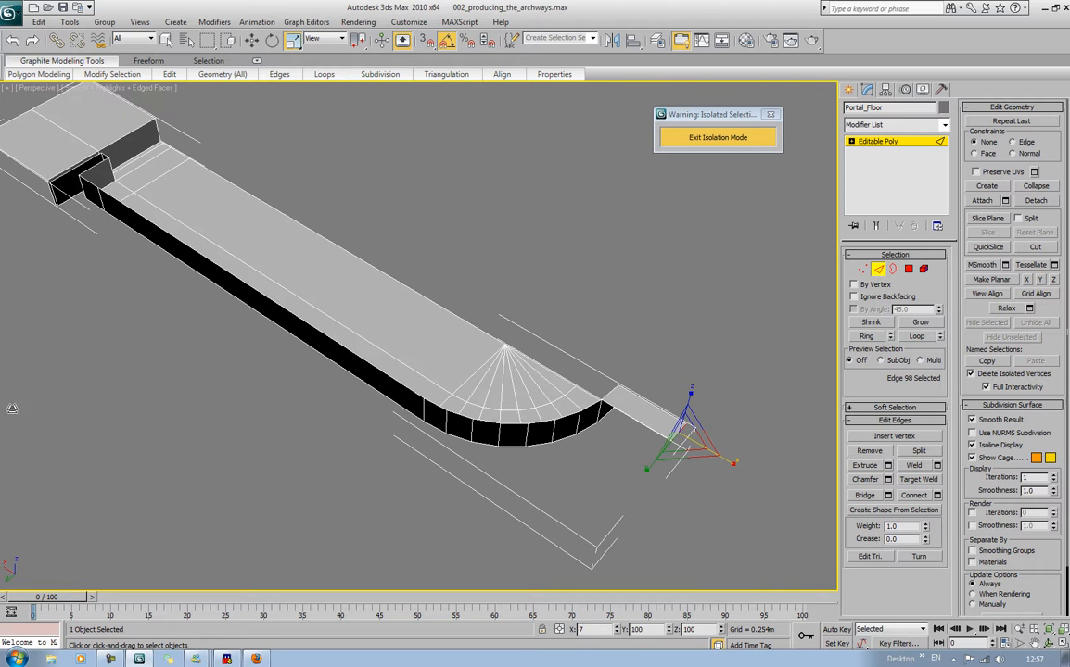
pyautogui.keyDown('alt'); pyautogui.moveTo(494, 412); pyautogui.dragTo(468, 477, button='middle'); pyautogui.keyUp('alt')
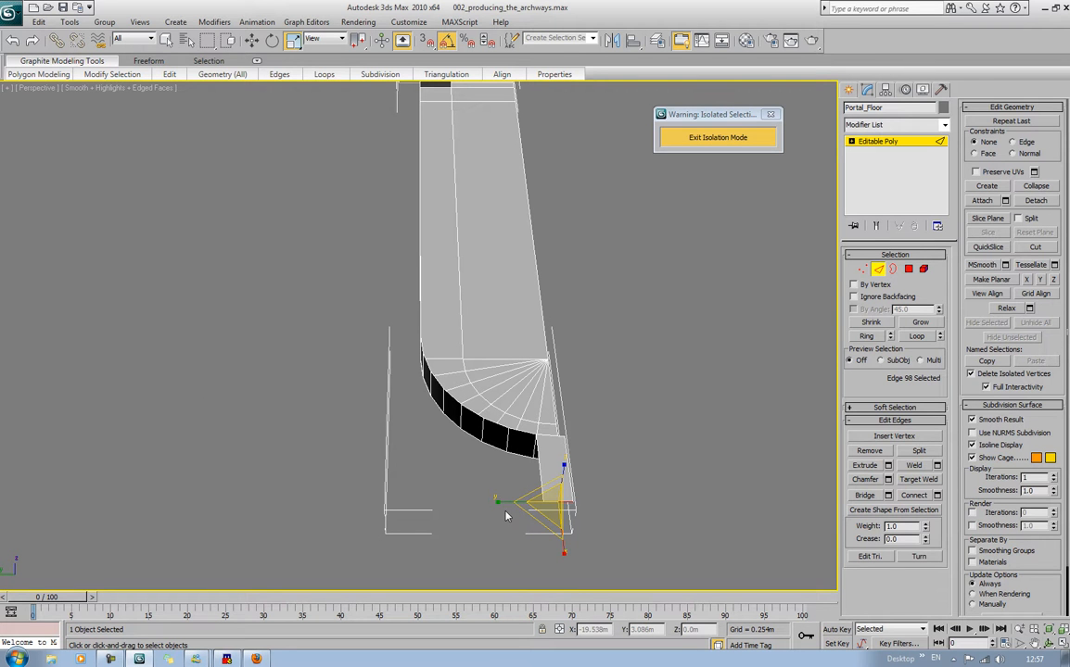
# Extrude the side edge of the rounded end's new panel sideways along Y to about 5.287 m
pyautogui.press('w')
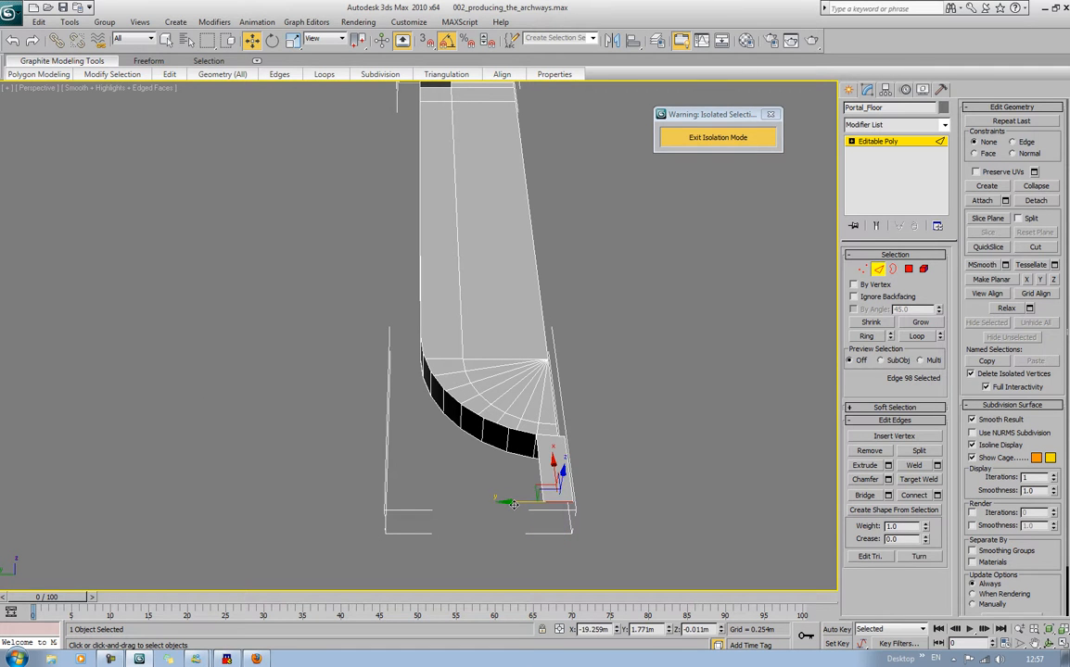
pyautogui.keyDown('shift'); pyautogui.moveTo(497, 501); pyautogui.dragTo(314, 500); pyautogui.keyUp('shift')
pyautogui.hotkey('ctrl', 'z')
pyautogui.click(535, 443)
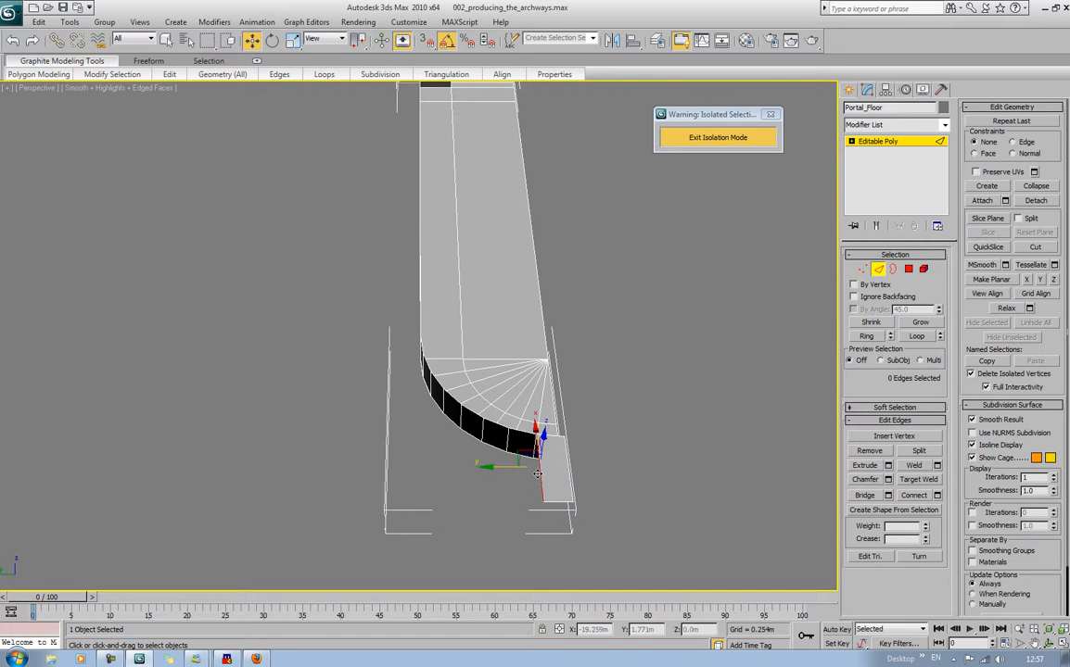
pyautogui.keyDown('shift'); pyautogui.moveTo(503, 468); pyautogui.dragTo(380, 502); pyautogui.keyUp('shift')
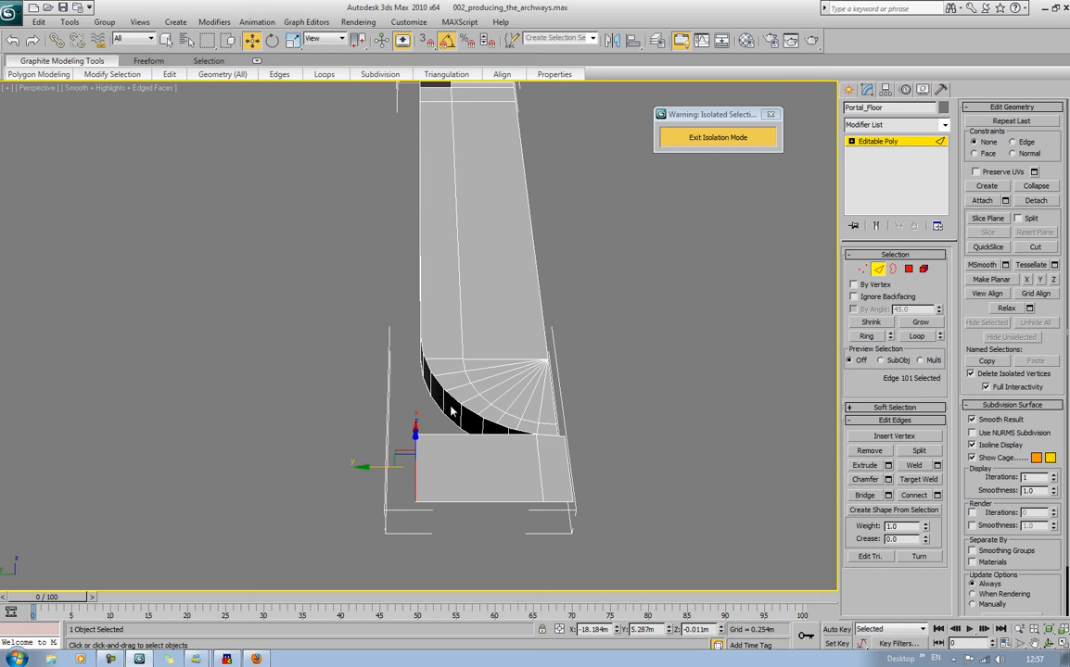
# Extrude the end panel's side edge and the long wall's upper edge together sideways along Y to form wide outer panels
pyautogui.keyDown('alt'); pyautogui.moveTo(442, 316); pyautogui.dragTo(398, 269, button='middle'); pyautogui.keyUp('alt')
pyautogui.keyDown('ctrl'); pyautogui.click(395, 252); pyautogui.keyUp('ctrl')
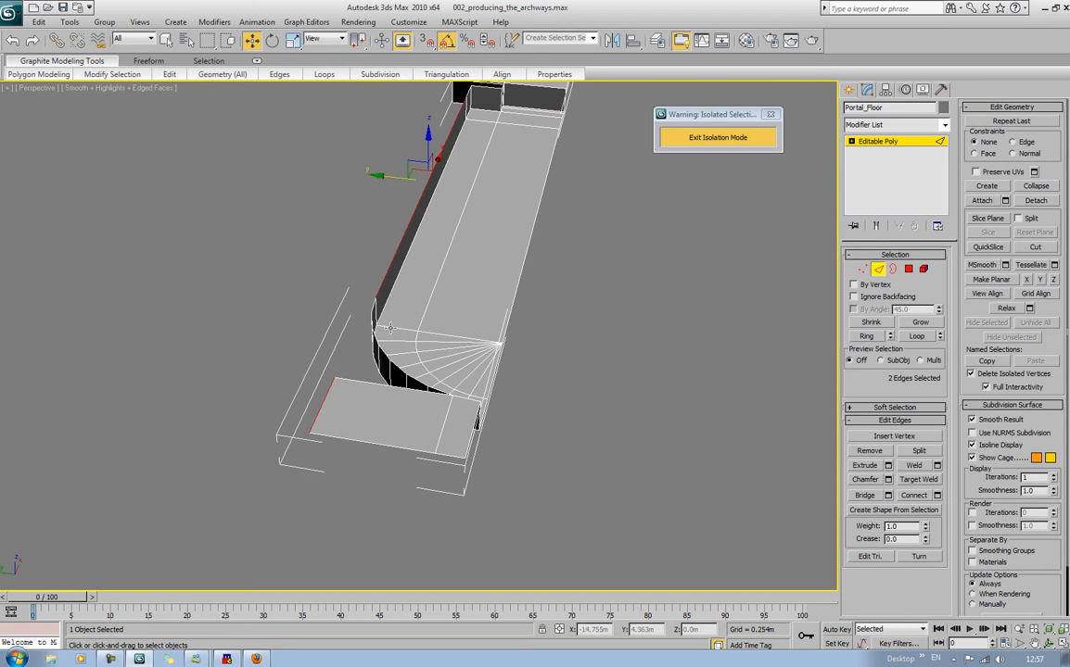
pyautogui.keyDown('shift'); pyautogui.moveTo(387, 175); pyautogui.dragTo(282, 174); pyautogui.keyUp('shift')
pyautogui.keyDown('alt'); pyautogui.moveTo(343, 285); pyautogui.dragTo(405, 304, button='middle'); pyautogui.keyUp('alt')
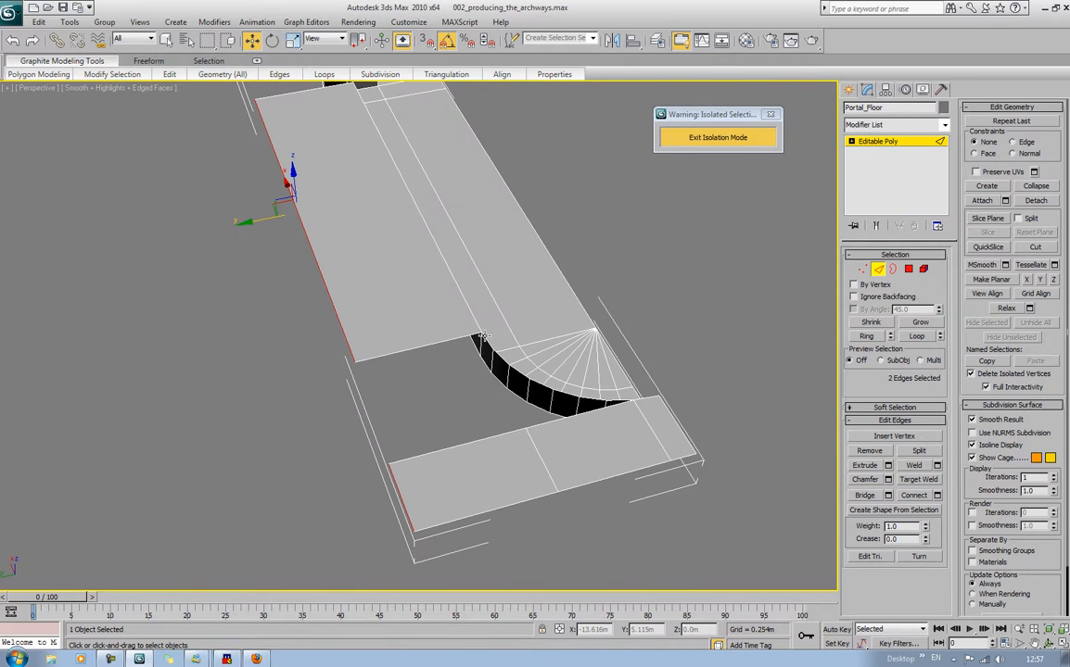
pyautogui.moveTo(476, 332); pyautogui.dragTo(437, 353, button='middle')
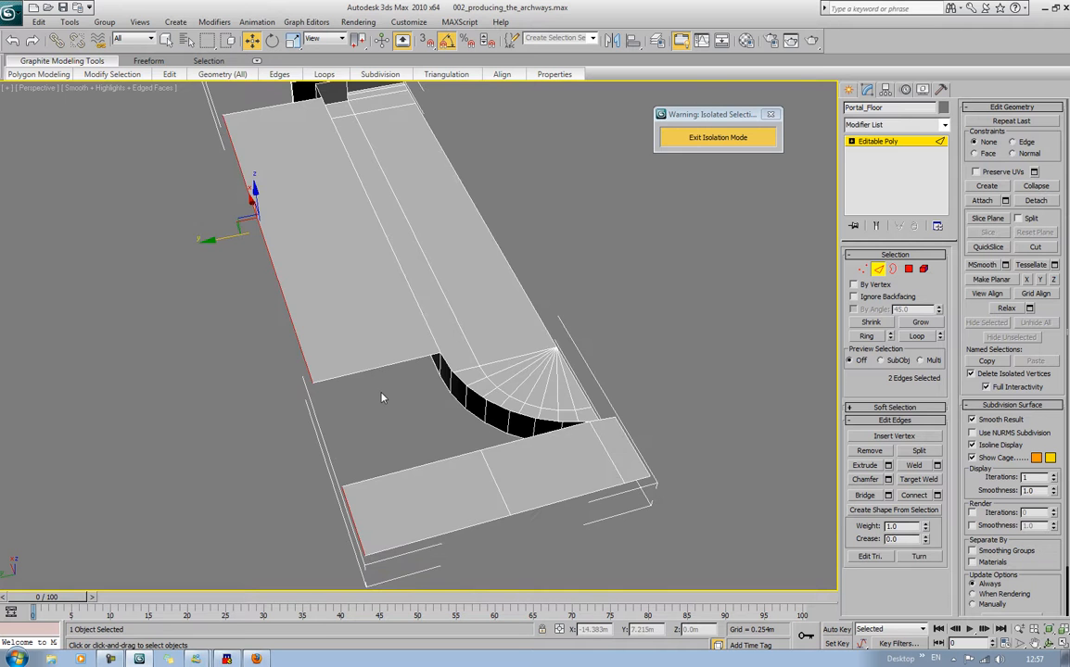
pyautogui.keyDown('alt'); pyautogui.moveTo(380, 399); pyautogui.dragTo(775, 340, button='middle'); pyautogui.keyUp('alt')
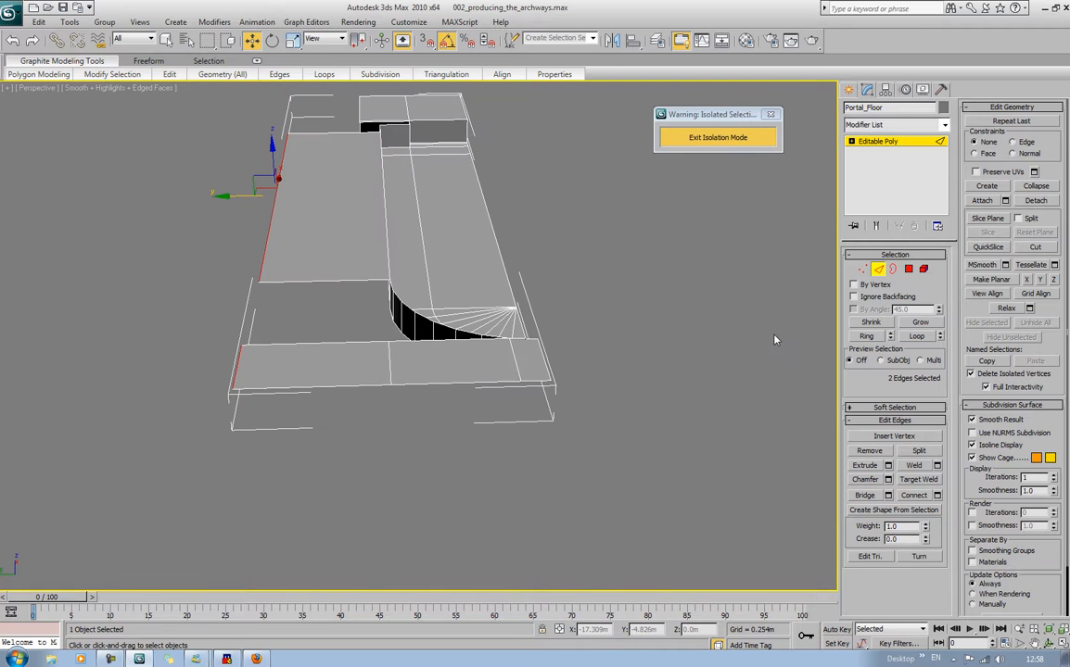
# Connect the crosswise edges of both outer panels to add a lengthwise edge through the middle of each
pyautogui.click(337, 122)
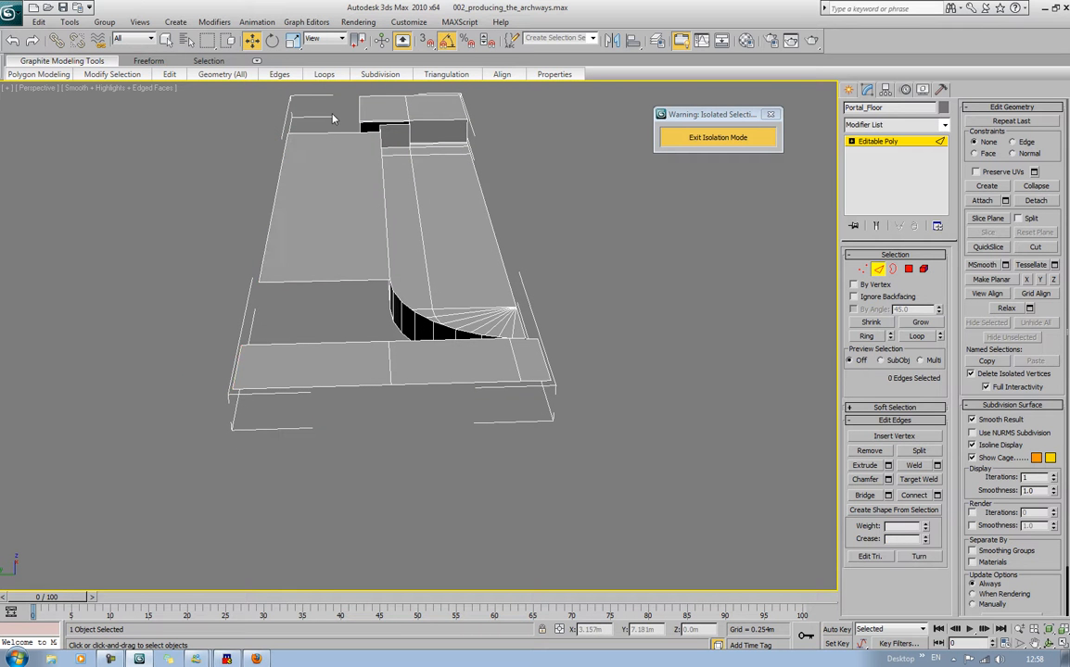
pyautogui.moveTo(310, 451); pyautogui.dragTo(322, 86)
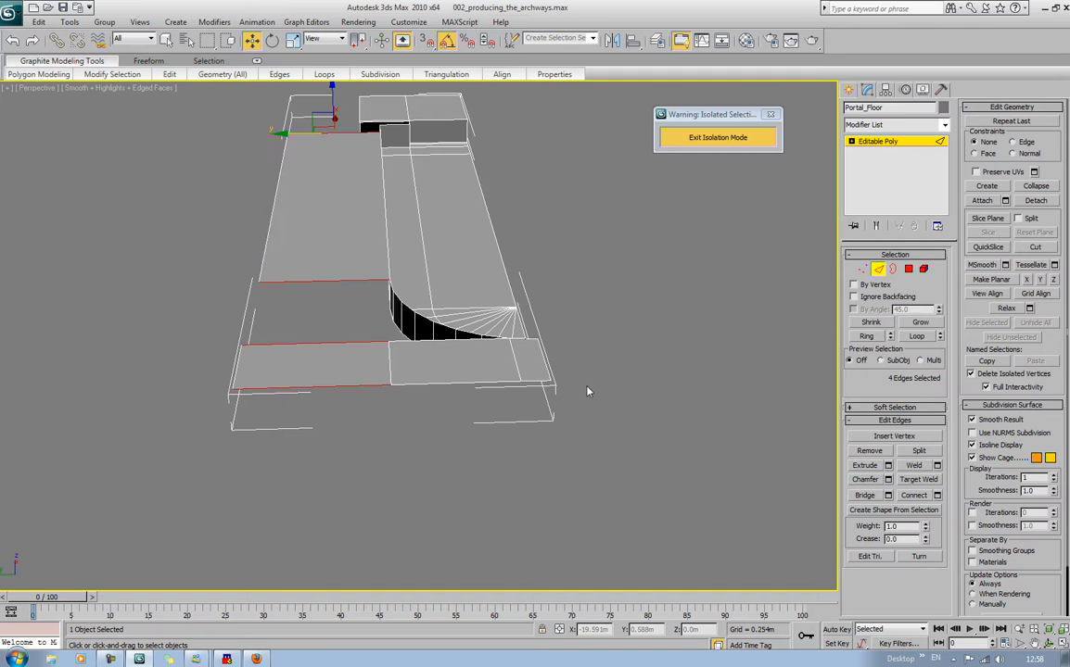
pyautogui.click(910, 498)
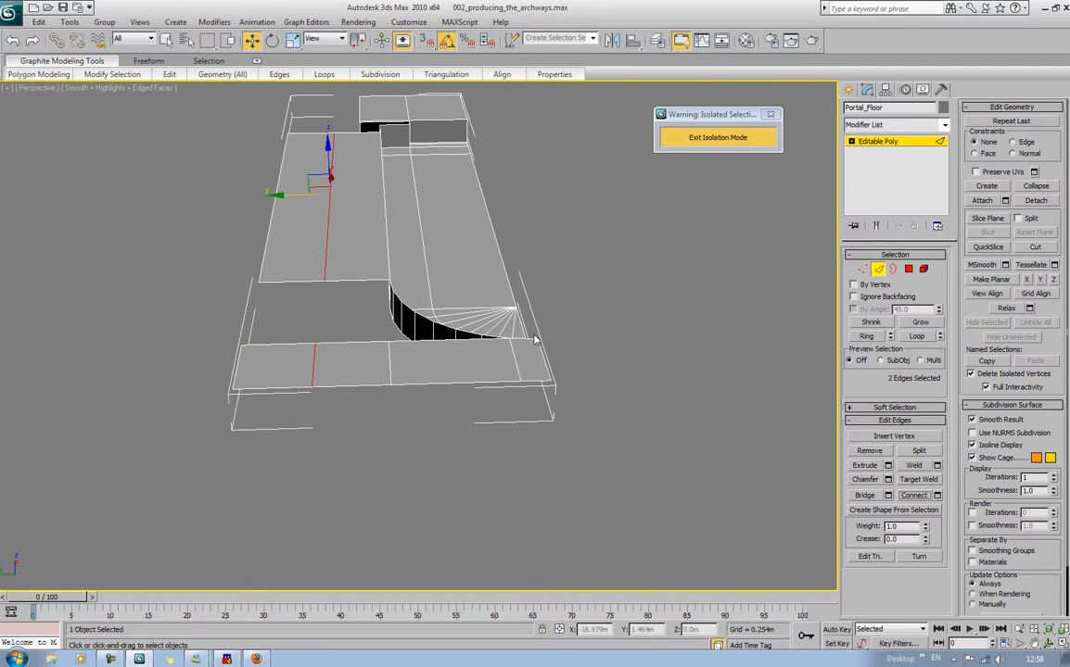
pyautogui.click(733, 408)
# Bridge the outer facing edges of the side panel and the end panel across the corner gap
pyautogui.click(865, 495)
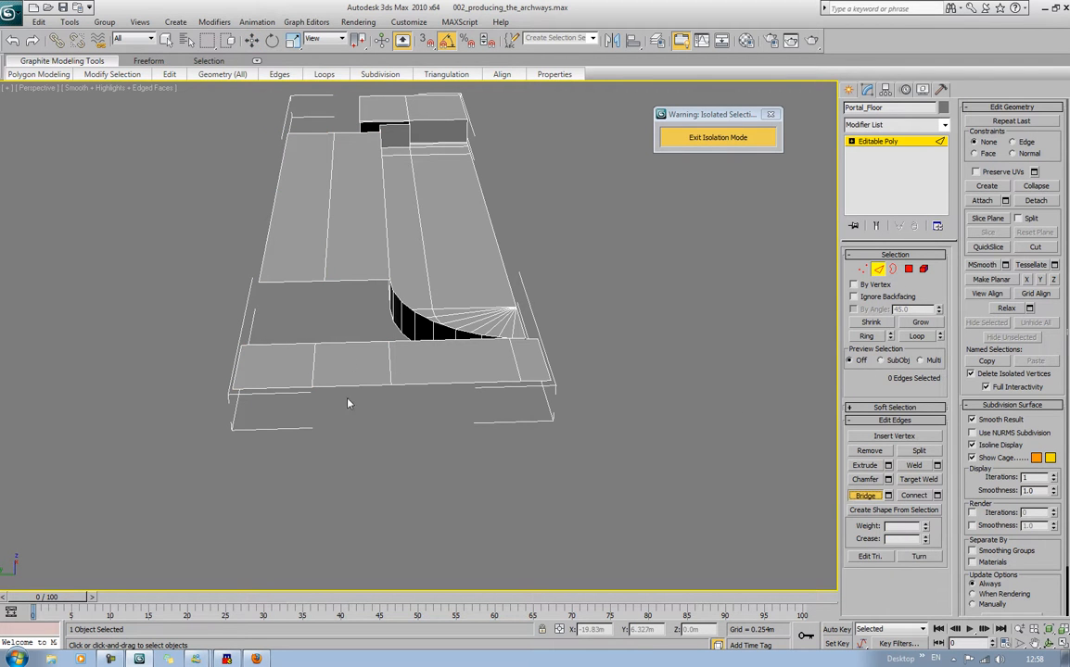
pyautogui.click(306, 287)
pyautogui.click(304, 343)
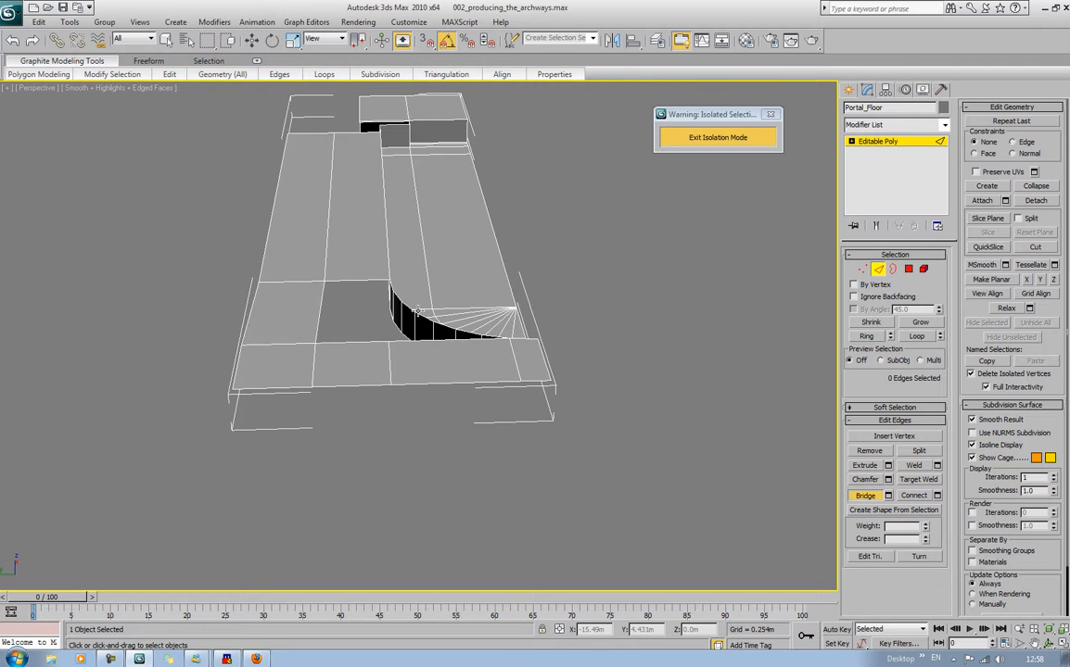
# Bridge the remaining corner gap edges to the adjacent segments of the recess's curved rim
pyautogui.scroll(8, 348, 215)
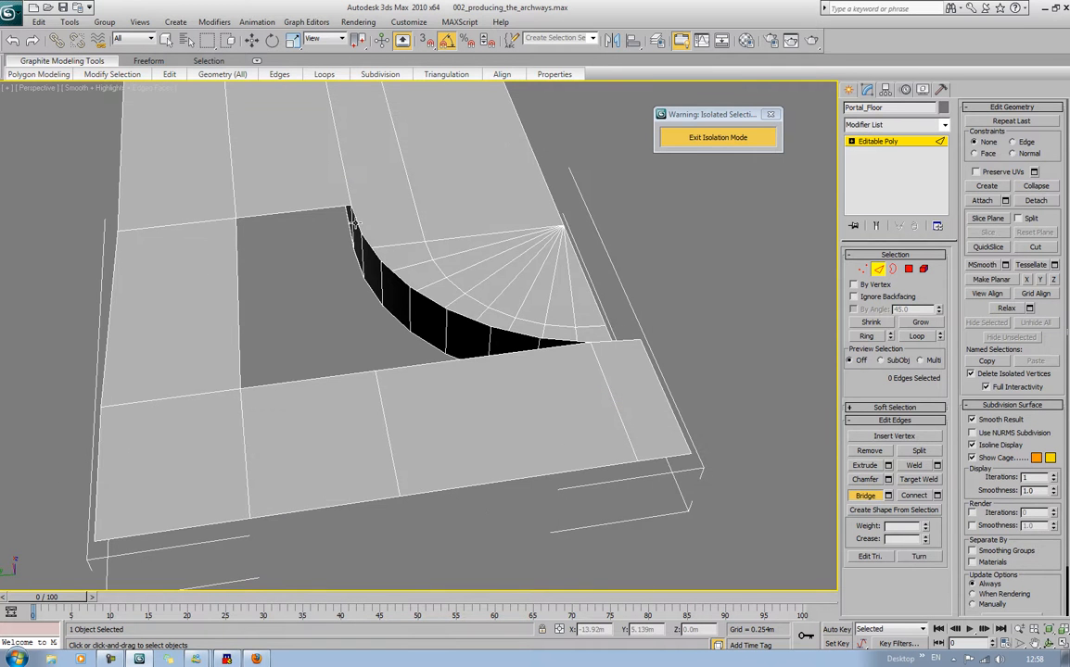
pyautogui.click(240, 272)
pyautogui.moveTo(331, 339)
pyautogui.mouseDown(button='middle')
pyautogui.moveTo(318, 329)
pyautogui.moveTo(348, 351)
pyautogui.mouseUp(button='middle')
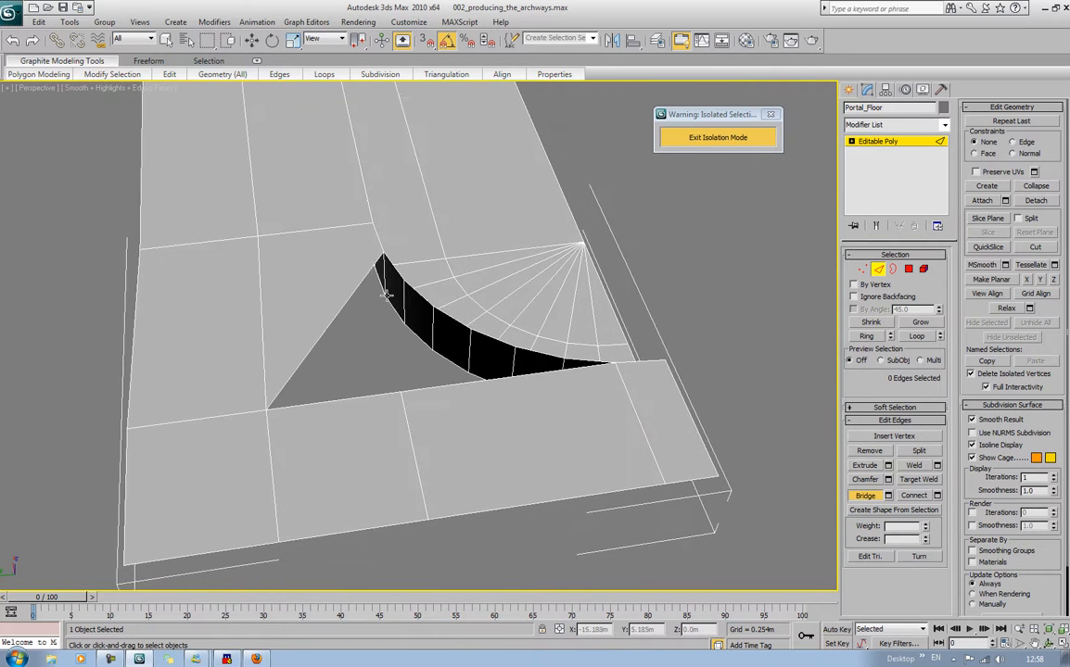
pyautogui.click(357, 398)
pyautogui.moveTo(423, 380); pyautogui.dragTo(353, 371, button='middle')
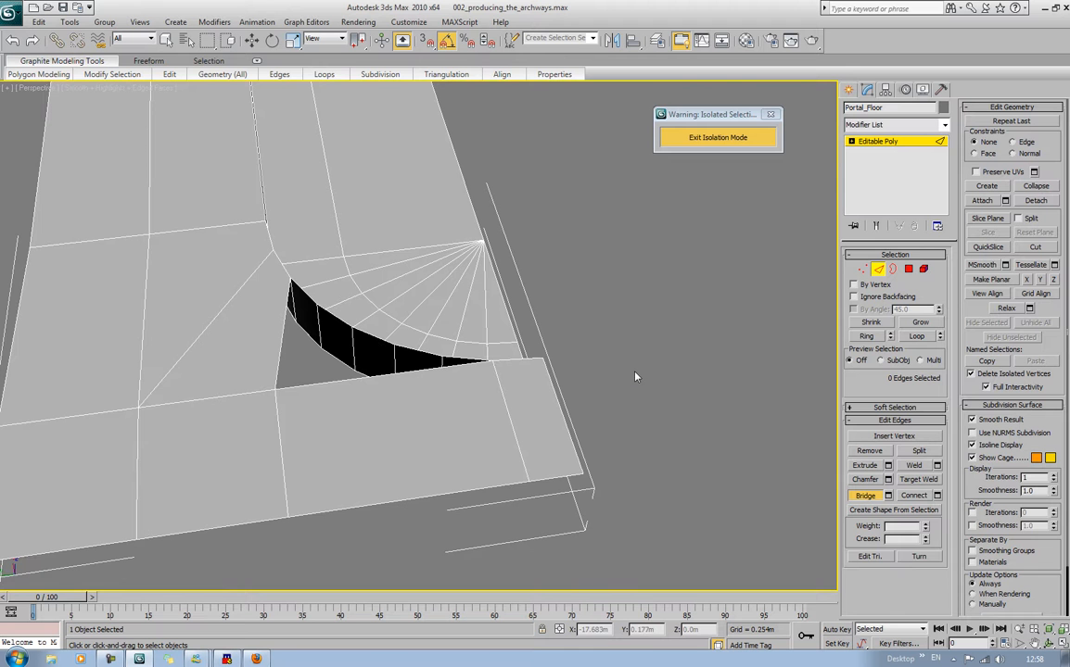
pyautogui.click(345, 323)
pyautogui.click(284, 330)
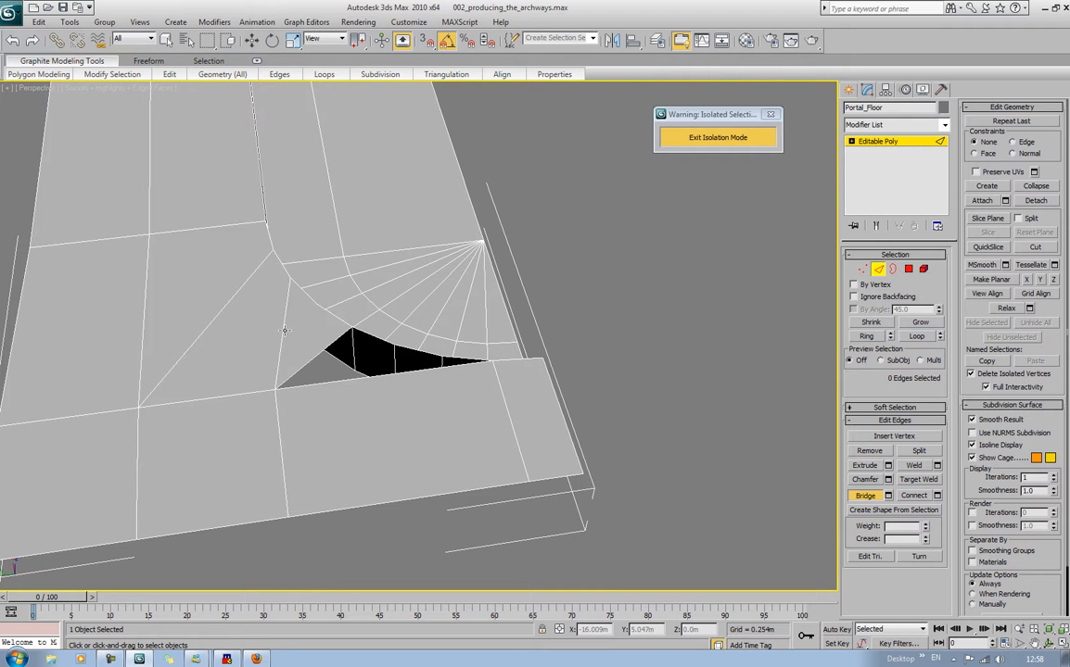
pyautogui.moveTo(359, 349); pyautogui.dragTo(332, 348, button='middle')
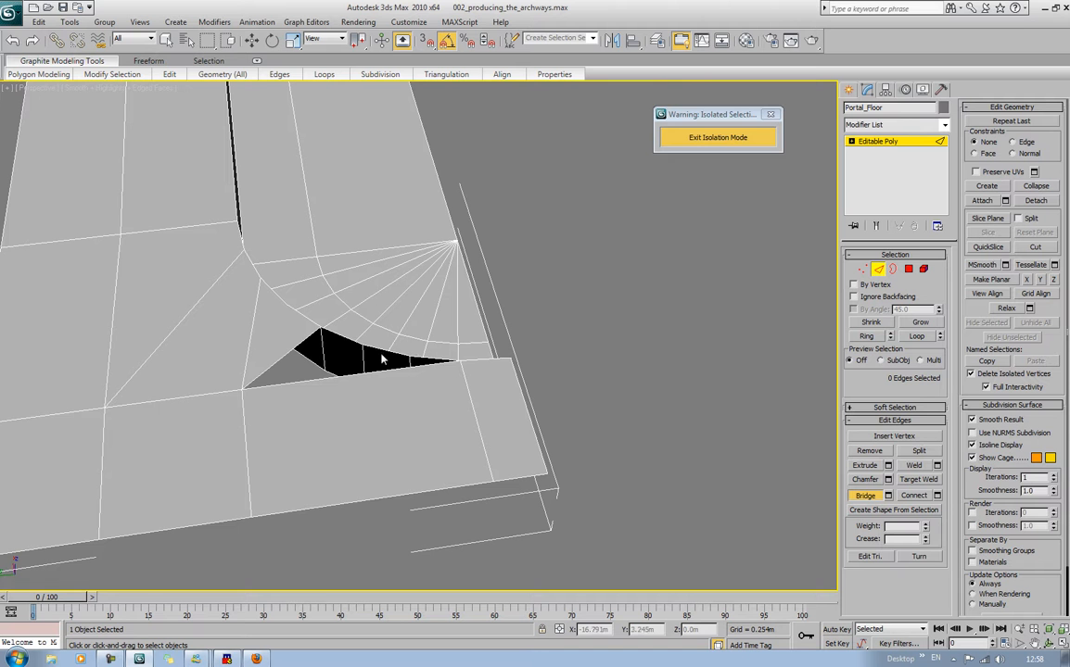
# Connect the inner and outer edges of the end panel's segment beside the curved rim to split it in the middle
pyautogui.press('w')
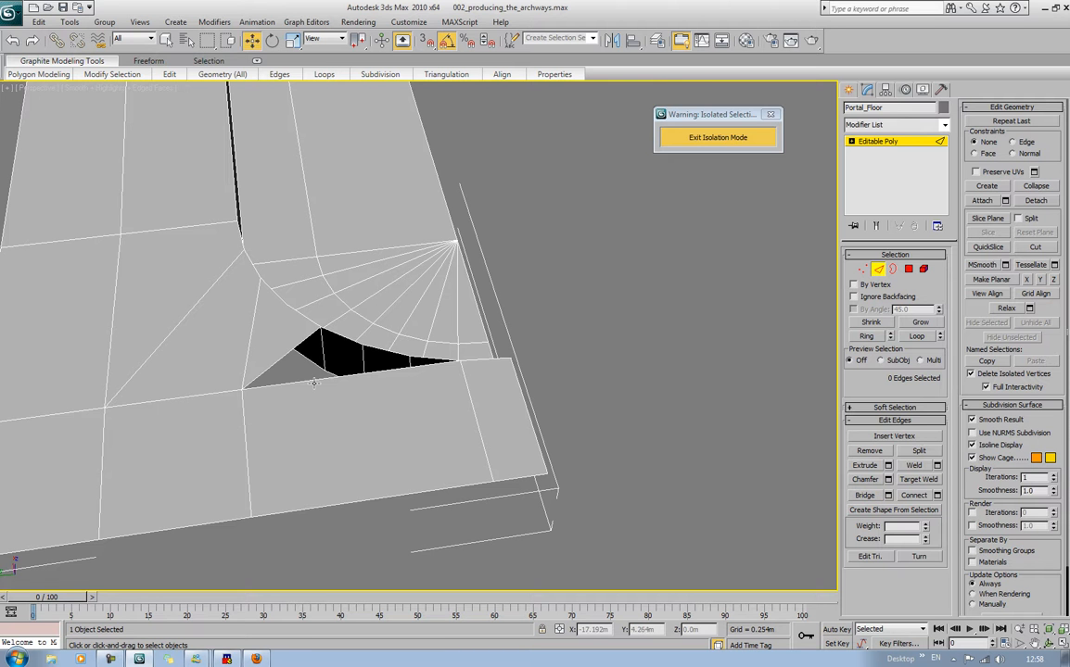
pyautogui.click(313, 381)
pyautogui.keyDown('ctrl'); pyautogui.click(344, 504); pyautogui.keyUp('ctrl')
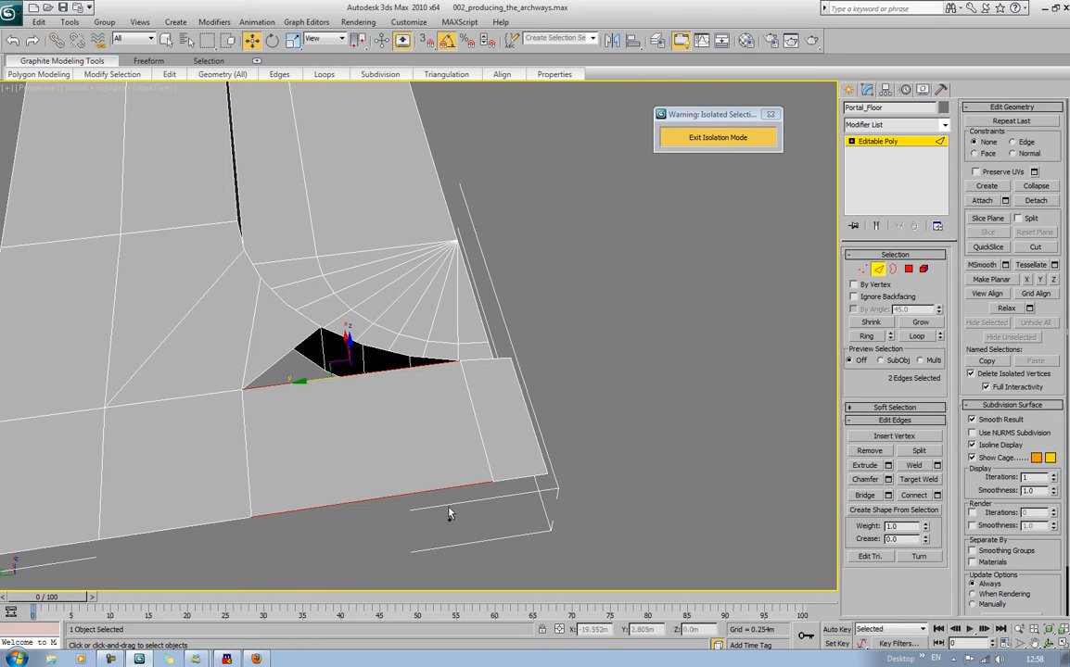
pyautogui.click(916, 497)
pyautogui.moveTo(521, 403); pyautogui.dragTo(515, 439, button='middle')
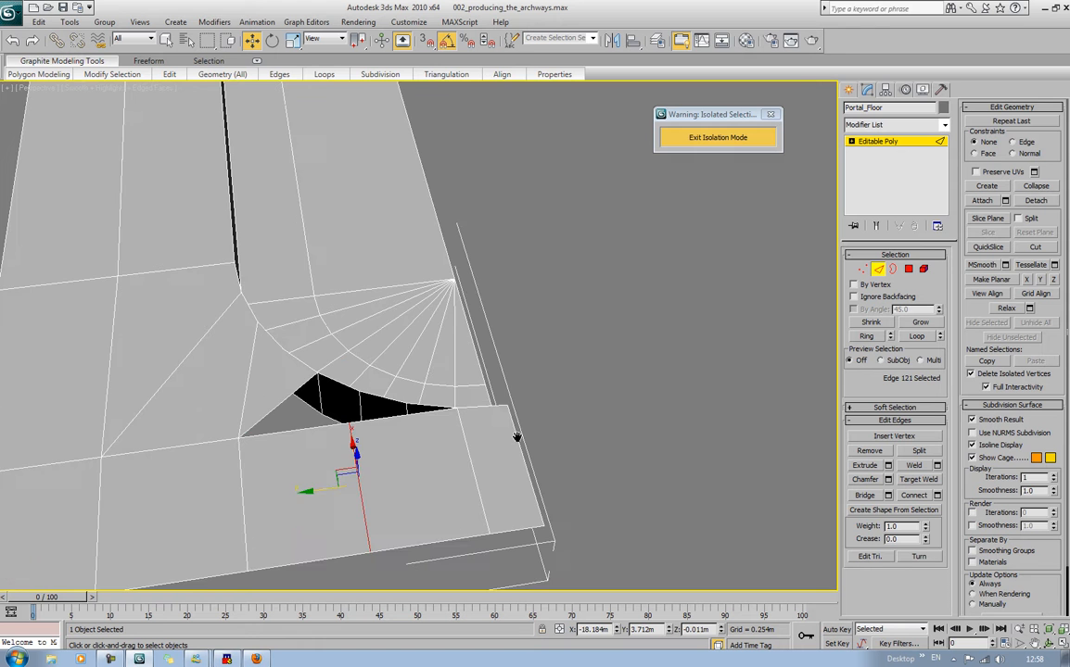
# Bridge the split end panel's inner edges to the remaining segments of the curved rim to fill the gap
pyautogui.moveTo(622, 478); pyautogui.dragTo(575, 452, button='middle')
pyautogui.scroll(3, 576, 452)
pyautogui.moveTo(386, 451); pyautogui.dragTo(531, 356, button='middle')
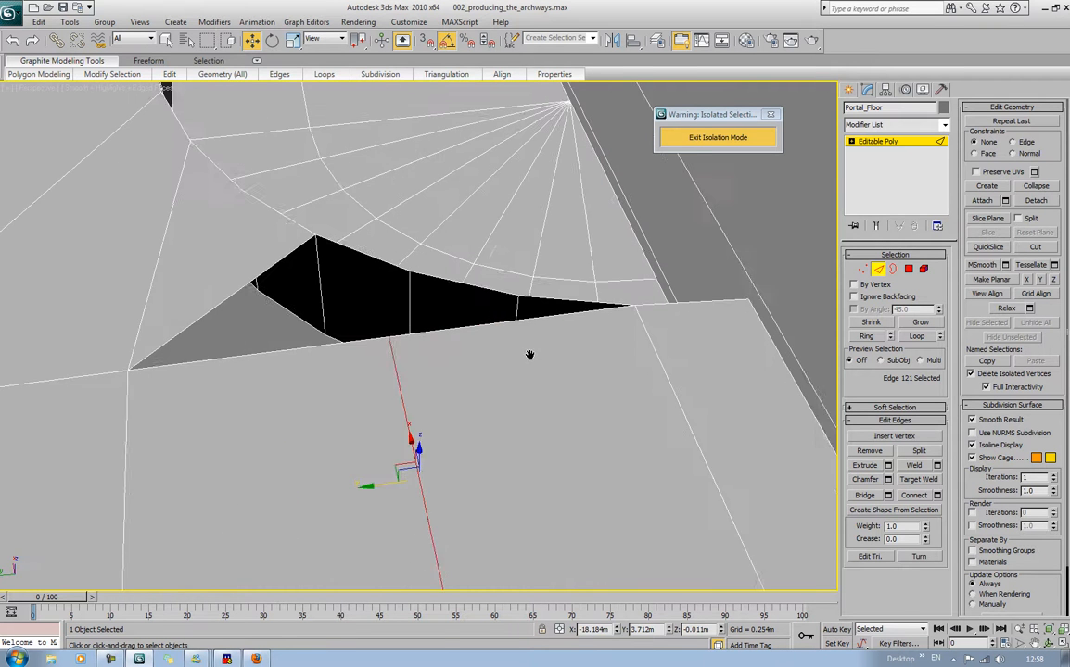
pyautogui.click(704, 434)
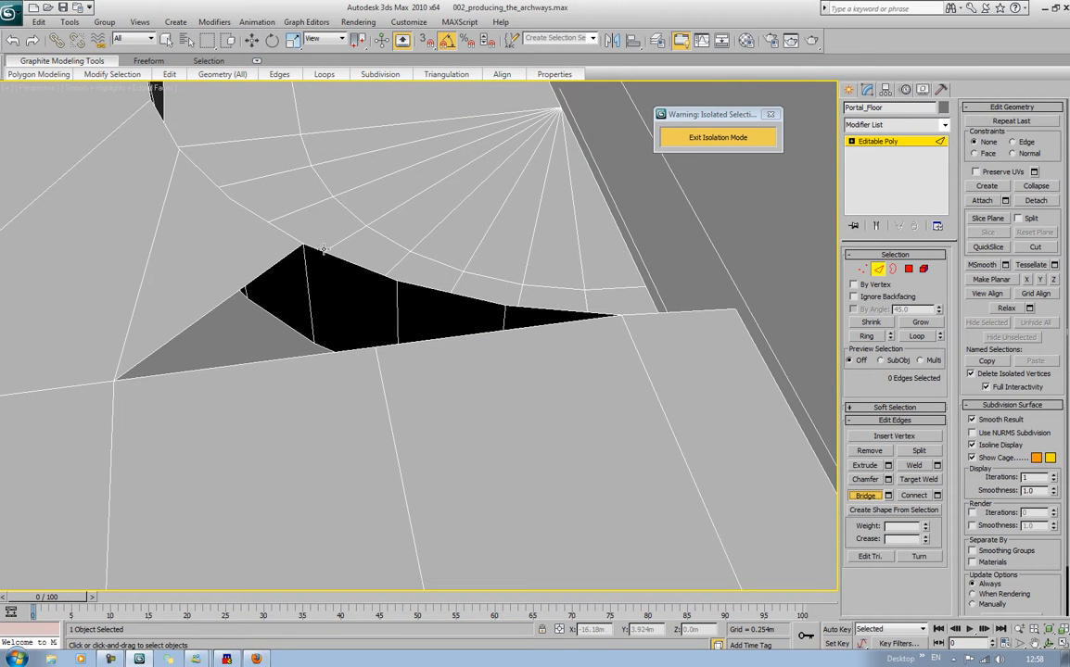
pyautogui.keyDown('alt'); pyautogui.moveTo(323, 249); pyautogui.dragTo(425, 327, button='middle'); pyautogui.keyUp('alt')
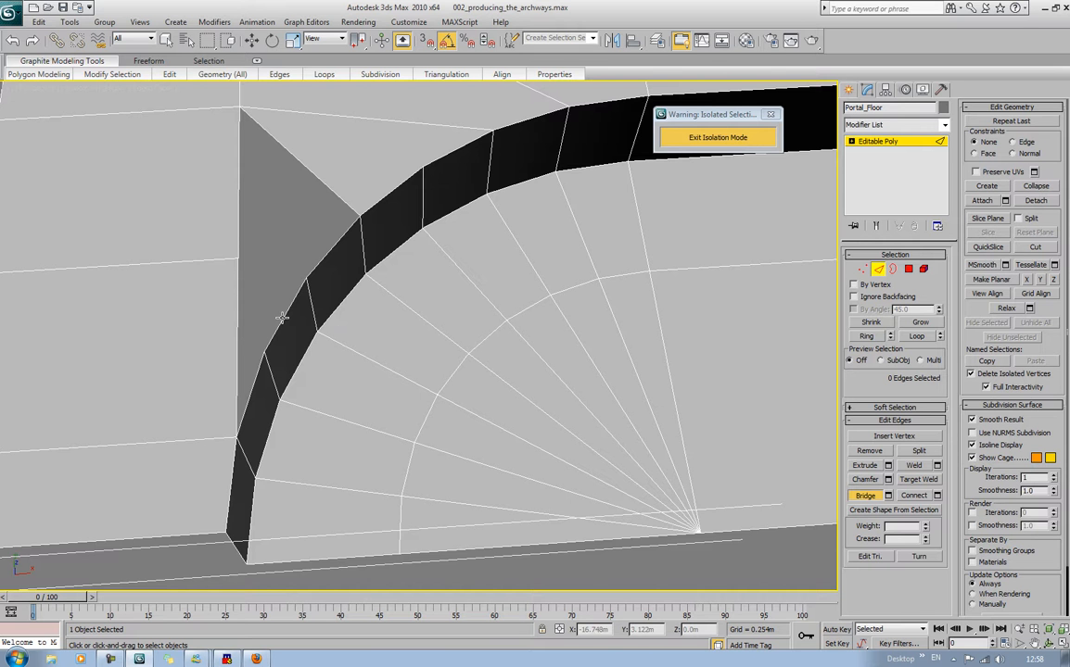
pyautogui.click(234, 314)
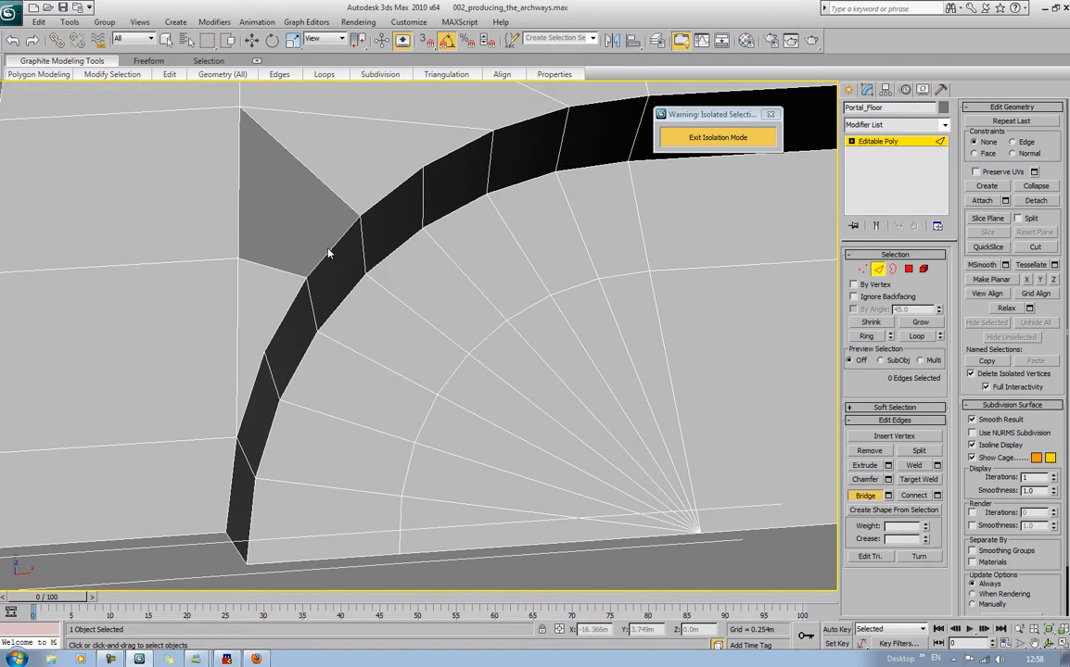
pyautogui.scroll(-5, 237, 202)
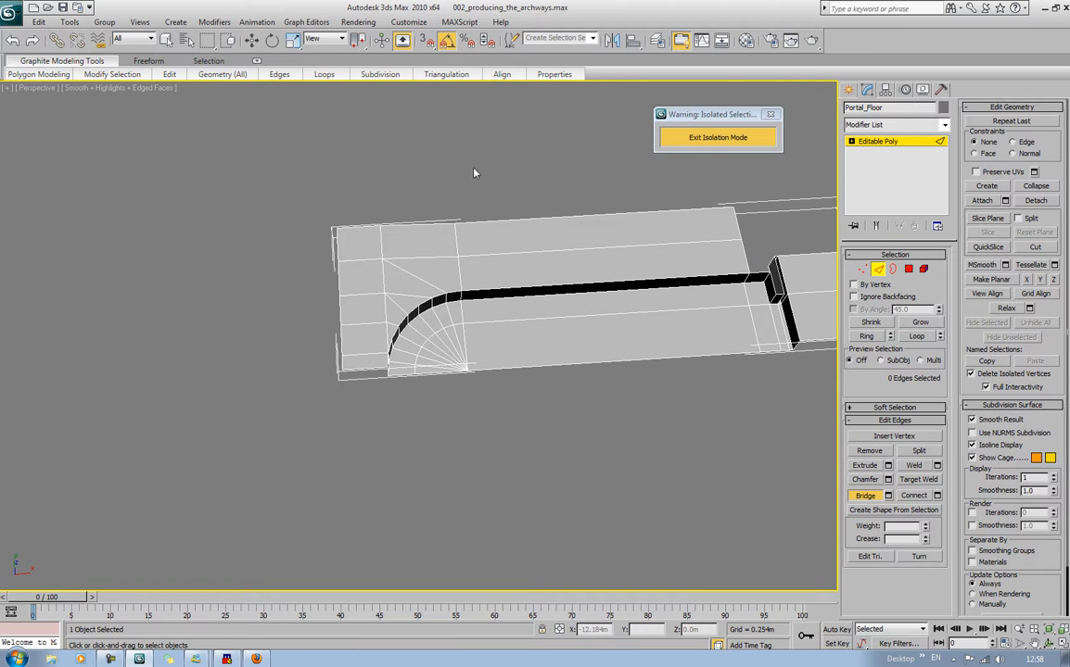
# Exit isolation mode and frame Portal_Floor within the full portal scene
pyautogui.keyDown('alt'); pyautogui.moveTo(468, 201); pyautogui.dragTo(335, 321, button='middle'); pyautogui.keyUp('alt')
pyautogui.scroll(5, 361, 399)
pyautogui.keyDown('alt'); pyautogui.moveTo(303, 361); pyautogui.dragTo(510, 439, button='middle'); pyautogui.keyUp('alt')
pyautogui.scroll(3, 317, 359)
pyautogui.scroll(-5, 317, 358)
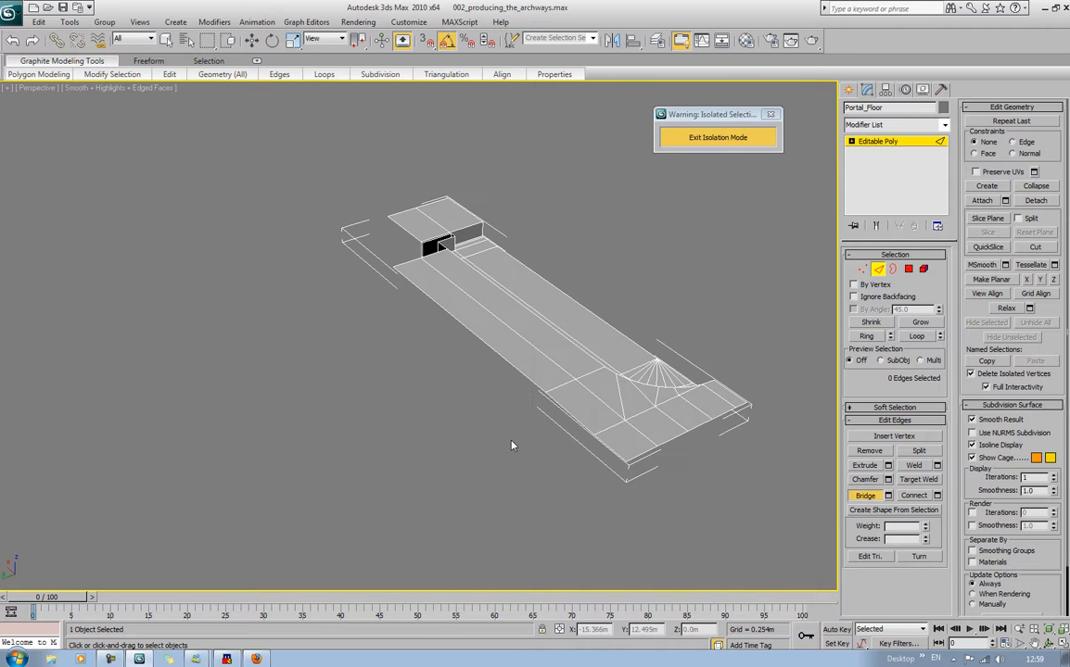
pyautogui.click(707, 139)
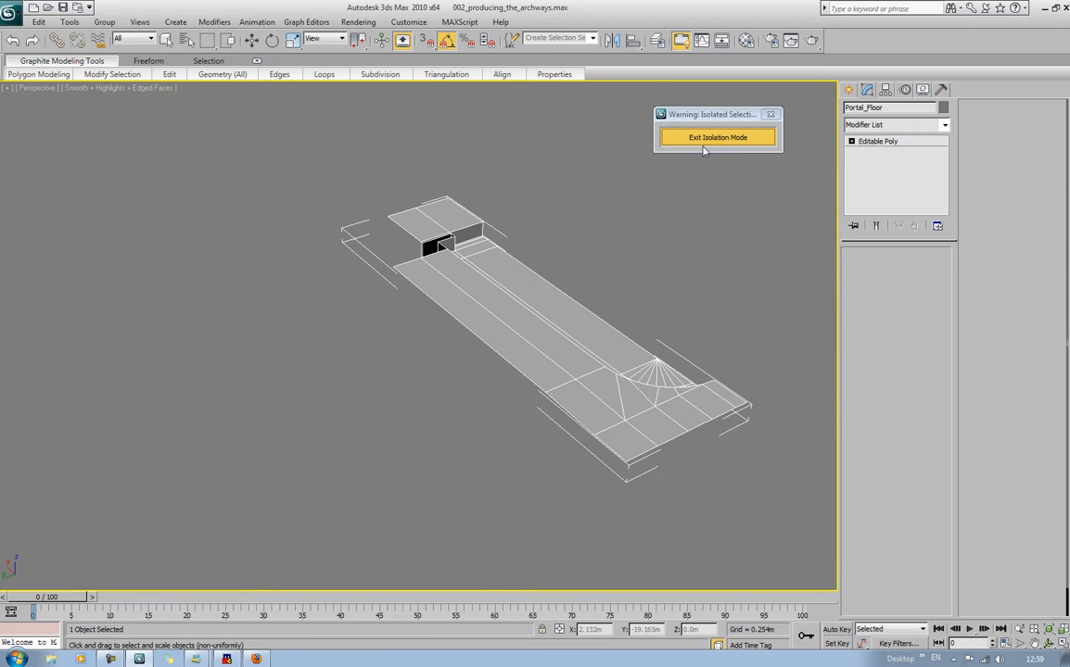
pyautogui.keyDown('alt'); pyautogui.moveTo(202, 431); pyautogui.dragTo(250, 493, button='middle'); pyautogui.keyUp('alt')
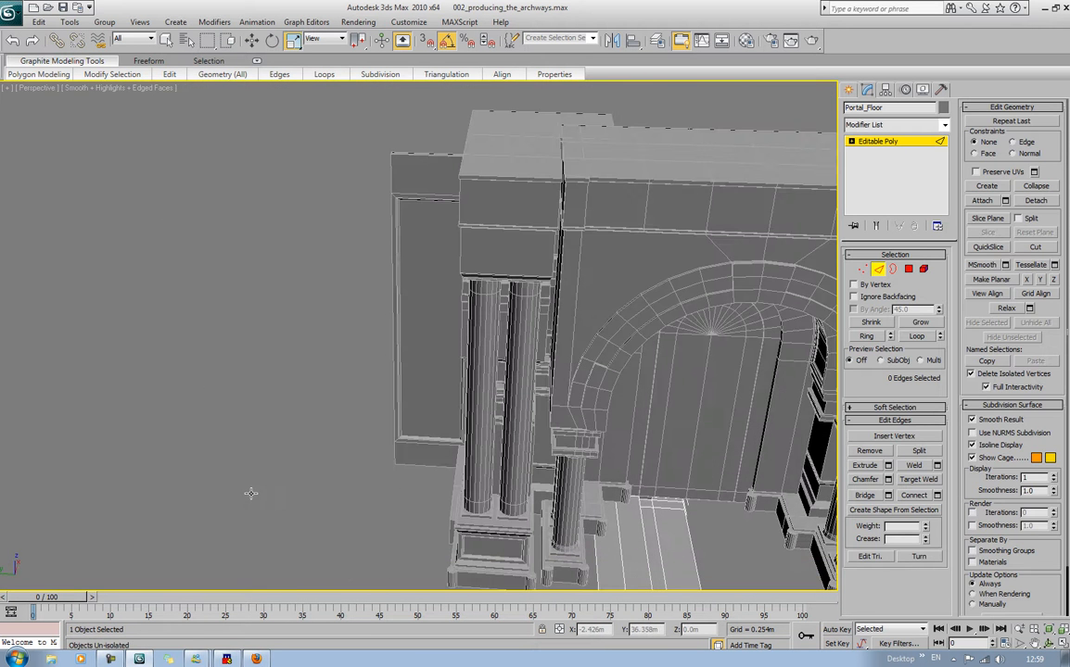
pyautogui.press('z')
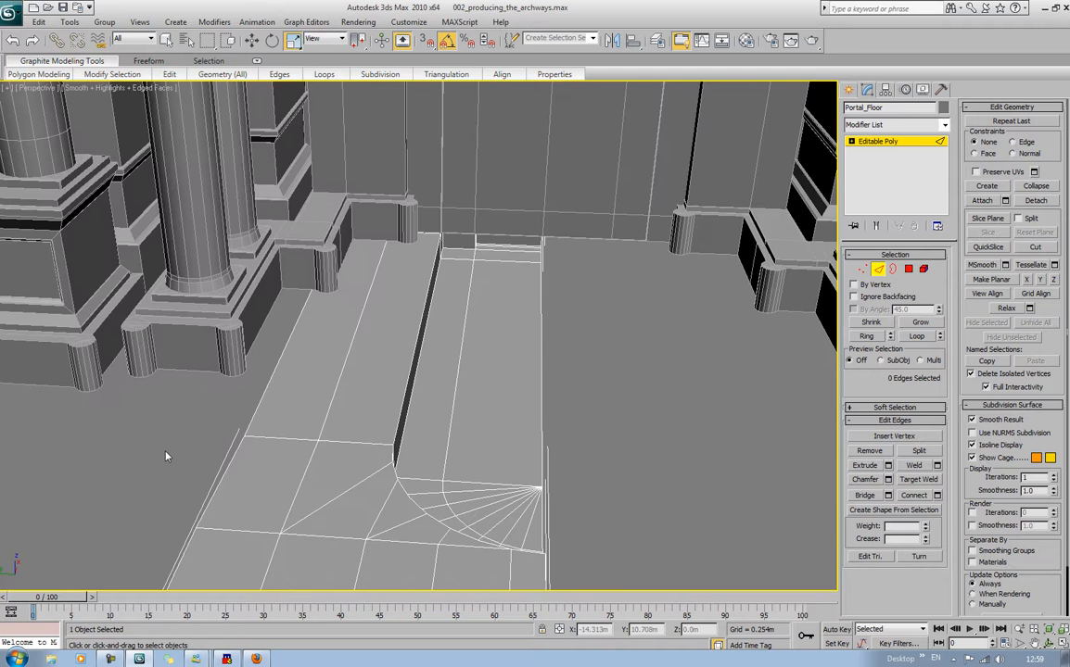
pyautogui.scroll(-4, 166, 456)
pyautogui.moveTo(167, 455)
pyautogui.keyDown('alt'); pyautogui.mouseDown(button='middle')
pyautogui.moveTo(174, 467)
pyautogui.moveTo(144, 437)
pyautogui.moveTo(179, 442)
pyautogui.mouseUp(button='middle'); pyautogui.keyUp('alt')
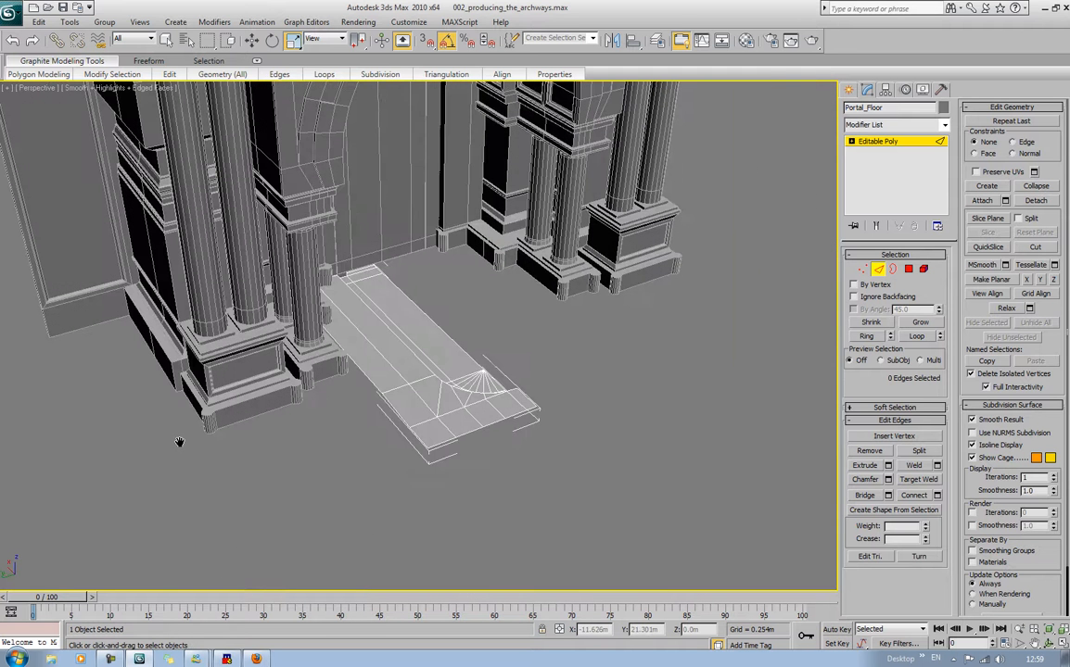
# Extrude the five outer edges of the end panel about 5.1 m outward, away from the portal
pyautogui.click(444, 444)
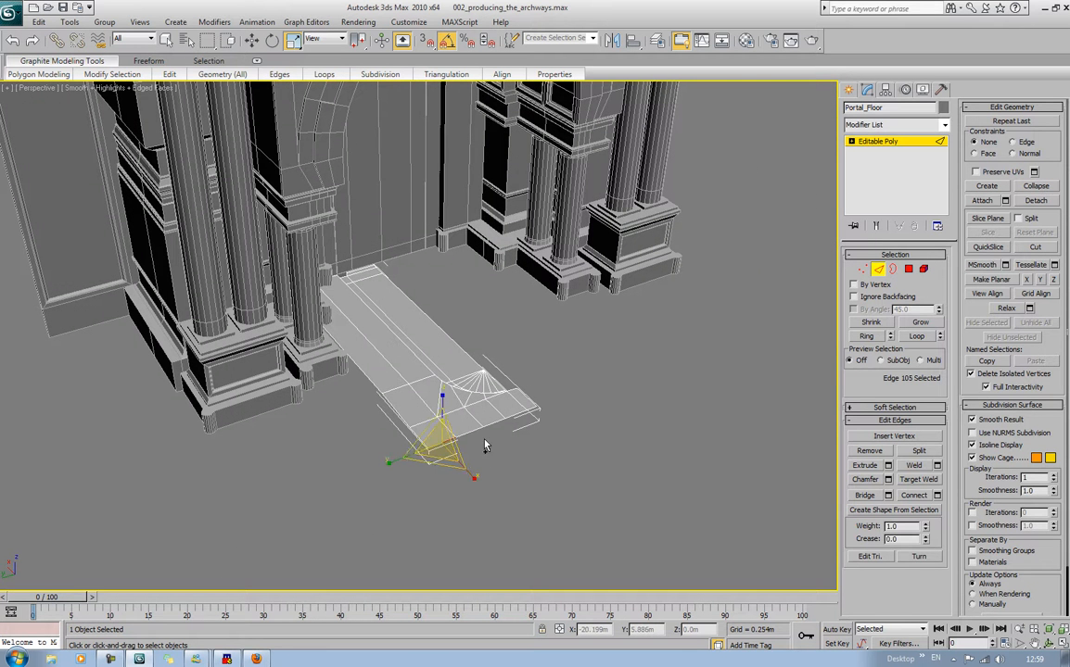
pyautogui.keyDown('ctrl'); pyautogui.click(470, 433); pyautogui.keyUp('ctrl')
pyautogui.keyDown('ctrl'); pyautogui.click(495, 427); pyautogui.keyUp('ctrl')
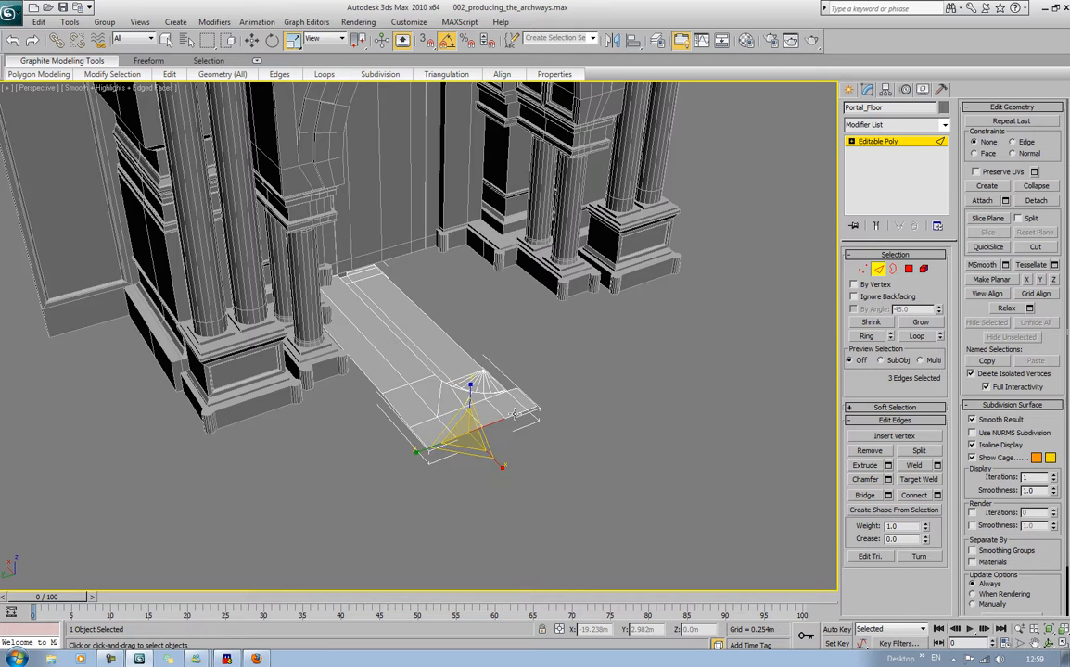
pyautogui.keyDown('ctrl'); pyautogui.click(515, 416); pyautogui.keyUp('ctrl')
pyautogui.keyDown('ctrl'); pyautogui.click(530, 409); pyautogui.keyUp('ctrl')
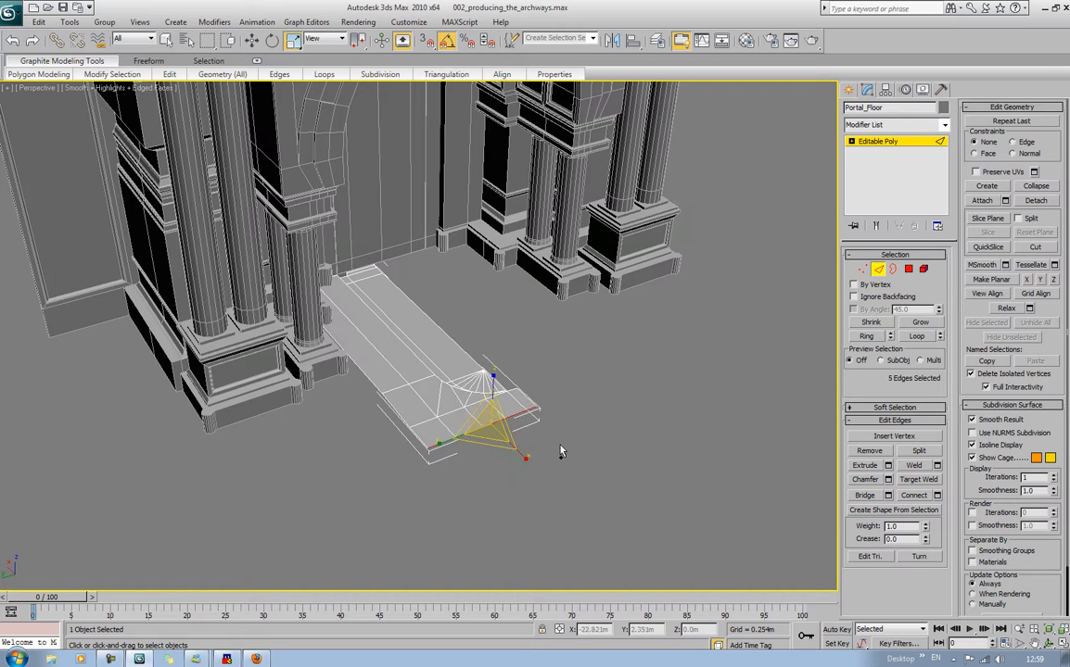
pyautogui.press('w')
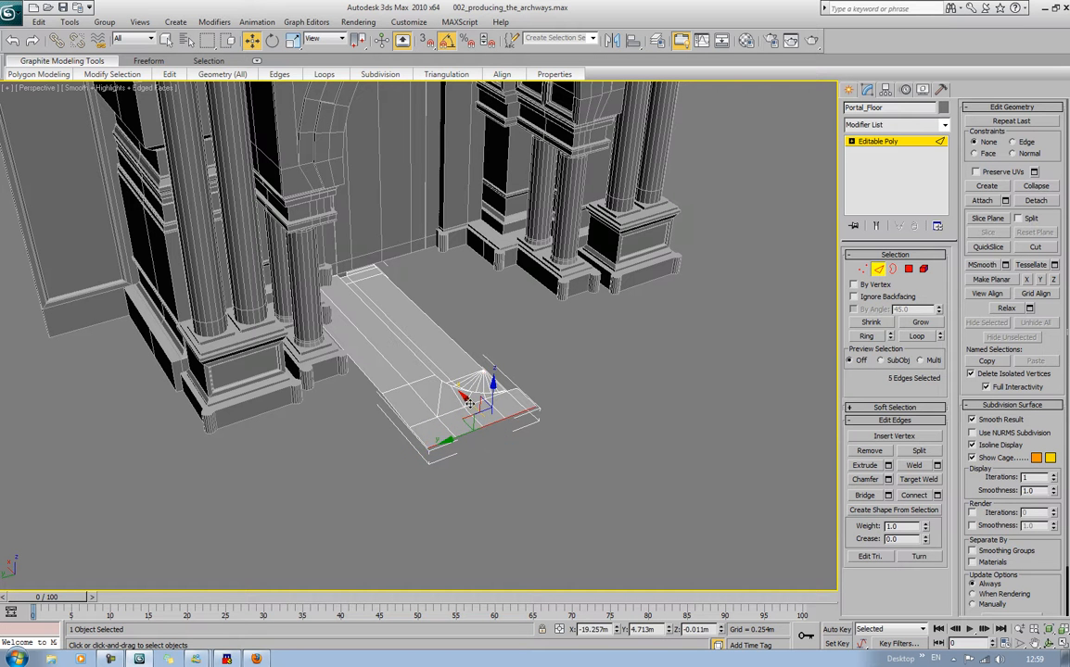
pyautogui.moveTo(461, 407); pyautogui.dragTo(507, 461)
pyautogui.keyDown('alt'); pyautogui.moveTo(494, 468); pyautogui.dragTo(464, 469, button='middle'); pyautogui.keyUp('alt')
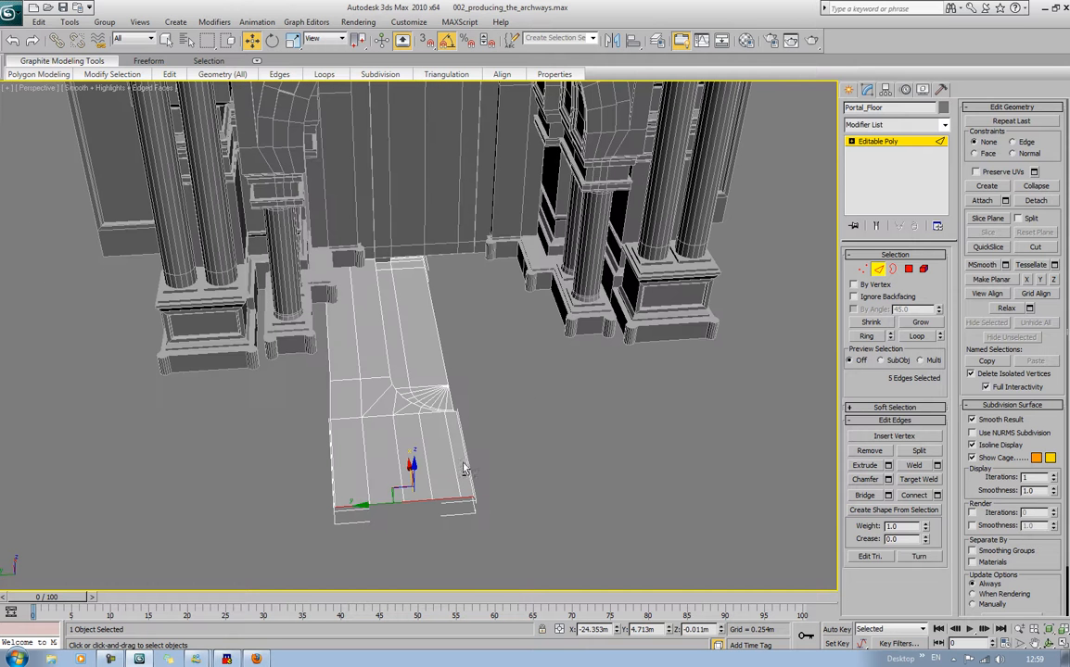
# Extend the three outer side edges of the floor sideways past the columns in two strips, about 16 m in total
pyautogui.click(329, 361)
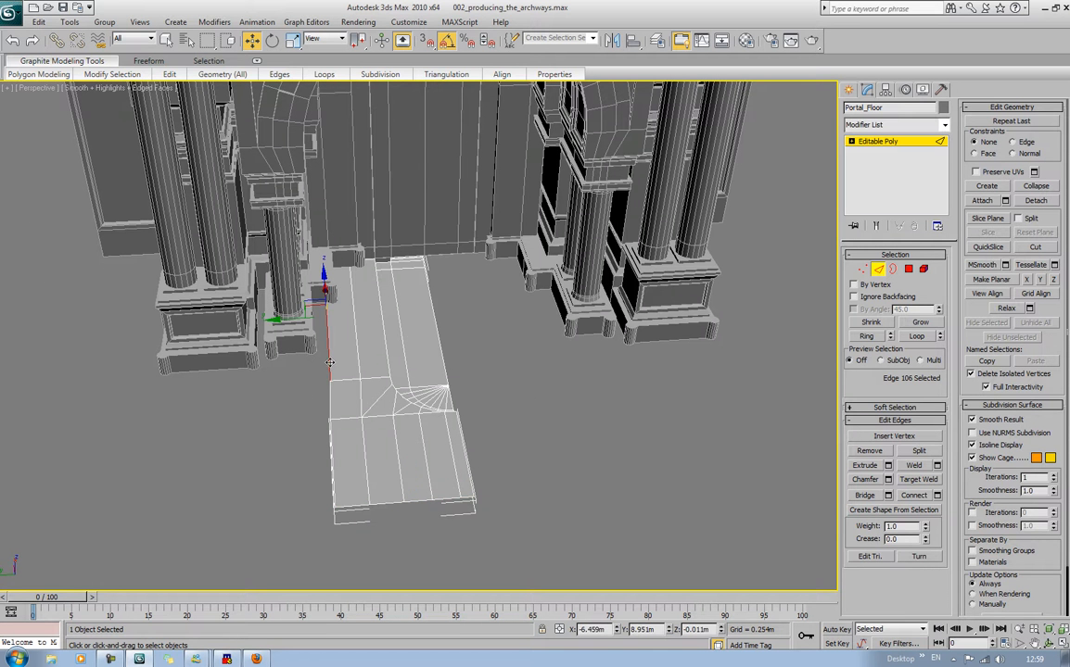
pyautogui.keyDown('ctrl'); pyautogui.click(328, 396); pyautogui.keyUp('ctrl')
pyautogui.keyDown('ctrl'); pyautogui.click(331, 446); pyautogui.keyUp('ctrl')
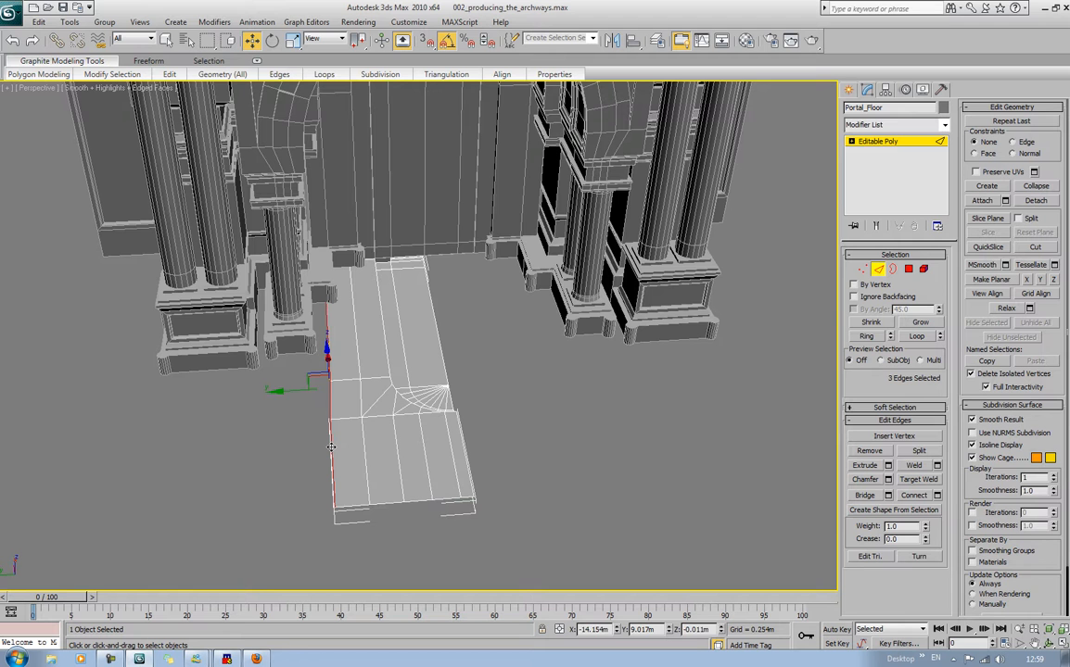
pyautogui.press('r')
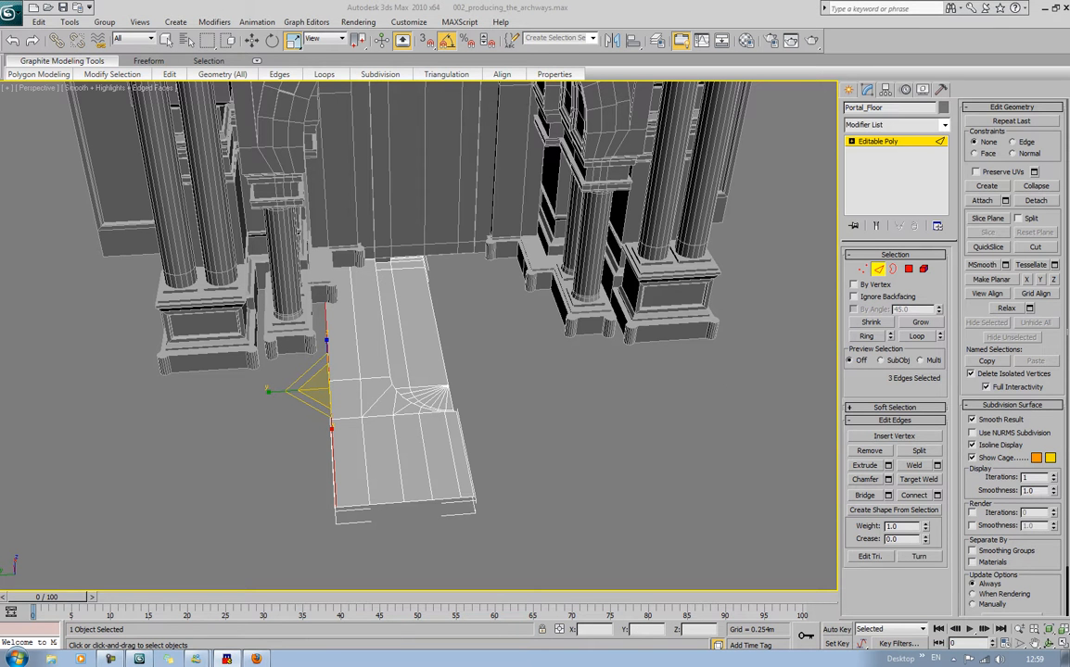
pyautogui.moveTo(198, 660)
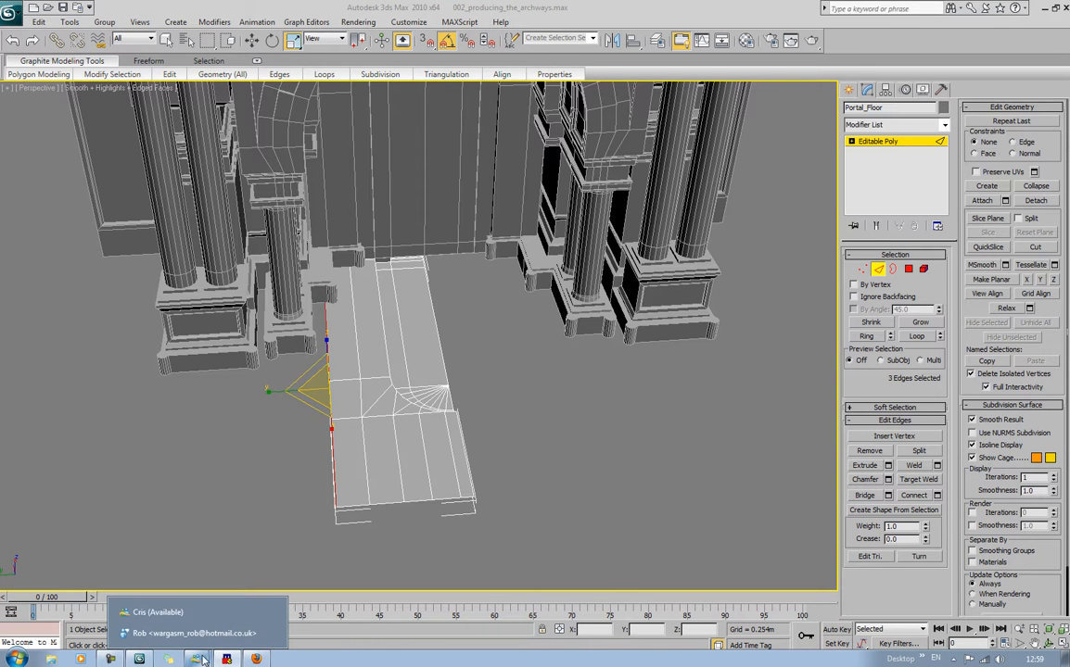
pyautogui.moveTo(258, 660)
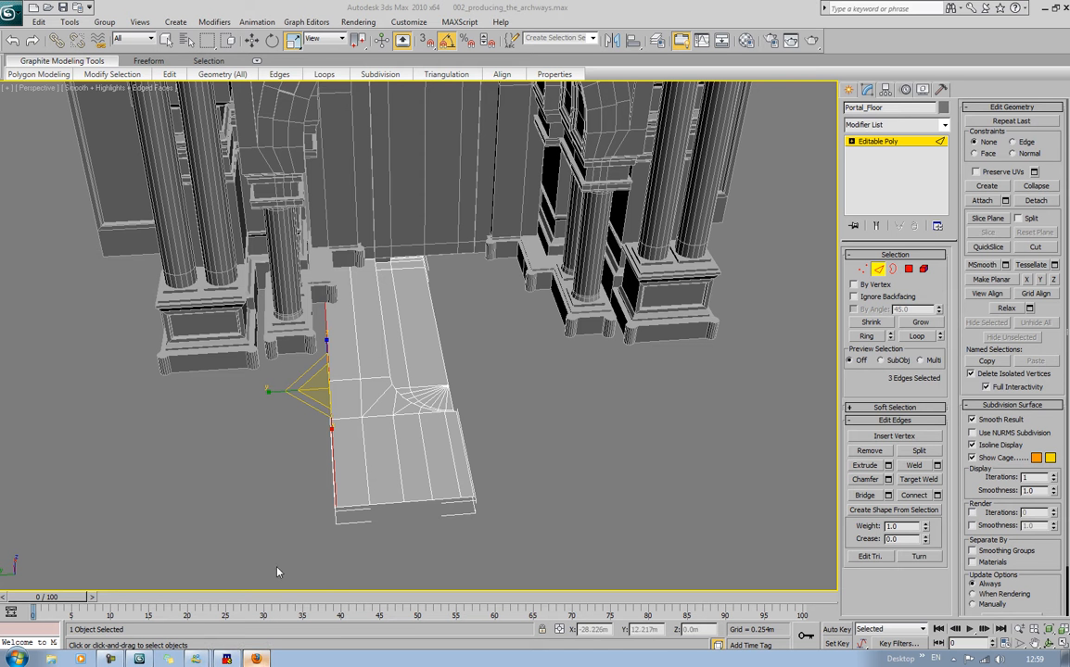
pyautogui.keyDown('alt'); pyautogui.moveTo(362, 441); pyautogui.dragTo(327, 460, button='middle'); pyautogui.keyUp('alt')
pyautogui.press('w')
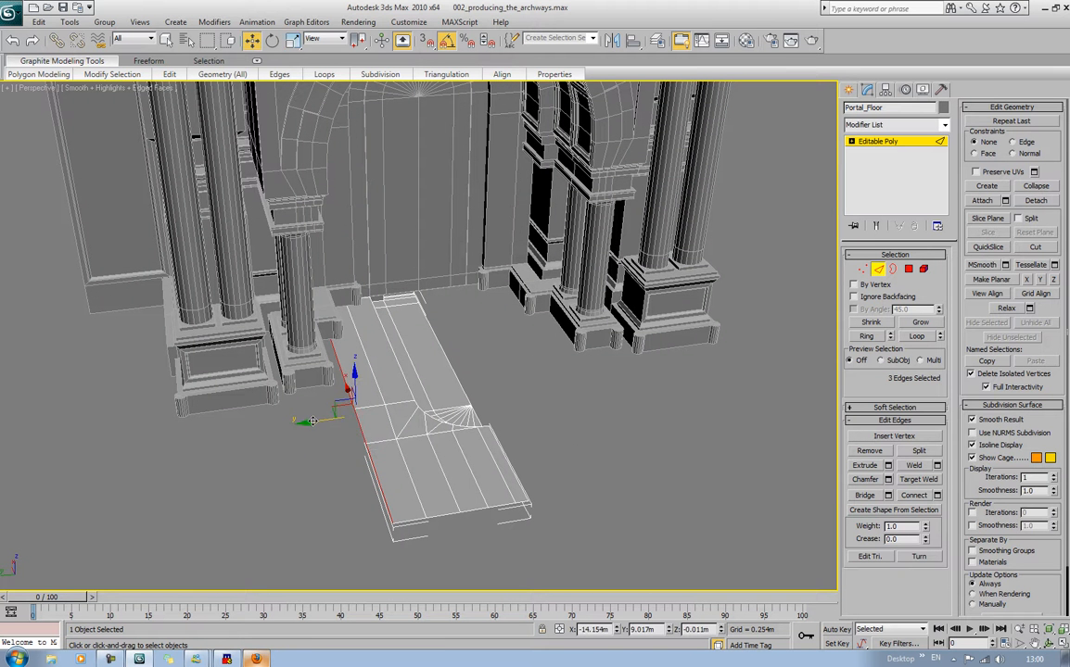
pyautogui.keyDown('shift'); pyautogui.moveTo(312, 422); pyautogui.dragTo(40, 445); pyautogui.keyUp('shift')
pyautogui.click(545, 360)
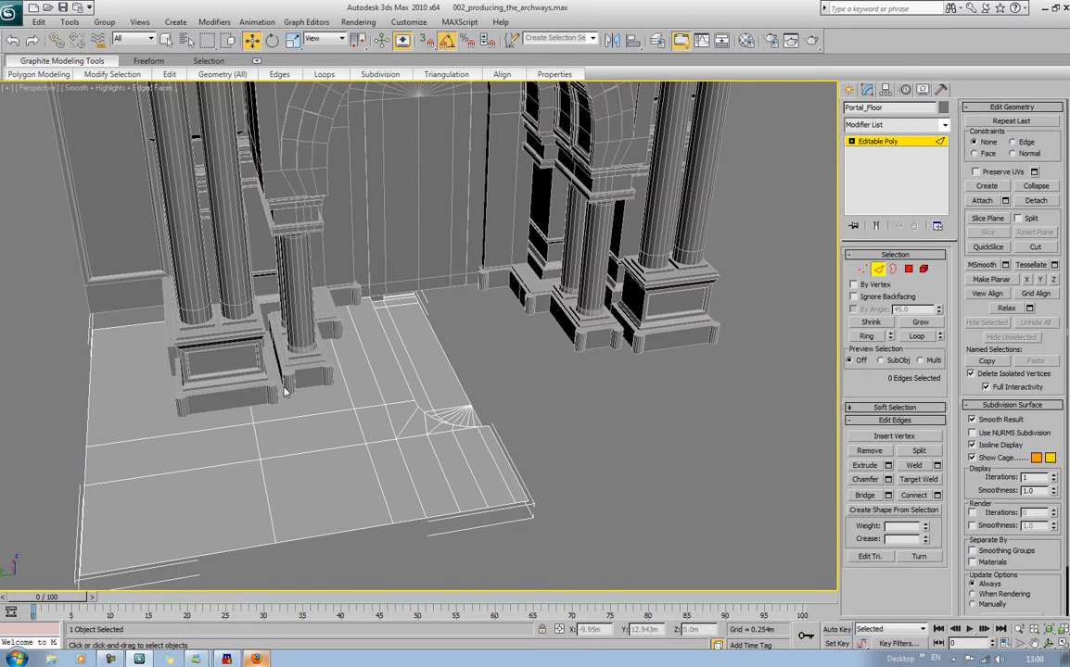
# Extend the outermost rear floor edge beyond the columns back to the portal's side wall
pyautogui.keyDown('alt'); pyautogui.moveTo(286, 393); pyautogui.dragTo(381, 219, button='middle'); pyautogui.keyUp('alt')
pyautogui.click(382, 218)
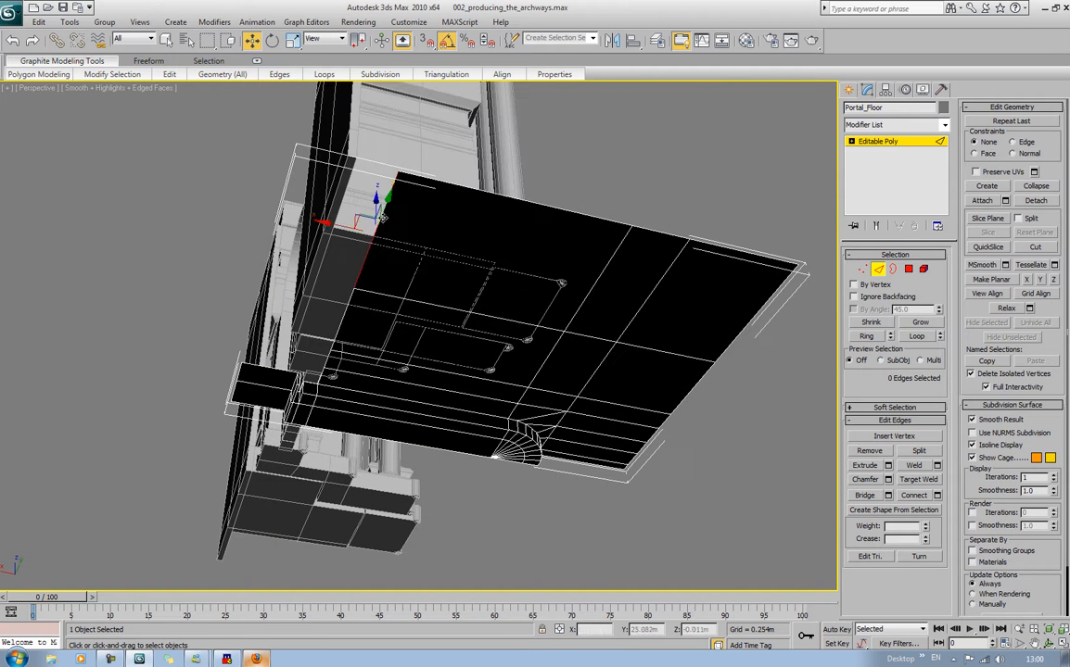
pyautogui.moveTo(327, 225); pyautogui.dragTo(248, 214)
pyautogui.moveTo(569, 221); pyautogui.dragTo(234, 295, button='middle')
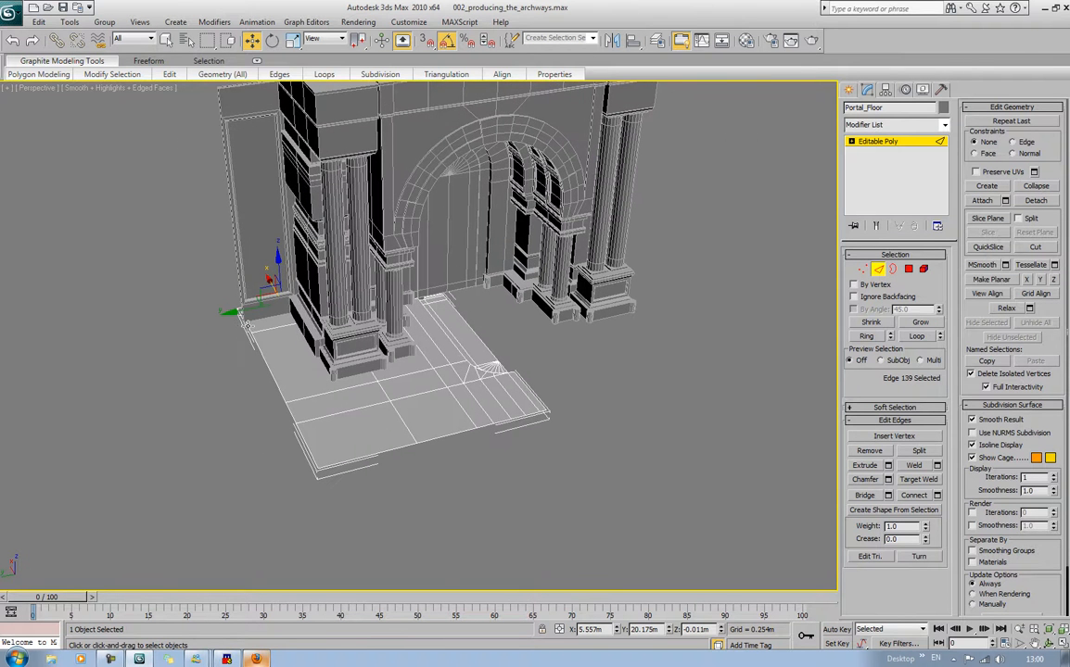
# Extrude the four outer side edges of the floor outward by 1.431 m as a narrow strip
pyautogui.click(246, 324)
pyautogui.keyDown('ctrl'); pyautogui.click(264, 363); pyautogui.keyUp('ctrl')
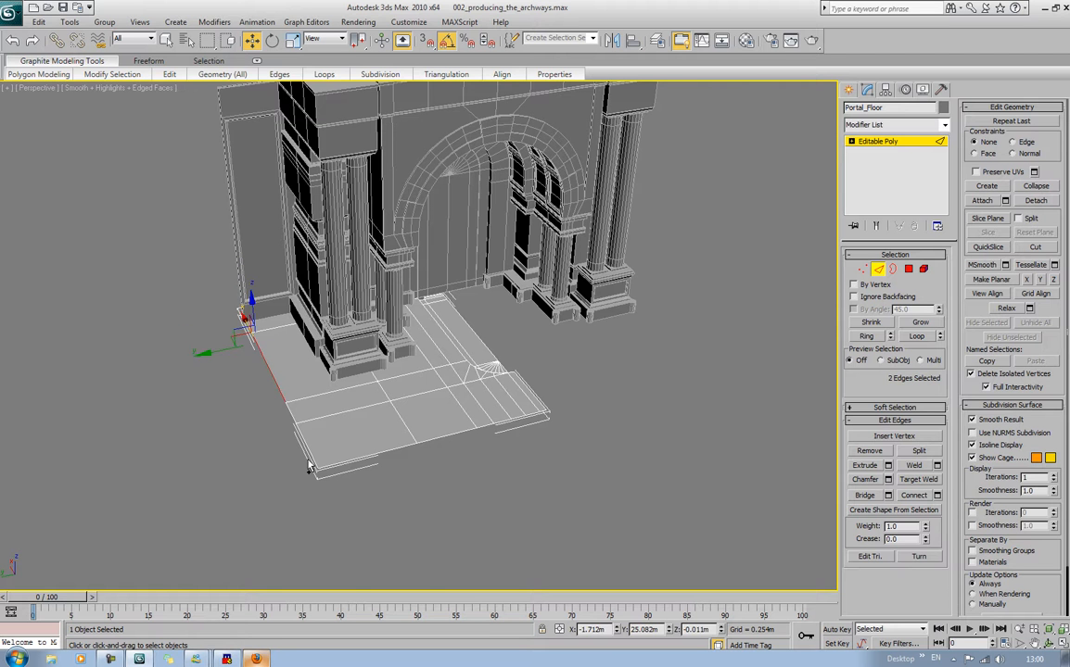
pyautogui.keyDown('ctrl'); pyautogui.click(305, 445); pyautogui.keyUp('ctrl')
pyautogui.keyDown('ctrl'); pyautogui.click(292, 415); pyautogui.keyUp('ctrl')
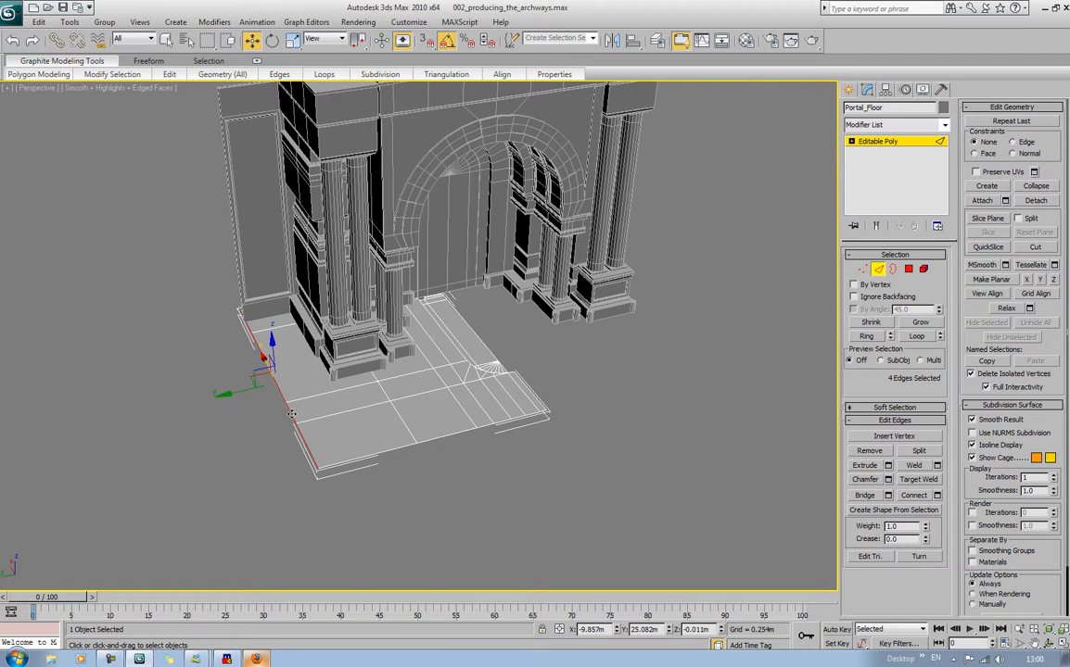
pyautogui.moveTo(227, 394); pyautogui.dragTo(216, 394)
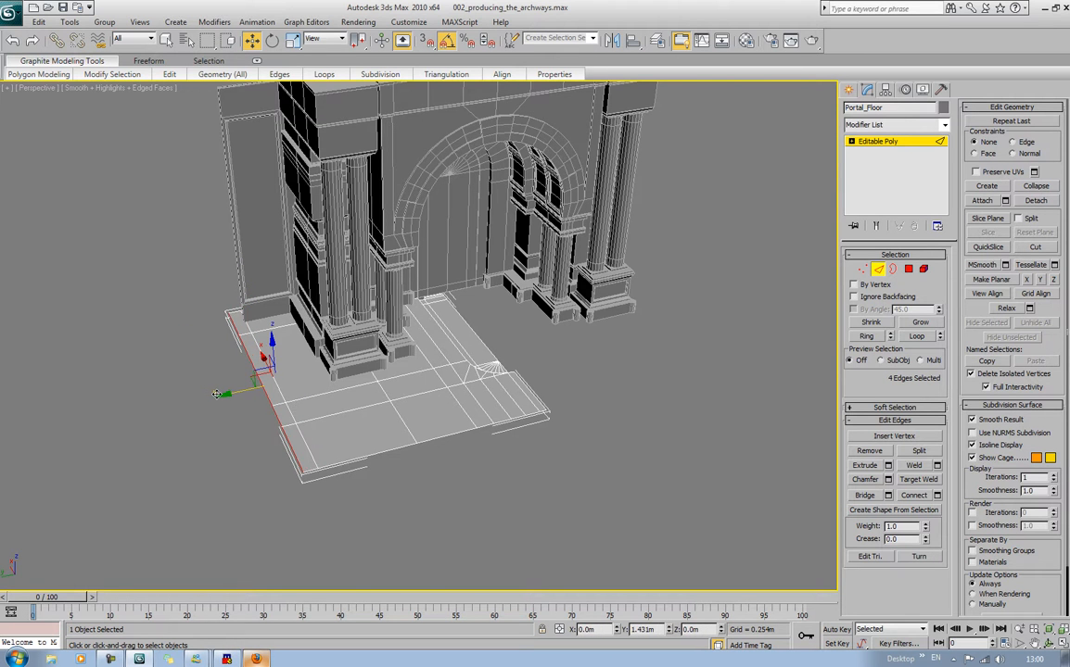
# Extrude all eight front edges of the floor about 19.5 m forward, away from the portal
pyautogui.keyDown('alt'); pyautogui.moveTo(216, 394); pyautogui.dragTo(447, 429, button='middle'); pyautogui.keyUp('alt')
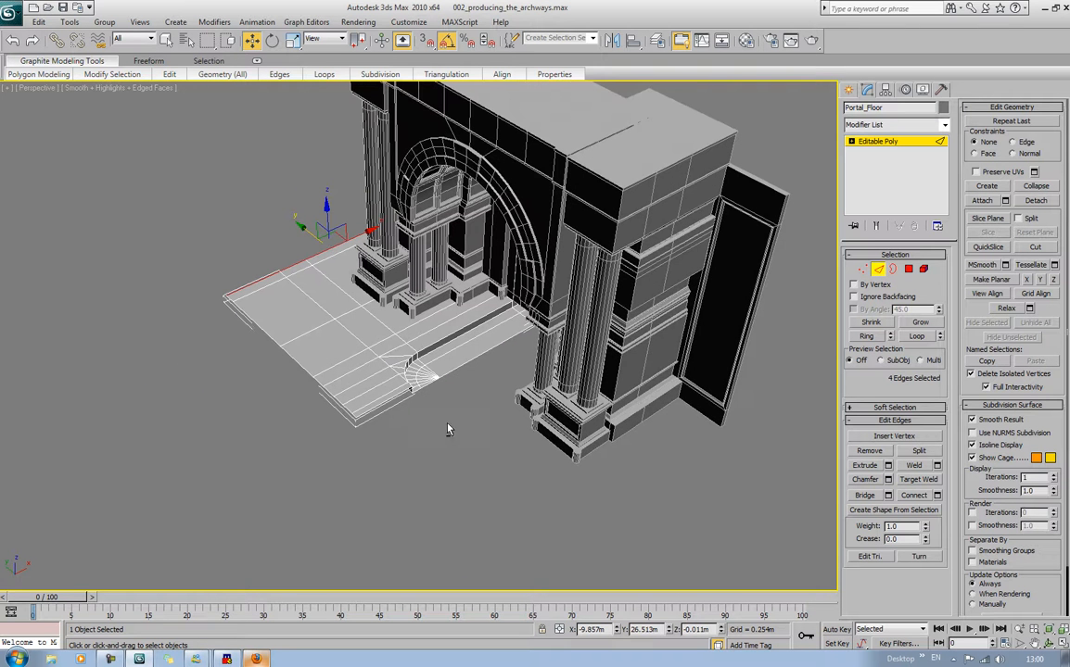
pyautogui.click(240, 355)
pyautogui.click(227, 296)
pyautogui.keyDown('ctrl'); pyautogui.click(256, 323); pyautogui.keyUp('ctrl')
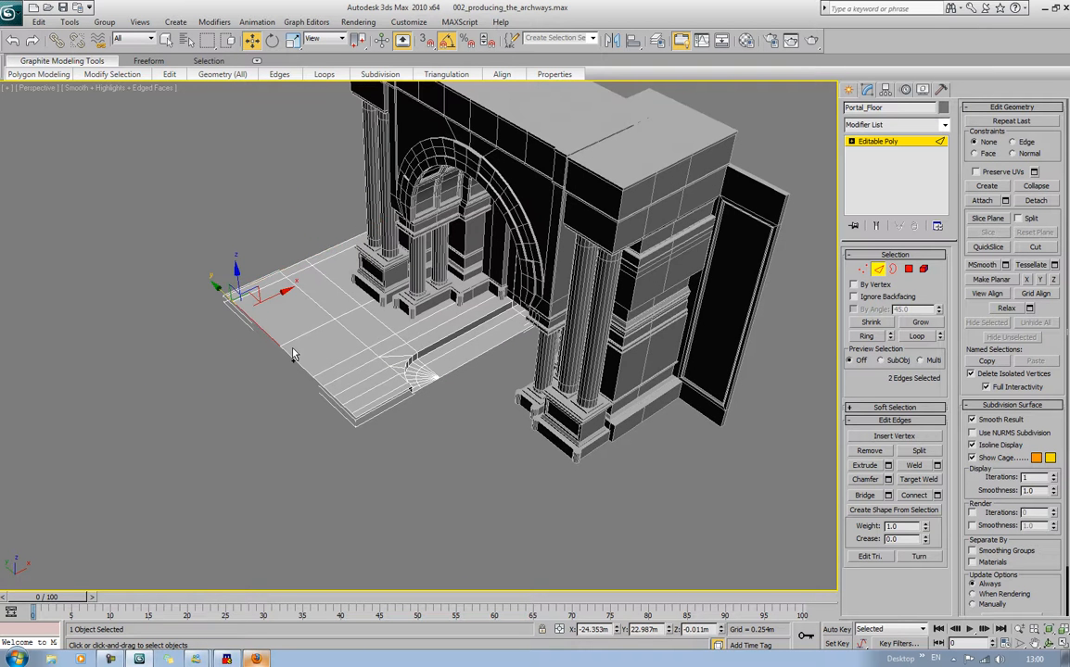
pyautogui.keyDown('ctrl'); pyautogui.click(299, 361); pyautogui.keyUp('ctrl')
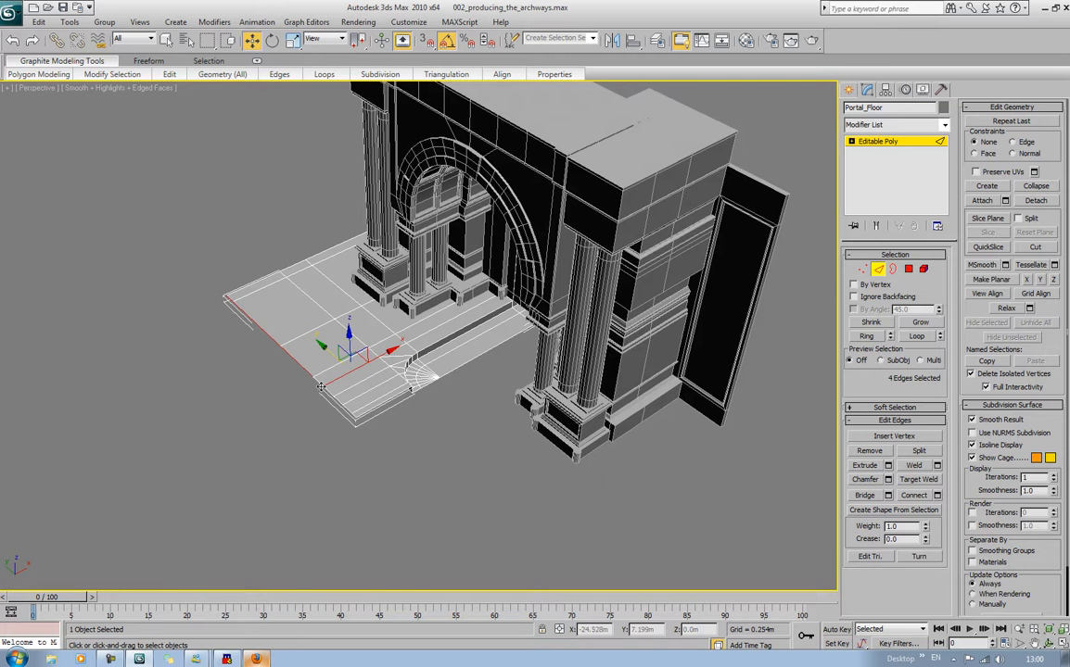
pyautogui.hotkey('ctrl', 'z')
pyautogui.keyDown('ctrl'); pyautogui.click(321, 387); pyautogui.keyUp('ctrl')
pyautogui.keyDown('ctrl'); pyautogui.click(329, 395); pyautogui.keyUp('ctrl')
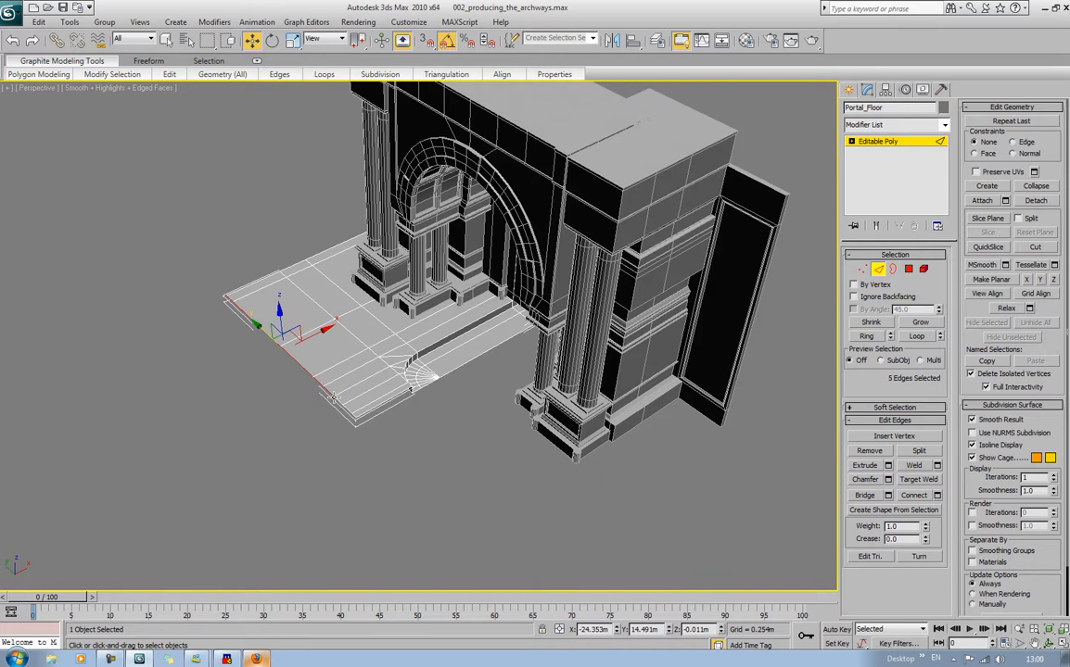
pyautogui.keyDown('ctrl'); pyautogui.click(341, 403); pyautogui.keyUp('ctrl')
pyautogui.keyDown('ctrl'); pyautogui.click(348, 410); pyautogui.keyUp('ctrl')
pyautogui.moveTo(406, 451); pyautogui.dragTo(470, 384, button='middle')
pyautogui.scroll(5, 411, 427)
pyautogui.keyDown('ctrl'); pyautogui.click(338, 418); pyautogui.keyUp('ctrl')
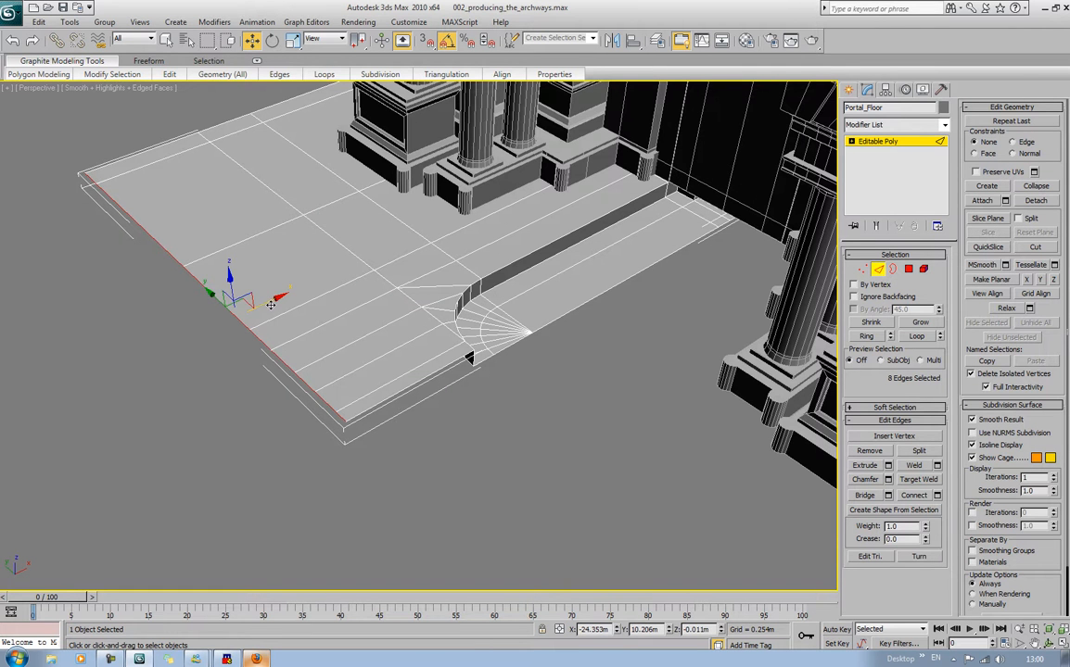
pyautogui.moveTo(271, 304); pyautogui.dragTo(2, 411)
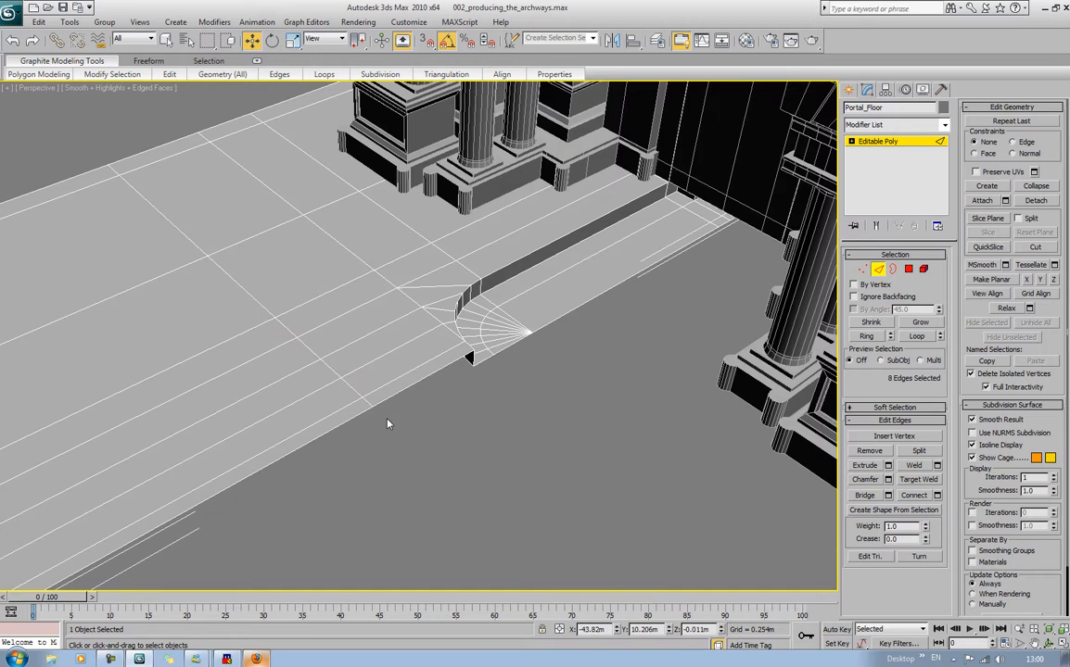
# Delete the narrow strip along the floor's outer side by removing its five outer edges
pyautogui.scroll(-6, 503, 370)
pyautogui.keyDown('alt'); pyautogui.moveTo(504, 370); pyautogui.dragTo(318, 279, button='middle'); pyautogui.keyUp('alt')
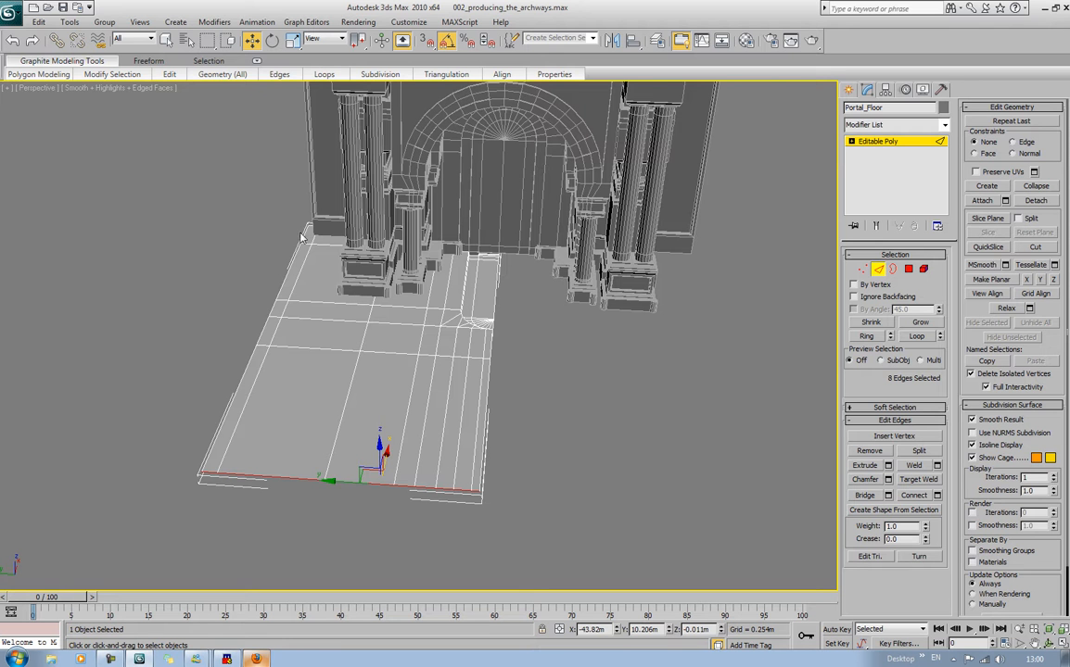
pyautogui.click(301, 237)
pyautogui.keyDown('ctrl'); pyautogui.click(291, 257); pyautogui.keyUp('ctrl')
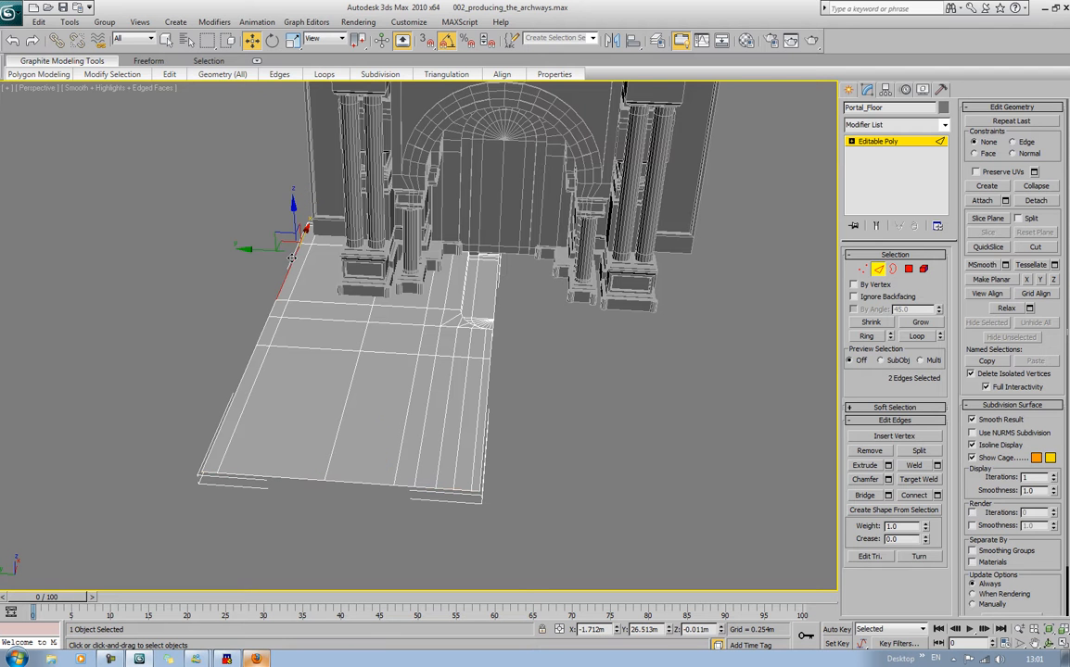
pyautogui.keyDown('ctrl'); pyautogui.click(274, 306); pyautogui.keyUp('ctrl')
pyautogui.keyDown('ctrl'); pyautogui.click(250, 357); pyautogui.keyUp('ctrl')
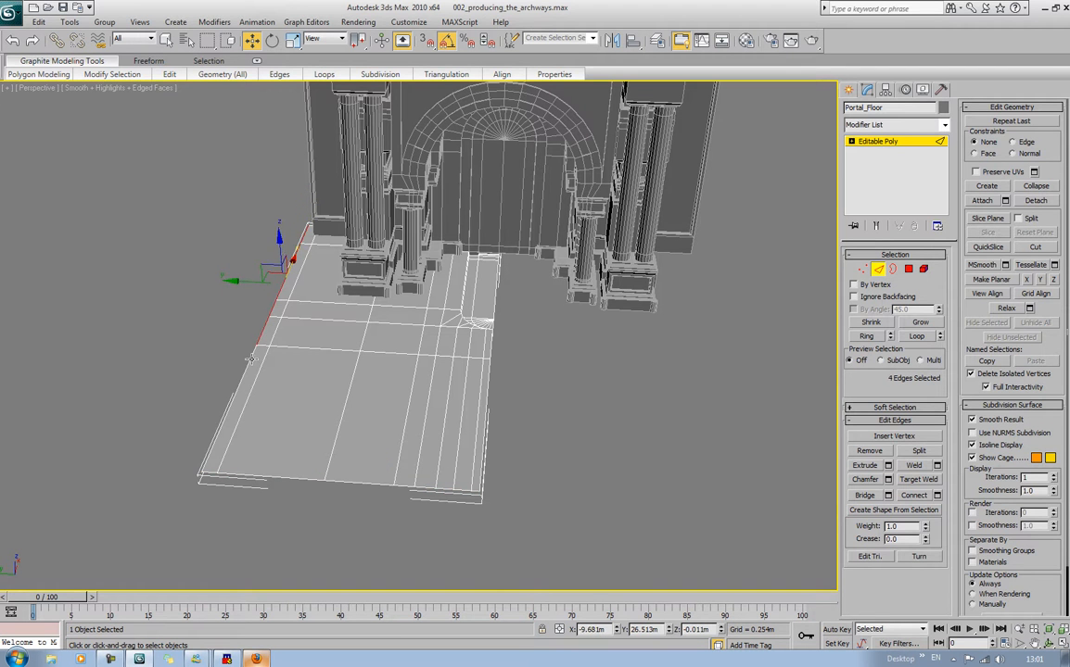
pyautogui.keyDown('ctrl'); pyautogui.click(241, 372); pyautogui.keyUp('ctrl')
pyautogui.press('Delete')
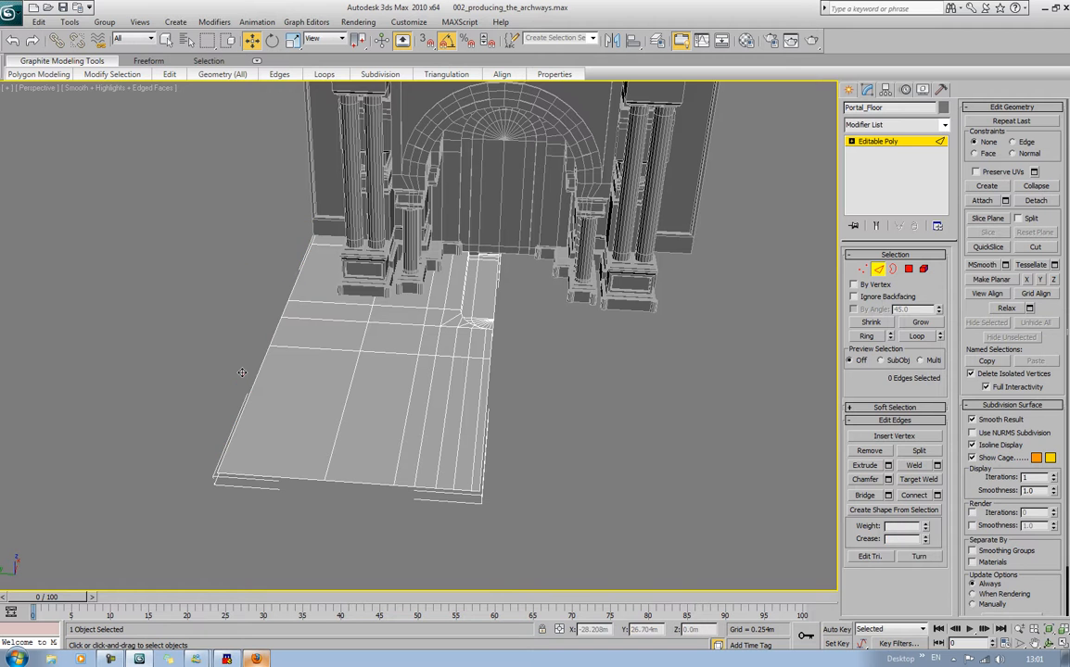
# Extrude the five outer side edges of the floor upward to about 30.9 m as a side wall
pyautogui.click(254, 389)
pyautogui.keyDown('ctrl'); pyautogui.click(269, 332); pyautogui.keyUp('ctrl')
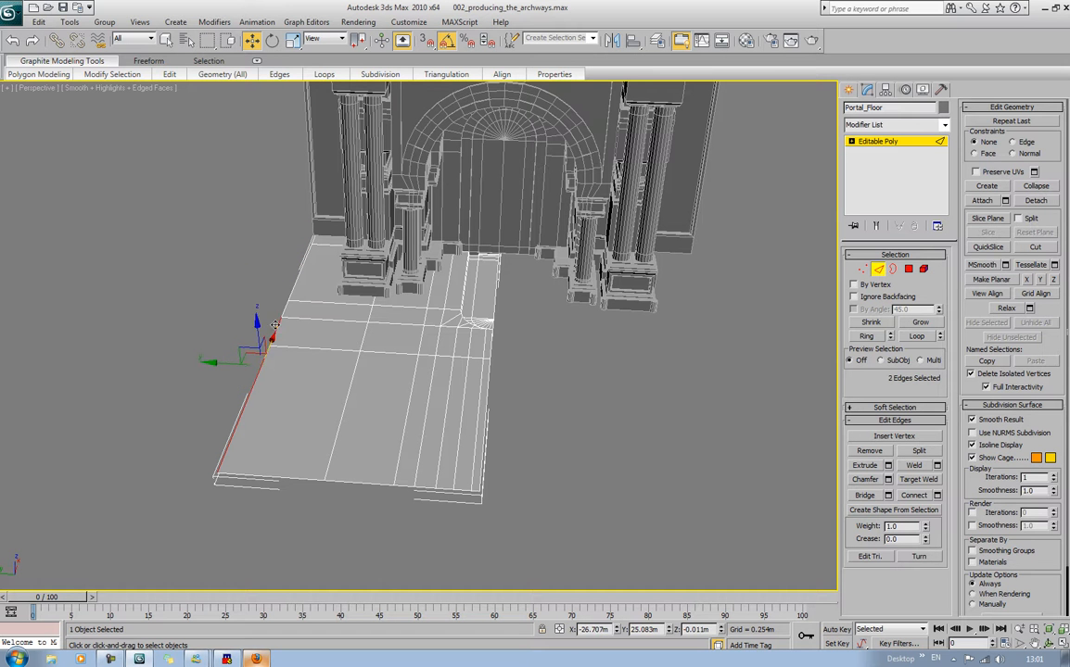
pyautogui.keyDown('ctrl'); pyautogui.click(280, 310); pyautogui.keyUp('ctrl')
pyautogui.keyDown('ctrl'); pyautogui.click(290, 289); pyautogui.keyUp('ctrl')
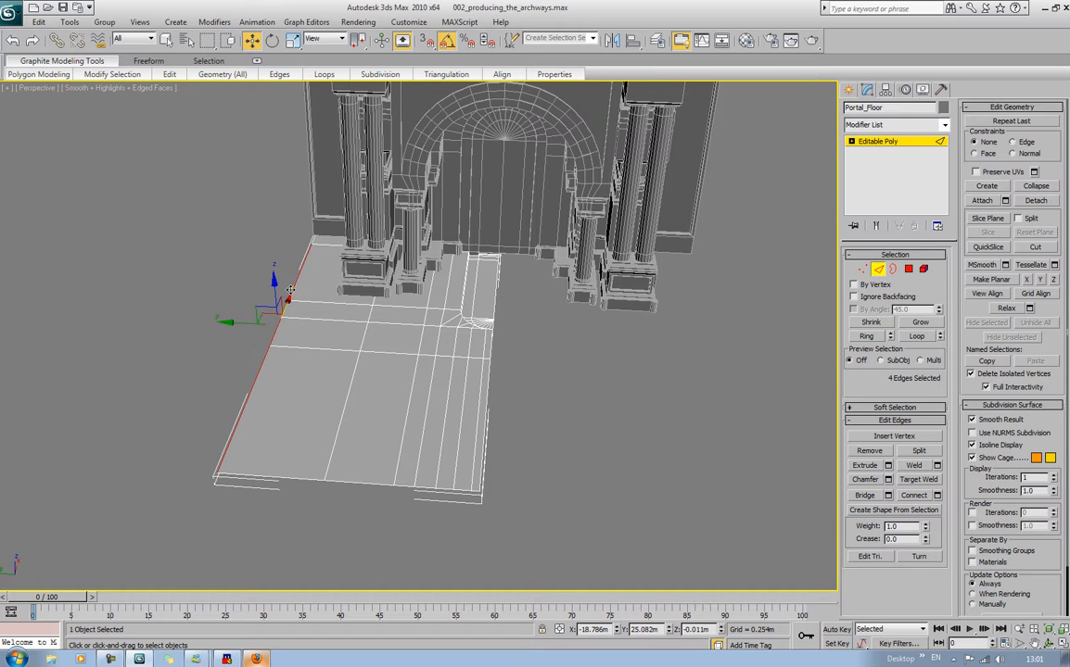
pyautogui.keyDown('ctrl'); pyautogui.click(312, 243); pyautogui.keyUp('ctrl')
pyautogui.keyDown('alt'); pyautogui.moveTo(342, 248); pyautogui.dragTo(358, 364, button='middle'); pyautogui.keyUp('alt')
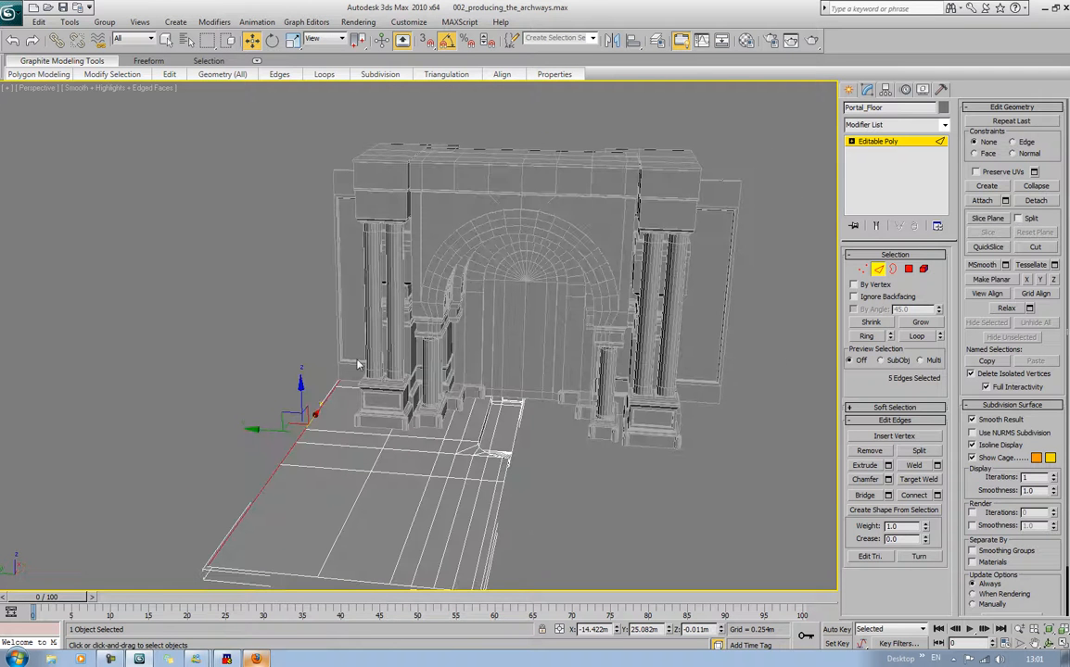
pyautogui.keyDown('shift'); pyautogui.moveTo(299, 404); pyautogui.dragTo(316, 129); pyautogui.keyUp('shift')
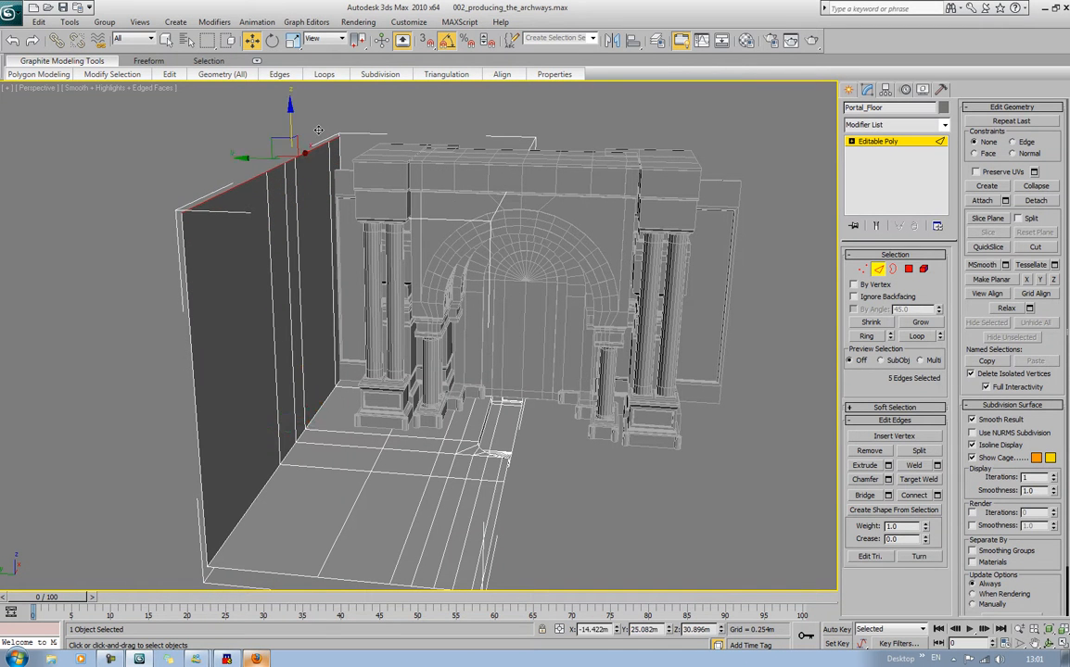
# Raise the side wall's top edges to Z 30.939 m and extrude them about 23.7 m inward over the floor as a ceiling
pyautogui.keyDown('alt'); pyautogui.moveTo(432, 212); pyautogui.dragTo(421, 232, button='middle'); pyautogui.keyUp('alt')
pyautogui.press('l')
pyautogui.press('z')
pyautogui.scroll(-5, 440, 245)
pyautogui.moveTo(523, 285); pyautogui.dragTo(400, 252, button='middle')
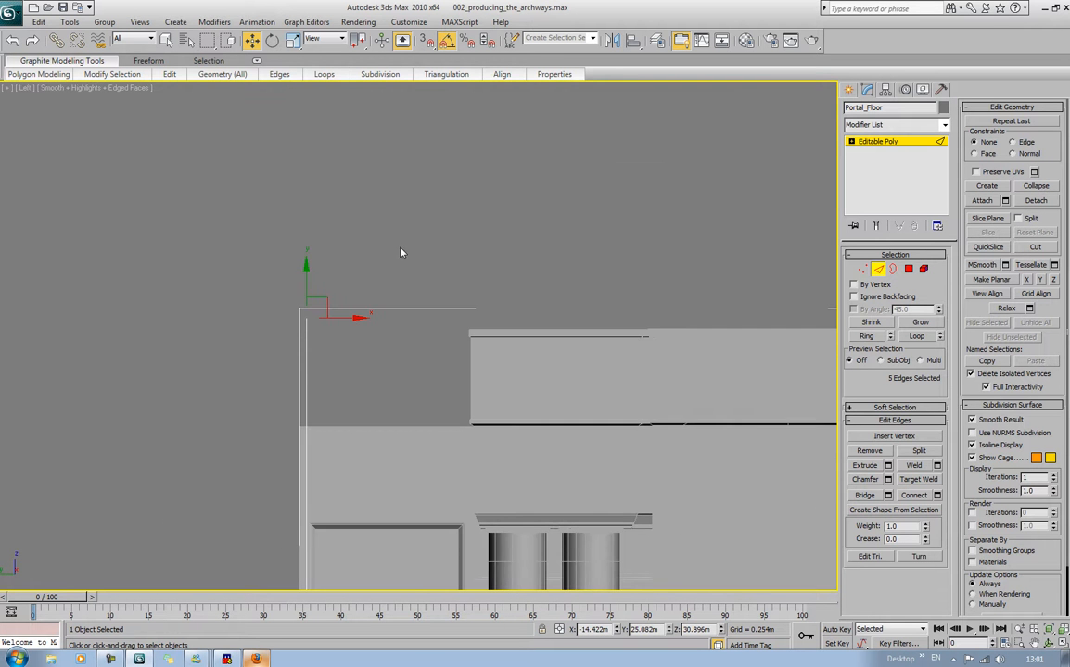
pyautogui.moveTo(308, 288); pyautogui.dragTo(308, 286)
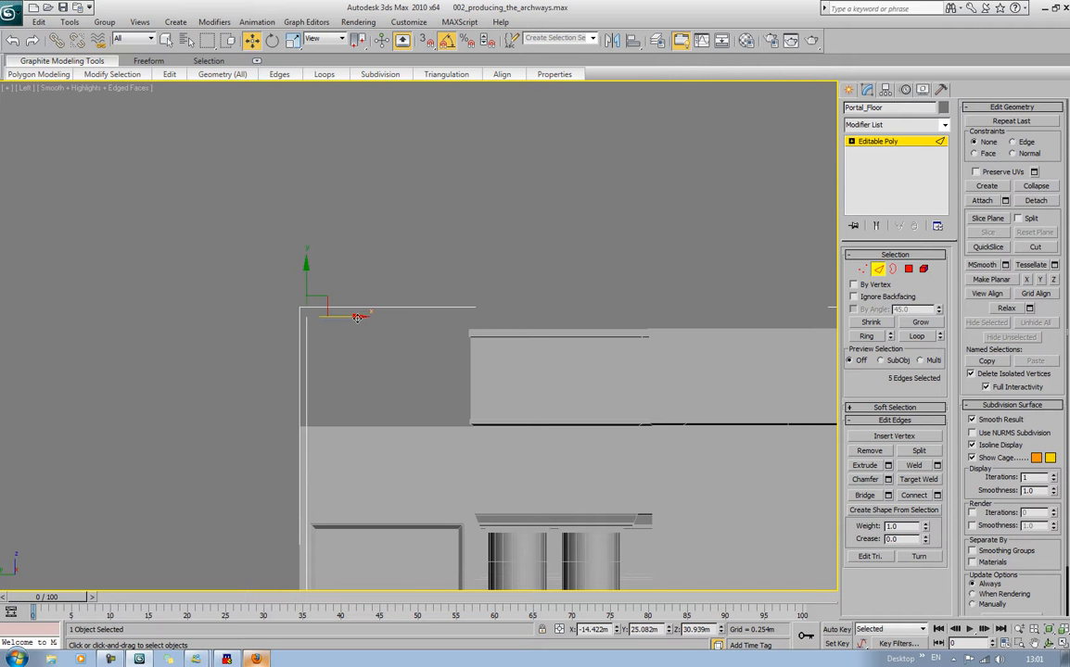
pyautogui.moveTo(357, 317); pyautogui.dragTo(775, 327)
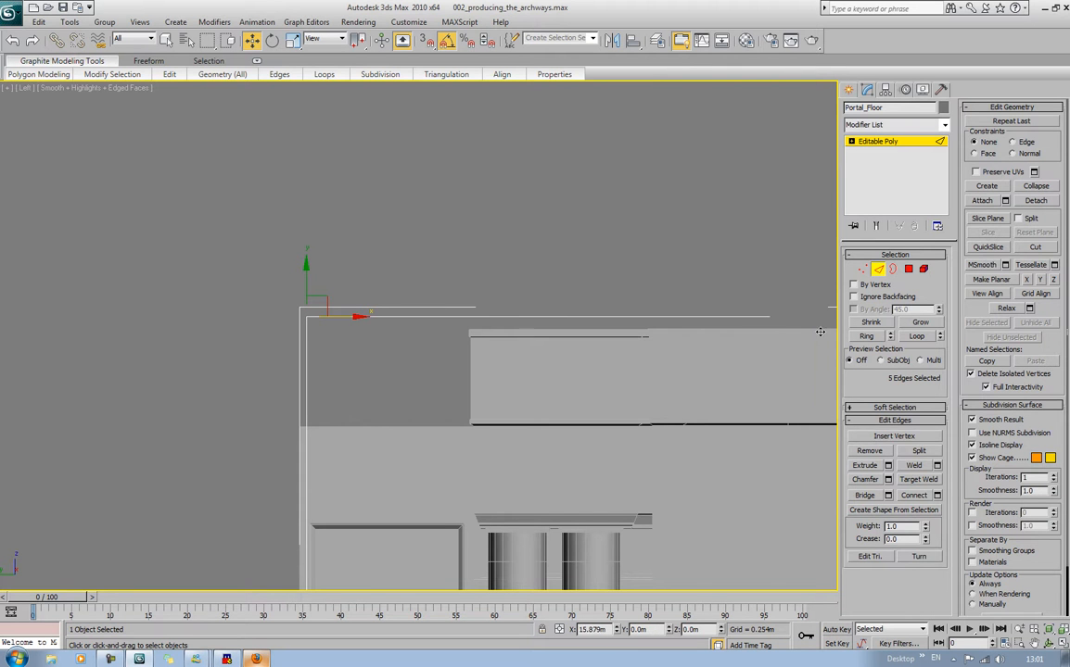
pyautogui.moveTo(862, 339); pyautogui.dragTo(910, 341)
pyautogui.moveTo(764, 345); pyautogui.dragTo(379, 344, button='middle')
pyautogui.moveTo(511, 315); pyautogui.dragTo(538, 314)
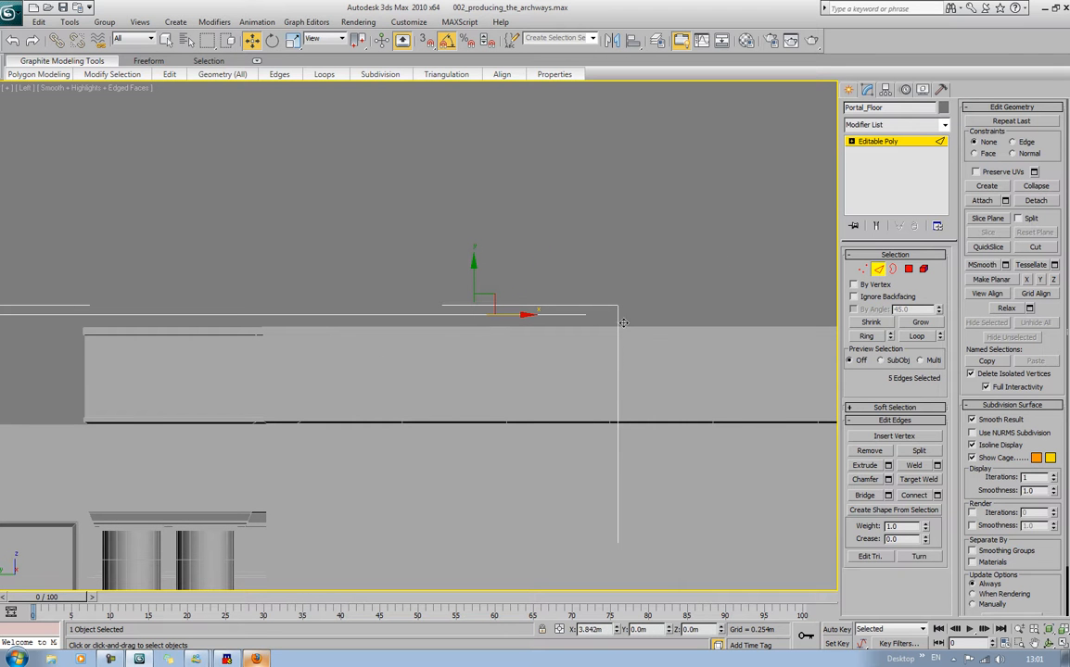
pyautogui.moveTo(647, 332); pyautogui.dragTo(647, 335)
pyautogui.moveTo(400, 339); pyautogui.dragTo(575, 341, button='middle')
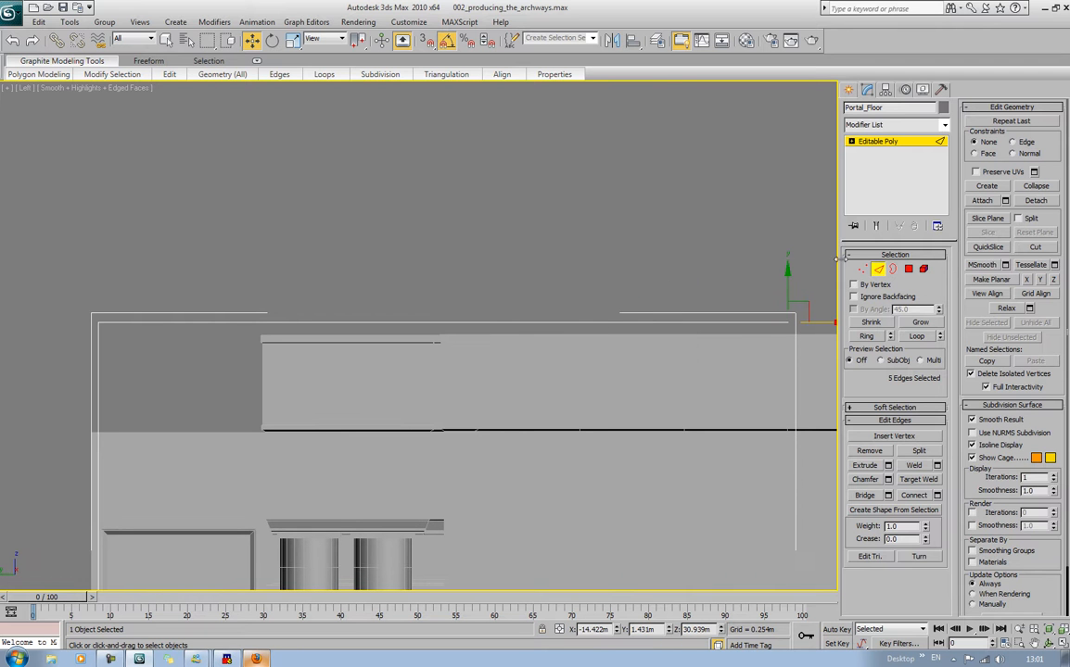
# Lower all vertices along the top of the side wall and ceiling to Z 30.546 m, level with the portal's top
pyautogui.click(873, 271)
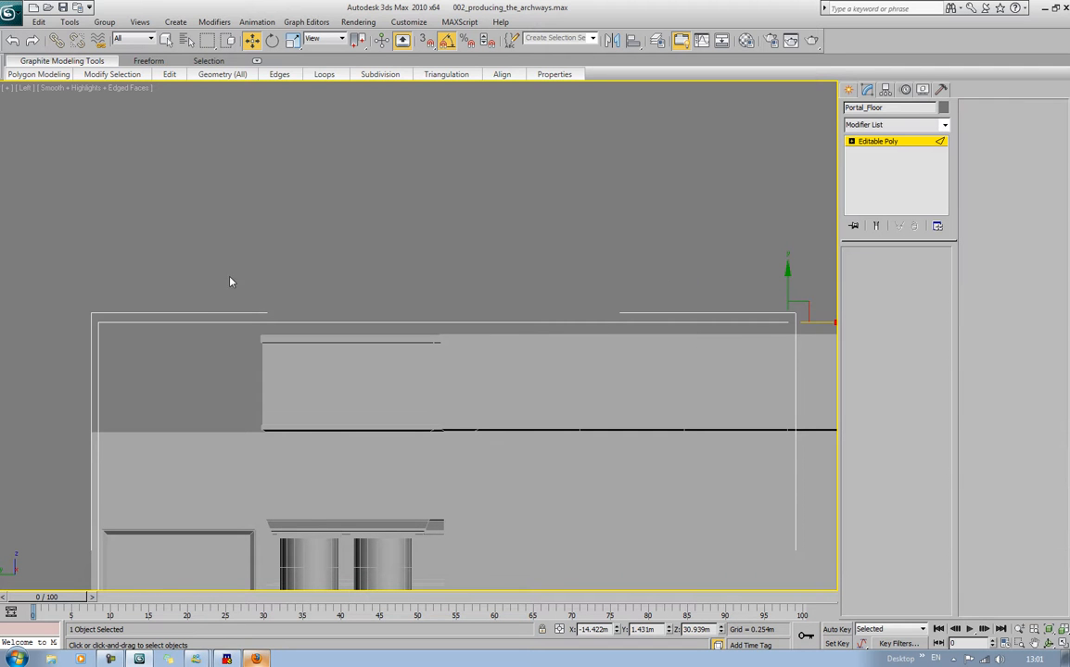
pyautogui.press('1')
pyautogui.moveTo(64, 306); pyautogui.dragTo(808, 343)
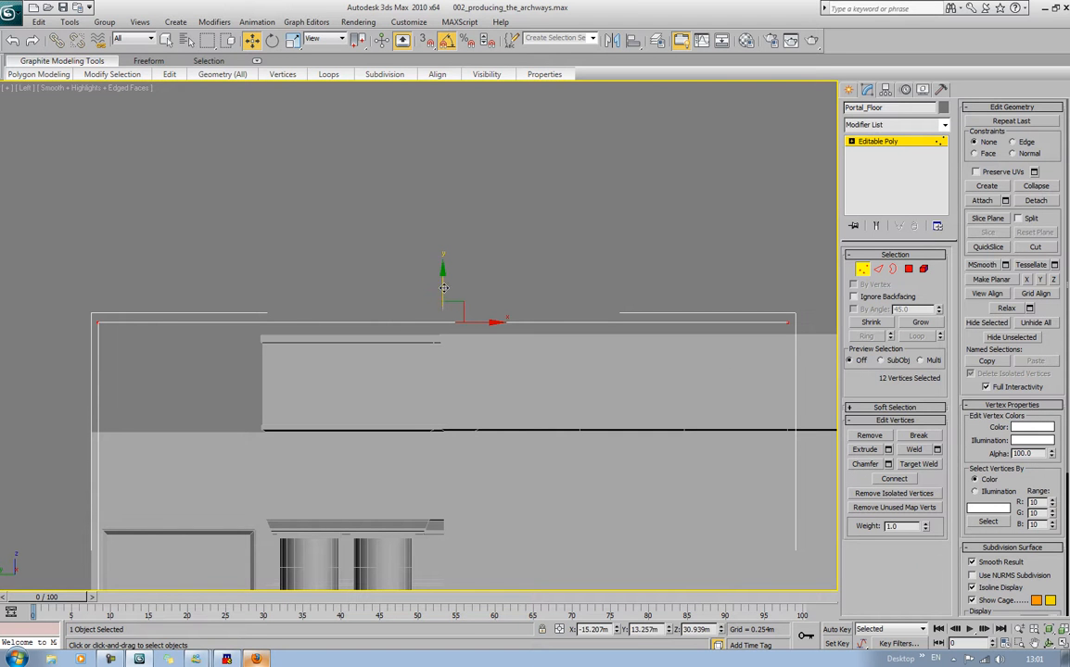
pyautogui.moveTo(443, 287); pyautogui.dragTo(447, 300)
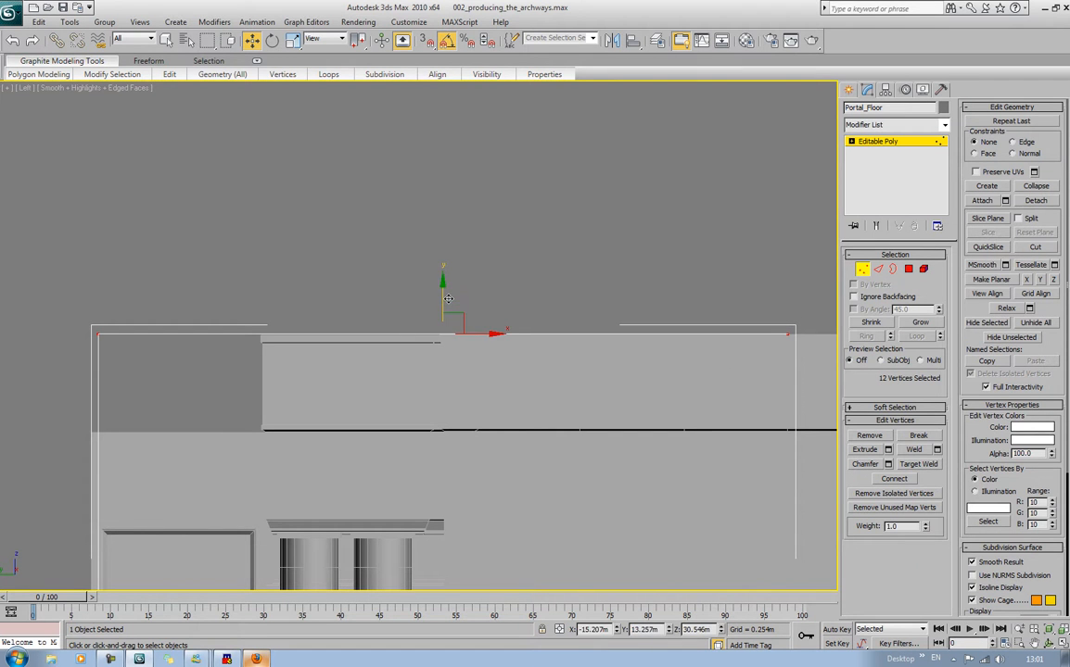
# Delete all the ceiling polygons above the floor, keeping the side wall
pyautogui.press('p')
pyautogui.scroll(-4, 448, 298)
pyautogui.moveTo(414, 393)
pyautogui.mouseDown(button='middle')
pyautogui.moveTo(408, 348)
pyautogui.moveTo(361, 380)
pyautogui.moveTo(397, 298)
pyautogui.moveTo(439, 351)
pyautogui.moveTo(411, 299)
pyautogui.moveTo(418, 332)
pyautogui.moveTo(461, 348)
pyautogui.moveTo(469, 339)
pyautogui.mouseUp(button='middle')
pyautogui.scroll(-5, 464, 348)
pyautogui.click(906, 271)
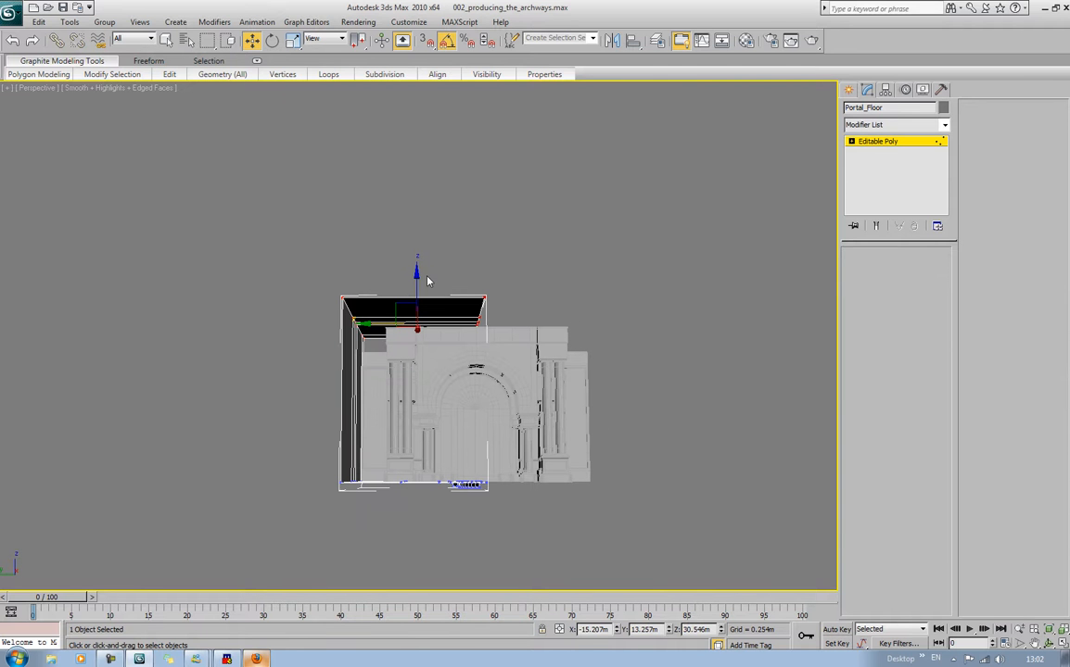
pyautogui.click(498, 308)
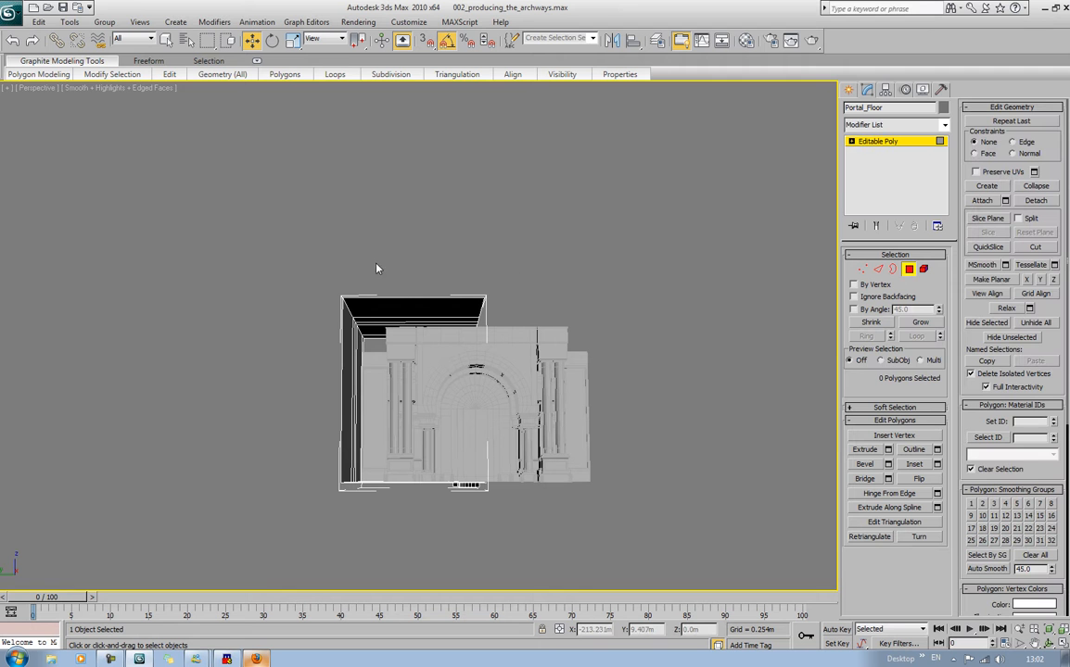
pyautogui.click(400, 312)
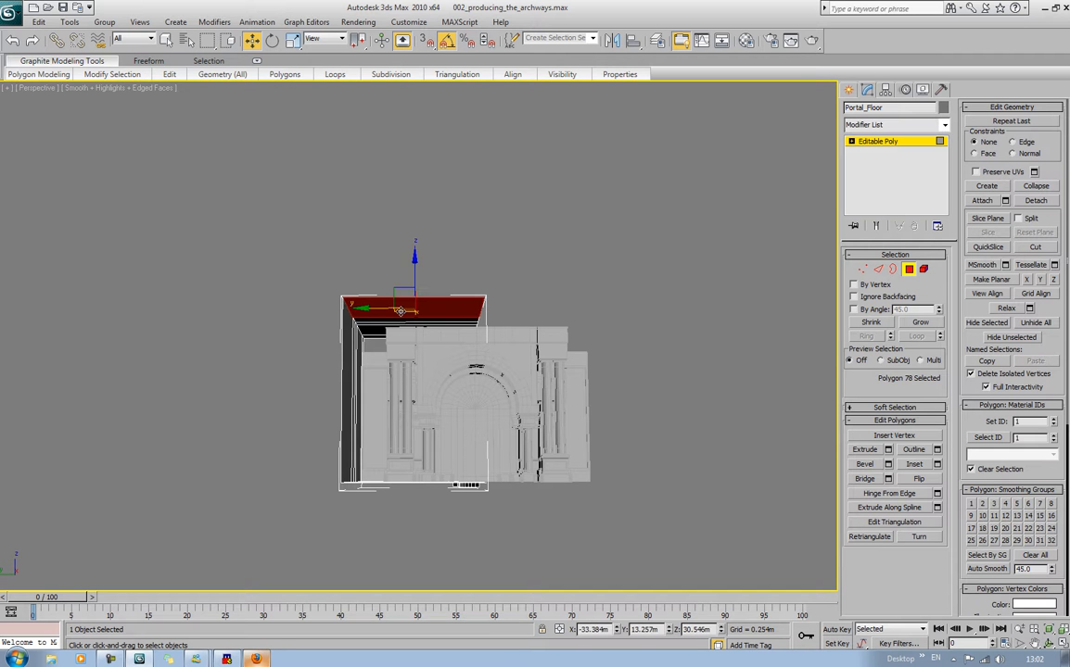
pyautogui.click(402, 317)
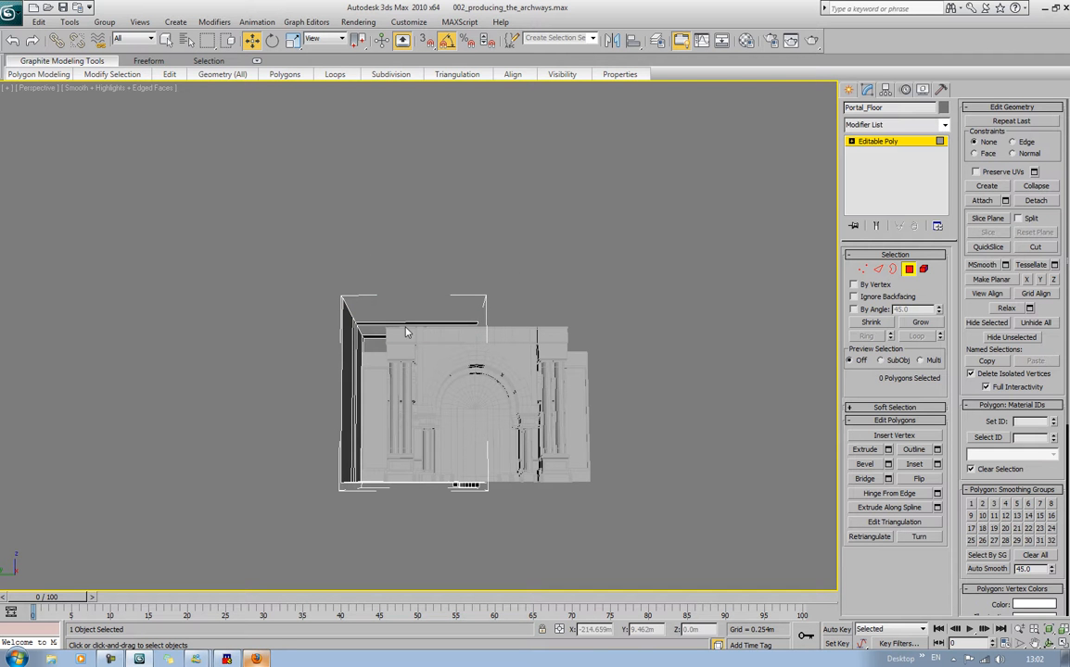
pyautogui.click(374, 338)
pyautogui.press('Delete')
pyautogui.click(380, 325)
pyautogui.press('Delete')
pyautogui.keyDown('alt'); pyautogui.moveTo(445, 292); pyautogui.dragTo(422, 340, button='middle'); pyautogui.keyUp('alt')
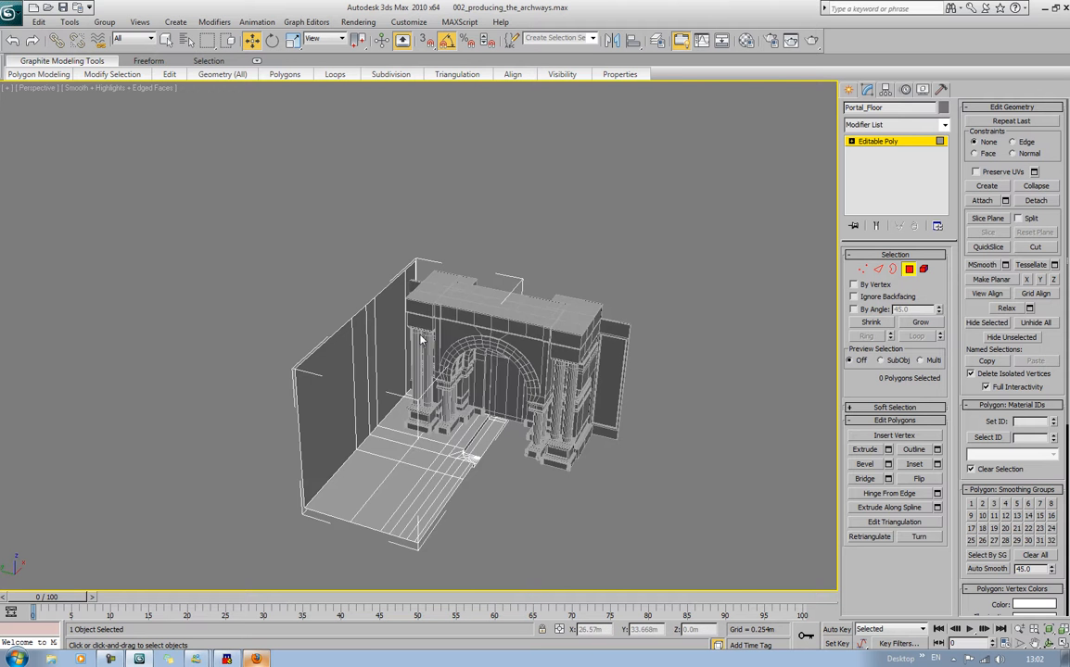
# Extrude the outermost rear floor edge behind the portal upward to about 30.5 m as a rear wall
pyautogui.scroll(4, 468, 288)
pyautogui.moveTo(593, 252); pyautogui.dragTo(597, 333, button='middle')
pyautogui.click(641, 376)
pyautogui.moveTo(642, 401); pyautogui.dragTo(644, 247, button='middle')
pyautogui.keyDown('alt'); pyautogui.moveTo(645, 306); pyautogui.dragTo(690, 387, button='middle'); pyautogui.keyUp('alt')
pyautogui.click(690, 387)
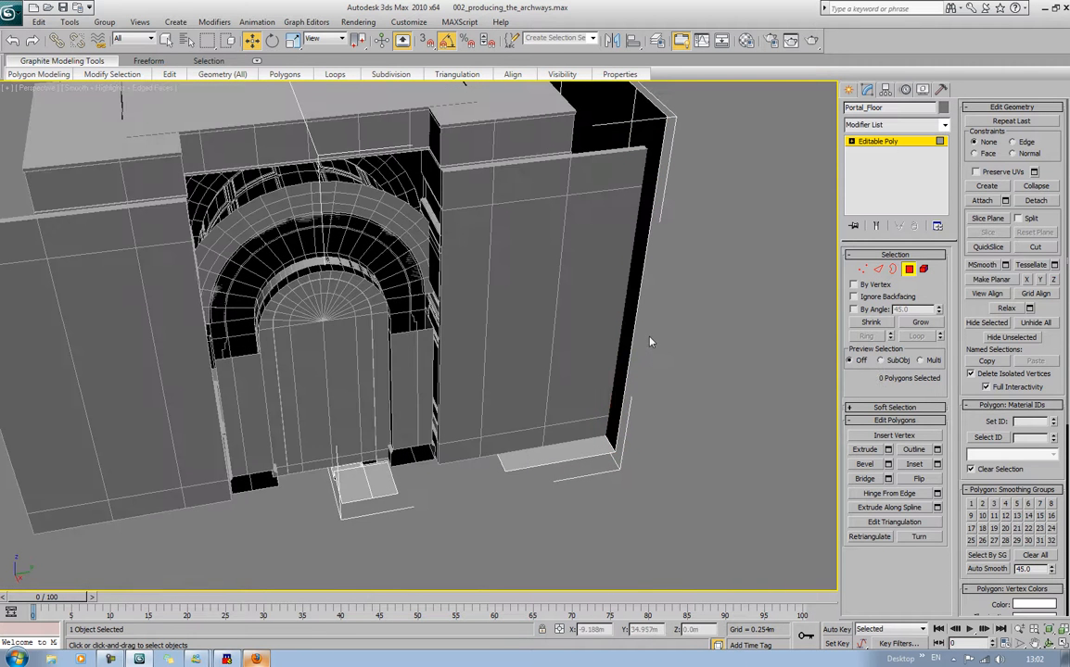
pyautogui.click(876, 270)
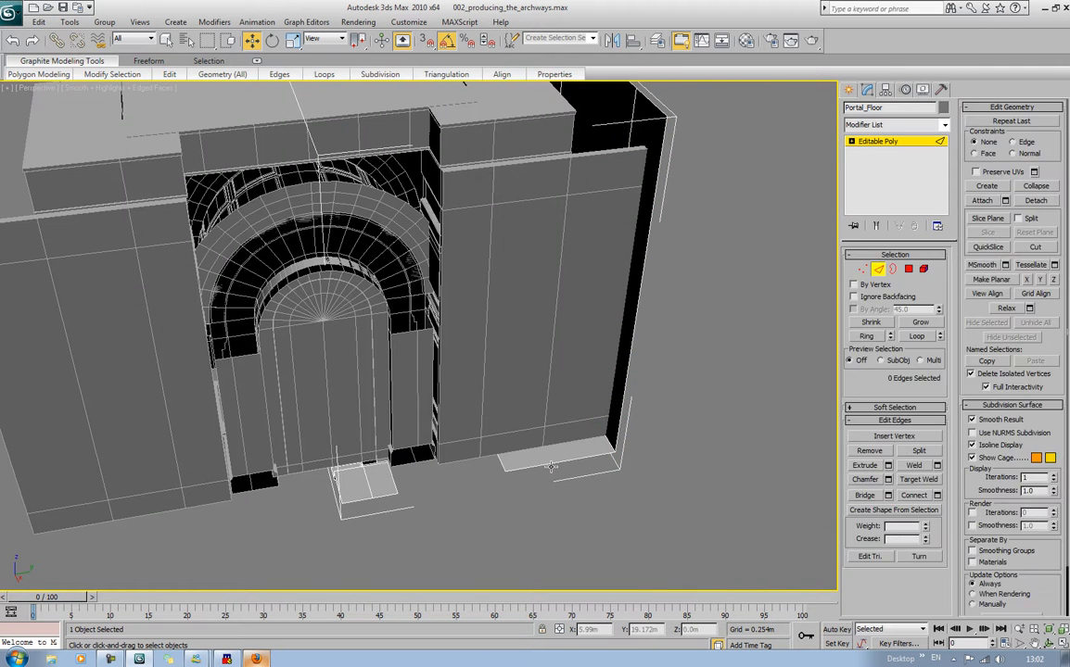
pyautogui.click(569, 446)
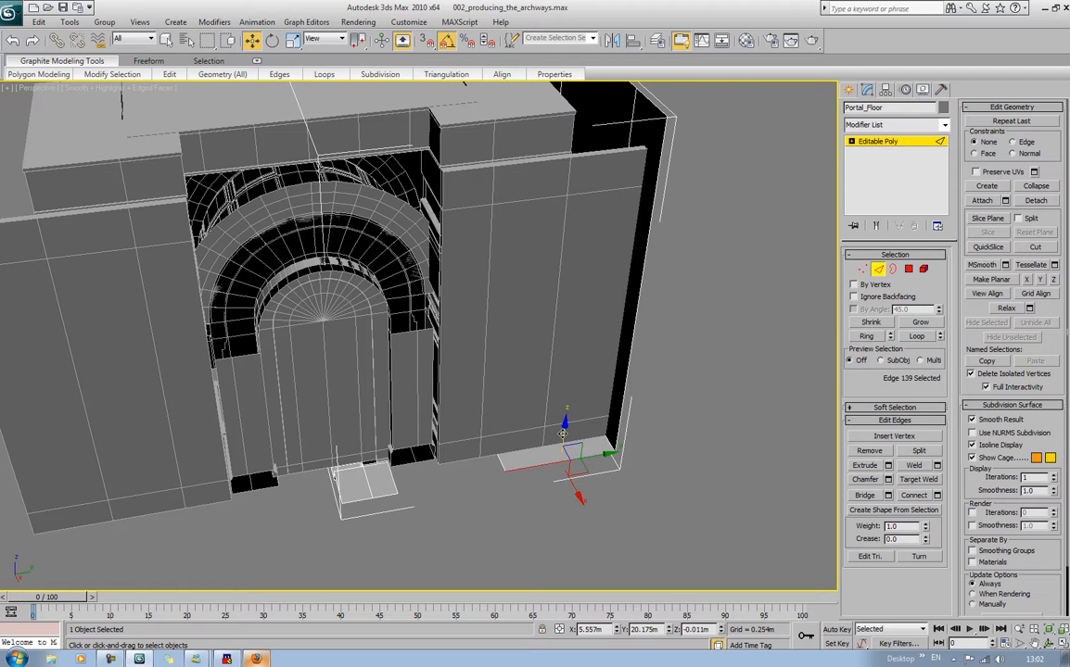
pyautogui.keyDown('shift'); pyautogui.moveTo(563, 433); pyautogui.dragTo(575, 98); pyautogui.keyUp('shift')
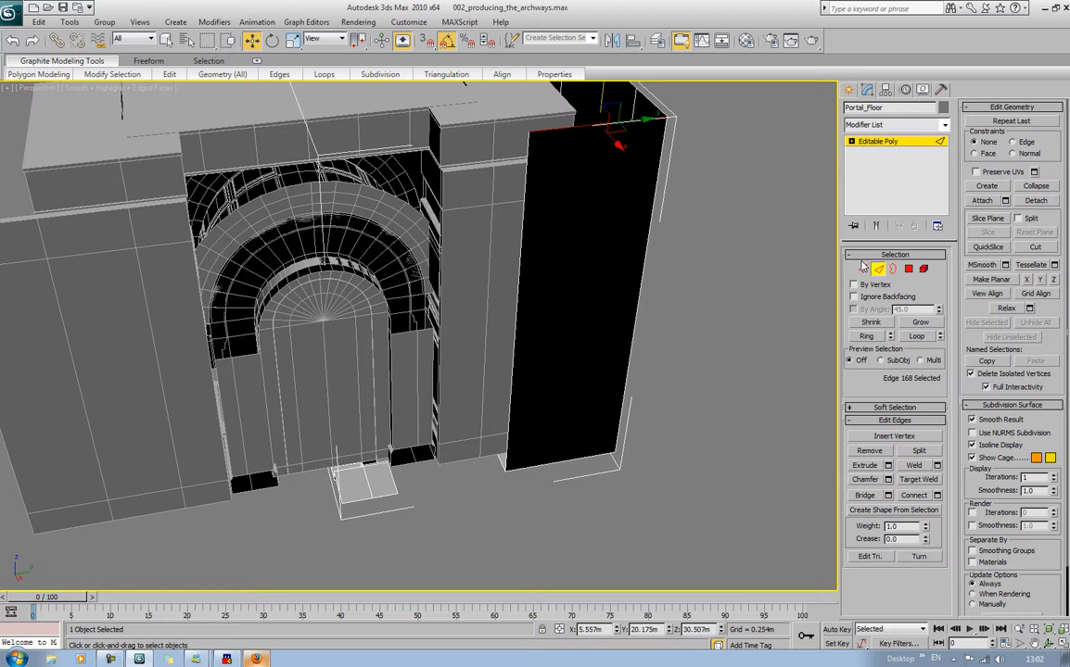
# Raise the rear wall's top edge to Z 30.565 m to meet the side wall's top corner
pyautogui.moveTo(727, 258); pyautogui.dragTo(489, 385, button='middle')
pyautogui.scroll(4, 447, 277)
pyautogui.moveTo(378, 343); pyautogui.dragTo(730, 416, button='middle')
pyautogui.scroll(4, 486, 375)
pyautogui.moveTo(487, 375); pyautogui.dragTo(569, 380, button='middle')
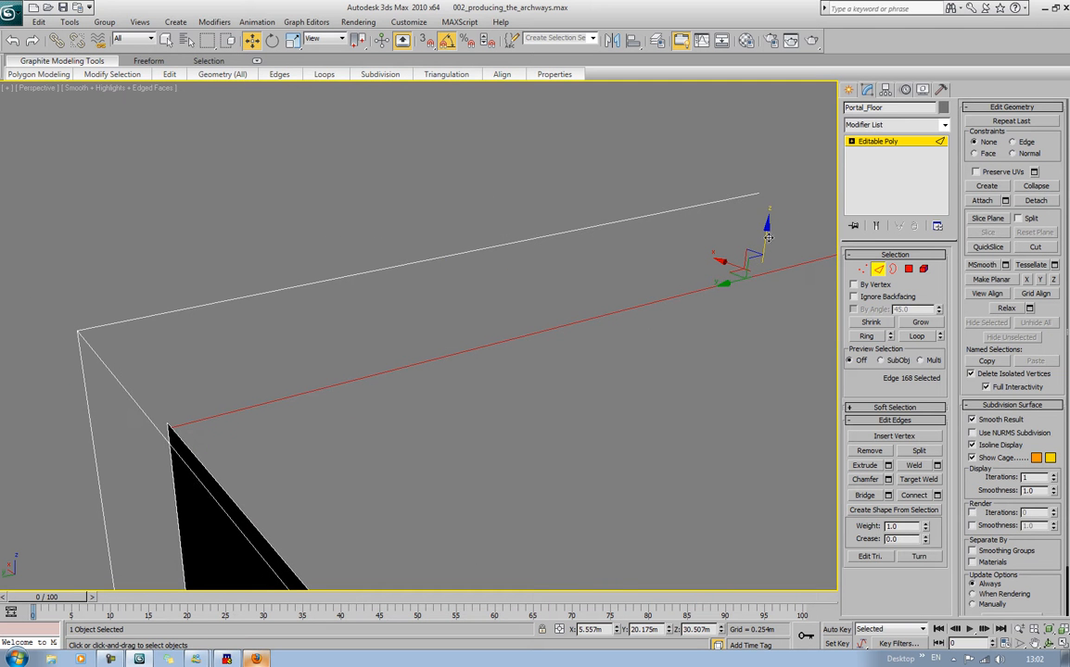
pyautogui.scroll(-4, 767, 236)
pyautogui.moveTo(766, 237); pyautogui.dragTo(768, 233)
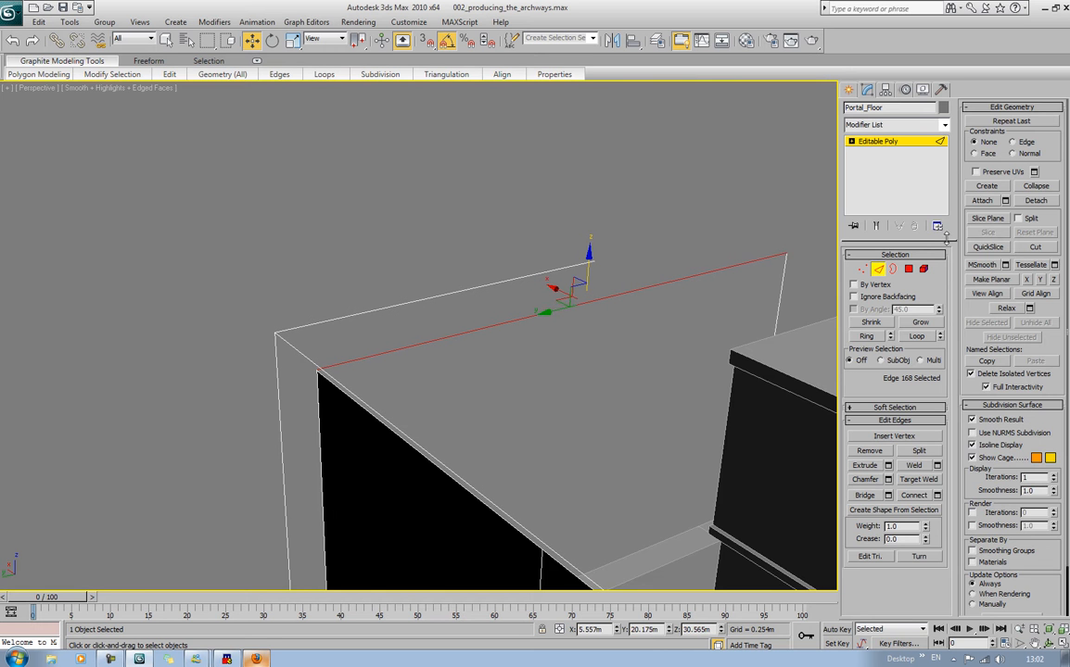
# Weld the two coincident vertices at the top corner of the rear and side walls, using an increased weld threshold
pyautogui.click(864, 268)
pyautogui.moveTo(226, 290); pyautogui.dragTo(313, 355)
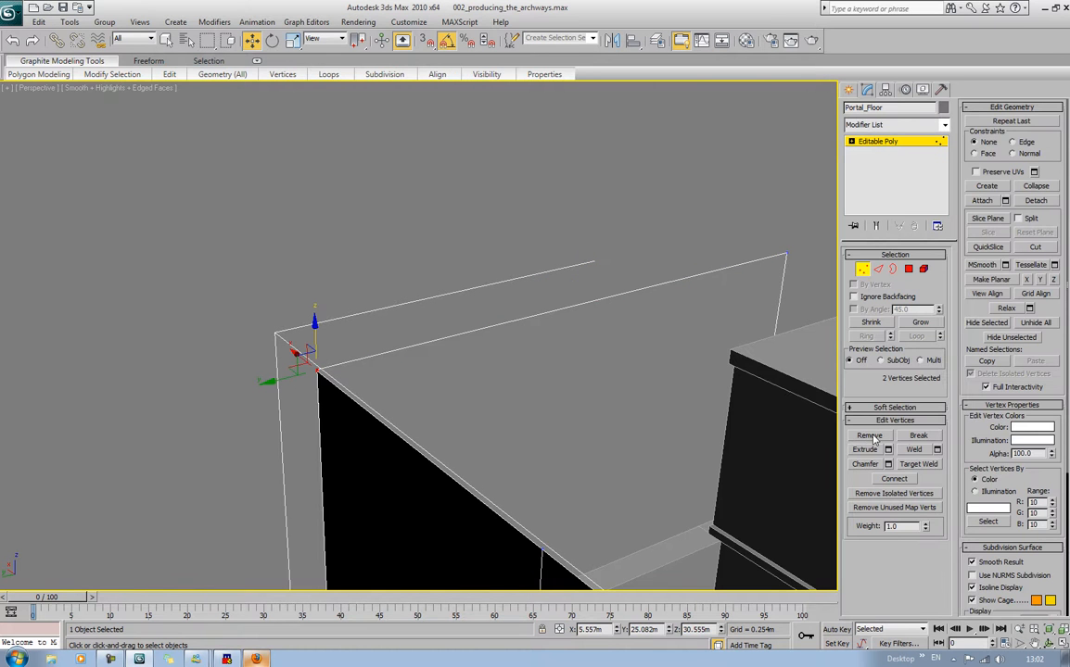
pyautogui.click(937, 450)
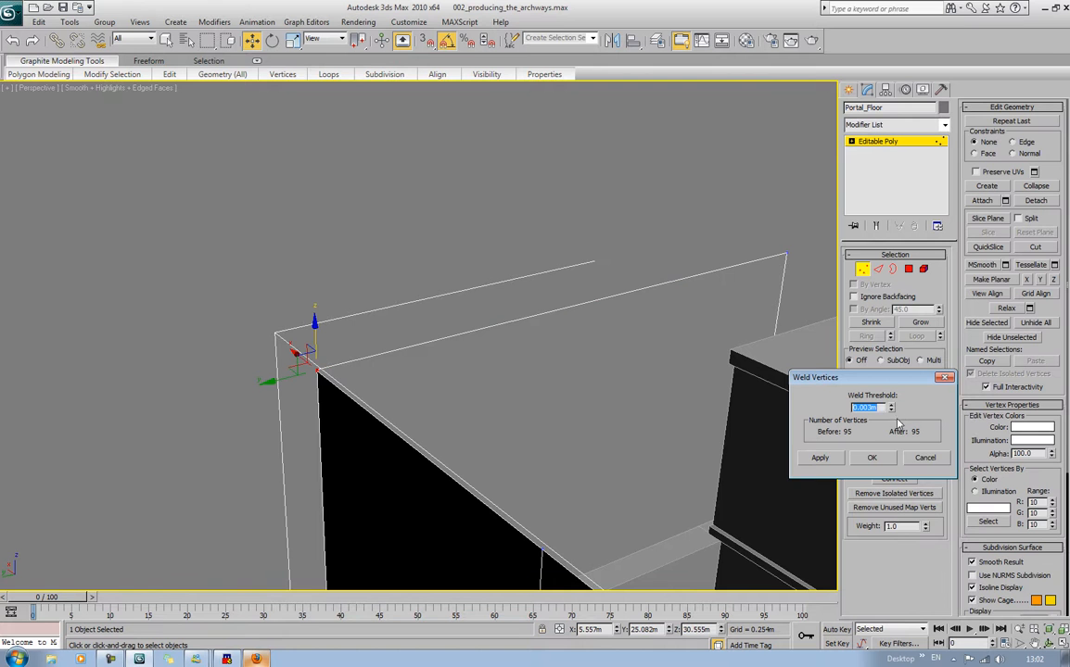
pyautogui.moveTo(893, 409); pyautogui.dragTo(887, 336)
pyautogui.click(873, 458)
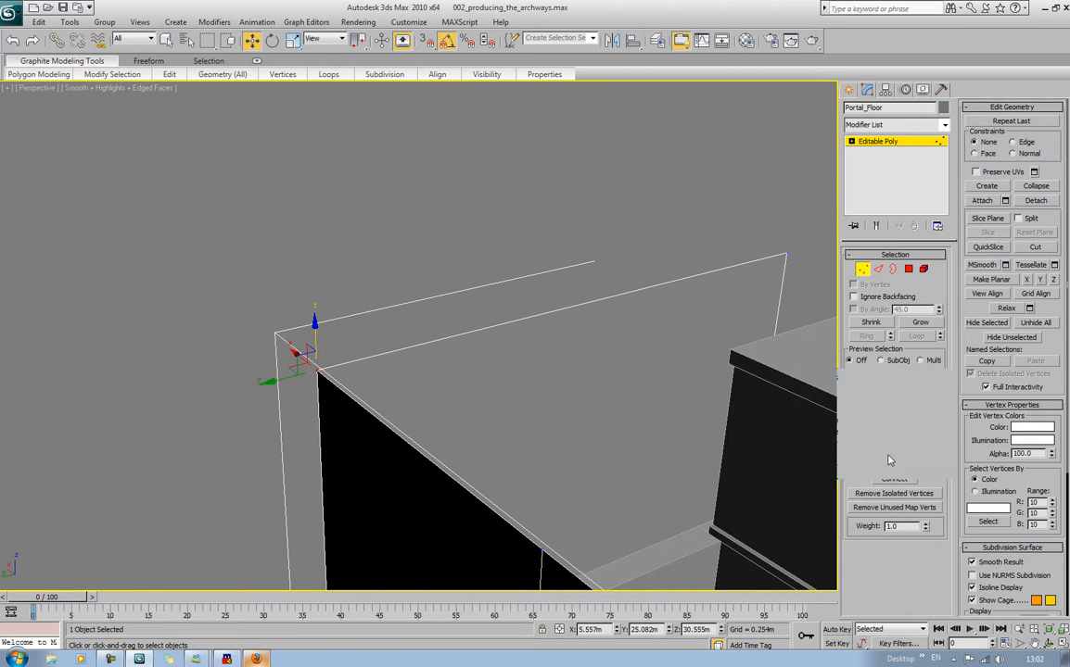
# Inset the long floor polygon in front of the outer columns slightly to leave a narrow border
pyautogui.scroll(-6, 635, 205)
pyautogui.keyDown('alt'); pyautogui.moveTo(705, 262); pyautogui.dragTo(651, 317, button='middle'); pyautogui.keyUp('alt')
pyautogui.scroll(6, 661, 326)
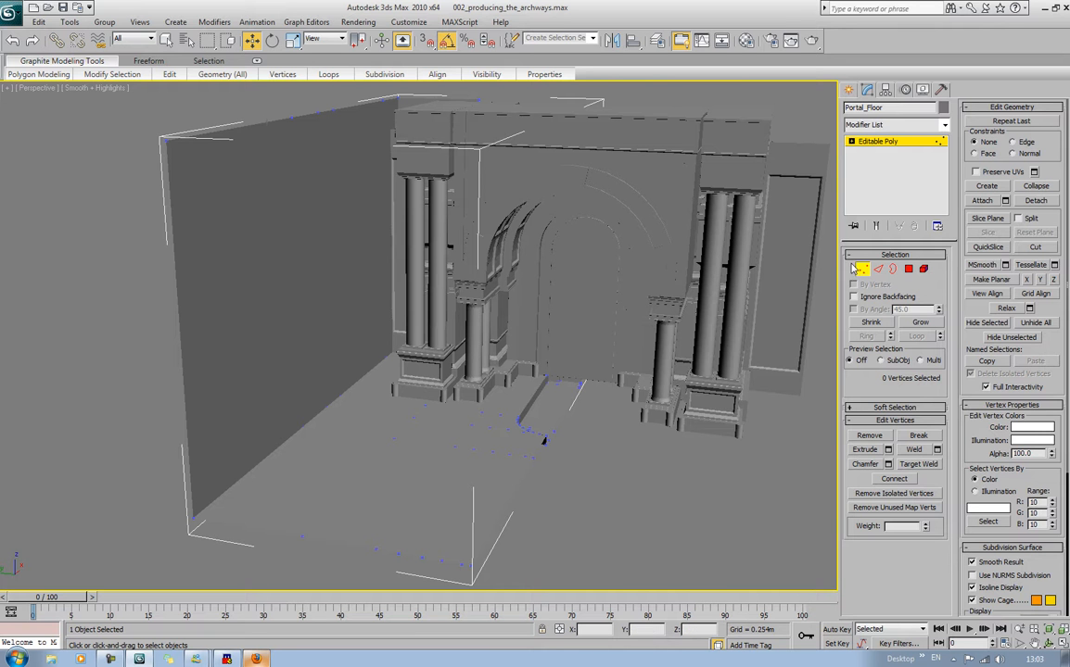
pyautogui.click(909, 268)
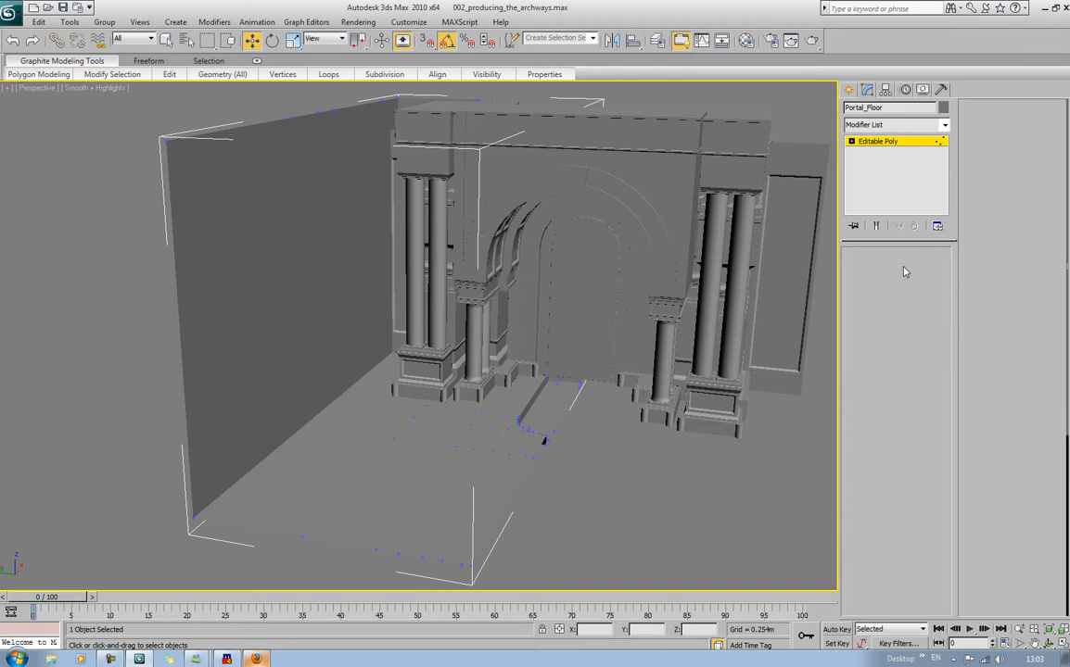
pyautogui.press('F3')
pyautogui.scroll(6, 609, 434)
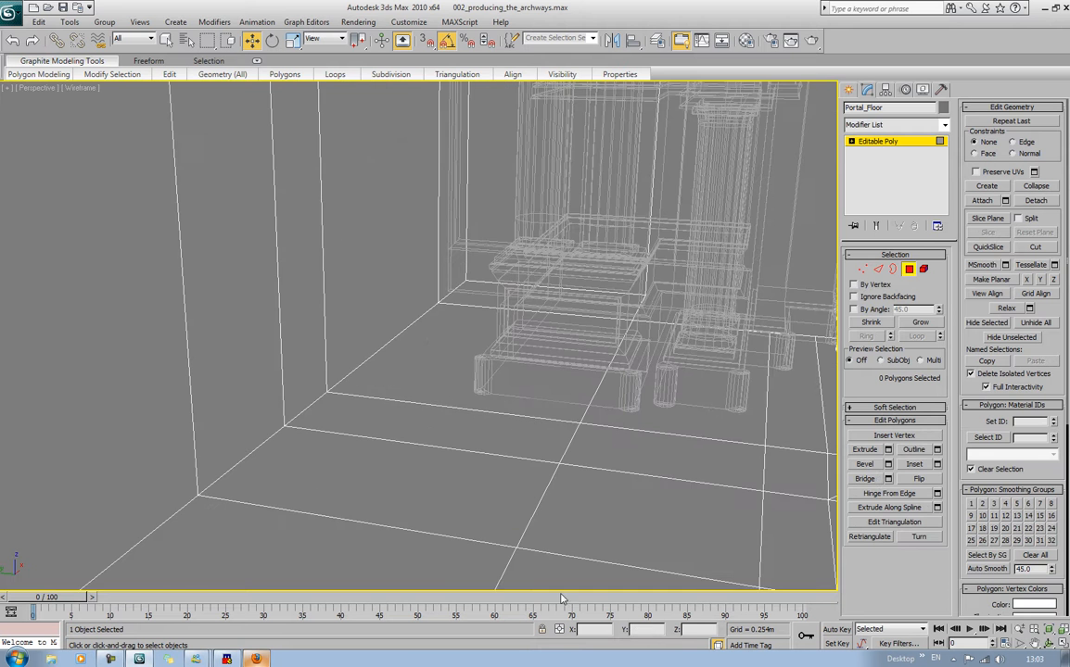
pyautogui.scroll(-1, 547, 488)
pyautogui.moveTo(547, 487); pyautogui.dragTo(659, 483, button='middle')
pyautogui.scroll(-3, 500, 405)
pyautogui.click(479, 382)
pyautogui.press('F3')
pyautogui.press('F4')
pyautogui.click(914, 463)
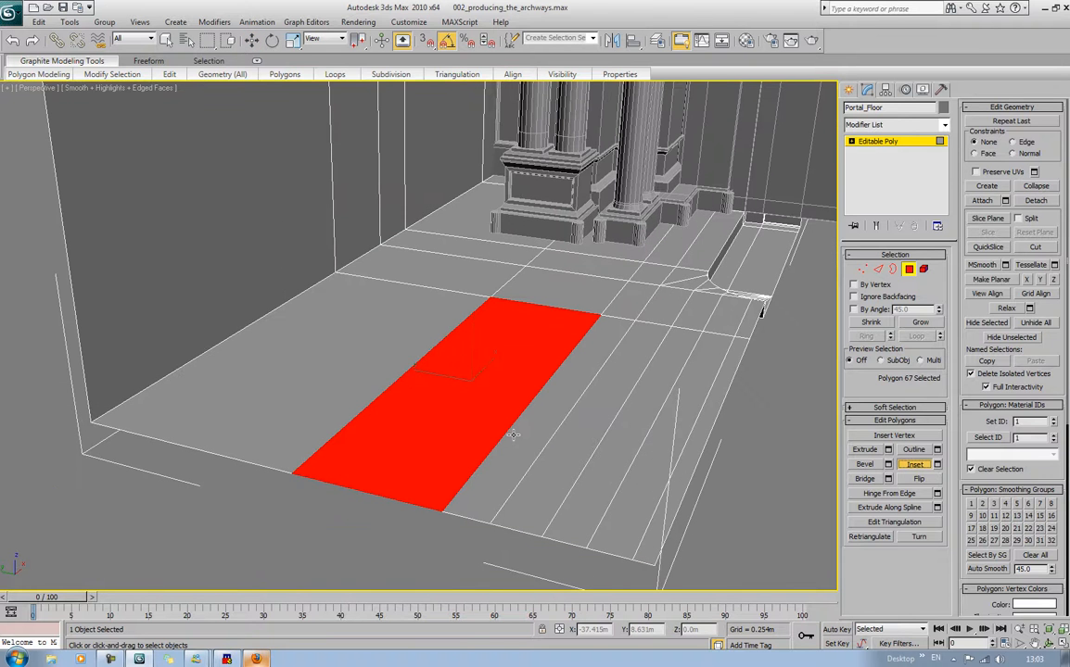
pyautogui.moveTo(499, 422); pyautogui.dragTo(489, 376)
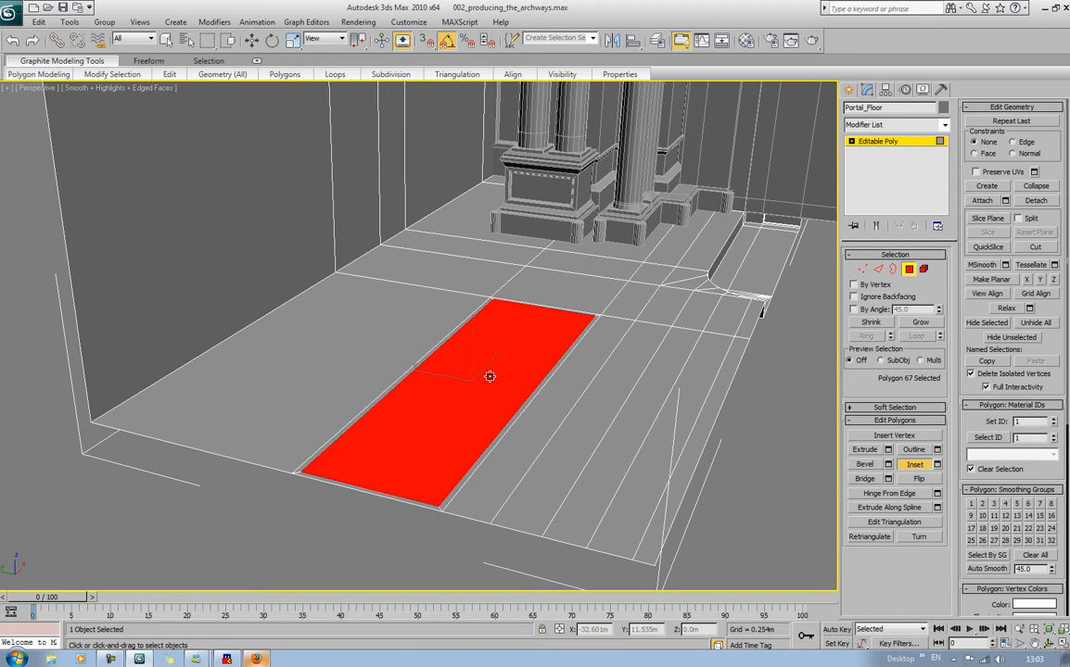
# Bevel the inset floor polygon downward in successive levels to form a sunken recess with sloped, stepped sides
pyautogui.click(870, 462)
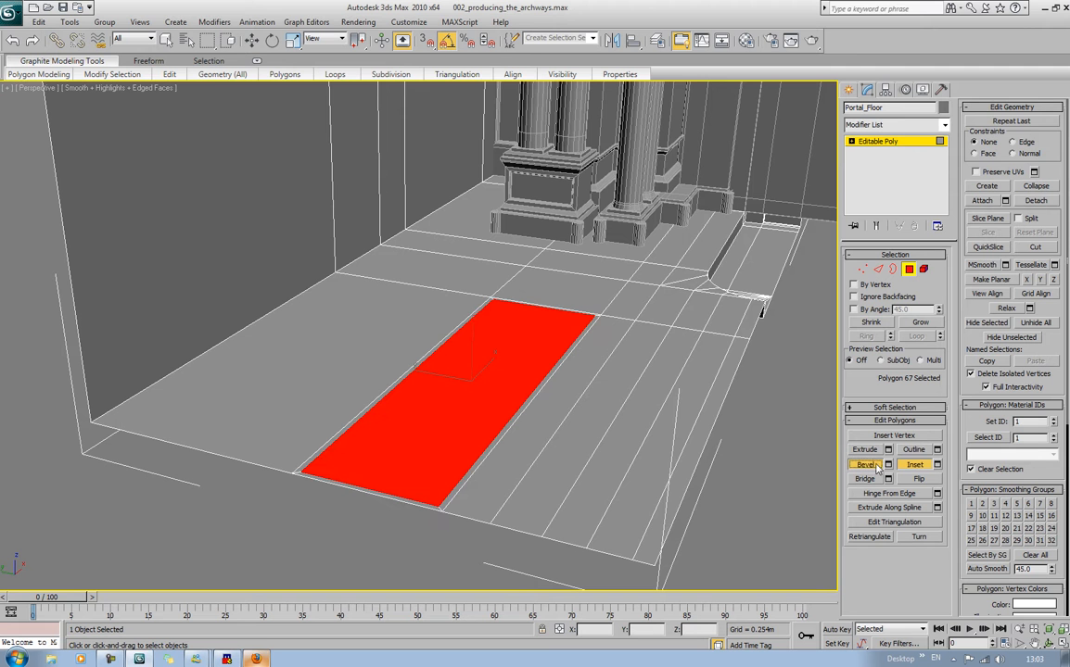
pyautogui.moveTo(540, 343); pyautogui.dragTo(527, 447)
pyautogui.click(544, 370)
pyautogui.click(535, 427)
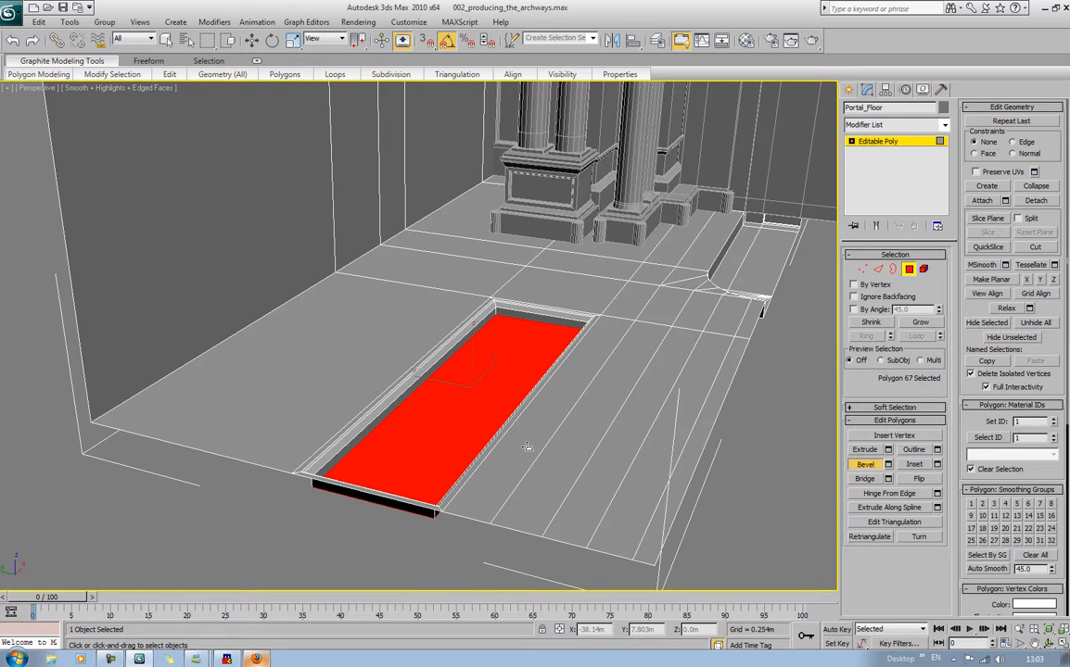
pyautogui.moveTo(496, 364); pyautogui.dragTo(503, 392)
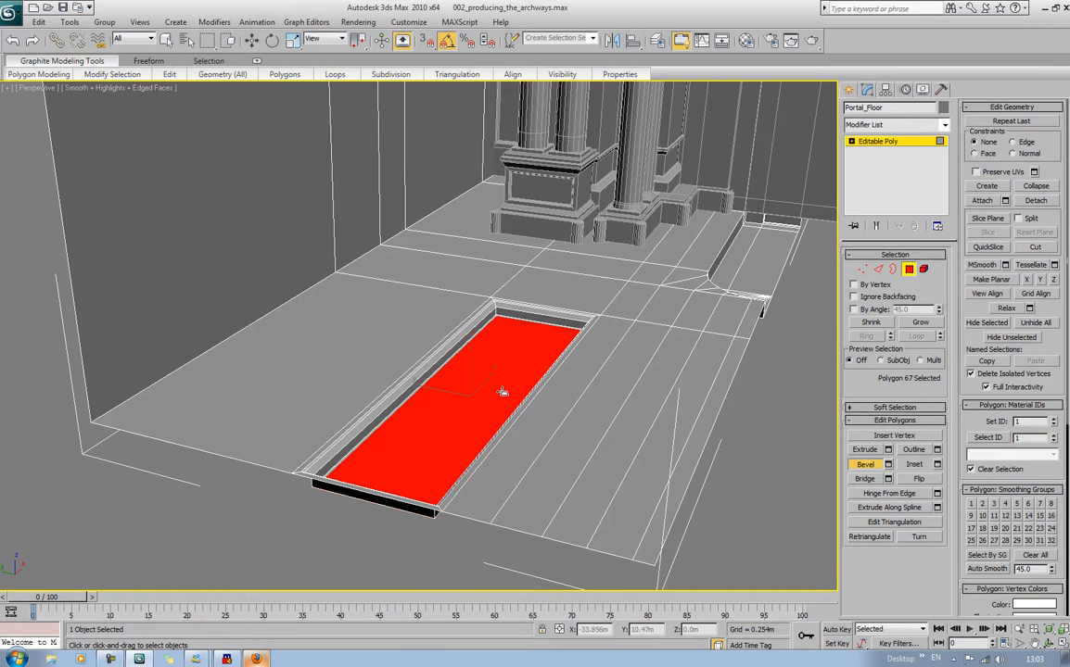
# Switch to edge editing at the rear end of the sunken floor recess
pyautogui.scroll(2, 503, 393)
pyautogui.scroll(-1, 503, 393)
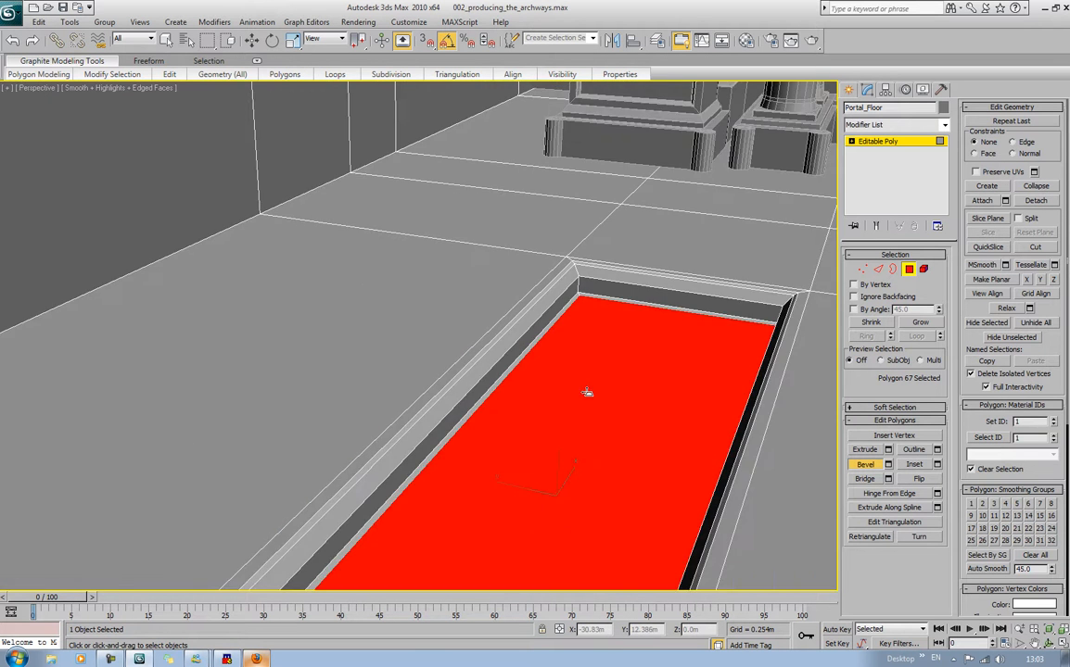
pyautogui.moveTo(587, 394); pyautogui.dragTo(548, 380, button='middle')
pyautogui.click(878, 269)
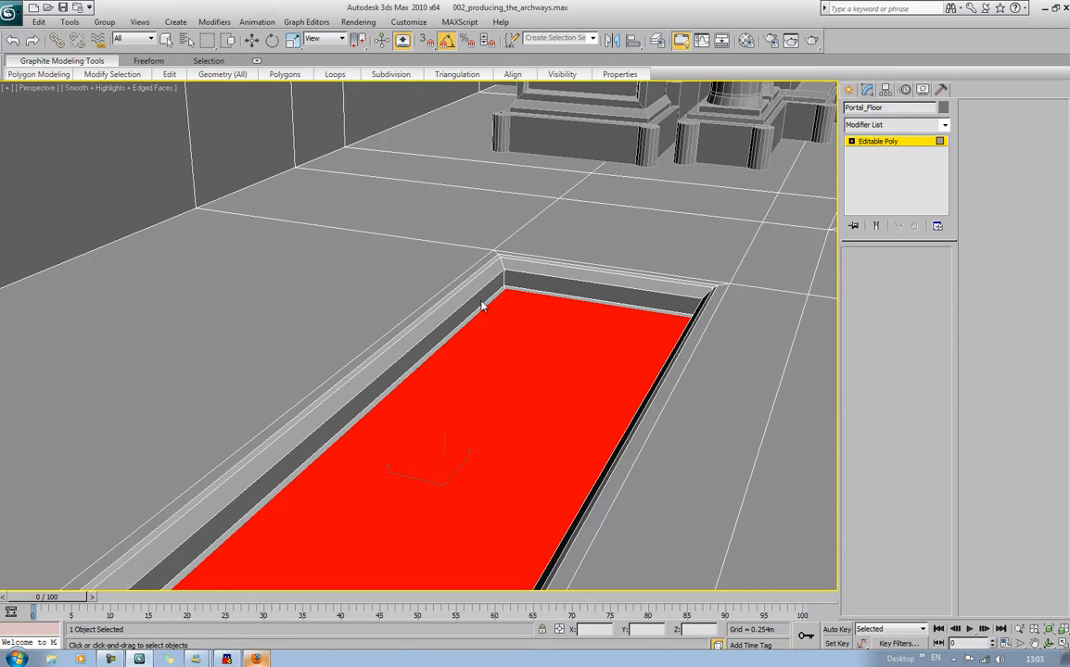
# Chamfer the edges running down all corners of the rectangular floor recess by about 0.924 m, raising the number of segments
pyautogui.press('w')
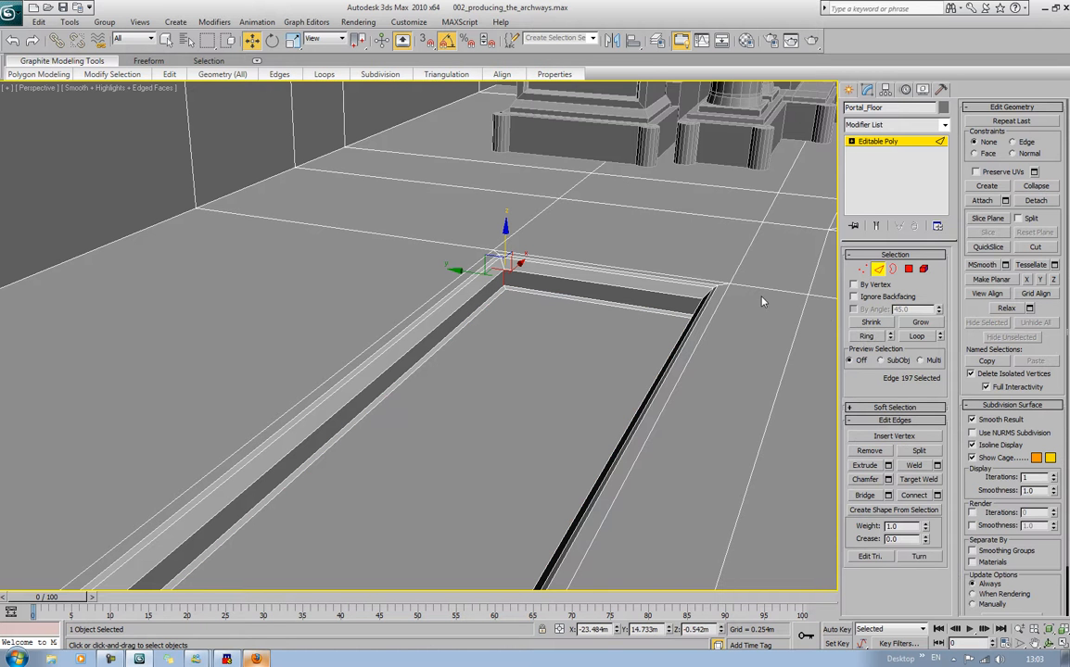
pyautogui.click(914, 336)
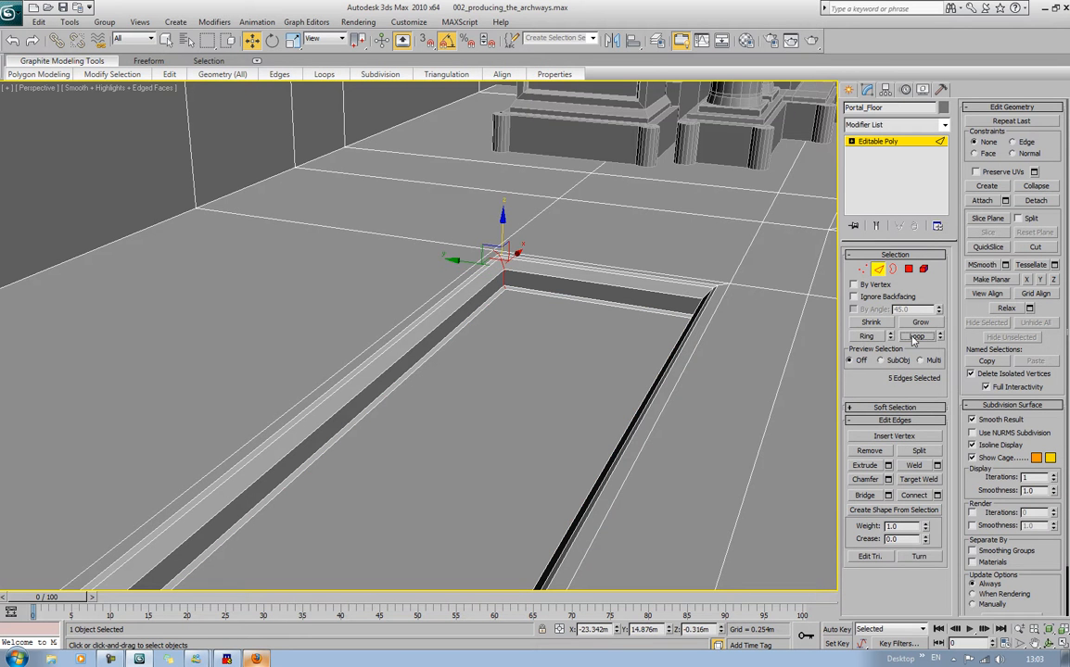
pyautogui.click(854, 336)
pyautogui.moveTo(670, 318)
pyautogui.mouseDown(button='middle')
pyautogui.moveTo(640, 303)
pyautogui.moveTo(694, 302)
pyautogui.moveTo(669, 327)
pyautogui.mouseUp(button='middle')
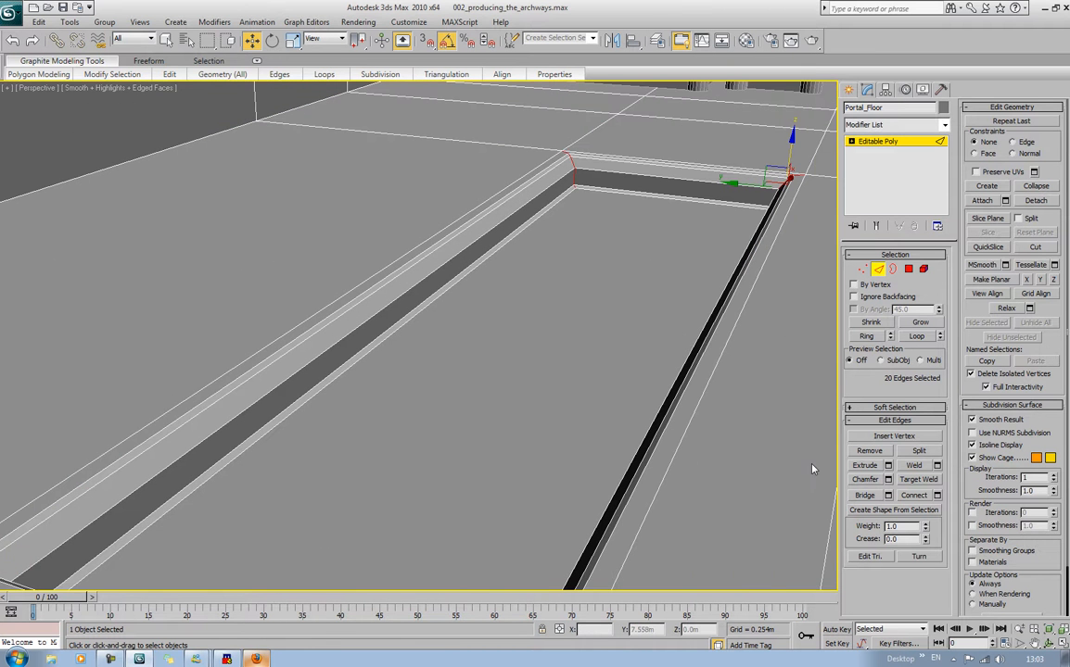
pyautogui.click(888, 480)
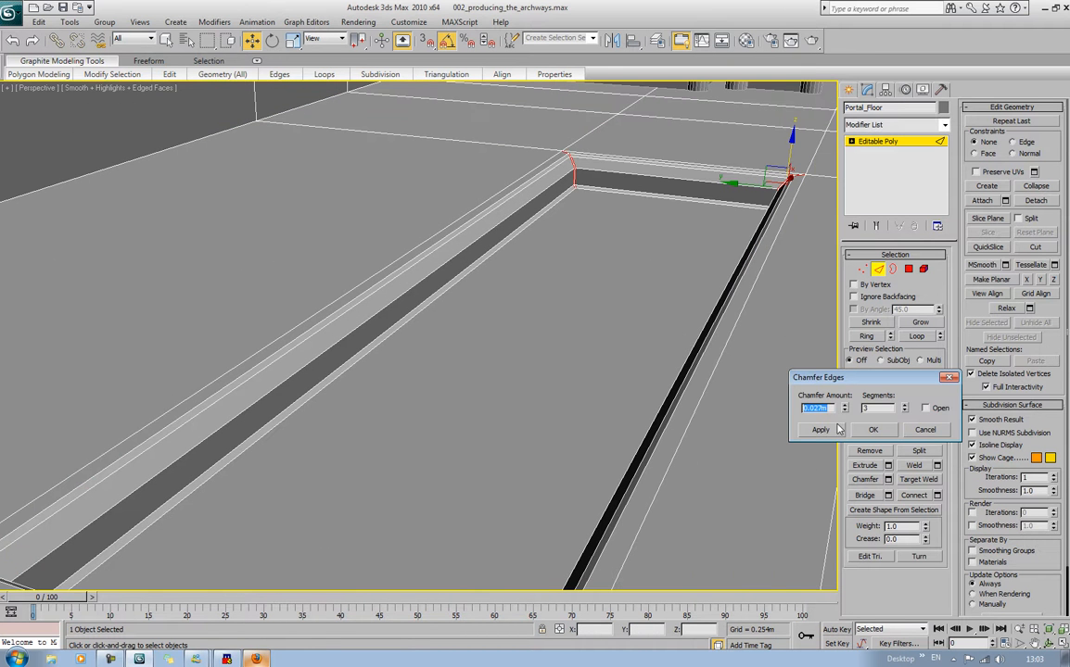
pyautogui.moveTo(844, 408); pyautogui.dragTo(867, 393)
pyautogui.click(904, 405)
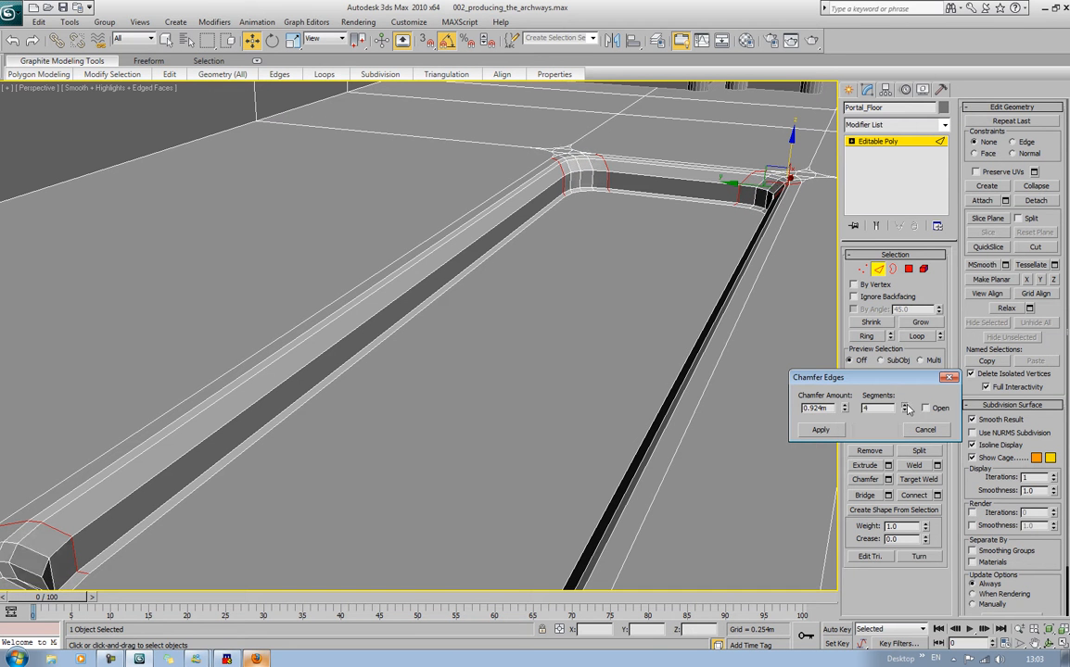
pyautogui.click(904, 405)
pyautogui.click(872, 429)
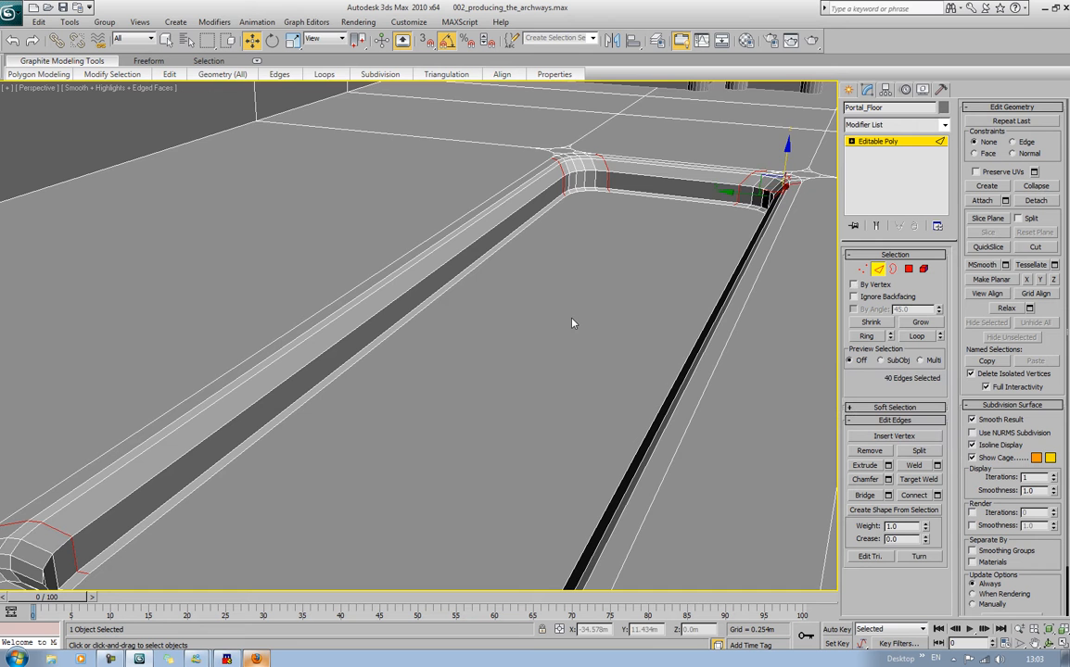
# Examine the rounded recess corners and the floor polygons between the recess and the column bases, shaded and in wireframe
pyautogui.press('F4')
pyautogui.press('F4')
pyautogui.keyDown('alt'); pyautogui.moveTo(543, 313); pyautogui.dragTo(447, 367, button='middle'); pyautogui.keyUp('alt')
pyautogui.scroll(4, 534, 309)
pyautogui.scroll(5, 446, 367)
pyautogui.scroll(-5, 446, 367)
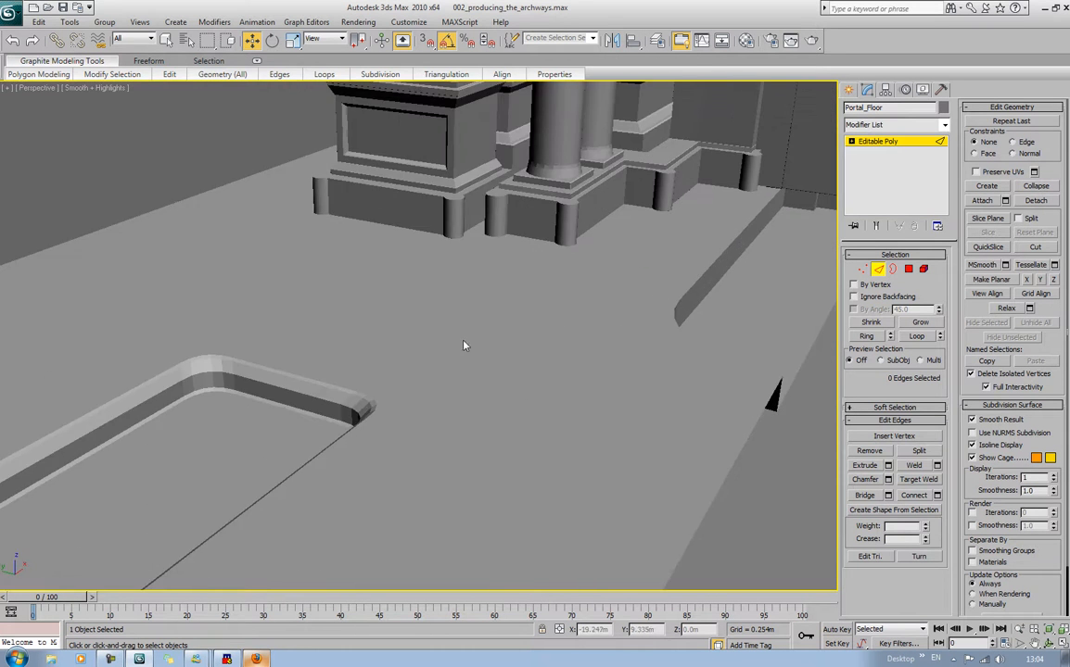
pyautogui.click(907, 270)
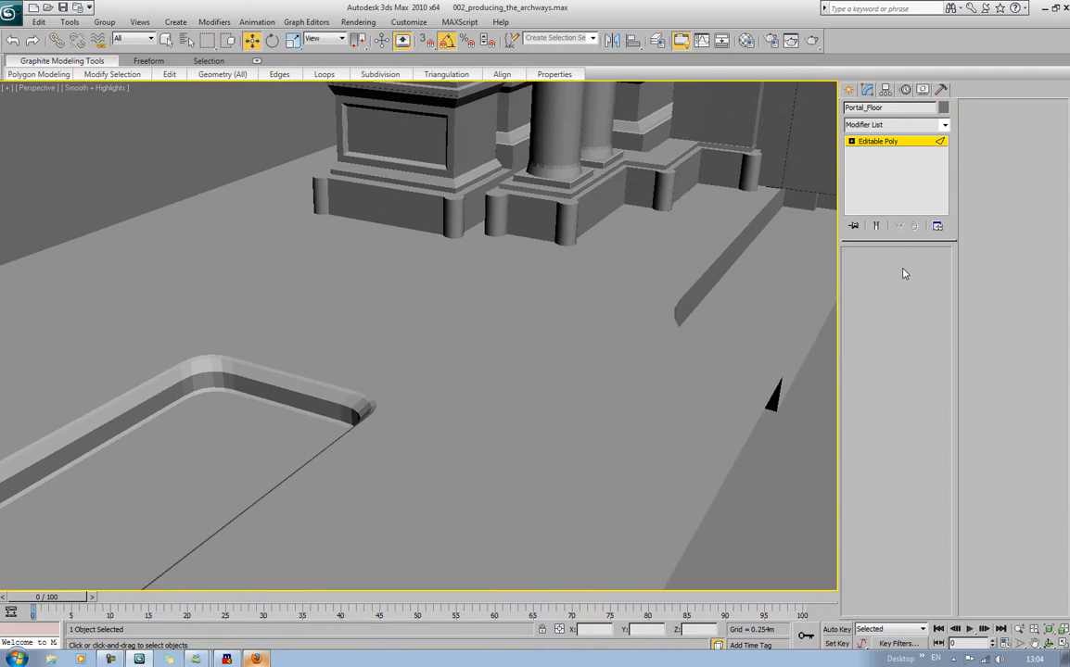
pyautogui.click(549, 314)
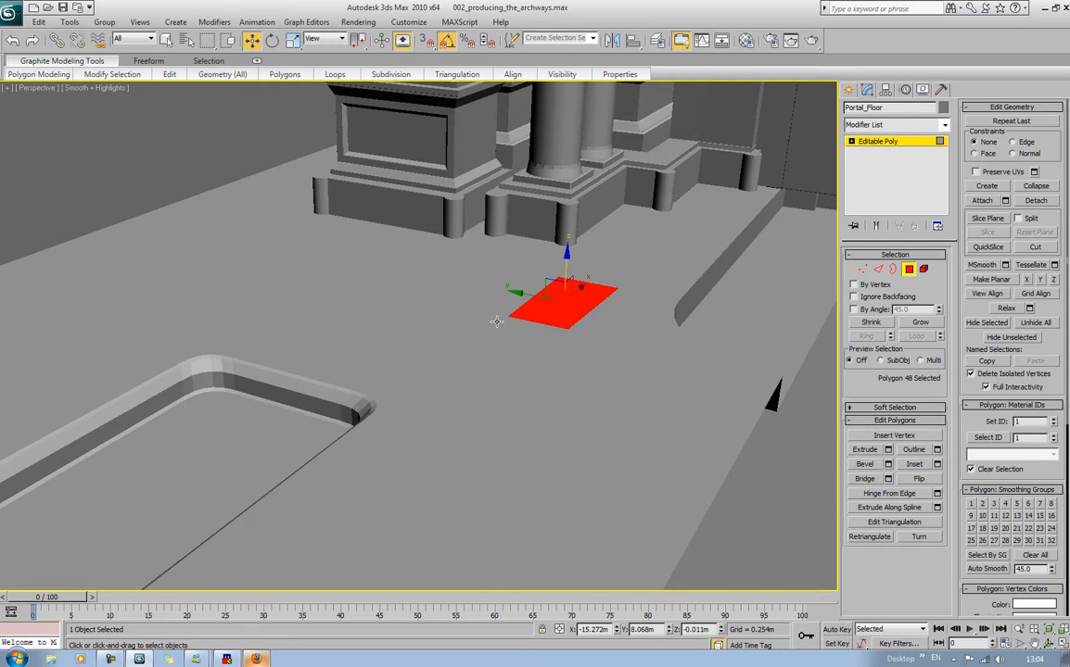
pyautogui.click(416, 342)
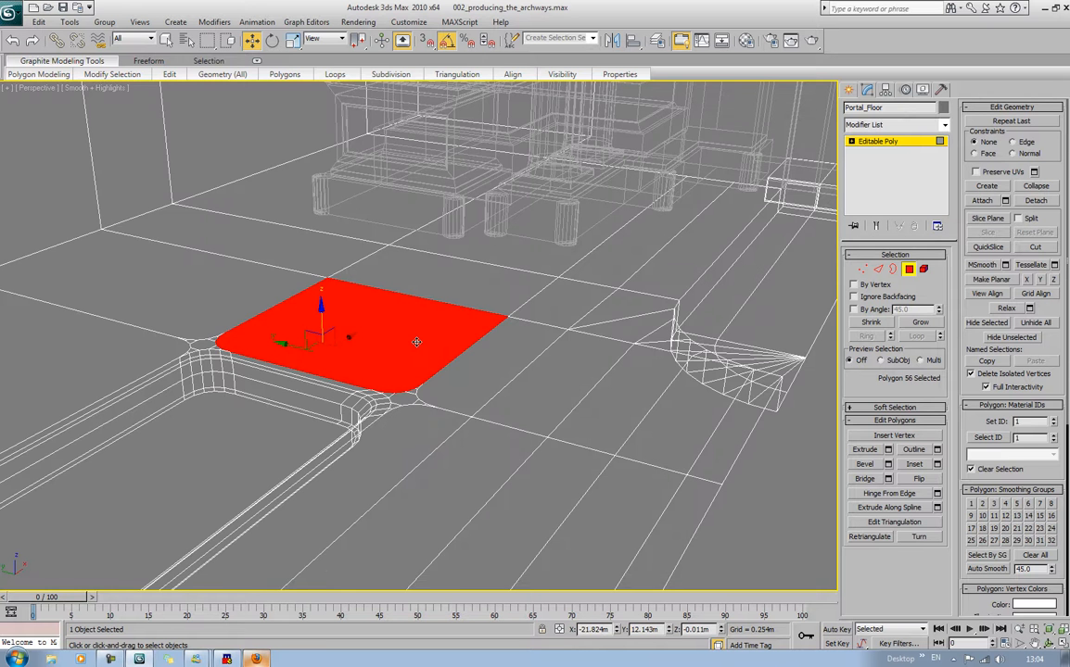
pyautogui.scroll(-3, 416, 342)
pyautogui.moveTo(416, 342)
pyautogui.mouseDown(button='middle')
pyautogui.moveTo(458, 337)
pyautogui.moveTo(412, 333)
pyautogui.mouseUp(button='middle')
pyautogui.scroll(5, 457, 337)
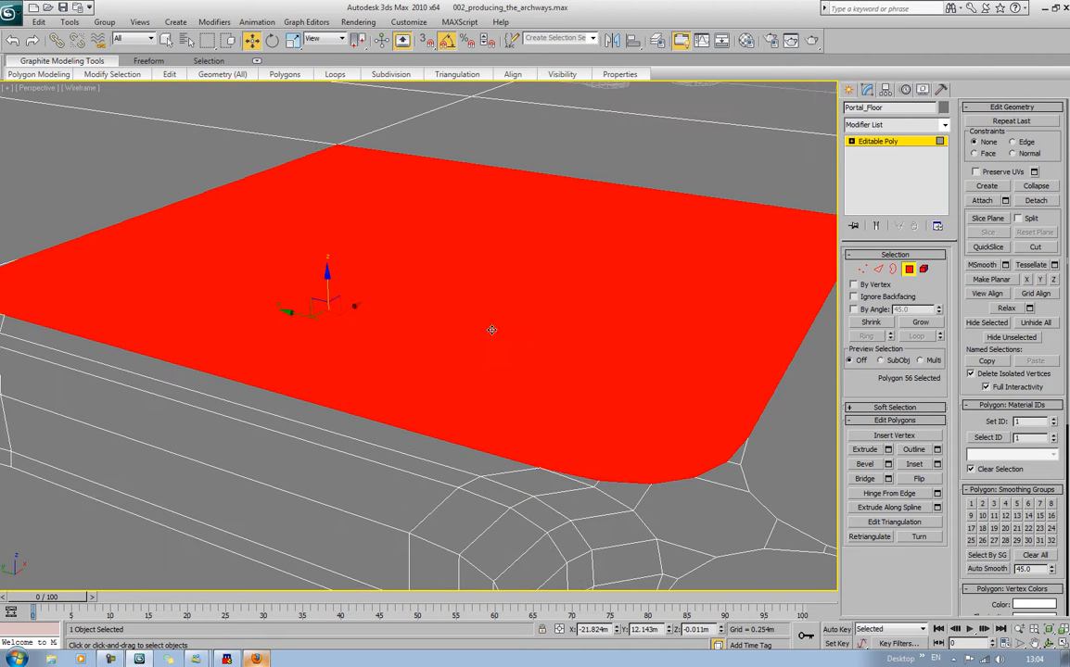
pyautogui.scroll(-5, 491, 330)
pyautogui.scroll(3, 535, 320)
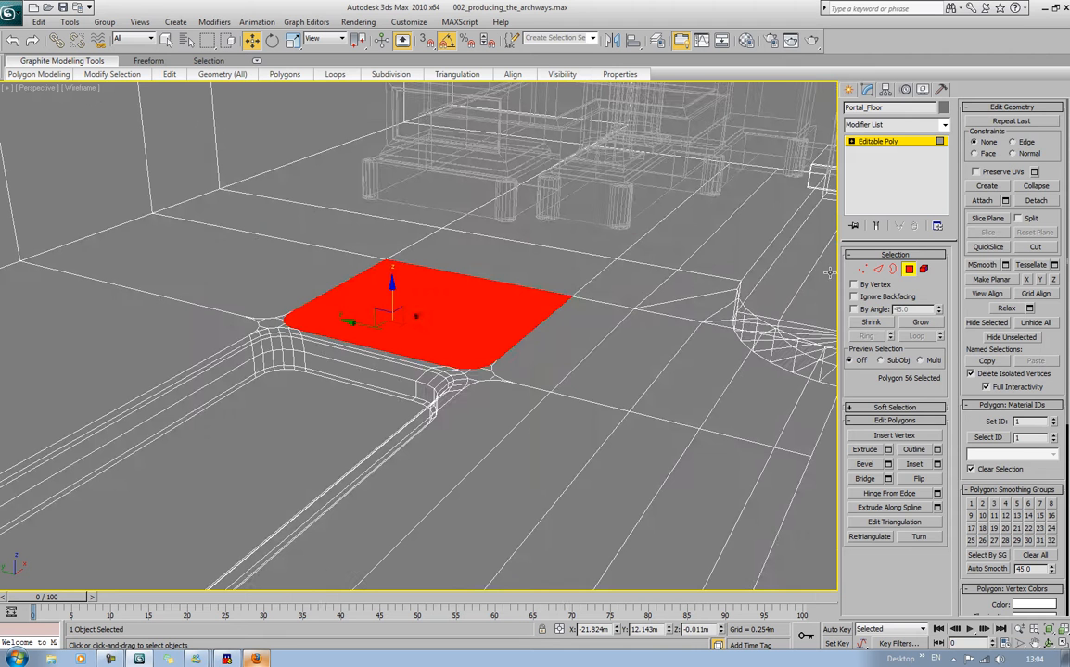
pyautogui.click(908, 271)
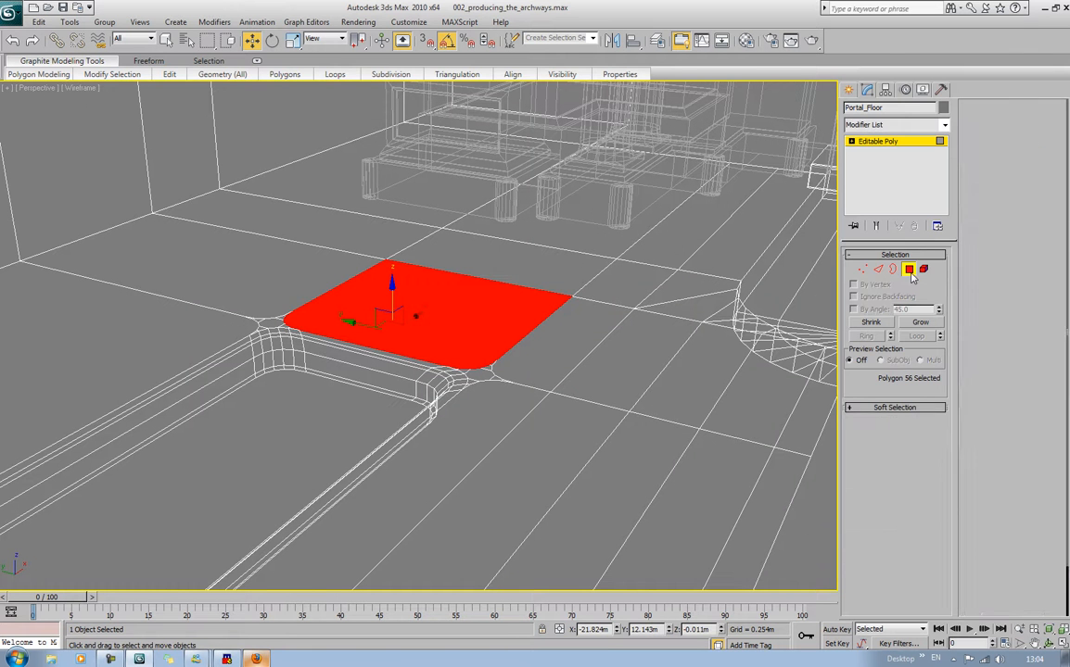
# Create a cylinder of about 2.382 m radius on the floor polygon beyond the recess's end, extending down below the floor
pyautogui.click(849, 90)
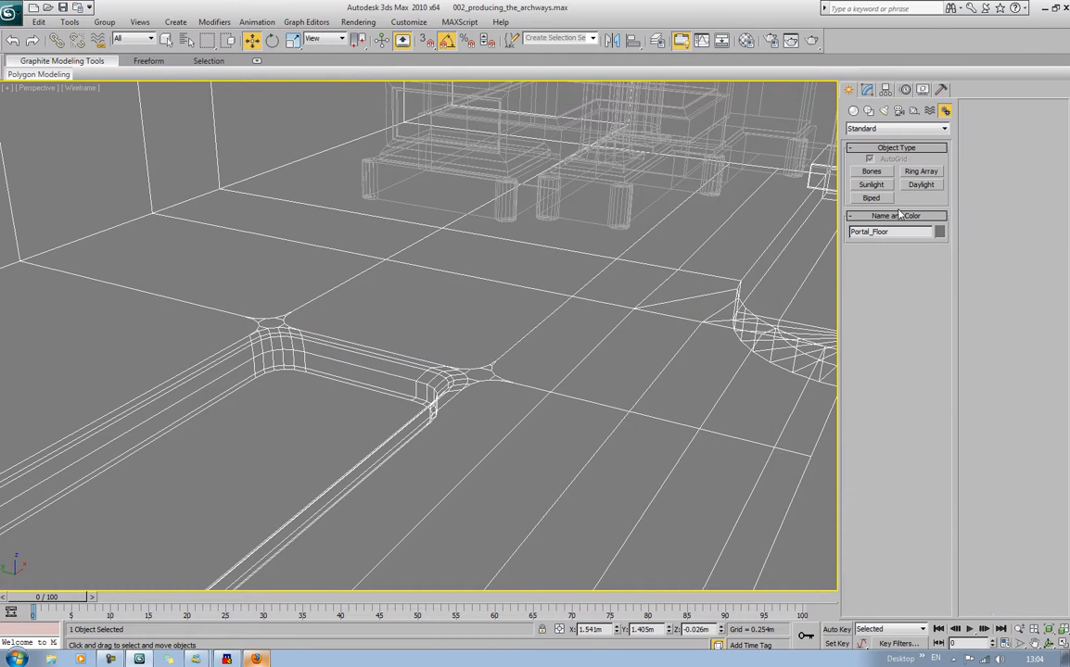
pyautogui.press('F3')
pyautogui.click(853, 111)
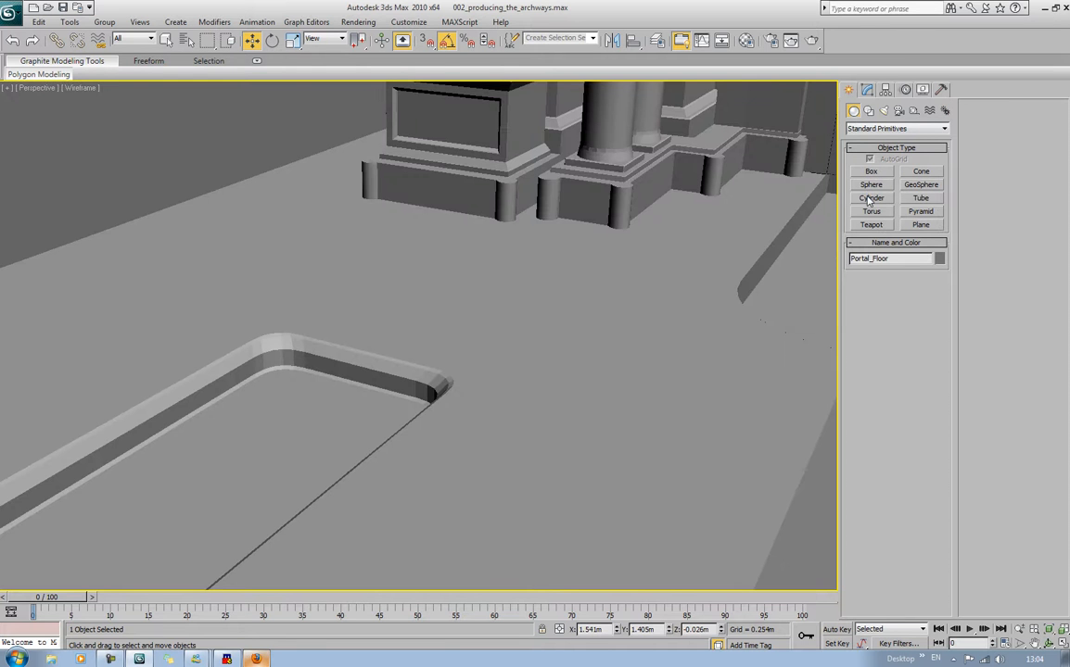
pyautogui.click(870, 199)
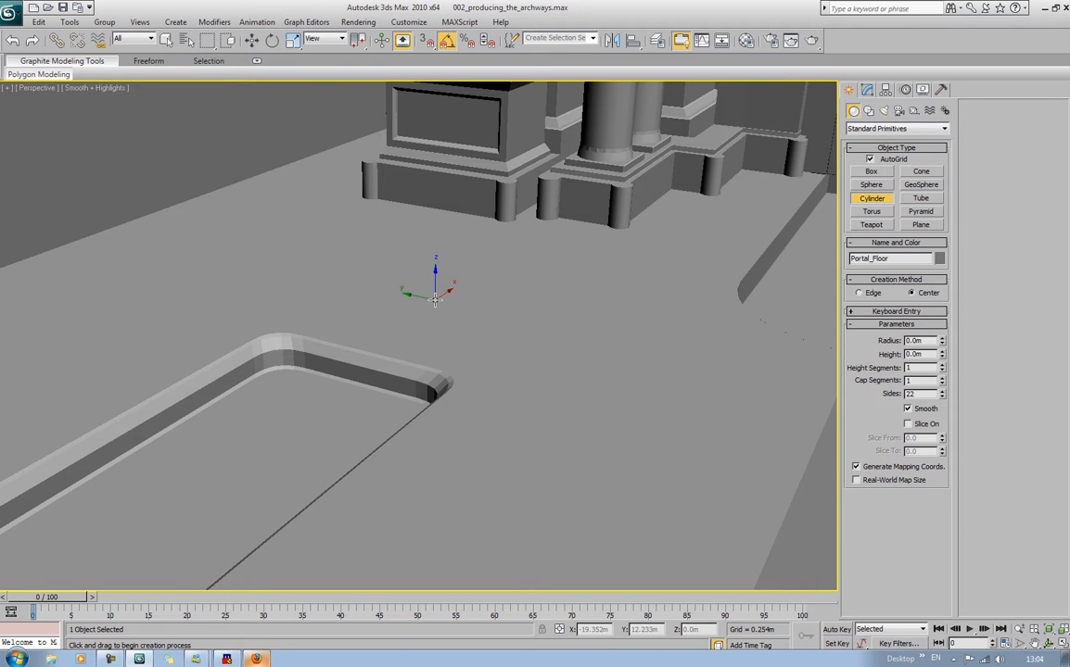
pyautogui.scroll(1, 435, 298)
pyautogui.press('F3')
pyautogui.press('F3')
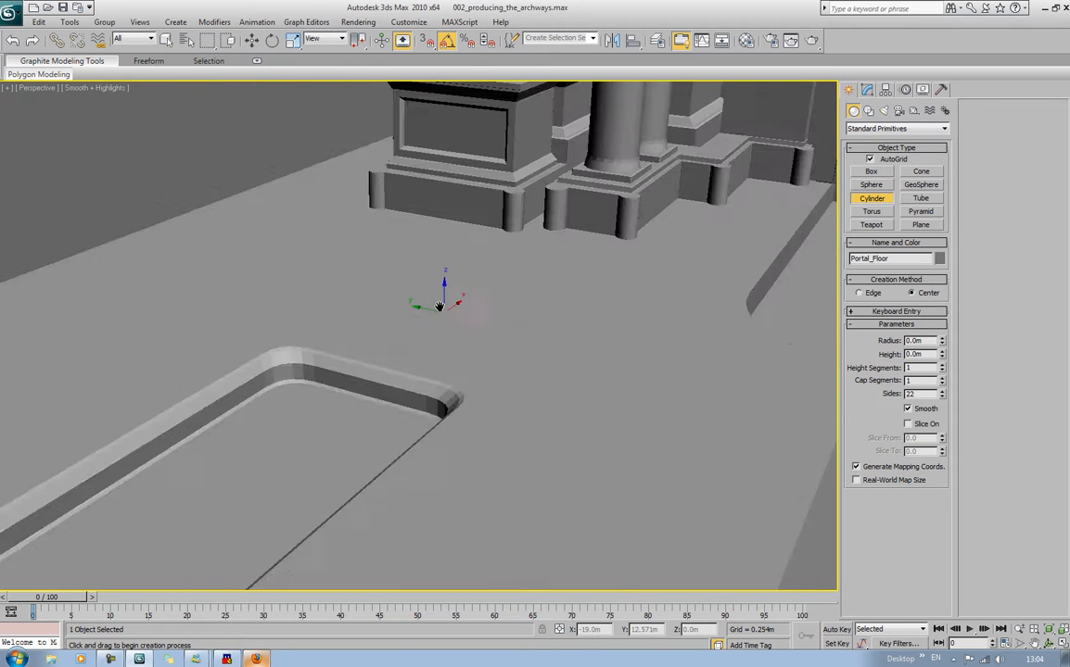
pyautogui.press('F4')
pyautogui.moveTo(436, 318); pyautogui.dragTo(443, 362)
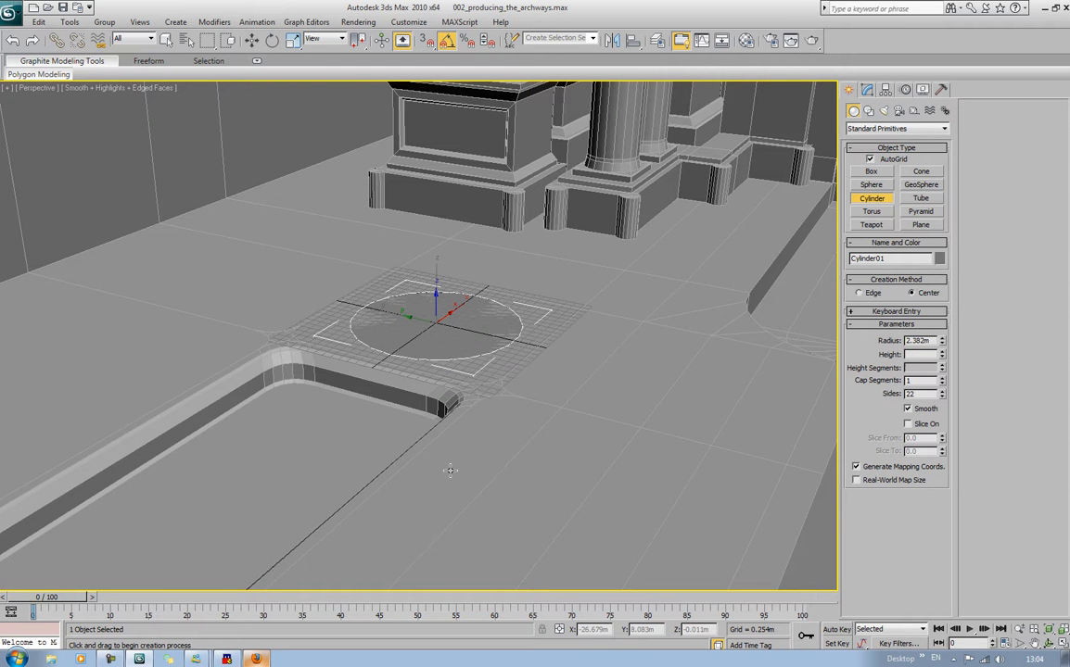
pyautogui.click(444, 562)
pyautogui.press('w')
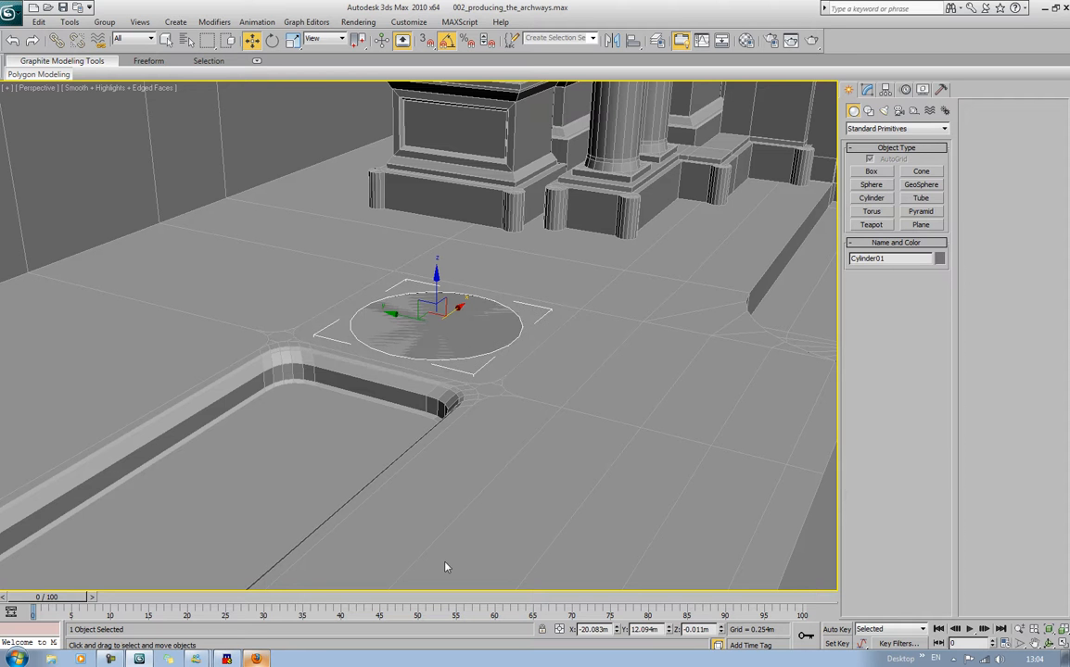
# Convert the new cylinder to an editable poly
pyautogui.rightClick(445, 329)
pyautogui.rightClick(484, 359)
pyautogui.moveTo(492, 457)
pyautogui.click(602, 460)
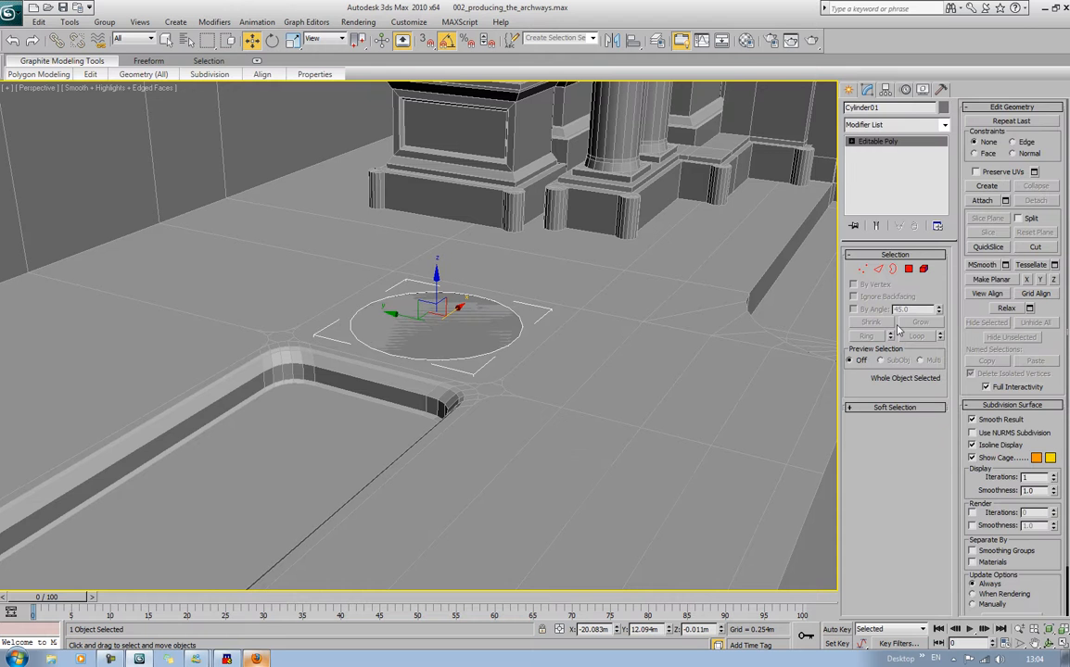
# Delete the top cap polygon of the cylinder
pyautogui.click(909, 269)
pyautogui.click(466, 323)
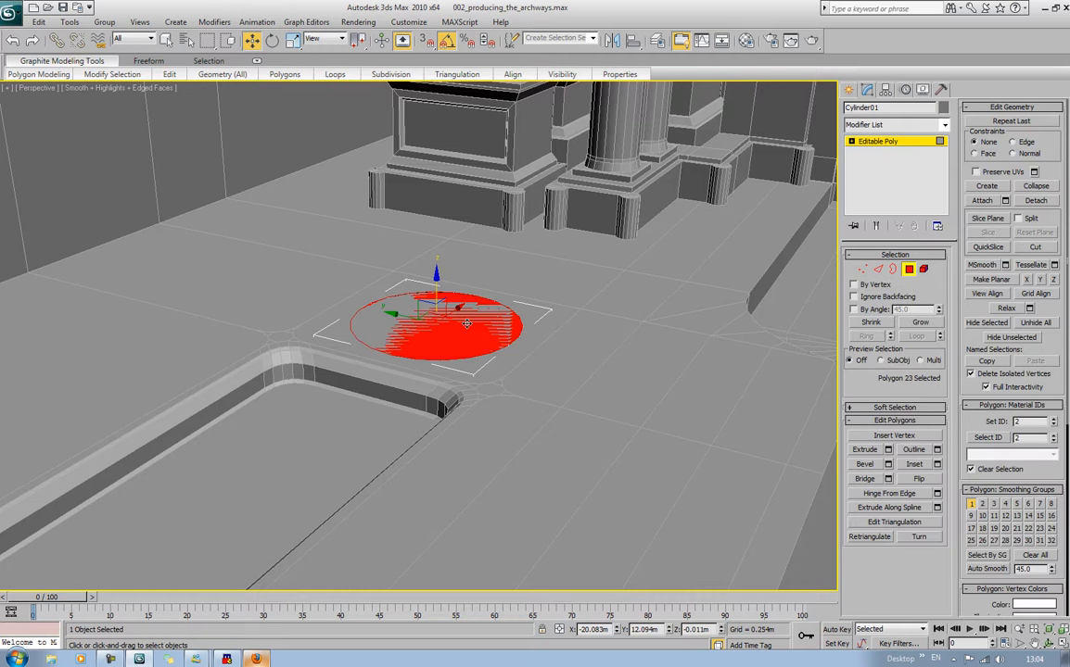
pyautogui.press('Delete')
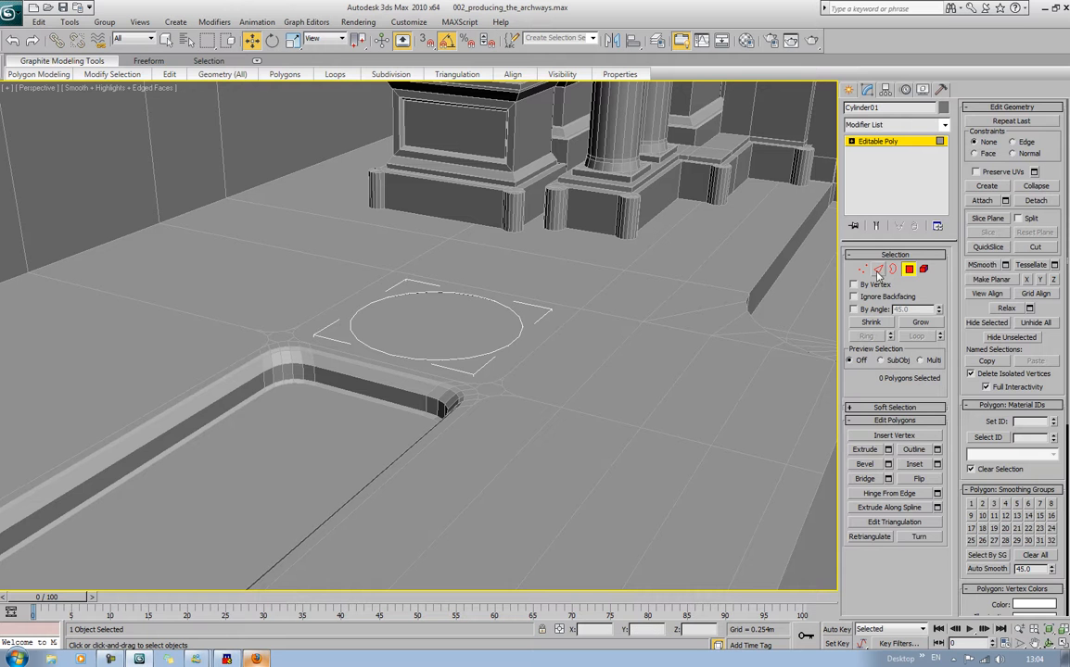
pyautogui.click(907, 273)
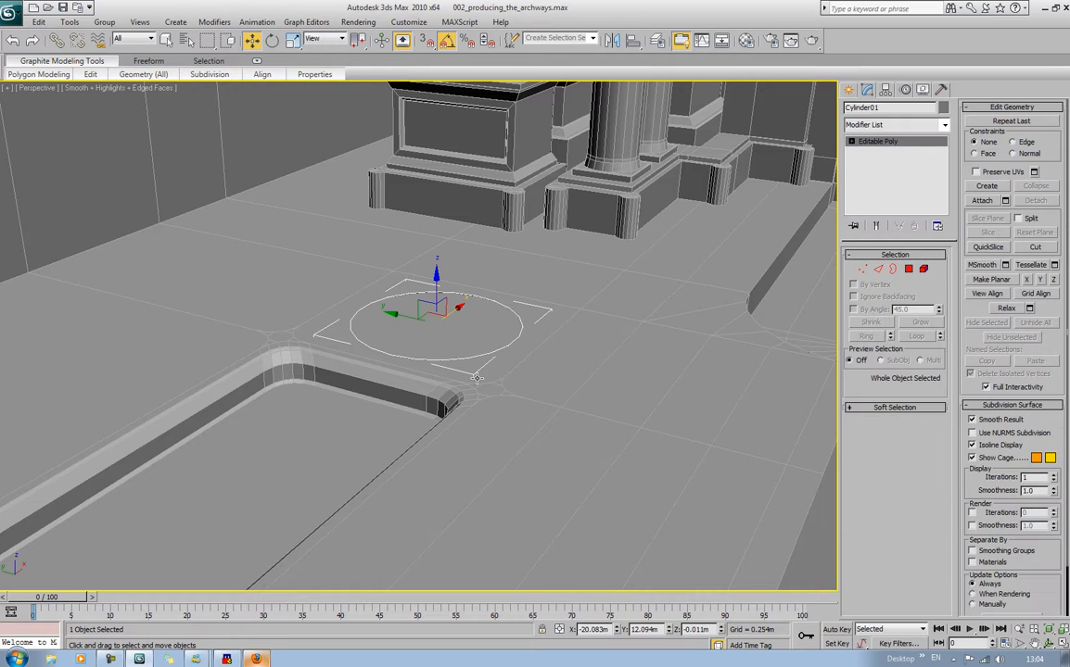
# Delete the Portal_Floor polygon that surrounds the cylinder's top rim
pyautogui.click(612, 363)
pyautogui.click(908, 269)
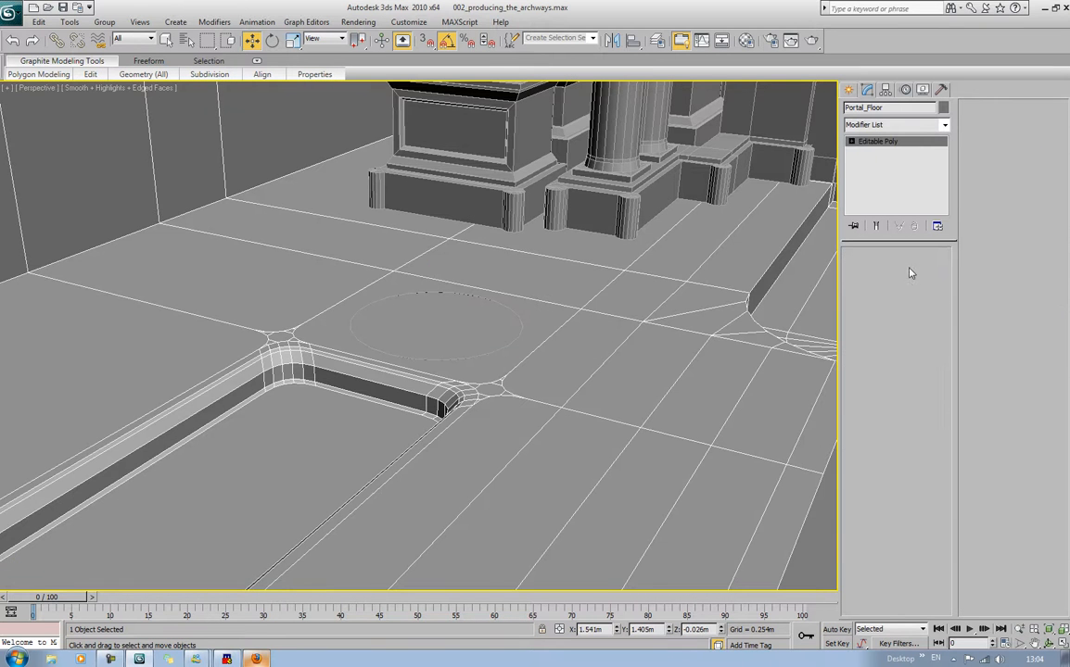
pyautogui.click(453, 327)
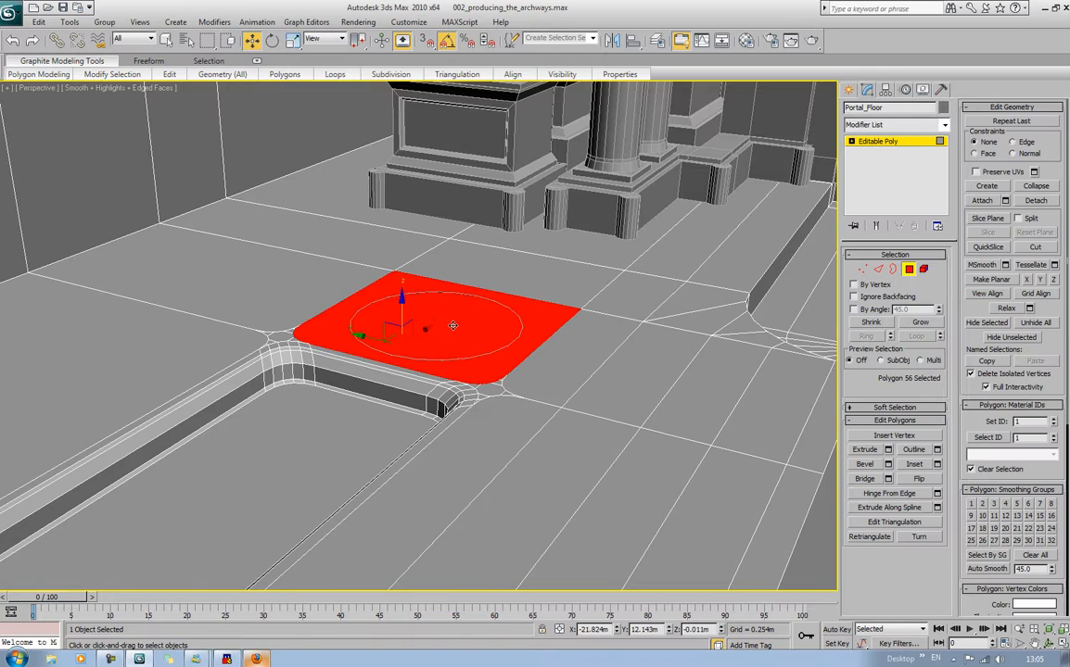
pyautogui.press('Delete')
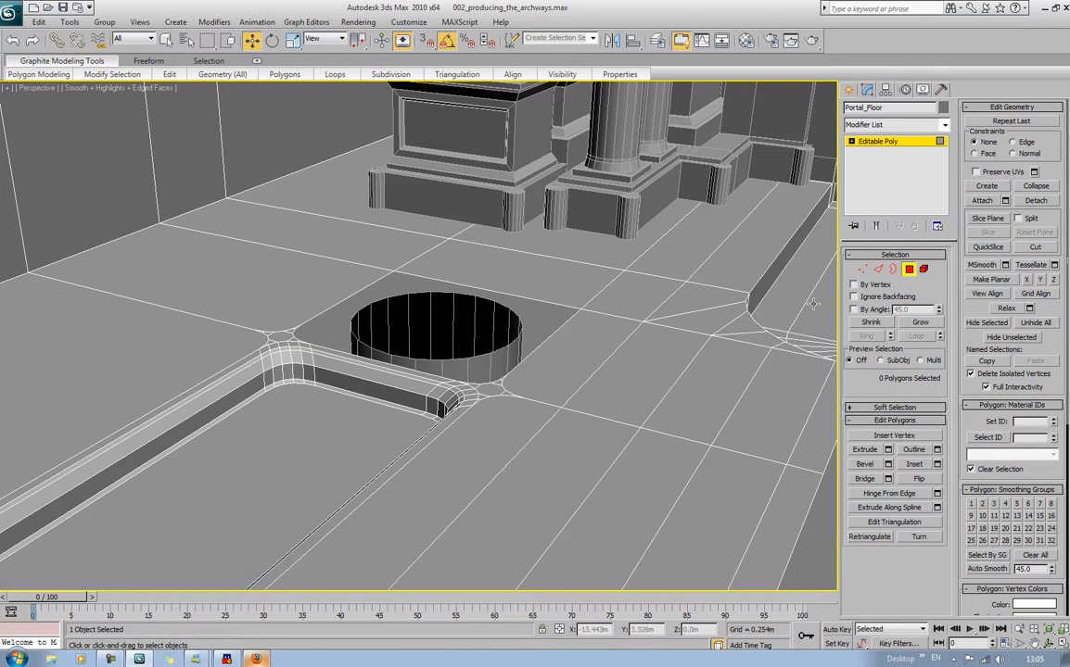
pyautogui.click(911, 271)
# Flip the normals of the whole cylinder element so its faces point inward
pyautogui.click(506, 350)
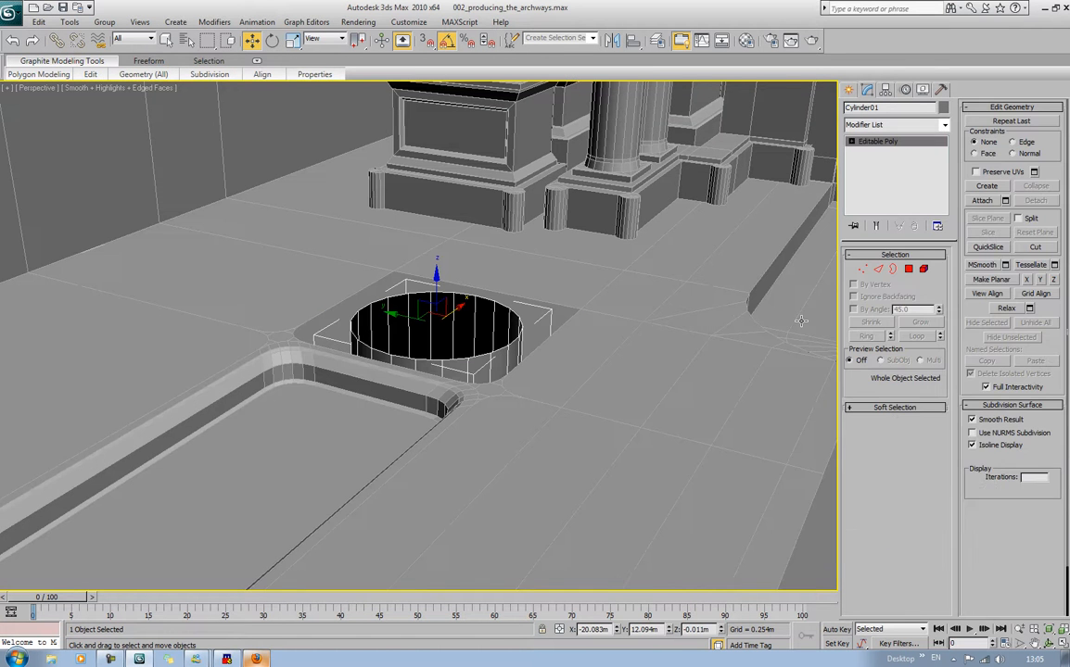
pyautogui.click(923, 270)
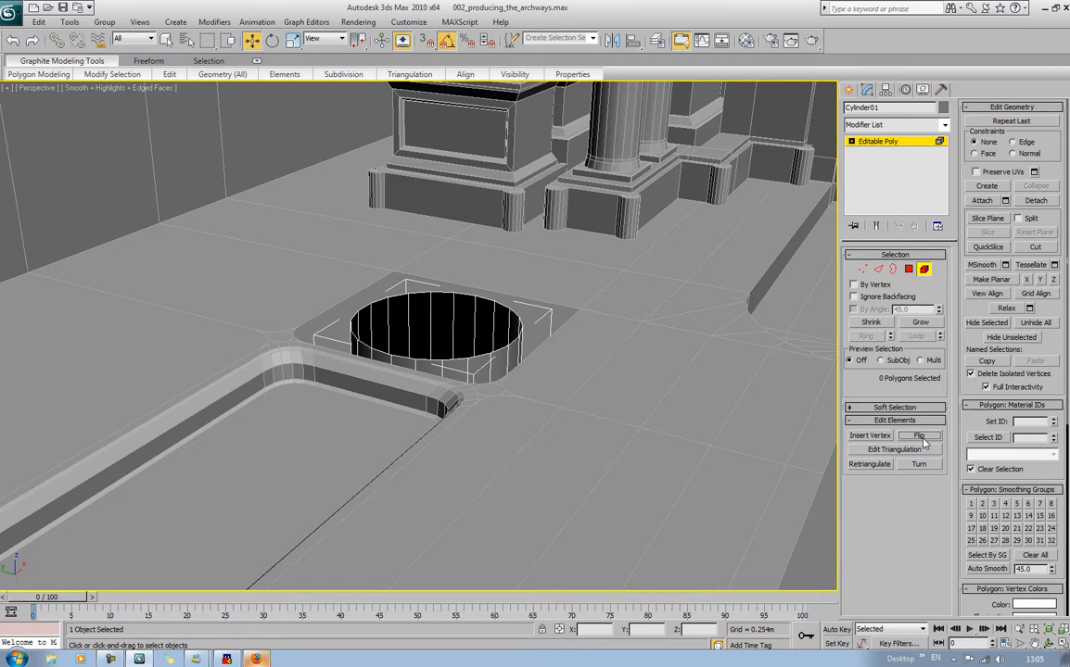
pyautogui.click(518, 352)
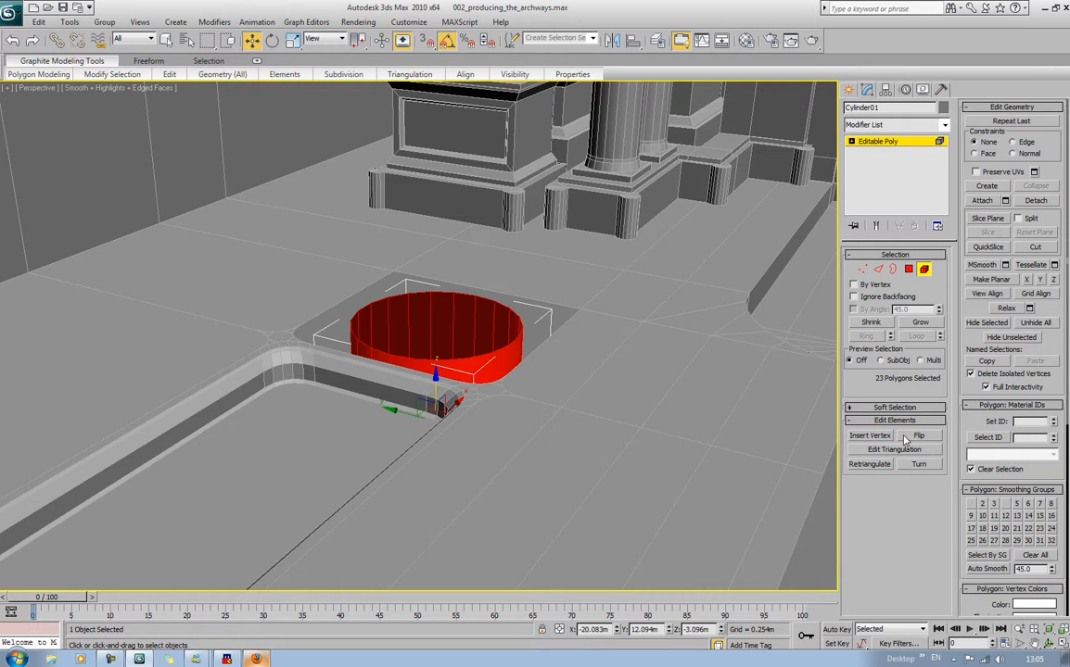
pyautogui.click(907, 438)
pyautogui.click(925, 269)
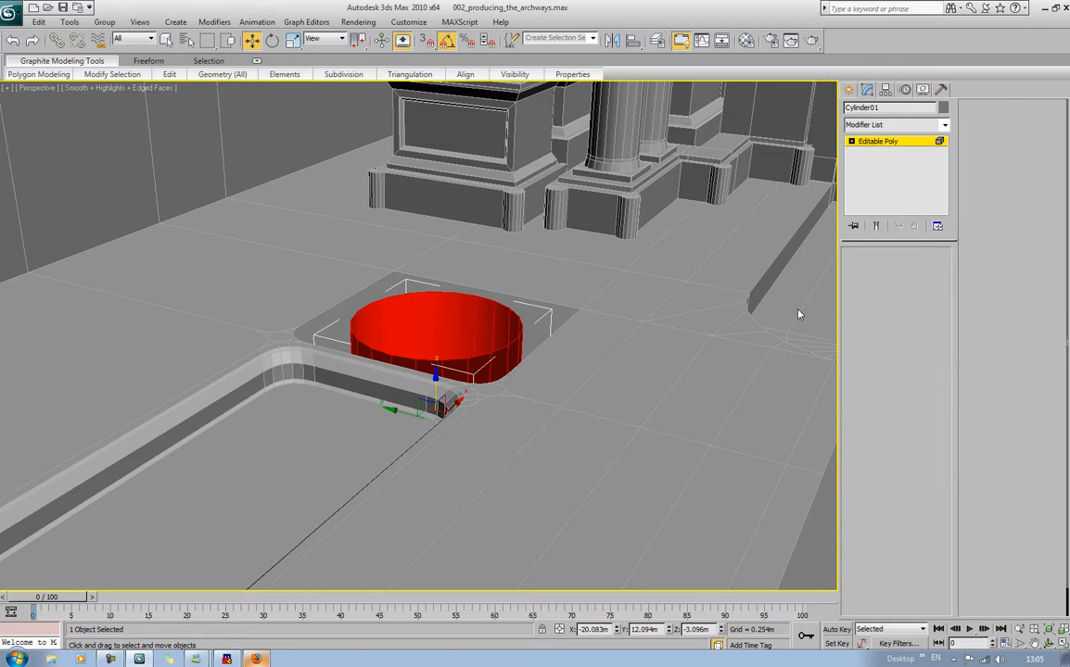
# Attach the cylinder to Portal_Floor and bridge the border of the floor opening with the cylinder's top border
pyautogui.click(669, 329)
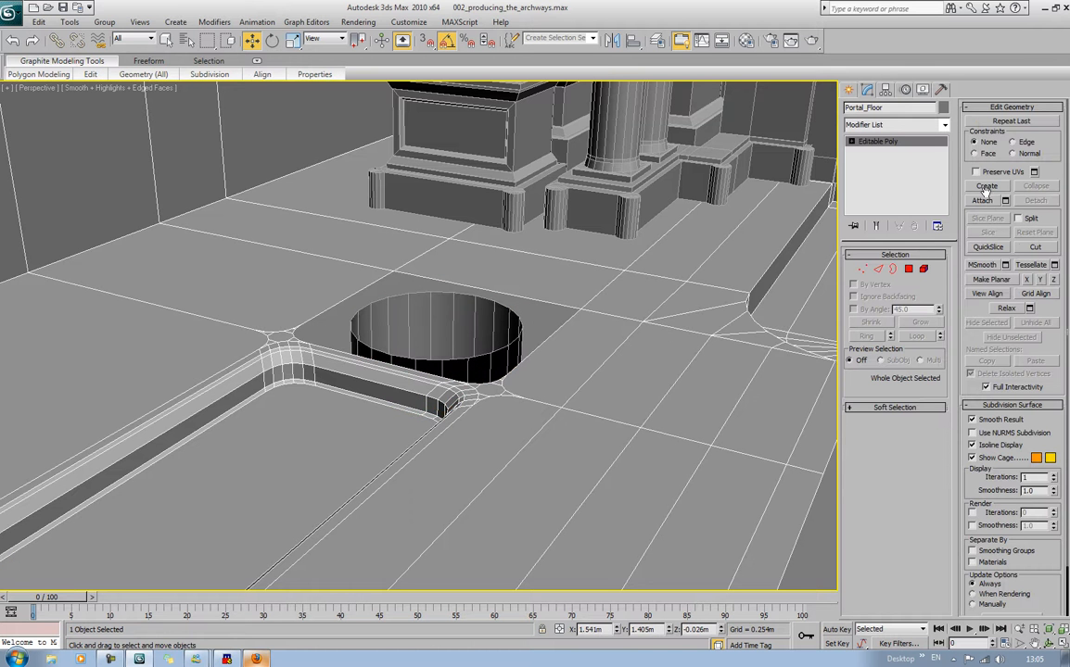
pyautogui.click(983, 200)
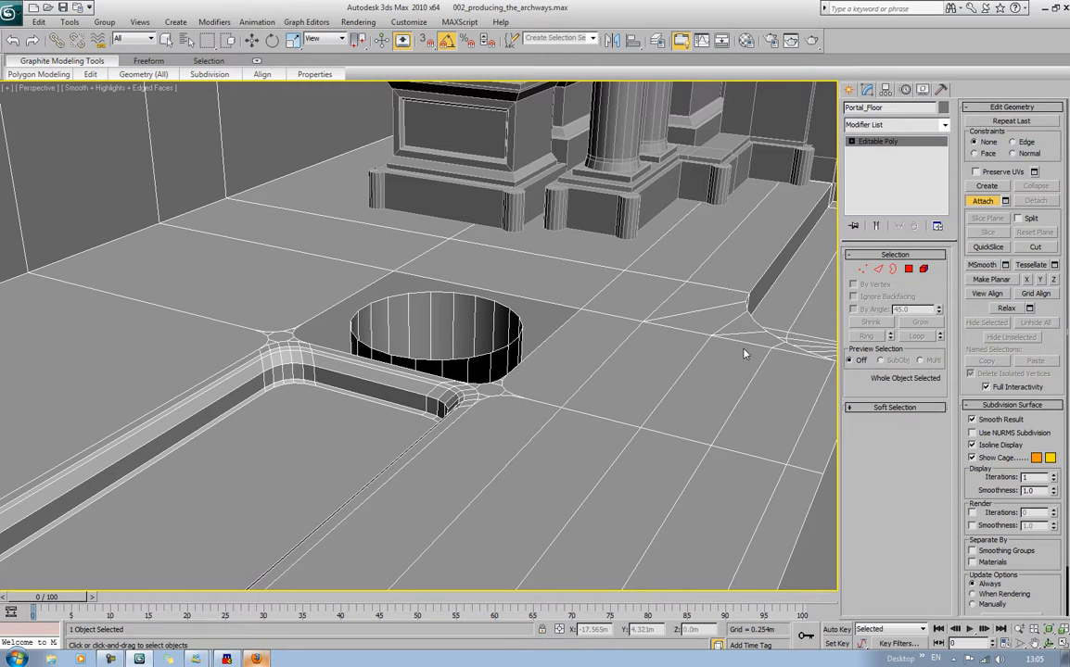
pyautogui.click(897, 268)
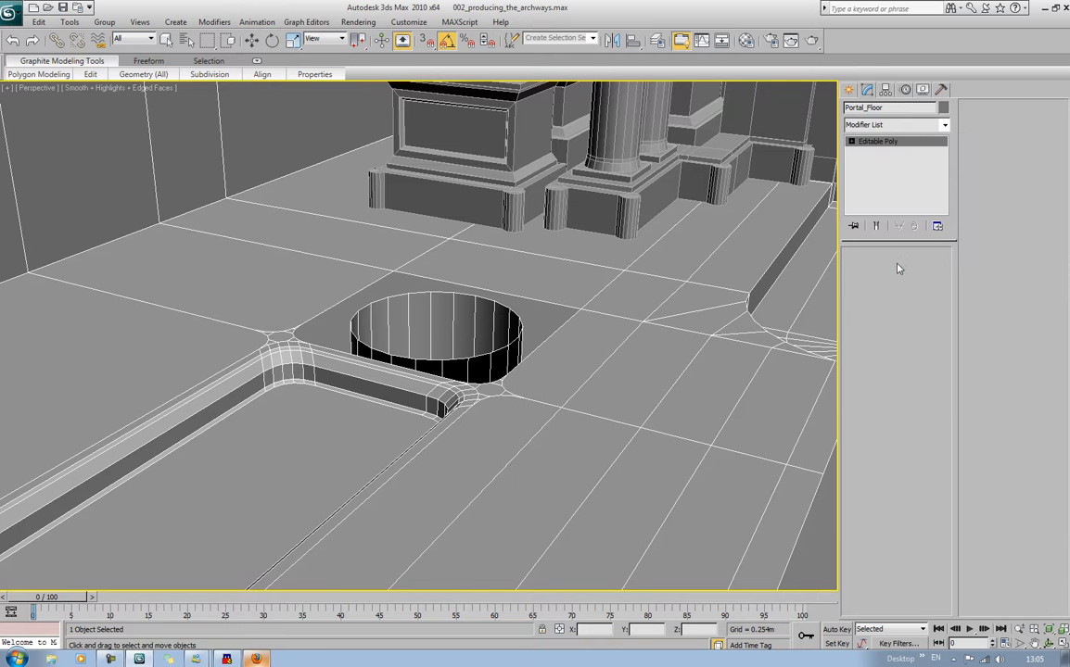
pyautogui.click(524, 358)
pyautogui.keyDown('ctrl'); pyautogui.click(449, 312); pyautogui.keyUp('ctrl')
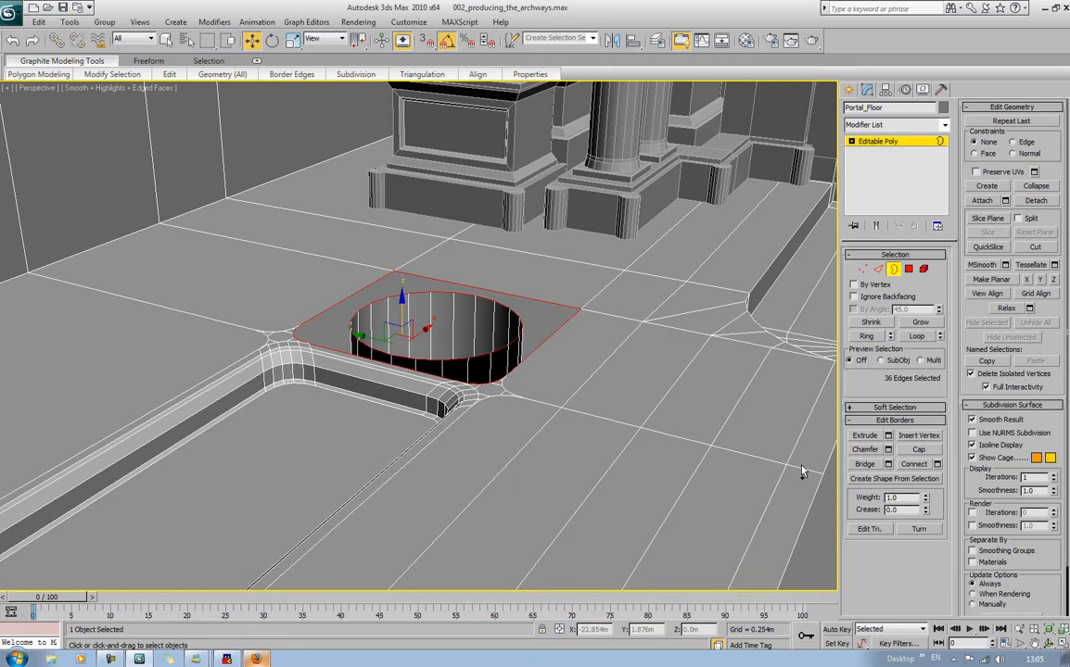
pyautogui.click(862, 464)
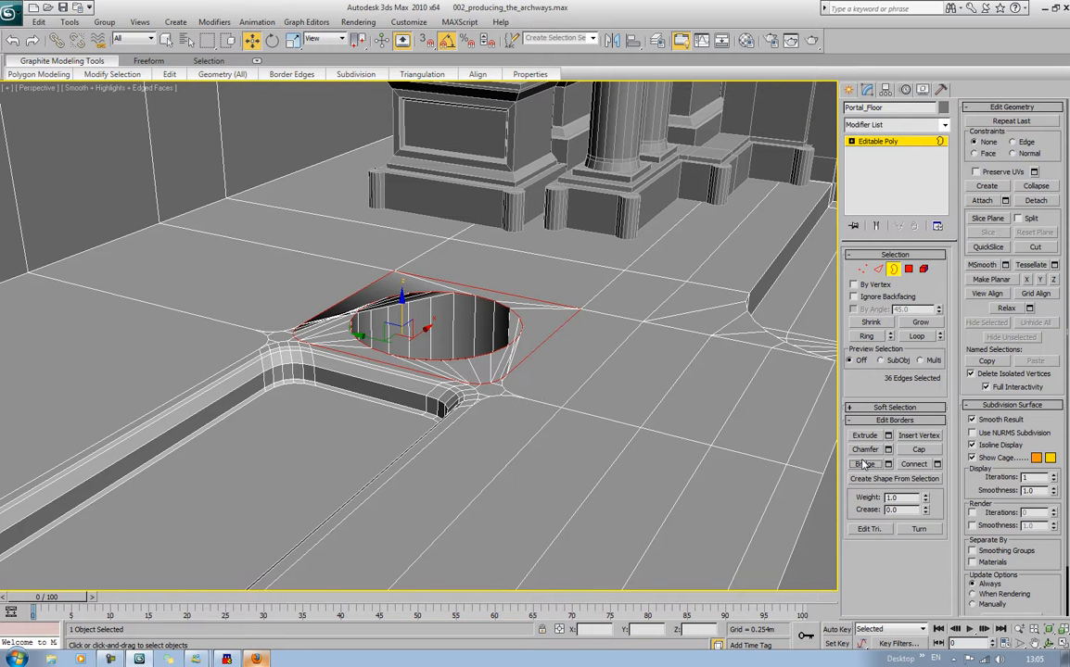
# Undo the border bridge and bridge only the floor opening's edge beside the rounded recess to the nearest cylinder rim edge
pyautogui.hotkey('ctrl', 'z')
pyautogui.moveTo(499, 493); pyautogui.dragTo(490, 466, button='middle')
pyautogui.scroll(4, 526, 497)
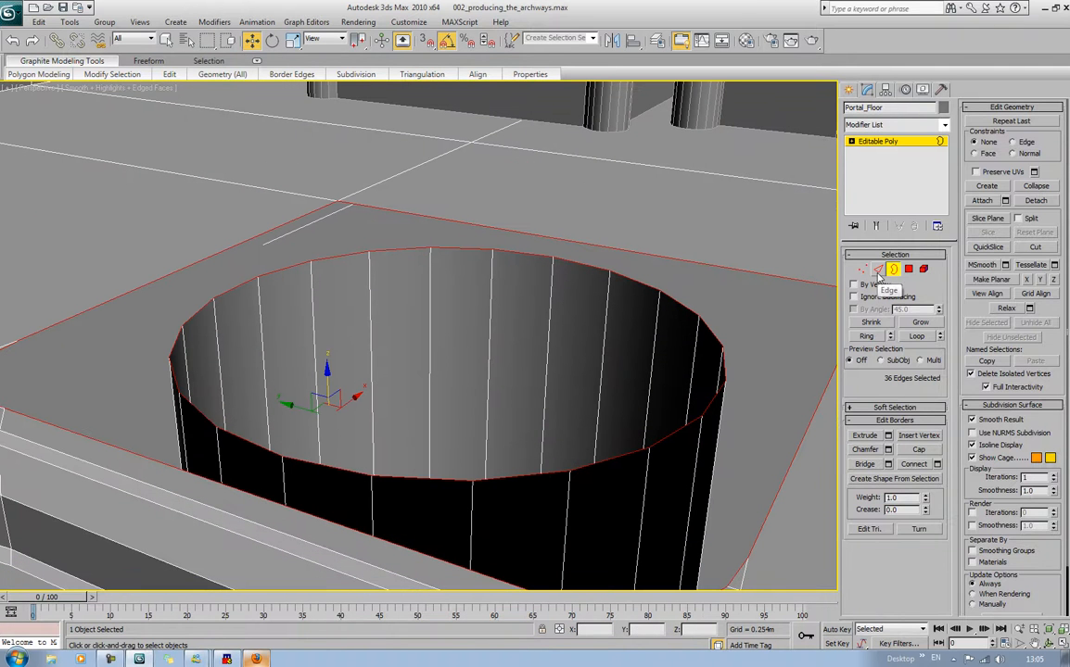
pyautogui.click(878, 270)
pyautogui.click(314, 507)
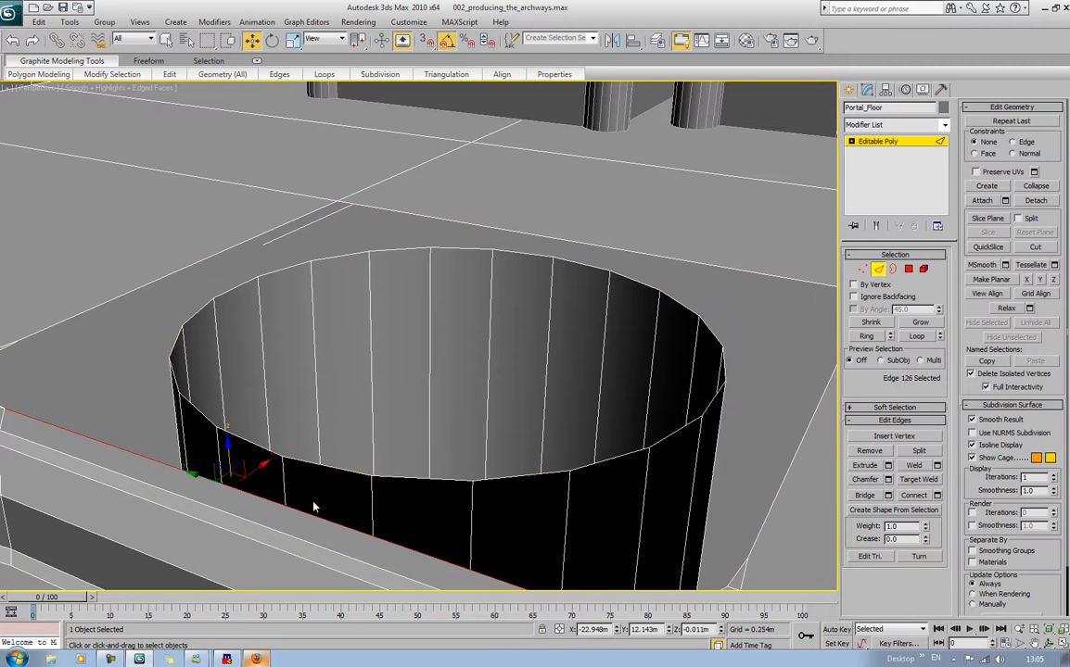
pyautogui.keyDown('ctrl'); pyautogui.click(326, 467); pyautogui.keyUp('ctrl')
pyautogui.click(864, 495)
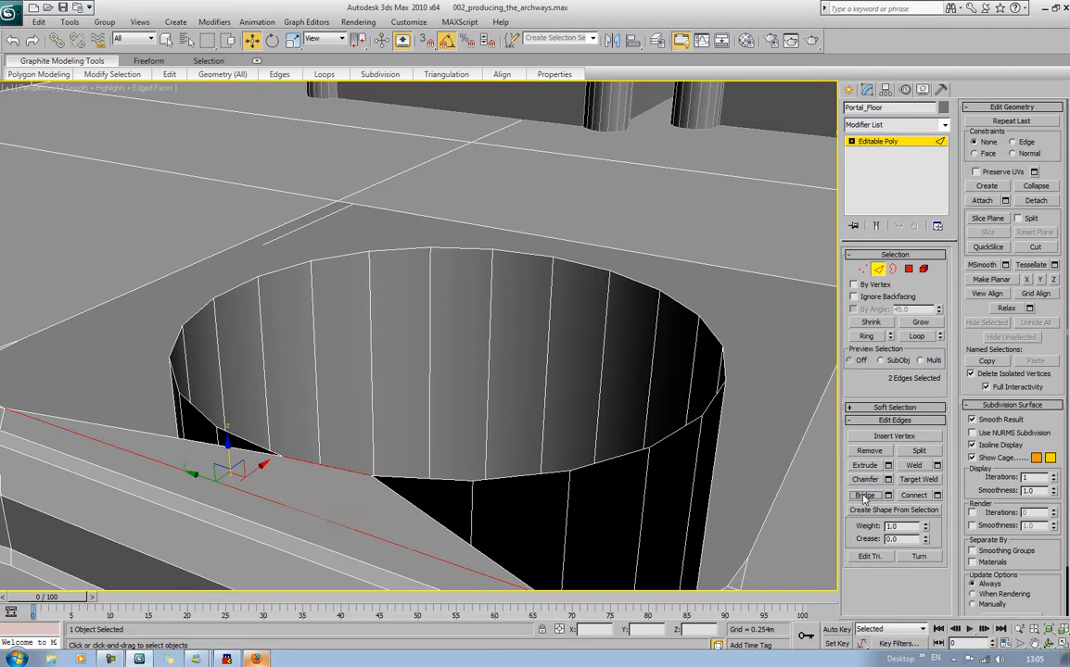
# Cap the remaining open border between the floor opening and the cylinder rim
pyautogui.click(893, 269)
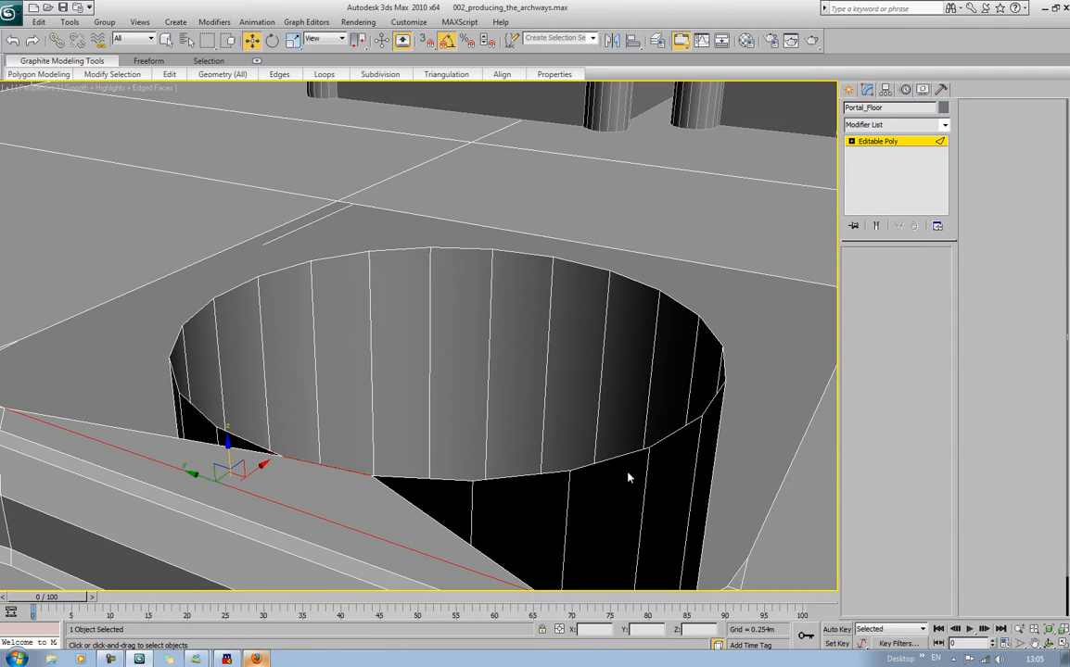
pyautogui.click(664, 442)
pyautogui.scroll(-8, 674, 403)
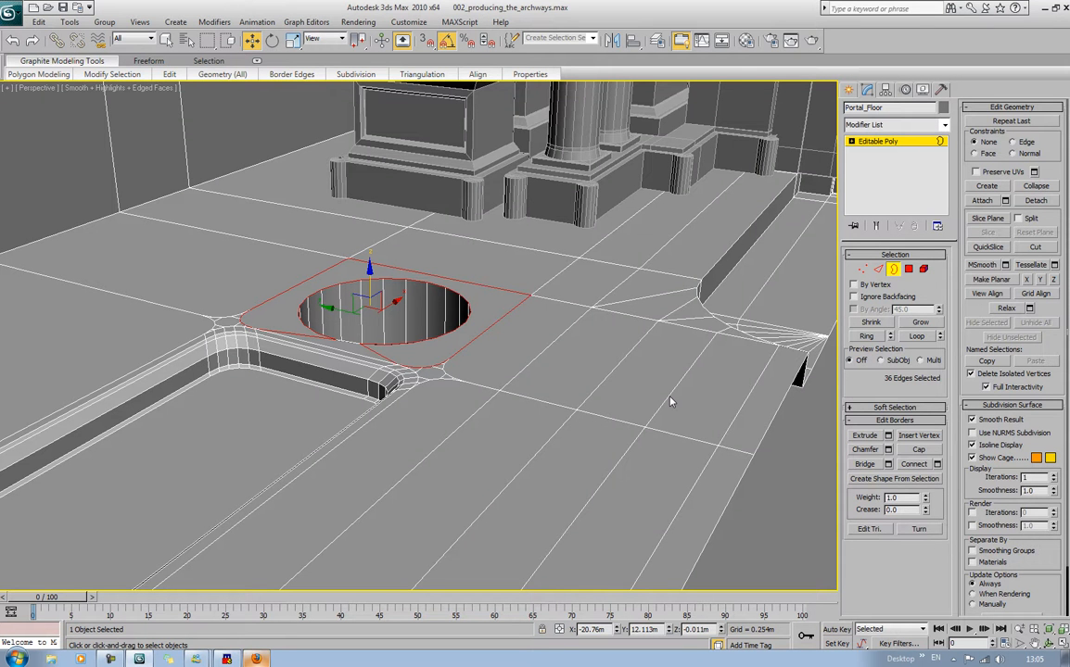
pyautogui.click(585, 372)
pyautogui.scroll(-4, 584, 373)
pyautogui.keyDown('alt'); pyautogui.moveTo(585, 373); pyautogui.dragTo(408, 266, button='middle'); pyautogui.keyUp('alt')
pyautogui.scroll(-5, 598, 377)
pyautogui.scroll(8, 457, 369)
pyautogui.scroll(4, 461, 384)
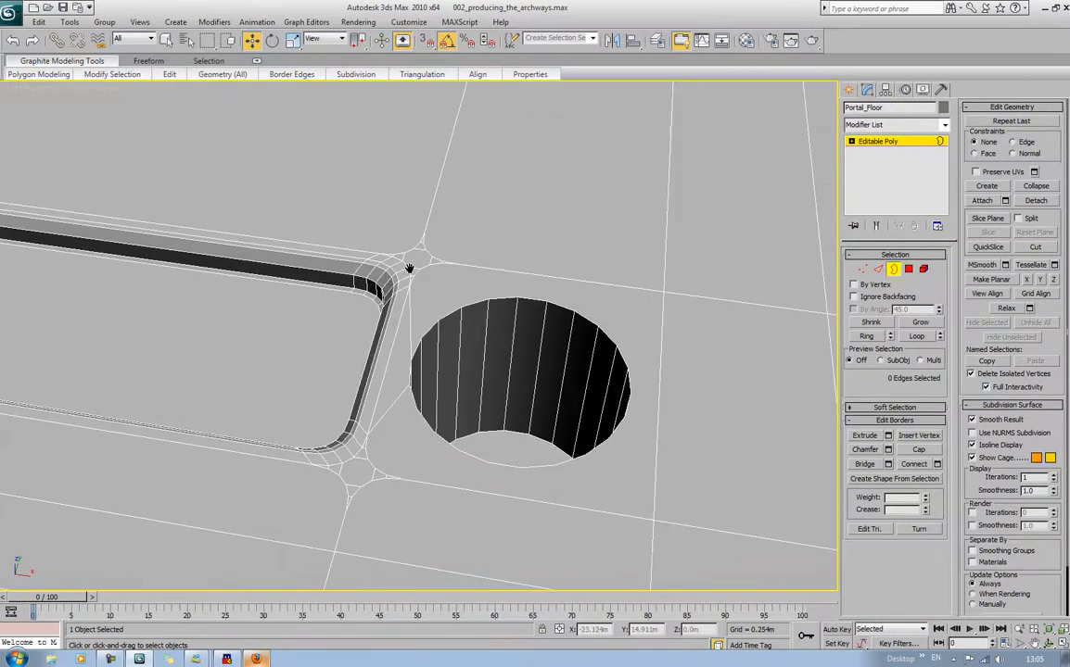
# Bevel the polygon at the bottom of the circular hole inward and up to about Z -4.48 m, leaving a narrow ring around it
pyautogui.click(908, 269)
pyautogui.click(530, 456)
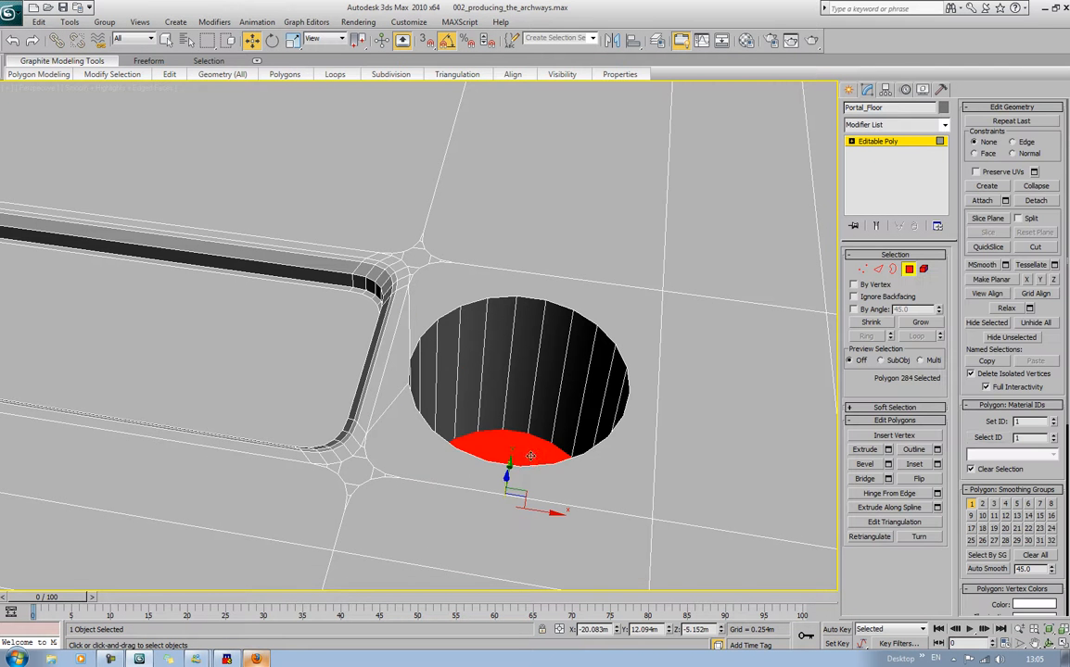
pyautogui.click(864, 463)
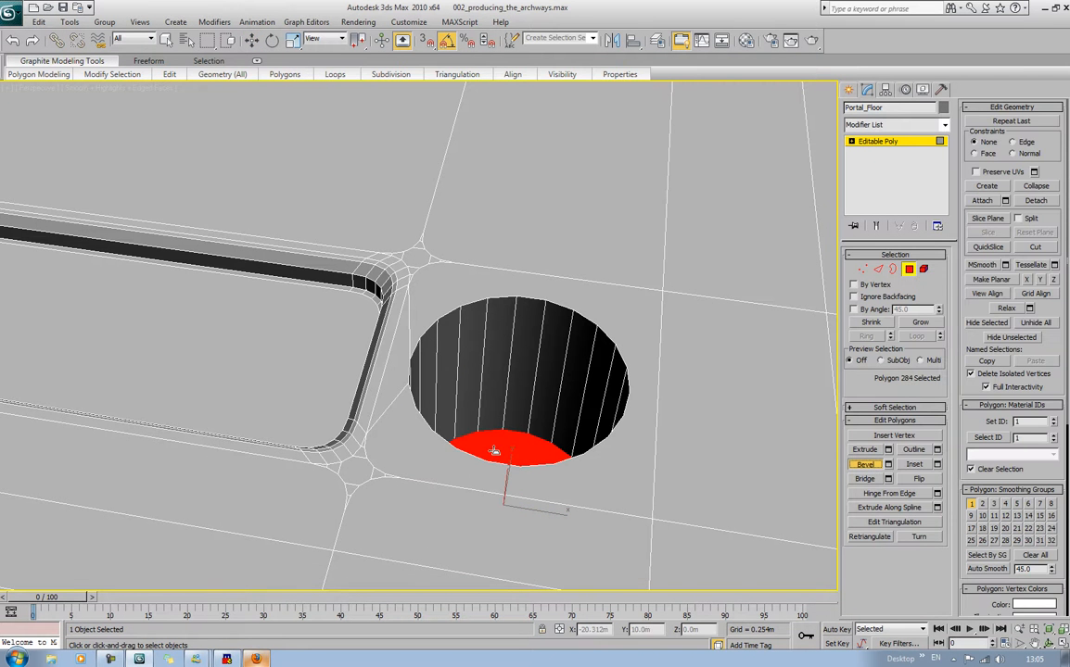
pyautogui.moveTo(508, 461); pyautogui.dragTo(522, 544)
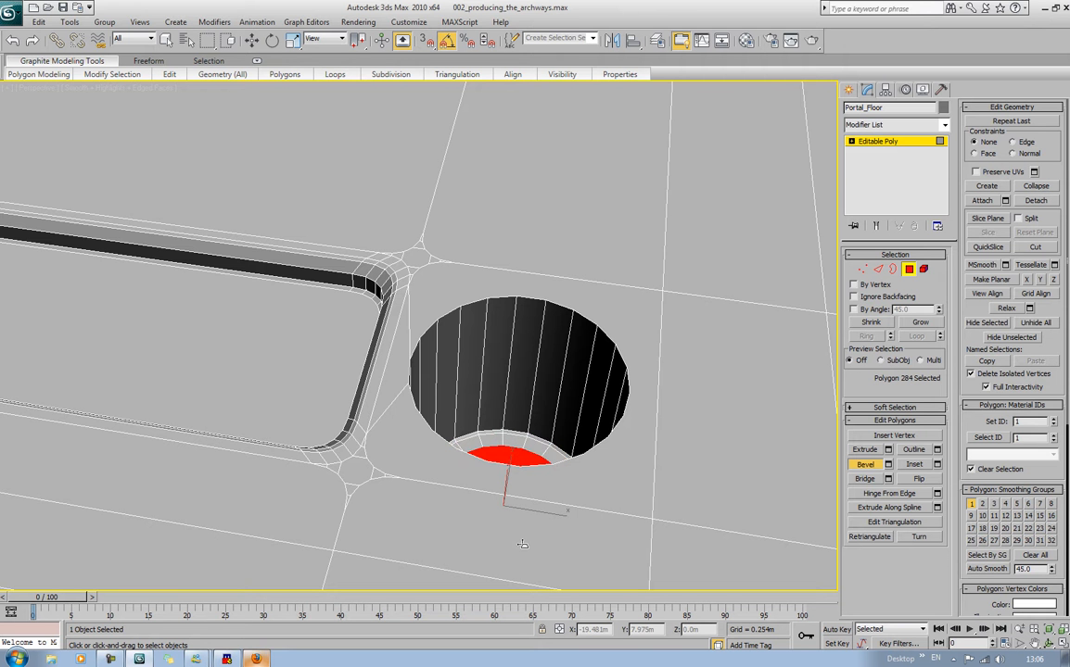
pyautogui.click(527, 567)
pyautogui.keyDown('alt'); pyautogui.moveTo(530, 582); pyautogui.dragTo(529, 504, button='middle'); pyautogui.keyUp('alt')
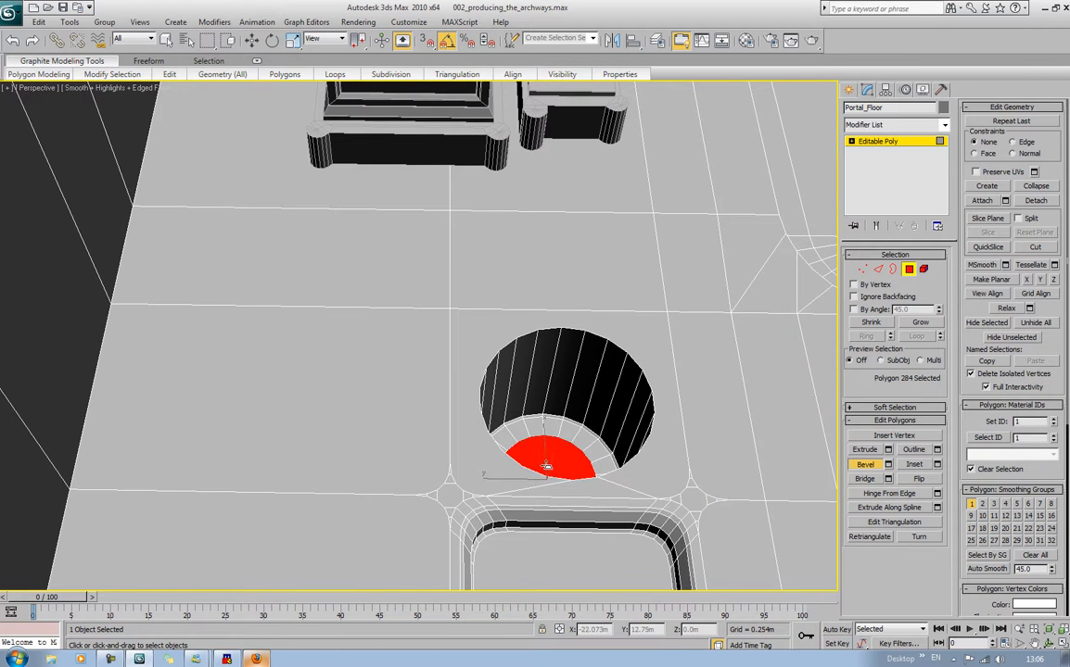
pyautogui.moveTo(547, 467); pyautogui.dragTo(543, 342)
pyautogui.press('w')
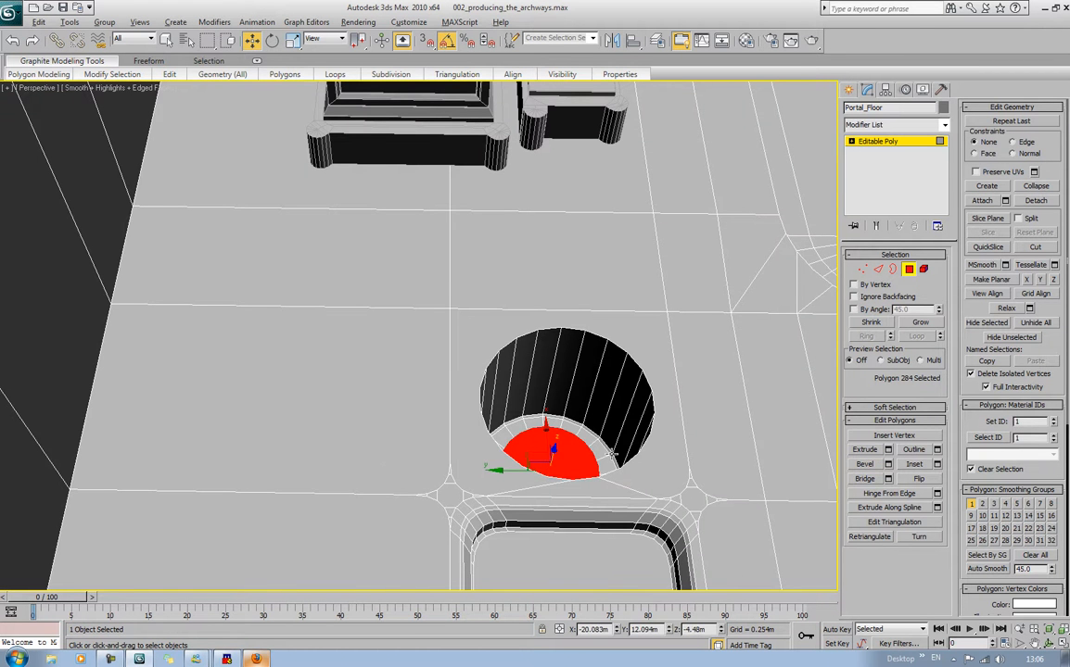
# Move the beveled polygon straight up past the top of the walls to form a tall column rising from the hole
pyautogui.keyDown('alt'); pyautogui.moveTo(611, 454); pyautogui.dragTo(569, 467, button='middle'); pyautogui.keyUp('alt')
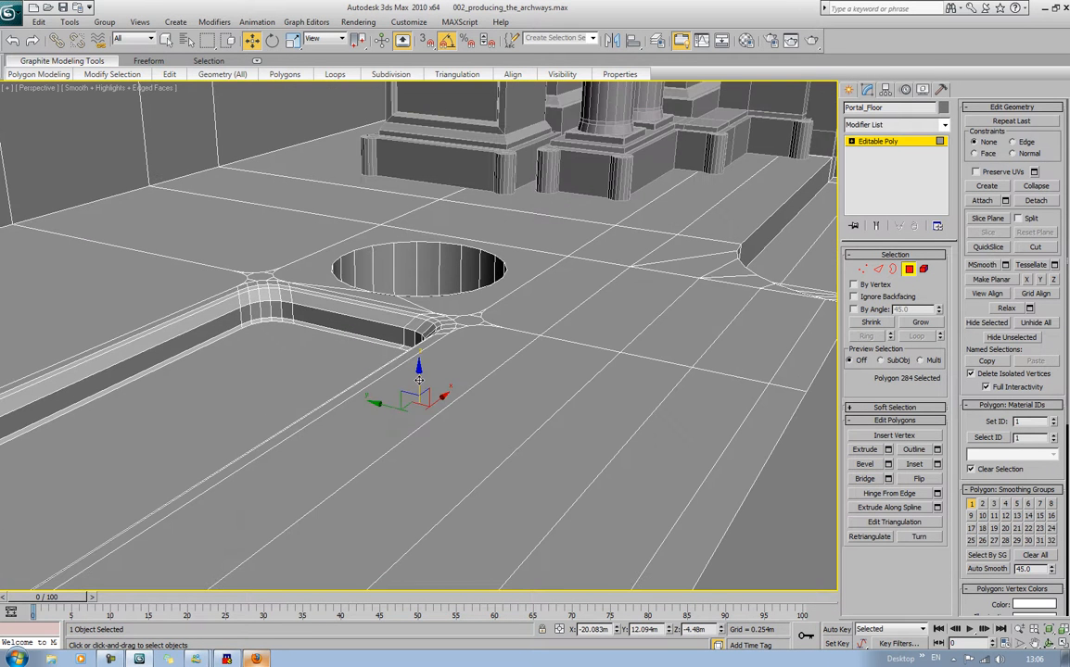
pyautogui.moveTo(419, 380); pyautogui.dragTo(402, 146)
pyautogui.scroll(-3, 471, 232)
pyautogui.moveTo(473, 245); pyautogui.dragTo(506, 344, button='middle')
pyautogui.press('f')
pyautogui.press('z')
pyautogui.scroll(-8, 506, 344)
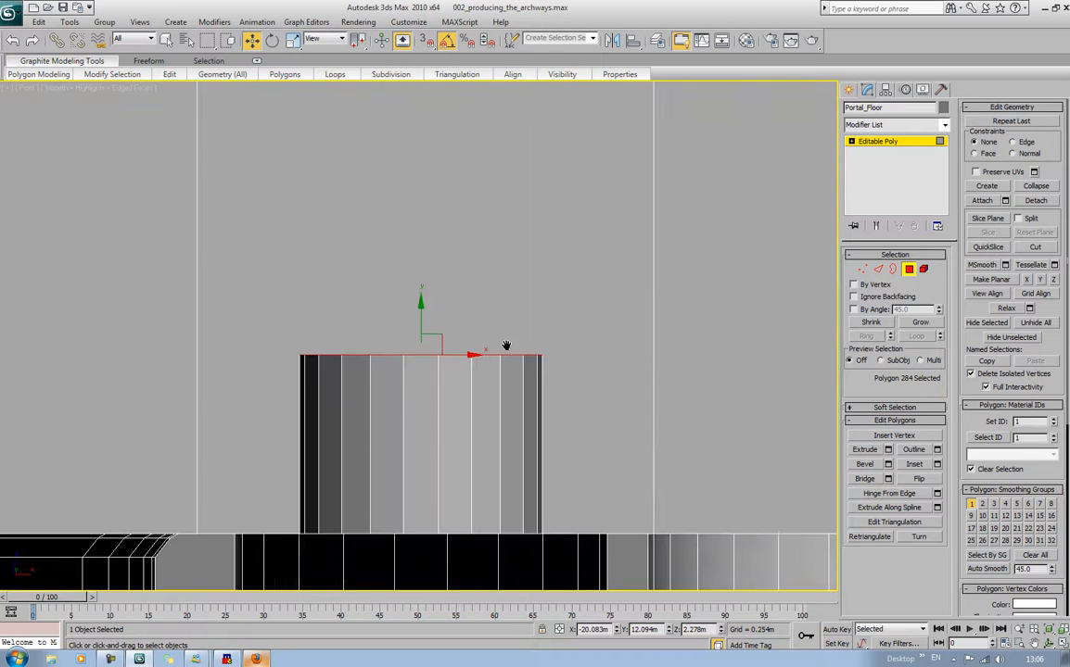
pyautogui.scroll(-6, 502, 423)
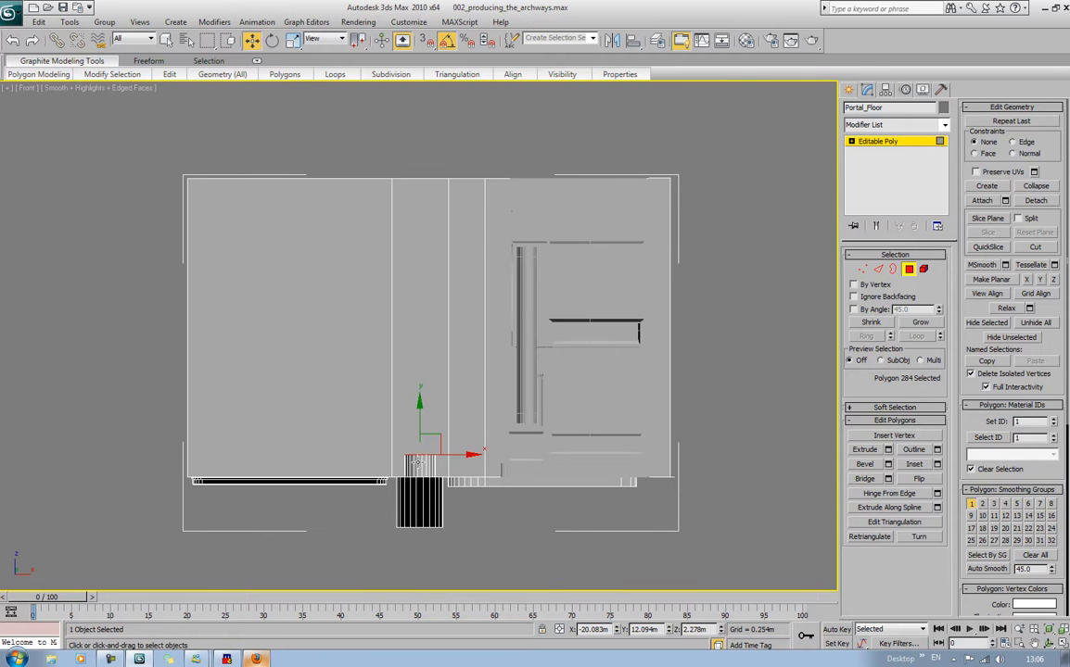
pyautogui.moveTo(420, 416); pyautogui.dragTo(422, 140)
pyautogui.click(452, 146)
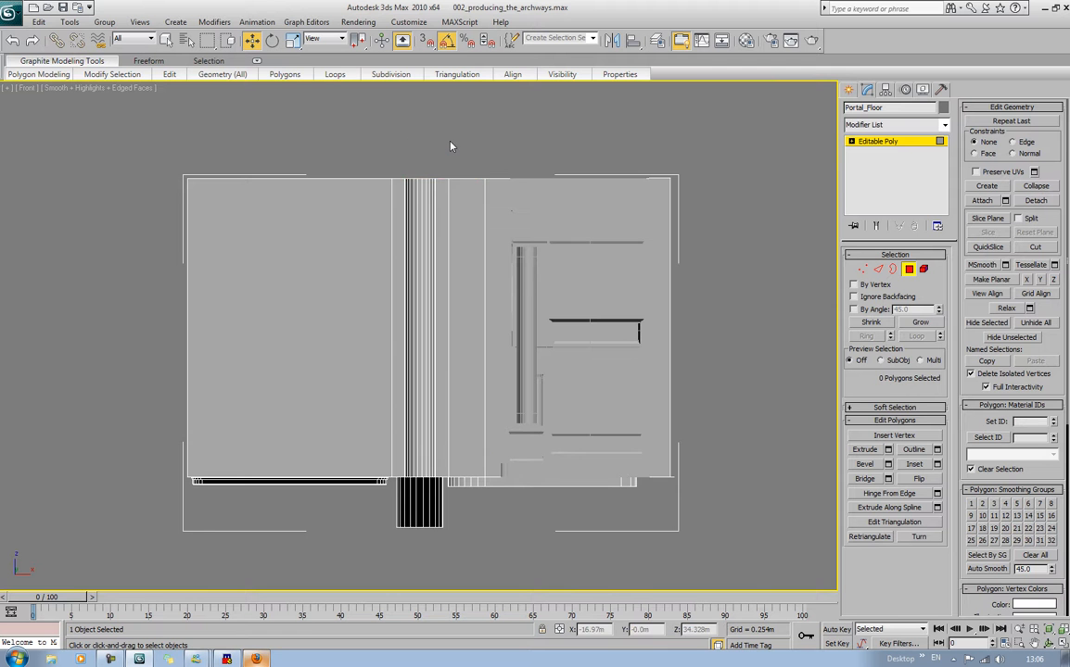
# Select every edge around the hole's upper rim where it meets the floor
pyautogui.press('p')
pyautogui.scroll(1, 494, 246)
pyautogui.keyDown('alt'); pyautogui.moveTo(495, 246); pyautogui.dragTo(579, 287, button='middle'); pyautogui.keyUp('alt')
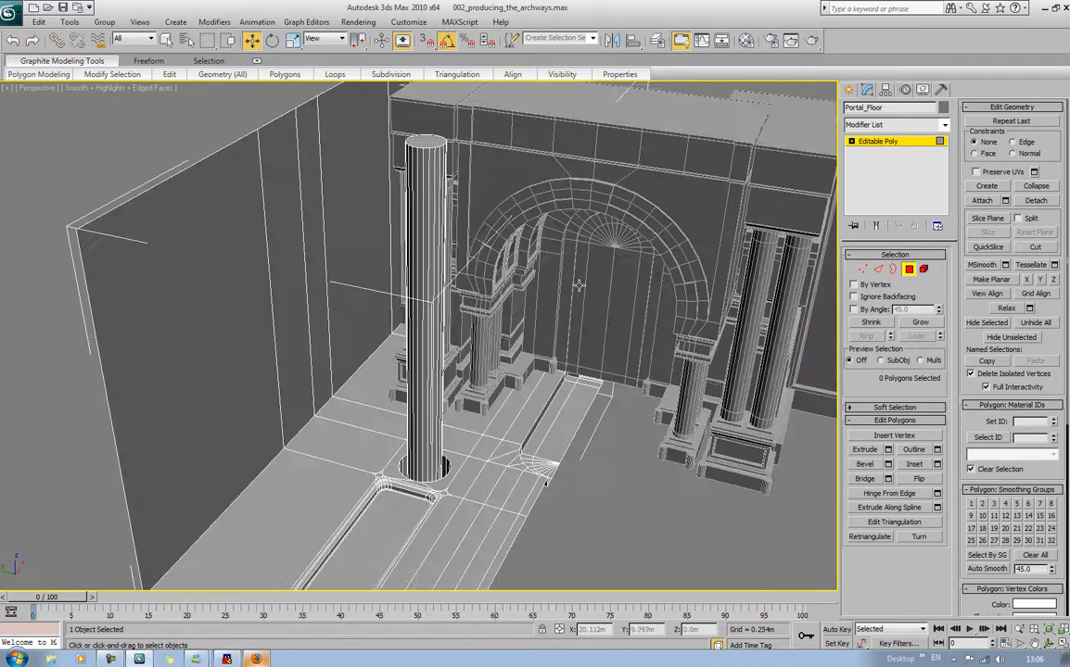
pyautogui.moveTo(513, 400); pyautogui.dragTo(503, 300, button='middle')
pyautogui.scroll(3, 502, 299)
pyautogui.scroll(2, 427, 329)
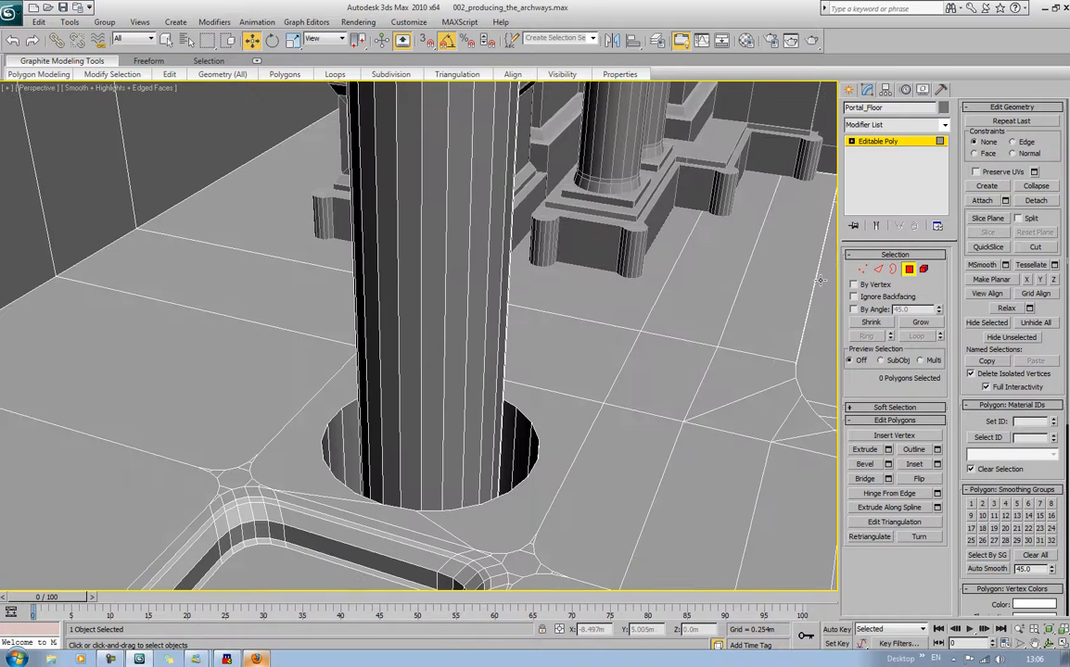
pyautogui.press('2')
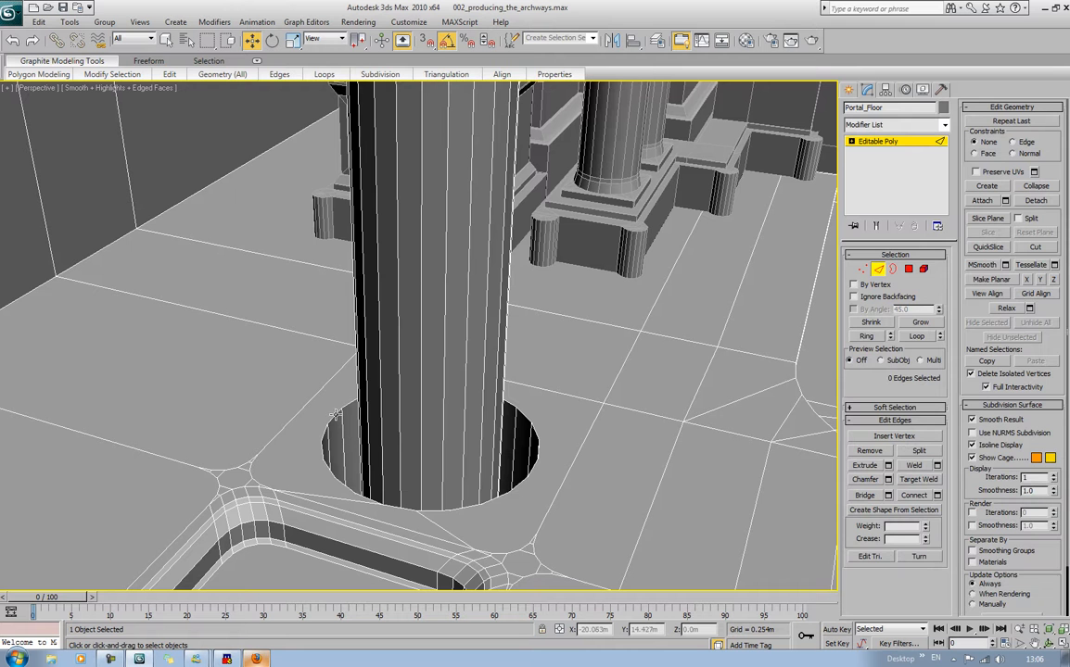
pyautogui.click(335, 414)
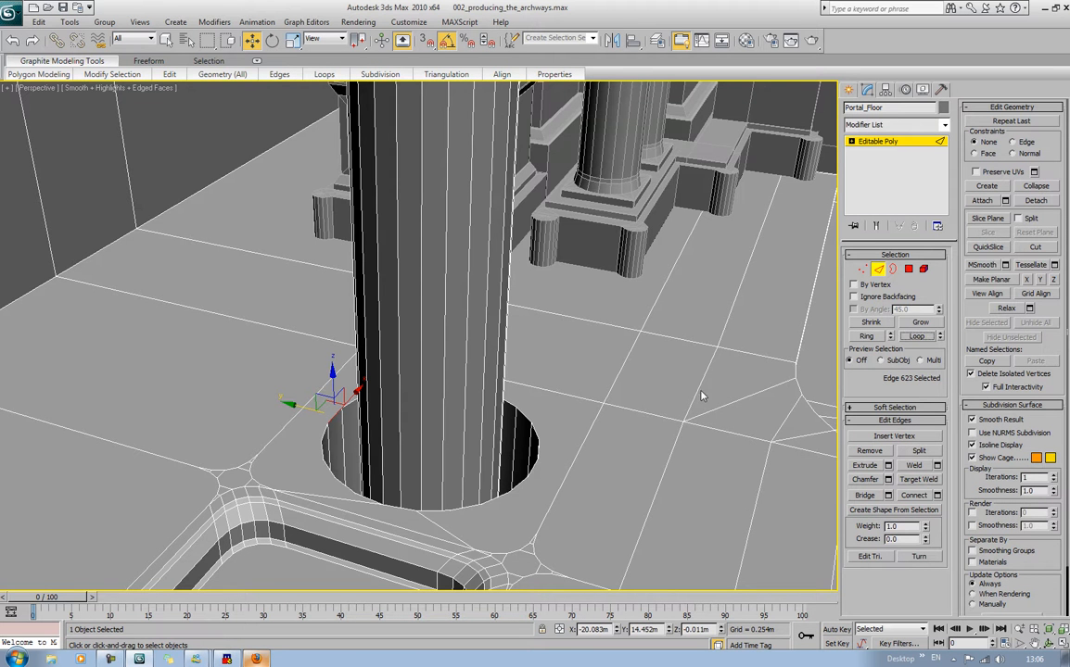
pyautogui.keyDown('alt'); pyautogui.moveTo(586, 439); pyautogui.dragTo(537, 401, button='middle'); pyautogui.keyUp('alt')
pyautogui.scroll(2, 538, 402)
pyautogui.keyDown('alt'); pyautogui.moveTo(315, 420); pyautogui.dragTo(435, 388, button='middle'); pyautogui.keyUp('alt')
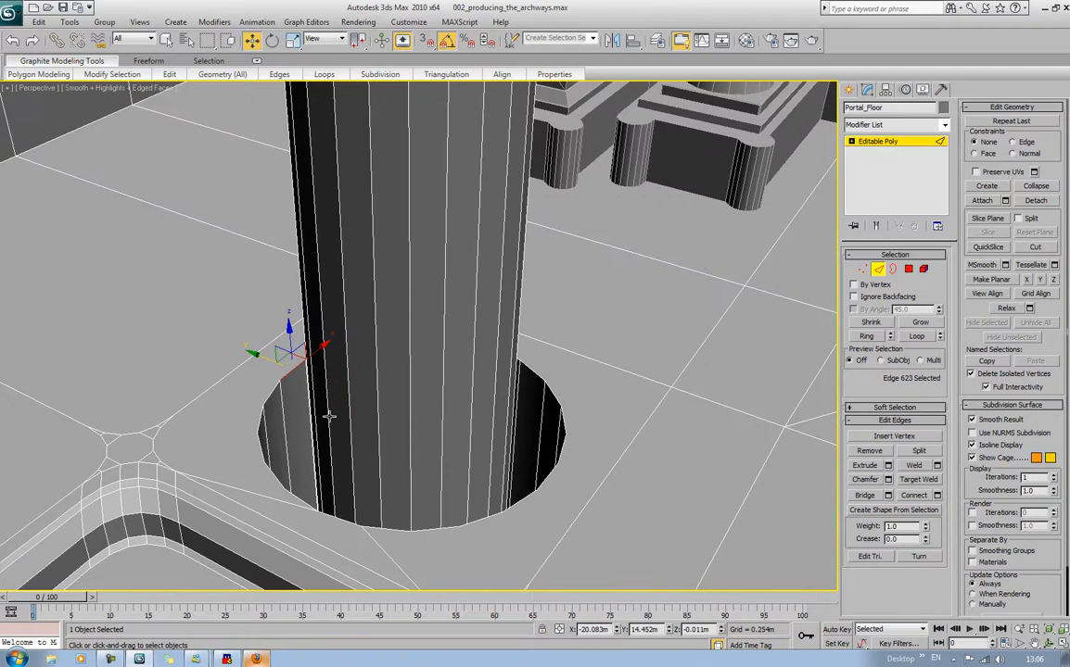
pyautogui.keyDown('ctrl'); pyautogui.click(269, 398); pyautogui.keyUp('ctrl')
pyautogui.keyDown('ctrl'); pyautogui.click(261, 414); pyautogui.keyUp('ctrl')
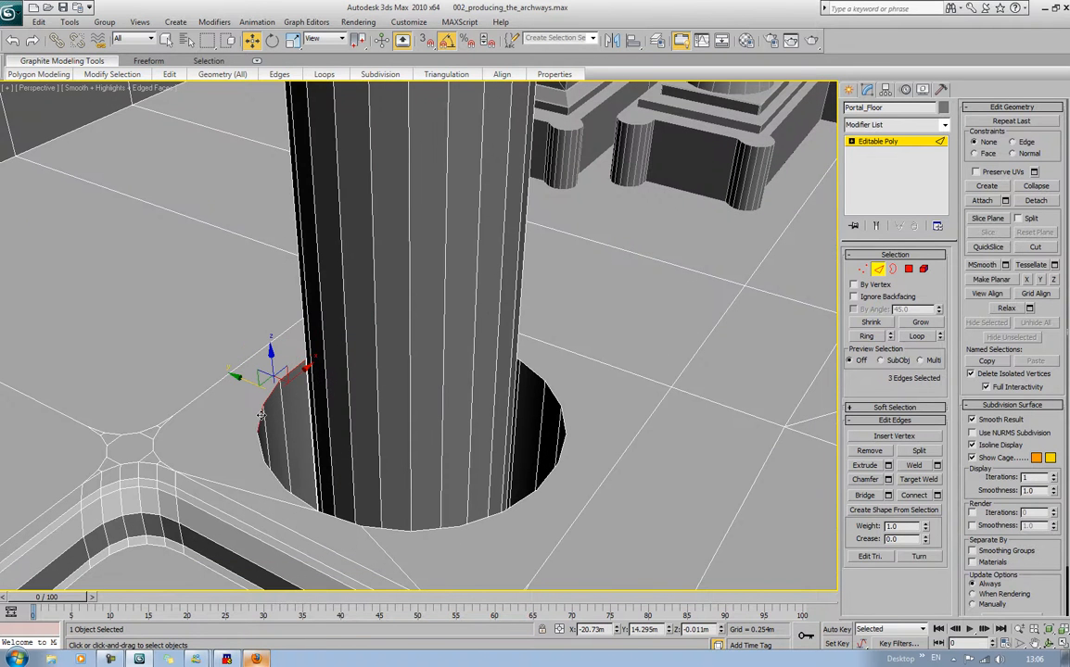
pyautogui.keyDown('ctrl'); pyautogui.click(260, 440); pyautogui.keyUp('ctrl')
pyautogui.keyDown('alt'); pyautogui.moveTo(329, 485); pyautogui.dragTo(246, 476, button='middle'); pyautogui.keyUp('alt')
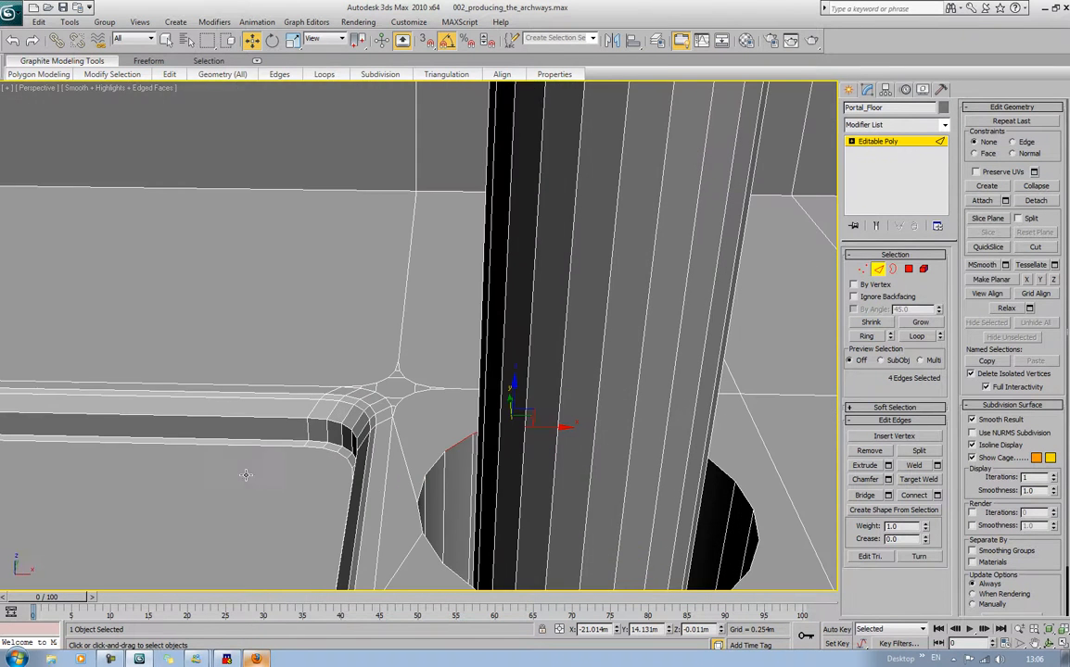
pyautogui.keyDown('ctrl'); pyautogui.click(430, 464); pyautogui.keyUp('ctrl')
pyautogui.keyDown('ctrl'); pyautogui.click(420, 491); pyautogui.keyUp('ctrl')
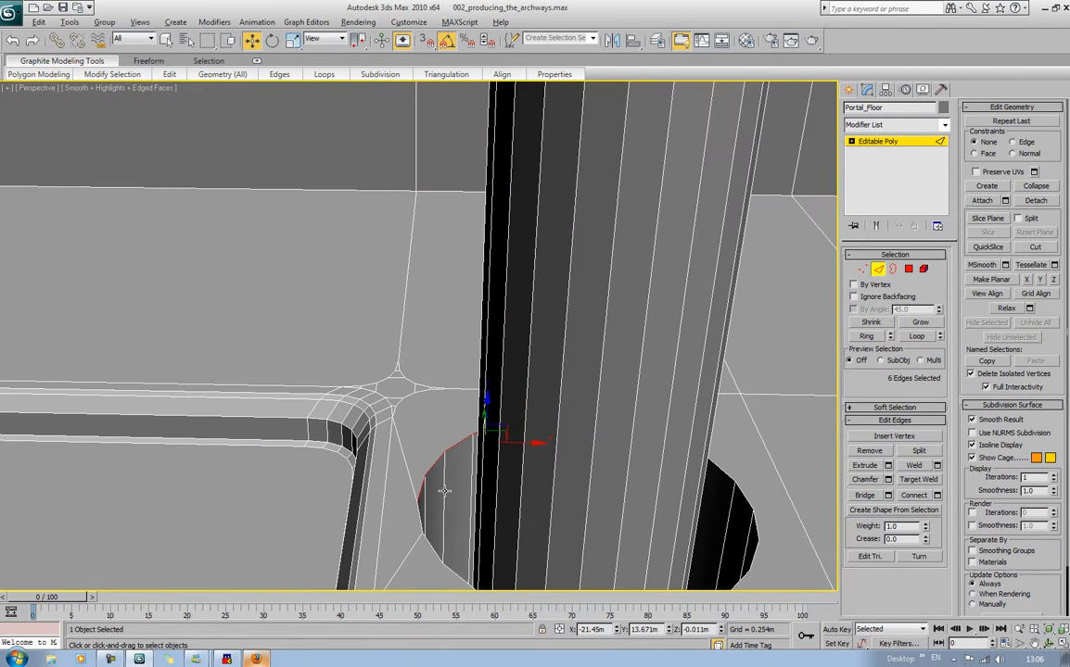
pyautogui.moveTo(399, 443)
pyautogui.keyDown('alt'); pyautogui.mouseDown(button='middle')
pyautogui.moveTo(353, 447)
pyautogui.moveTo(412, 425)
pyautogui.mouseUp(button='middle'); pyautogui.keyUp('alt')
pyautogui.keyDown('ctrl'); pyautogui.click(448, 427); pyautogui.keyUp('ctrl')
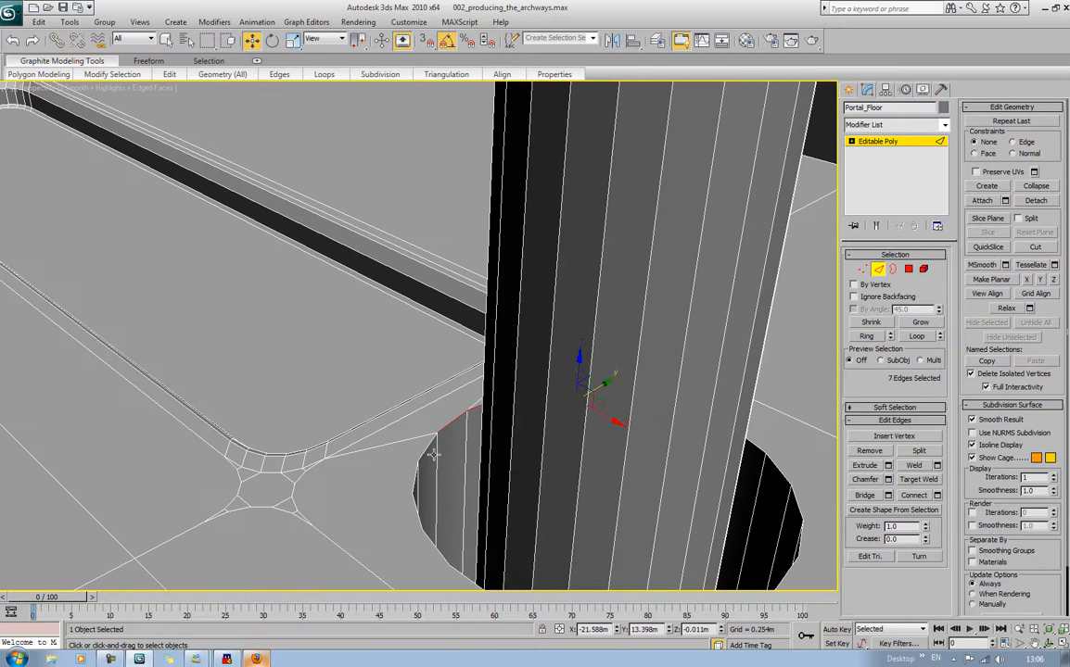
pyautogui.keyDown('ctrl'); pyautogui.click(425, 451); pyautogui.keyUp('ctrl')
pyautogui.keyDown('alt'); pyautogui.moveTo(480, 482); pyautogui.dragTo(418, 482, button='middle'); pyautogui.keyUp('alt')
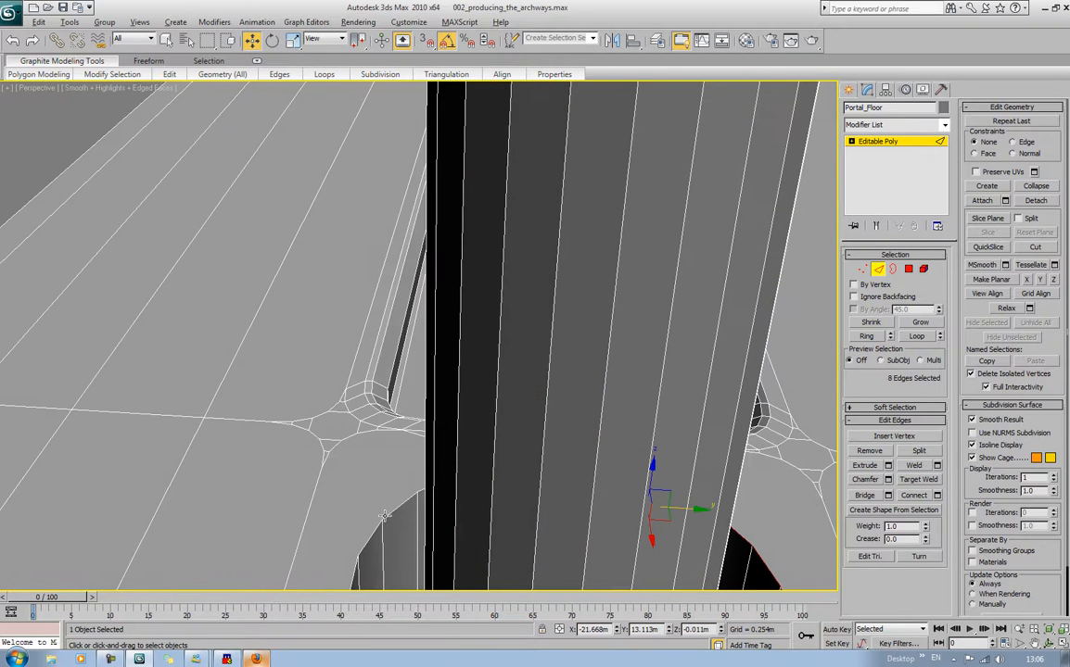
pyautogui.keyDown('ctrl'); pyautogui.click(414, 519); pyautogui.keyUp('ctrl')
pyautogui.keyDown('ctrl'); pyautogui.click(419, 517); pyautogui.keyUp('ctrl')
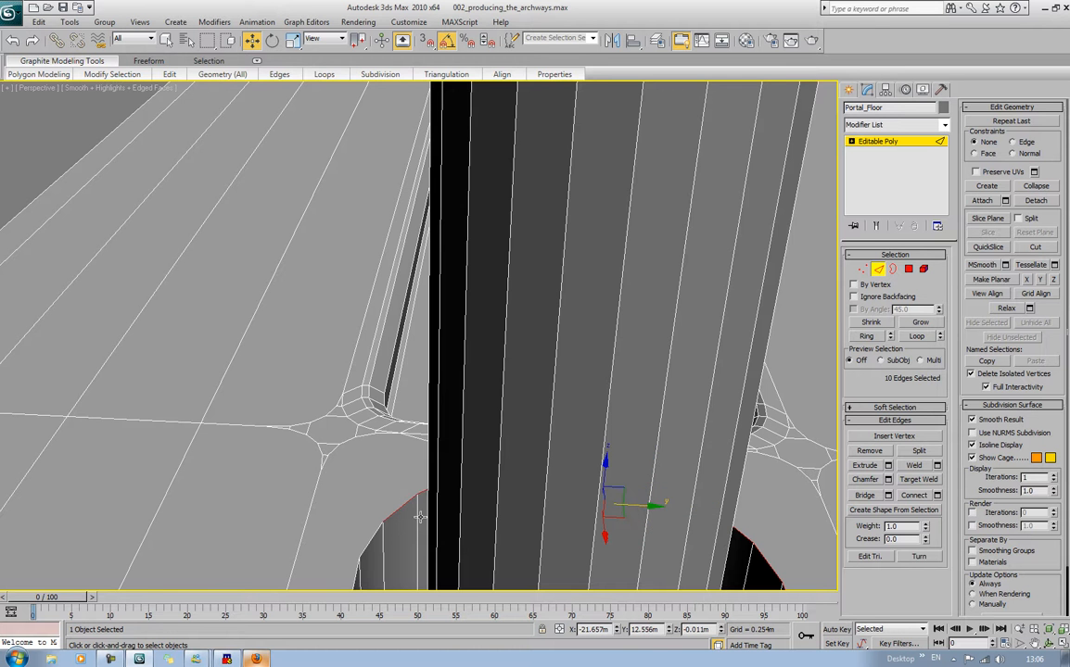
pyautogui.keyDown('alt'); pyautogui.moveTo(408, 528); pyautogui.dragTo(183, 481, button='middle'); pyautogui.keyUp('alt')
pyautogui.keyDown('ctrl'); pyautogui.click(397, 378); pyautogui.keyUp('ctrl')
pyautogui.keyDown('ctrl'); pyautogui.click(364, 395); pyautogui.keyUp('ctrl')
pyautogui.keyDown('ctrl'); pyautogui.click(313, 413); pyautogui.keyUp('ctrl')
pyautogui.keyDown('ctrl'); pyautogui.click(262, 399); pyautogui.keyUp('ctrl')
pyautogui.keyDown('ctrl'); pyautogui.click(212, 445); pyautogui.keyUp('ctrl')
pyautogui.keyDown('ctrl'); pyautogui.click(194, 458); pyautogui.keyUp('ctrl')
pyautogui.keyDown('ctrl'); pyautogui.click(125, 413); pyautogui.keyUp('ctrl')
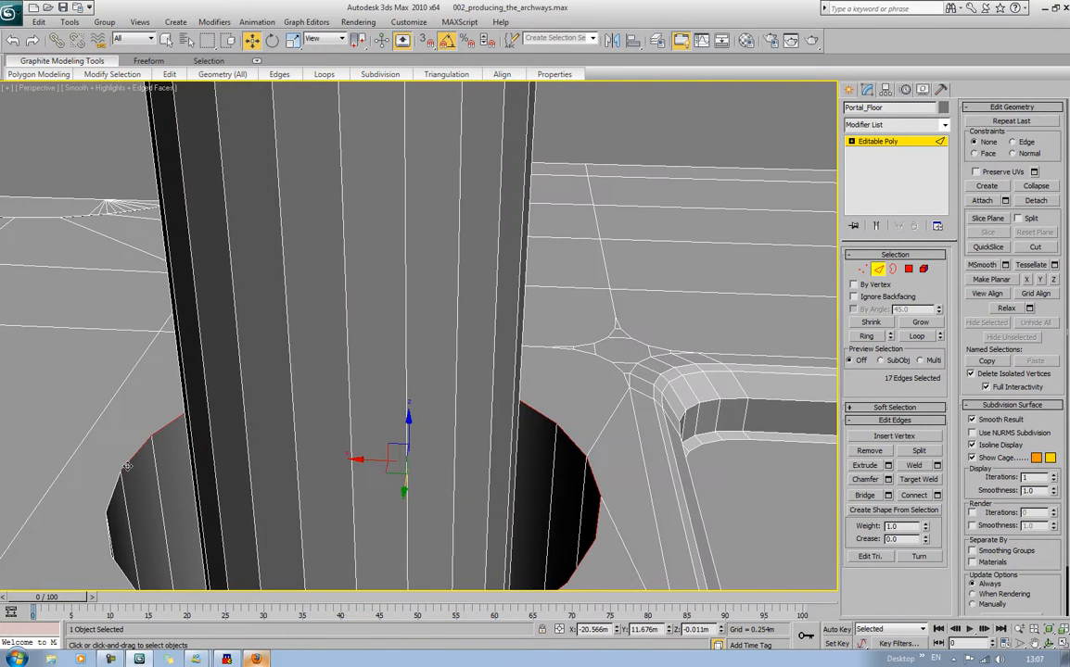
pyautogui.keyDown('alt'); pyautogui.moveTo(125, 413); pyautogui.dragTo(30, 450, button='middle'); pyautogui.keyUp('alt')
pyautogui.keyDown('ctrl'); pyautogui.click(93, 429); pyautogui.keyUp('ctrl')
pyautogui.keyDown('ctrl'); pyautogui.click(63, 460); pyautogui.keyUp('ctrl')
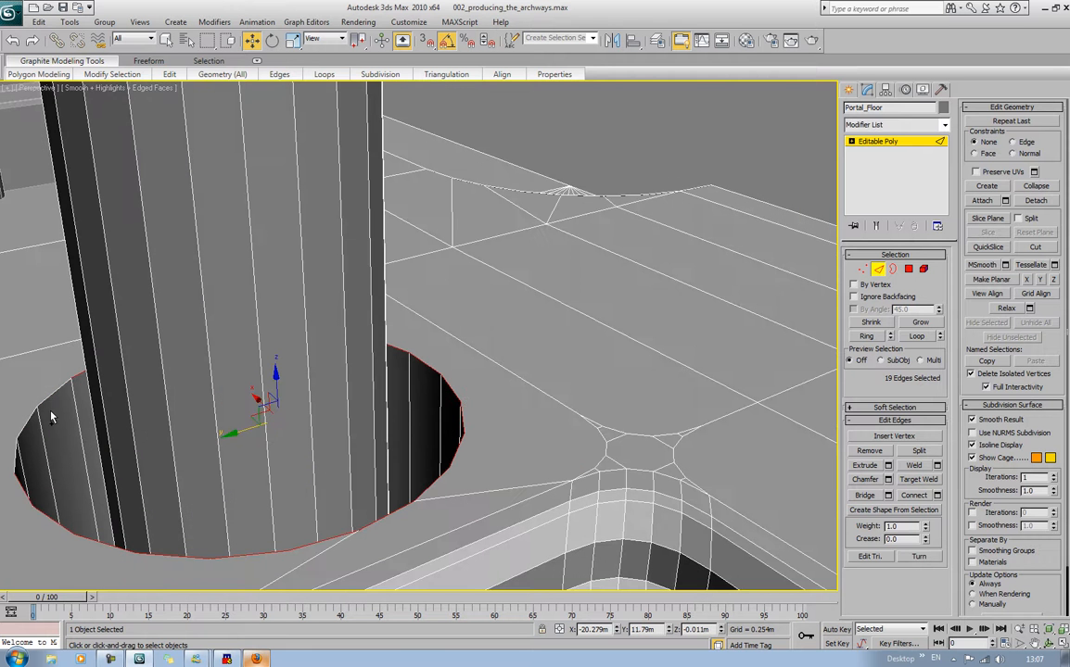
pyautogui.keyDown('ctrl'); pyautogui.click(28, 419); pyautogui.keyUp('ctrl')
pyautogui.keyDown('ctrl'); pyautogui.click(22, 425); pyautogui.keyUp('ctrl')
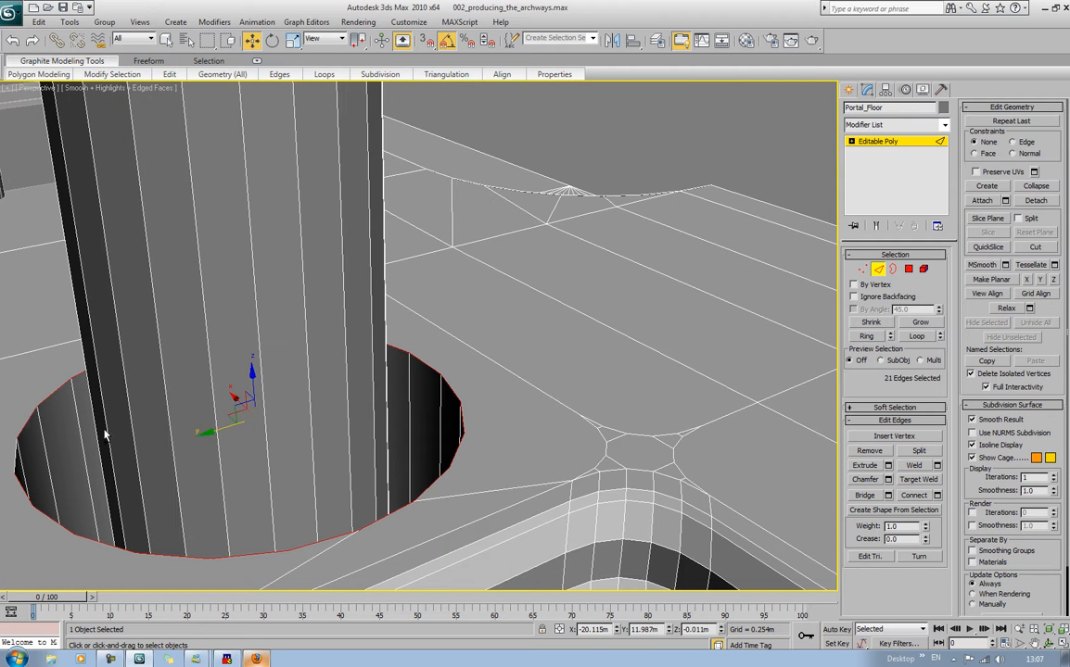
pyautogui.keyDown('alt'); pyautogui.moveTo(105, 435); pyautogui.dragTo(221, 443, button='middle'); pyautogui.keyUp('alt')
pyautogui.keyDown('ctrl'); pyautogui.click(176, 385); pyautogui.keyUp('ctrl')
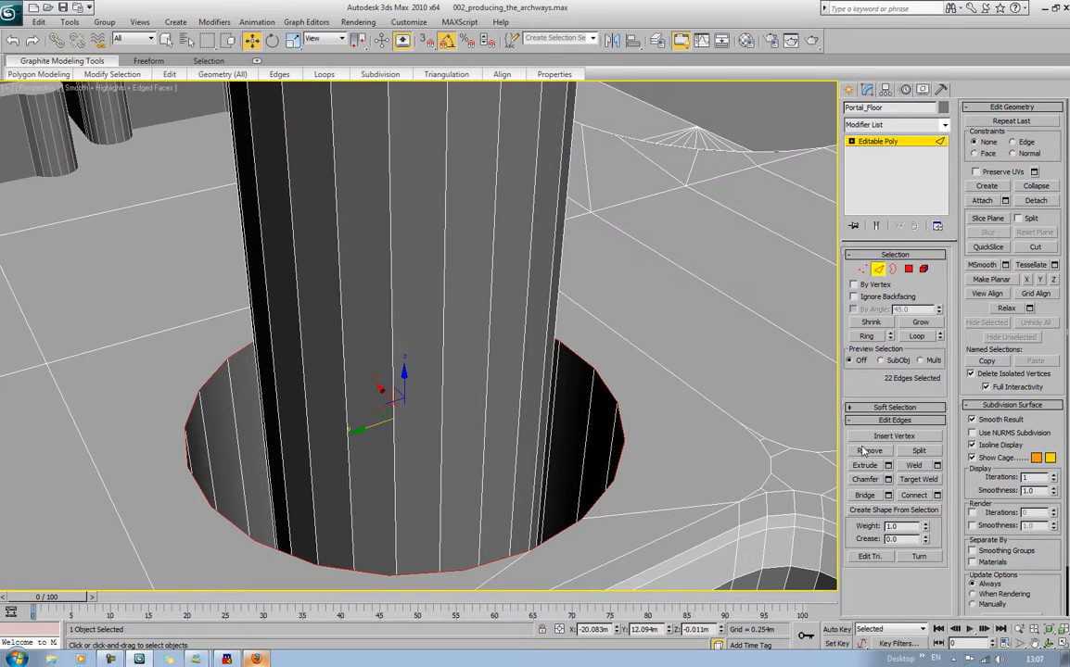
# Try to chamfer the hole's upper rim edges by 0.582 m with 5 segments
pyautogui.click(888, 479)
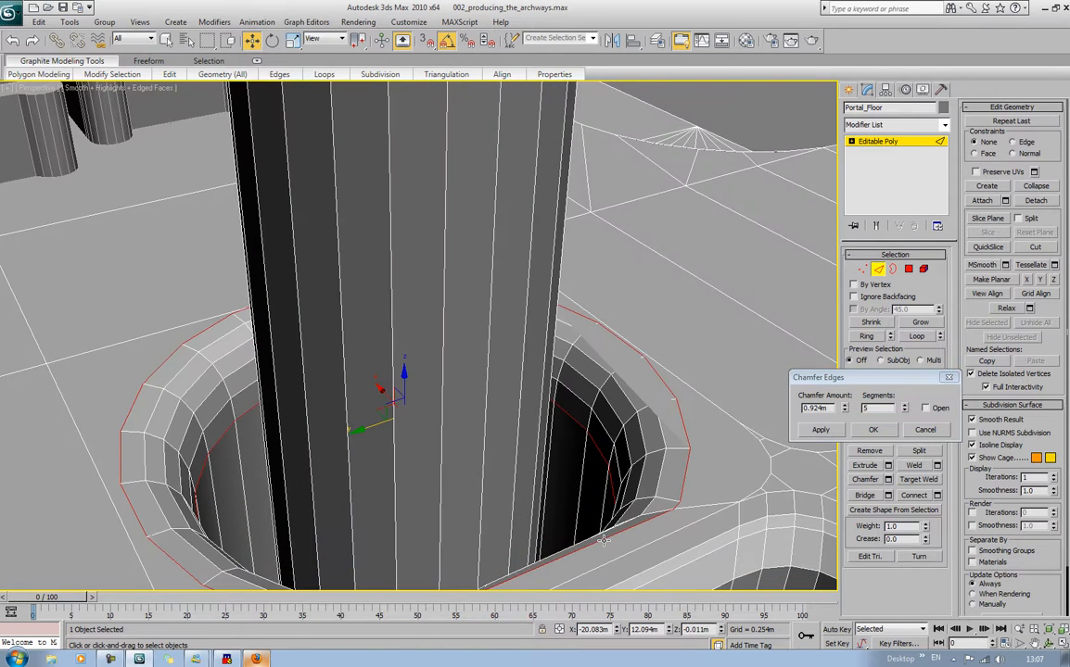
pyautogui.keyDown('alt'); pyautogui.moveTo(519, 436); pyautogui.dragTo(687, 443, button='middle'); pyautogui.keyUp('alt')
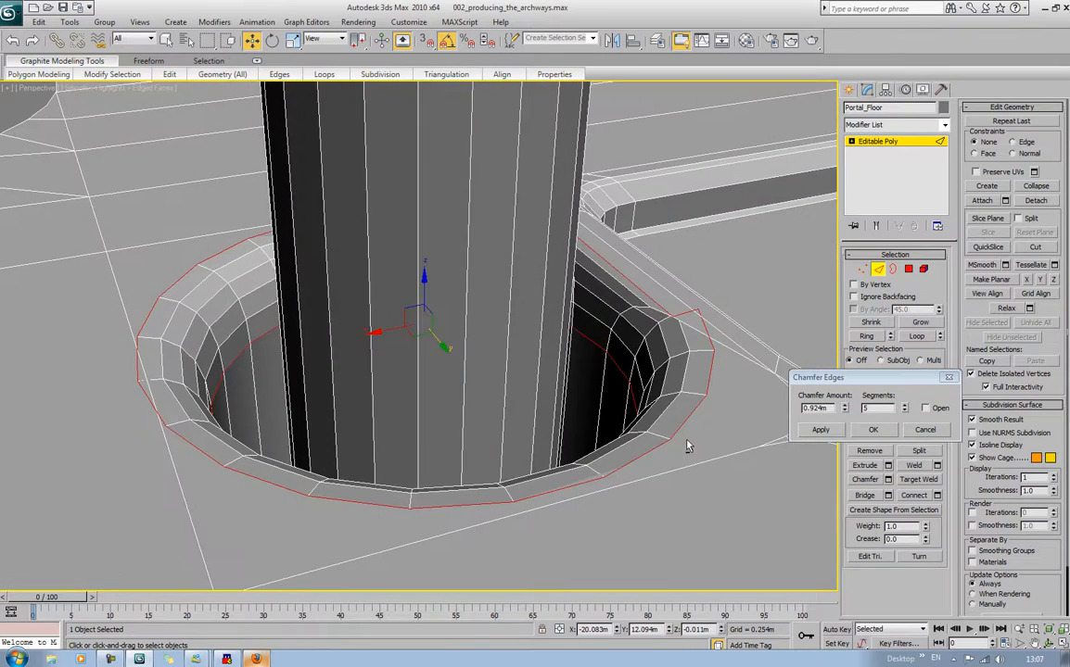
pyautogui.moveTo(676, 310); pyautogui.dragTo(652, 334, button='middle')
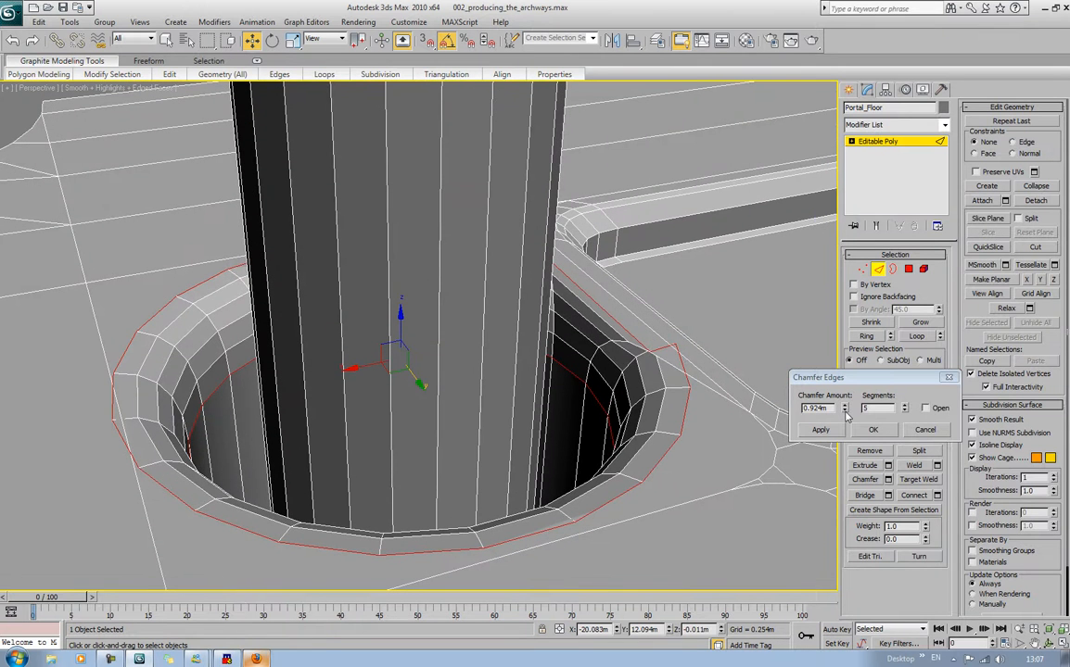
pyautogui.moveTo(844, 409); pyautogui.dragTo(850, 429)
pyautogui.moveTo(853, 442)
pyautogui.mouseDown()
pyautogui.moveTo(856, 467)
pyautogui.moveTo(858, 431)
pyautogui.mouseUp()
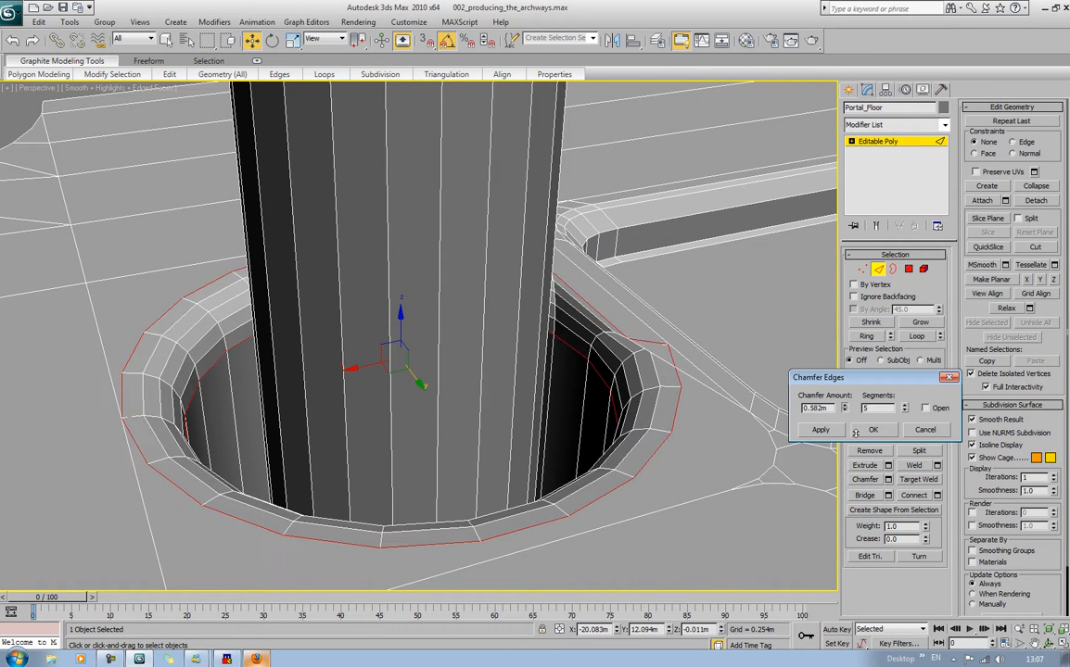
pyautogui.keyDown('alt'); pyautogui.moveTo(665, 391); pyautogui.dragTo(584, 286, button='middle'); pyautogui.keyUp('alt')
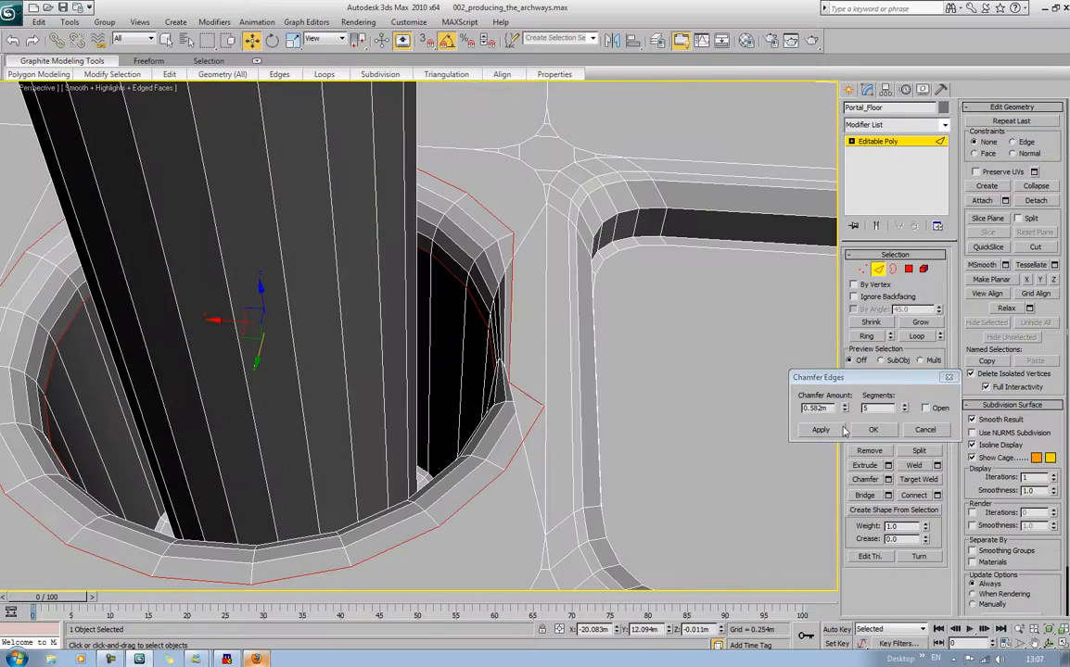
pyautogui.click(929, 430)
# Cut edges from a vertex on the hole's rim across the recess border, ending at the nearer rounded corner's inner edge
pyautogui.moveTo(716, 445); pyautogui.dragTo(662, 434, button='middle')
pyautogui.click(1034, 247)
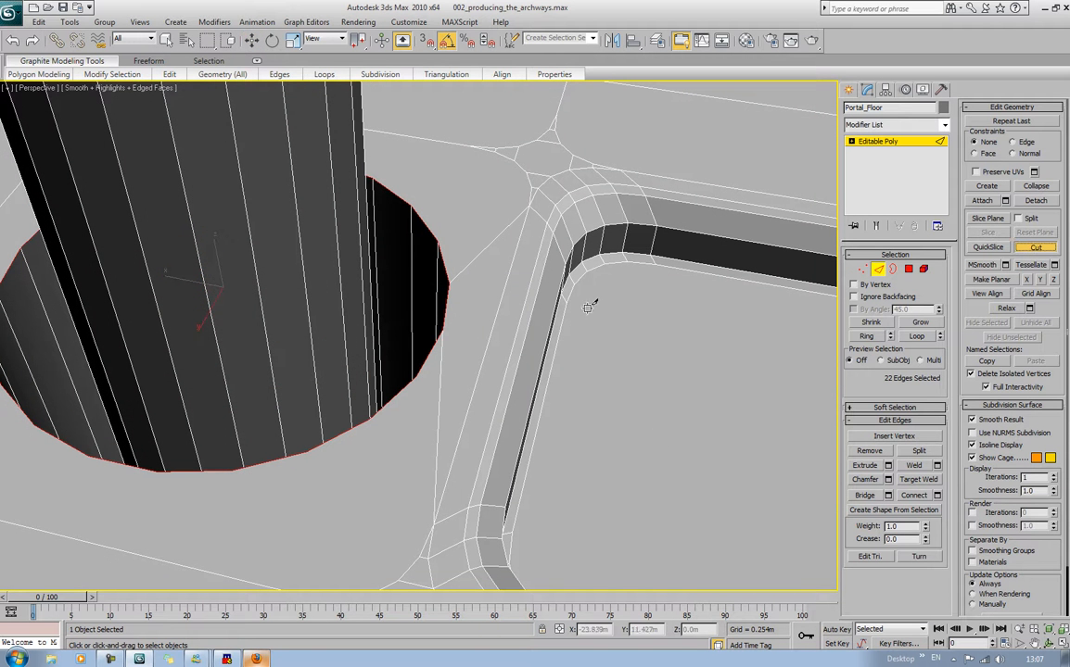
pyautogui.click(443, 329)
pyautogui.click(523, 350)
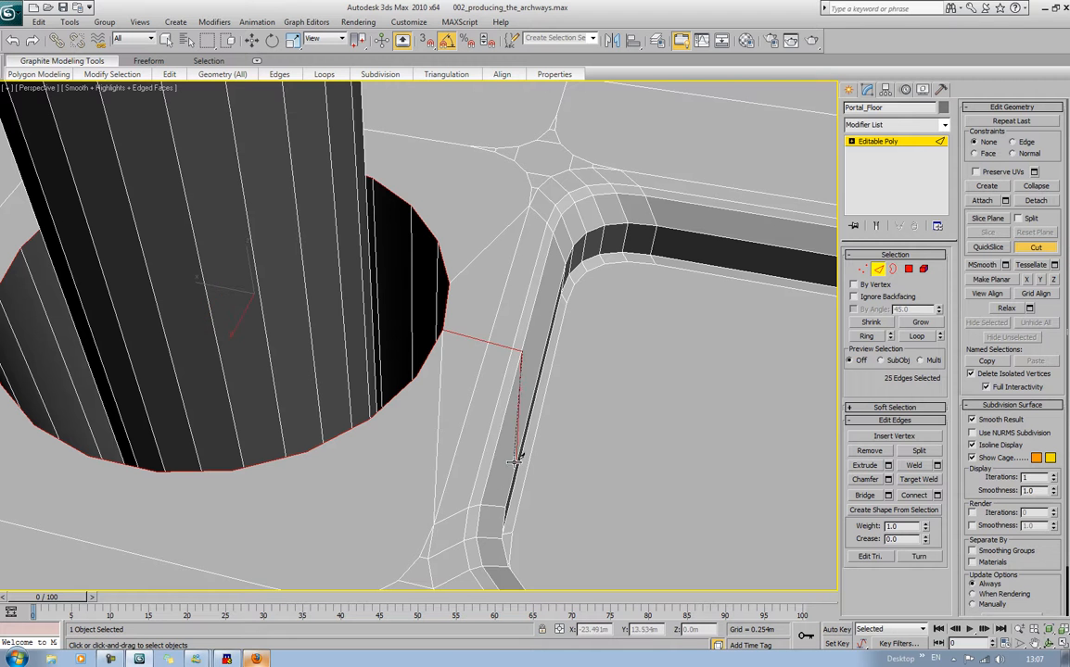
pyautogui.click(507, 507)
pyautogui.rightClick(507, 507)
# Cut a second line from the neighbouring rim vertex across the recess border to the inner edge at its other rounded corner
pyautogui.keyDown('alt'); pyautogui.moveTo(564, 353); pyautogui.dragTo(528, 351, button='middle'); pyautogui.keyUp('alt')
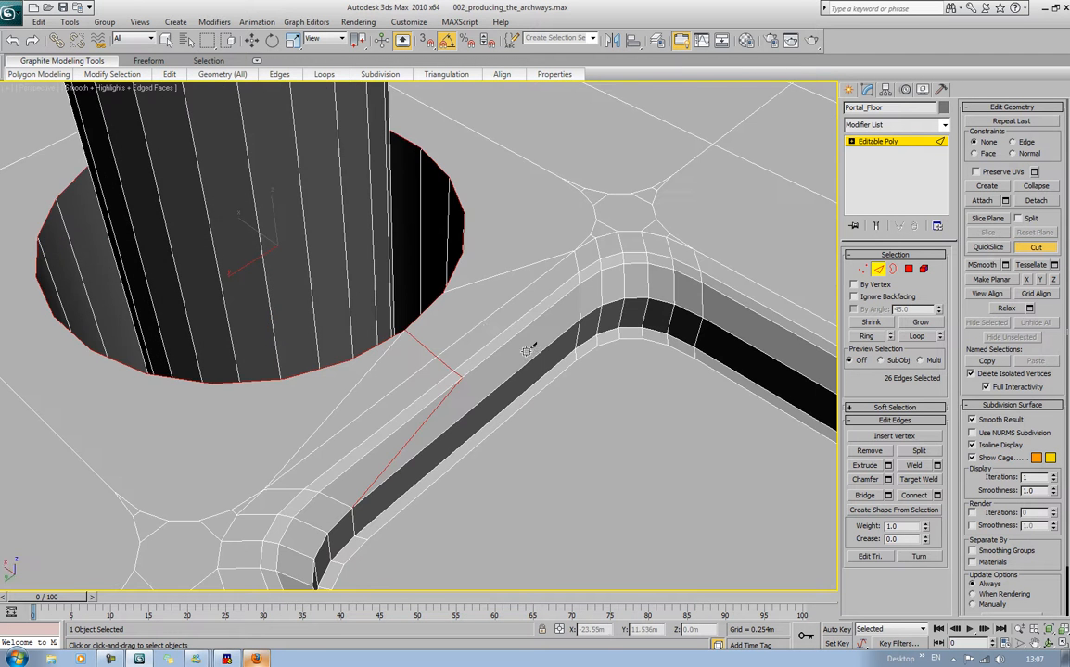
pyautogui.moveTo(440, 285)
pyautogui.keyDown('alt'); pyautogui.mouseDown(button='middle')
pyautogui.moveTo(445, 297)
pyautogui.moveTo(434, 303)
pyautogui.moveTo(424, 291)
pyautogui.mouseUp(button='middle'); pyautogui.keyUp('alt')
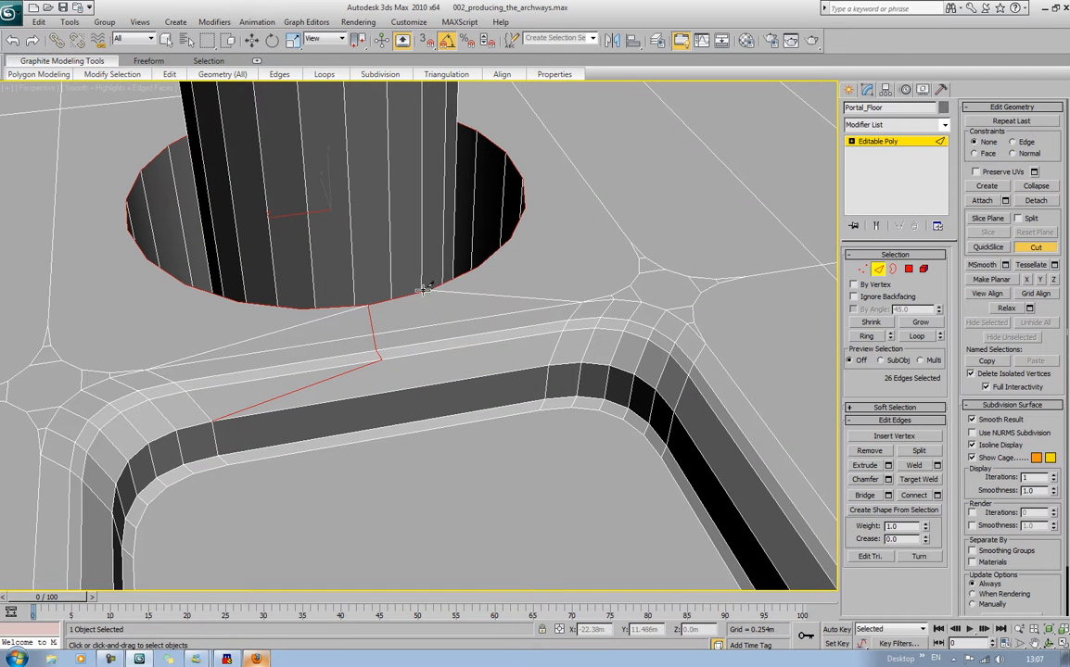
pyautogui.click(426, 291)
pyautogui.click(462, 346)
pyautogui.click(549, 366)
pyautogui.press('w')
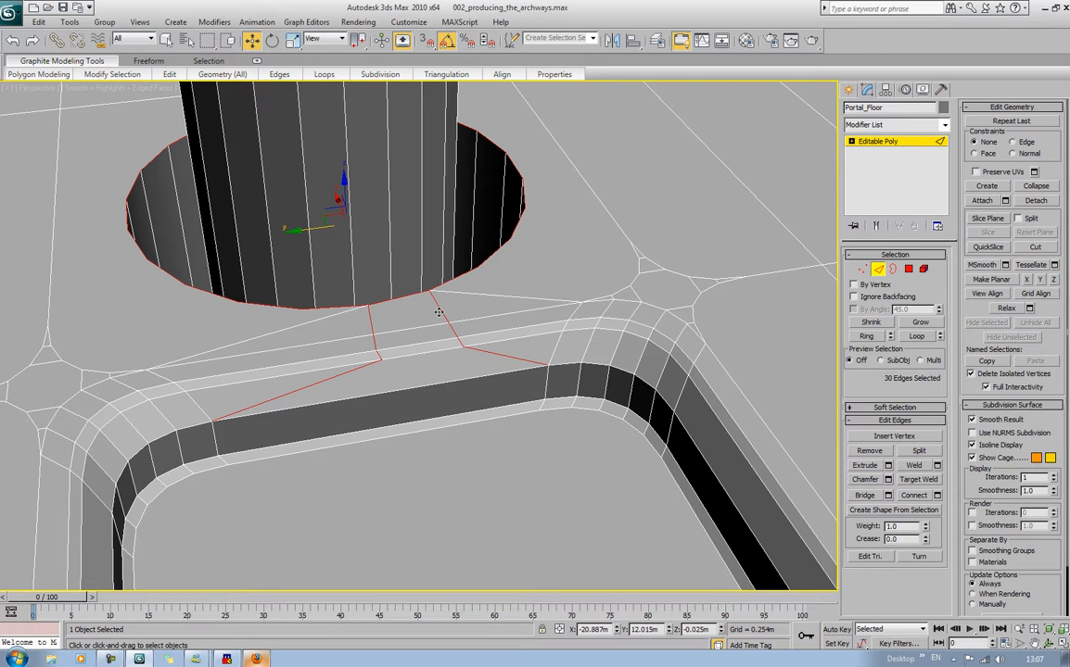
# Try to remove the long diagonal edges running from the hole's rim toward the recess corners
pyautogui.click(499, 297)
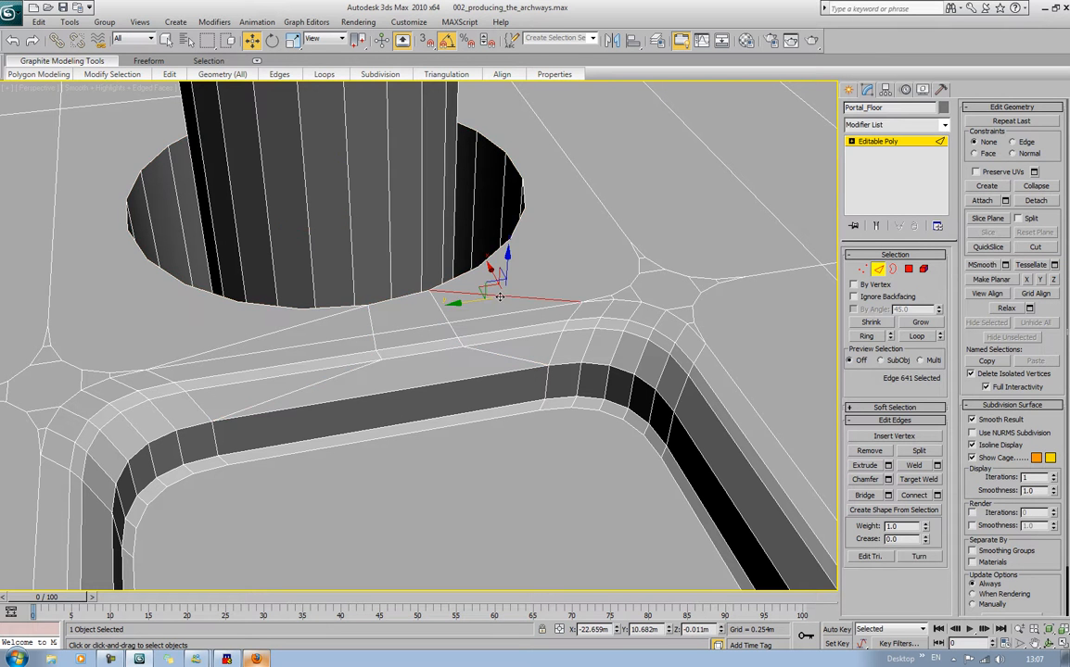
pyautogui.click(324, 320)
pyautogui.click(269, 334)
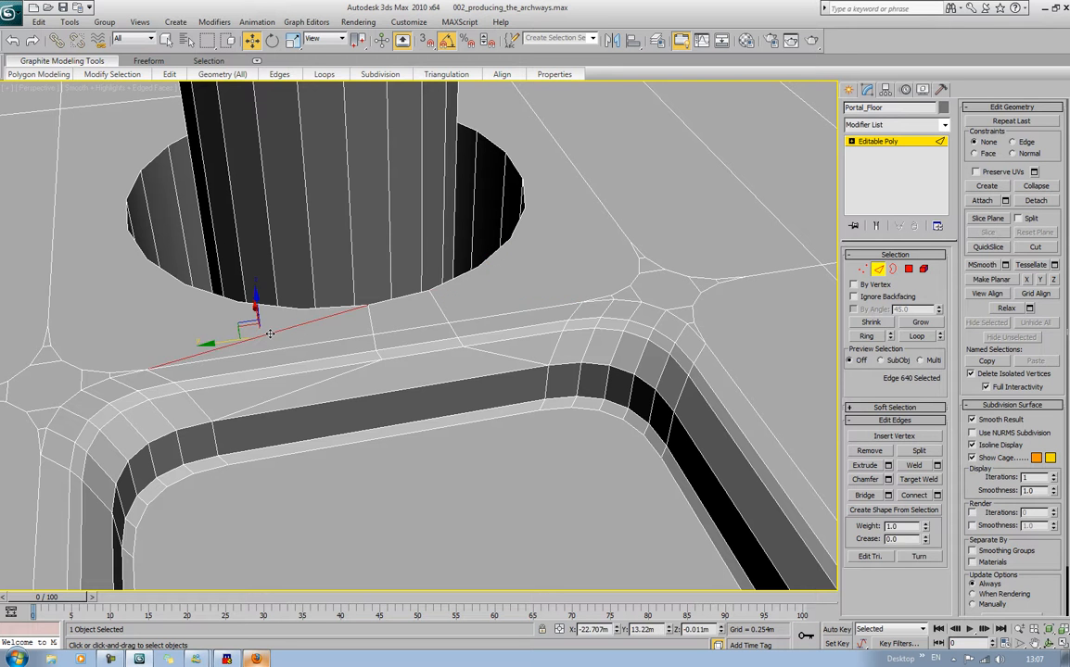
pyautogui.press('BackSpace')
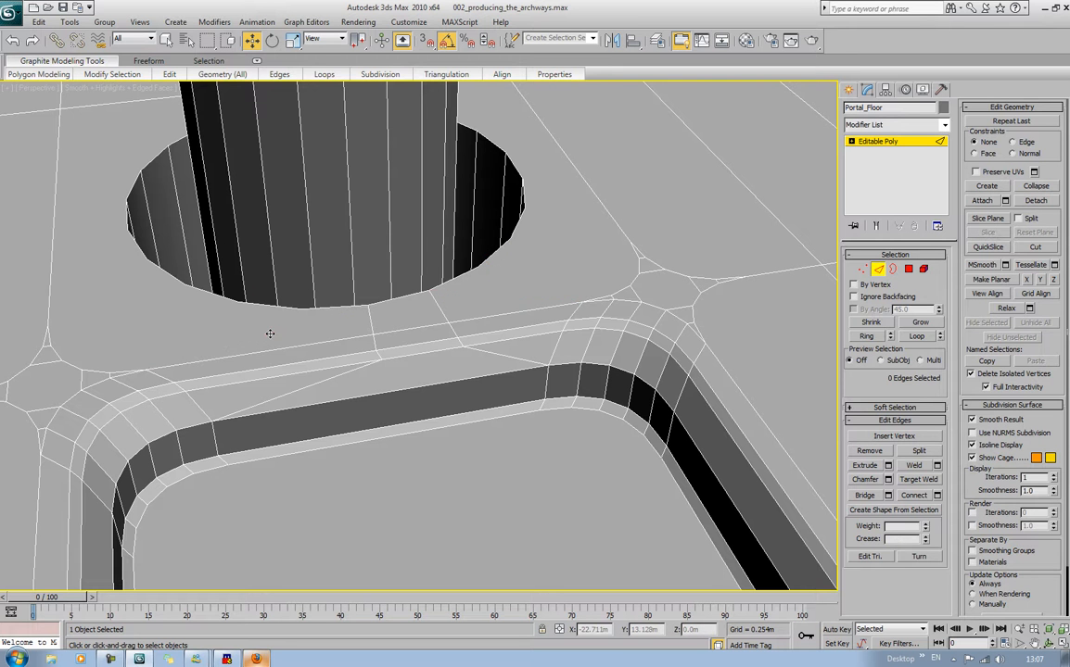
pyautogui.hotkey('ctrl', 'z')
pyautogui.click(161, 271)
pyautogui.hotkey('ctrl', 'z')
pyautogui.hotkey('ctrl', 'z')
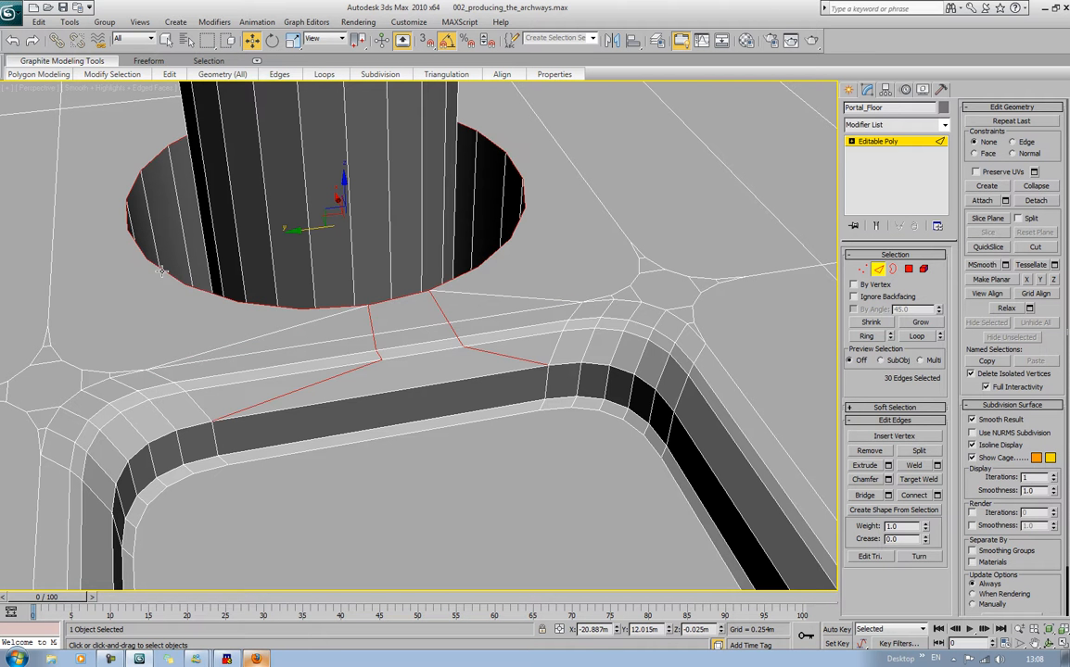
# Try to chamfer the rim edges together with the newly cut edges by 0.582 m with 5 segments
pyautogui.keyDown('alt'); pyautogui.moveTo(435, 361); pyautogui.dragTo(229, 352, button='middle'); pyautogui.keyUp('alt')
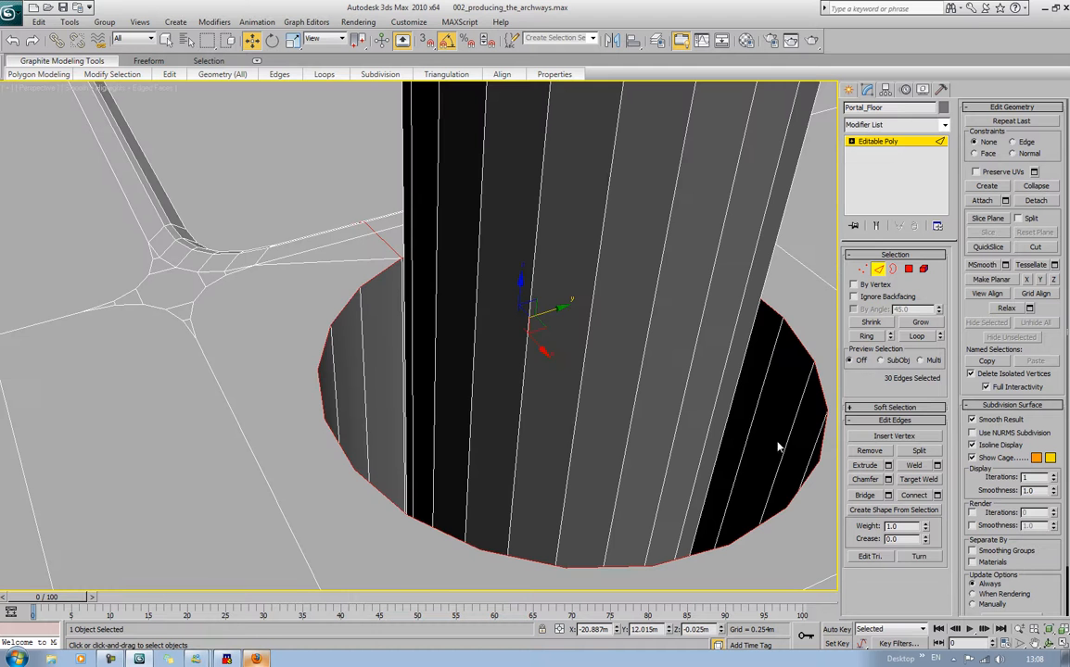
pyautogui.click(888, 480)
pyautogui.keyDown('alt'); pyautogui.moveTo(543, 409); pyautogui.dragTo(619, 457, button='middle'); pyautogui.keyUp('alt')
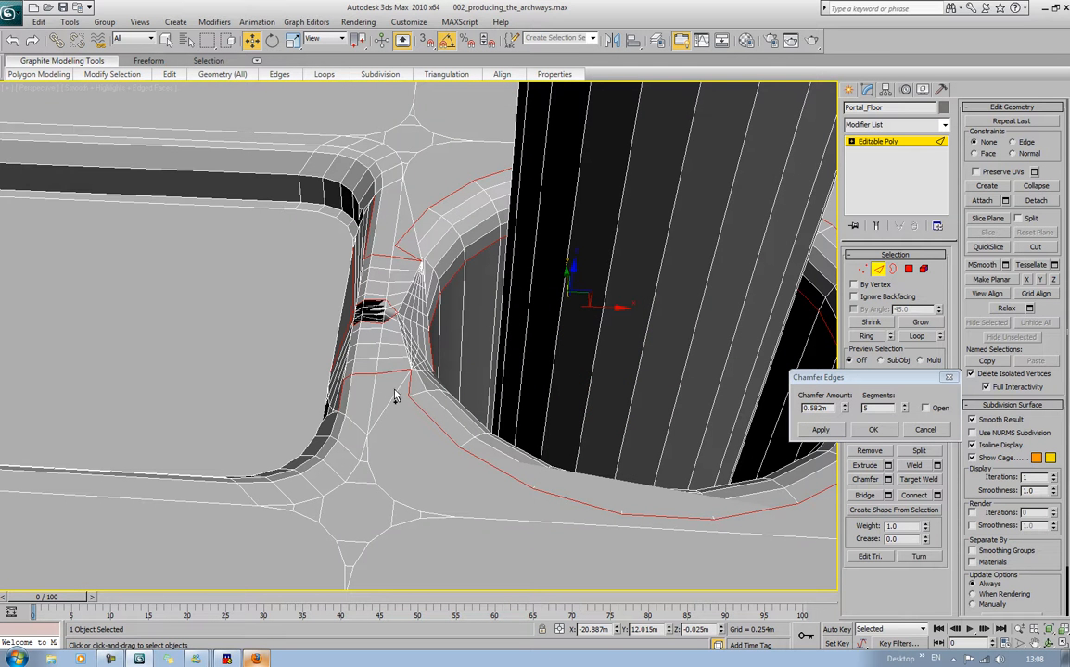
pyautogui.keyDown('alt'); pyautogui.moveTo(391, 397); pyautogui.dragTo(466, 324, button='middle'); pyautogui.keyUp('alt')
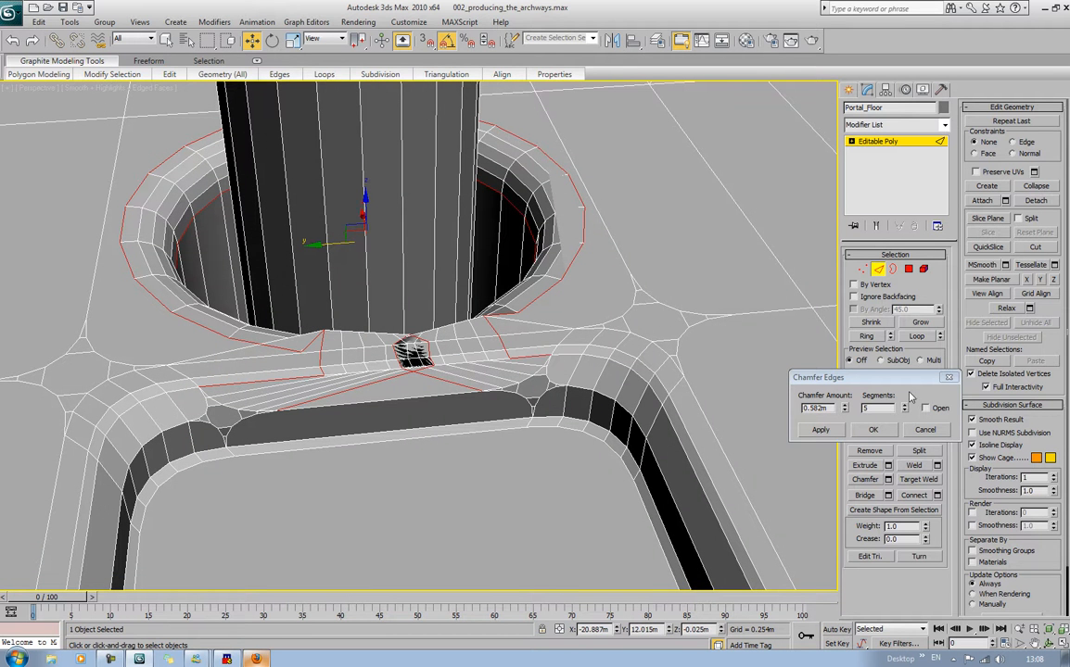
pyautogui.click(913, 430)
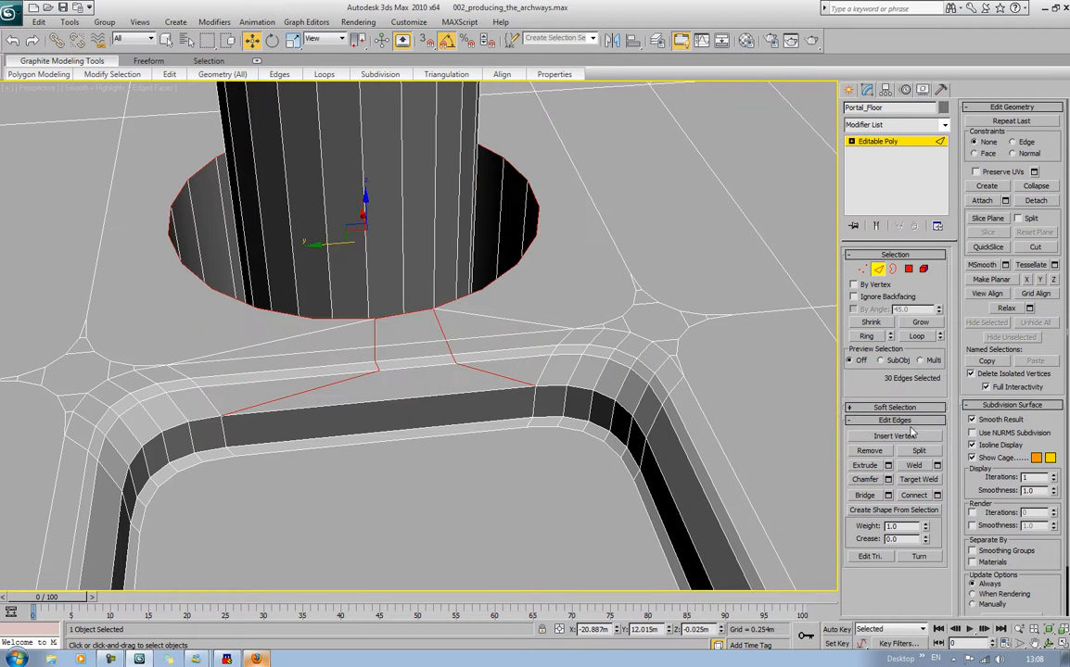
# Deselect the newly cut edges between the hole and the recess, keeping only the hole's rim edges selected
pyautogui.keyDown('alt'); pyautogui.click(440, 331); pyautogui.keyUp('alt')
pyautogui.keyDown('alt'); pyautogui.click(375, 333); pyautogui.keyUp('alt')
pyautogui.keyDown('alt'); pyautogui.click(378, 367); pyautogui.keyUp('alt')
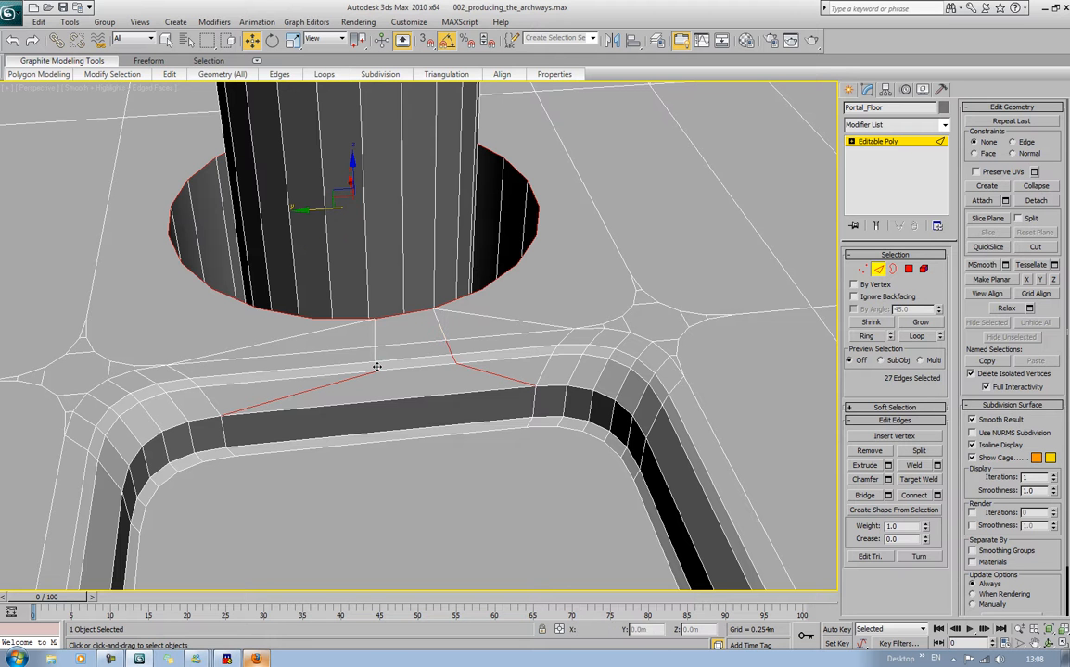
pyautogui.keyDown('alt'); pyautogui.click(458, 362); pyautogui.keyUp('alt')
pyautogui.keyDown('alt'); pyautogui.click(454, 357); pyautogui.keyUp('alt')
pyautogui.keyDown('alt'); pyautogui.click(449, 349); pyautogui.keyUp('alt')
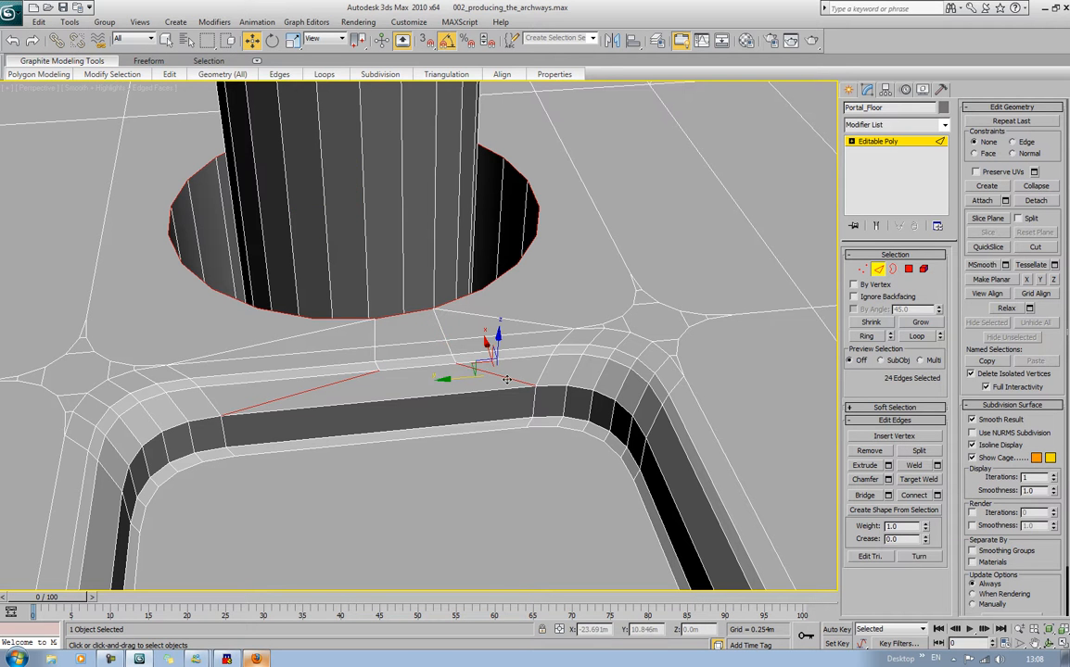
pyautogui.keyDown('ctrl'); pyautogui.click(507, 380); pyautogui.keyUp('ctrl')
pyautogui.keyDown('alt'); pyautogui.click(507, 380); pyautogui.keyUp('alt')
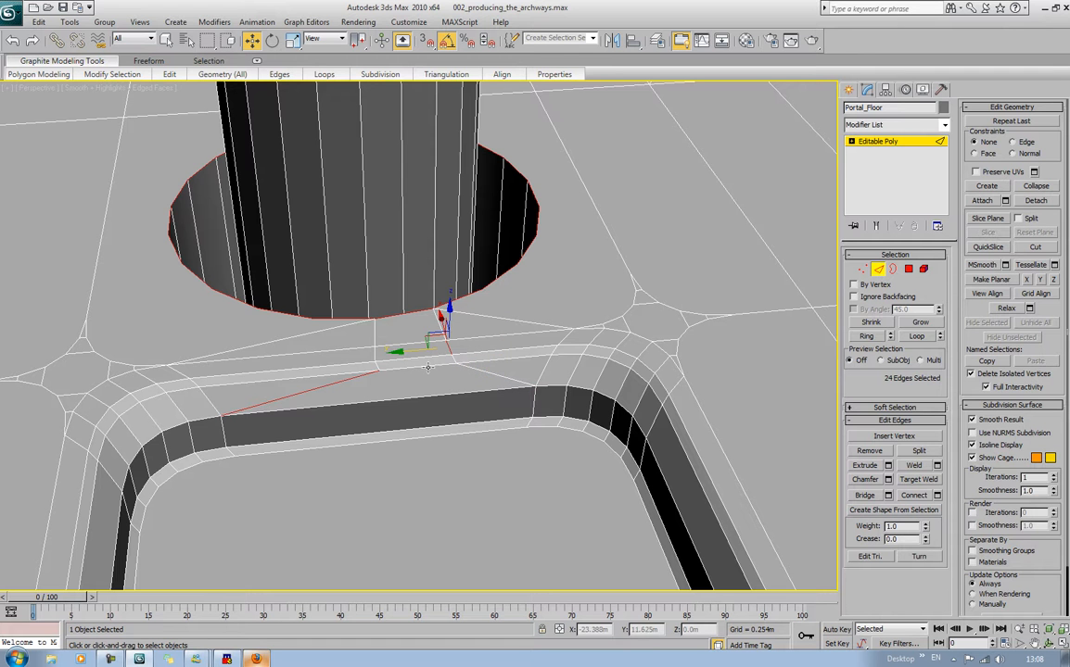
pyautogui.keyDown('alt'); pyautogui.click(341, 382); pyautogui.keyUp('alt')
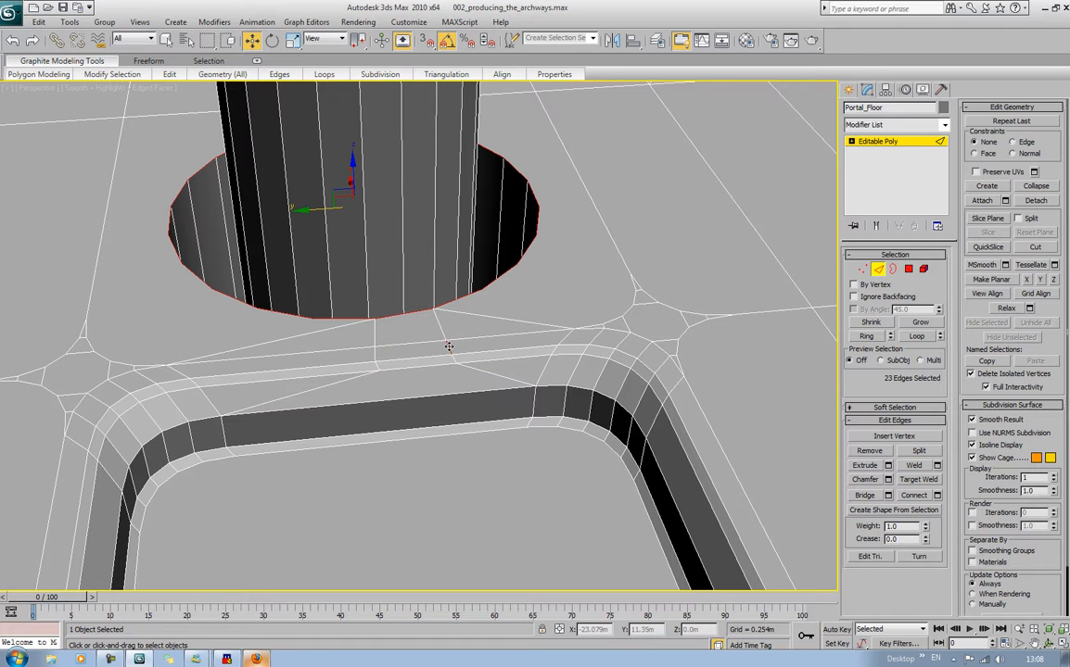
pyautogui.keyDown('alt'); pyautogui.click(449, 346); pyautogui.keyUp('alt')
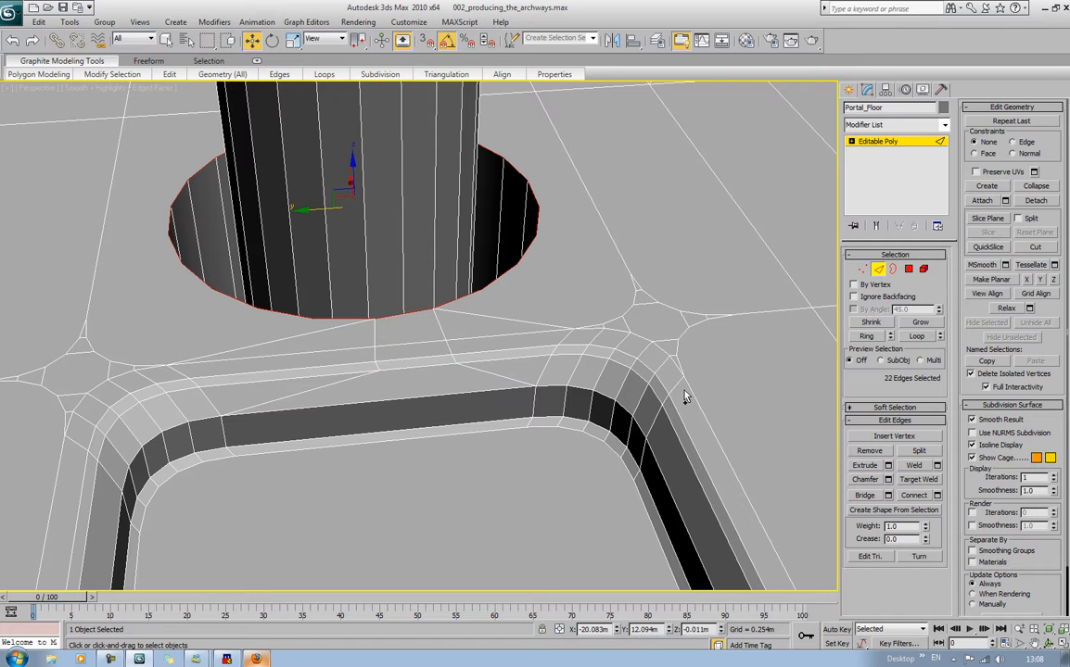
# Try the 0.582 m, 5-segment chamfer on the hole's rim edges alone
pyautogui.click(888, 479)
pyautogui.keyDown('alt'); pyautogui.moveTo(536, 325); pyautogui.dragTo(309, 353, button='middle'); pyautogui.keyUp('alt')
pyautogui.keyDown('ctrl'); pyautogui.click(428, 356); pyautogui.keyUp('ctrl')
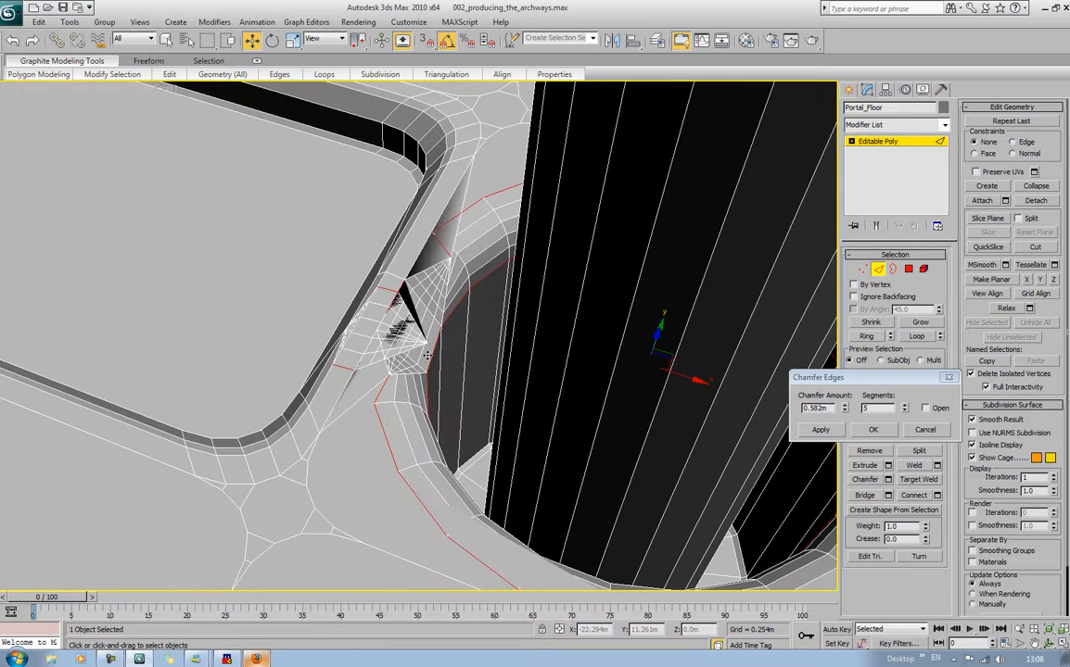
pyautogui.click(930, 430)
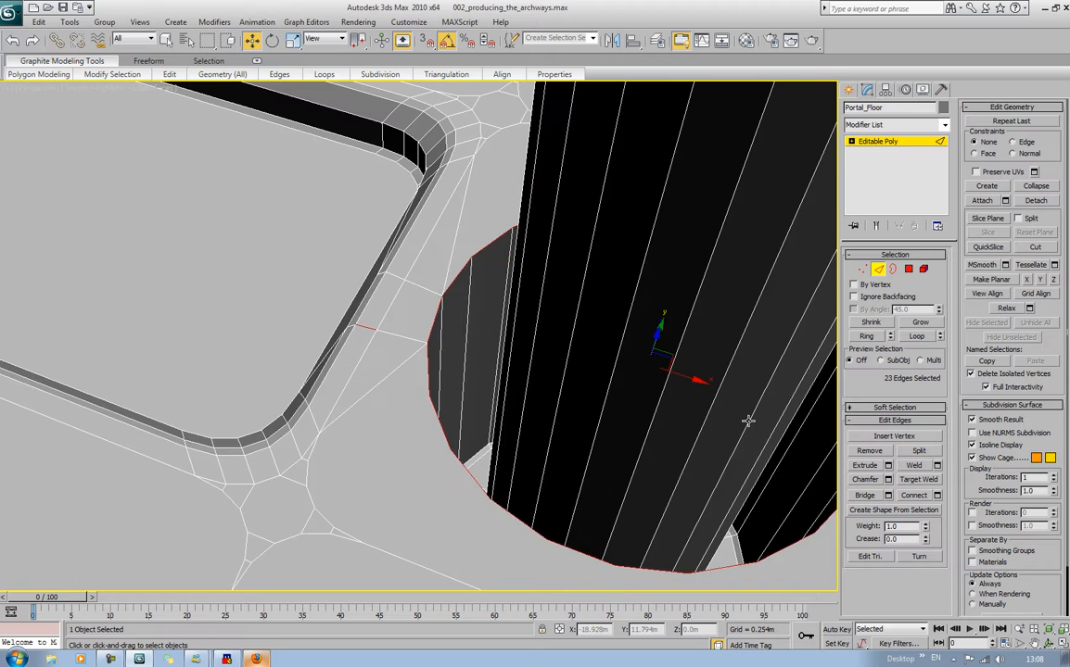
# Correct the edge selection around the rim segment between the two cut lines, including that segment in the selection
pyautogui.keyDown('alt'); pyautogui.moveTo(747, 420); pyautogui.dragTo(515, 371, button='middle'); pyautogui.keyUp('alt')
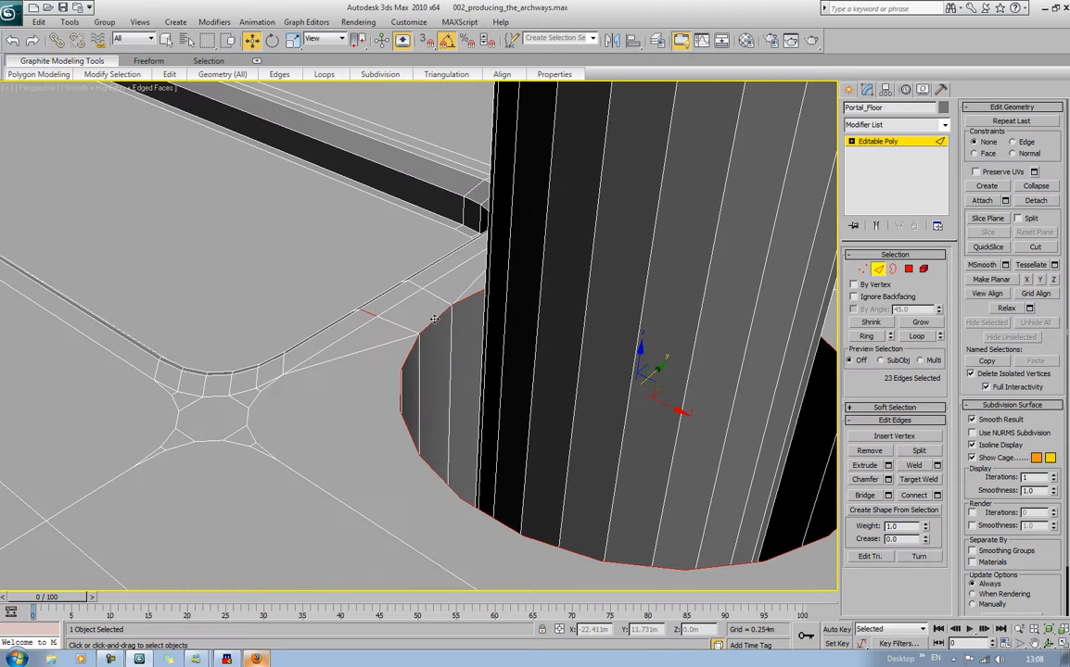
pyautogui.keyDown('alt'); pyautogui.click(434, 319); pyautogui.keyUp('alt')
pyautogui.click(368, 313)
pyautogui.scroll(5, 371, 315)
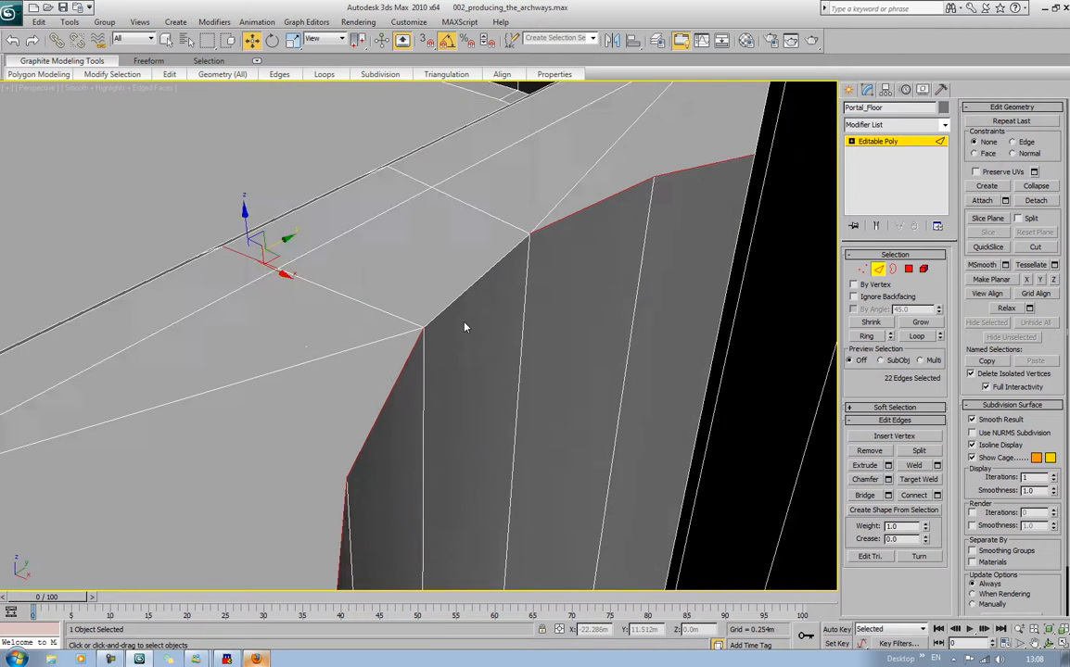
pyautogui.scroll(2, 466, 327)
pyautogui.keyDown('ctrl'); pyautogui.click(486, 273); pyautogui.keyUp('ctrl')
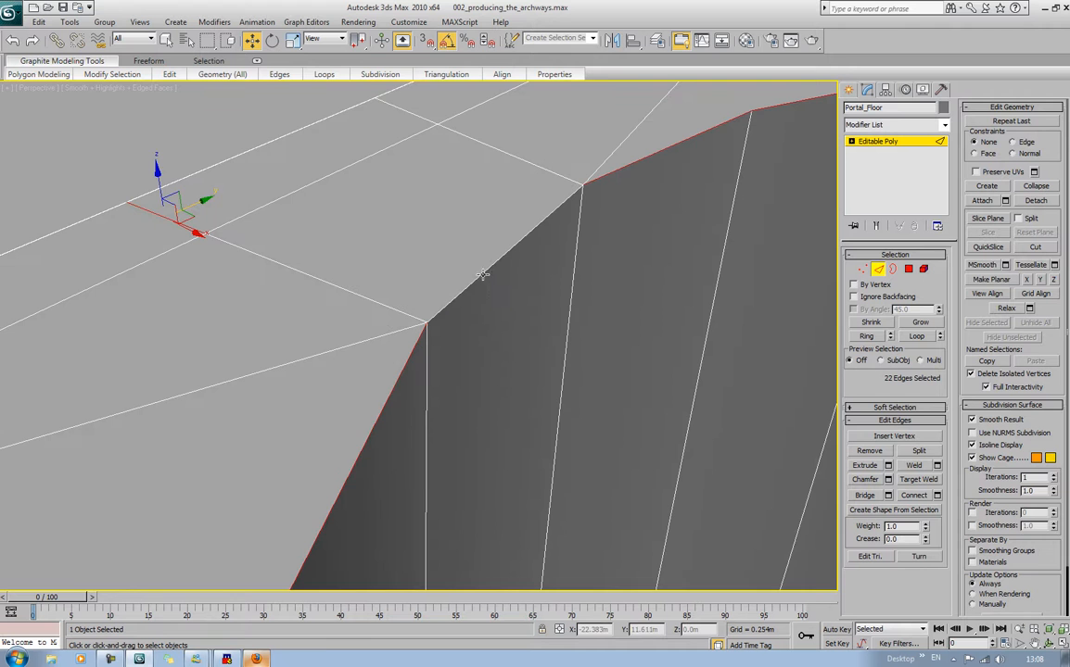
pyautogui.moveTo(487, 277); pyautogui.dragTo(502, 413, button='middle')
pyautogui.scroll(-2, 503, 408)
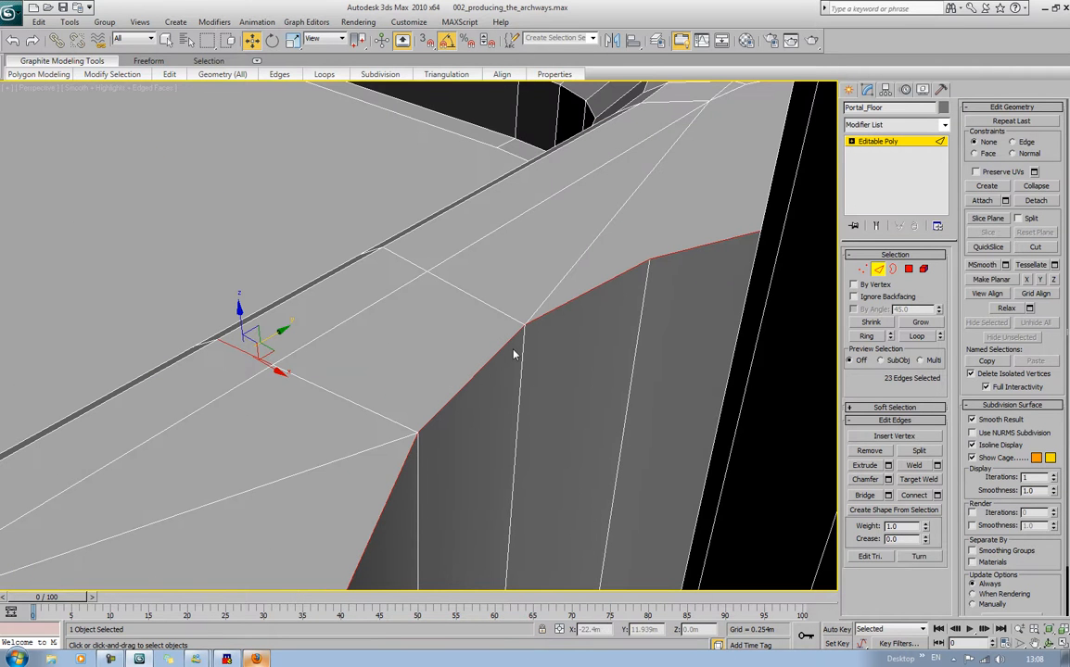
# Remove the two long diagonal edges that run from the hole's rim toward the recess corners
pyautogui.click(586, 252)
pyautogui.click(587, 252)
pyautogui.press('BackSpace')
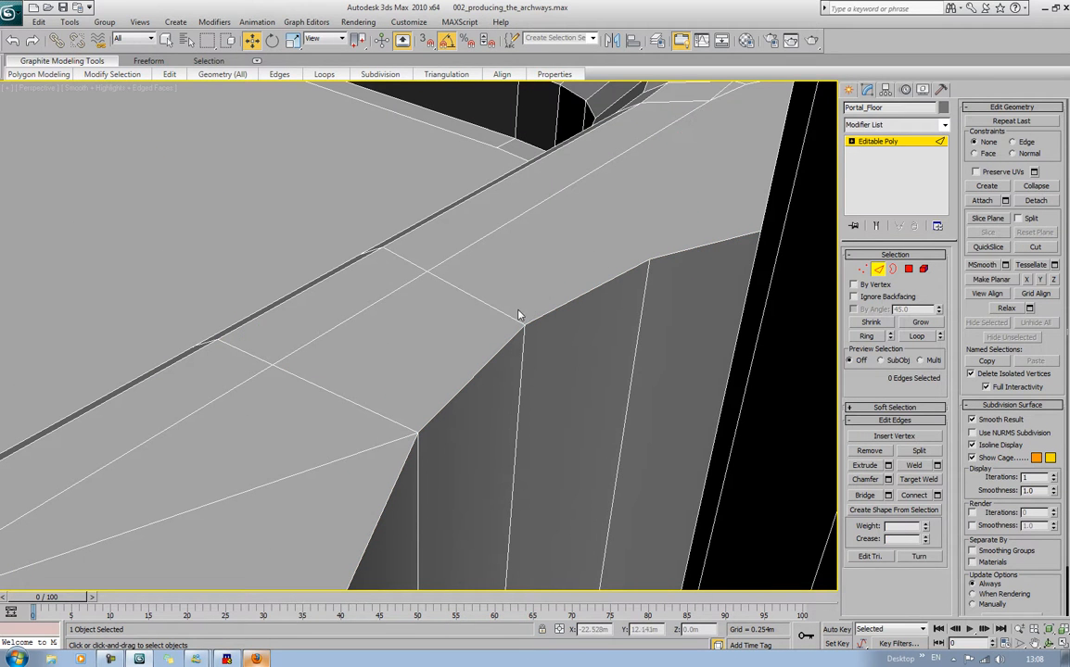
pyautogui.click(367, 449)
pyautogui.press('BackSpace')
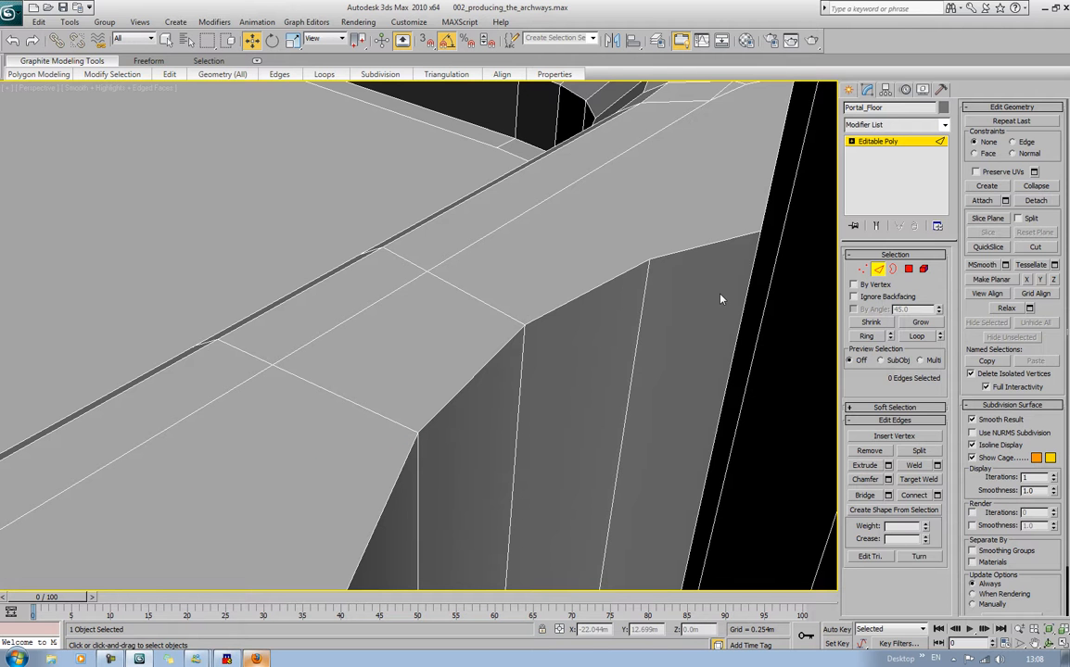
# Select five consecutive edges of the hole's rim, beginning at the segments beside the recess
pyautogui.click(509, 340)
pyautogui.keyDown('ctrl'); pyautogui.click(583, 294); pyautogui.keyUp('ctrl')
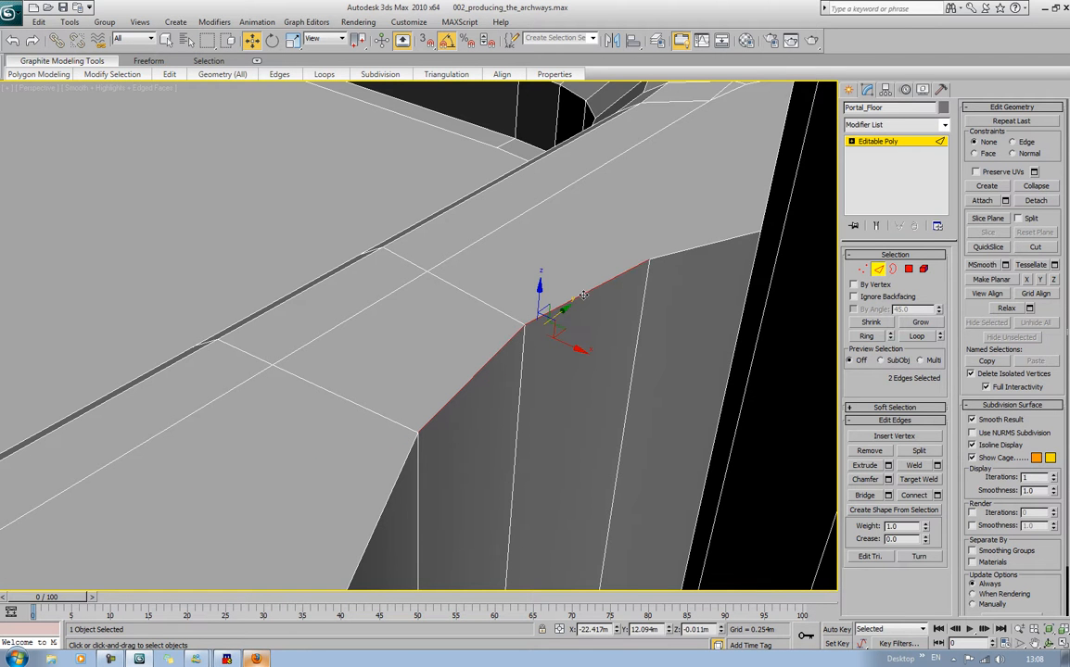
pyautogui.keyDown('ctrl'); pyautogui.click(693, 252); pyautogui.keyUp('ctrl')
pyautogui.moveTo(429, 430); pyautogui.dragTo(488, 306, button='middle')
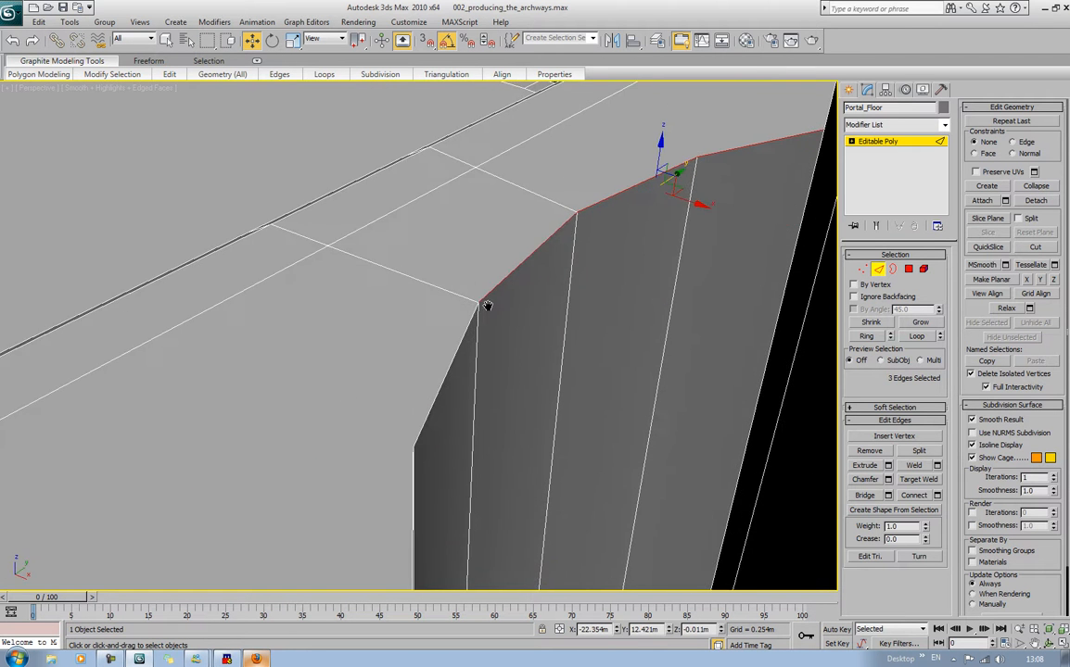
pyautogui.keyDown('ctrl'); pyautogui.click(442, 386); pyautogui.keyUp('ctrl')
pyautogui.keyDown('ctrl'); pyautogui.click(411, 503); pyautogui.keyUp('ctrl')
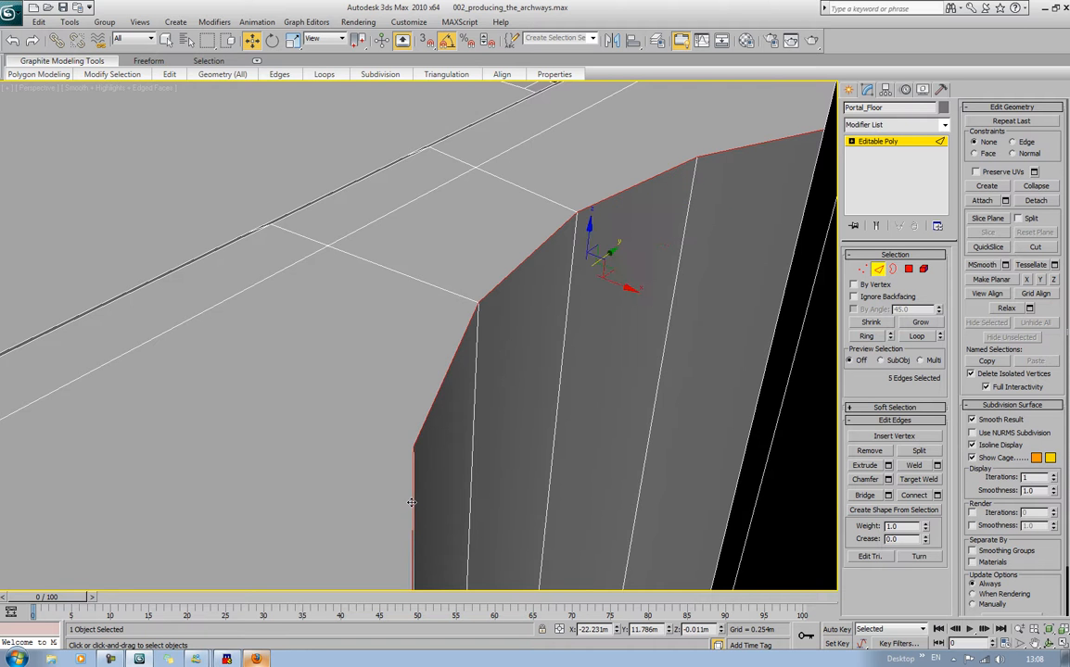
pyautogui.moveTo(412, 502); pyautogui.dragTo(378, 360, button='middle')
pyautogui.scroll(-3, 322, 385)
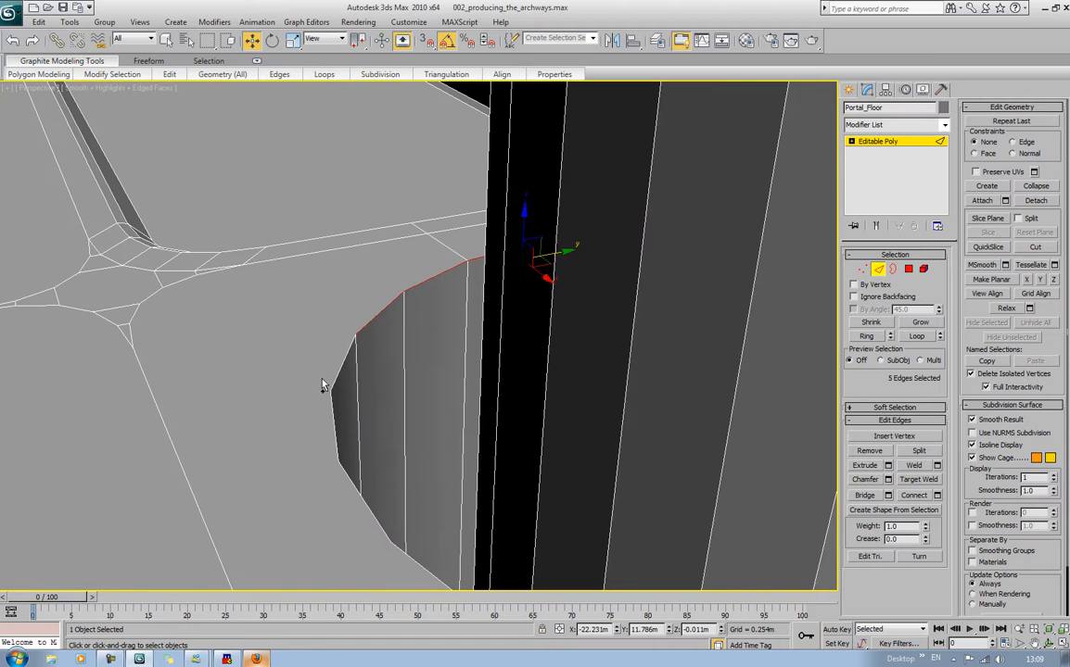
# Extend the selection by the next seven rim edges, around the hole's curved end and along its open-floor side
pyautogui.keyDown('ctrl'); pyautogui.click(335, 374); pyautogui.keyUp('ctrl')
pyautogui.keyDown('ctrl'); pyautogui.click(333, 434); pyautogui.keyUp('ctrl')
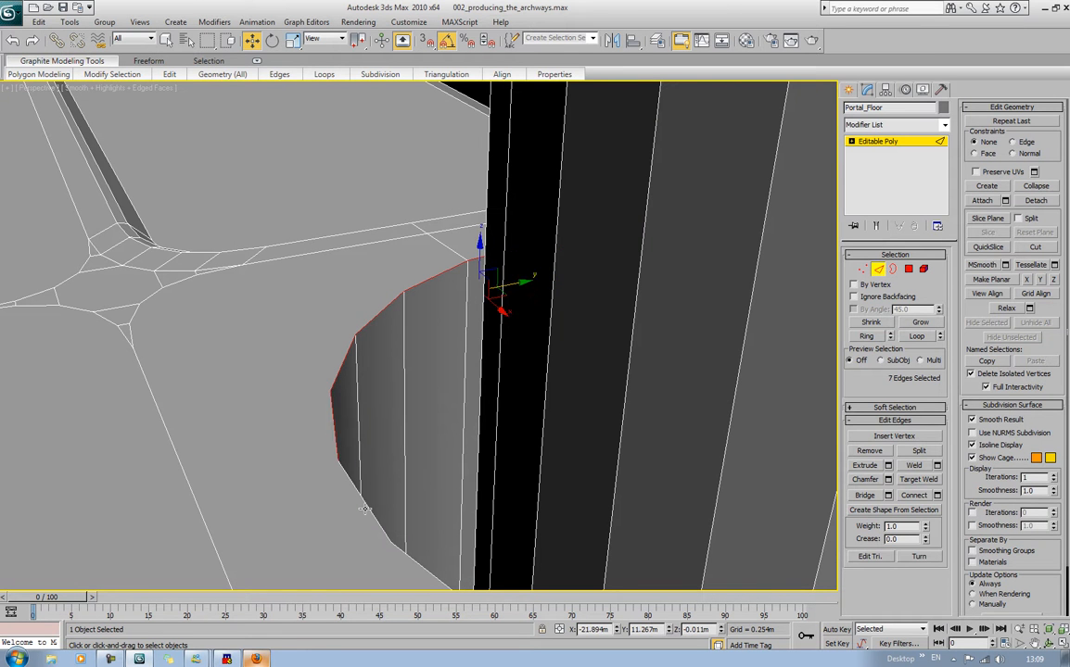
pyautogui.keyDown('ctrl'); pyautogui.click(383, 524); pyautogui.keyUp('ctrl')
pyautogui.keyDown('ctrl'); pyautogui.click(428, 574); pyautogui.keyUp('ctrl')
pyautogui.moveTo(428, 575); pyautogui.dragTo(350, 417, button='middle')
pyautogui.keyDown('ctrl'); pyautogui.click(386, 357); pyautogui.keyUp('ctrl')
pyautogui.keyDown('ctrl'); pyautogui.click(527, 401); pyautogui.keyUp('ctrl')
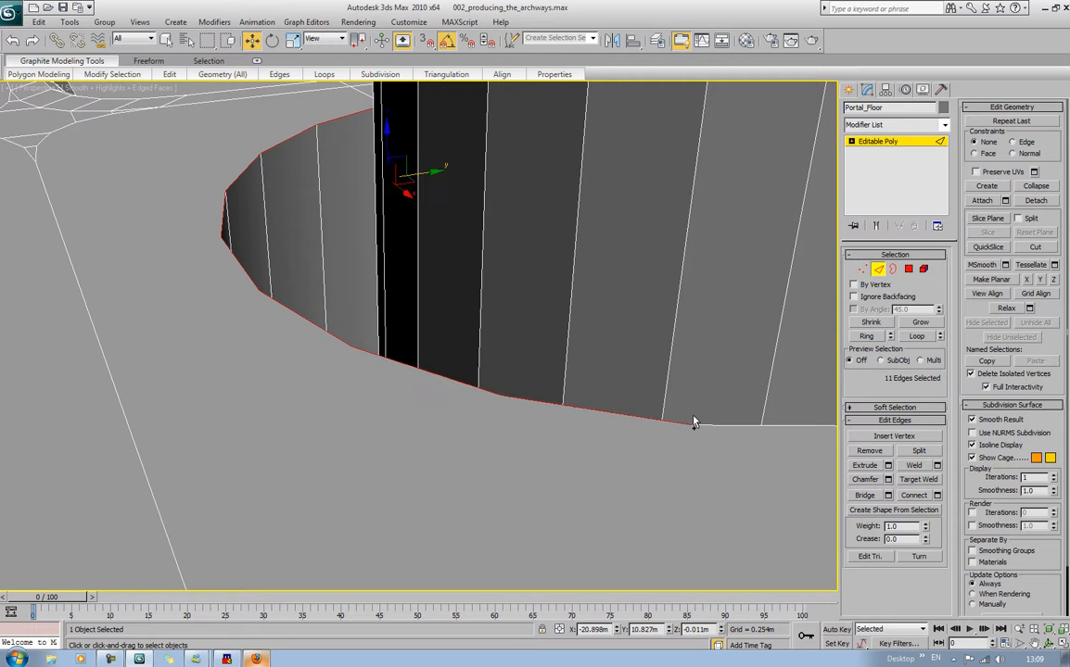
pyautogui.keyDown('ctrl'); pyautogui.click(724, 427); pyautogui.keyUp('ctrl')
pyautogui.moveTo(742, 424); pyautogui.dragTo(447, 430, button='middle')
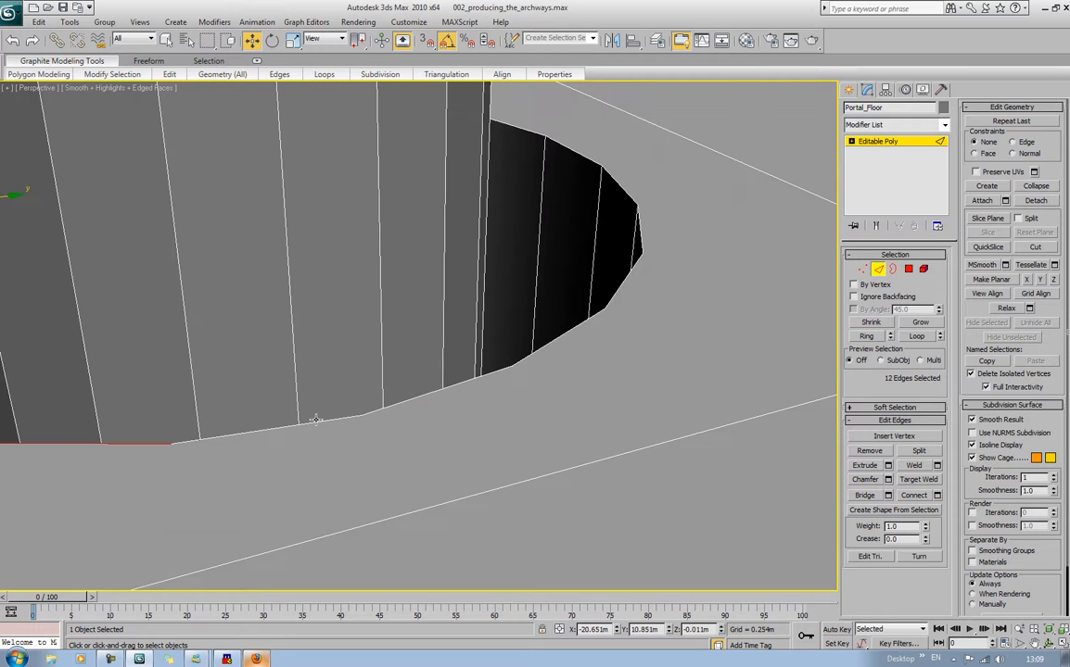
# Add the following eight rim edges around the hole's other end to the selection
pyautogui.keyDown('ctrl'); pyautogui.click(283, 424); pyautogui.keyUp('ctrl')
pyautogui.keyDown('ctrl'); pyautogui.click(426, 394); pyautogui.keyUp('ctrl')
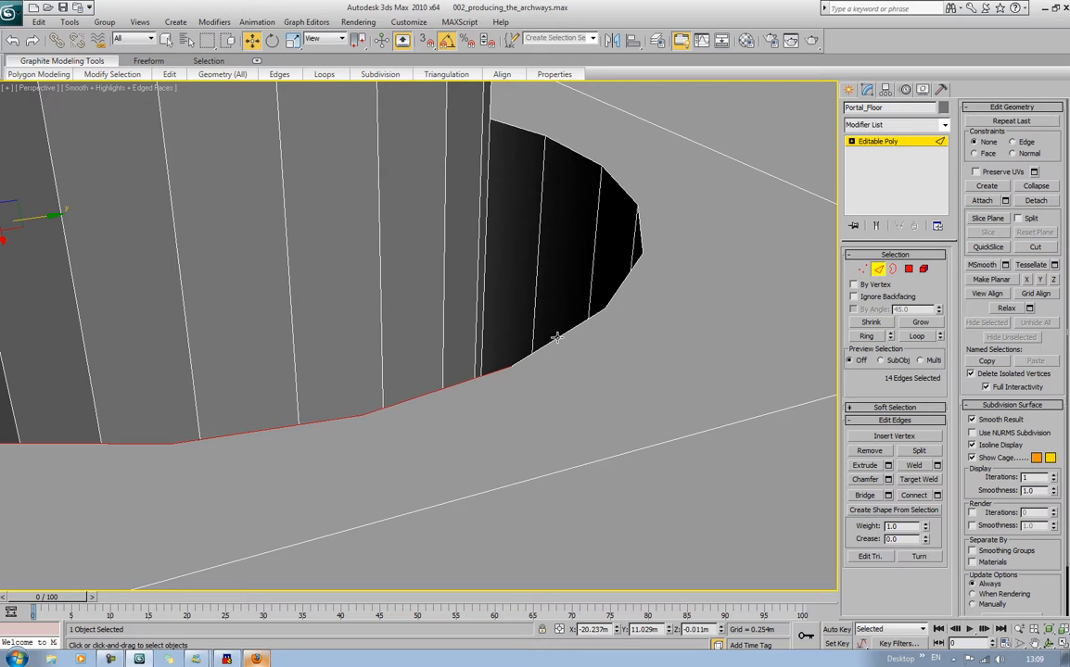
pyautogui.keyDown('ctrl'); pyautogui.click(557, 337); pyautogui.keyUp('ctrl')
pyautogui.keyDown('ctrl'); pyautogui.click(623, 281); pyautogui.keyUp('ctrl')
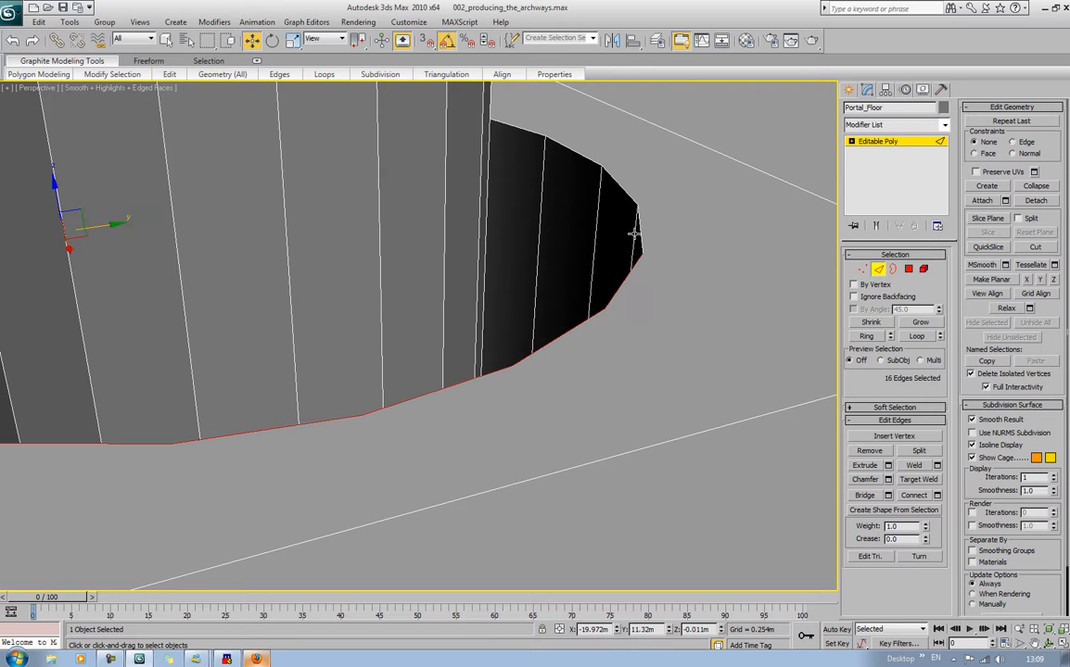
pyautogui.keyDown('ctrl'); pyautogui.click(624, 208); pyautogui.keyUp('ctrl')
pyautogui.keyDown('ctrl'); pyautogui.click(623, 190); pyautogui.keyUp('ctrl')
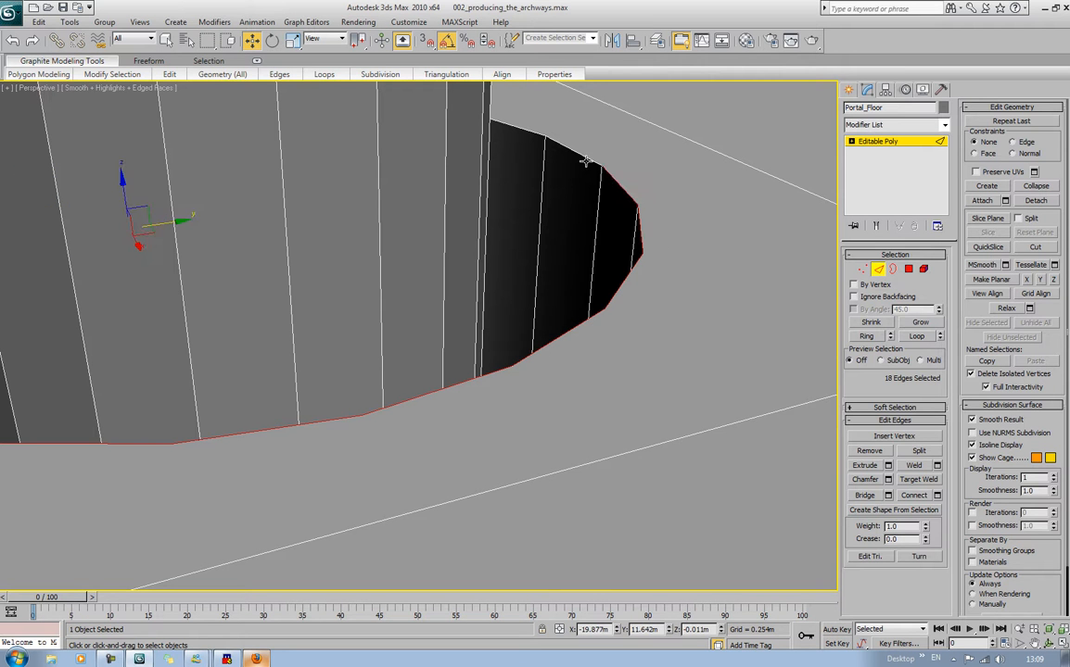
pyautogui.keyDown('ctrl'); pyautogui.click(586, 155); pyautogui.keyUp('ctrl')
pyautogui.keyDown('ctrl'); pyautogui.click(521, 129); pyautogui.keyUp('ctrl')
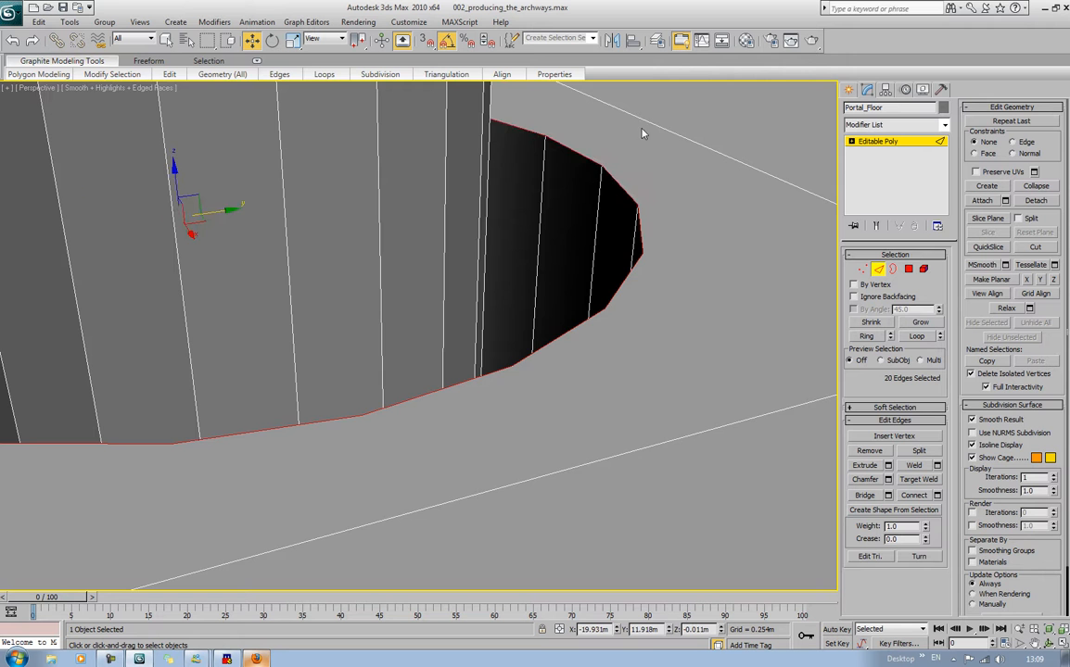
# Add the last two missed rim edges to the selection, checking the loop with a 0.582 m, 5-segment chamfer preview
pyautogui.keyDown('alt'); pyautogui.moveTo(661, 136); pyautogui.dragTo(545, 295, button='middle'); pyautogui.keyUp('alt')
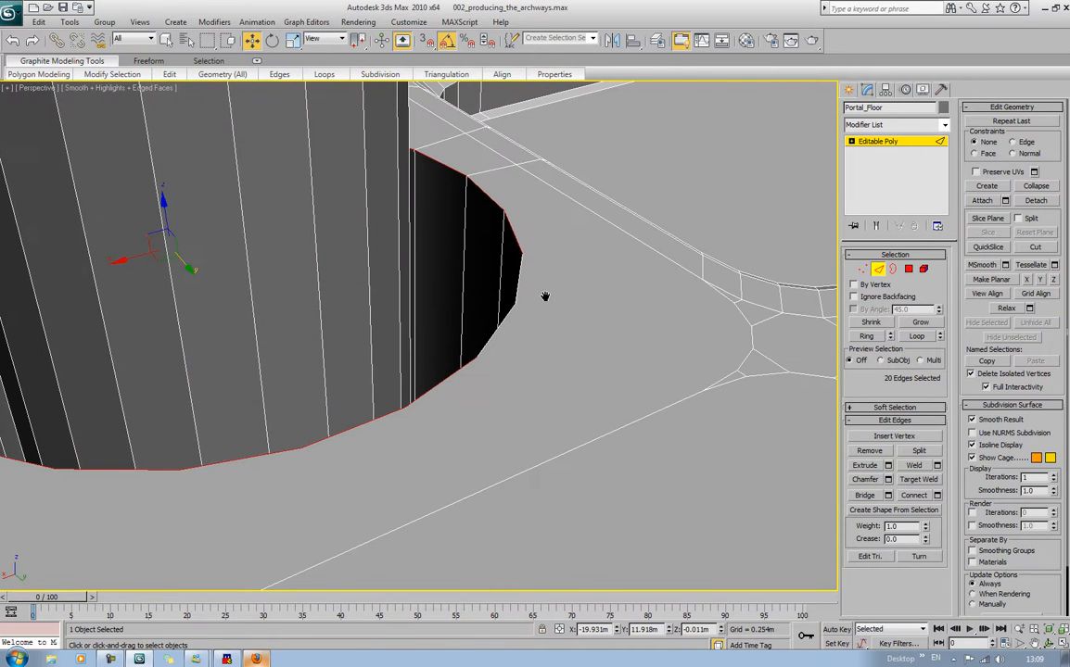
pyautogui.keyDown('ctrl'); pyautogui.click(519, 285); pyautogui.keyUp('ctrl')
pyautogui.moveTo(515, 257); pyautogui.dragTo(525, 297, button='middle')
pyautogui.scroll(3, 521, 335)
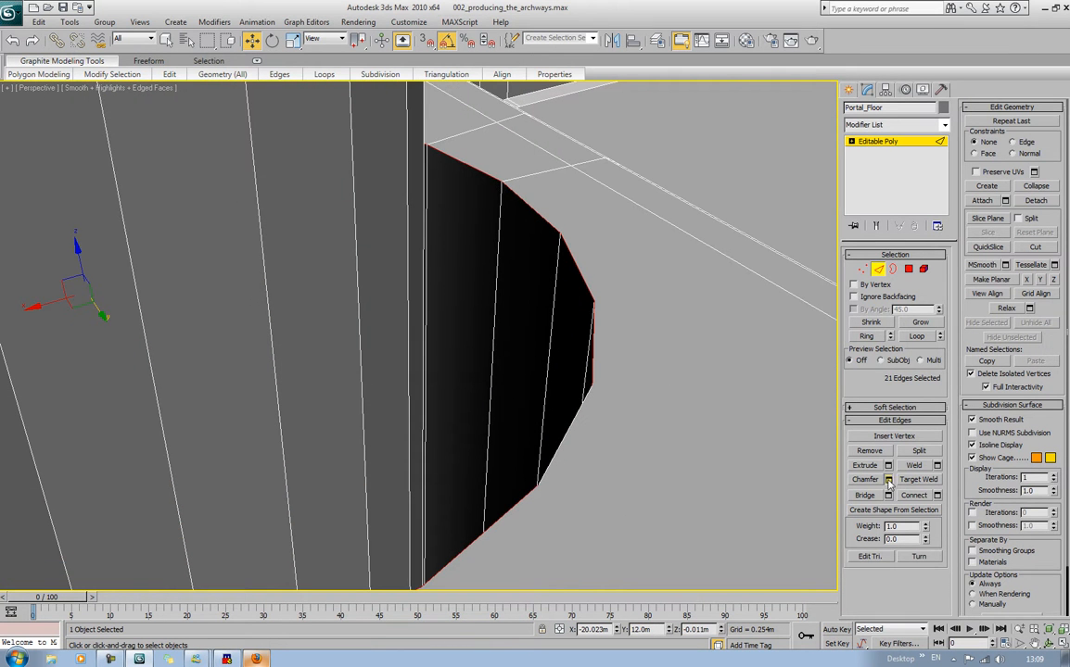
pyautogui.click(888, 480)
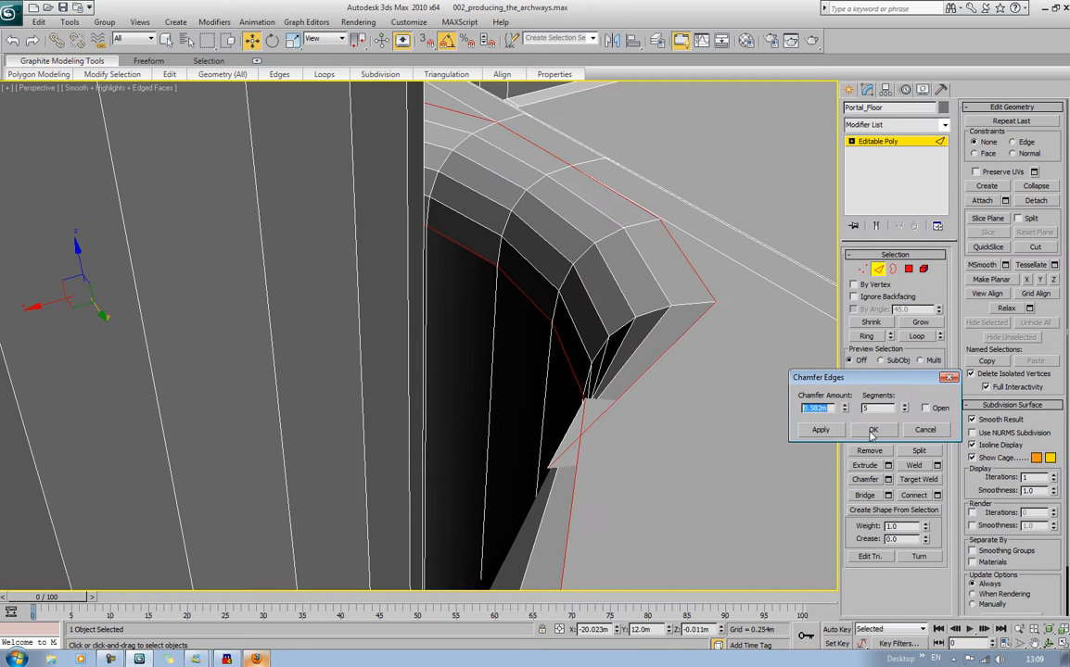
pyautogui.click(925, 431)
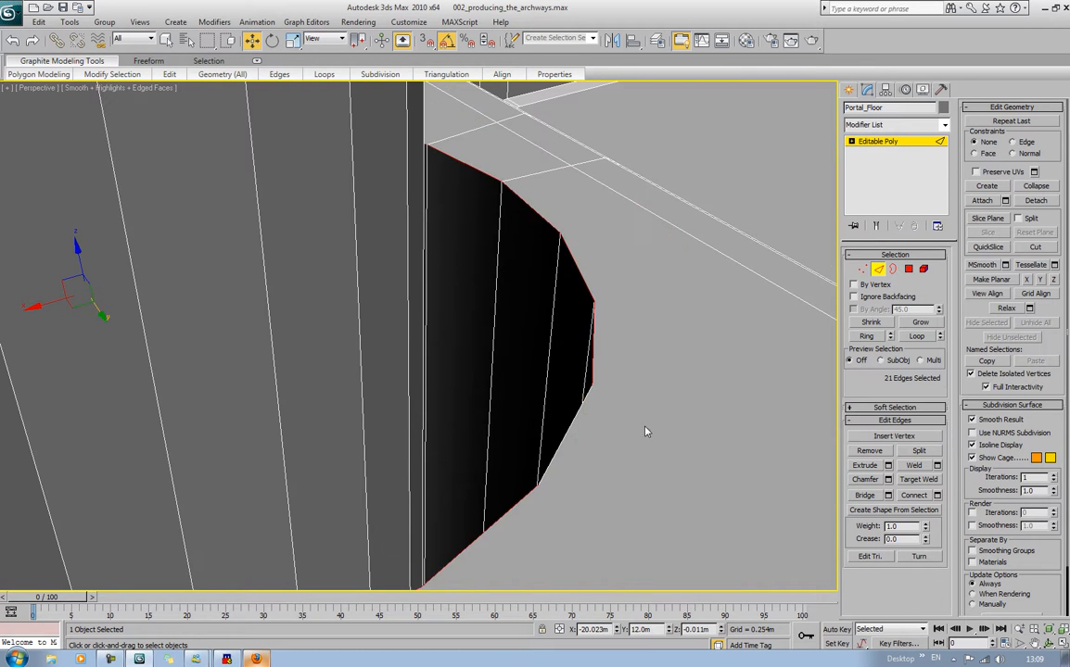
pyautogui.keyDown('alt'); pyautogui.moveTo(644, 432); pyautogui.dragTo(695, 419, button='middle'); pyautogui.keyUp('alt')
pyautogui.keyDown('ctrl'); pyautogui.click(688, 352); pyautogui.keyUp('ctrl')
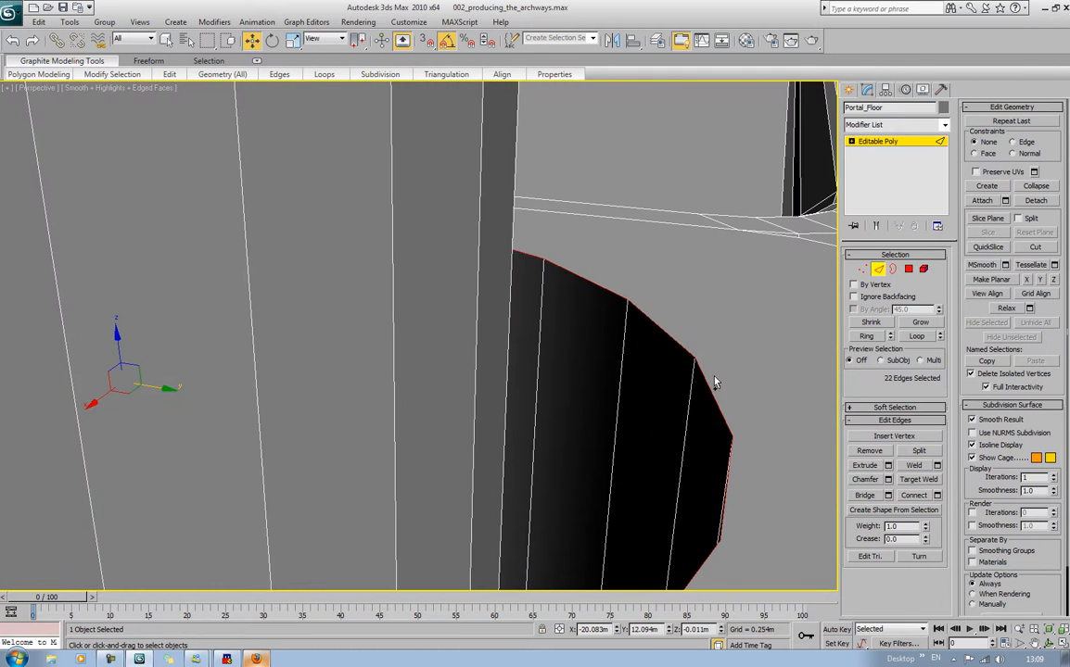
# Chamfer the hole's complete rim loop by 0.448 m with 5 segments
pyautogui.click(936, 496)
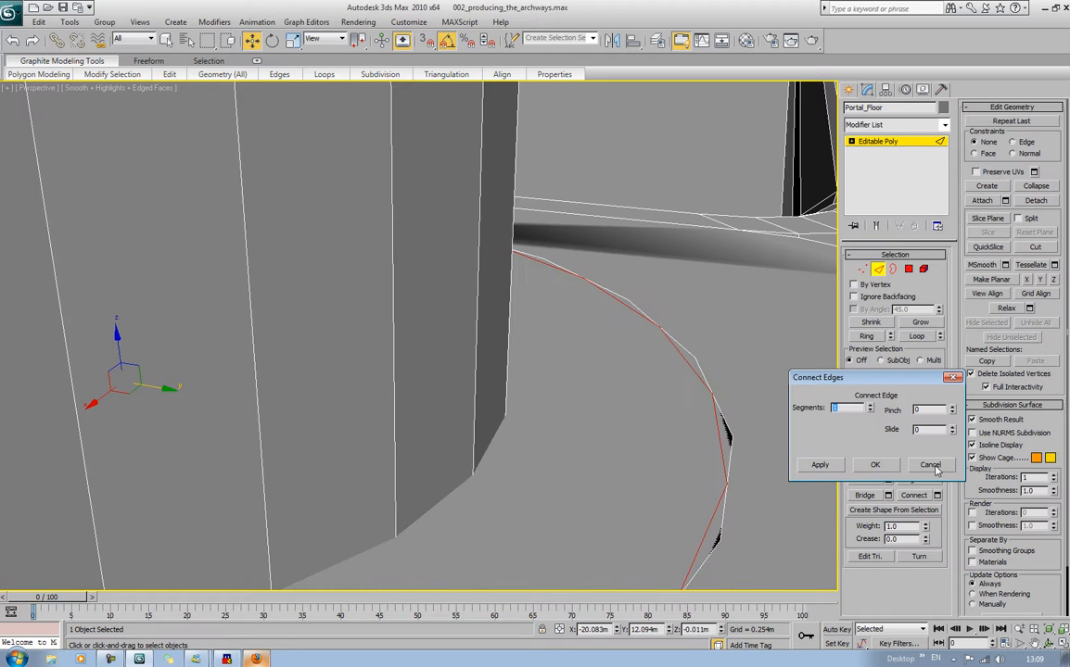
pyautogui.click(933, 466)
pyautogui.click(888, 481)
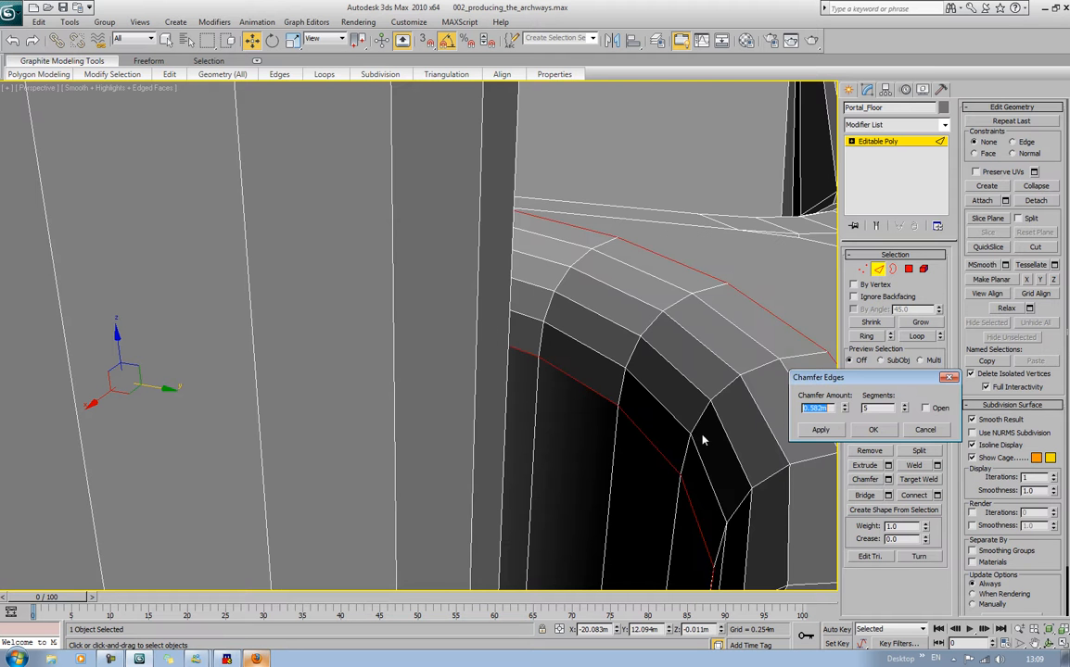
pyautogui.keyDown('alt'); pyautogui.moveTo(703, 440); pyautogui.dragTo(610, 442, button='middle'); pyautogui.keyUp('alt')
pyautogui.keyDown('alt'); pyautogui.moveTo(617, 394); pyautogui.dragTo(805, 359, button='middle'); pyautogui.keyUp('alt')
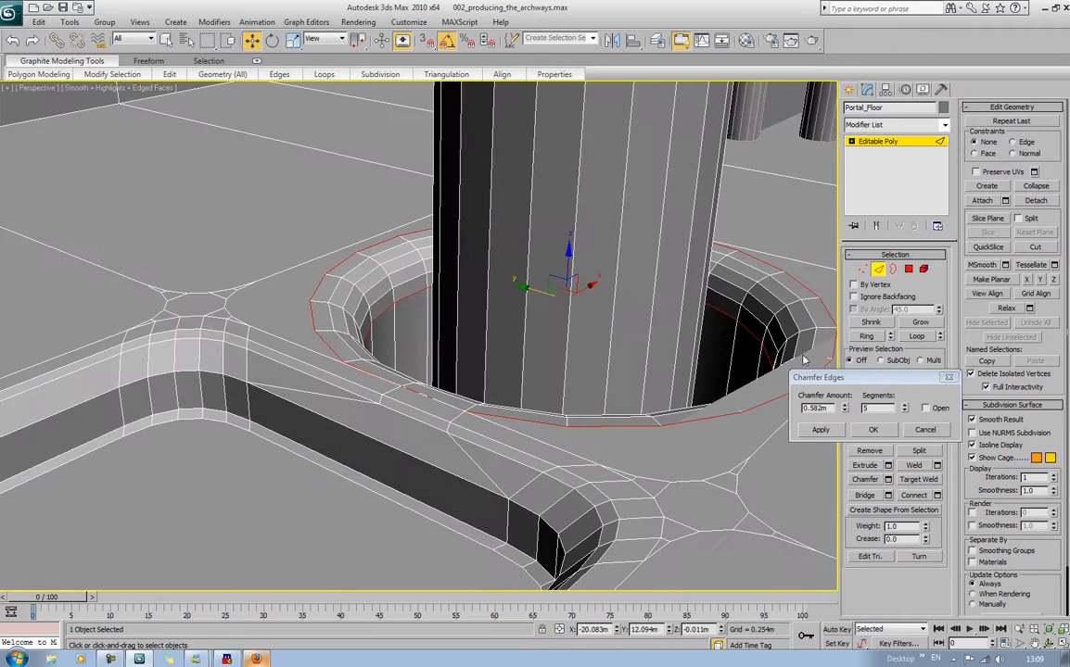
pyautogui.moveTo(847, 415); pyautogui.dragTo(847, 424)
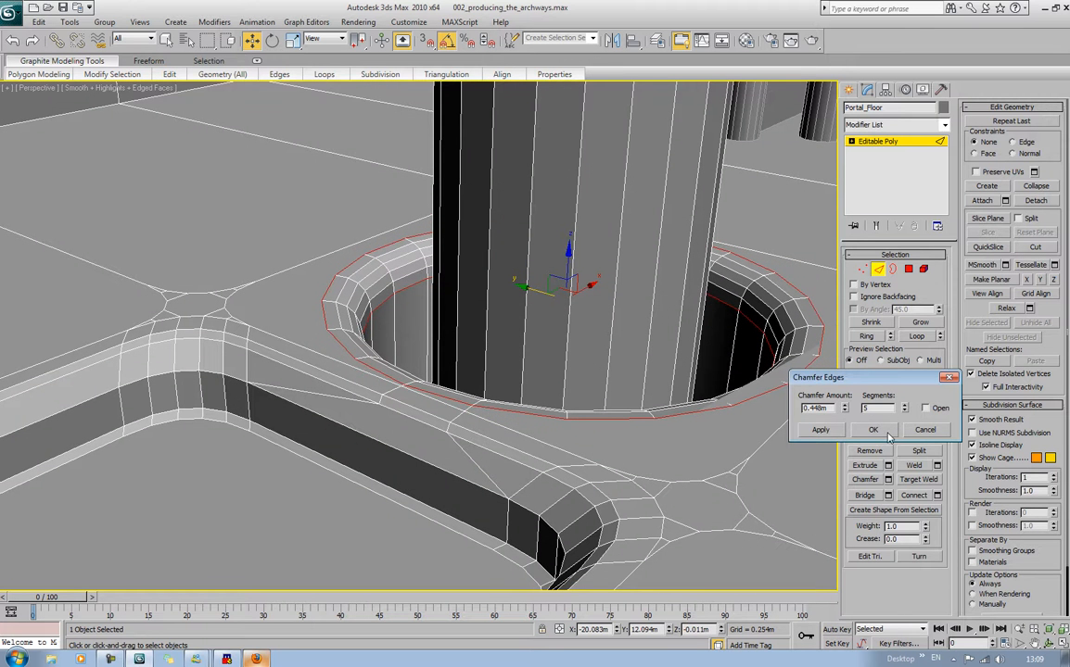
pyautogui.click(885, 433)
# Inspect the chamfered rim up close around the column and undo the 0.448 m chamfer
pyautogui.click(801, 401)
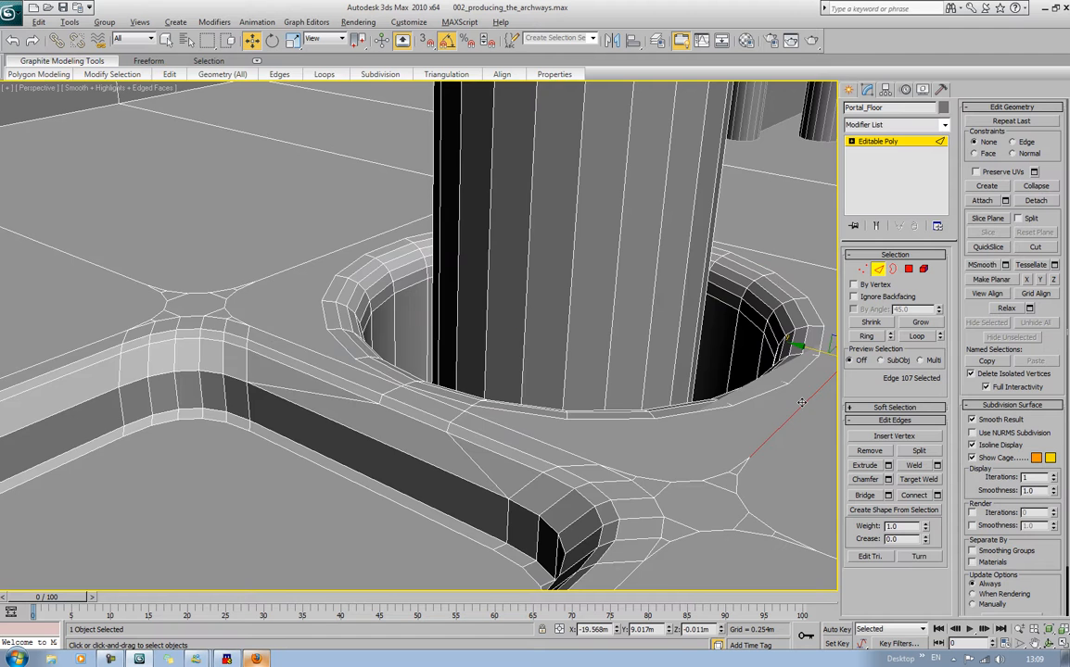
pyautogui.keyDown('alt'); pyautogui.moveTo(801, 403); pyautogui.dragTo(909, 417, button='middle'); pyautogui.keyUp('alt')
pyautogui.hotkey('ctrl', 'z')
pyautogui.moveTo(668, 251); pyautogui.dragTo(635, 323, button='middle')
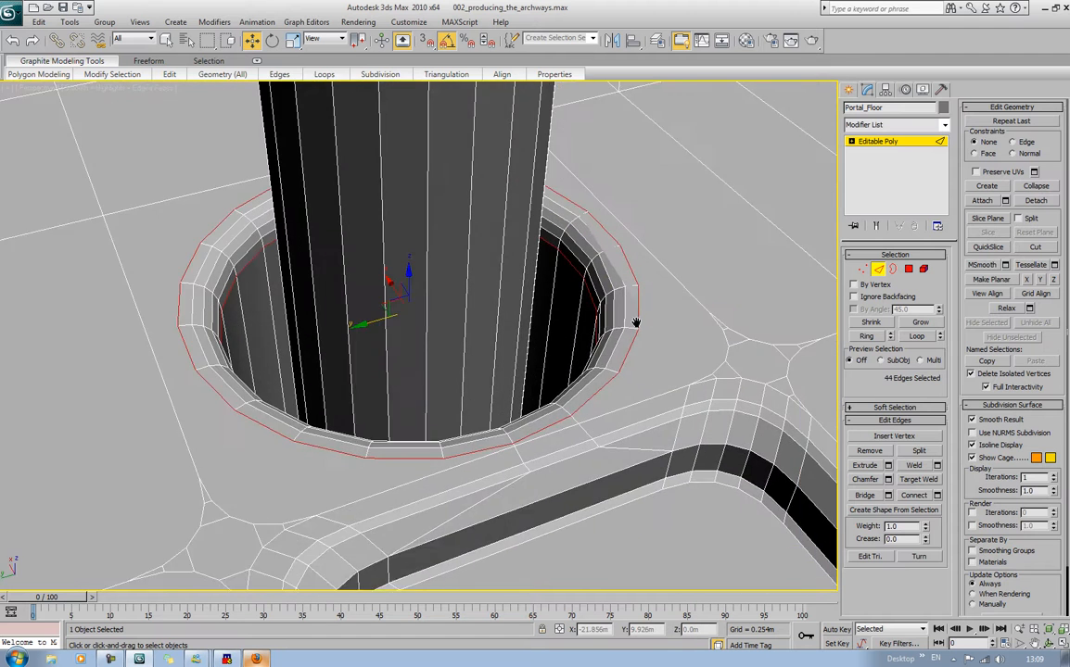
pyautogui.scroll(10, 636, 323)
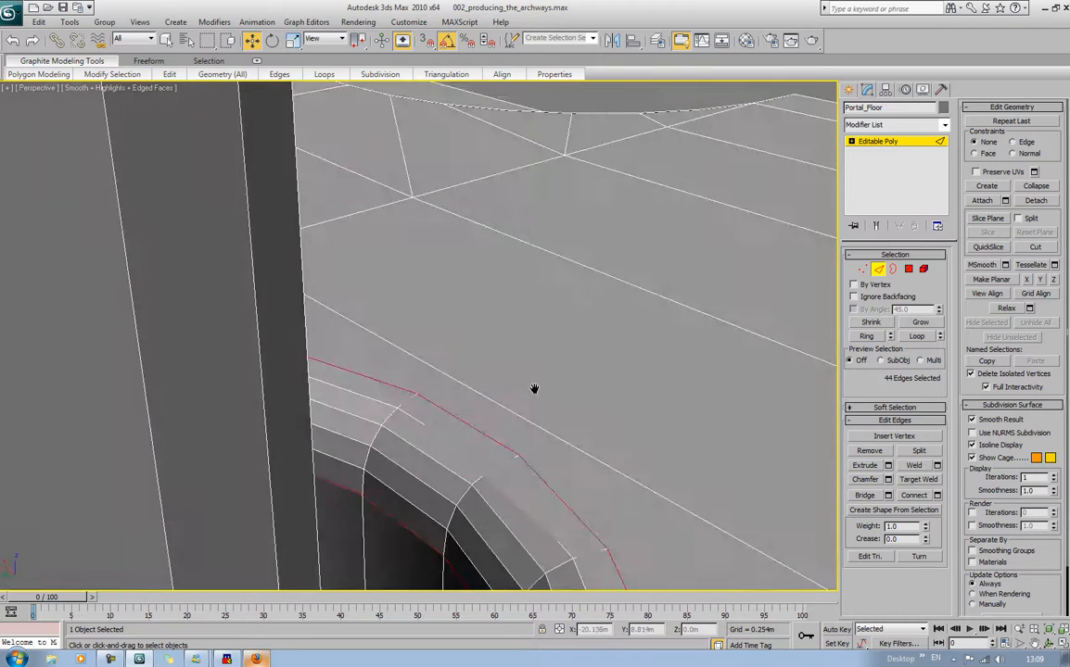
pyautogui.keyDown('alt'); pyautogui.moveTo(534, 389); pyautogui.dragTo(553, 284, button='middle'); pyautogui.keyUp('alt')
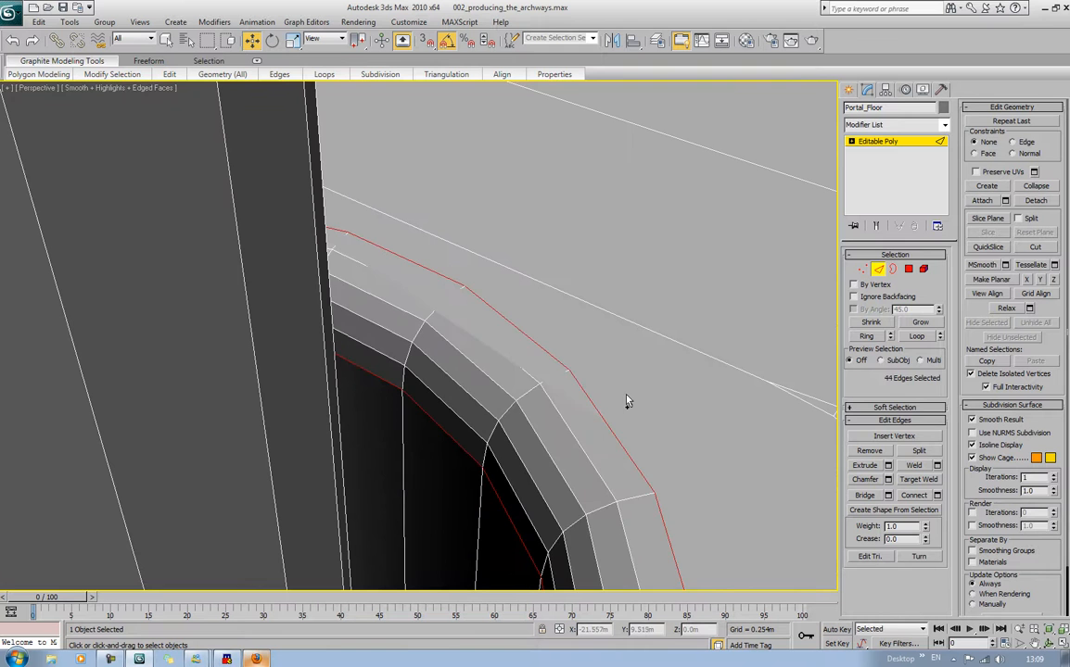
pyautogui.hotkey('ctrl', 'z')
# Chamfer the hole's rim edges again with 5 segments and an amount slightly above 0.448 m
pyautogui.click(887, 480)
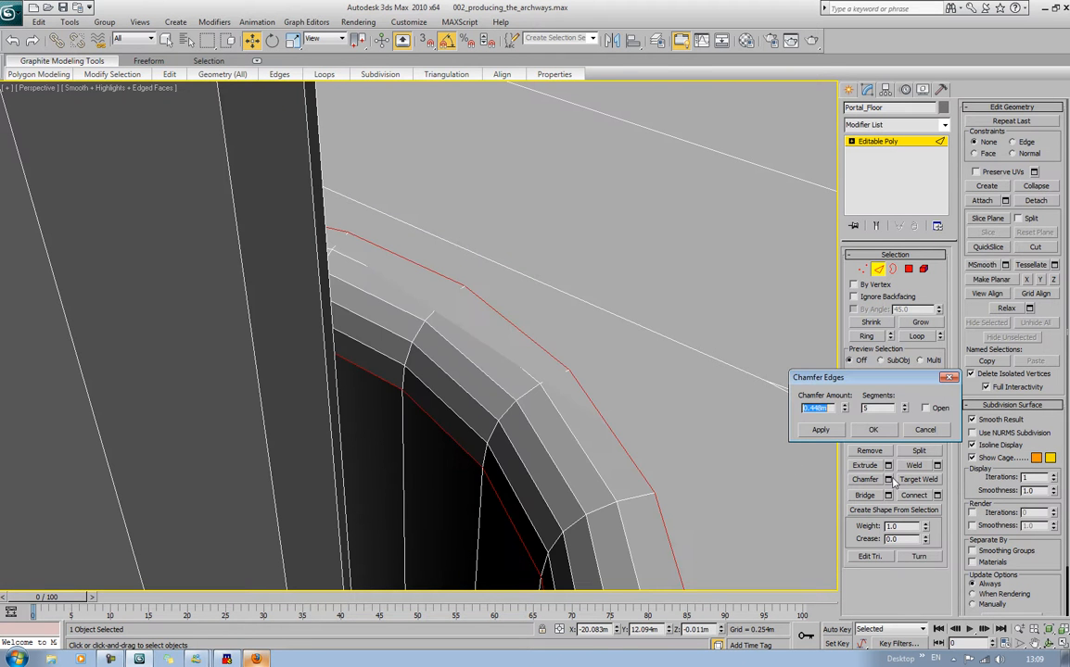
pyautogui.moveTo(844, 408)
pyautogui.mouseDown()
pyautogui.moveTo(851, 439)
pyautogui.moveTo(851, 272)
pyautogui.moveTo(835, 393)
pyautogui.mouseUp()
pyautogui.click(873, 429)
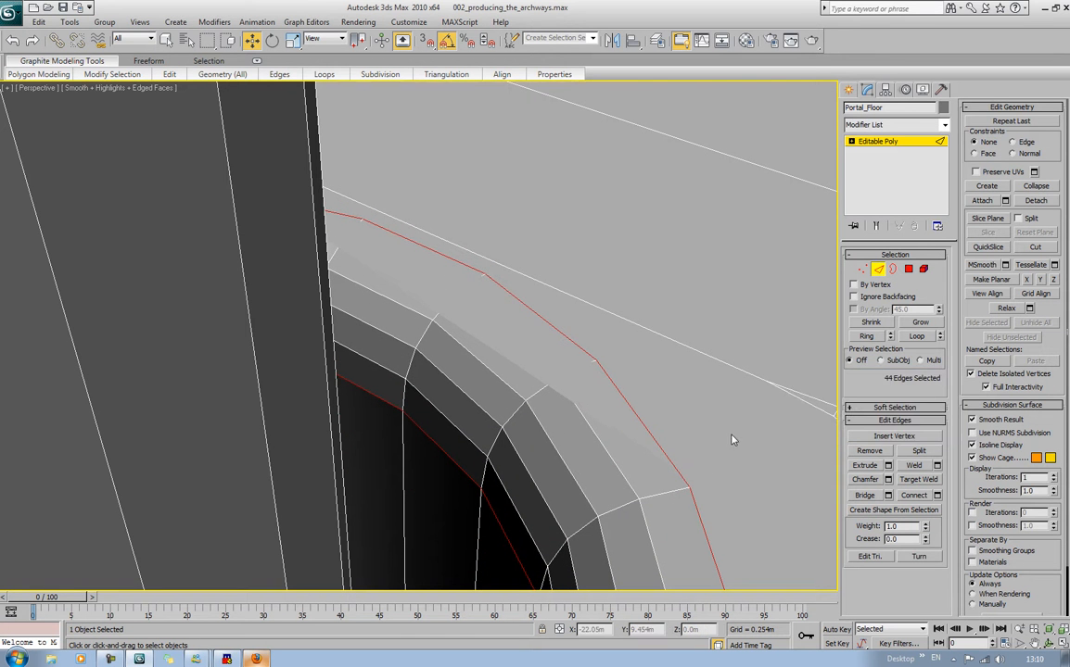
pyautogui.moveTo(734, 439); pyautogui.dragTo(674, 385, button='middle')
# Delete the large floor polygon surrounding the chamfered rim
pyautogui.click(909, 269)
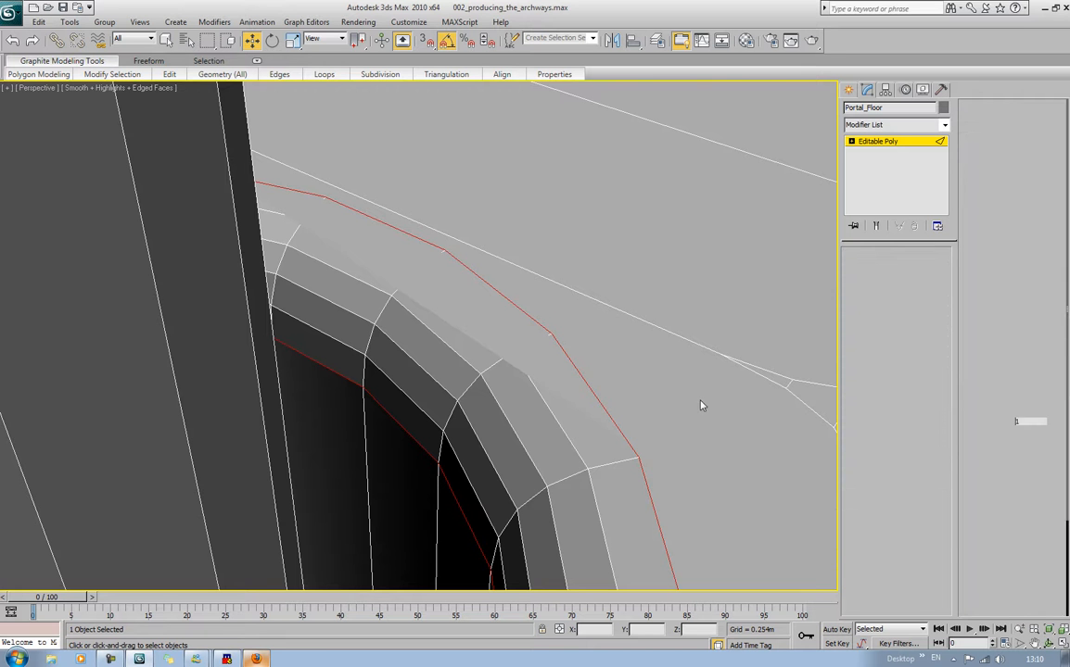
pyautogui.click(686, 401)
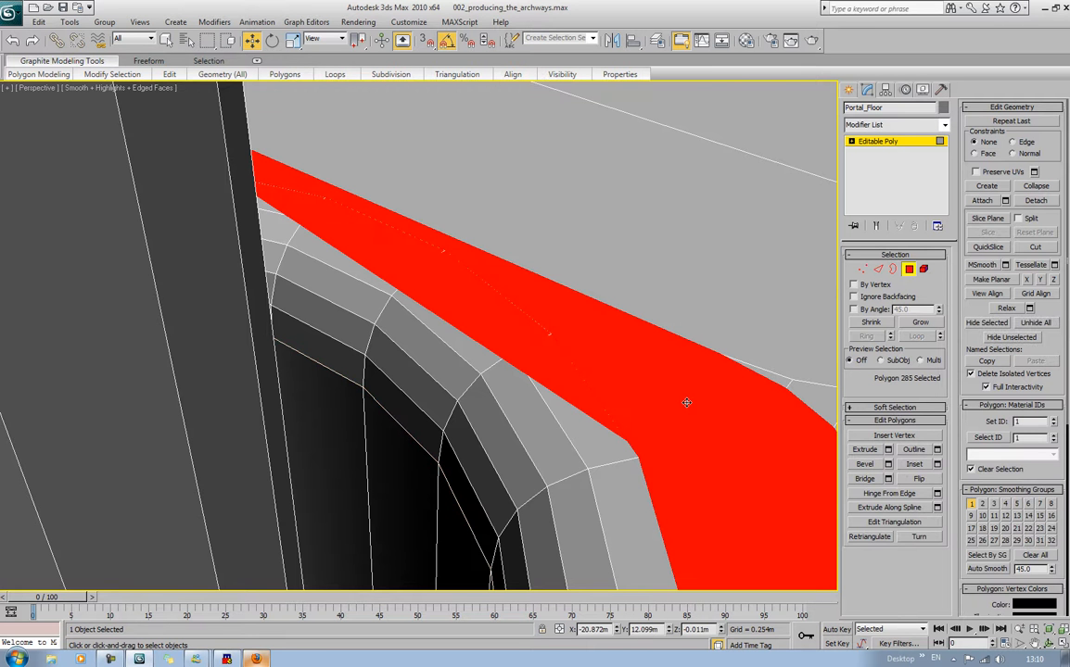
pyautogui.press('Delete')
pyautogui.scroll(-4, 685, 402)
pyautogui.keyDown('alt'); pyautogui.moveTo(686, 402); pyautogui.dragTo(603, 424, button='middle'); pyautogui.keyUp('alt')
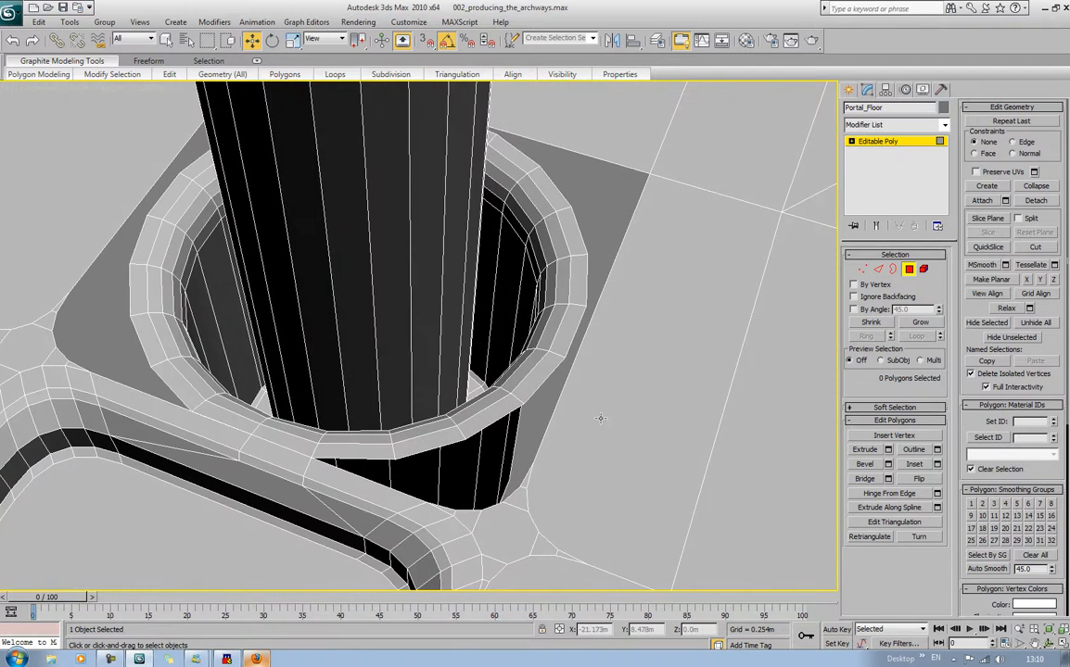
# Bridge the chamfered rim's outer edge to the adjacent long floor edge on one side of the gap
pyautogui.click(888, 271)
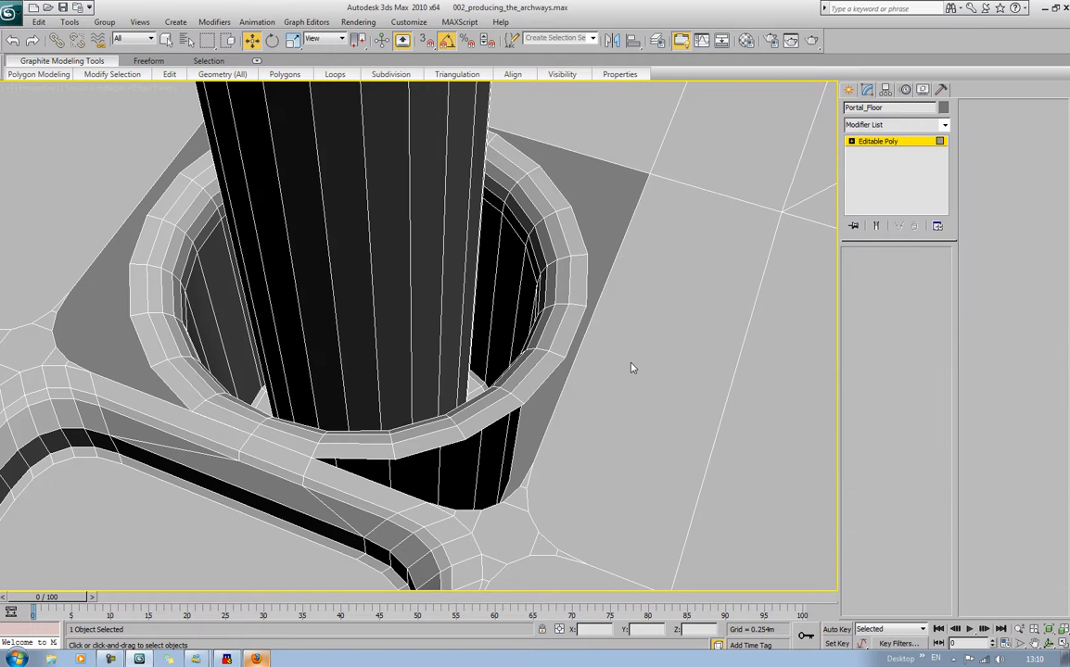
pyautogui.click(576, 326)
pyautogui.keyDown('ctrl'); pyautogui.click(585, 333); pyautogui.keyUp('ctrl')
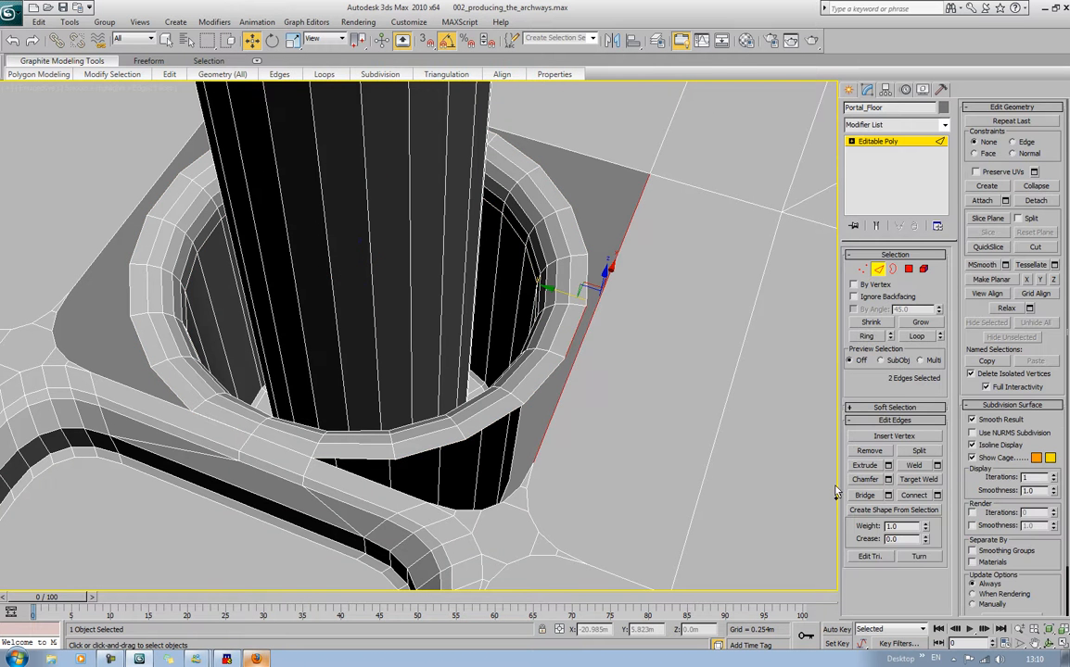
pyautogui.click(867, 496)
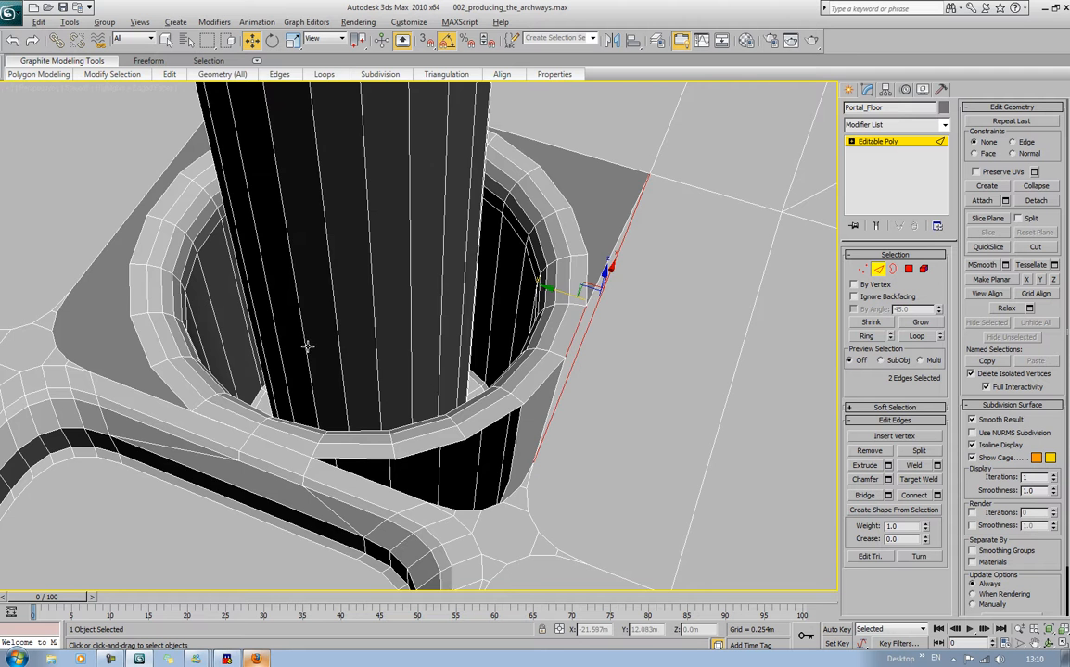
# Bridge the rim's outer edge to the long floor edge on the opposite side of the hole
pyautogui.keyDown('alt'); pyautogui.moveTo(305, 346); pyautogui.dragTo(218, 396, button='middle'); pyautogui.keyUp('alt')
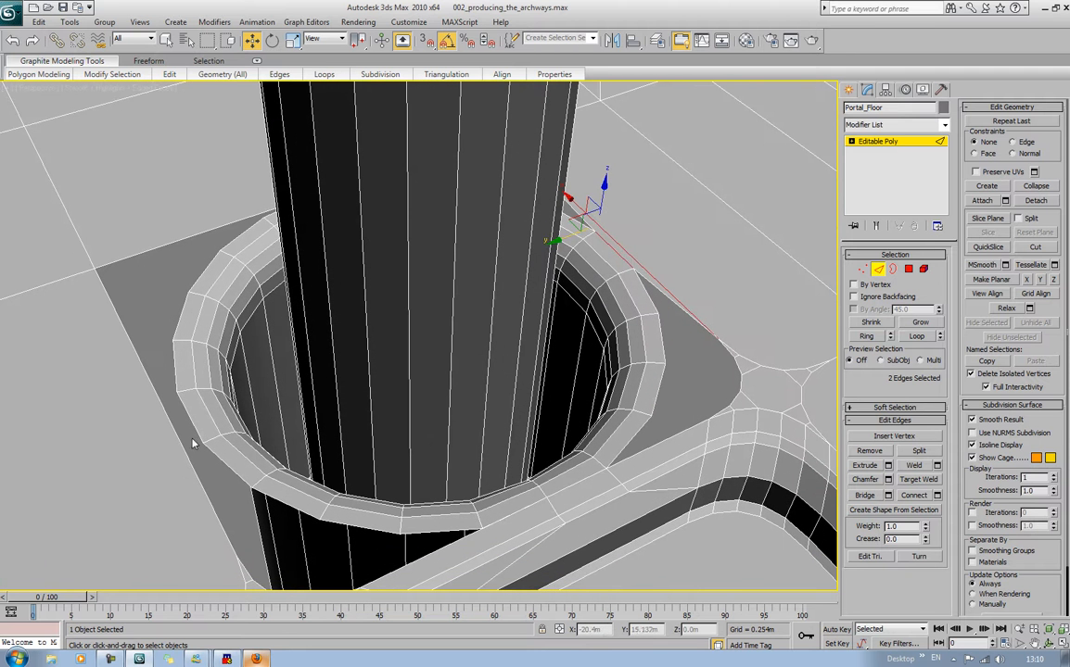
pyautogui.click(176, 398)
pyautogui.keyDown('ctrl'); pyautogui.click(173, 433); pyautogui.keyUp('ctrl')
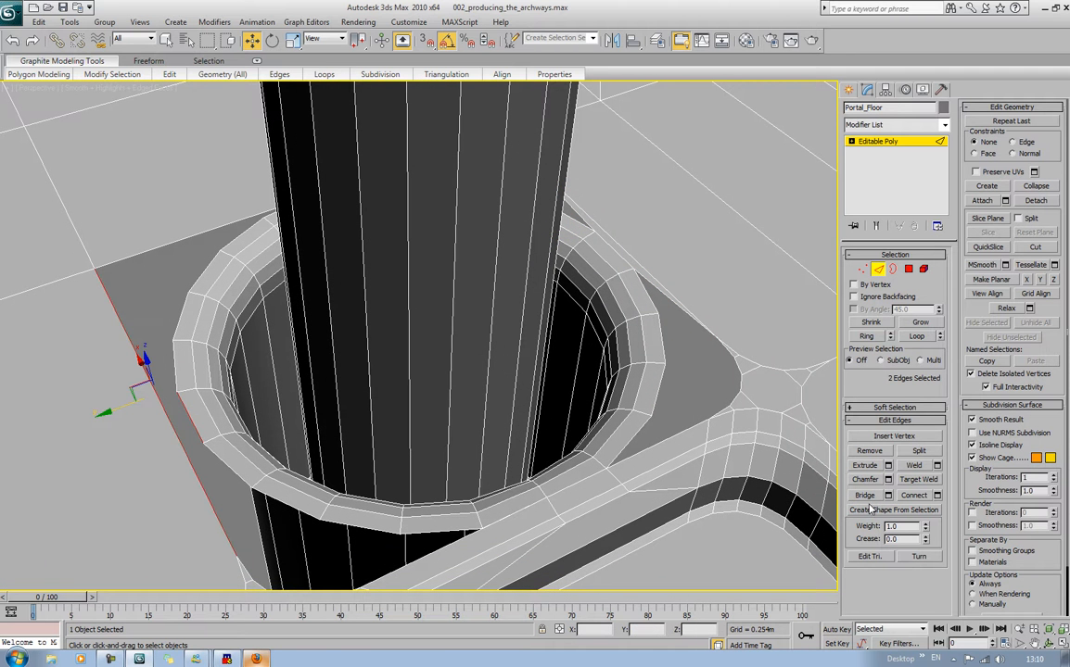
pyautogui.moveTo(672, 315)
pyautogui.keyDown('alt'); pyautogui.mouseDown(button='middle')
pyautogui.moveTo(489, 306)
pyautogui.moveTo(663, 332)
pyautogui.mouseUp(button='middle'); pyautogui.keyUp('alt')
pyautogui.scroll(4, 663, 331)
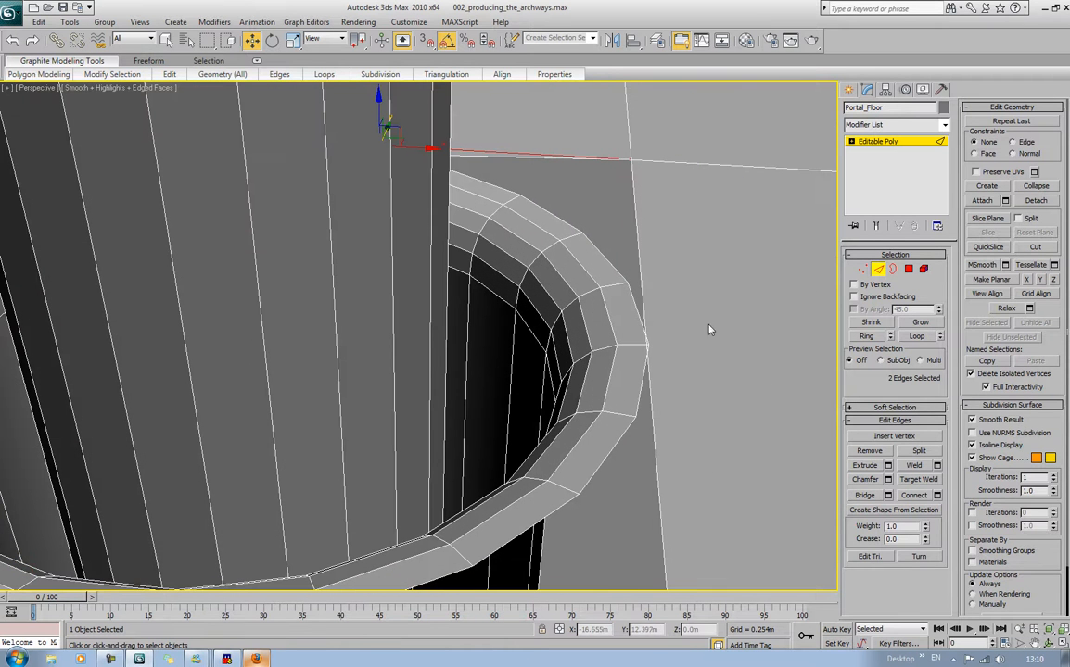
# Move the rim vertex that touches the adjacent long floor edge about 0.068 m back along the negative X direction
pyautogui.press('1')
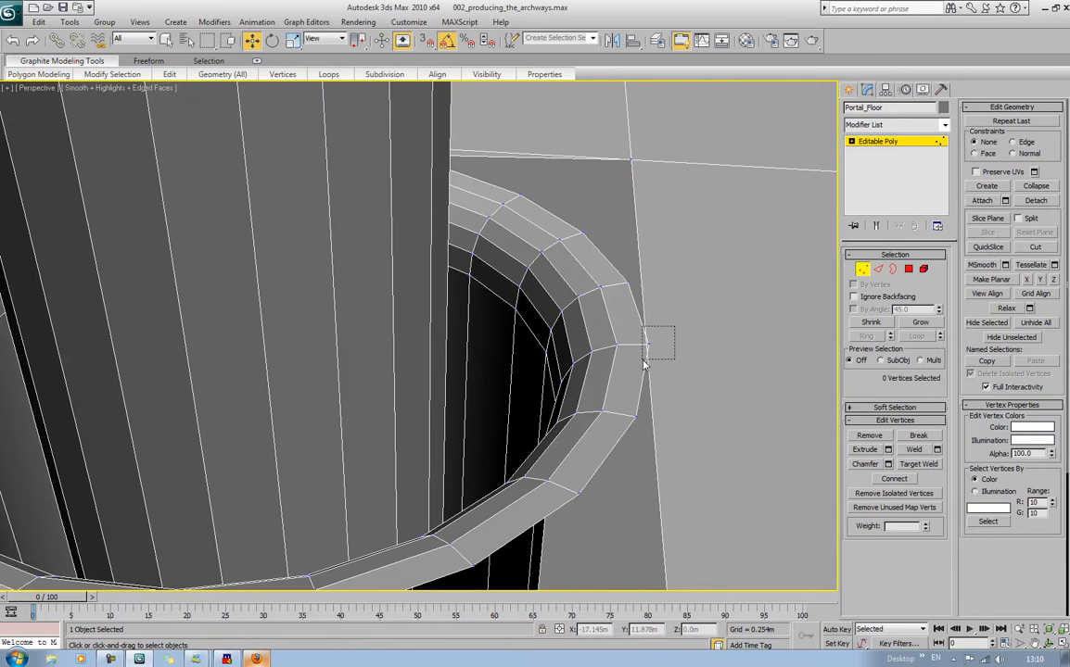
pyautogui.click(656, 343)
pyautogui.moveTo(685, 349); pyautogui.dragTo(675, 348)
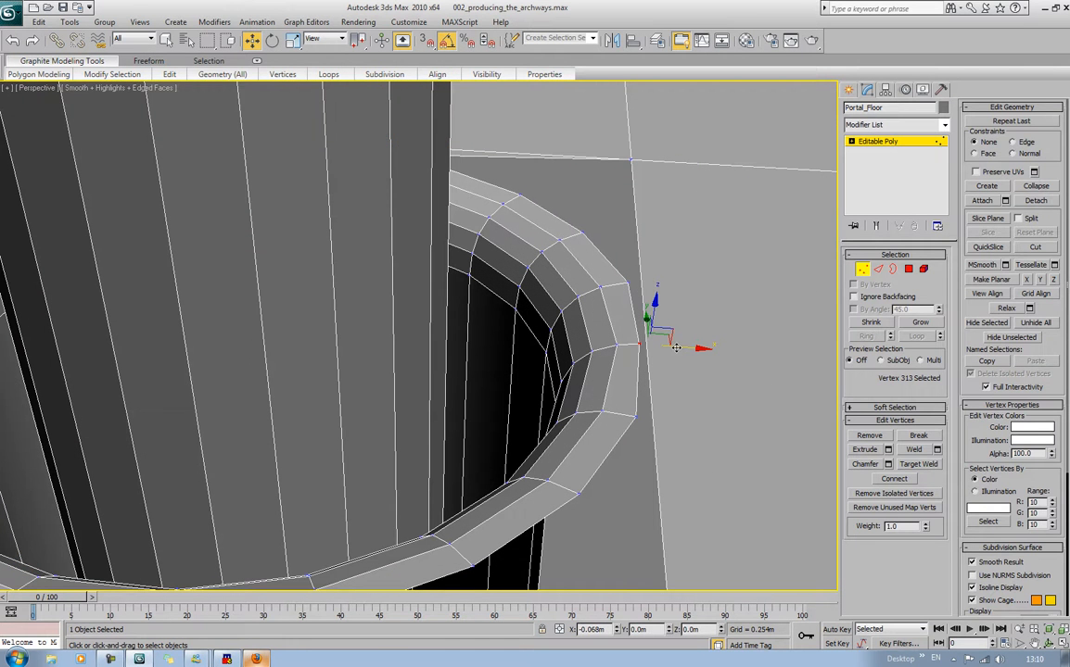
pyautogui.click(717, 363)
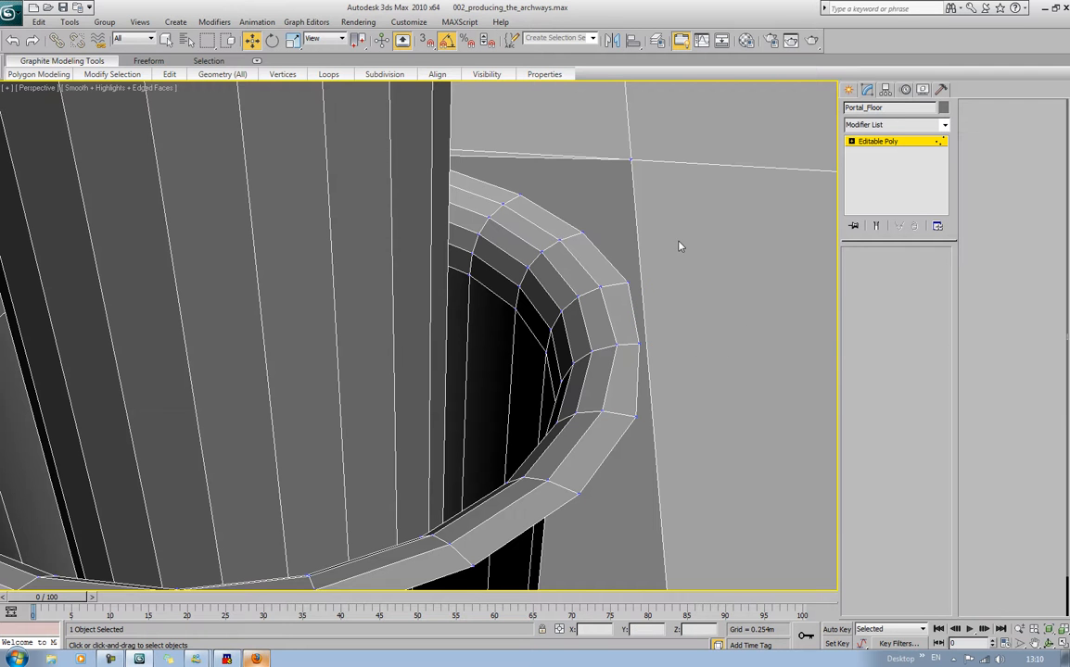
# Cap the open borders left in the floor around the column hole's chamfered rim
pyautogui.press('3')
pyautogui.click(636, 238)
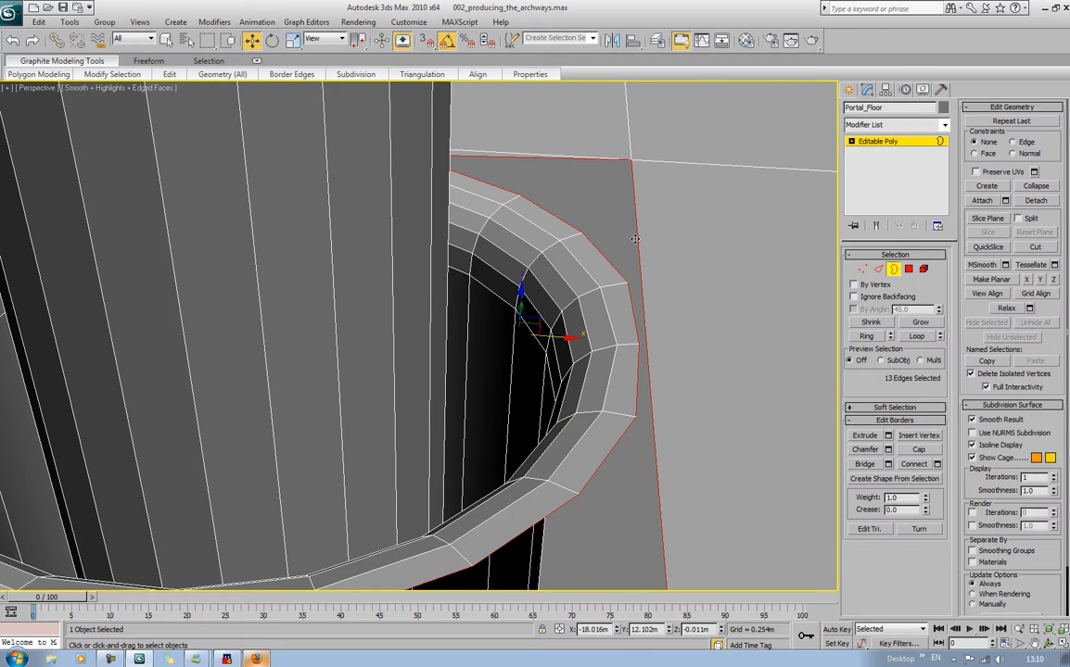
pyautogui.click(924, 452)
pyautogui.click(797, 393)
pyautogui.scroll(-6, 796, 394)
pyautogui.keyDown('alt'); pyautogui.moveTo(630, 397); pyautogui.dragTo(489, 459, button='middle'); pyautogui.keyUp('alt')
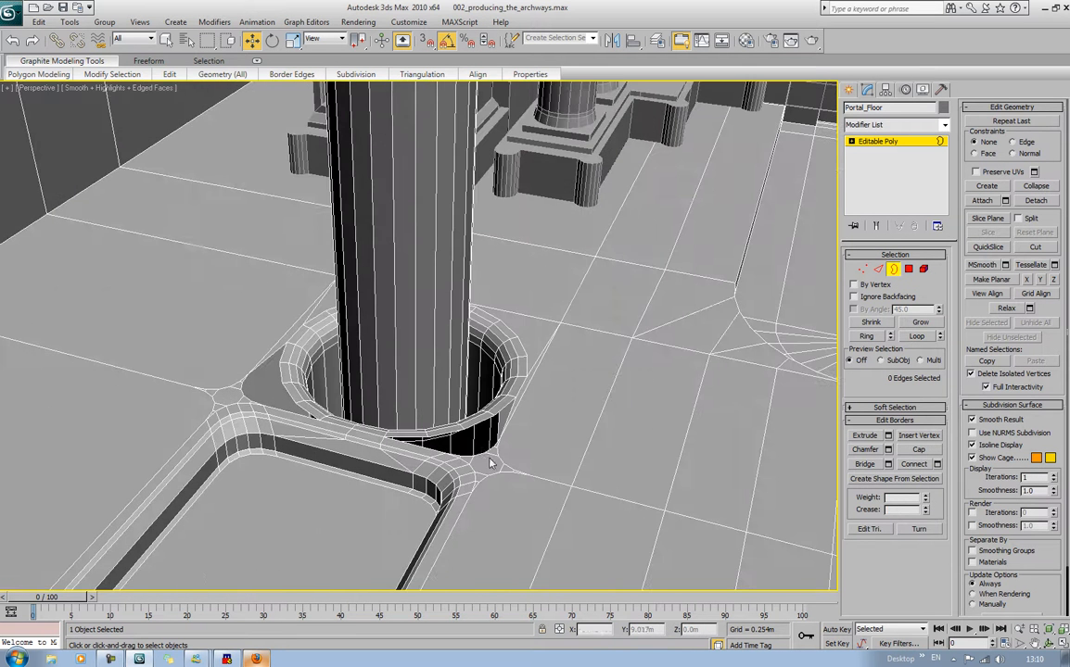
pyautogui.click(493, 451)
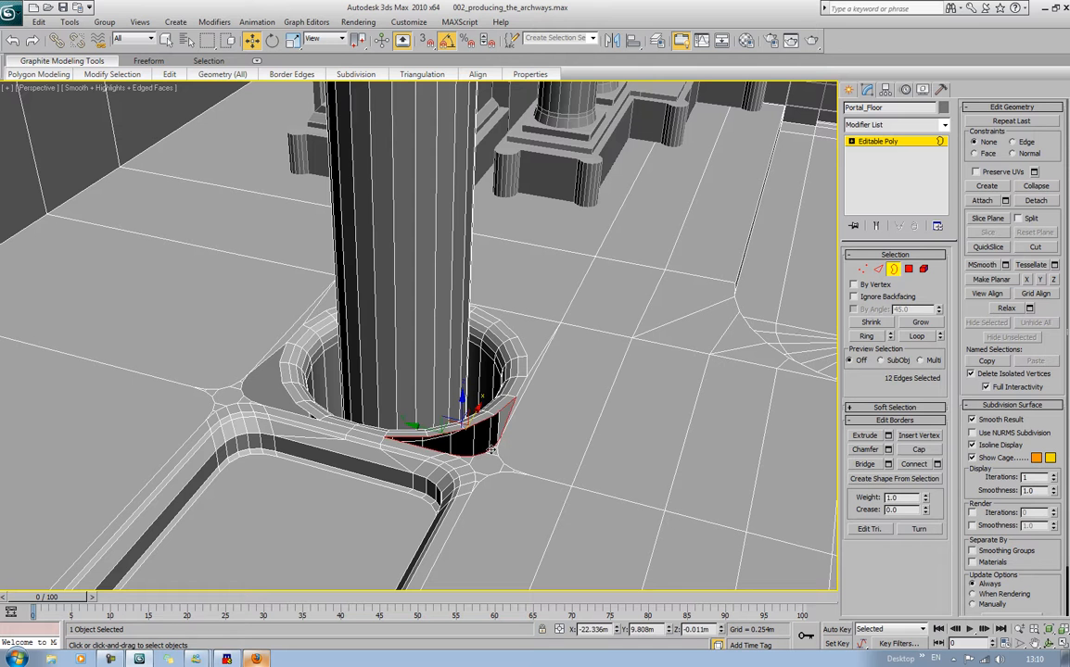
pyautogui.click(918, 449)
pyautogui.click(291, 413)
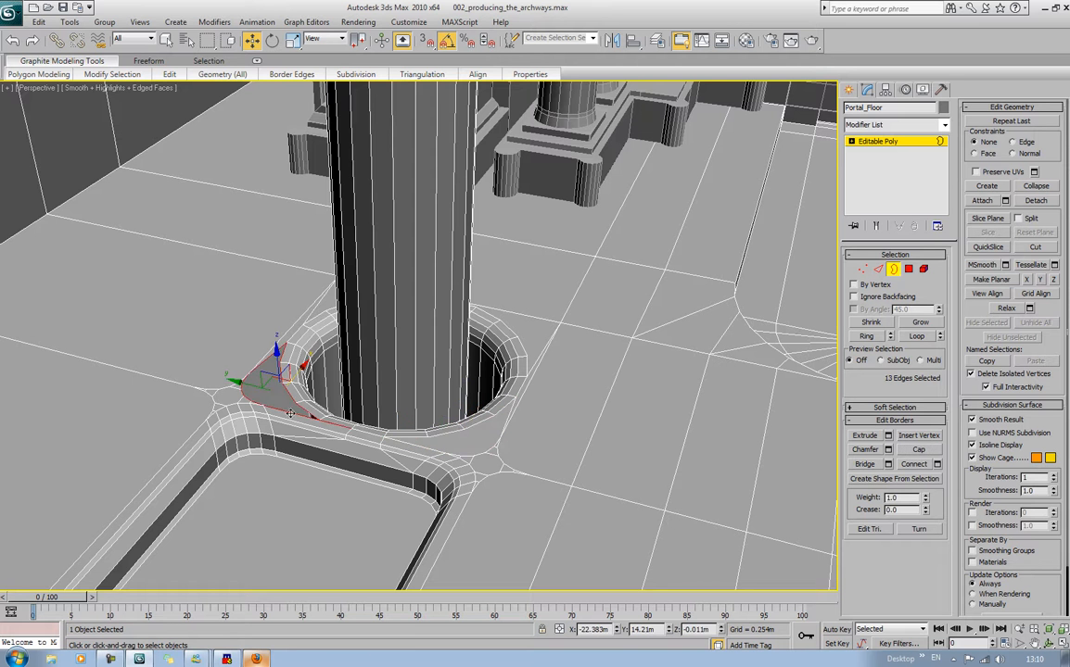
pyautogui.click(585, 402)
# Examine the whole floor and archway from a distance, with and without edged faces
pyautogui.scroll(-5, 586, 403)
pyautogui.keyDown('alt'); pyautogui.moveTo(588, 403); pyautogui.dragTo(515, 380, button='middle'); pyautogui.keyUp('alt')
pyautogui.scroll(-5, 546, 375)
pyautogui.scroll(-2, 515, 380)
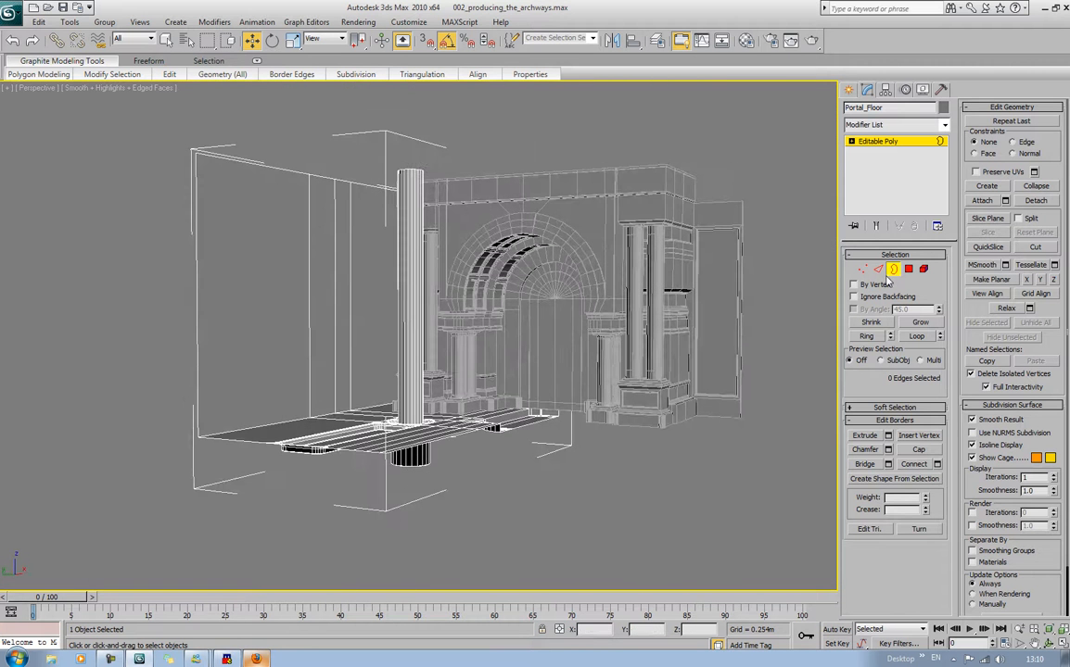
pyautogui.click(891, 269)
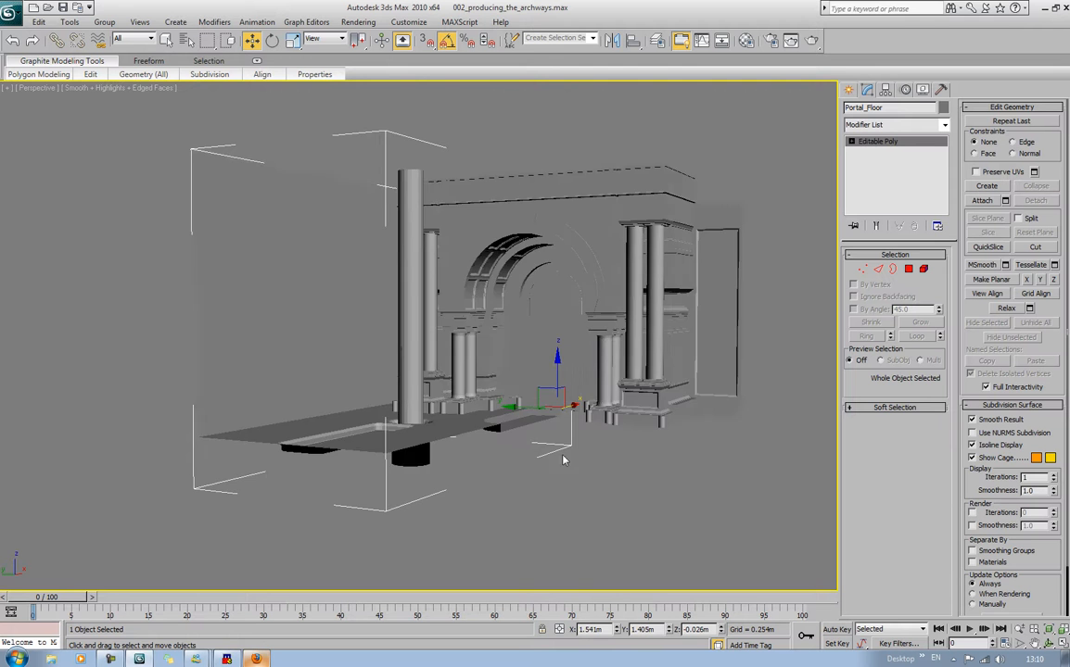
pyautogui.moveTo(563, 460)
pyautogui.keyDown('alt'); pyautogui.mouseDown(button='middle')
pyautogui.moveTo(554, 475)
pyautogui.moveTo(566, 506)
pyautogui.moveTo(547, 538)
pyautogui.moveTo(509, 519)
pyautogui.moveTo(542, 468)
pyautogui.moveTo(548, 481)
pyautogui.moveTo(556, 470)
pyautogui.moveTo(588, 482)
pyautogui.moveTo(562, 482)
pyautogui.mouseUp(button='middle'); pyautogui.keyUp('alt')
pyautogui.scroll(3, 549, 481)
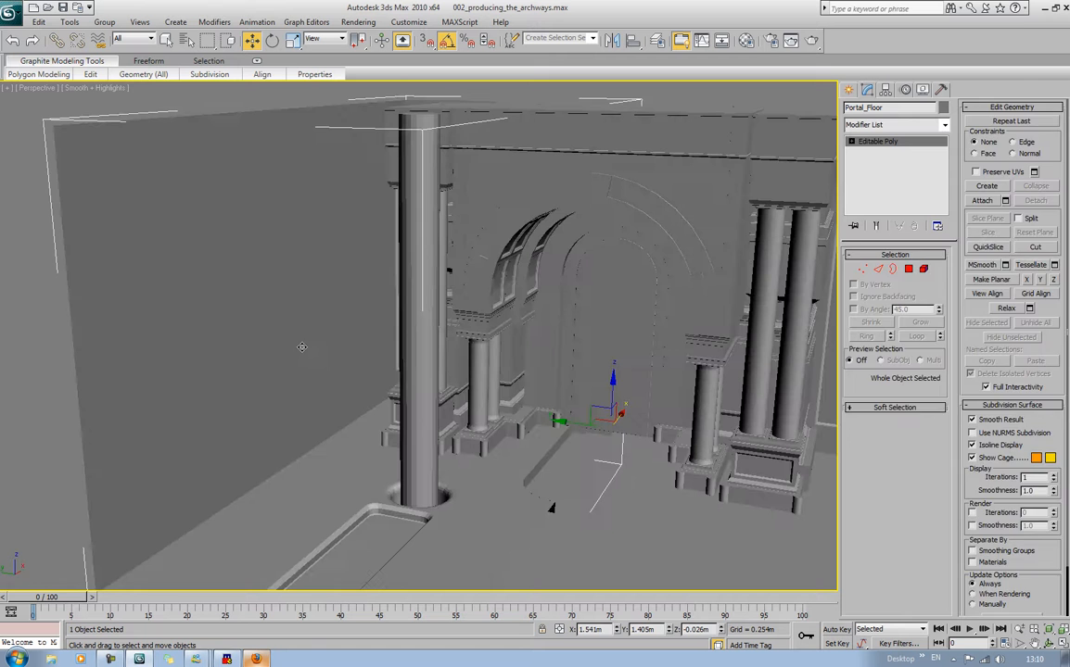
pyautogui.press('F4')
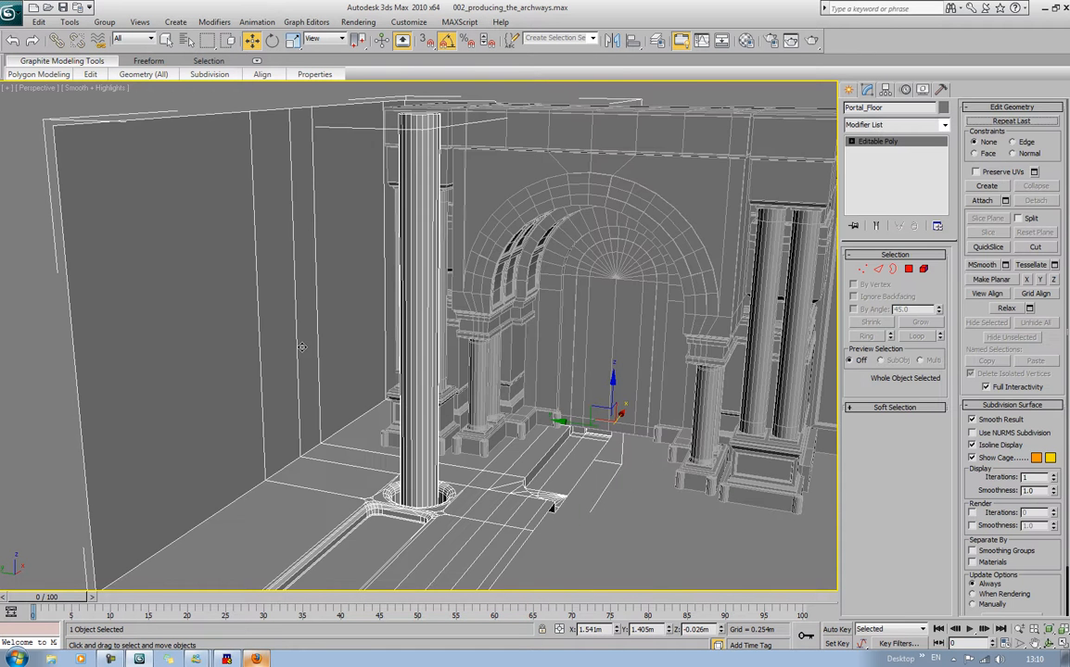
pyautogui.press('F4')
pyautogui.press('F4')
pyautogui.moveTo(276, 366); pyautogui.dragTo(355, 421, button='middle')
pyautogui.scroll(-8, 292, 401)
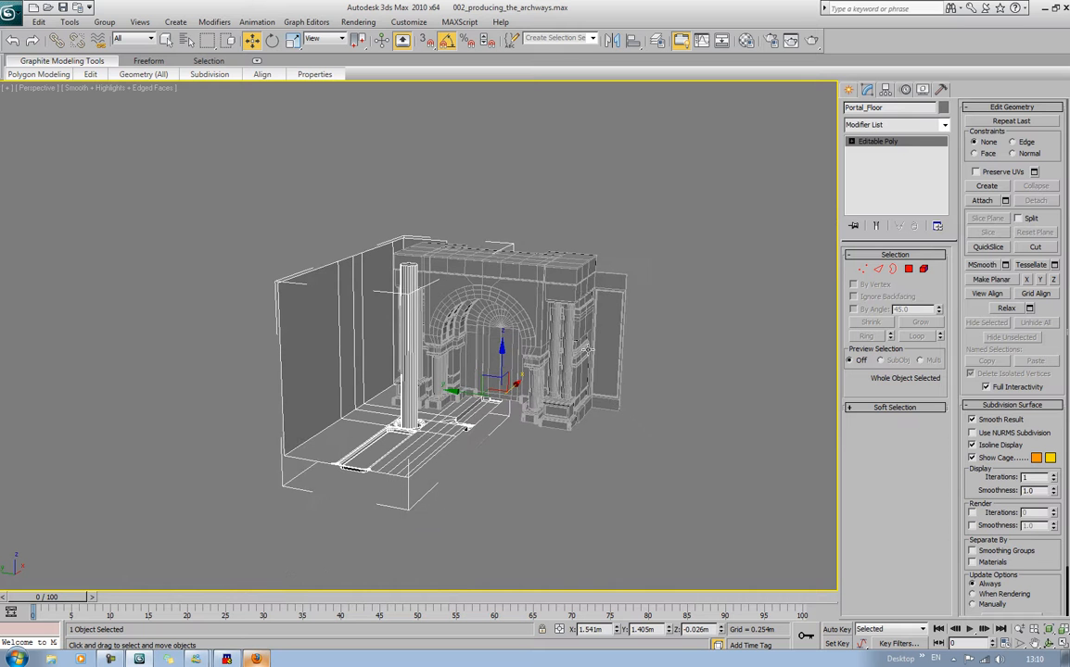
# Extrude the outermost side wall polygon and move it far outward along the Y axis
pyautogui.click(909, 270)
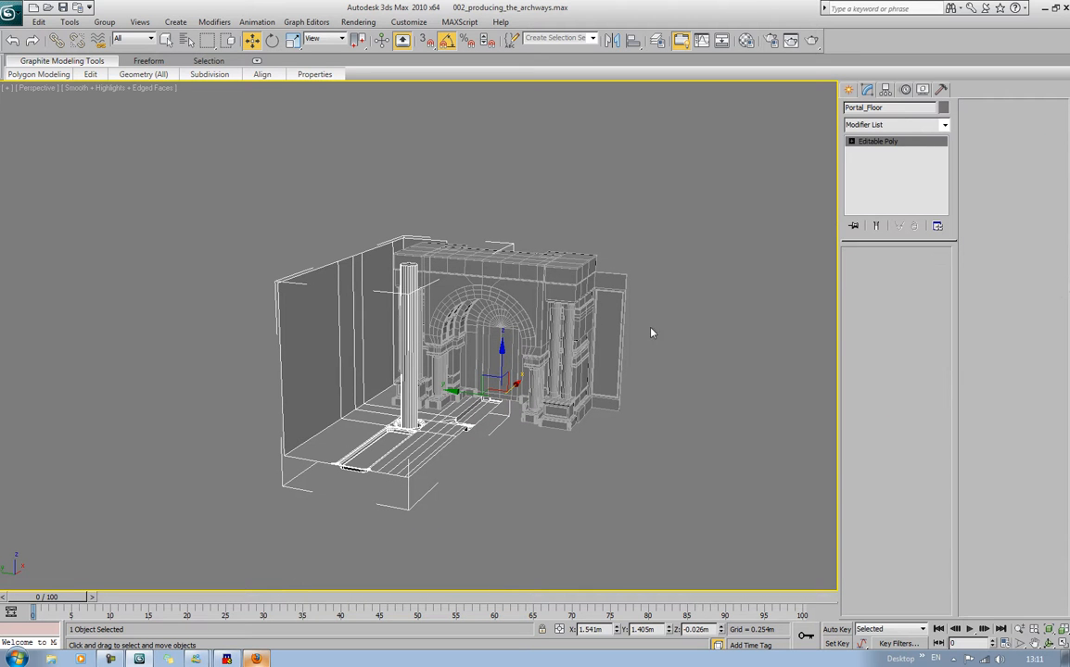
pyautogui.click(311, 376)
pyautogui.click(864, 450)
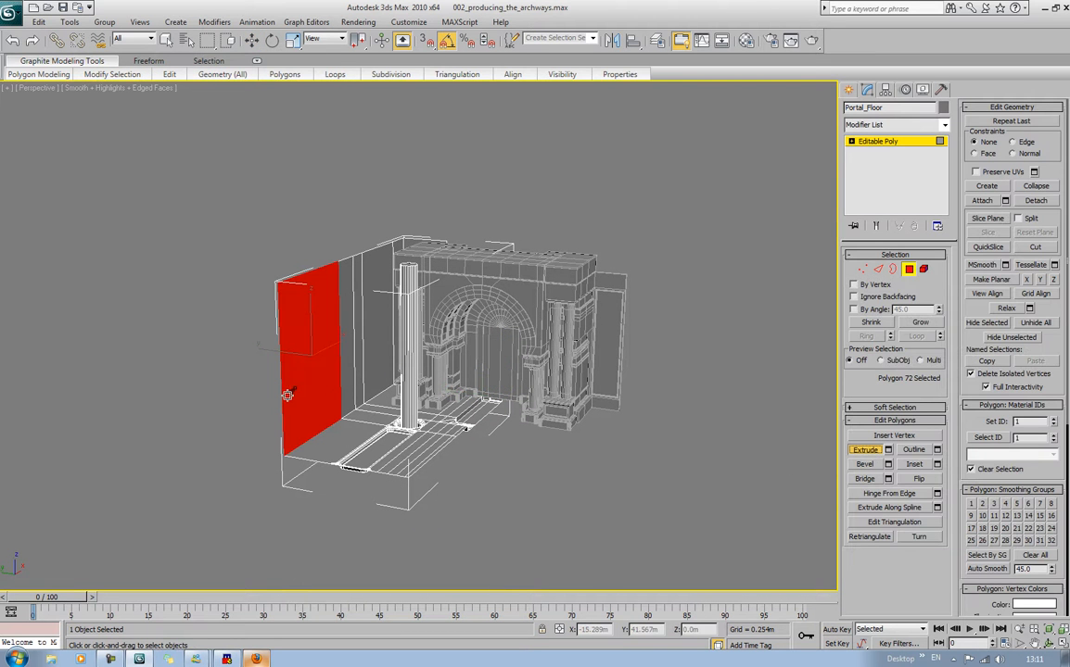
pyautogui.press('w')
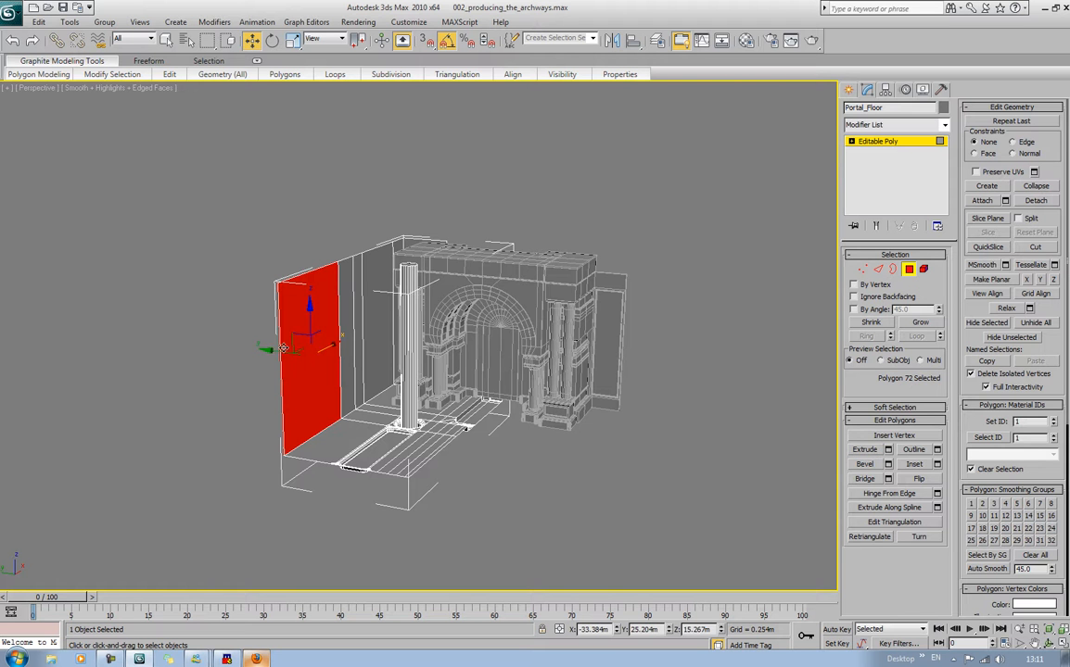
pyautogui.moveTo(283, 348); pyautogui.dragTo(127, 339)
# Delete the extruded section's surplus polygons, including its top and front, keeping the floor and back wall
pyautogui.click(215, 269)
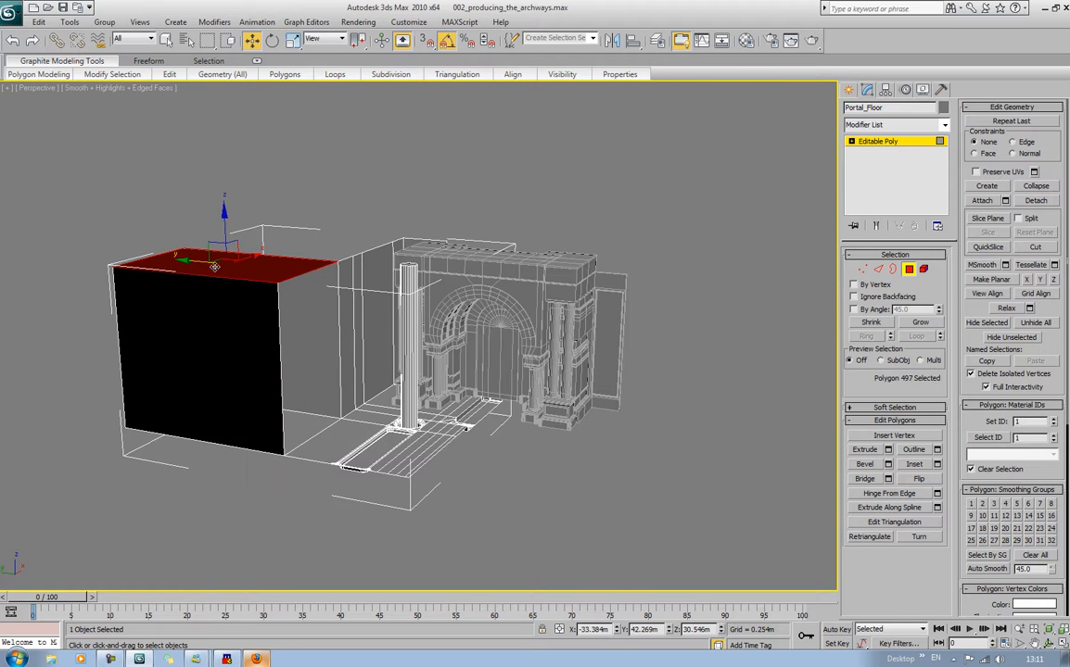
pyautogui.keyDown('ctrl'); pyautogui.click(217, 310); pyautogui.keyUp('ctrl')
pyautogui.press('Delete')
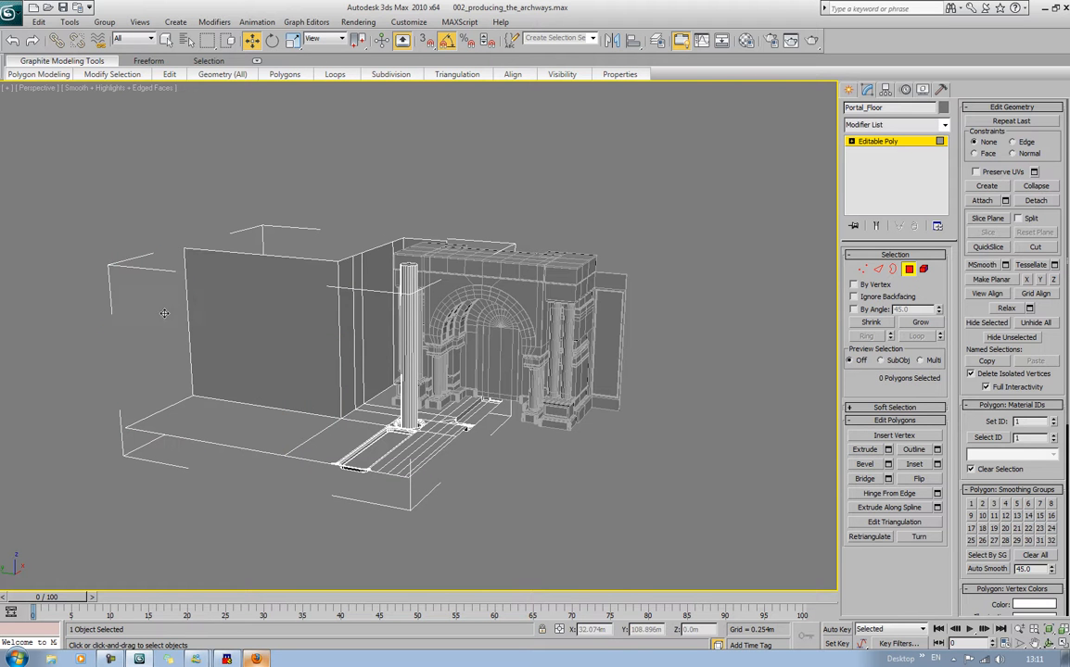
pyautogui.click(909, 269)
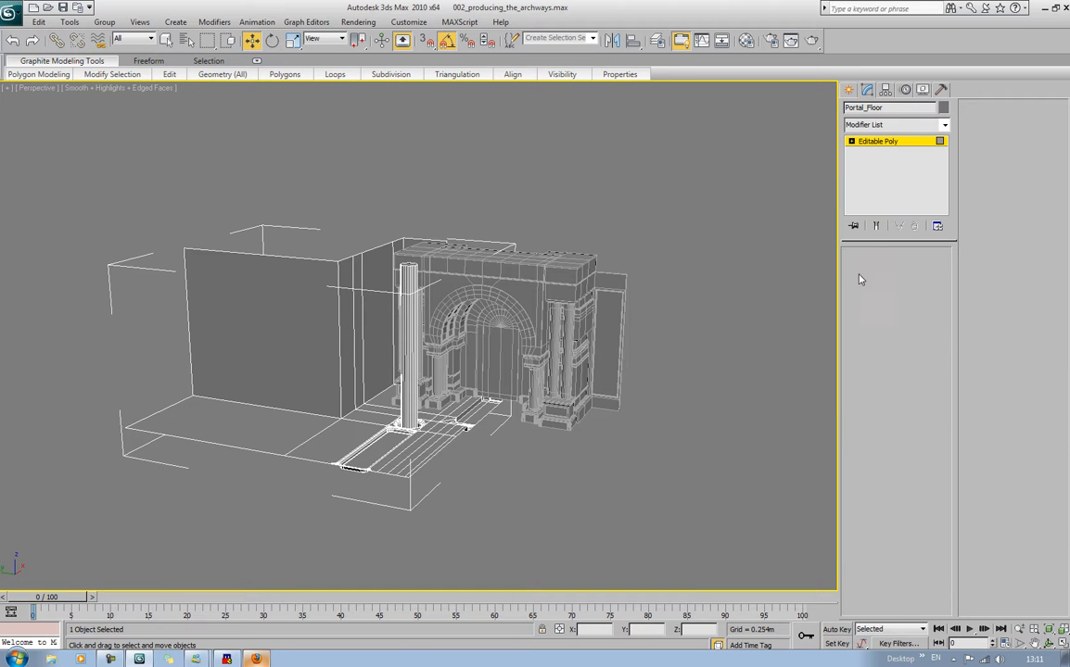
pyautogui.click(578, 499)
pyautogui.moveTo(578, 499)
pyautogui.keyDown('alt'); pyautogui.mouseDown(button='middle')
pyautogui.moveTo(588, 475)
pyautogui.moveTo(627, 475)
pyautogui.moveTo(516, 498)
pyautogui.moveTo(601, 524)
pyautogui.moveTo(593, 494)
pyautogui.moveTo(685, 509)
pyautogui.moveTo(608, 468)
pyautogui.moveTo(568, 489)
pyautogui.moveTo(589, 502)
pyautogui.mouseUp(button='middle'); pyautogui.keyUp('alt')
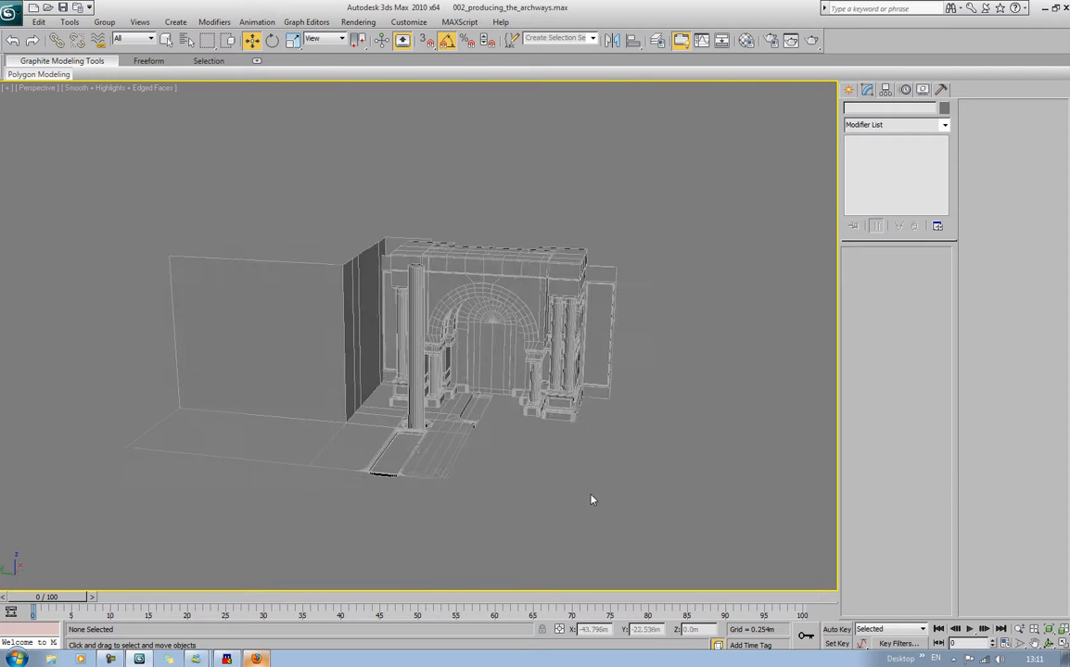
# Apply a Symmetry modifier to the portal floor with Y as the mirror axis
pyautogui.click(414, 449)
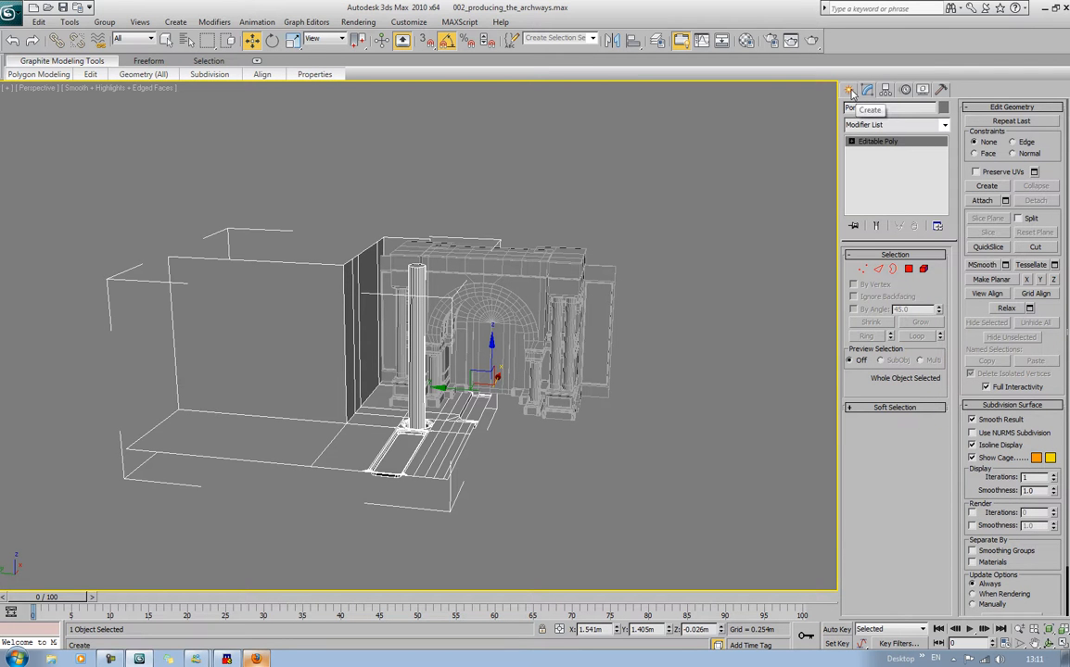
pyautogui.click(878, 133)
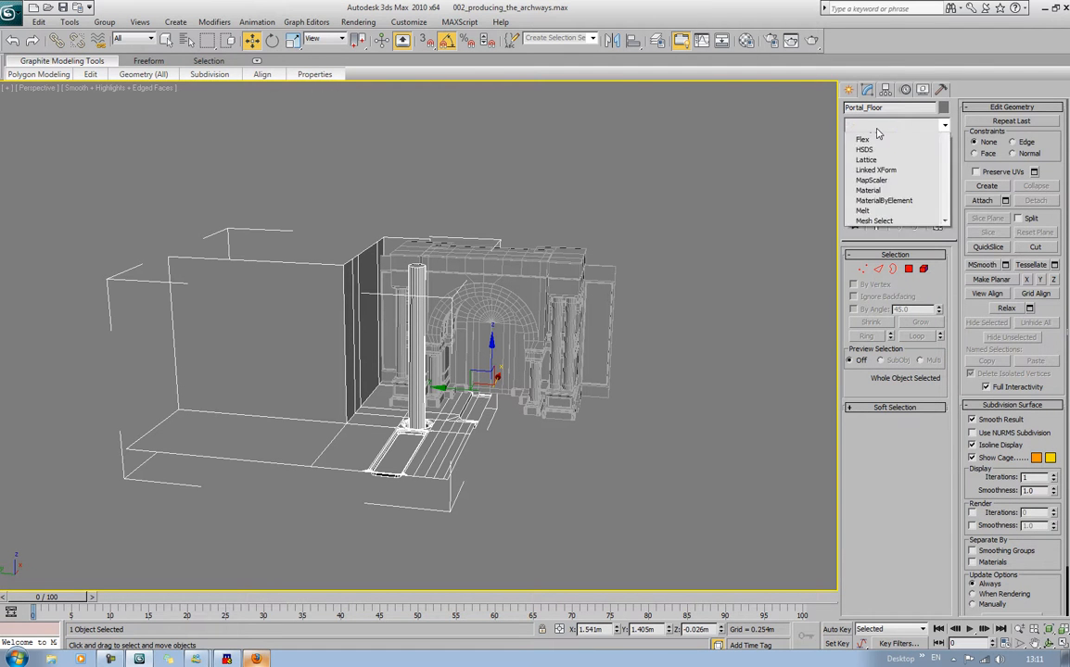
pyautogui.scroll(-4, 878, 133)
pyautogui.press('s')
pyautogui.press('s')
pyautogui.press('s')
pyautogui.press('s')
pyautogui.press('s')
pyautogui.press('s')
pyautogui.press('s')
pyautogui.press('s')
pyautogui.press('s')
pyautogui.press('s')
pyautogui.press('s')
pyautogui.press('s')
pyautogui.press('s')
pyautogui.press('s')
pyautogui.press('s')
pyautogui.press('s')
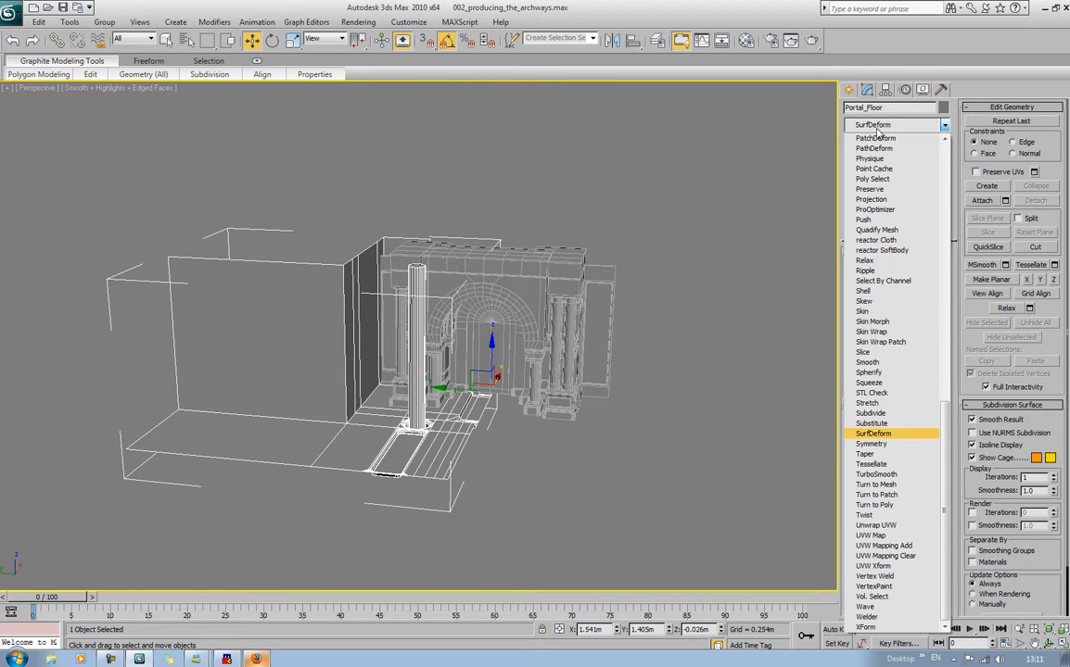
pyautogui.press('s')
pyautogui.press('s')
pyautogui.press('Return')
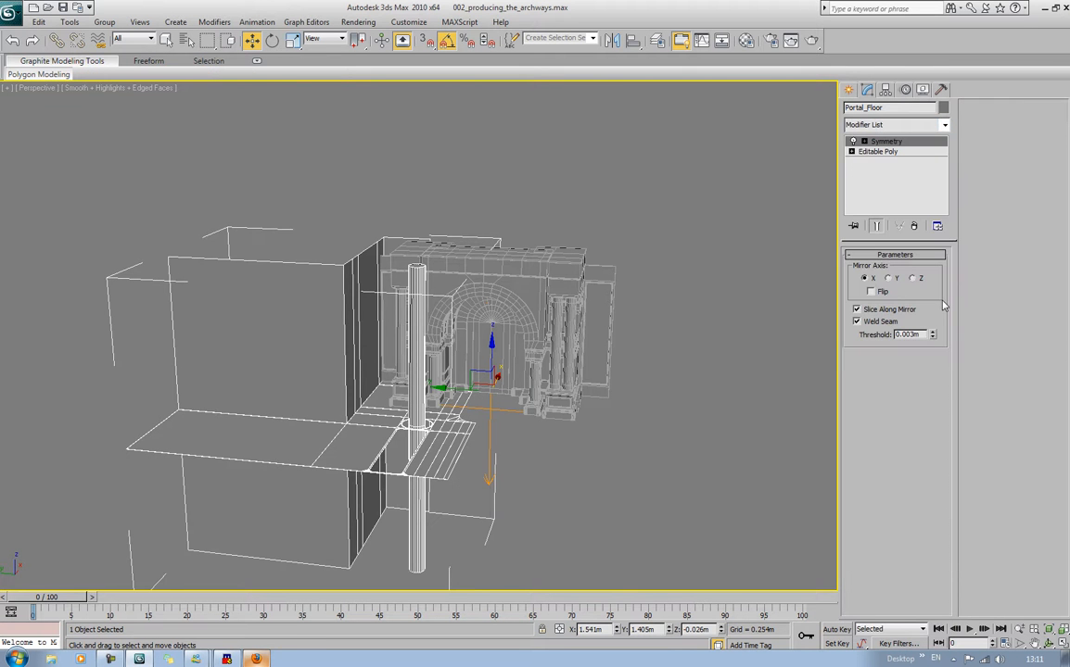
pyautogui.click(889, 279)
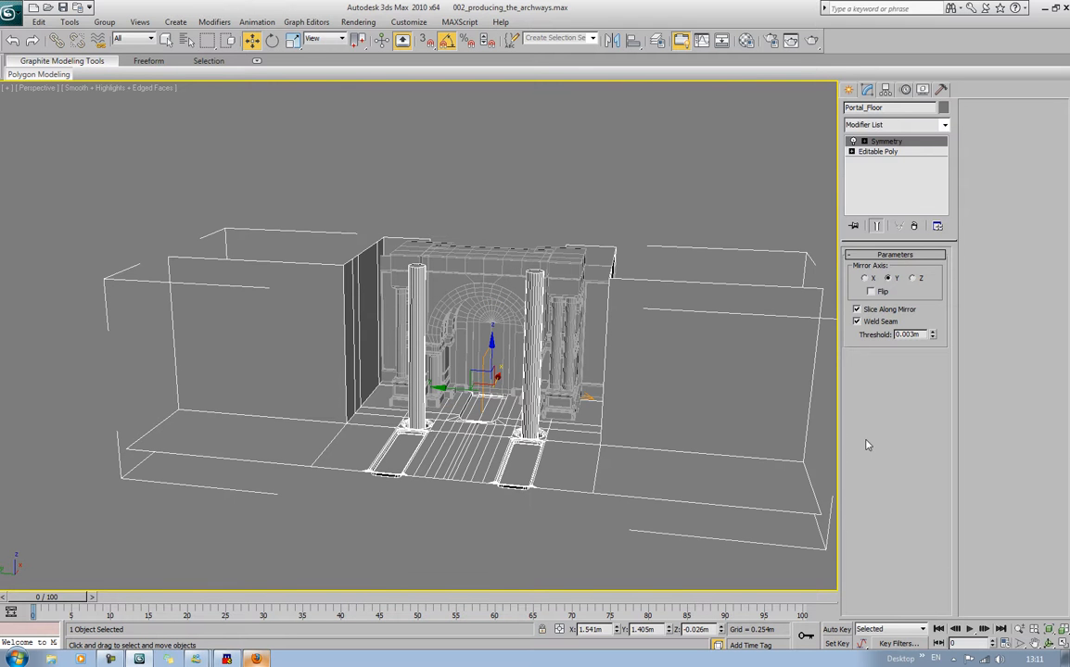
# Convert the mirrored portal floor to an editable poly and deselect it
pyautogui.rightClick(666, 399)
pyautogui.moveTo(704, 505)
pyautogui.click(770, 519)
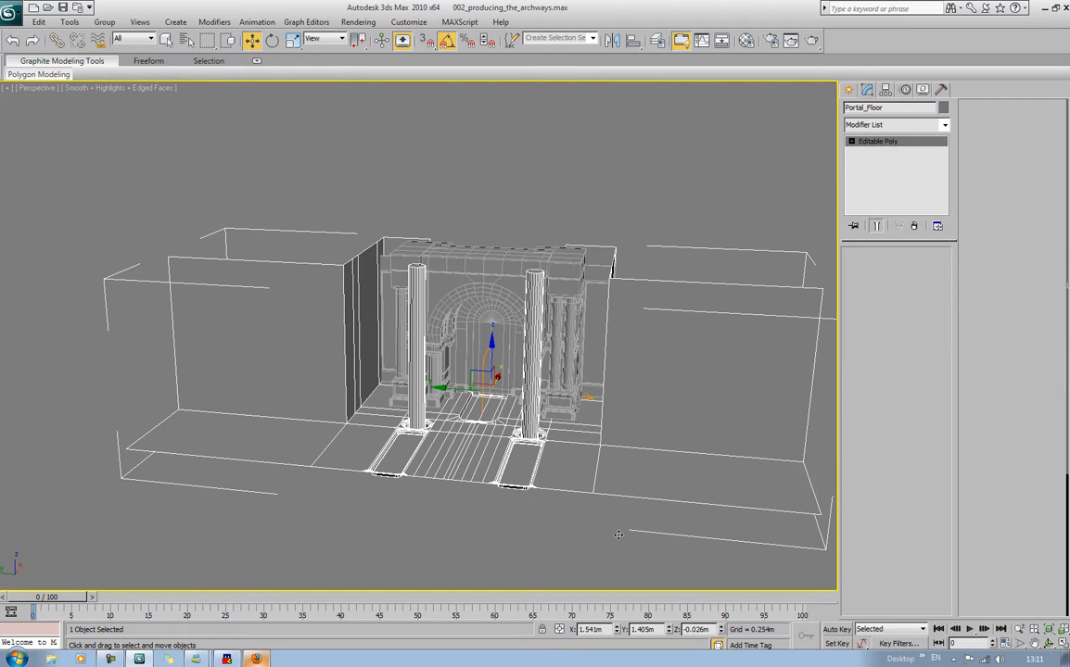
pyautogui.click(520, 535)
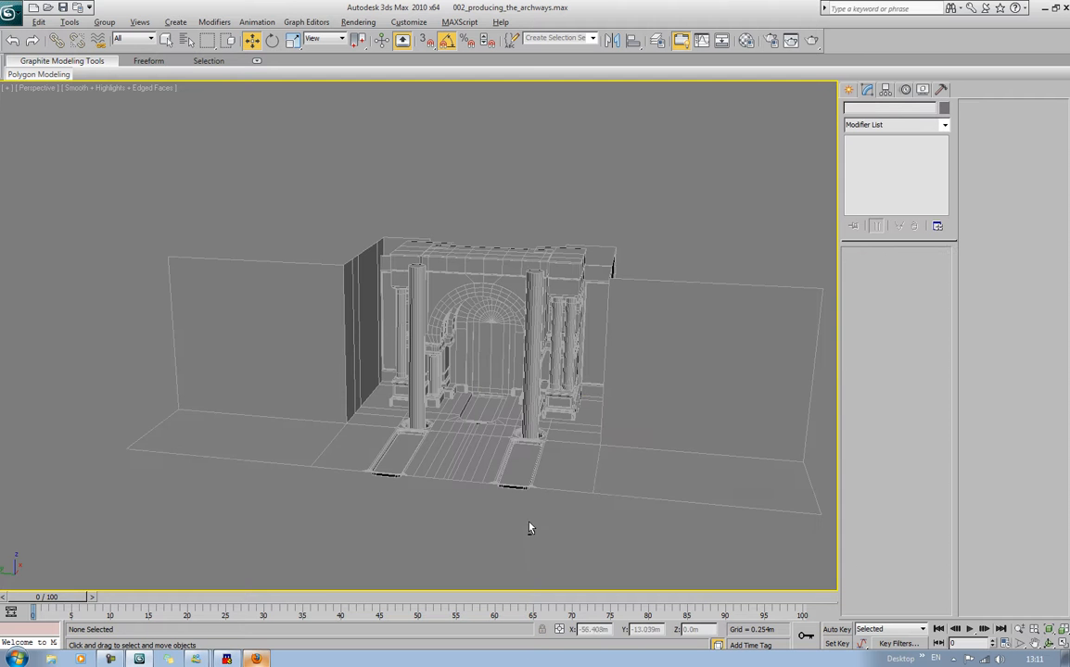
pyautogui.moveTo(529, 528)
pyautogui.keyDown('alt'); pyautogui.mouseDown(button='middle')
pyautogui.moveTo(368, 532)
pyautogui.moveTo(520, 529)
pyautogui.mouseUp(button='middle'); pyautogui.keyUp('alt')
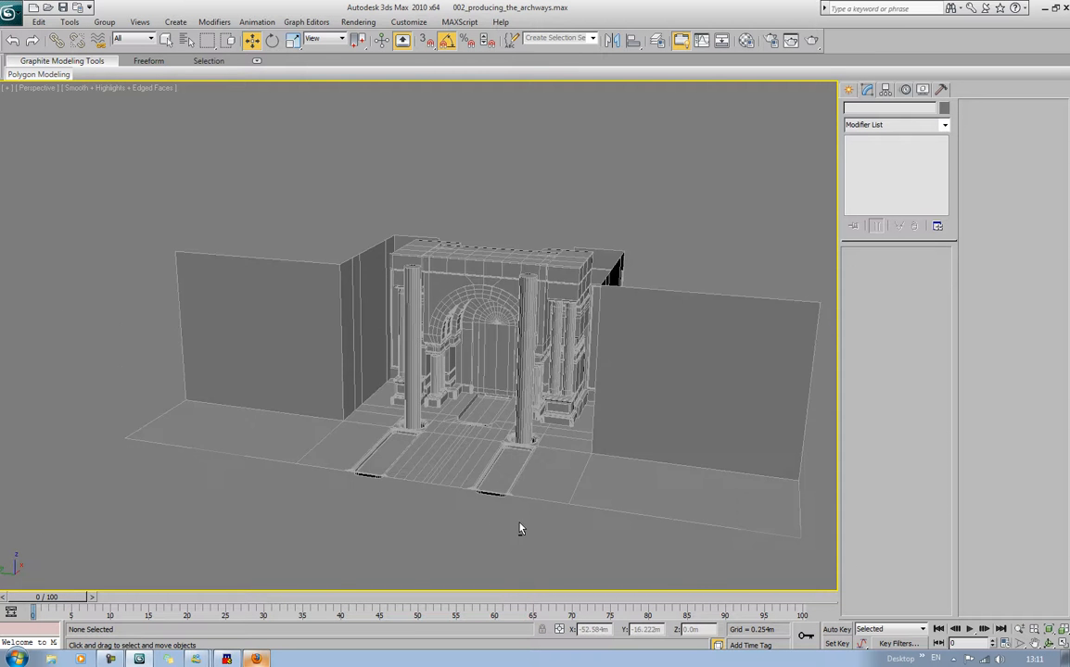
# Try rotating the inner door -90 degrees about the Y axis onto the floor and return it upright
pyautogui.scroll(5, 542, 448)
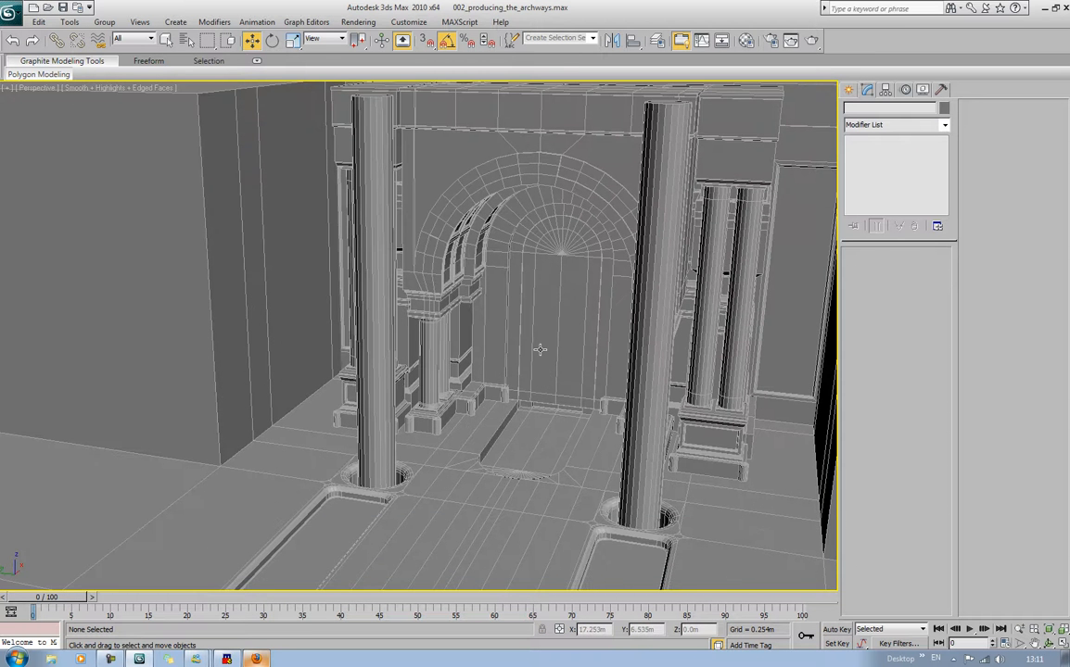
pyautogui.click(539, 349)
pyautogui.press('e')
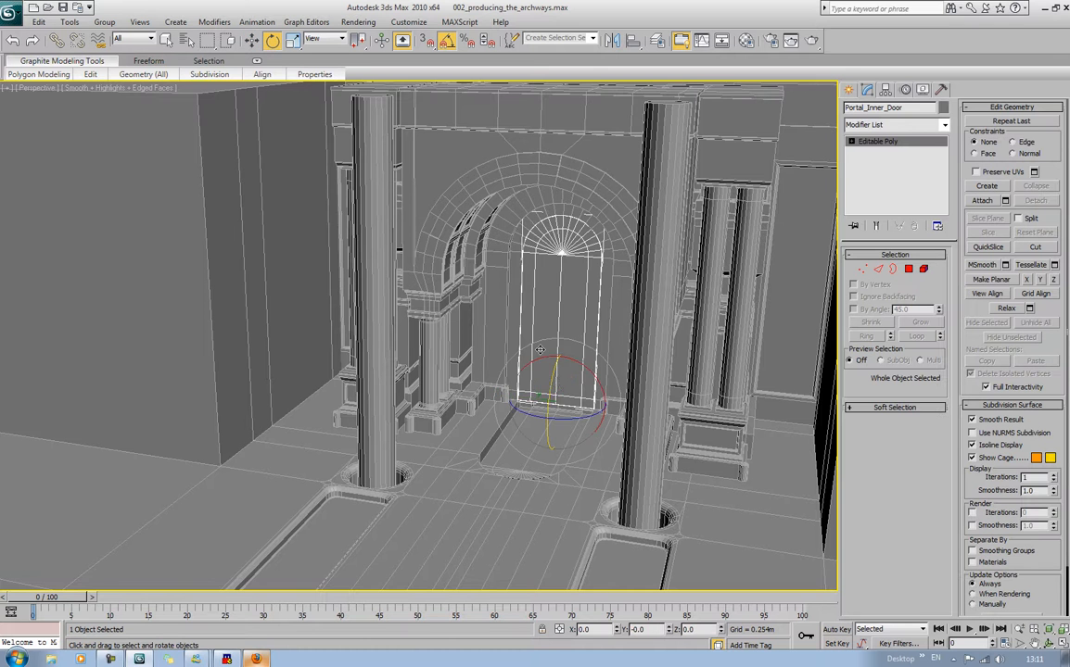
pyautogui.moveTo(495, 352); pyautogui.dragTo(550, 450)
pyautogui.press('F4')
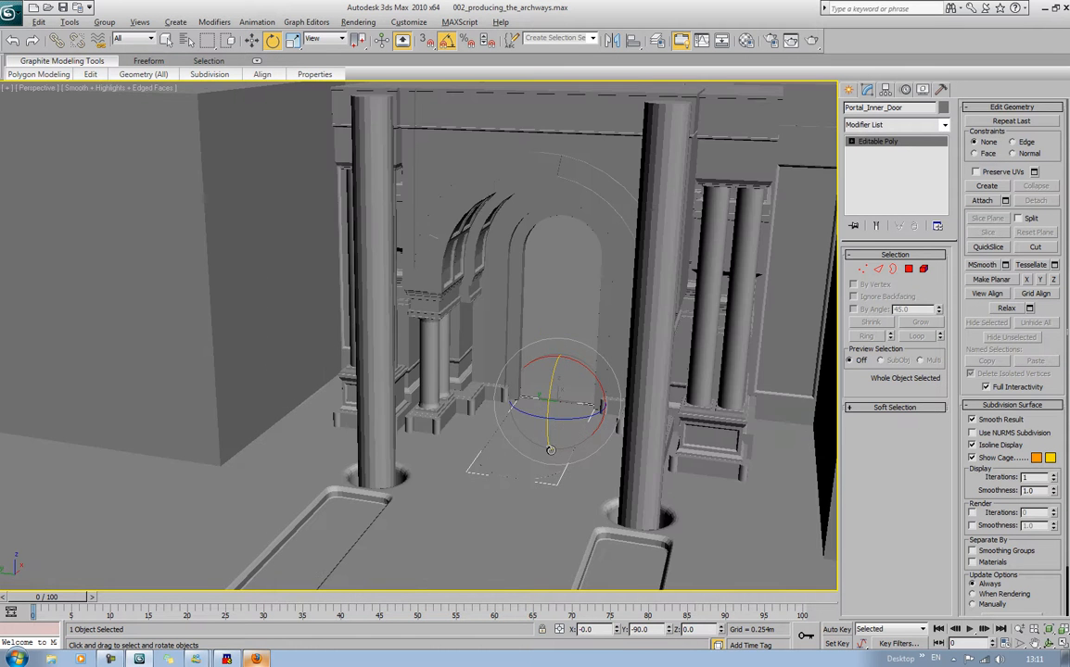
pyautogui.moveTo(551, 450)
pyautogui.keyDown('alt'); pyautogui.mouseDown(button='middle')
pyautogui.moveTo(519, 451)
pyautogui.moveTo(547, 440)
pyautogui.mouseUp(button='middle'); pyautogui.keyUp('alt')
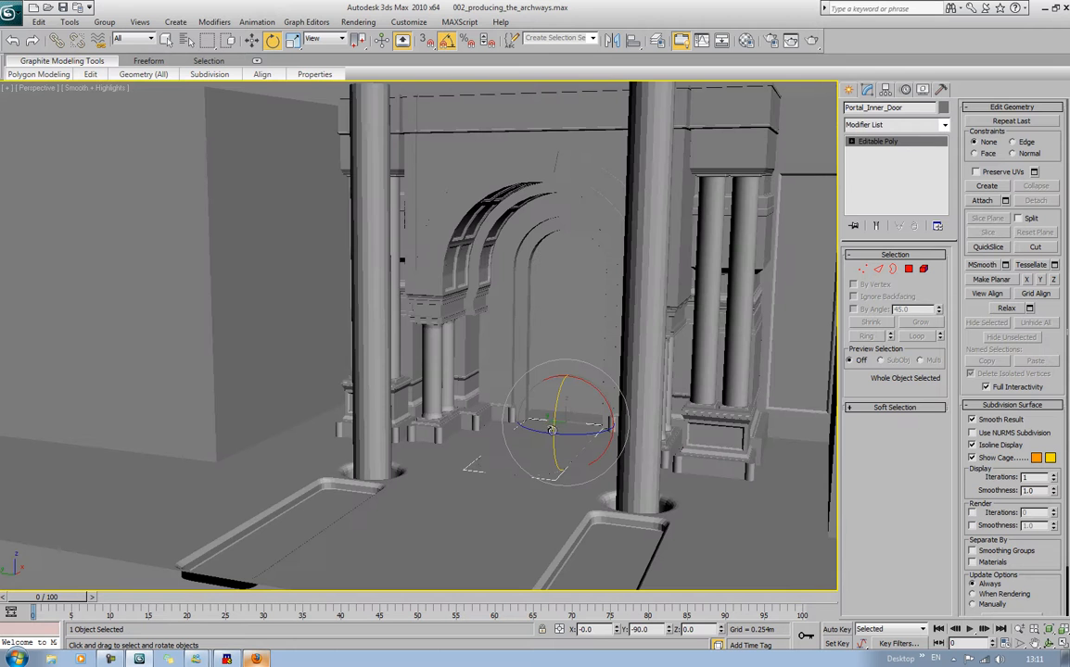
pyautogui.moveTo(554, 424); pyautogui.dragTo(574, 368)
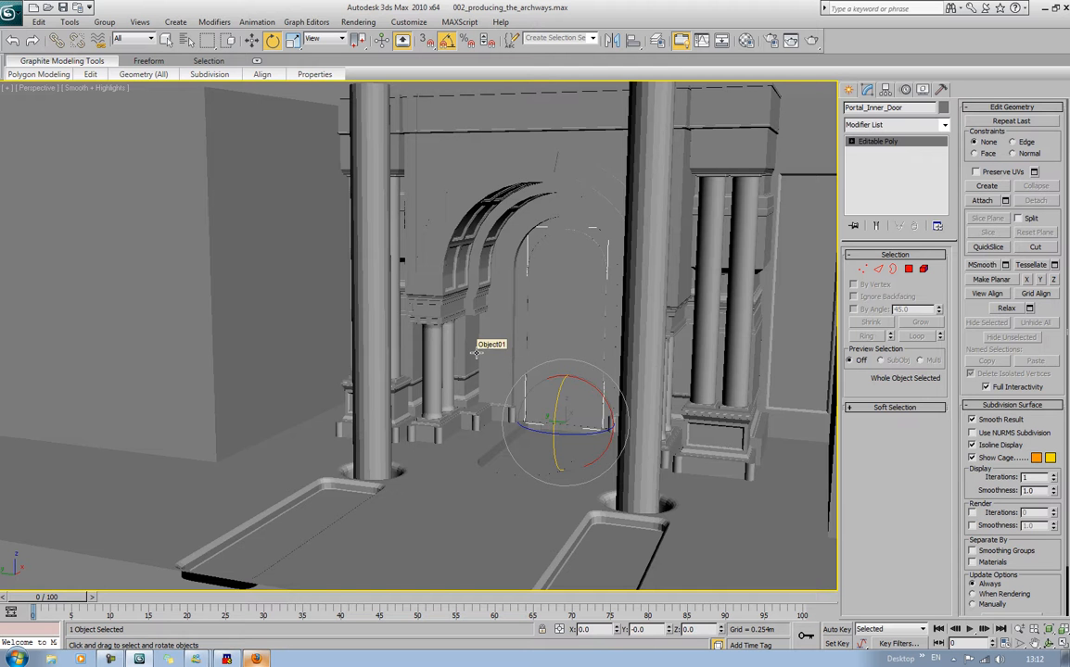
# Examine where the base of the inner door meets the recessed floor, with edged faces displayed
pyautogui.press('F4')
pyautogui.scroll(8, 476, 365)
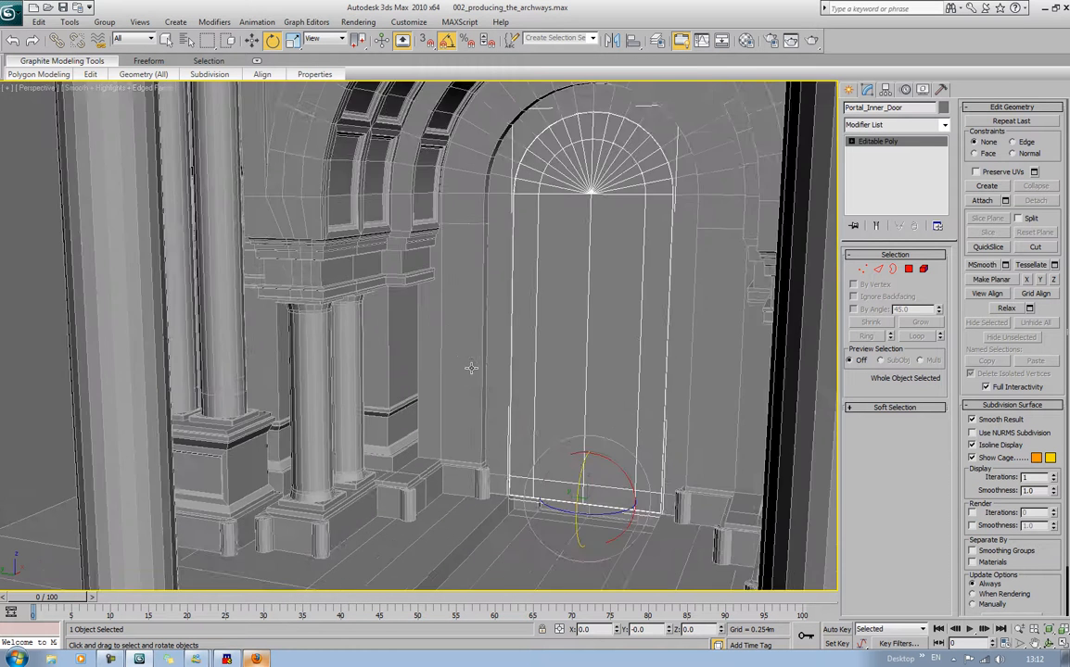
pyautogui.moveTo(470, 370); pyautogui.dragTo(375, 295, button='middle')
pyautogui.moveTo(478, 395); pyautogui.dragTo(412, 250, button='middle')
pyautogui.scroll(5, 503, 308)
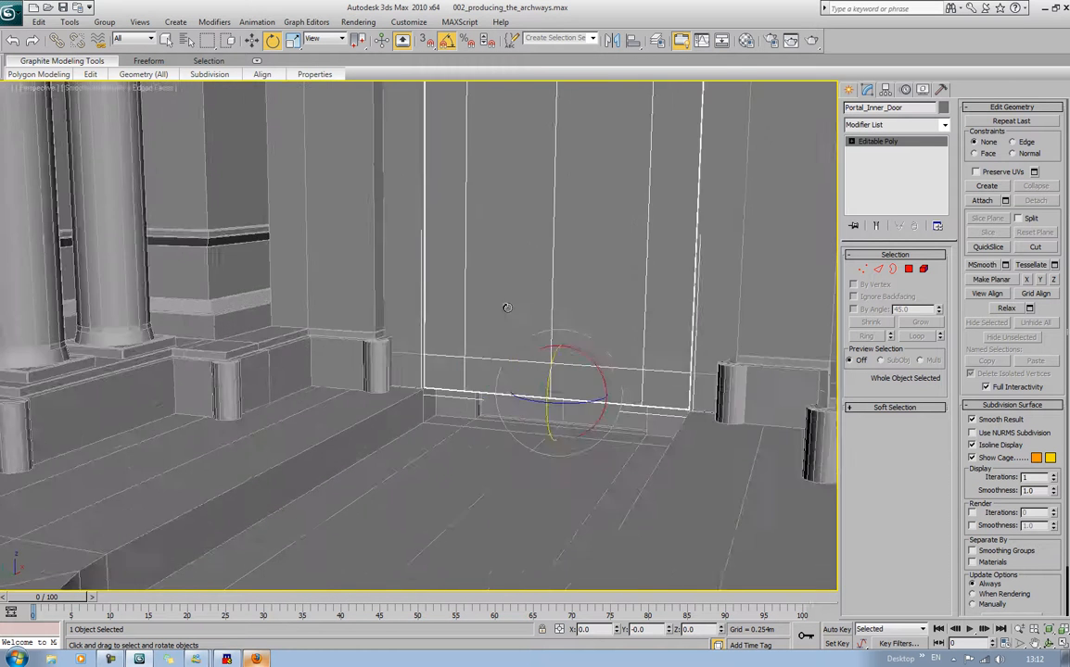
pyautogui.moveTo(503, 308); pyautogui.dragTo(486, 460, button='middle')
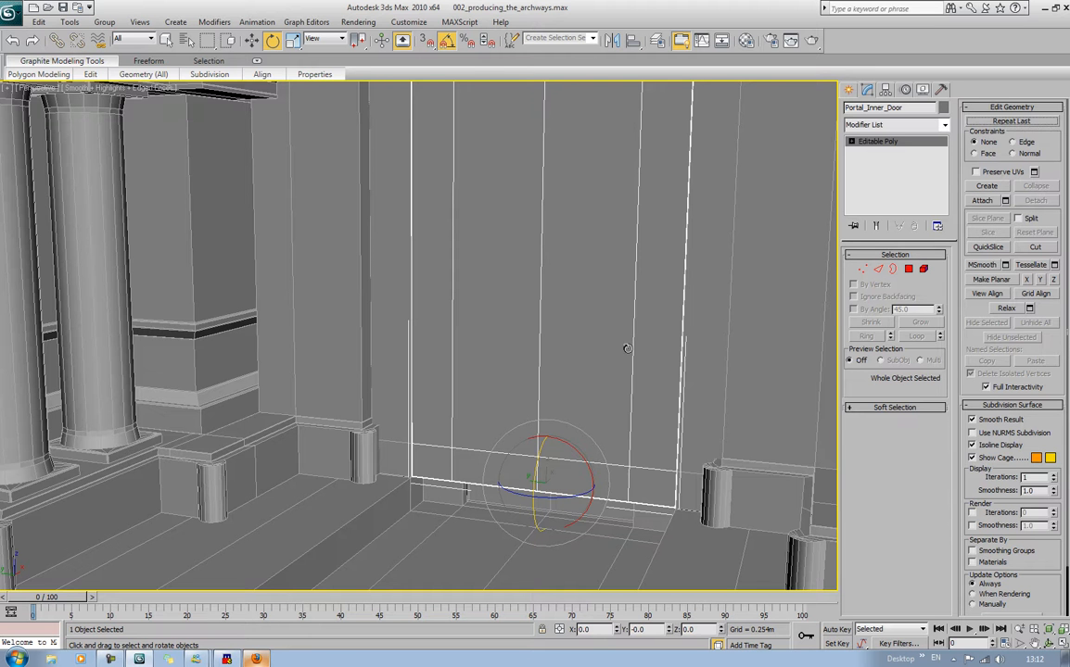
# Select the four central polygons at the lower end of the inner door and scale them narrower along the Y axis
pyautogui.moveTo(627, 348)
pyautogui.mouseDown(button='middle')
pyautogui.moveTo(630, 330)
pyautogui.moveTo(635, 337)
pyautogui.mouseUp(button='middle')
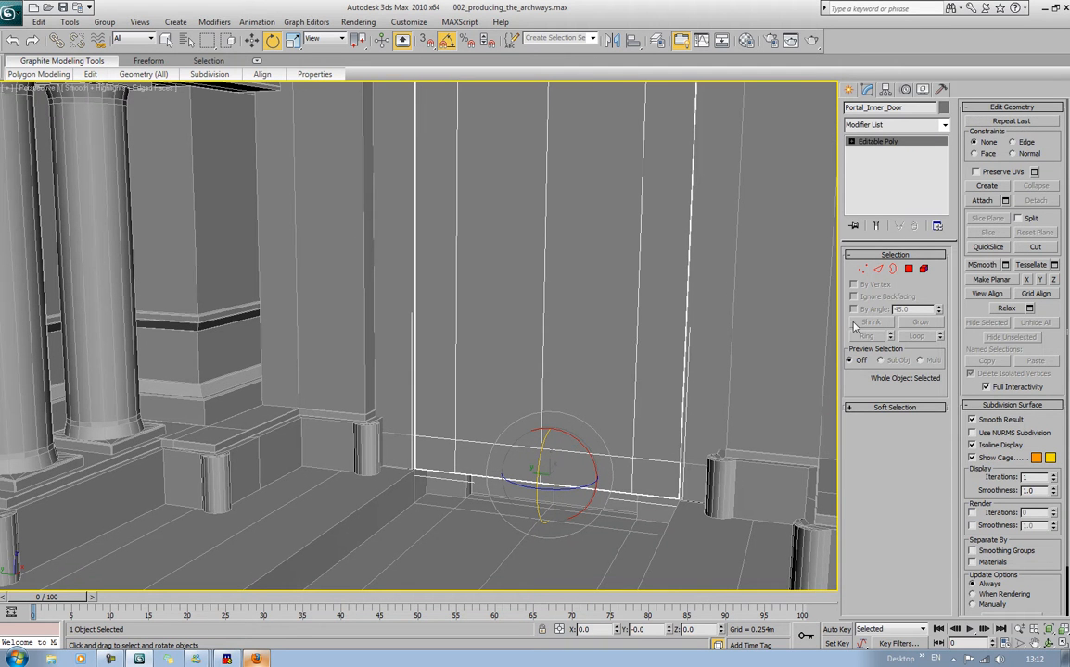
pyautogui.click(908, 271)
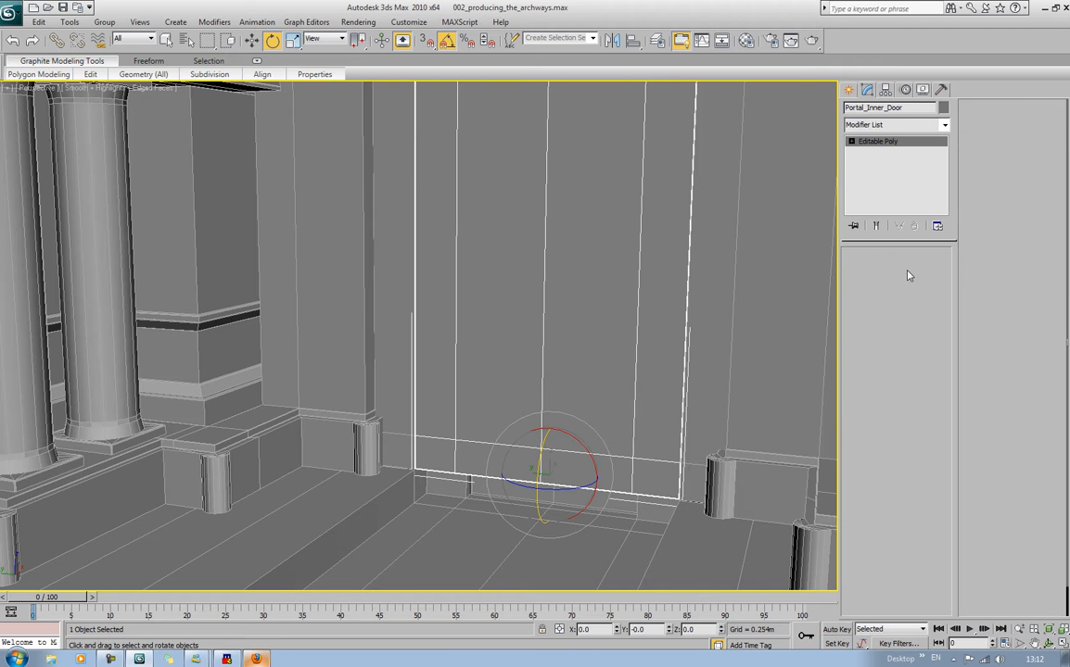
pyautogui.click(599, 332)
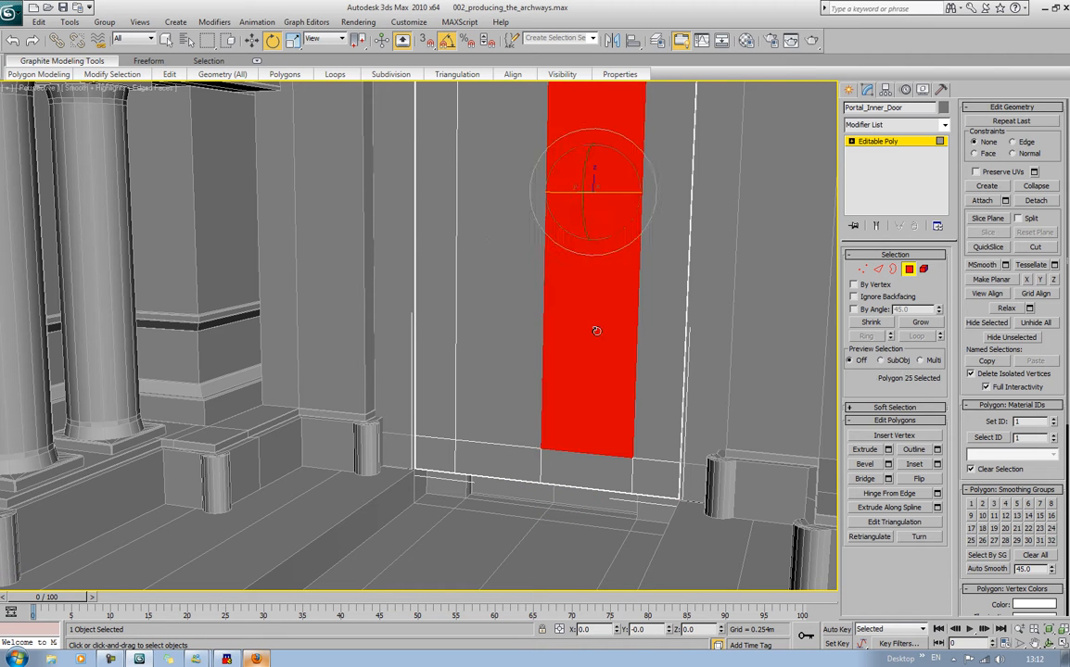
pyautogui.keyDown('ctrl'); pyautogui.click(507, 372); pyautogui.keyUp('ctrl')
pyautogui.keyDown('ctrl'); pyautogui.click(520, 450); pyautogui.keyUp('ctrl')
pyautogui.keyDown('ctrl'); pyautogui.click(559, 464); pyautogui.keyUp('ctrl')
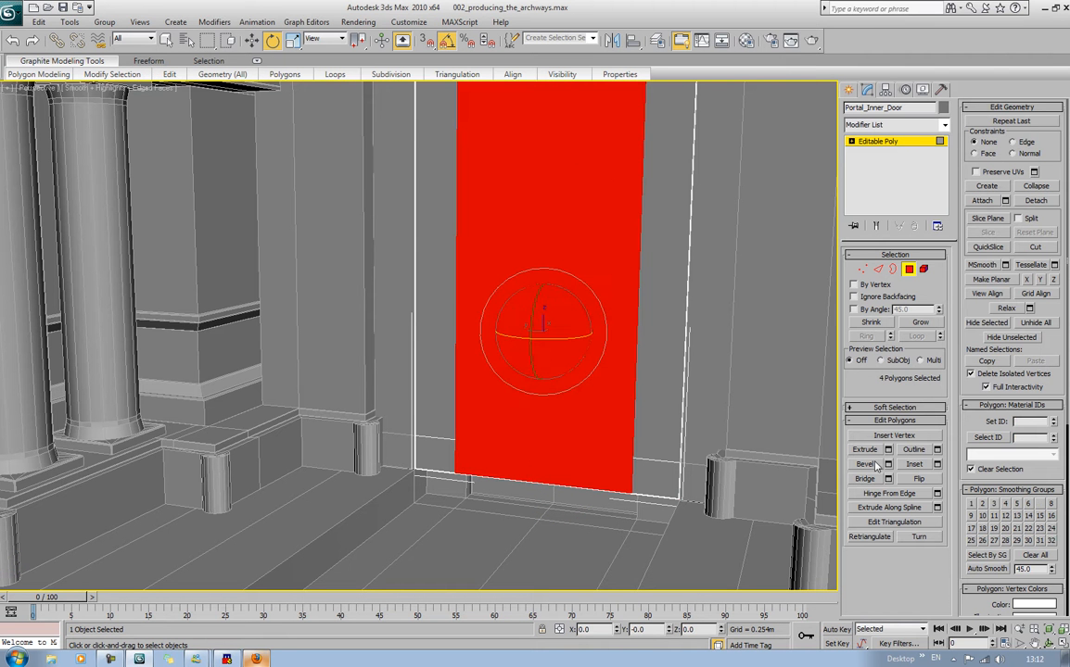
pyautogui.click(914, 463)
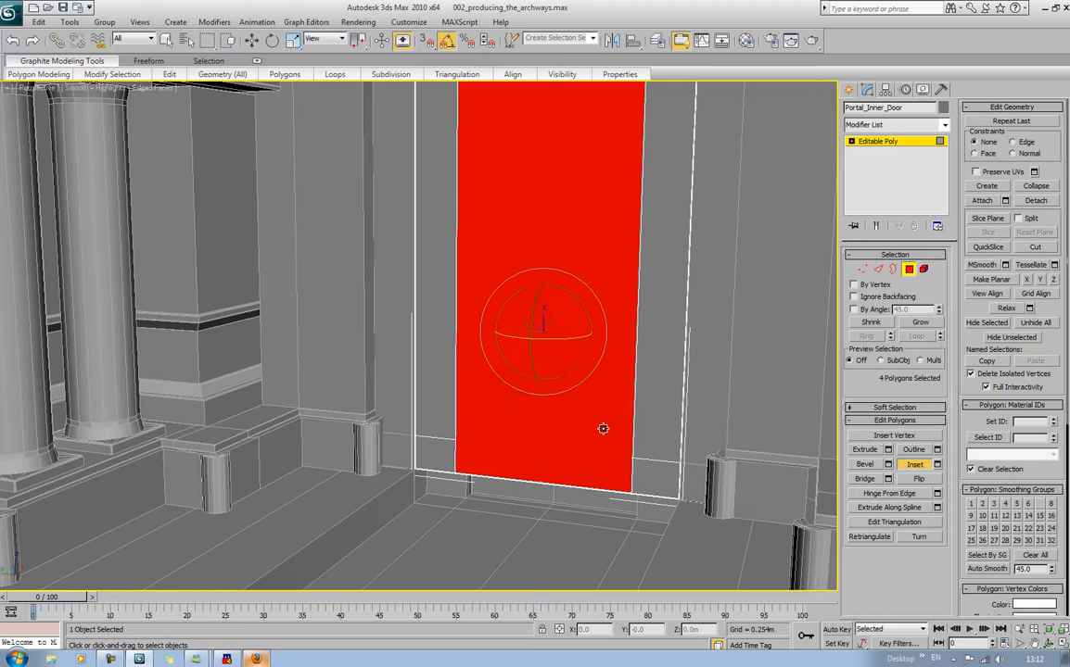
pyautogui.press('e')
pyautogui.press('w')
pyautogui.press('e')
pyautogui.press('w')
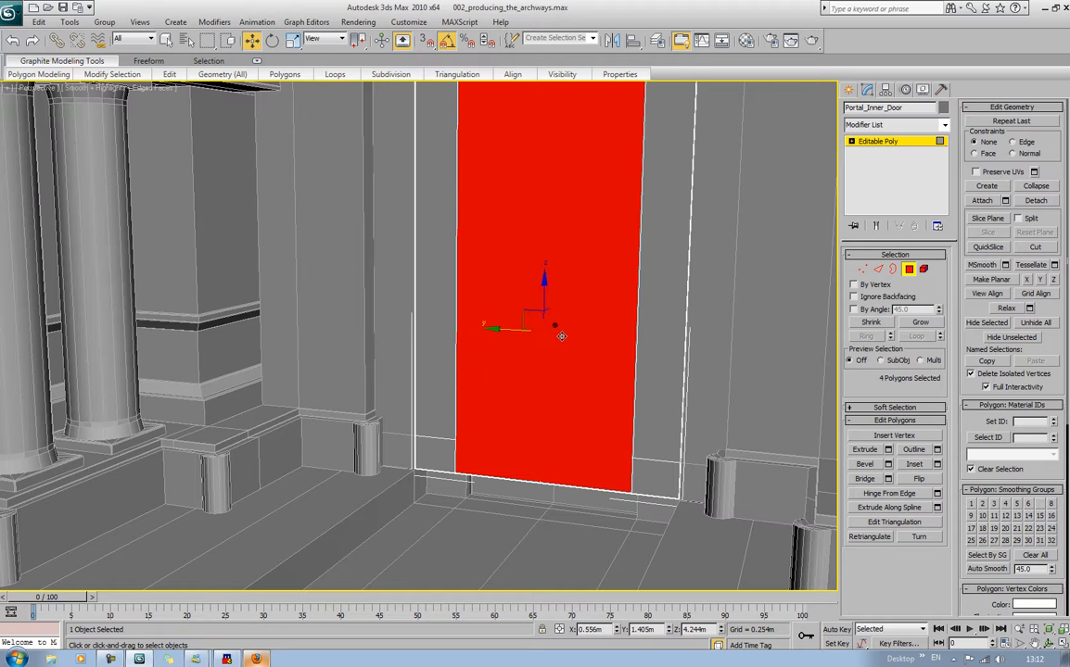
pyautogui.press('r')
pyautogui.moveTo(585, 334); pyautogui.dragTo(521, 334)
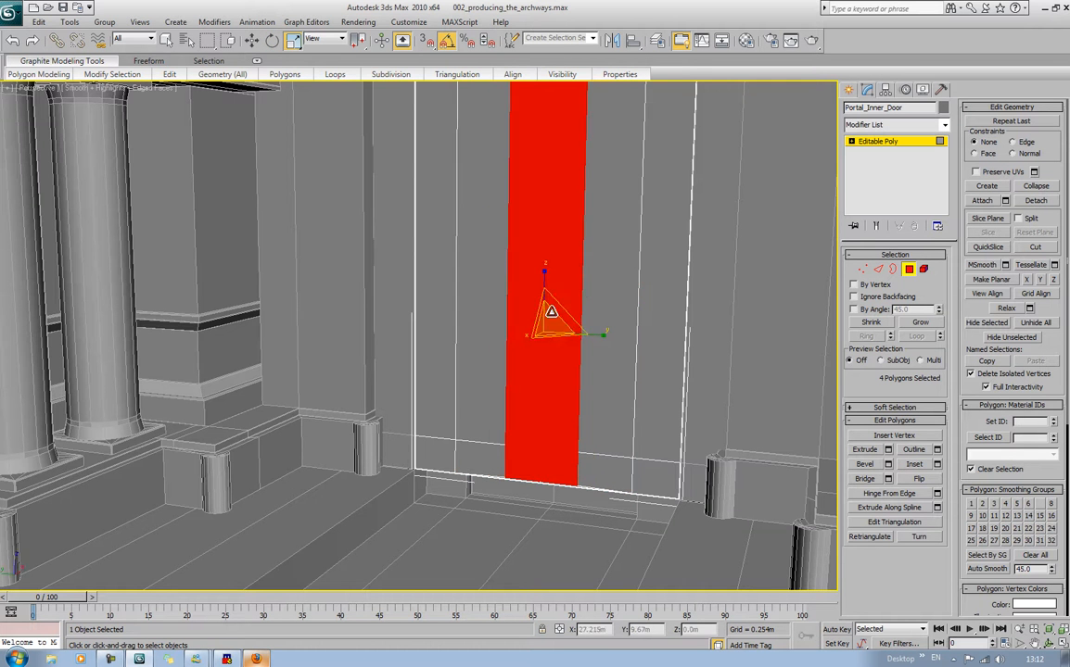
# Scale the four selected door polygons to about 52% in the YZ plane
pyautogui.moveTo(577, 291); pyautogui.dragTo(572, 638, button='middle')
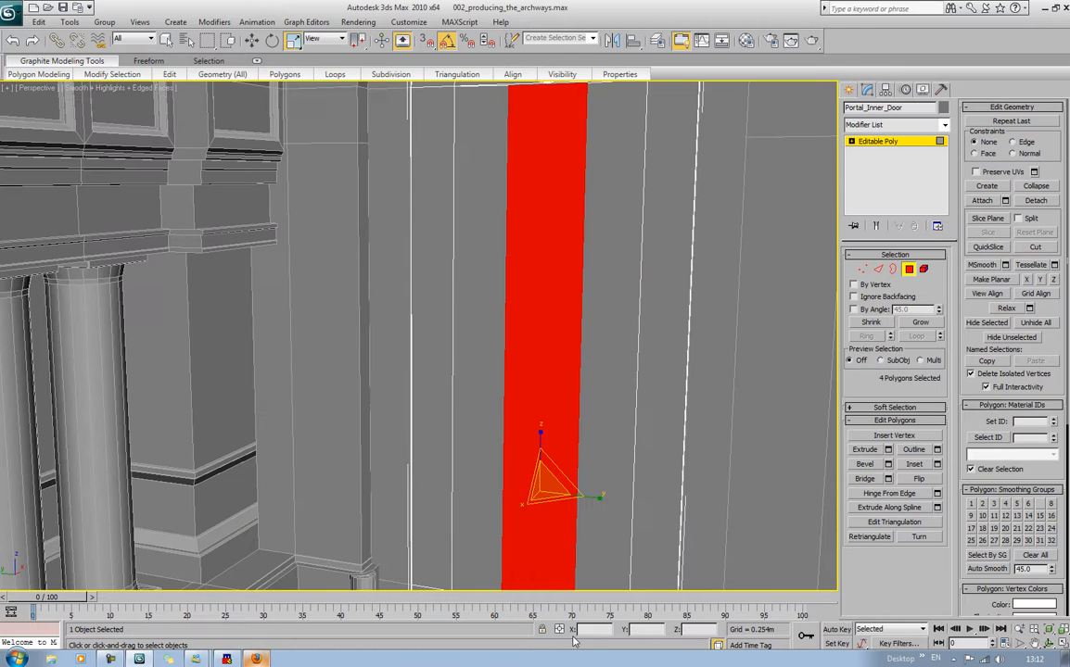
pyautogui.moveTo(620, 457); pyautogui.dragTo(627, 405, button='middle')
pyautogui.moveTo(548, 382); pyautogui.dragTo(564, 541)
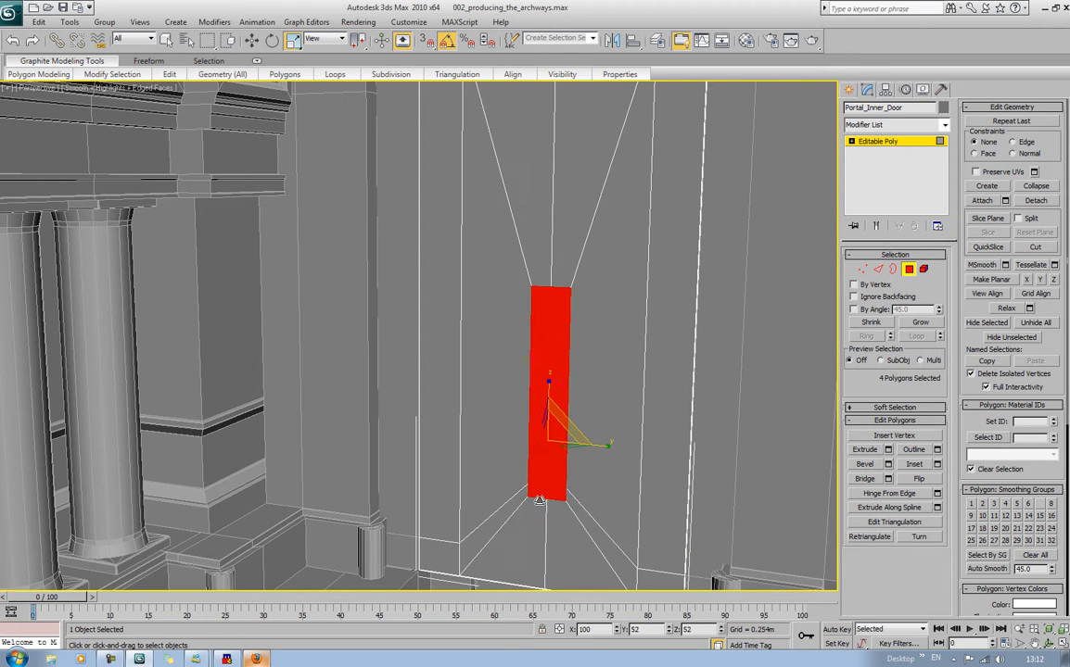
# Move the shrunken polygon strip about 2.35 m down the Z axis toward the base of the door
pyautogui.press('w')
pyautogui.moveTo(538, 430); pyautogui.dragTo(547, 483)
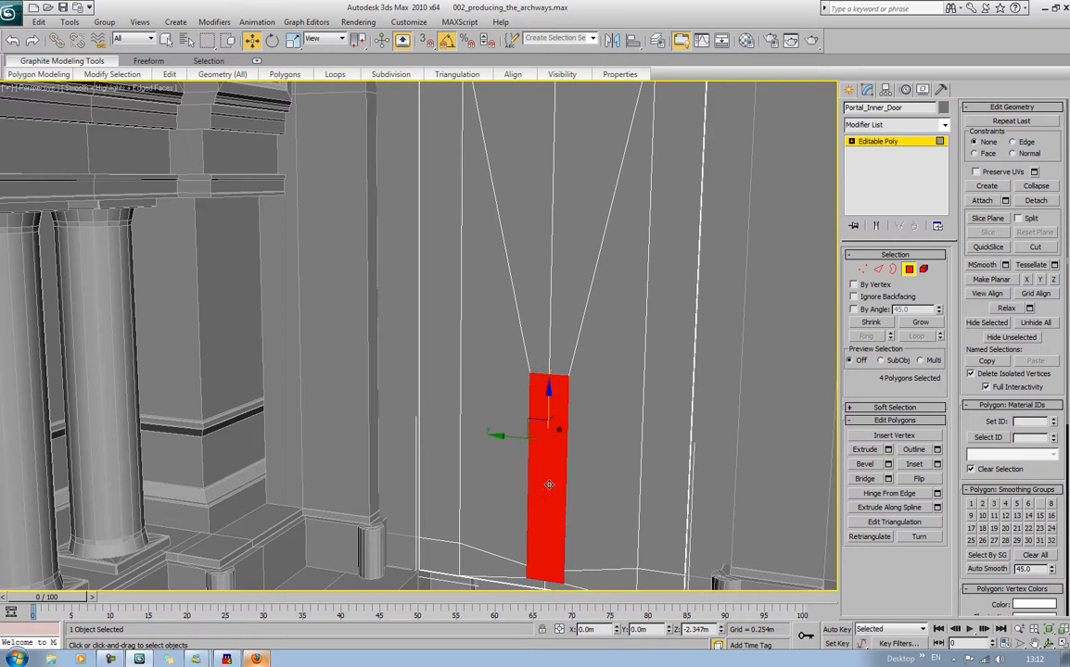
pyautogui.moveTo(558, 402); pyautogui.dragTo(542, 330, button='middle')
pyautogui.scroll(-4, 560, 331)
pyautogui.scroll(4, 542, 329)
pyautogui.moveTo(470, 286); pyautogui.dragTo(420, 161, button='middle')
pyautogui.scroll(4, 461, 188)
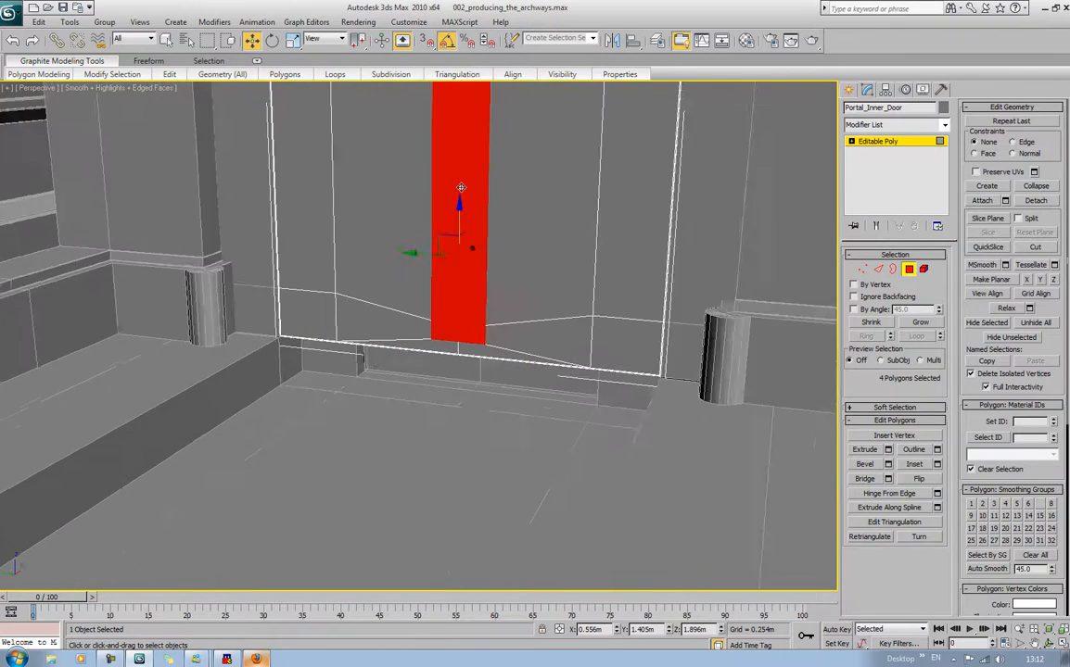
pyautogui.moveTo(501, 181); pyautogui.dragTo(385, 328, button='middle')
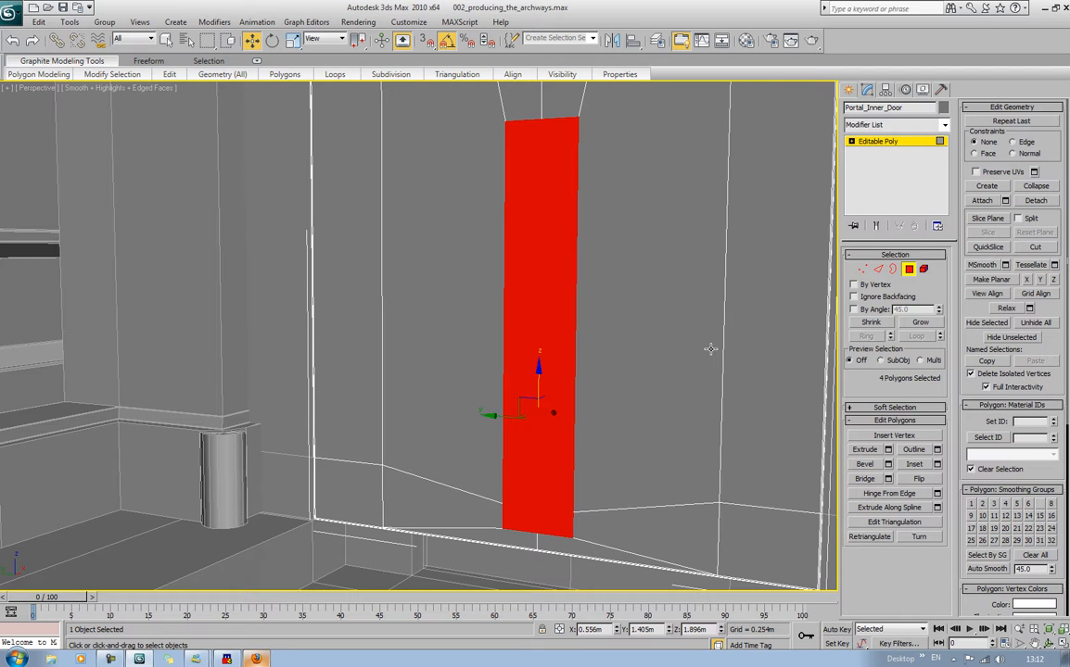
# Connect the three long vertical edges of the polygon strip with 2 segments
pyautogui.click(878, 268)
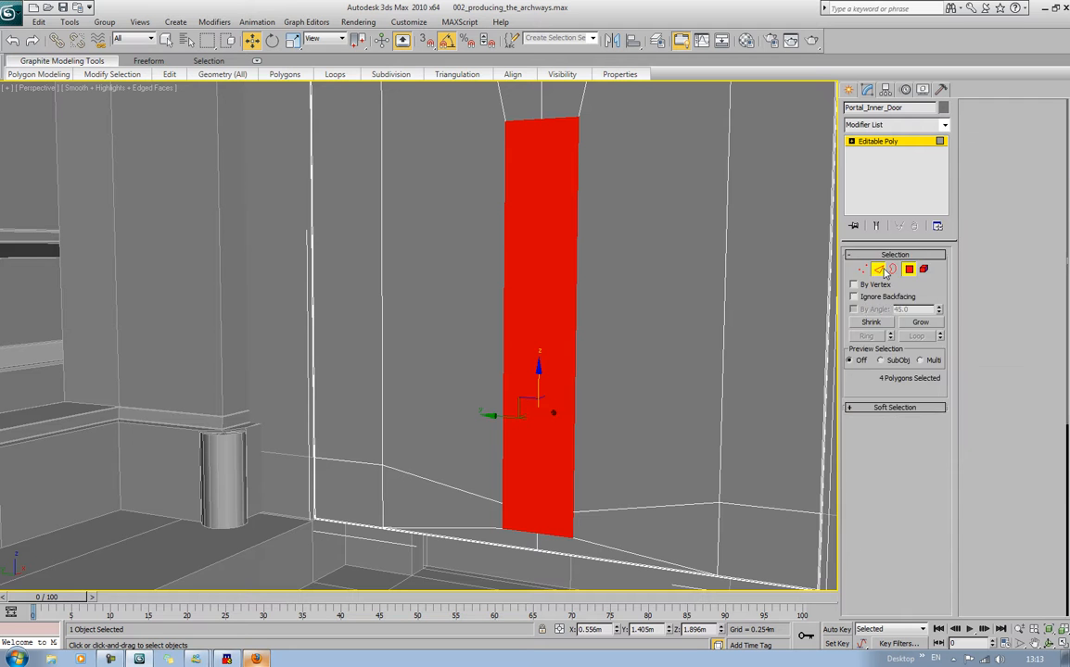
pyautogui.click(504, 333)
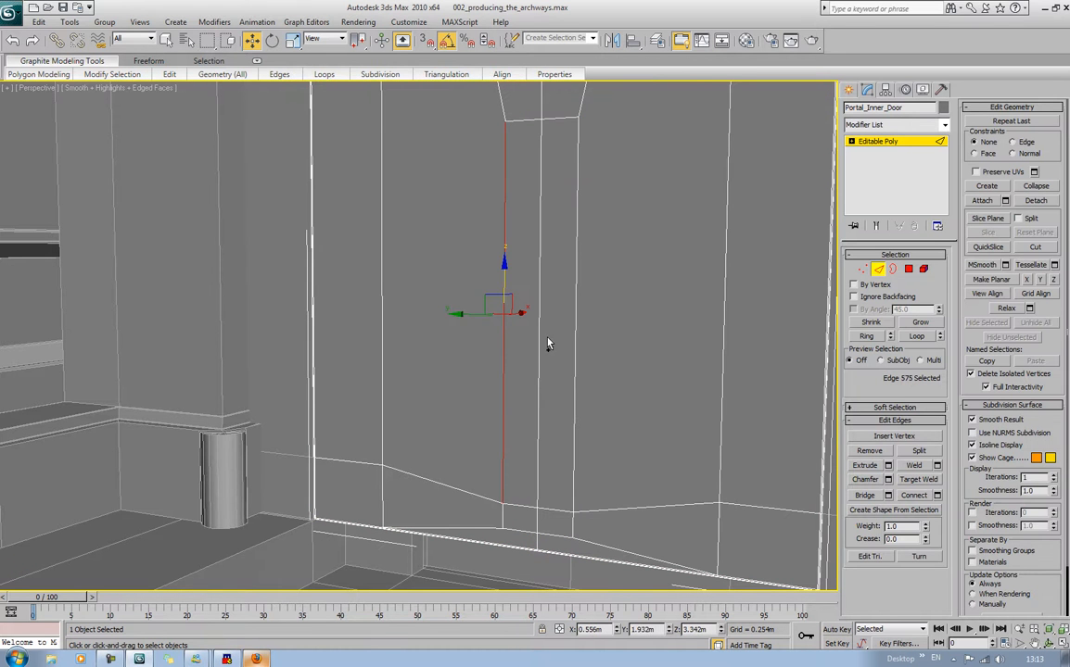
pyautogui.keyDown('ctrl'); pyautogui.click(538, 342); pyautogui.keyUp('ctrl')
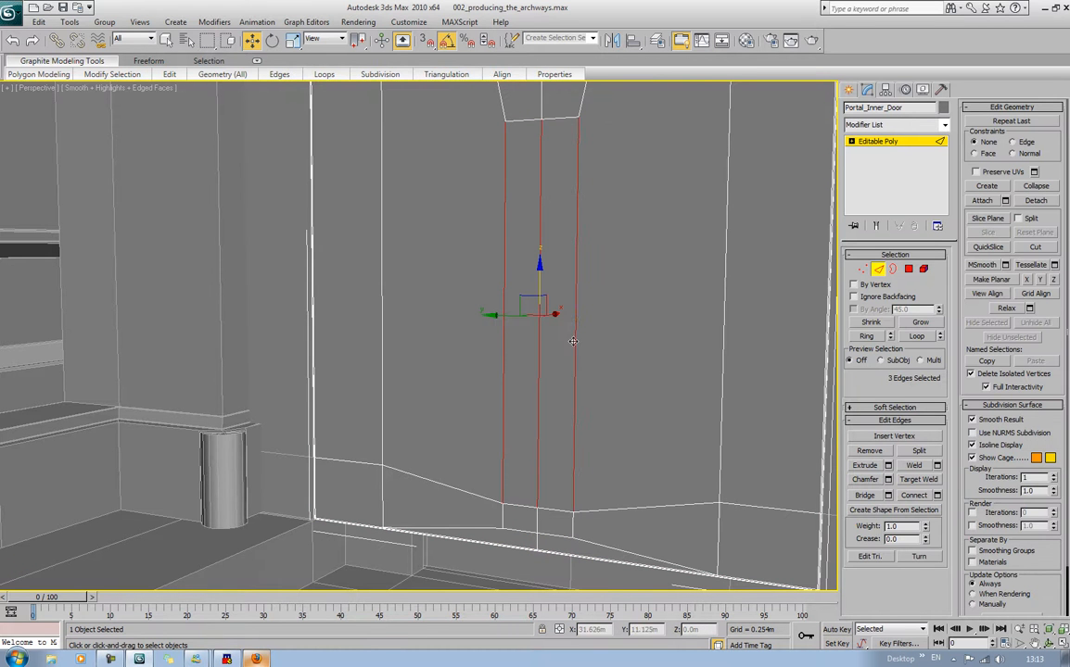
pyautogui.click(938, 495)
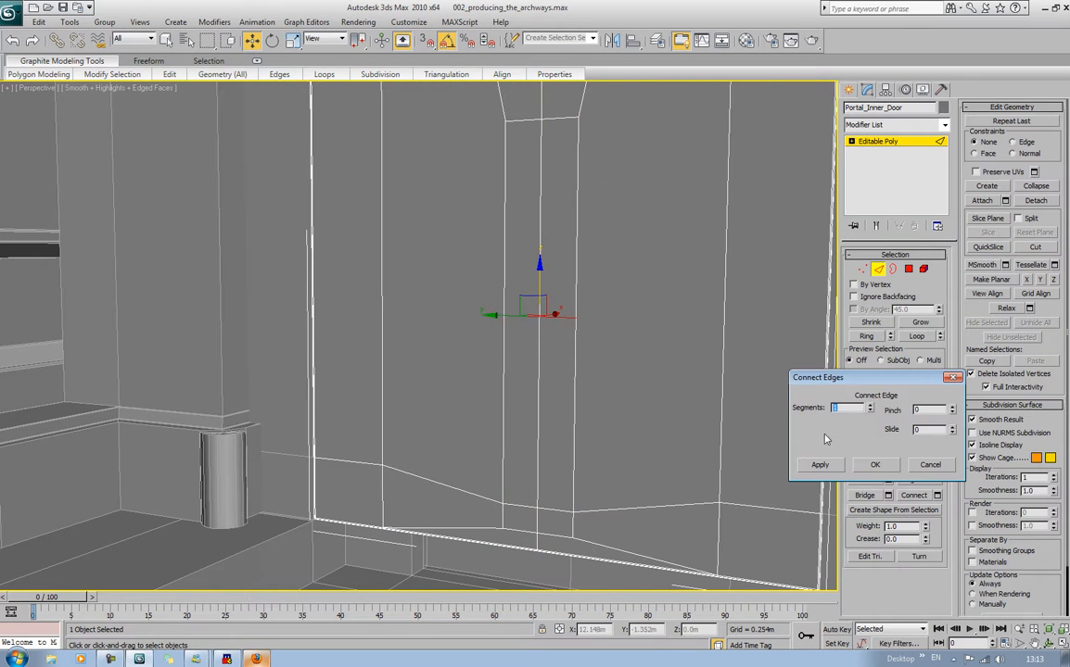
pyautogui.click(871, 407)
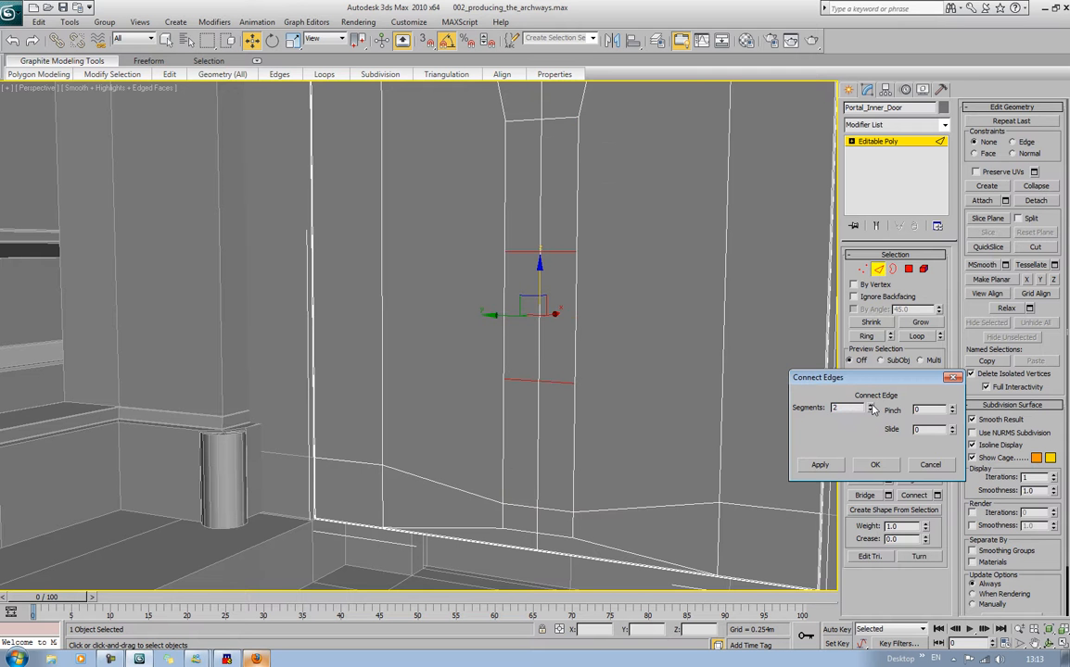
pyautogui.click(875, 467)
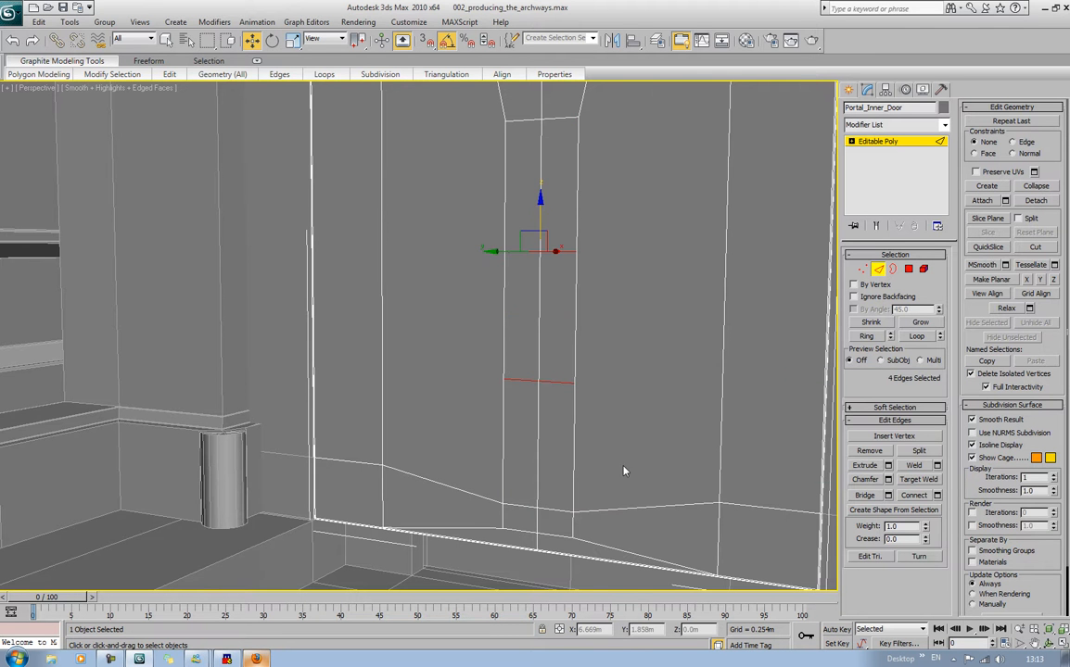
# Clone the two small polygons at the foot of the strip about 0.67 m straight down as an element
pyautogui.moveTo(623, 468); pyautogui.dragTo(684, 206, button='middle')
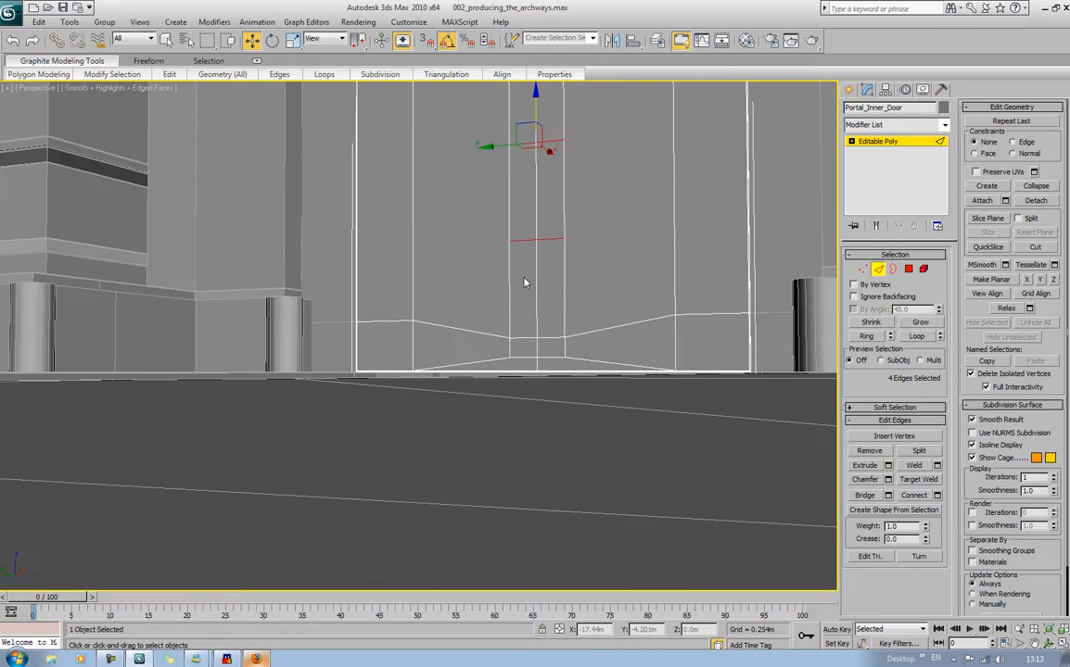
pyautogui.click(542, 316)
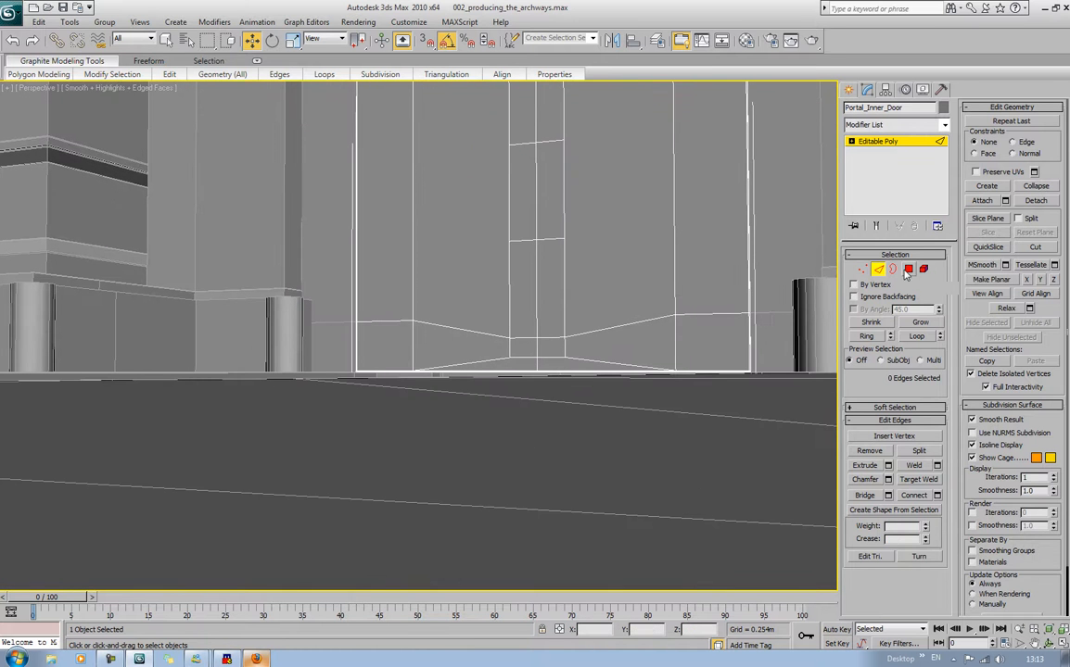
pyautogui.click(907, 269)
pyautogui.click(527, 349)
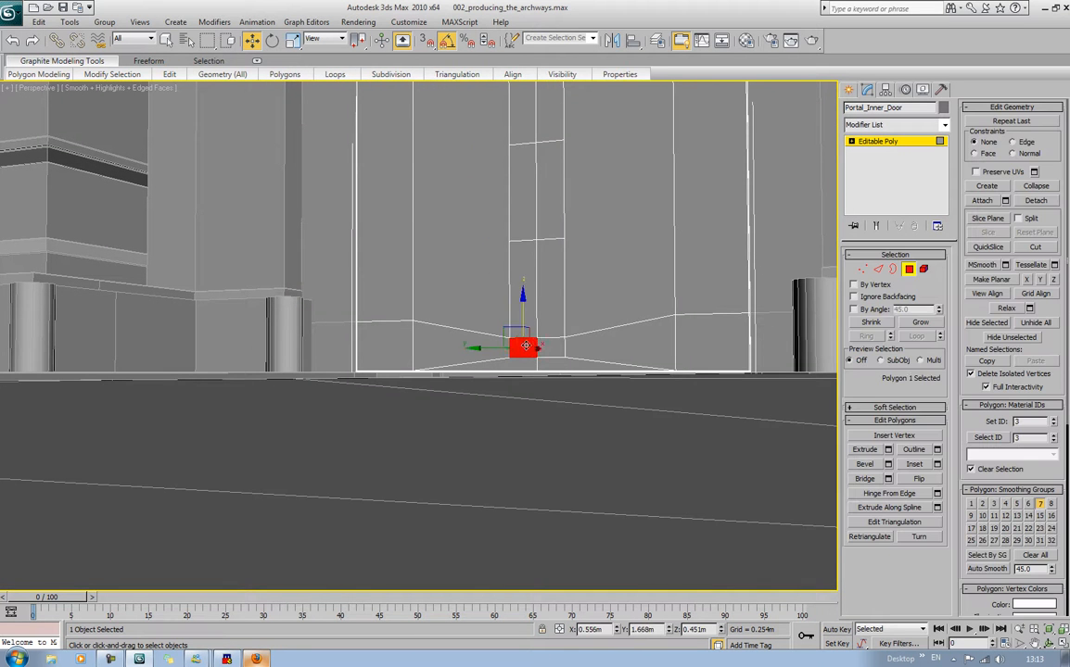
pyautogui.keyDown('alt'); pyautogui.moveTo(554, 349); pyautogui.dragTo(533, 370, button='middle'); pyautogui.keyUp('alt')
pyautogui.moveTo(636, 324)
pyautogui.mouseDown(button='middle')
pyautogui.moveTo(382, 510)
pyautogui.moveTo(493, 432)
pyautogui.moveTo(411, 470)
pyautogui.mouseUp(button='middle')
pyautogui.scroll(3, 627, 372)
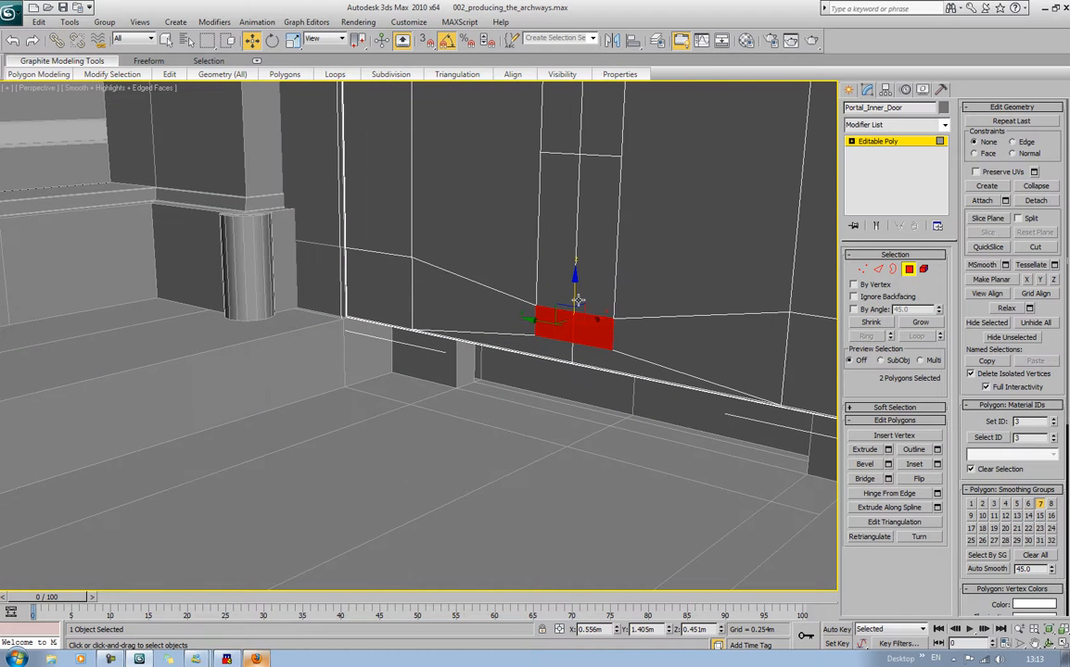
pyautogui.moveTo(574, 299); pyautogui.dragTo(584, 362)
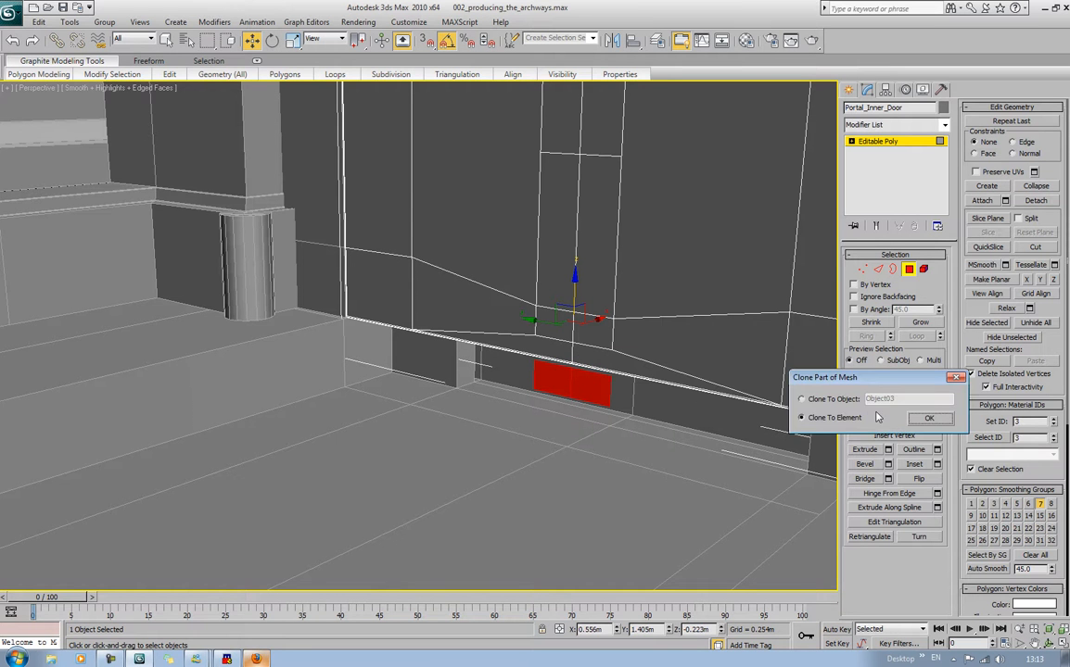
pyautogui.click(922, 420)
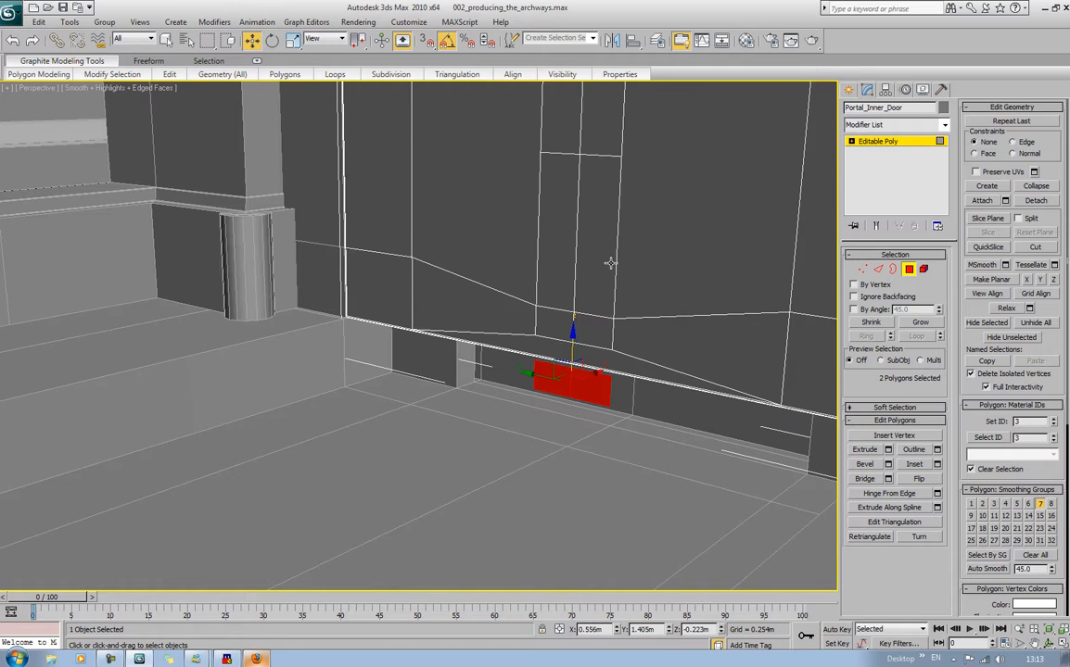
# Try hinging the strip's upper and lower polygon pairs from an edge of the cloned polygons, with a 90-degree angle and 12 segments
pyautogui.moveTo(611, 263); pyautogui.dragTo(601, 296, button='middle')
pyautogui.scroll(-3, 601, 282)
pyautogui.moveTo(465, 237); pyautogui.dragTo(470, 293, button='middle')
pyautogui.click(502, 307)
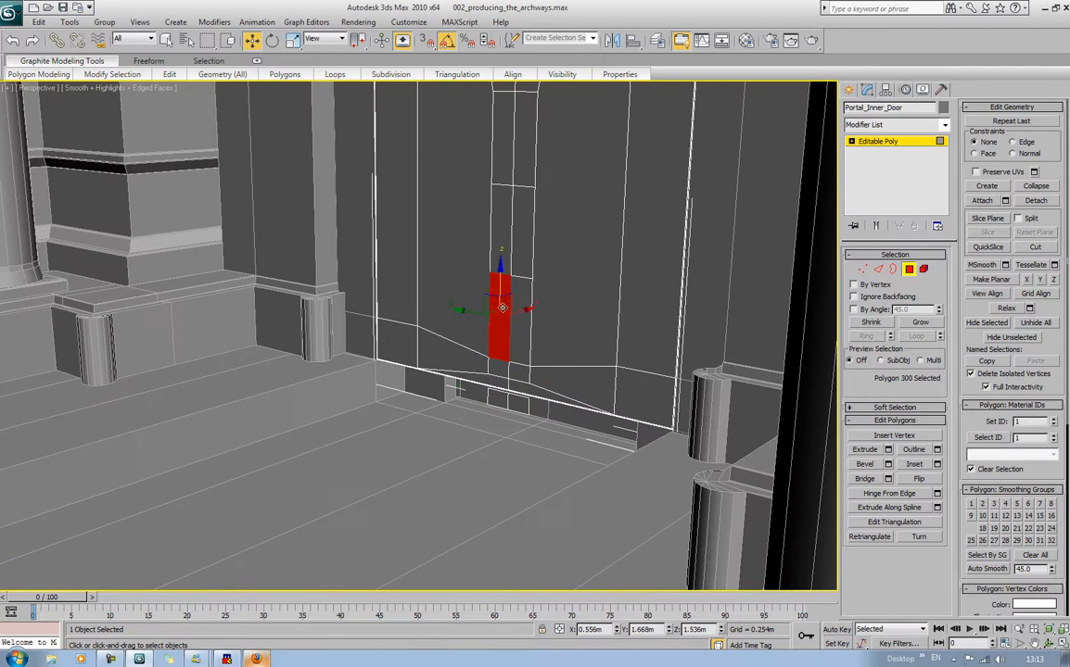
pyautogui.keyDown('ctrl'); pyautogui.click(520, 304); pyautogui.keyUp('ctrl')
pyautogui.keyDown('ctrl'); pyautogui.click(504, 143); pyautogui.keyUp('ctrl')
pyautogui.keyDown('ctrl'); pyautogui.click(522, 144); pyautogui.keyUp('ctrl')
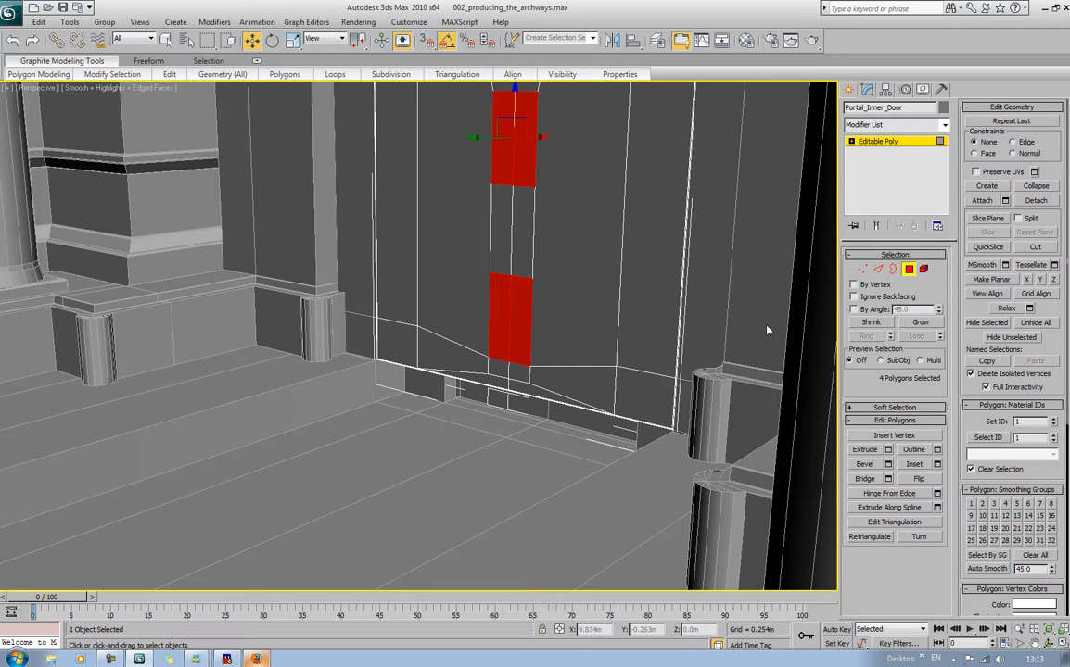
pyautogui.click(937, 494)
pyautogui.click(882, 457)
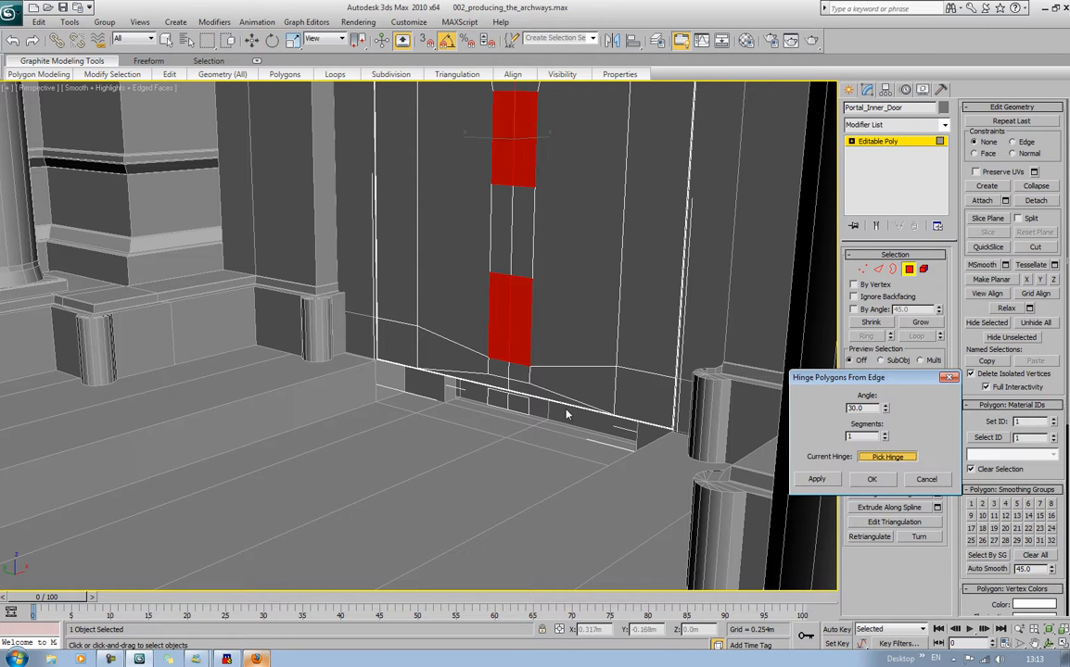
pyautogui.click(500, 396)
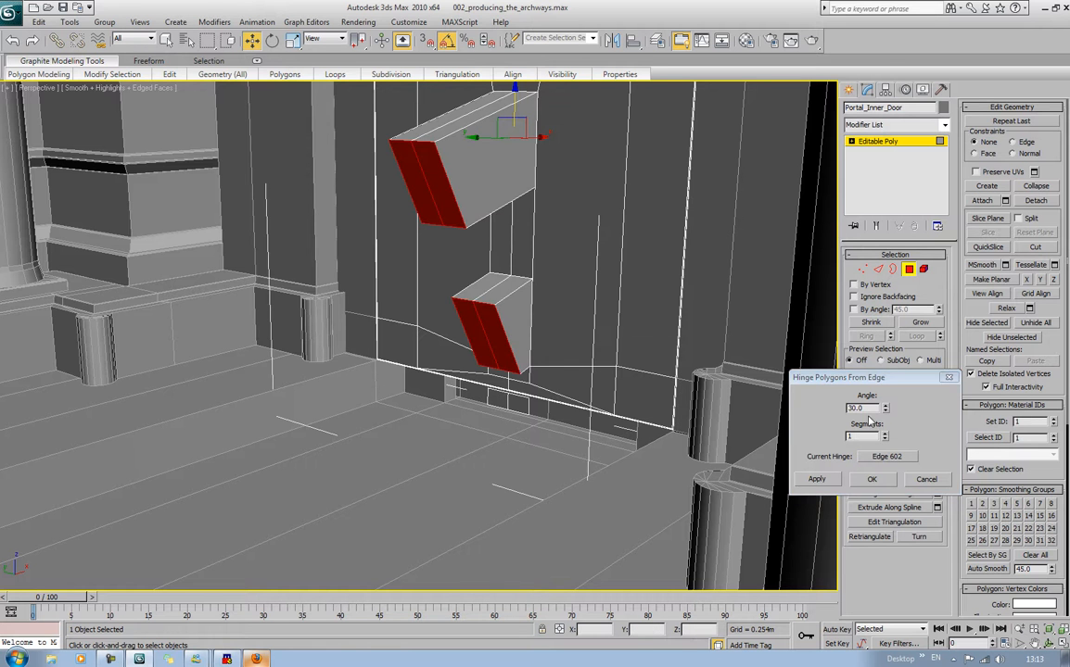
pyautogui.write('90')
pyautogui.press('Tab')
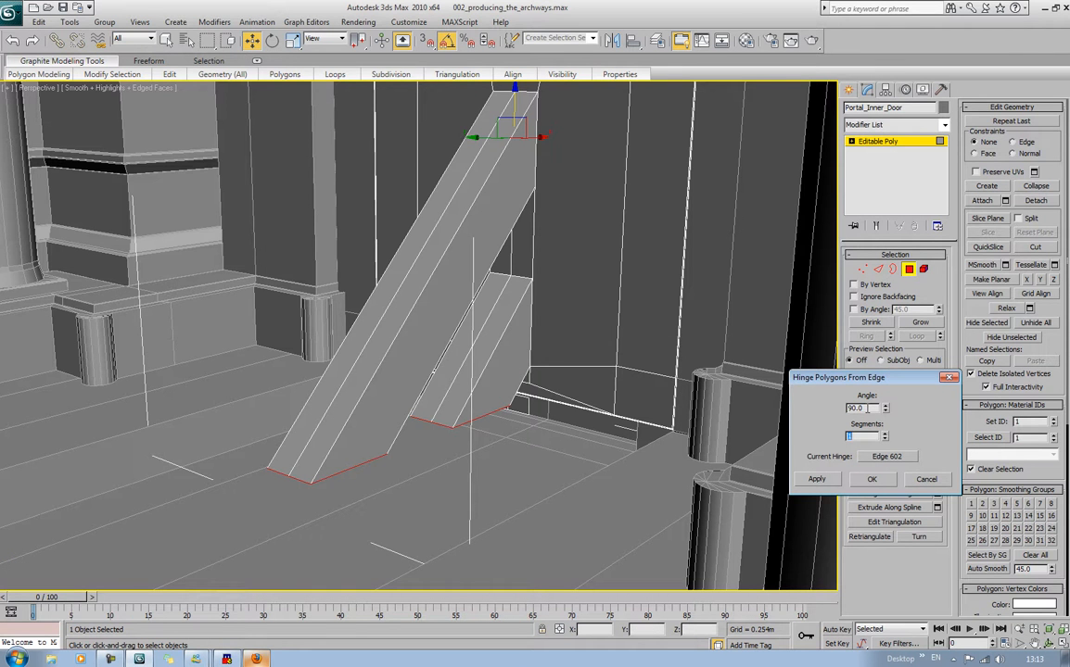
pyautogui.write('12')
pyautogui.press('Tab')
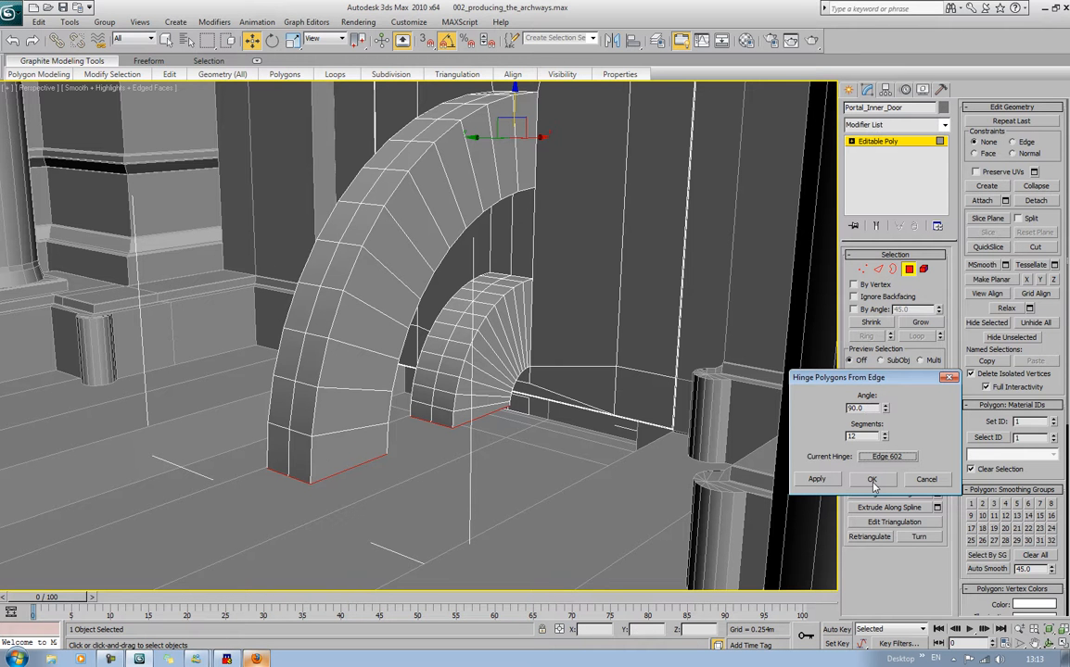
# Try hinge angles of 120 and 160 degrees on both polygon pairs and cancel the hinge
pyautogui.doubleClick(873, 409)
pyautogui.write('120')
pyautogui.press('Tab')
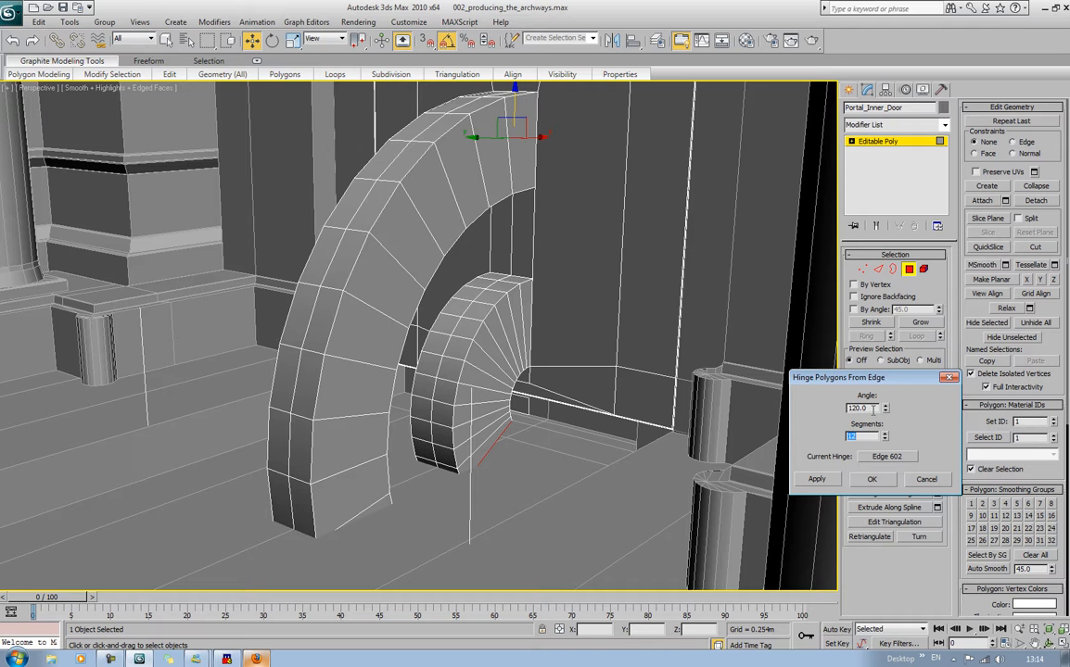
pyautogui.doubleClick(873, 409)
pyautogui.write('160')
pyautogui.press('Tab')
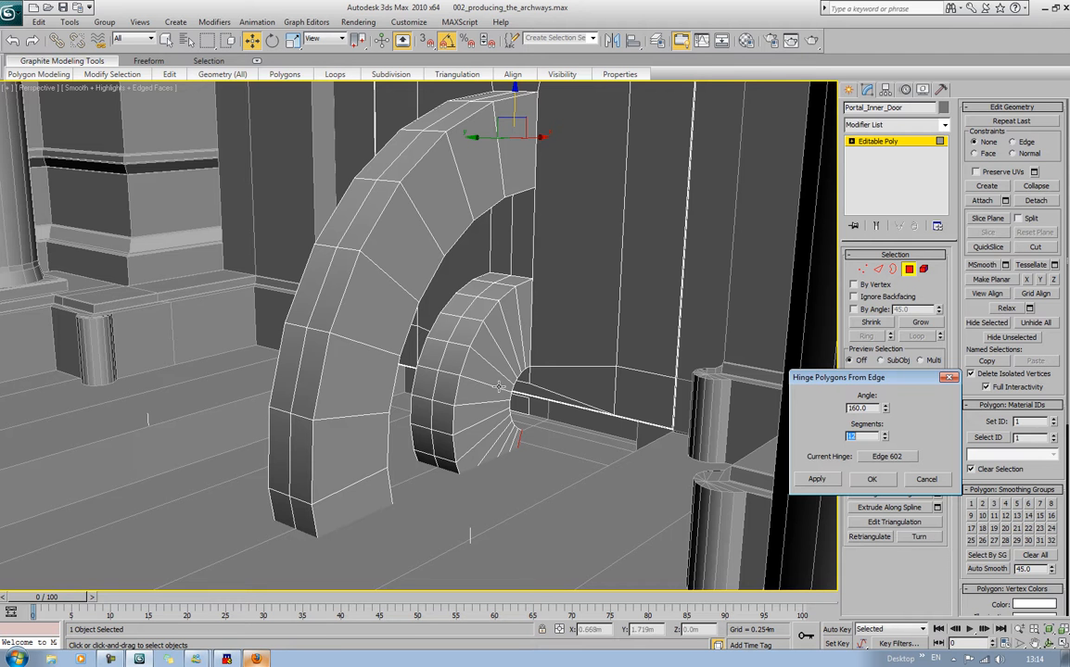
pyautogui.click(927, 479)
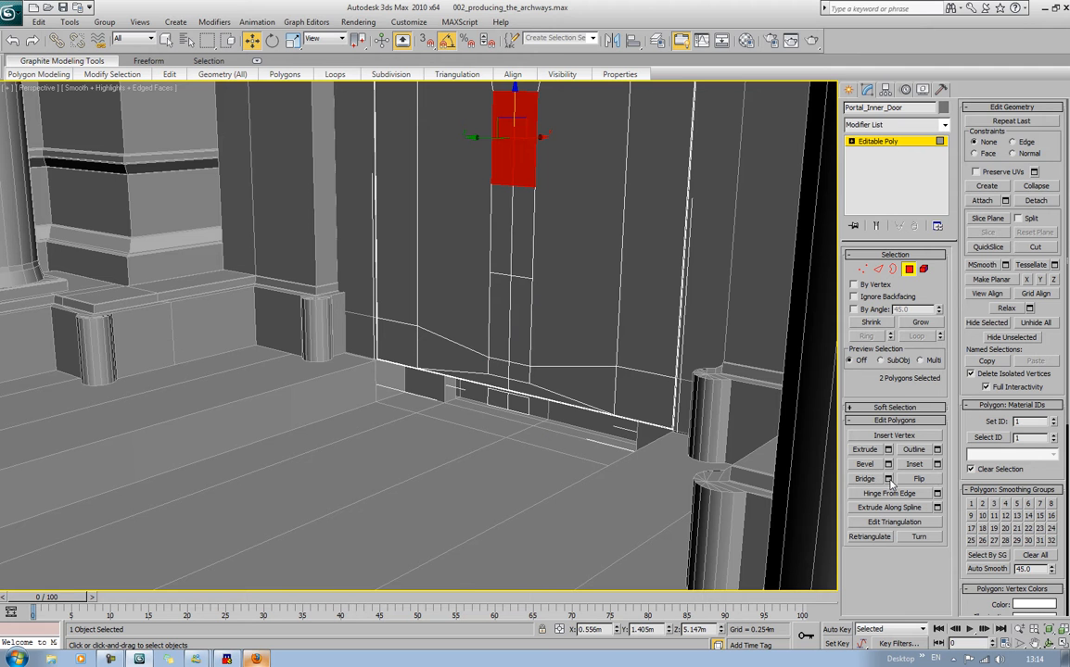
# Hinge the strip's upper polygon pair from an edge of the cloned polygons, with a 120-degree angle and 14 segments
pyautogui.click(937, 495)
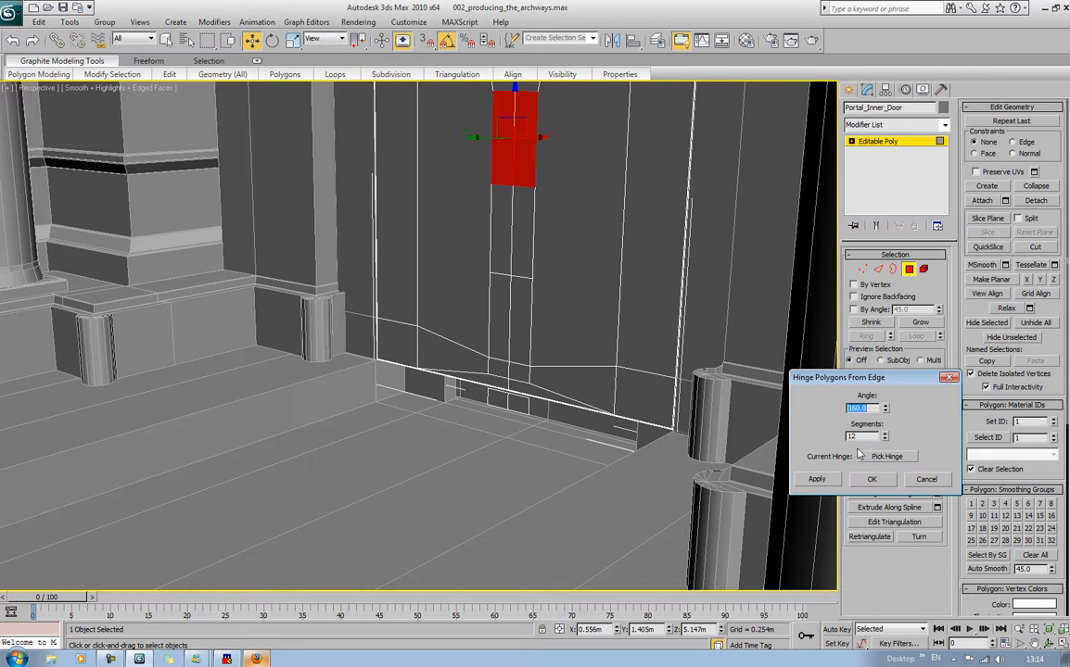
pyautogui.click(882, 456)
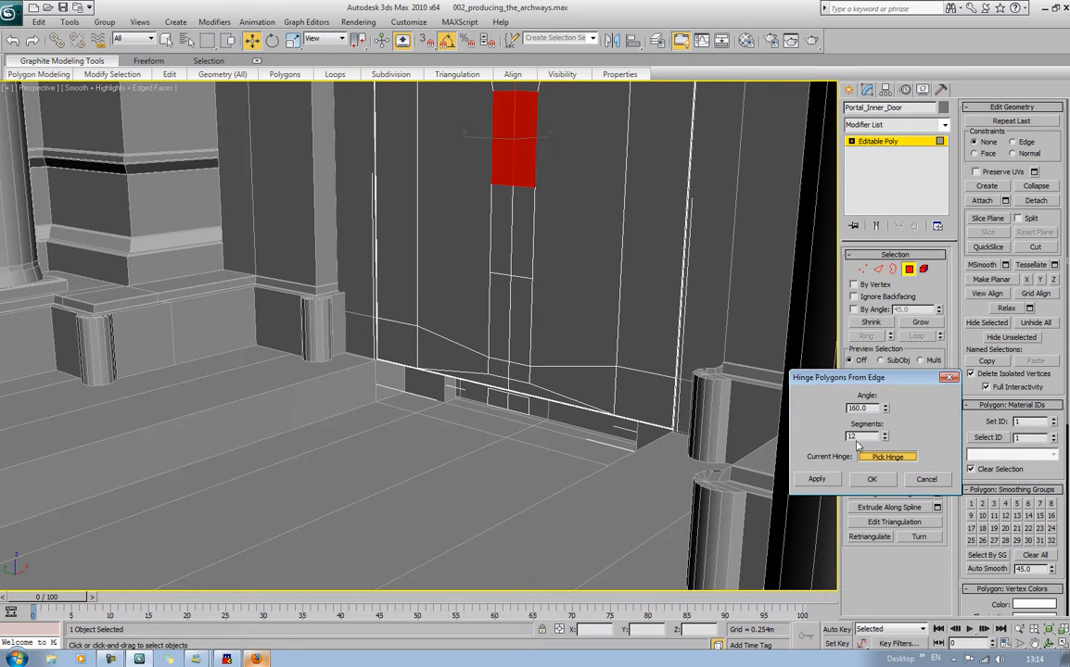
pyautogui.click(499, 394)
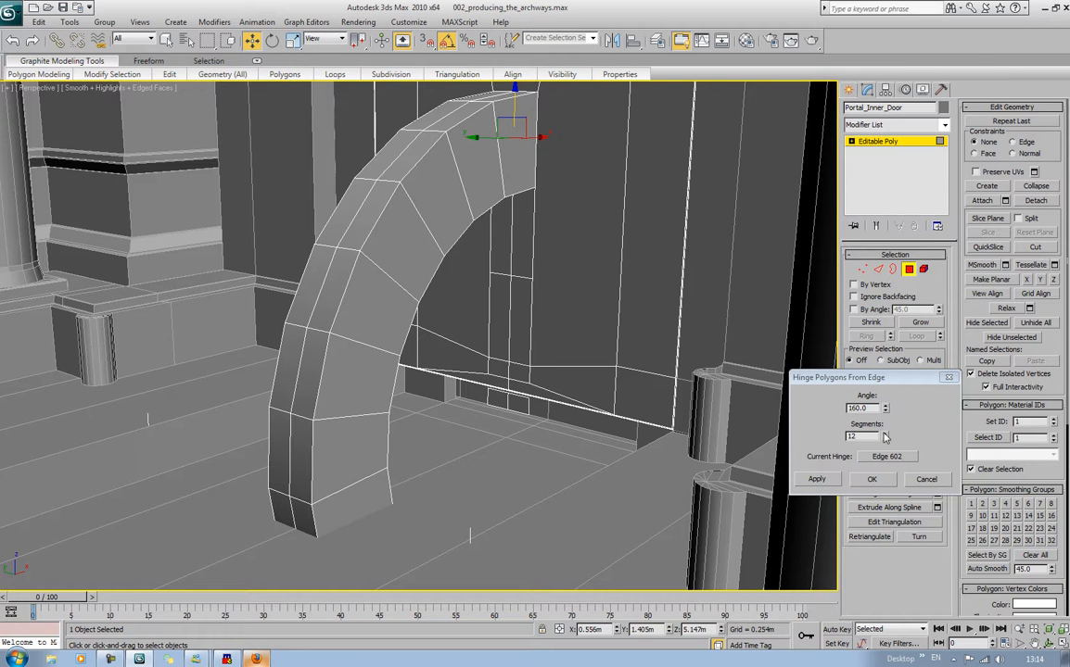
pyautogui.moveTo(883, 410); pyautogui.dragTo(906, 467)
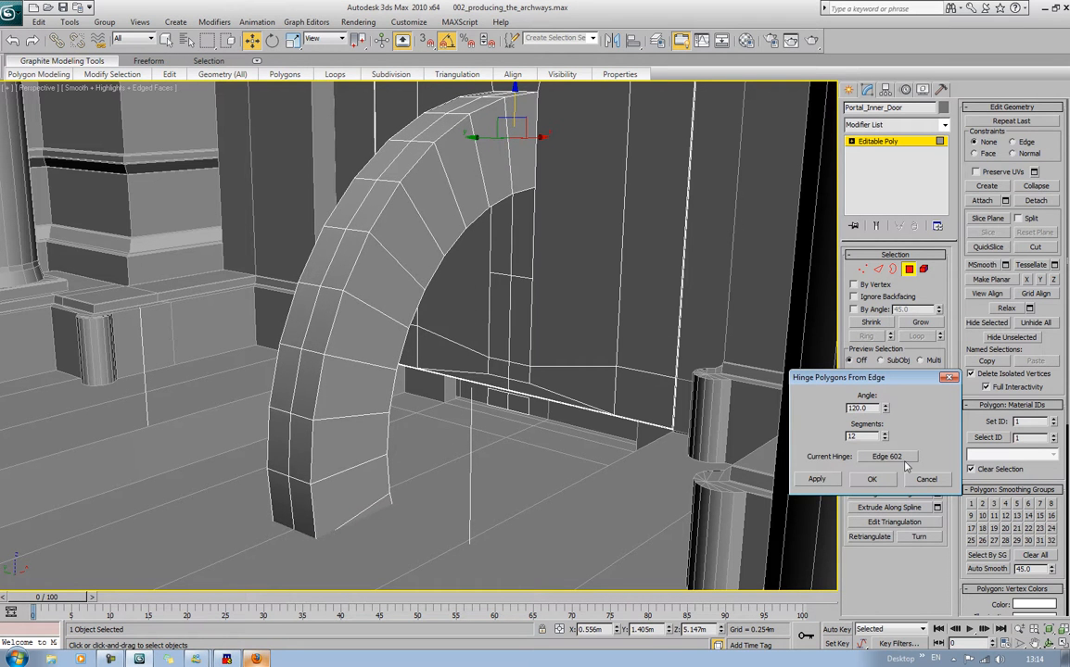
pyautogui.click(884, 436)
pyautogui.click(883, 435)
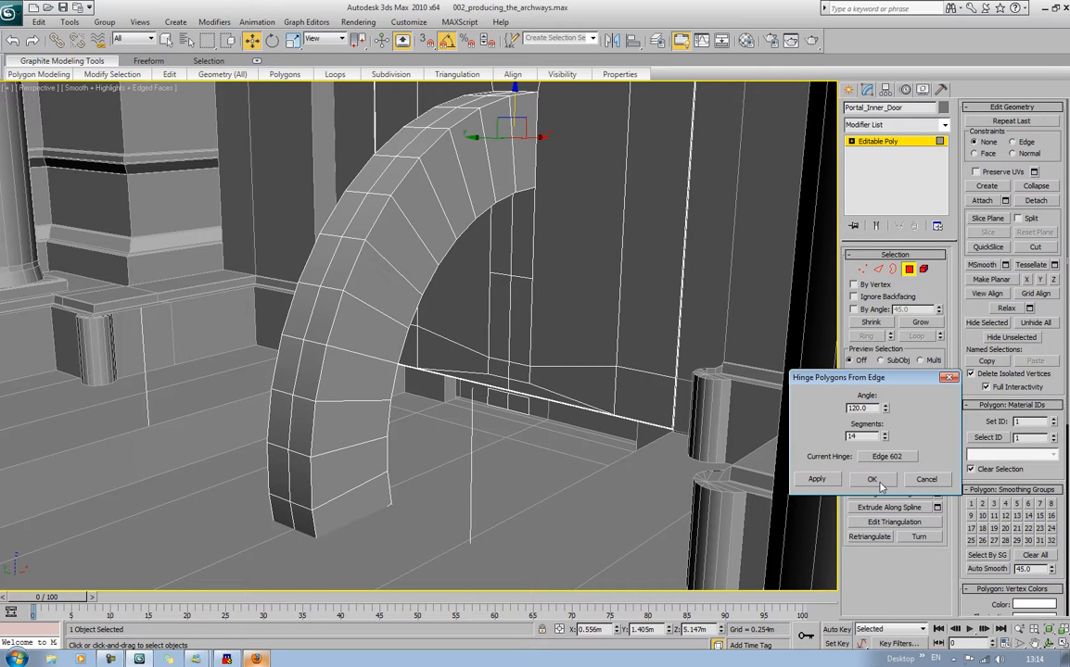
pyautogui.click(874, 479)
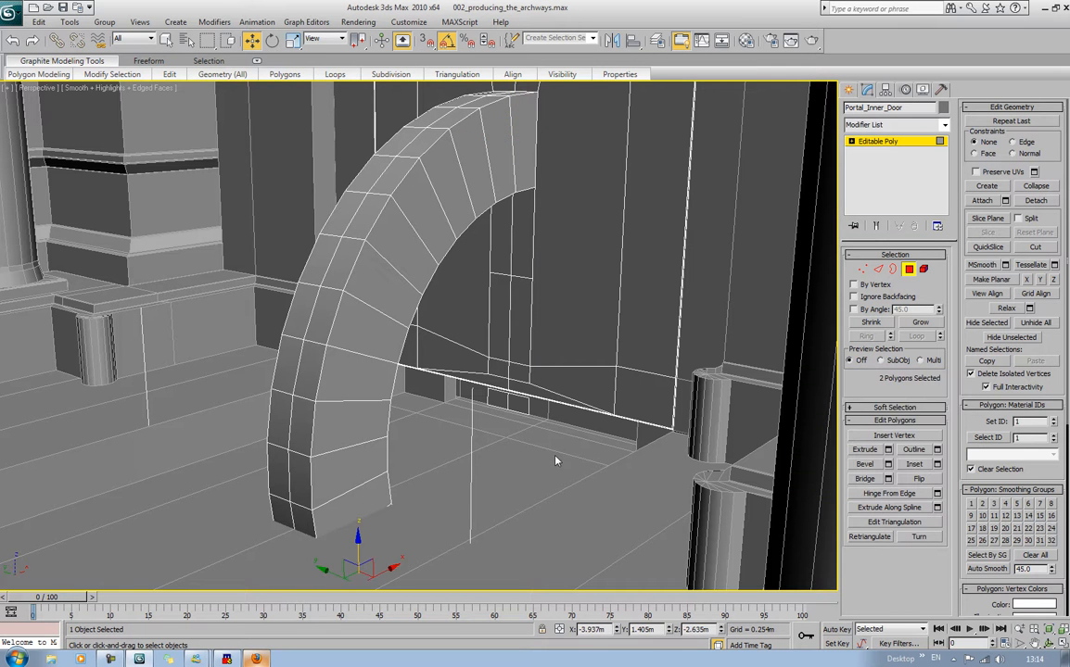
# Delete the two end-cap polygons at the foot of the hinged arch
pyautogui.keyDown('alt'); pyautogui.moveTo(522, 524); pyautogui.dragTo(528, 349, button='middle'); pyautogui.keyUp('alt')
pyautogui.scroll(-5, 529, 350)
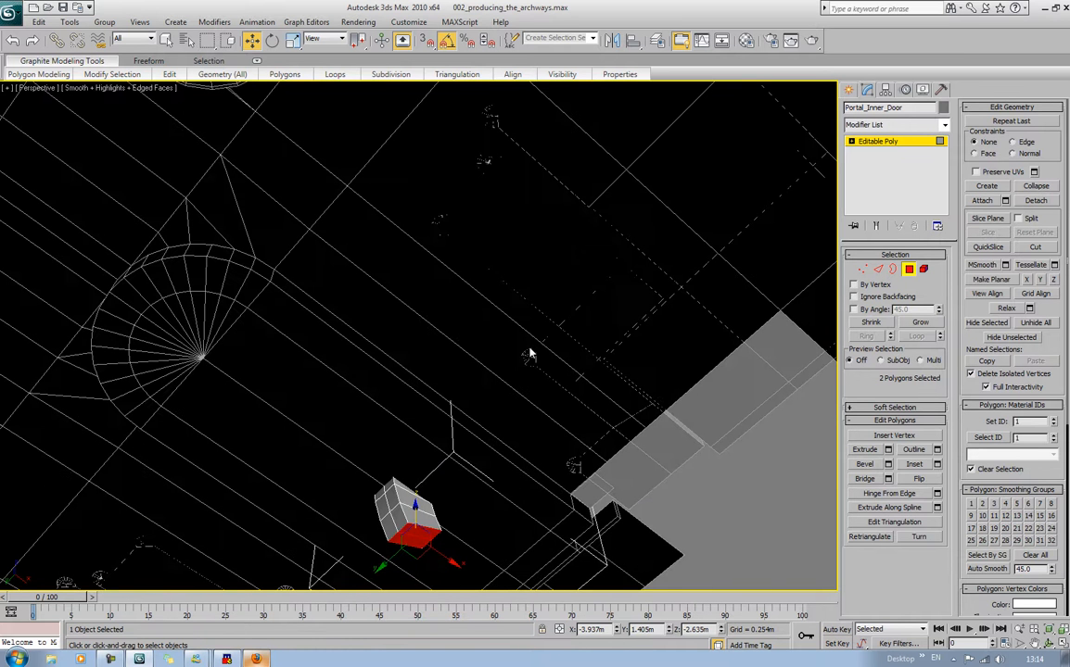
pyautogui.press('Delete')
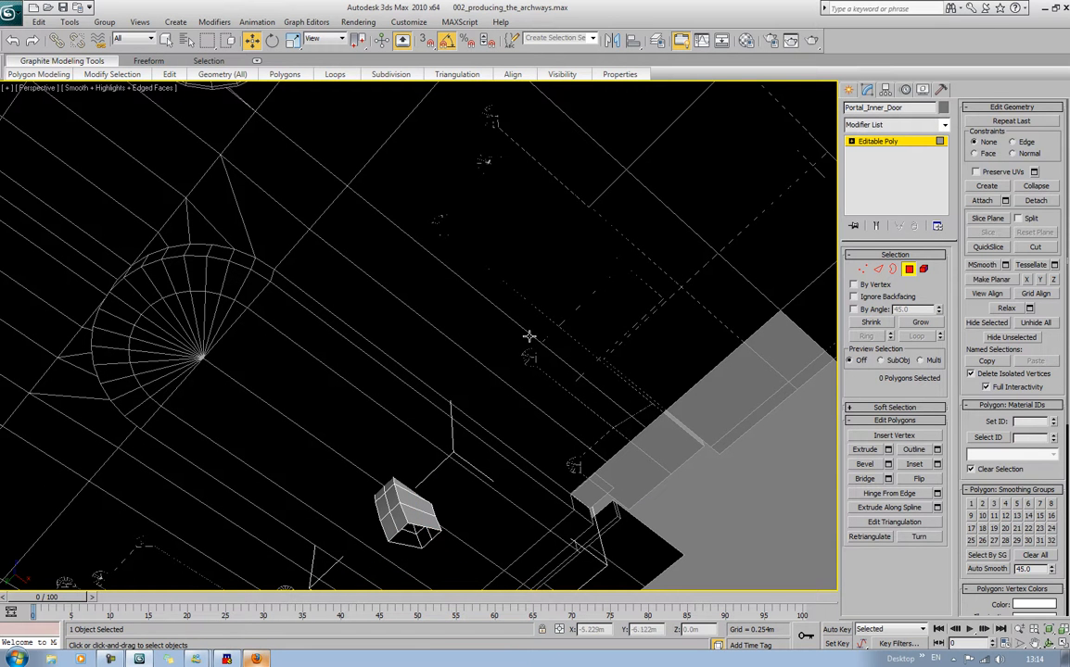
pyautogui.keyDown('alt'); pyautogui.moveTo(525, 326); pyautogui.dragTo(565, 538, button='middle'); pyautogui.keyUp('alt')
pyautogui.scroll(5, 580, 446)
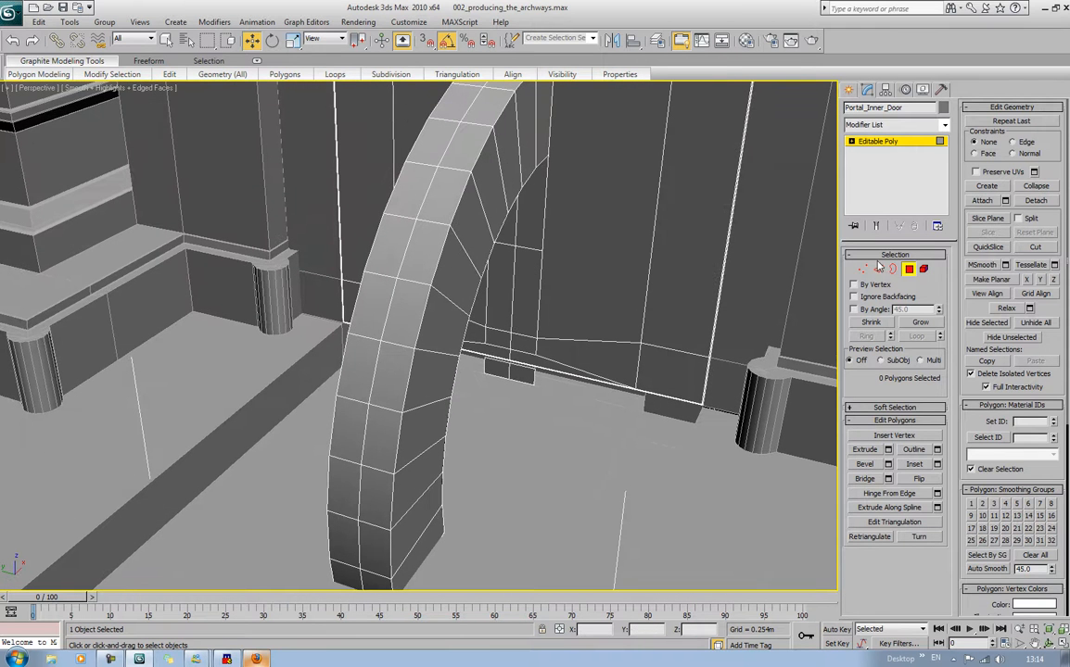
# Select the four long corner edge loops running along the hinged arch
pyautogui.click(910, 270)
pyautogui.press('2')
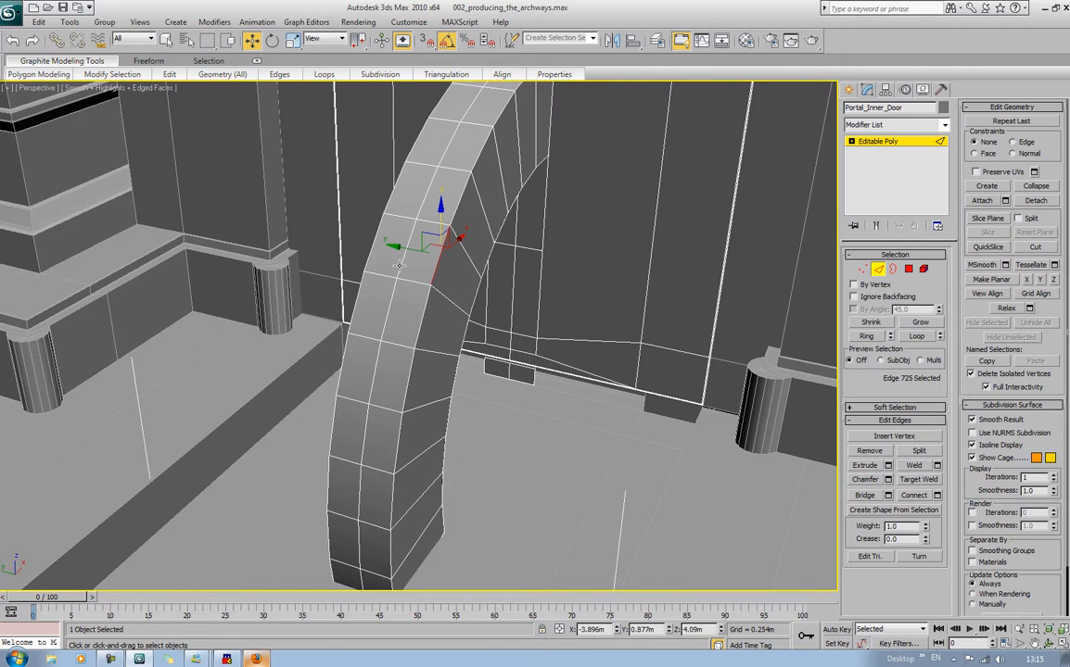
pyautogui.keyDown('ctrl'); pyautogui.click(454, 378); pyautogui.keyUp('ctrl')
pyautogui.keyDown('alt'); pyautogui.moveTo(350, 371); pyautogui.dragTo(448, 365, button='middle'); pyautogui.keyUp('alt')
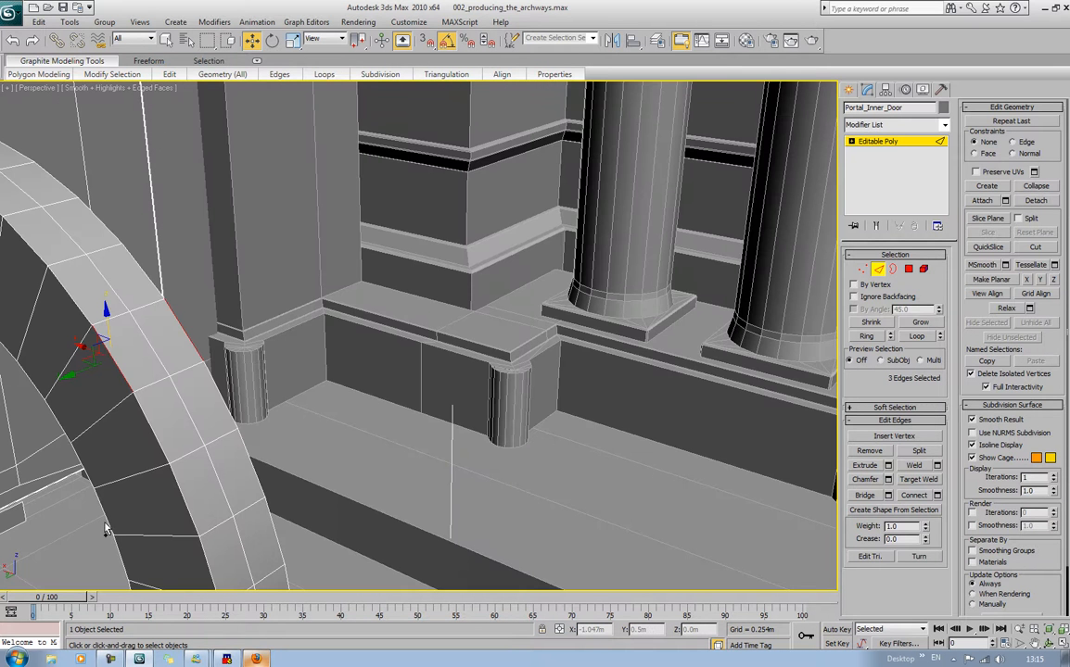
pyautogui.keyDown('ctrl'); pyautogui.click(101, 468); pyautogui.keyUp('ctrl')
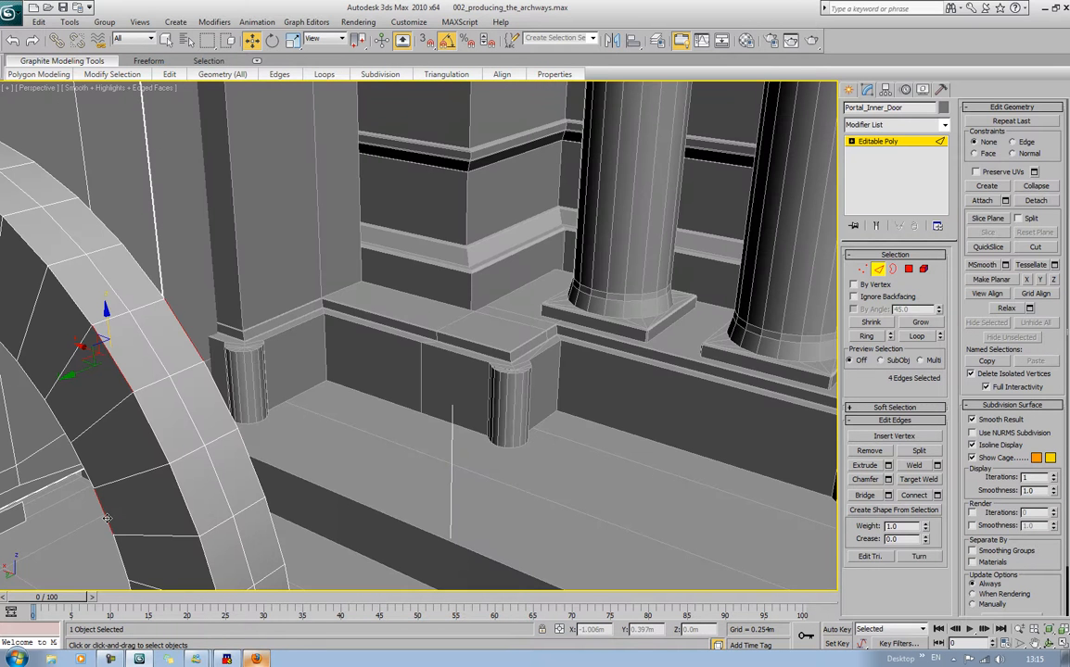
pyautogui.click(918, 336)
# Remove the stray edge near the arch's top from the edge loop selection
pyautogui.keyDown('alt'); pyautogui.moveTo(445, 287); pyautogui.dragTo(420, 308, button='middle'); pyautogui.keyUp('alt')
pyautogui.keyDown('alt'); pyautogui.click(373, 316); pyautogui.keyUp('alt')
pyautogui.keyDown('alt'); pyautogui.click(414, 322); pyautogui.keyUp('alt')
pyautogui.keyDown('alt'); pyautogui.click(422, 316); pyautogui.keyUp('alt')
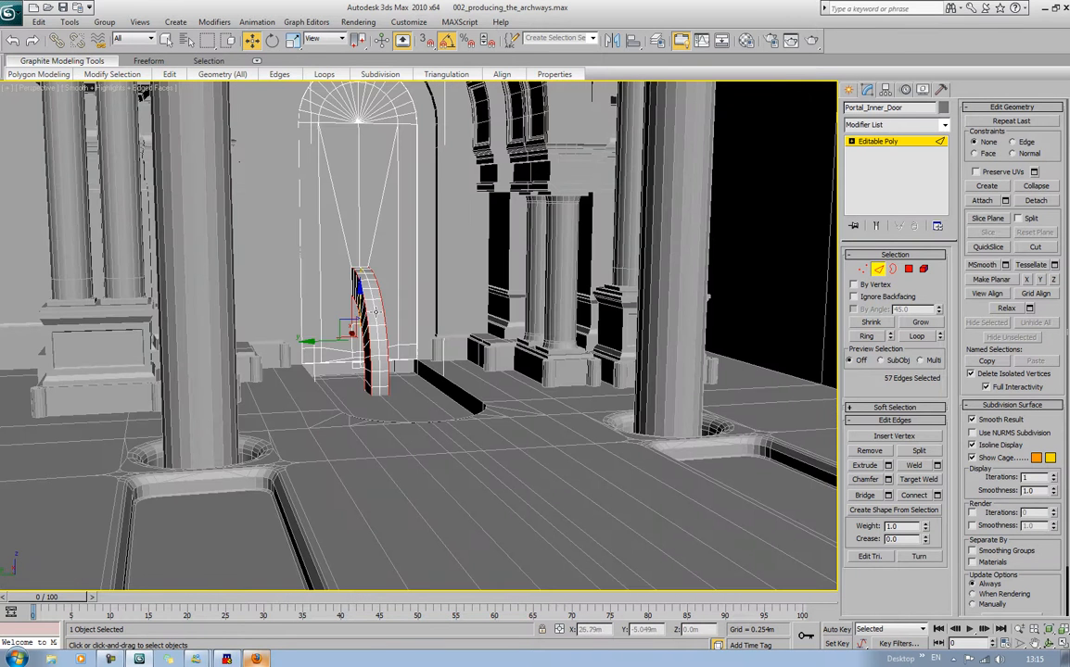
pyautogui.keyDown('alt'); pyautogui.click(351, 310); pyautogui.keyUp('alt')
pyautogui.scroll(5, 503, 317)
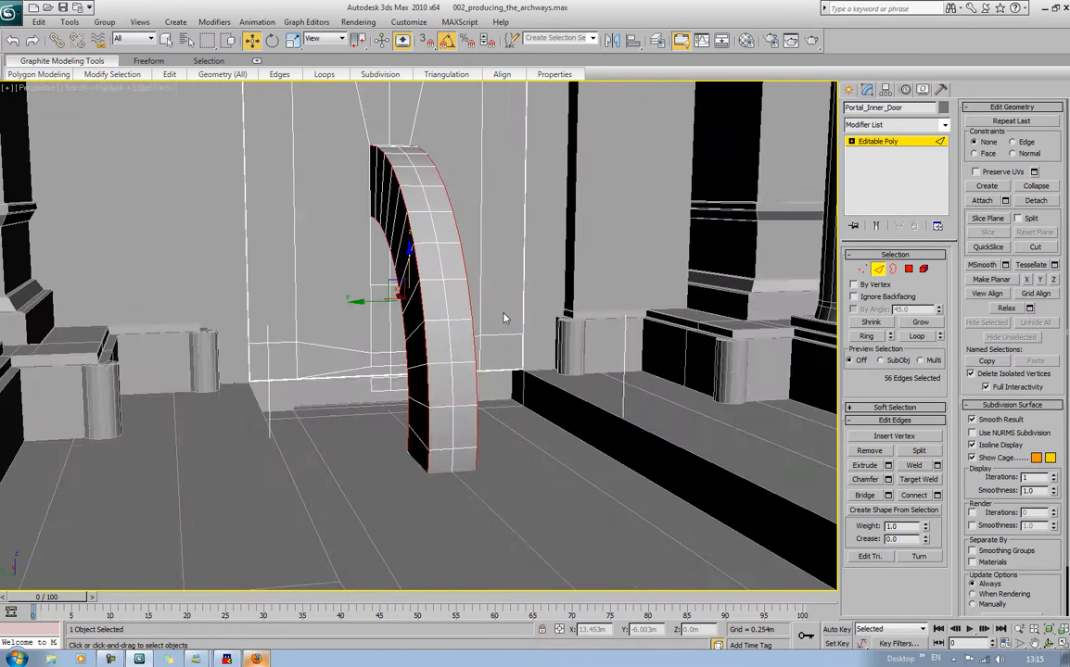
# Chamfer the arch's selected corner edges by 0.348 m with 5 segments
pyautogui.keyDown('alt'); pyautogui.moveTo(503, 317); pyautogui.dragTo(517, 379, button='middle'); pyautogui.keyUp('alt')
pyautogui.scroll(4, 453, 318)
pyautogui.scroll(-5, 442, 398)
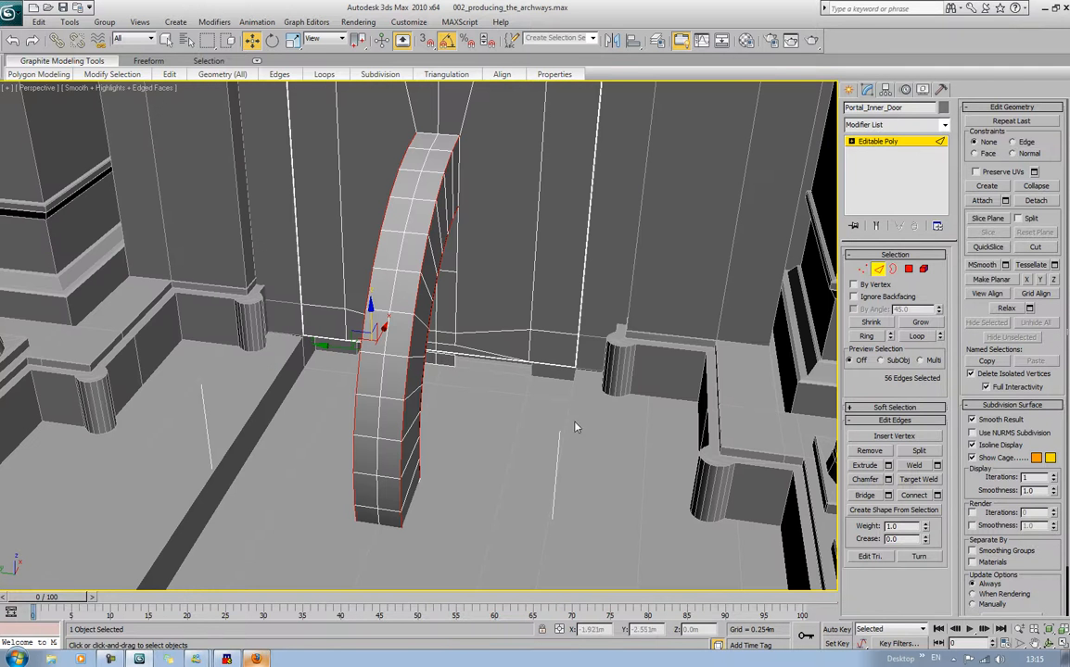
pyautogui.click(888, 479)
pyautogui.moveTo(845, 408)
pyautogui.mouseDown()
pyautogui.moveTo(766, 371)
pyautogui.moveTo(794, 308)
pyautogui.moveTo(845, 410)
pyautogui.mouseUp()
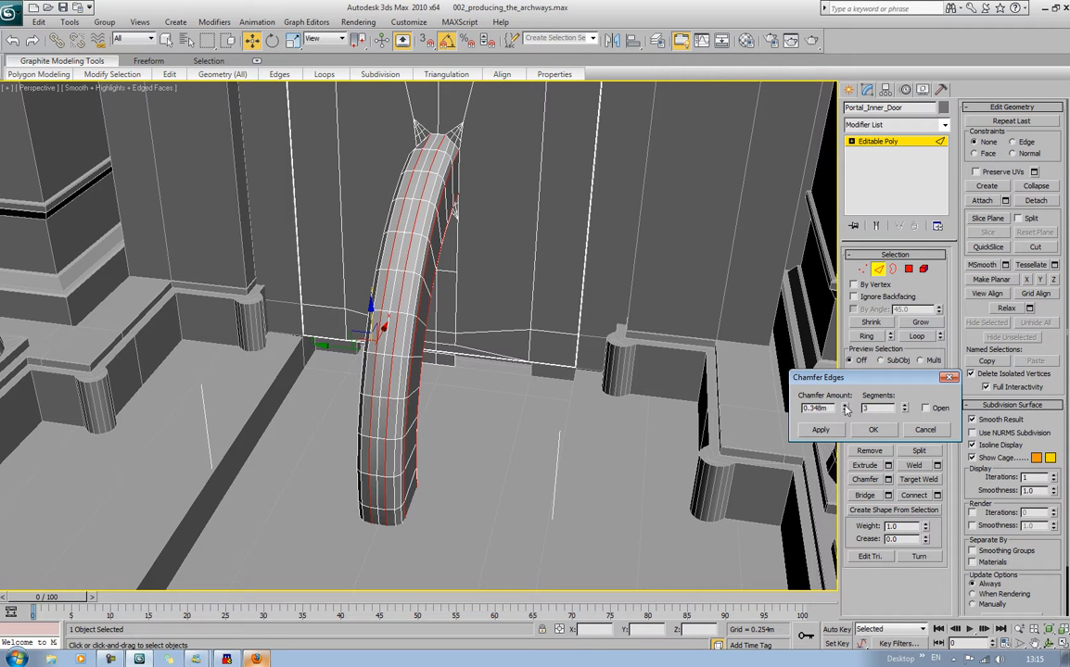
pyautogui.click(906, 406)
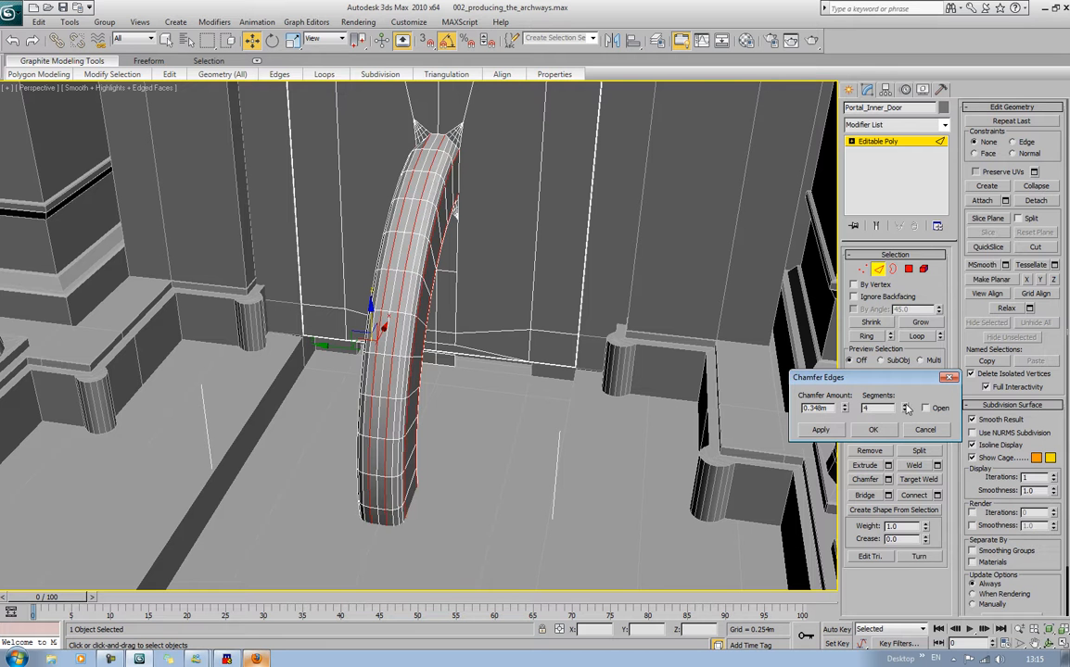
pyautogui.click(906, 406)
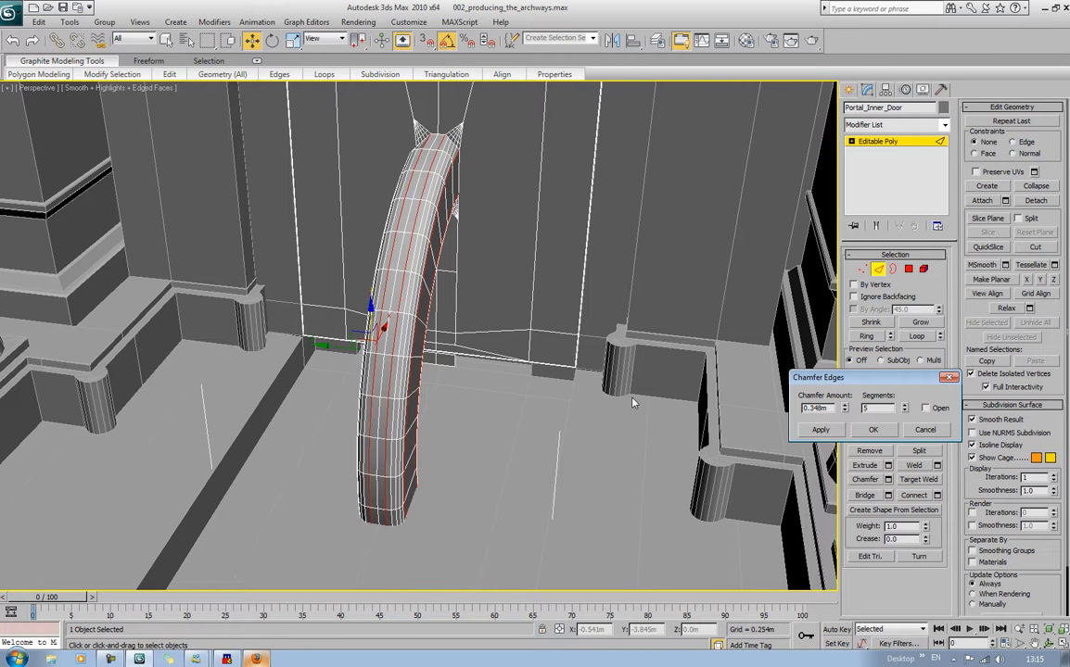
pyautogui.keyDown('alt'); pyautogui.moveTo(549, 351); pyautogui.dragTo(579, 297, button='middle'); pyautogui.keyUp('alt')
pyautogui.press('F4')
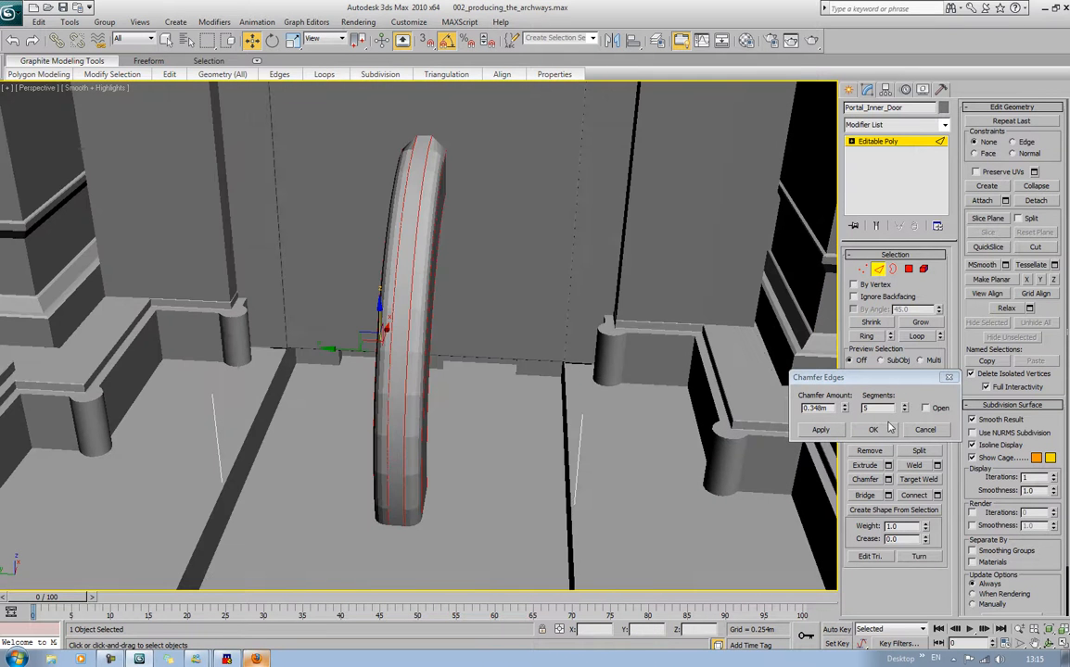
pyautogui.click(872, 430)
pyautogui.press('F3')
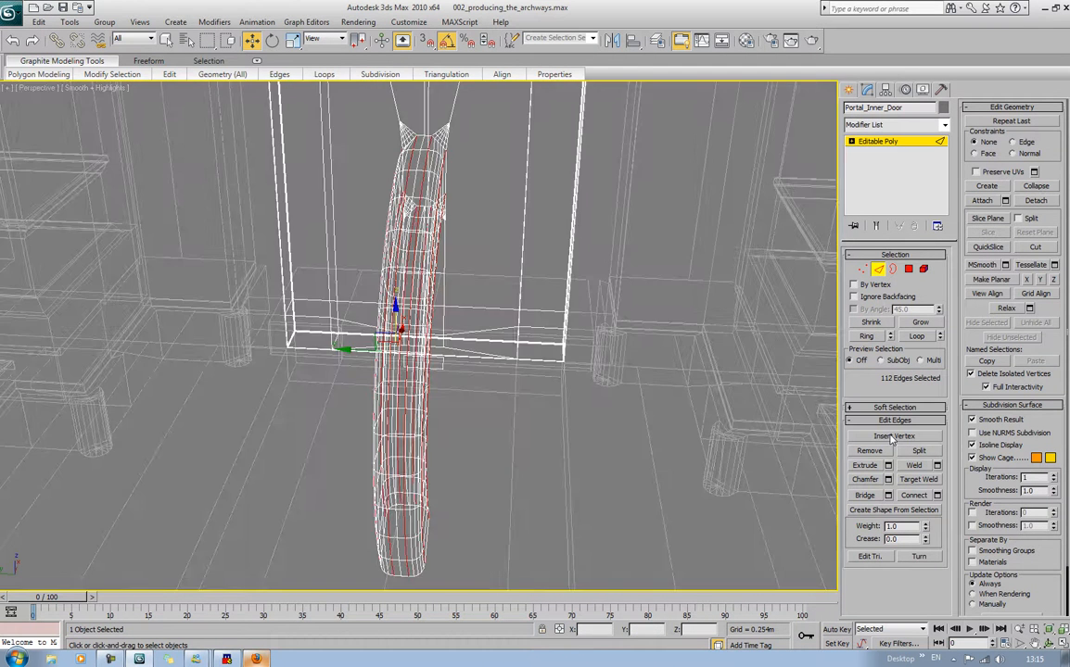
pyautogui.press('F3')
pyautogui.press('F4')
# Select the two middle columns of polygons on the upper half of the arch's outer face, six rows from the top
pyautogui.moveTo(755, 386)
pyautogui.keyDown('alt'); pyautogui.mouseDown(button='middle')
pyautogui.moveTo(774, 422)
pyautogui.moveTo(646, 332)
pyautogui.mouseUp(button='middle'); pyautogui.keyUp('alt')
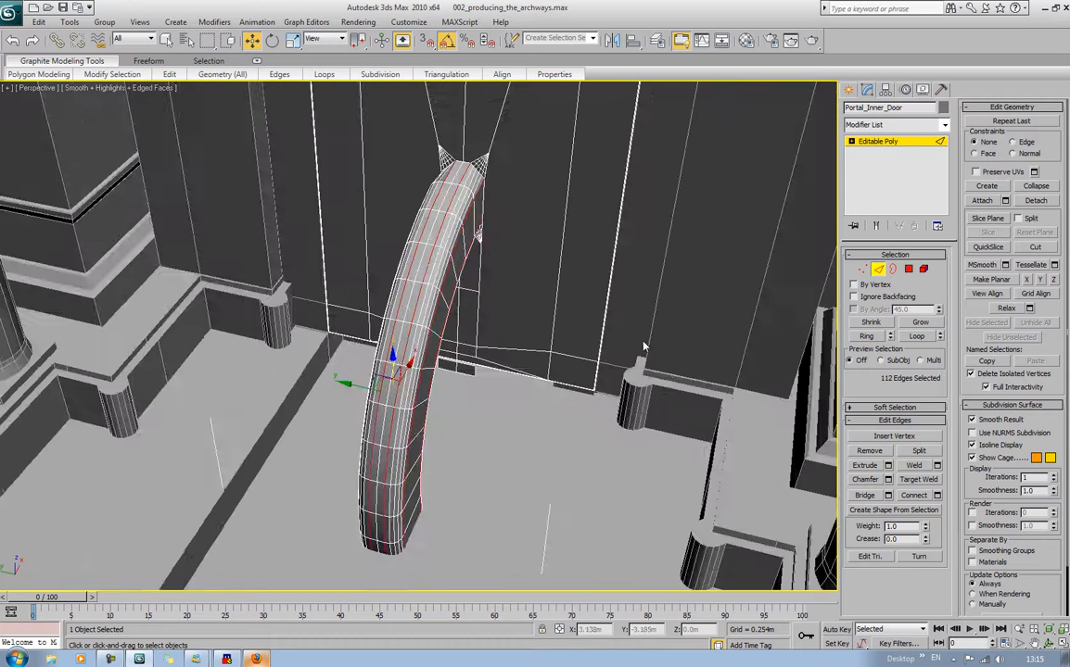
pyautogui.scroll(5, 585, 305)
pyautogui.moveTo(556, 291); pyautogui.dragTo(578, 327, button='middle')
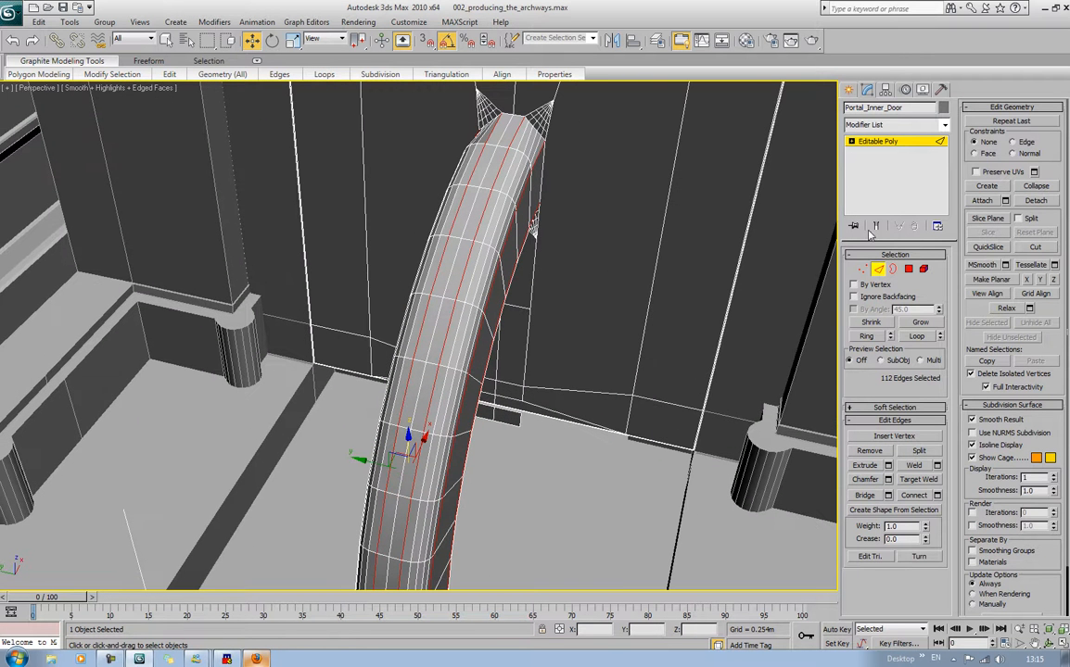
pyautogui.click(907, 268)
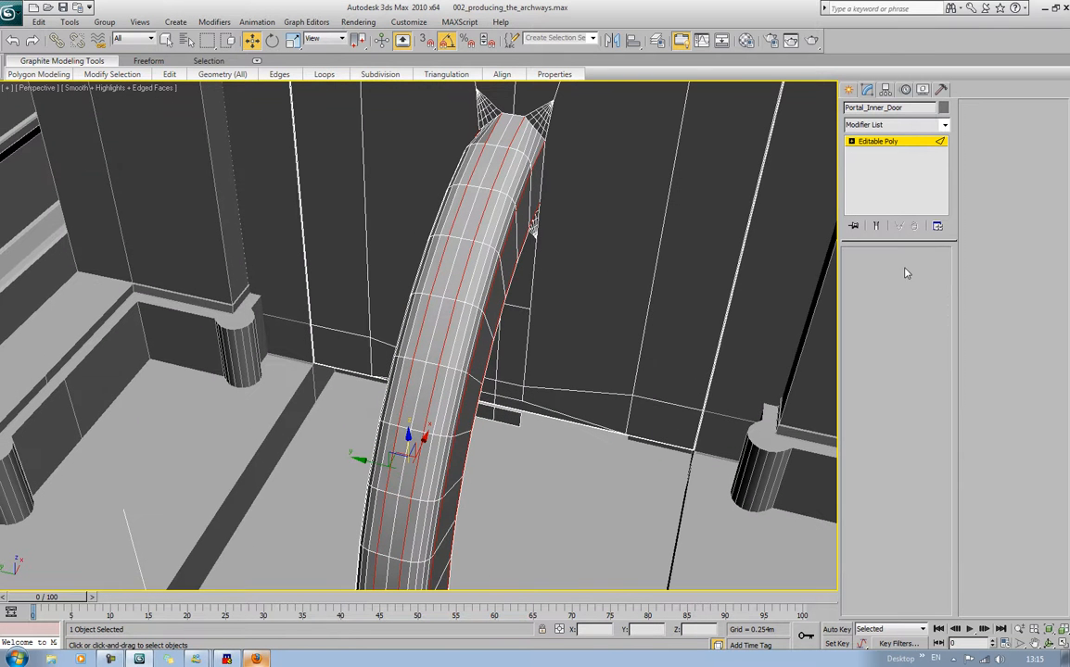
pyautogui.click(500, 132)
pyautogui.keyDown('ctrl'); pyautogui.click(505, 141); pyautogui.keyUp('ctrl')
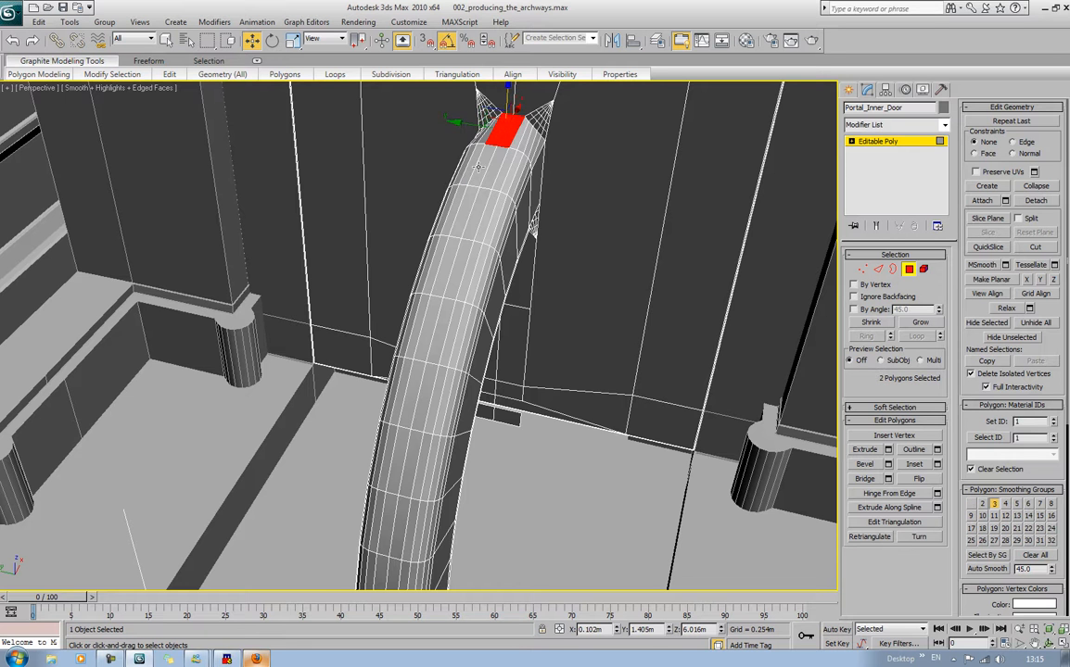
pyautogui.keyDown('ctrl'); pyautogui.click(481, 165); pyautogui.keyUp('ctrl')
pyautogui.keyDown('ctrl'); pyautogui.click(478, 181); pyautogui.keyUp('ctrl')
pyautogui.keyDown('ctrl'); pyautogui.click(472, 201); pyautogui.keyUp('ctrl')
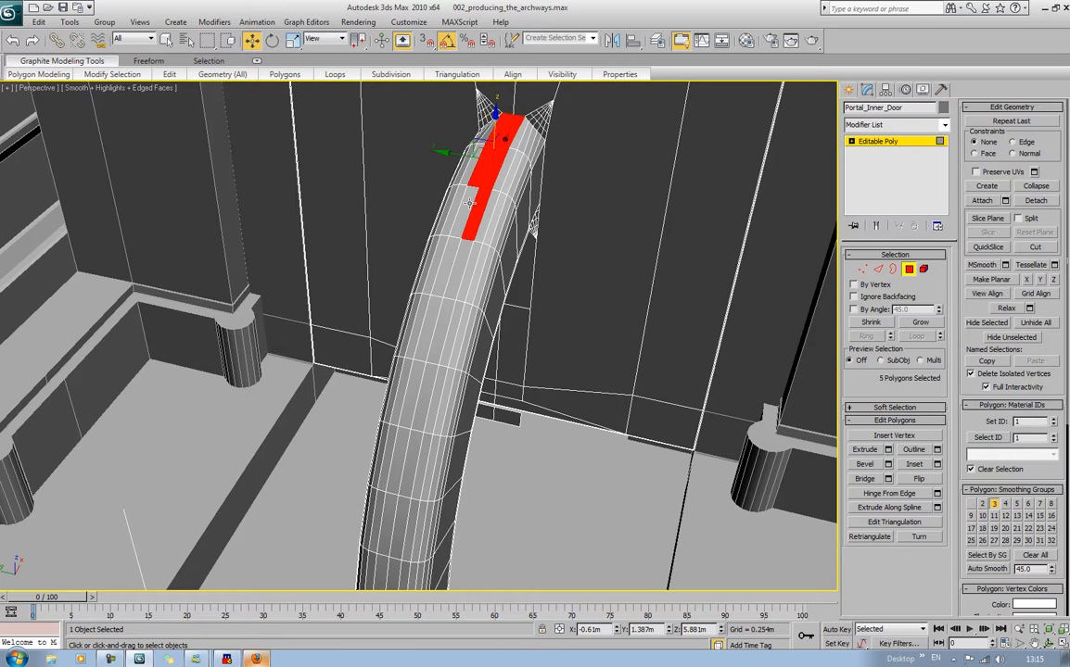
pyautogui.keyDown('ctrl'); pyautogui.click(463, 226); pyautogui.keyUp('ctrl')
pyautogui.keyDown('ctrl'); pyautogui.click(455, 255); pyautogui.keyUp('ctrl')
pyautogui.keyDown('ctrl'); pyautogui.click(447, 278); pyautogui.keyUp('ctrl')
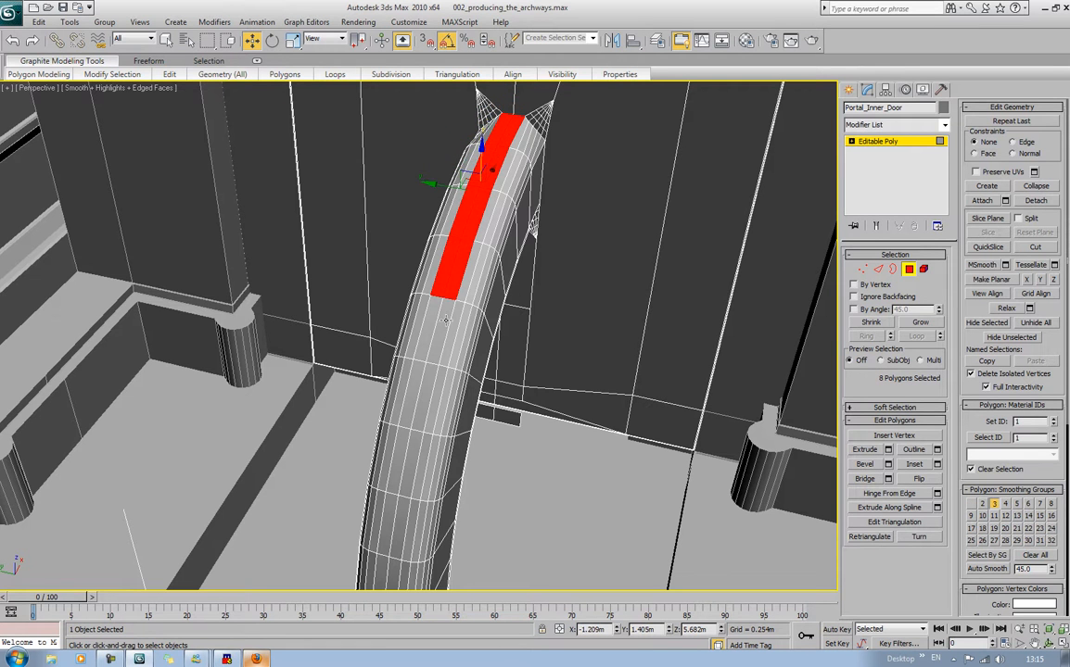
pyautogui.keyDown('ctrl'); pyautogui.click(437, 306); pyautogui.keyUp('ctrl')
pyautogui.keyDown('ctrl'); pyautogui.click(429, 341); pyautogui.keyUp('ctrl')
pyautogui.press('q')
pyautogui.keyDown('ctrl'); pyautogui.click(427, 386); pyautogui.keyUp('ctrl')
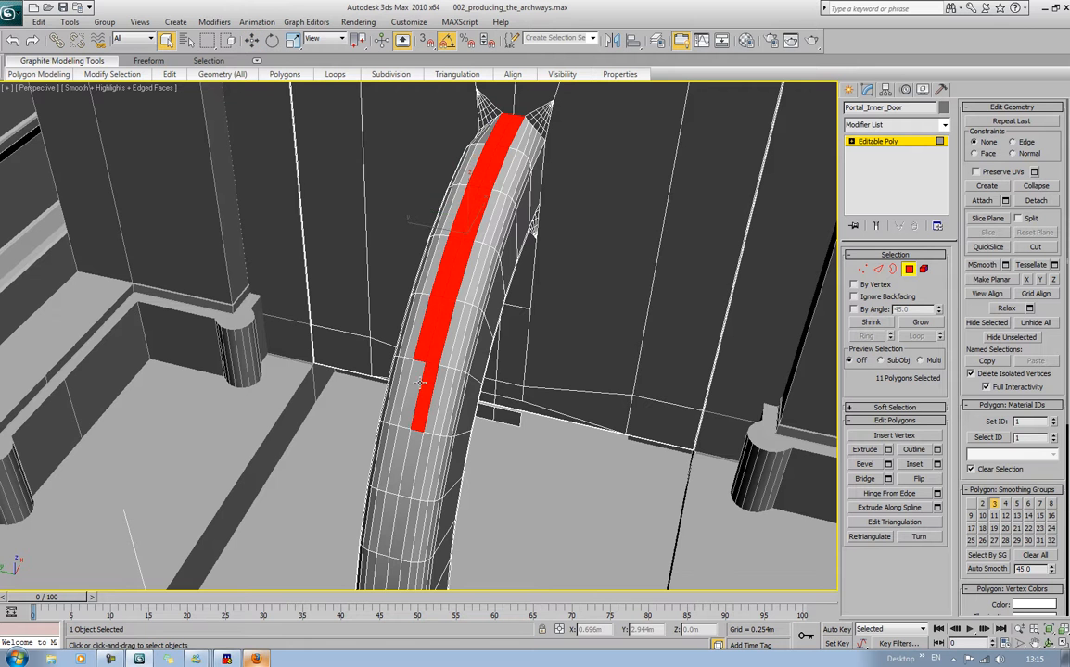
pyautogui.keyDown('ctrl'); pyautogui.click(417, 385); pyautogui.keyUp('ctrl')
# Add the middle two polygon columns on the arch's lower half to the selection, from the foot up to the selected rows
pyautogui.moveTo(444, 457); pyautogui.dragTo(515, 273, button='middle')
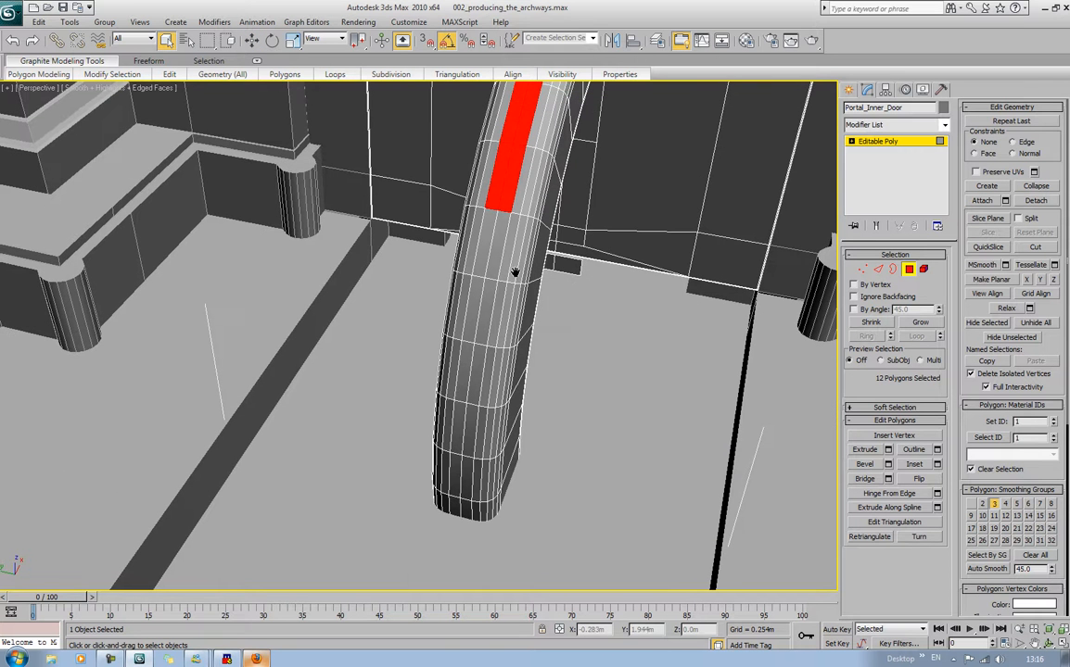
pyautogui.keyDown('ctrl'); pyautogui.click(451, 506); pyautogui.keyUp('ctrl')
pyautogui.keyDown('ctrl'); pyautogui.click(464, 506); pyautogui.keyUp('ctrl')
pyautogui.keyDown('ctrl'); pyautogui.click(455, 473); pyautogui.keyUp('ctrl')
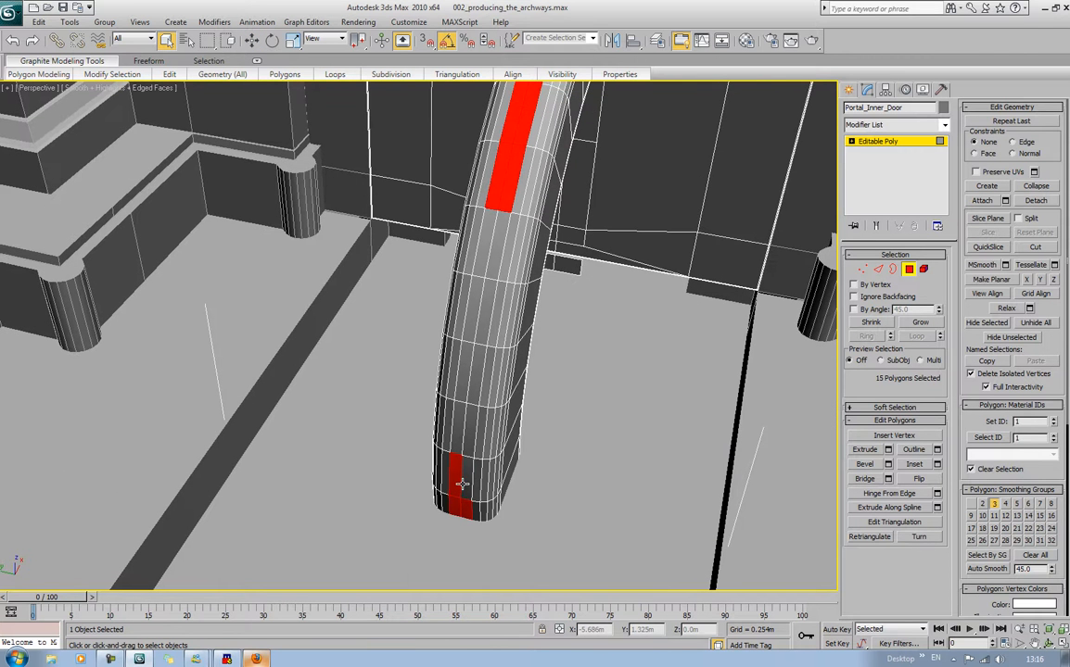
pyautogui.keyDown('ctrl'); pyautogui.click(468, 472); pyautogui.keyUp('ctrl')
pyautogui.keyDown('ctrl'); pyautogui.click(463, 429); pyautogui.keyUp('ctrl')
pyautogui.keyDown('ctrl'); pyautogui.click(468, 391); pyautogui.keyUp('ctrl')
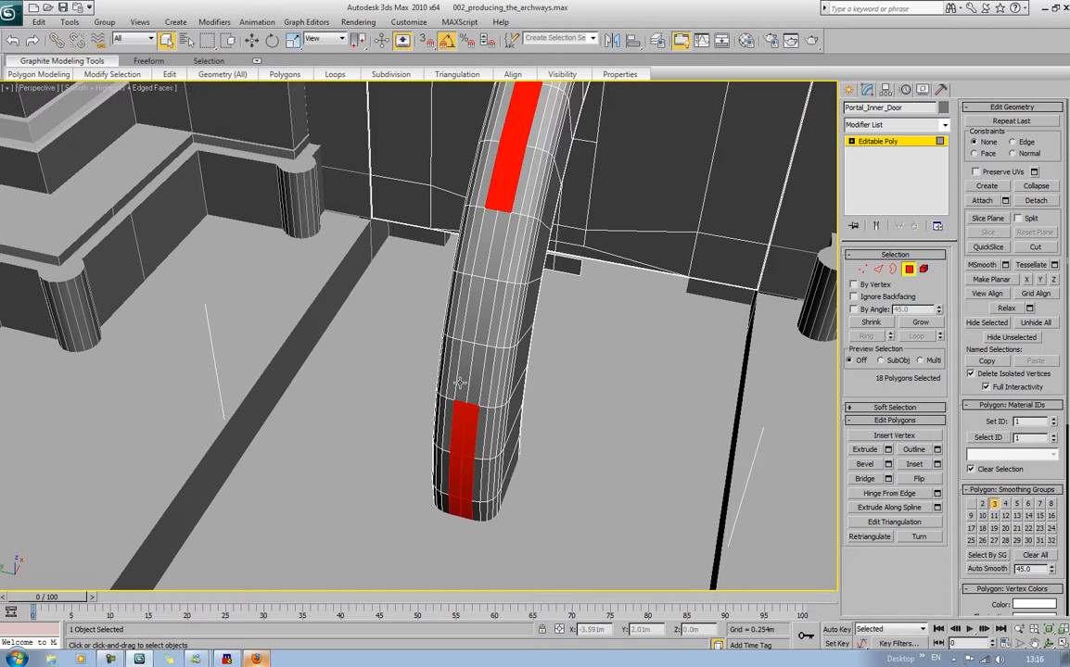
pyautogui.keyDown('ctrl'); pyautogui.click(472, 367); pyautogui.keyUp('ctrl')
pyautogui.keyDown('ctrl'); pyautogui.click(477, 345); pyautogui.keyUp('ctrl')
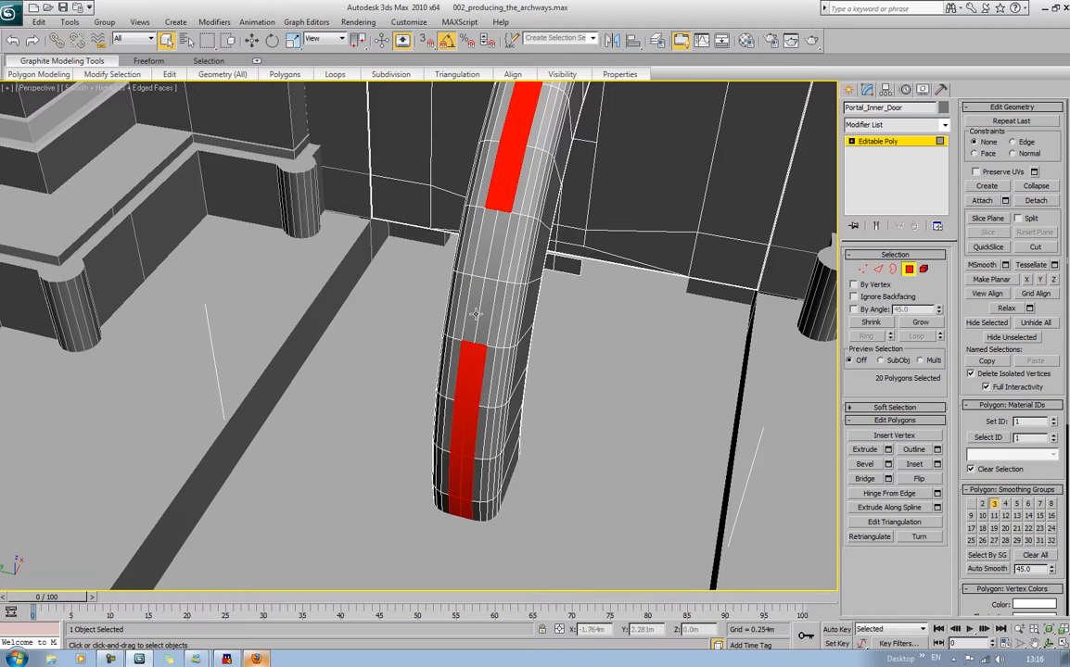
pyautogui.keyDown('ctrl'); pyautogui.click(482, 324); pyautogui.keyUp('ctrl')
pyautogui.keyDown('ctrl'); pyautogui.click(489, 289); pyautogui.keyUp('ctrl')
pyautogui.keyDown('ctrl'); pyautogui.click(494, 259); pyautogui.keyUp('ctrl')
pyautogui.keyDown('ctrl'); pyautogui.click(502, 227); pyautogui.keyUp('ctrl')
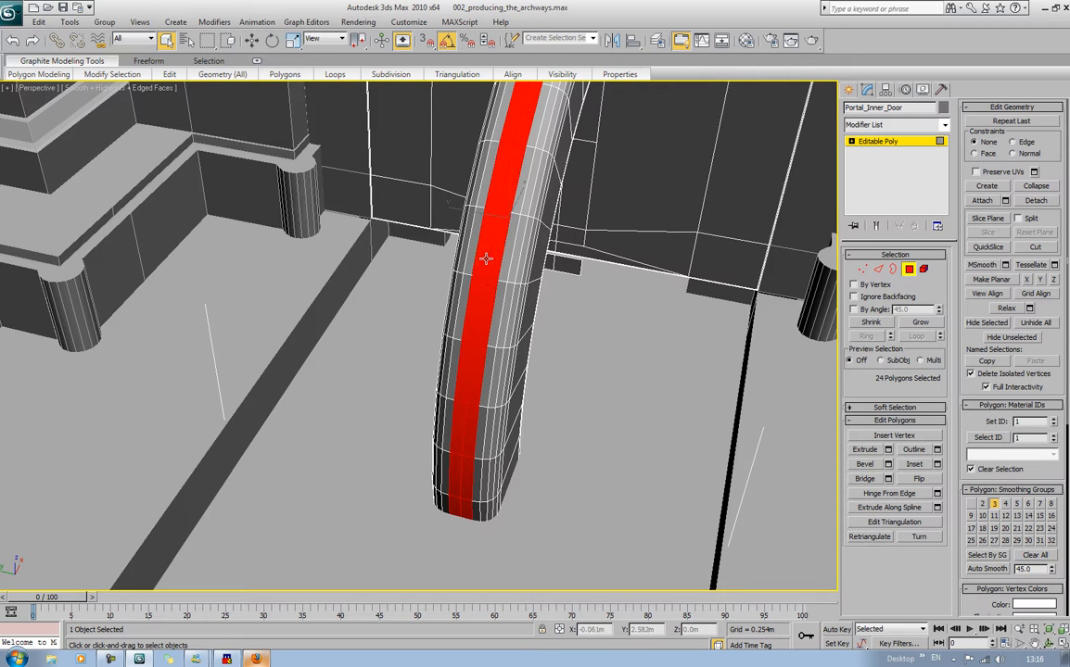
# Extrude the selected polygon strip on the arch's outer face inward by -0.122 m along Local Normal to form a groove
pyautogui.click(888, 451)
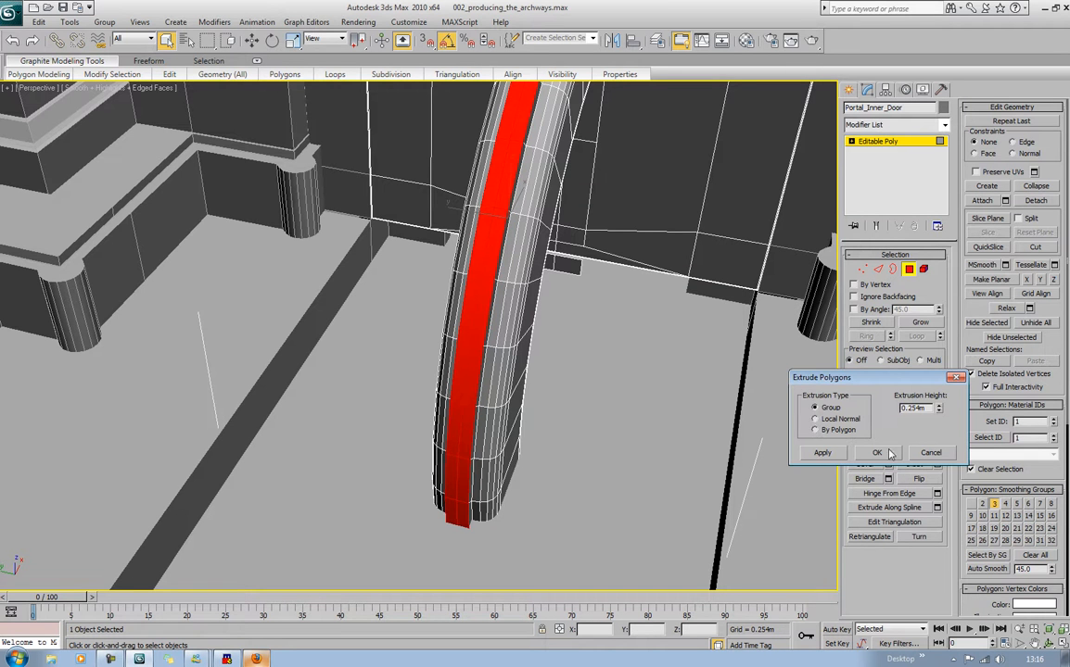
pyautogui.click(815, 419)
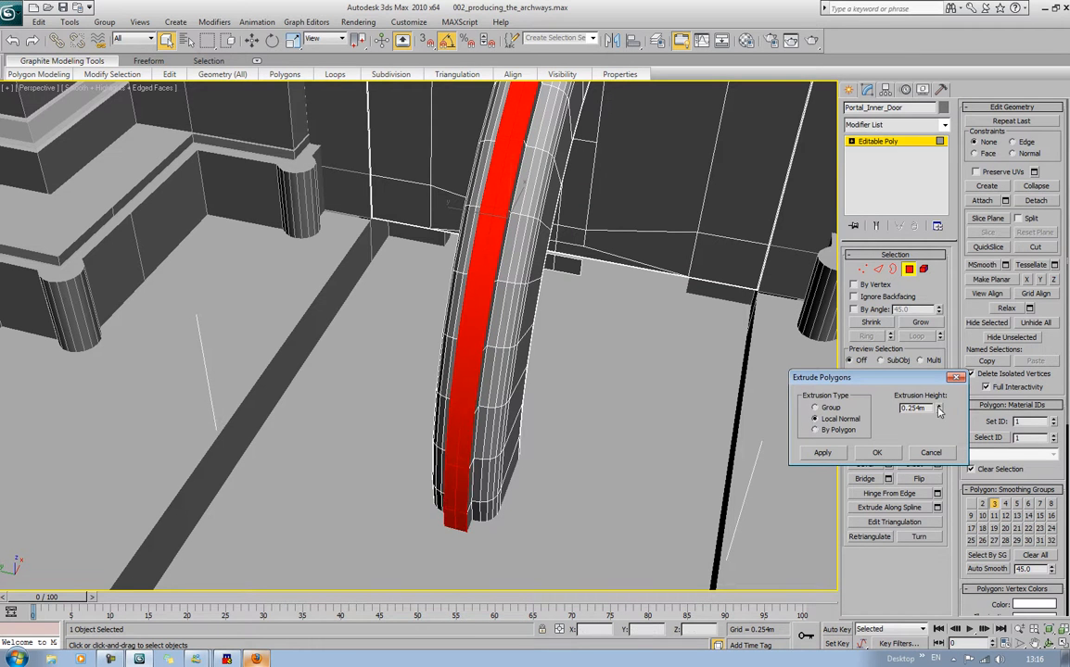
pyautogui.moveTo(939, 410); pyautogui.dragTo(967, 502)
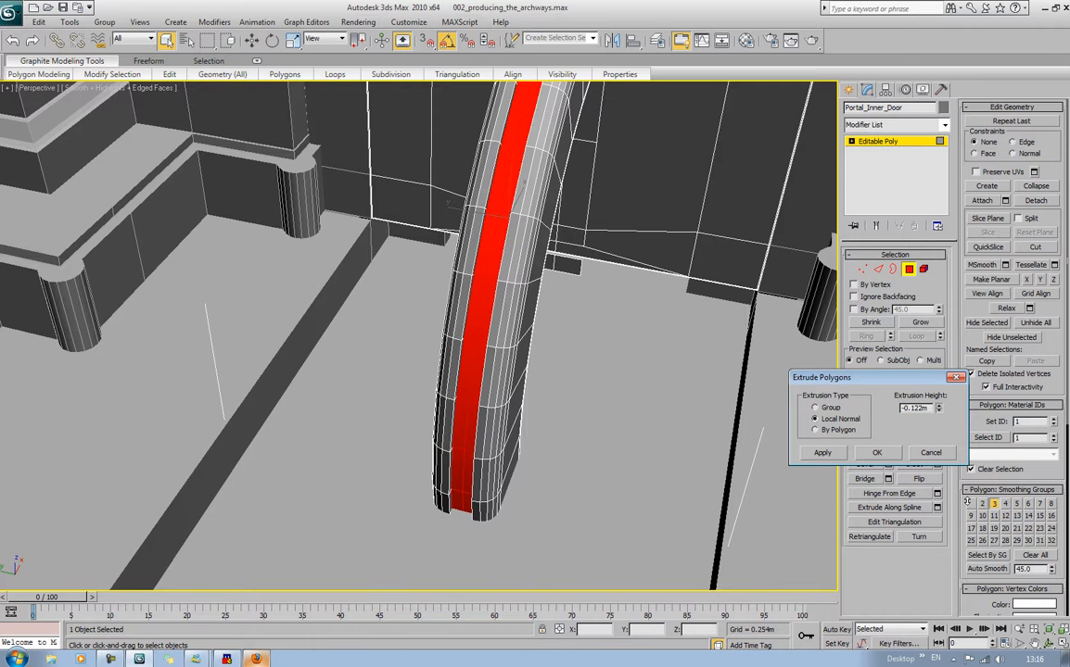
pyautogui.click(877, 453)
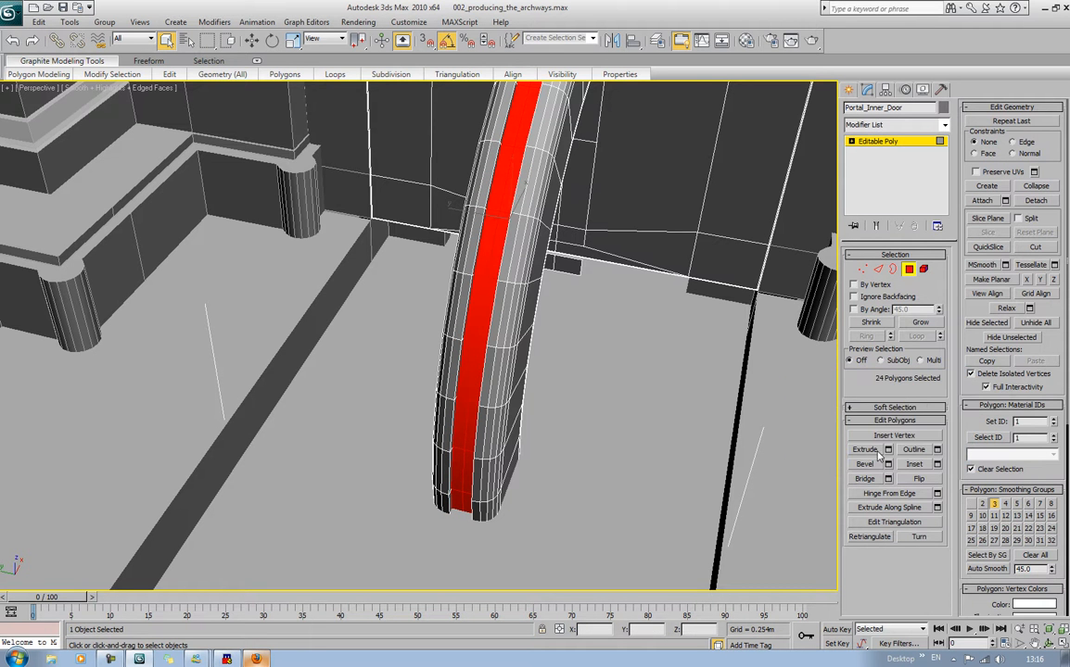
pyautogui.click(909, 270)
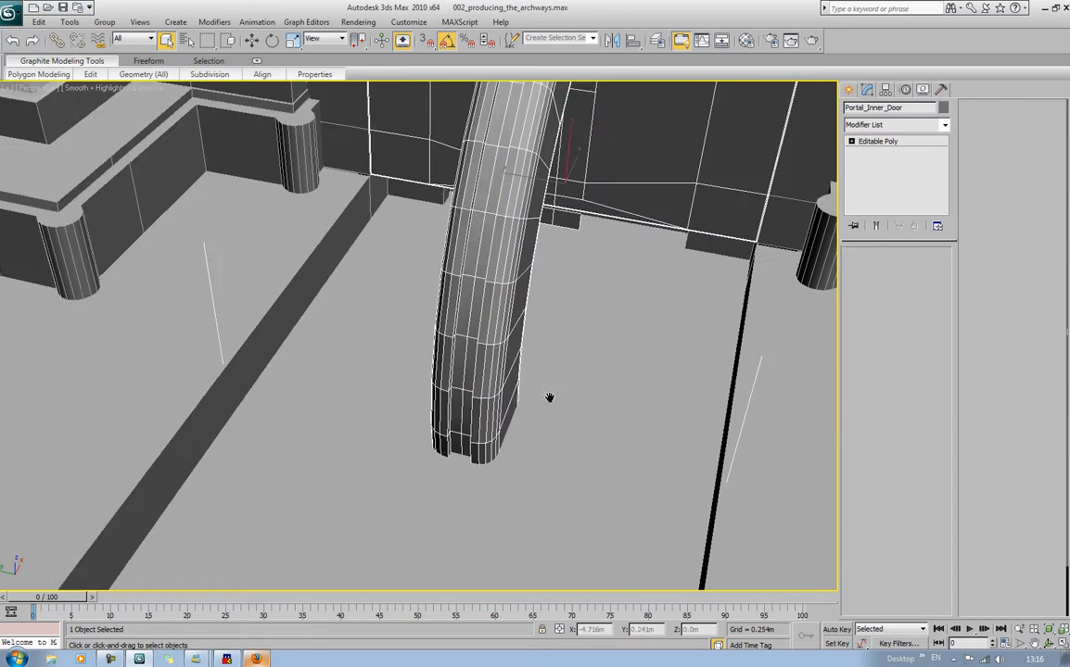
# Examine the grooved arch within the whole portal scene
pyautogui.scroll(-5, 552, 400)
pyautogui.moveTo(552, 401)
pyautogui.mouseDown(button='middle')
pyautogui.moveTo(551, 431)
pyautogui.moveTo(552, 417)
pyautogui.mouseUp(button='middle')
pyautogui.moveTo(519, 330); pyautogui.dragTo(540, 388, button='middle')
pyautogui.scroll(-6, 540, 387)
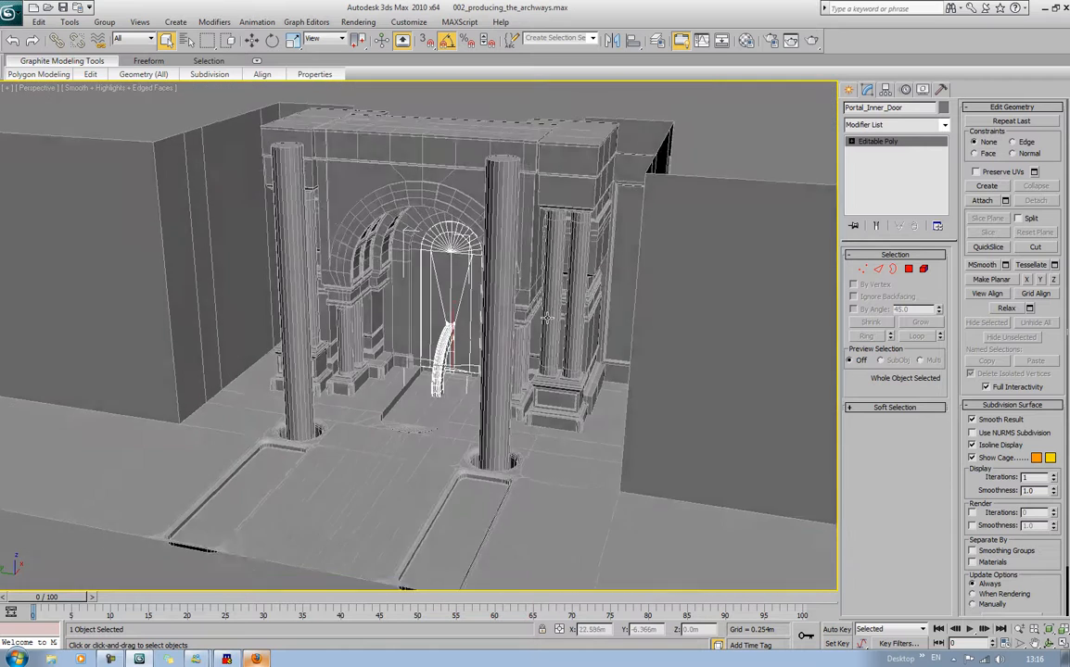
pyautogui.press('e')
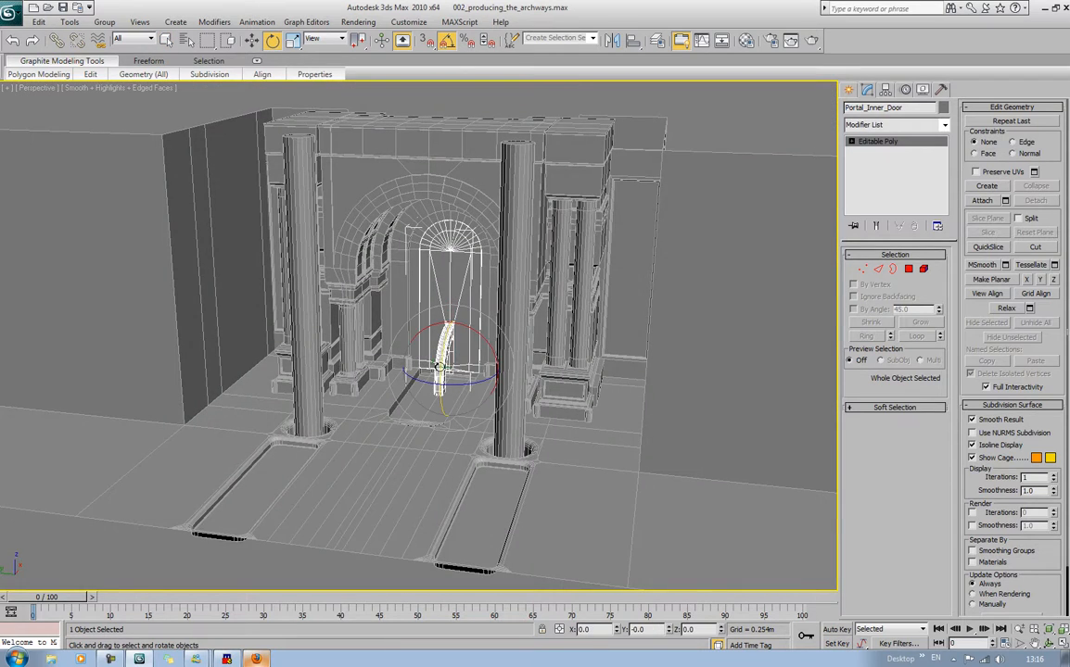
pyautogui.scroll(6, 439, 367)
pyautogui.moveTo(481, 386)
pyautogui.mouseDown()
pyautogui.moveTo(439, 383)
pyautogui.moveTo(441, 369)
pyautogui.moveTo(489, 387)
pyautogui.moveTo(485, 418)
pyautogui.moveTo(498, 417)
pyautogui.moveTo(495, 394)
pyautogui.moveTo(501, 458)
pyautogui.moveTo(500, 393)
pyautogui.moveTo(500, 468)
pyautogui.moveTo(501, 392)
pyautogui.mouseUp()
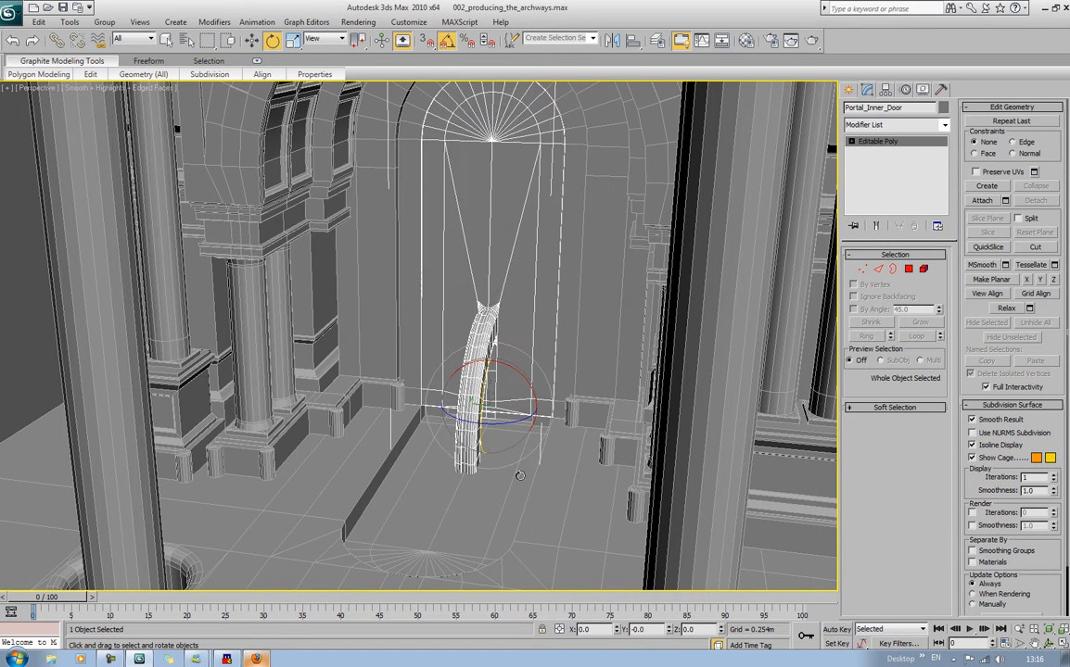
# Select the ring of polygons around the arch's leg, one row above its foot, by converting an edge ring to polygons
pyautogui.moveTo(527, 526); pyautogui.dragTo(447, 331, button='middle')
pyautogui.scroll(3, 535, 477)
pyautogui.scroll(3, 535, 432)
pyautogui.scroll(3, 422, 366)
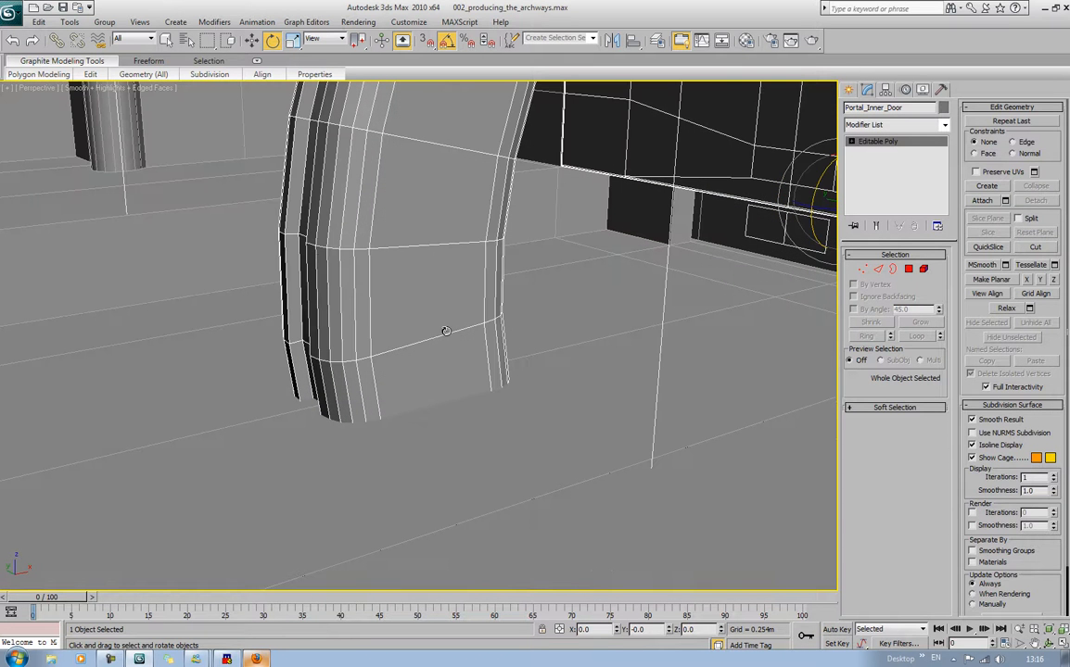
pyautogui.click(878, 269)
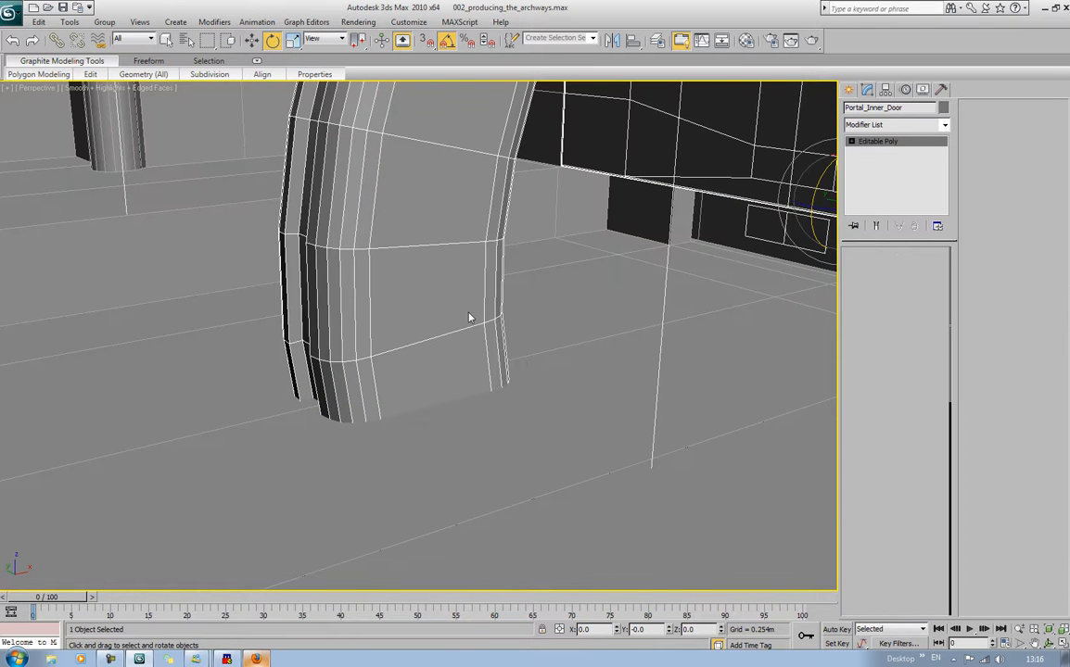
pyautogui.click(371, 313)
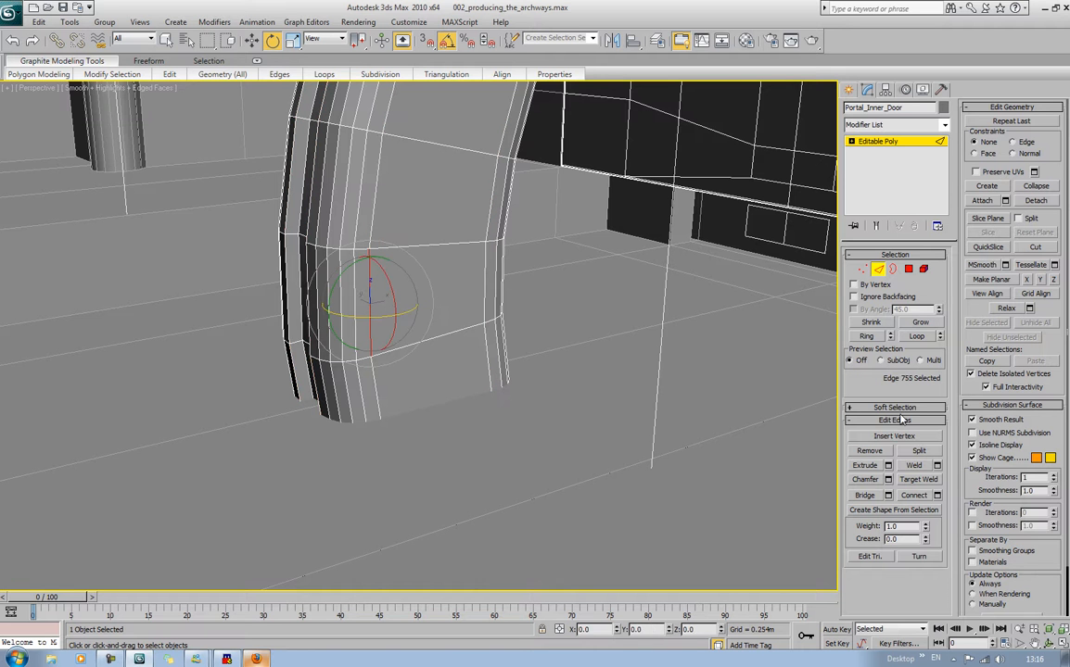
pyautogui.click(865, 336)
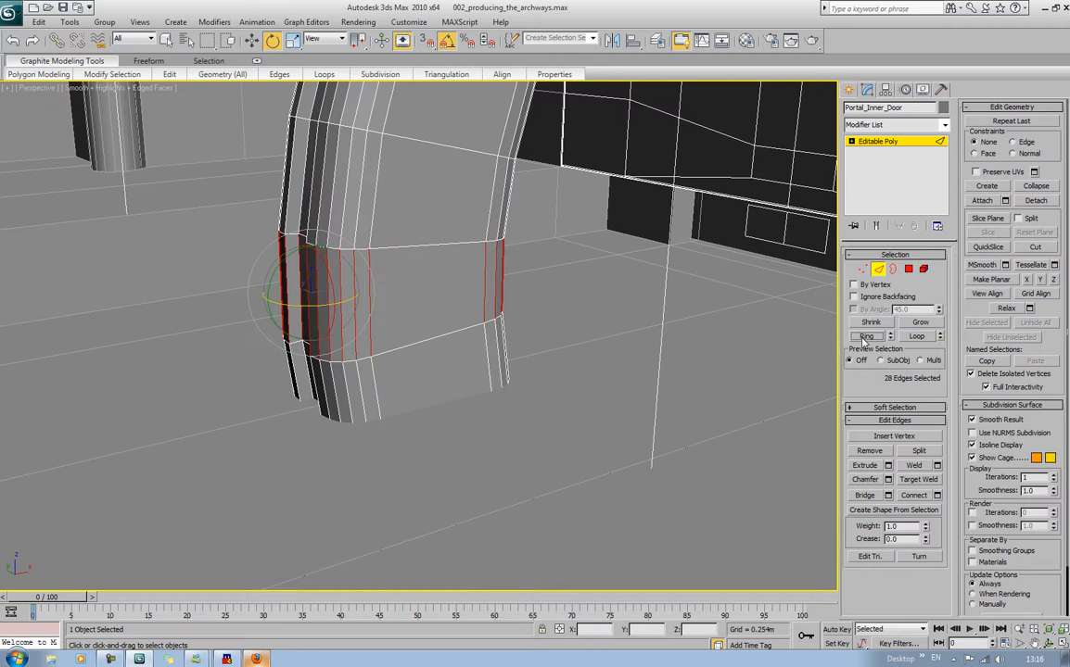
pyautogui.keyDown('ctrl'); pyautogui.click(908, 269); pyautogui.keyUp('ctrl')
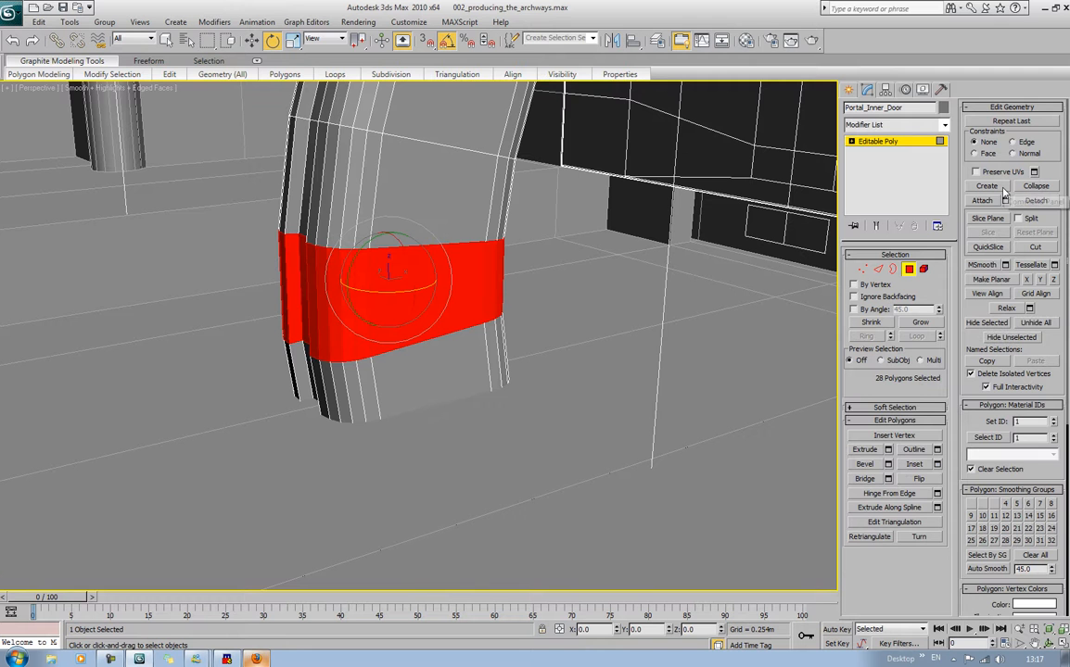
# Try to detach the selected polygon ring as a separate object named Object03 without cloning and move it
pyautogui.click(1037, 201)
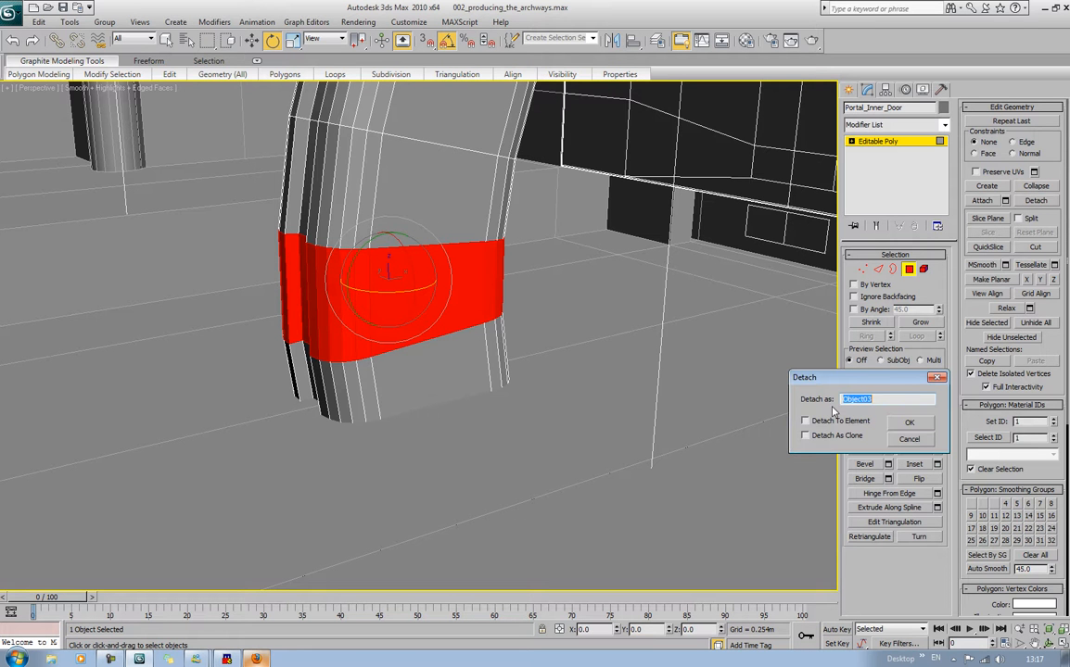
pyautogui.click(901, 425)
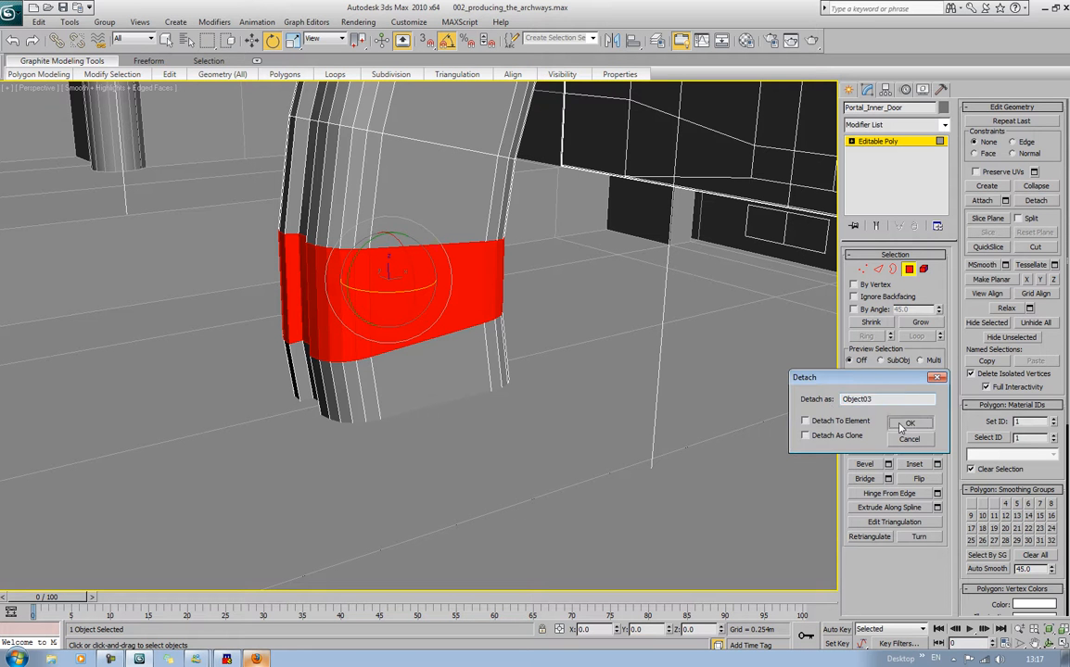
pyautogui.click(912, 271)
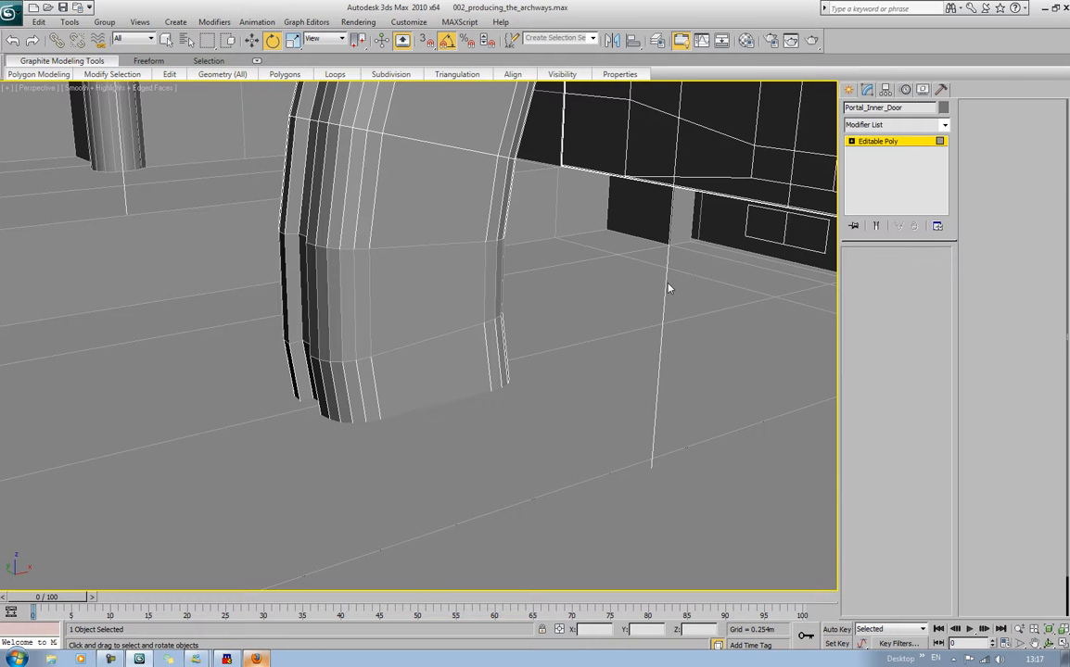
pyautogui.click(478, 282)
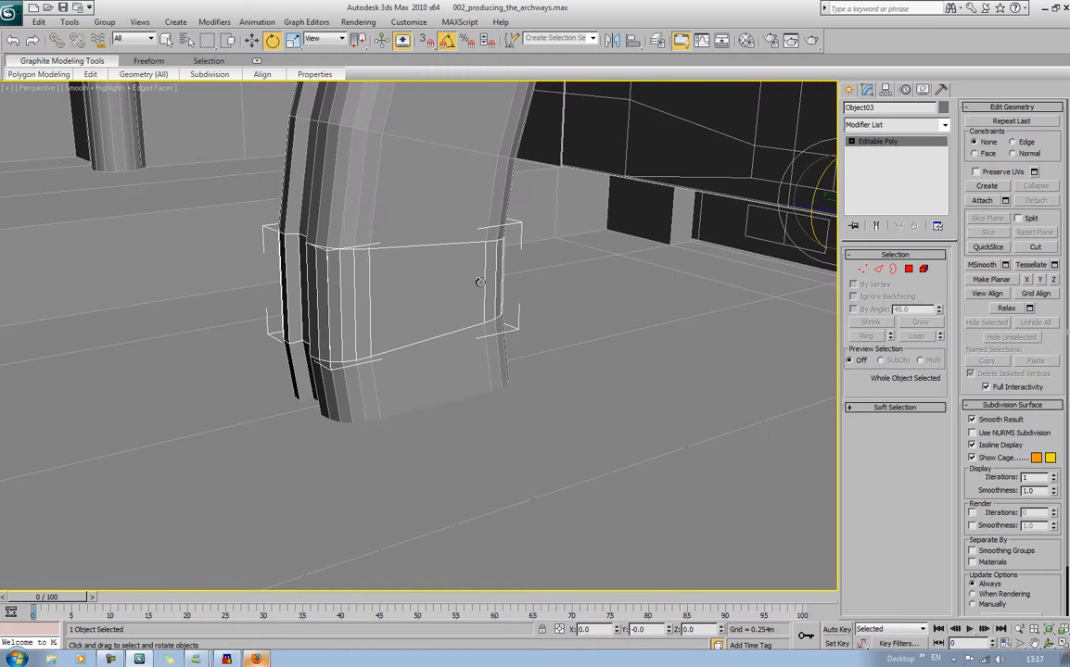
pyautogui.press('w')
pyautogui.moveTo(439, 287); pyautogui.dragTo(433, 309)
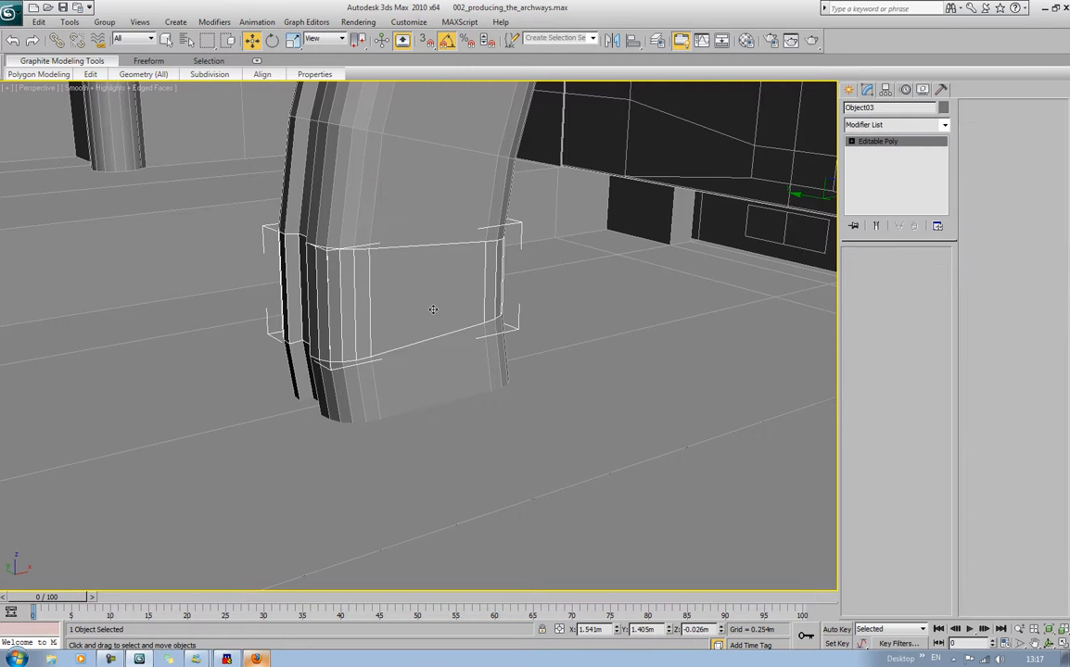
pyautogui.click(432, 309)
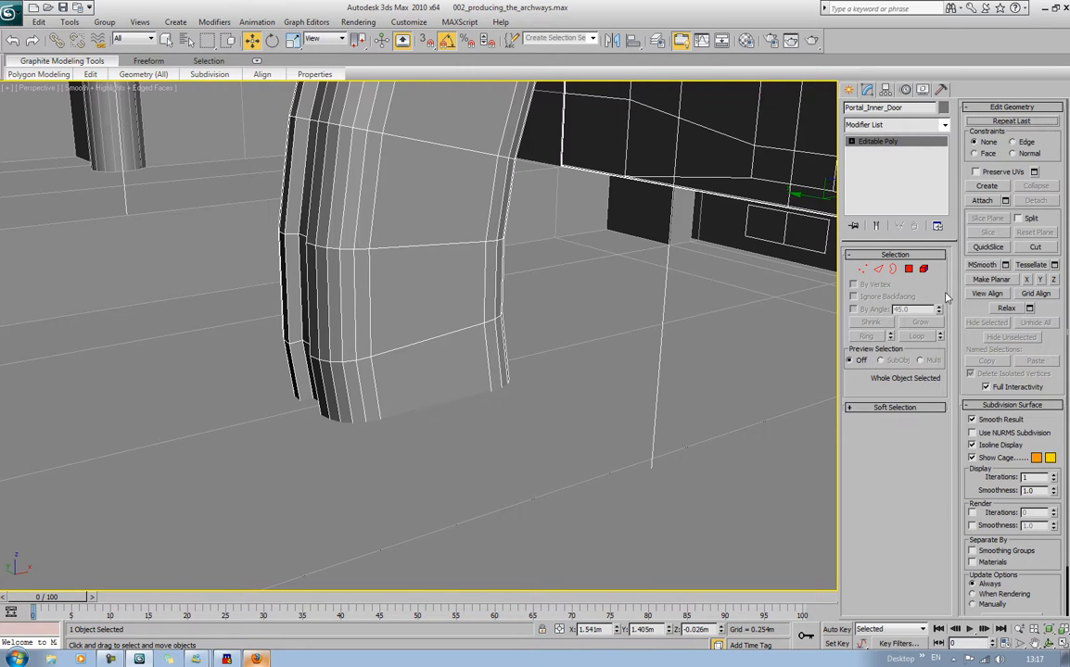
# Detach the ring of polygons above the arch's foot as a clone named Object03 and select the new object
pyautogui.click(910, 270)
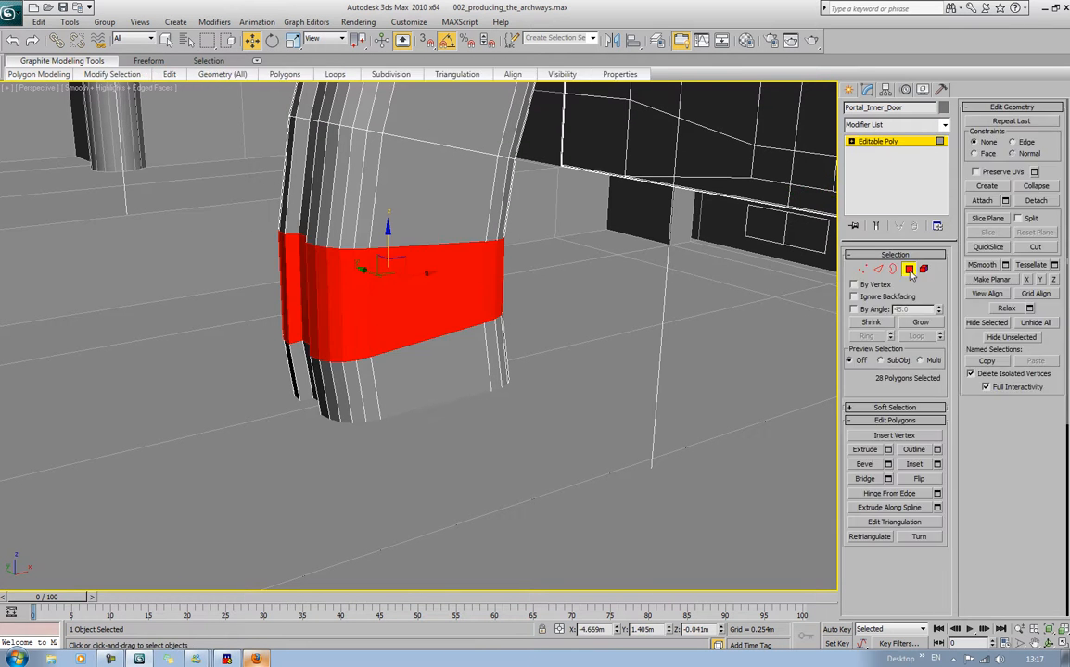
pyautogui.click(1035, 200)
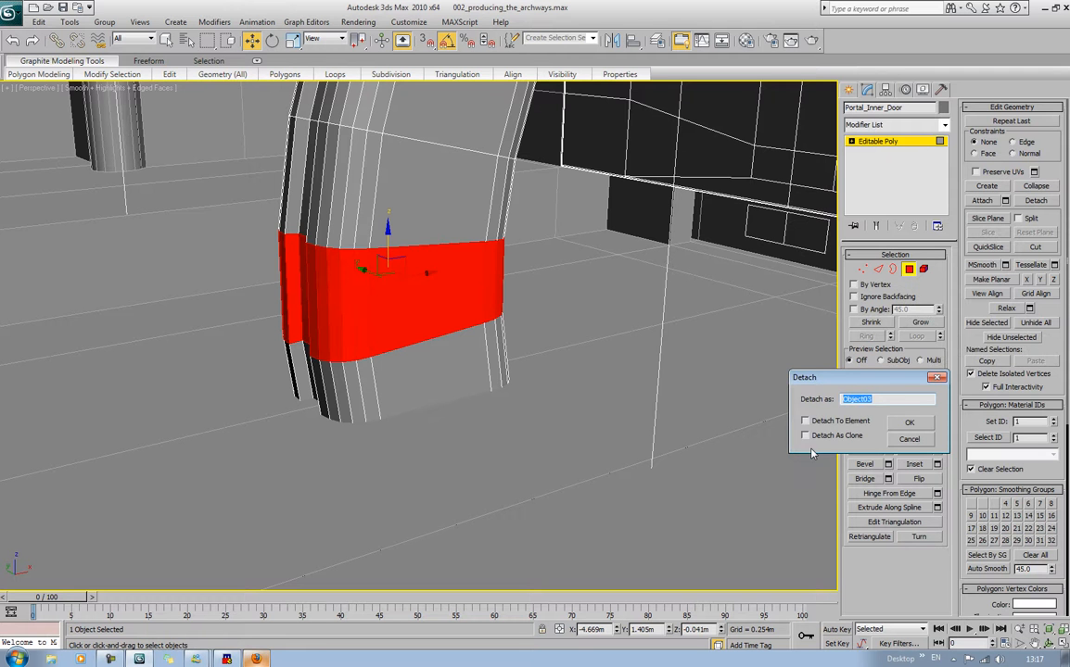
pyautogui.click(908, 422)
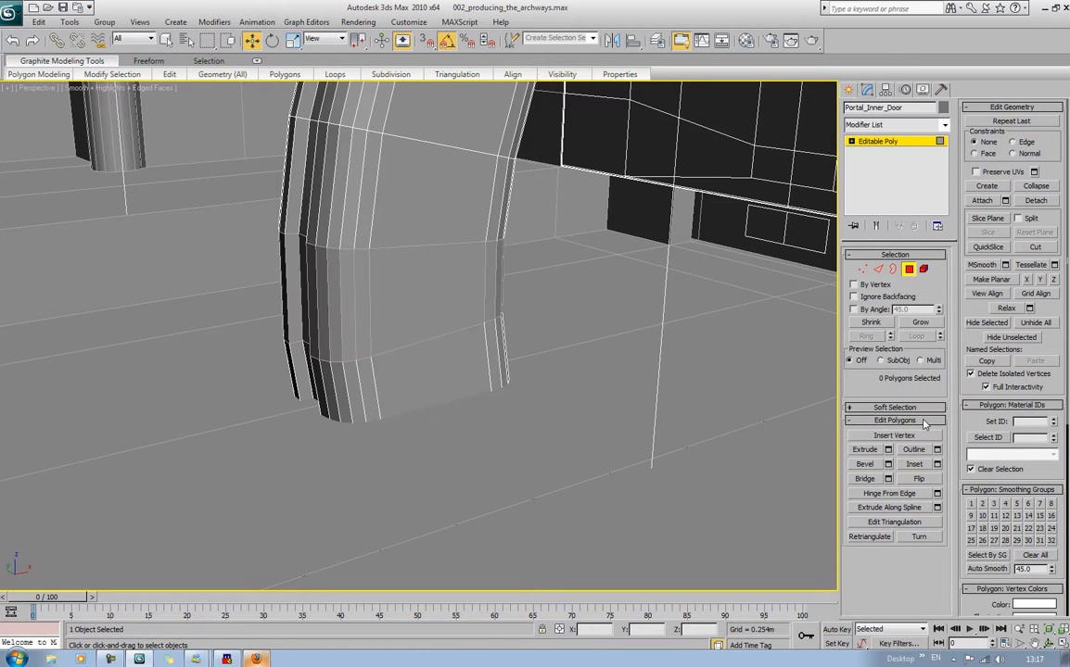
pyautogui.click(908, 269)
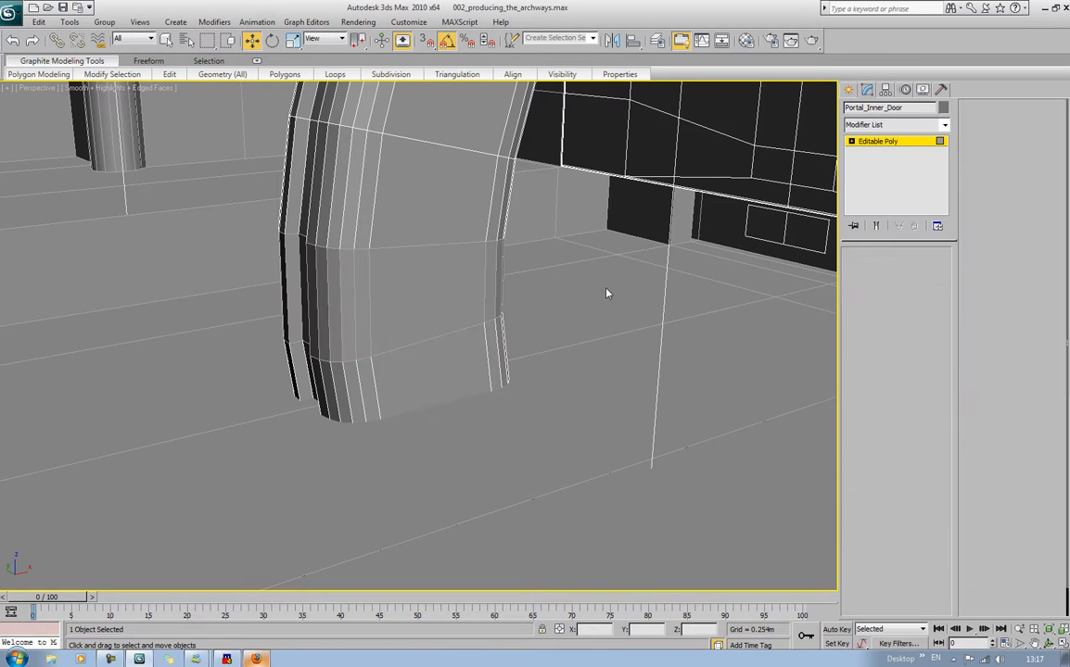
pyautogui.click(455, 290)
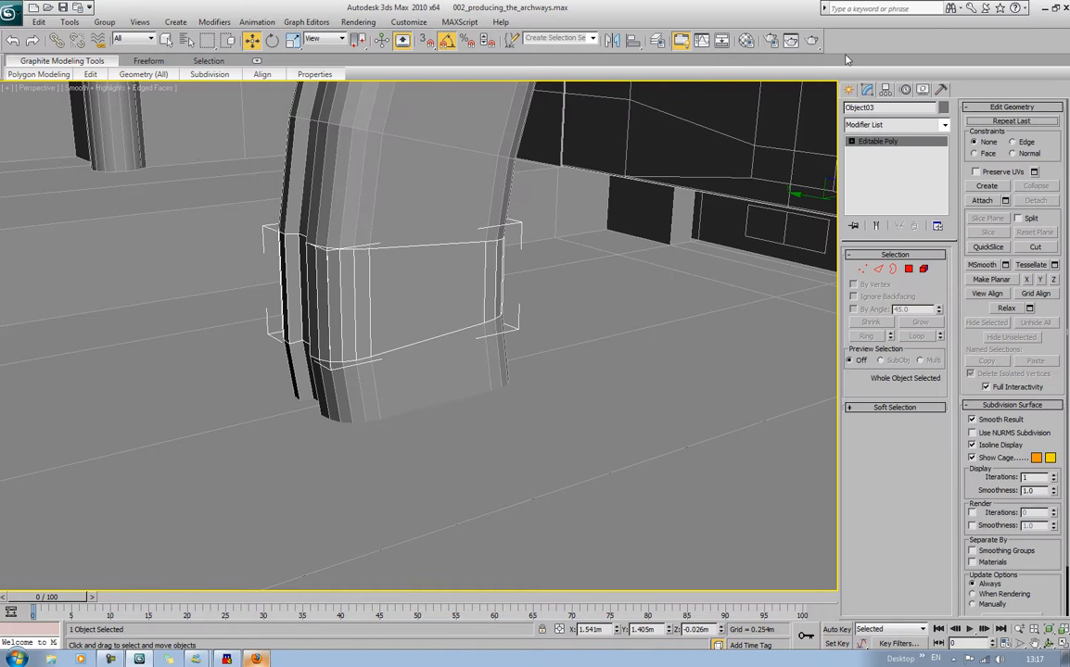
# Center the detached ring's pivot on the object
pyautogui.click(886, 89)
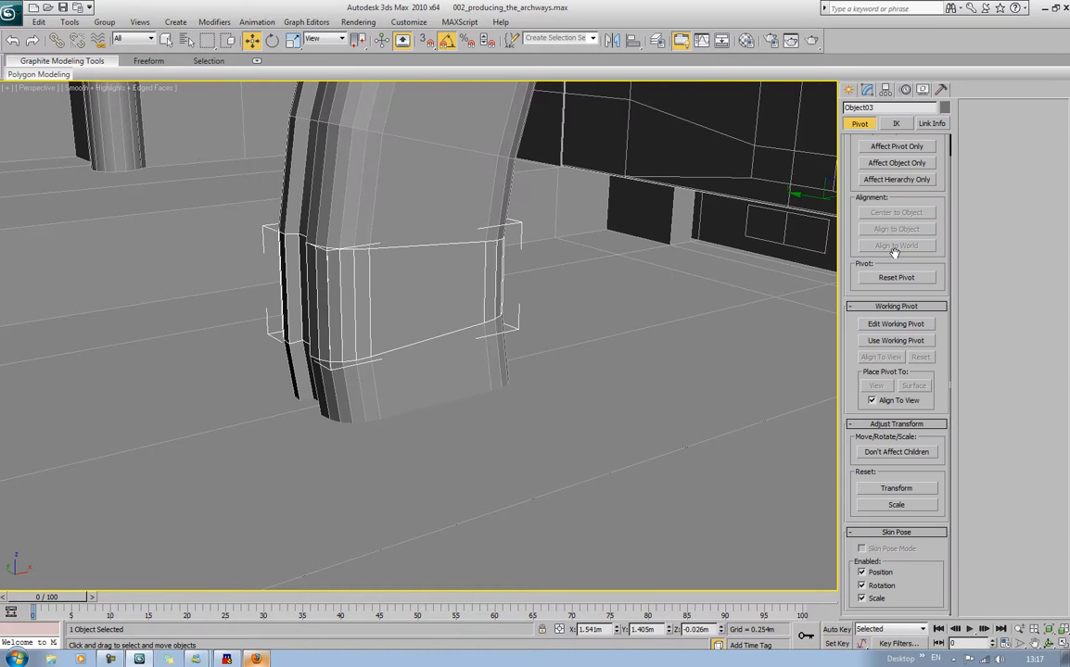
pyautogui.click(911, 150)
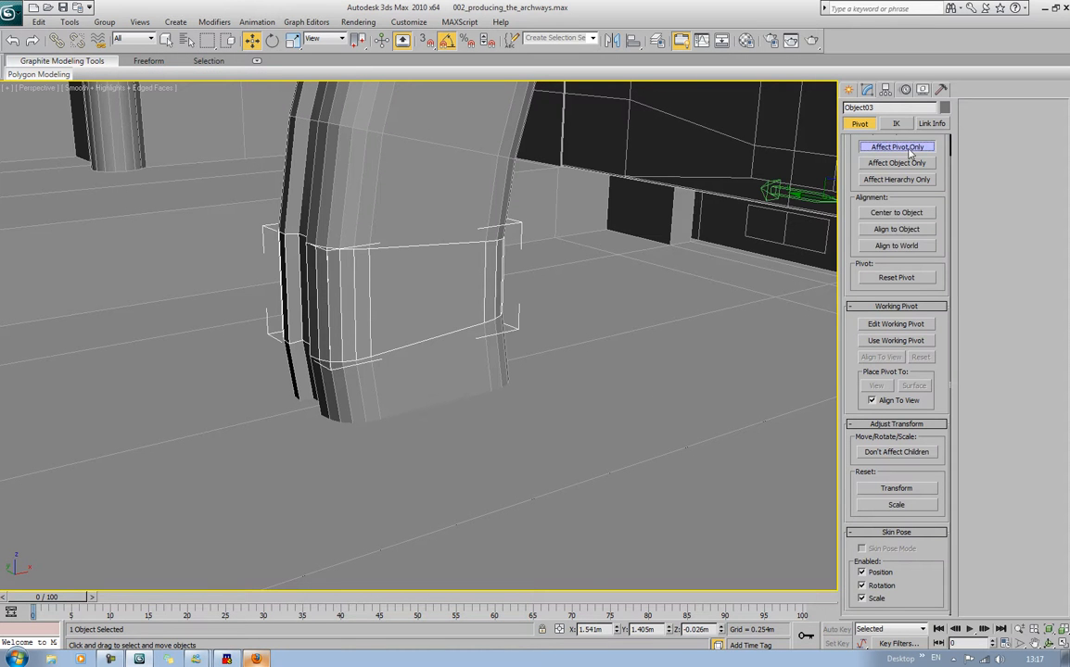
pyautogui.click(898, 214)
pyautogui.moveTo(405, 266); pyautogui.dragTo(409, 349)
pyautogui.hotkey('ctrl', 'z')
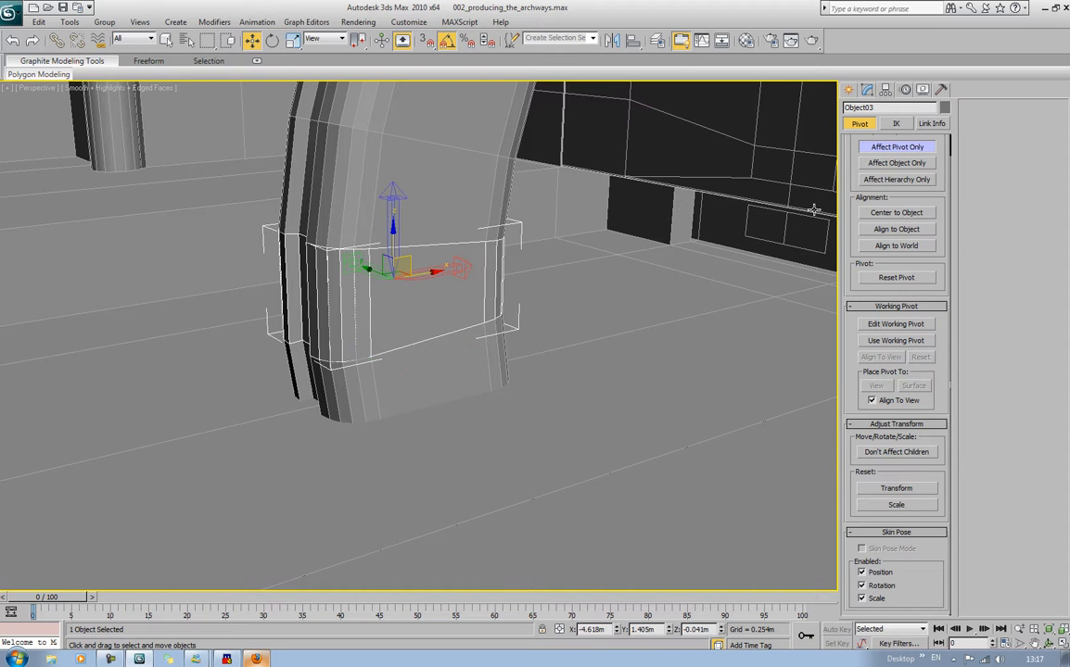
pyautogui.click(896, 146)
# Move the detached ring down about 1.116 m so that it surrounds the arch's foot
pyautogui.moveTo(411, 266); pyautogui.dragTo(371, 398)
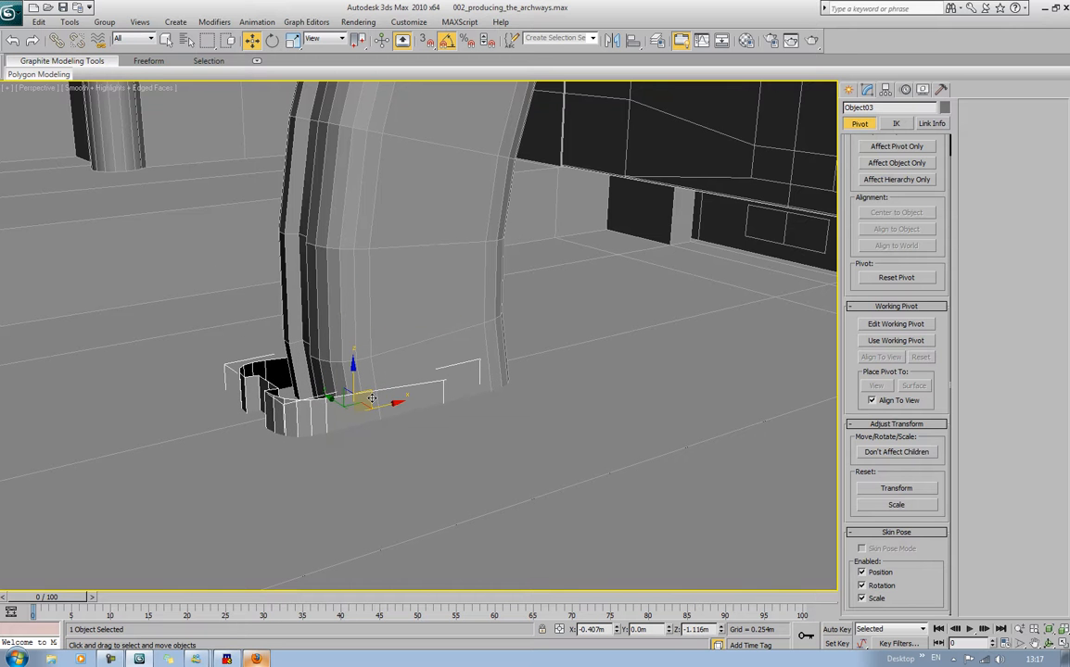
pyautogui.scroll(6, 372, 398)
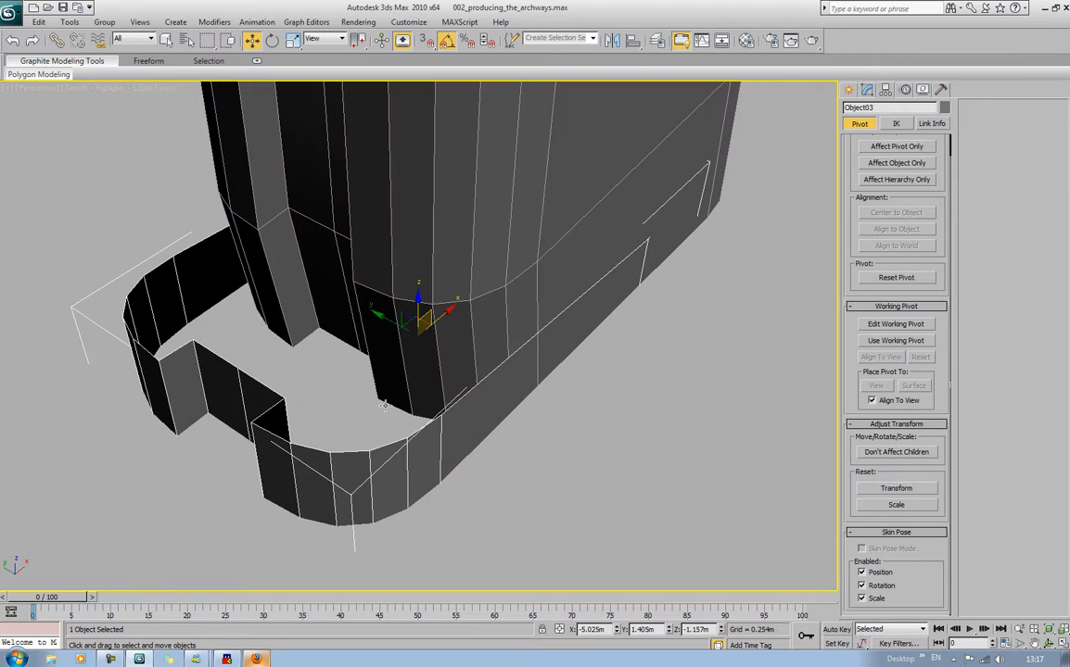
pyautogui.keyDown('alt'); pyautogui.moveTo(506, 345); pyautogui.dragTo(544, 363, button='middle'); pyautogui.keyUp('alt')
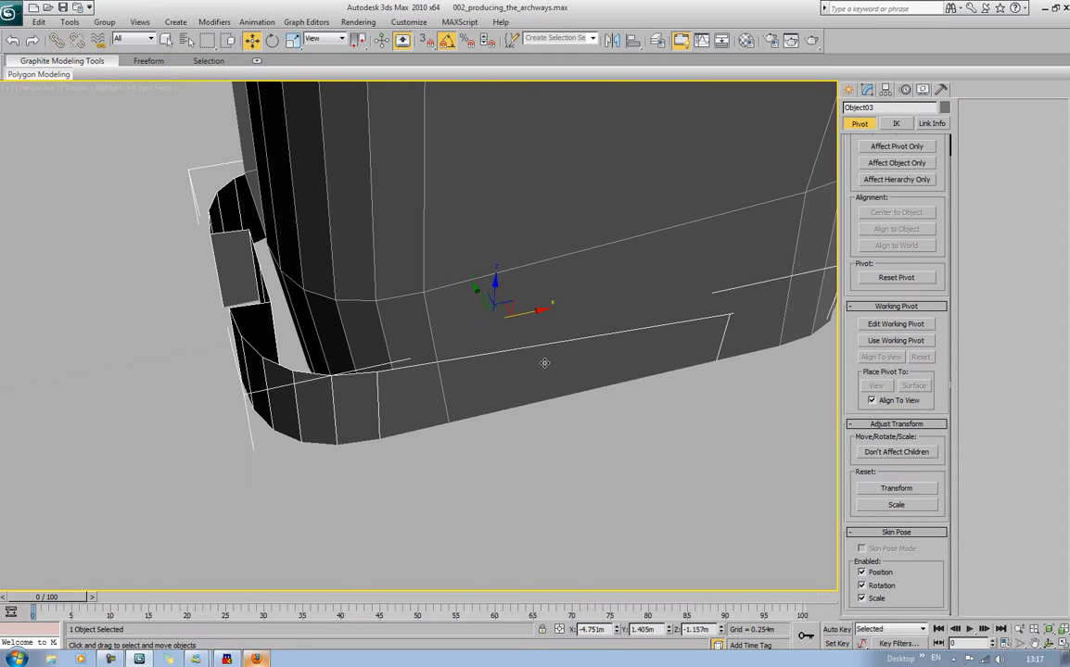
pyautogui.scroll(-5, 544, 368)
pyautogui.moveTo(532, 442)
pyautogui.keyDown('alt'); pyautogui.mouseDown(button='middle')
pyautogui.moveTo(497, 436)
pyautogui.moveTo(520, 445)
pyautogui.mouseUp(button='middle'); pyautogui.keyUp('alt')
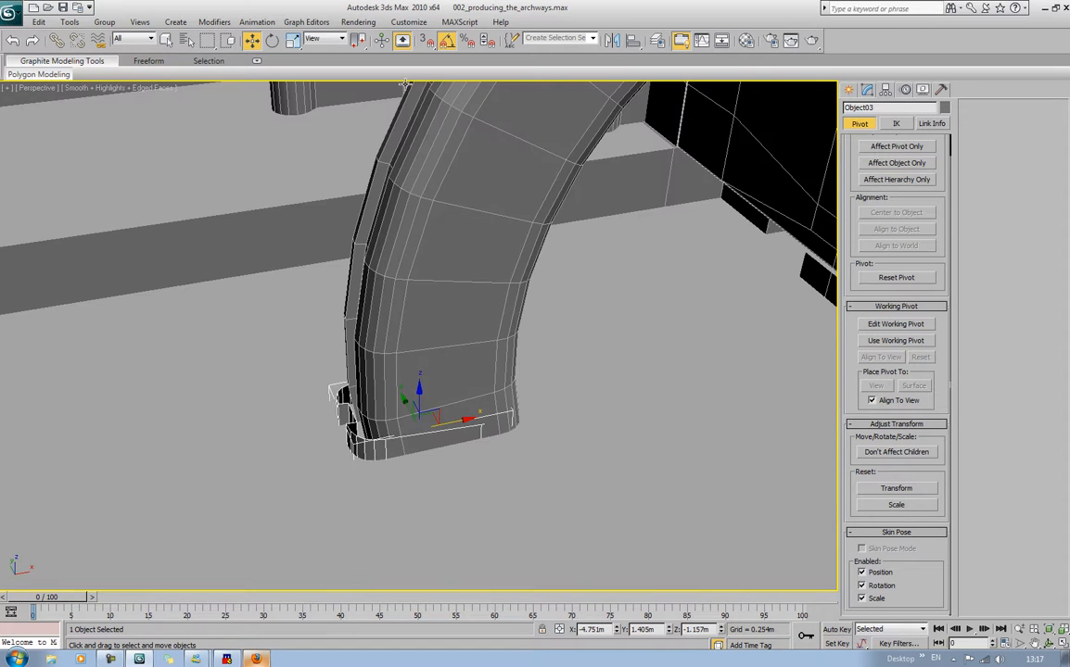
# Shift the detached ring about 0.132 m along X and scale it uniformly to about 125.6 percent so it encloses the arch's foot
pyautogui.press('r')
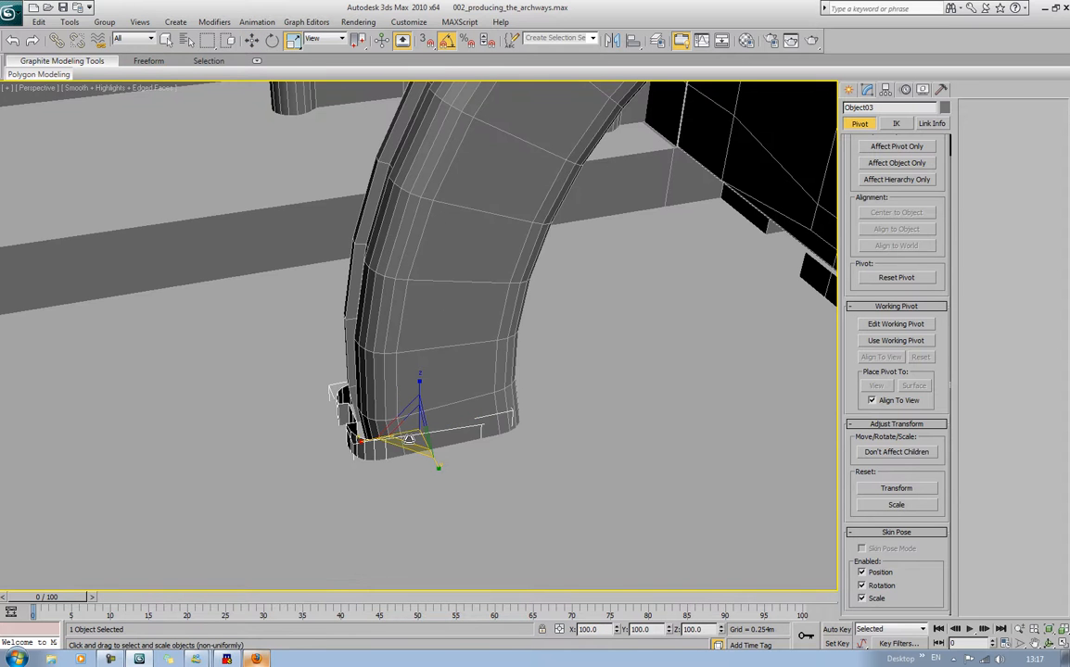
pyautogui.moveTo(410, 436); pyautogui.dragTo(463, 423)
pyautogui.press('w')
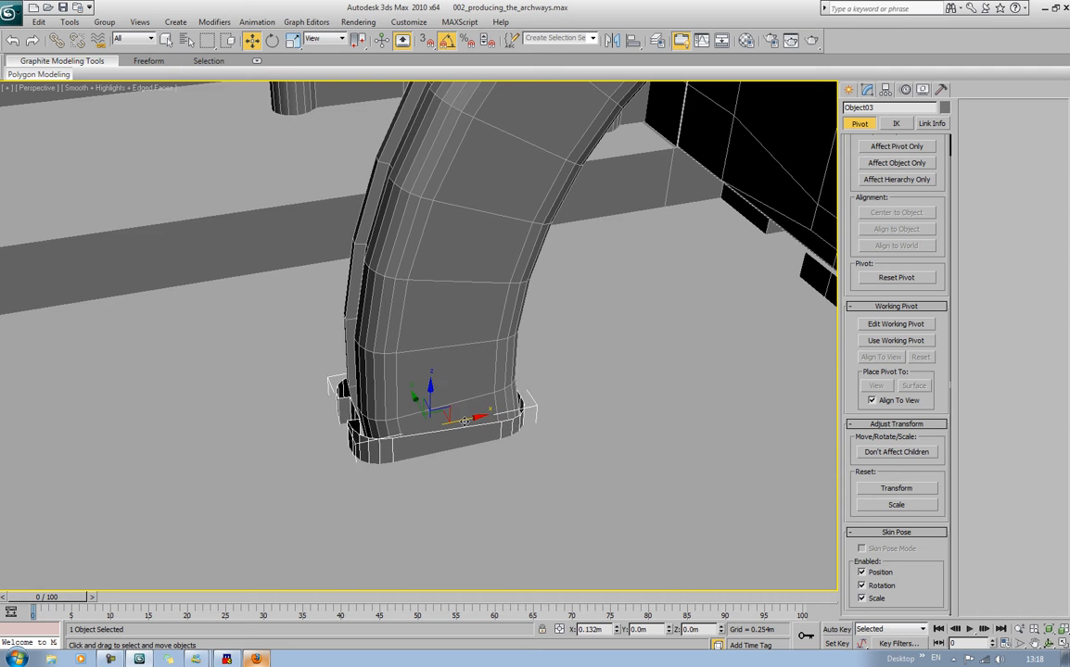
pyautogui.click(292, 41)
pyautogui.moveTo(414, 429); pyautogui.dragTo(422, 412)
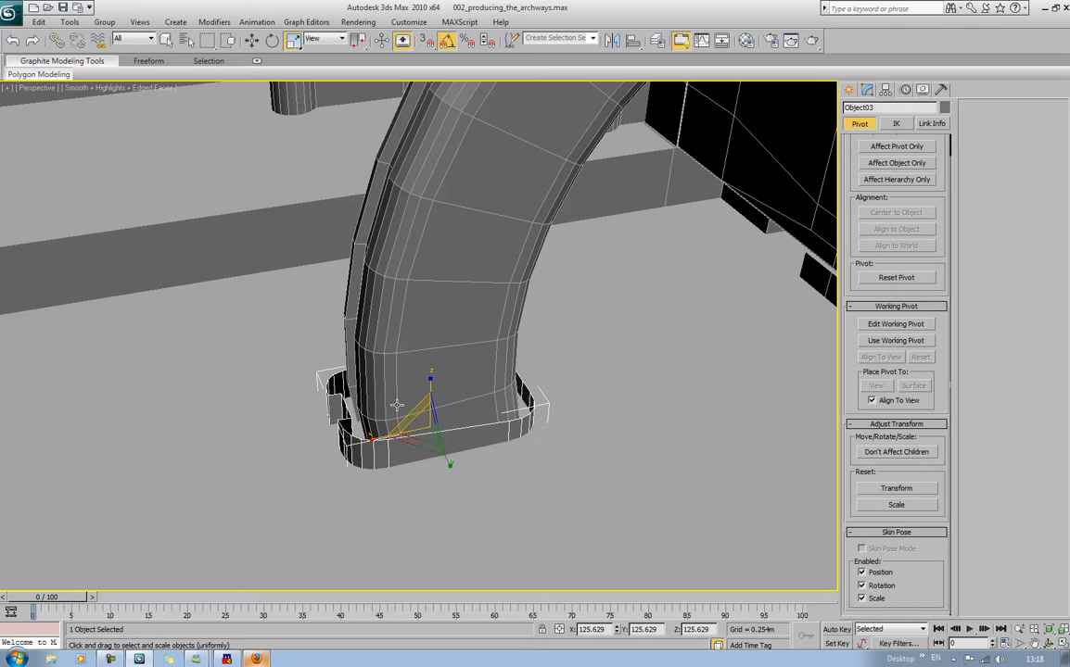
pyautogui.keyDown('alt'); pyautogui.moveTo(255, 405); pyautogui.dragTo(275, 376, button='middle'); pyautogui.keyUp('alt')
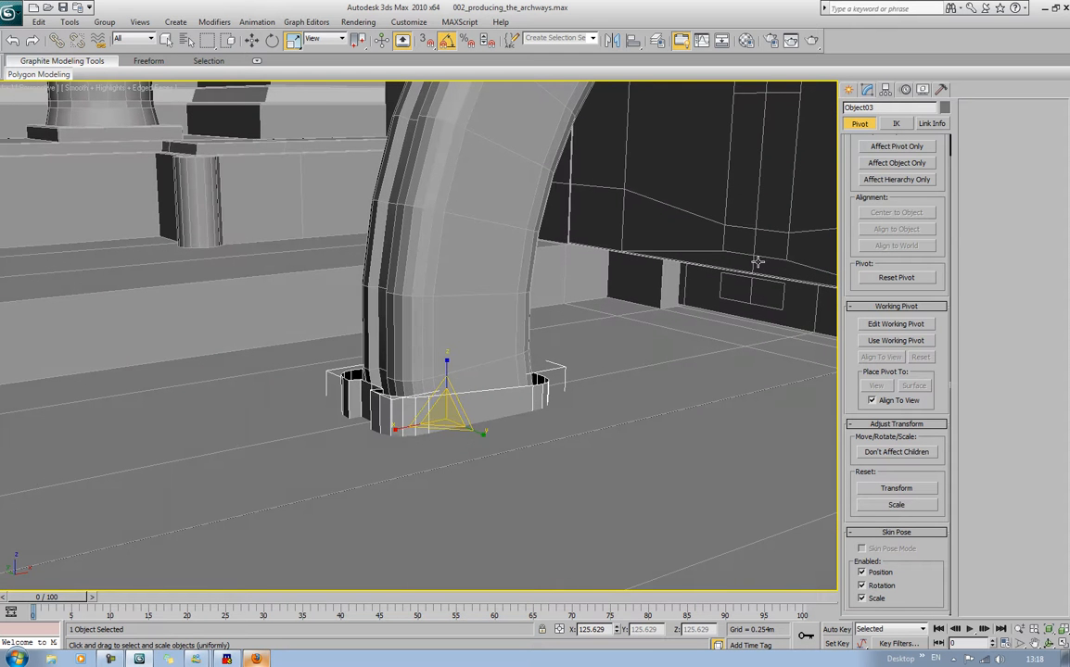
pyautogui.click(867, 89)
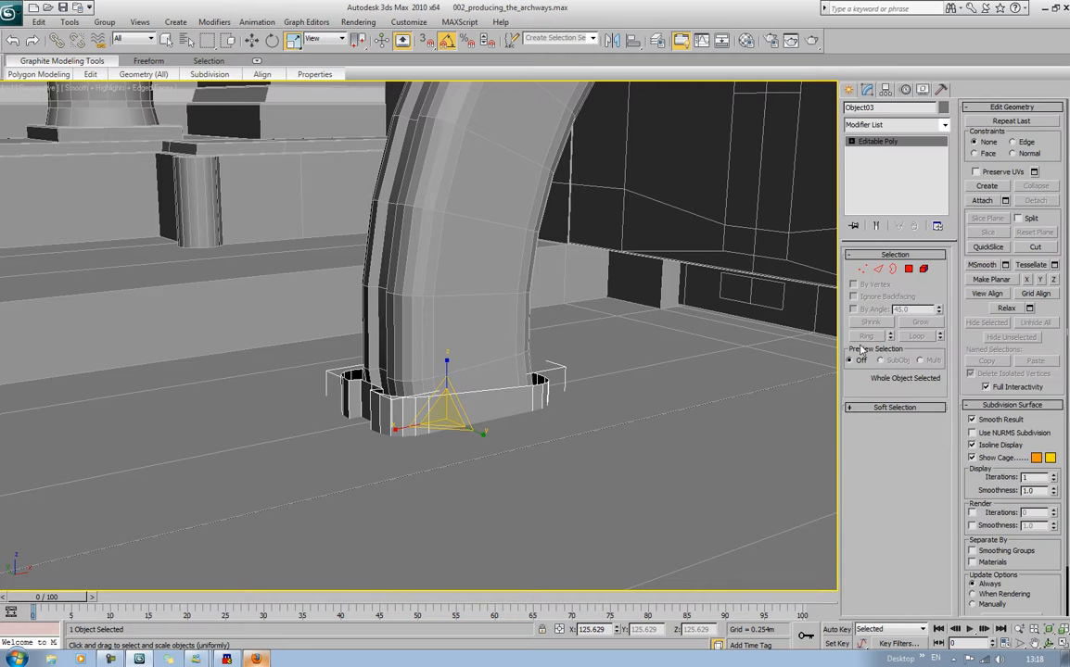
# Flip the normals of the whole collar element around the foot of the arch
pyautogui.click(892, 269)
pyautogui.click(472, 390)
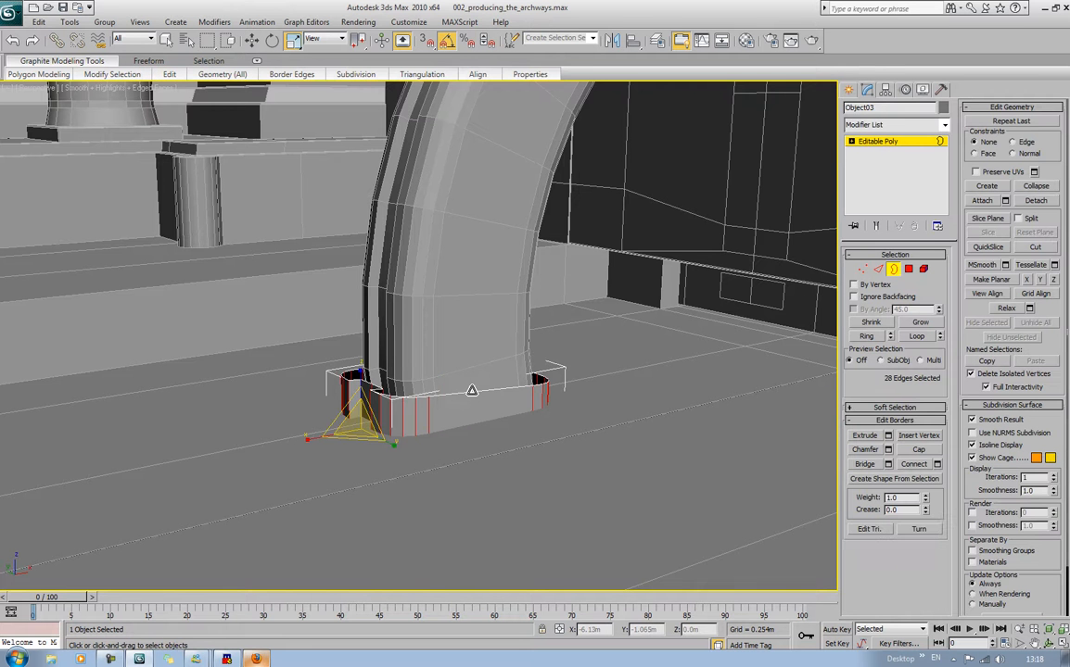
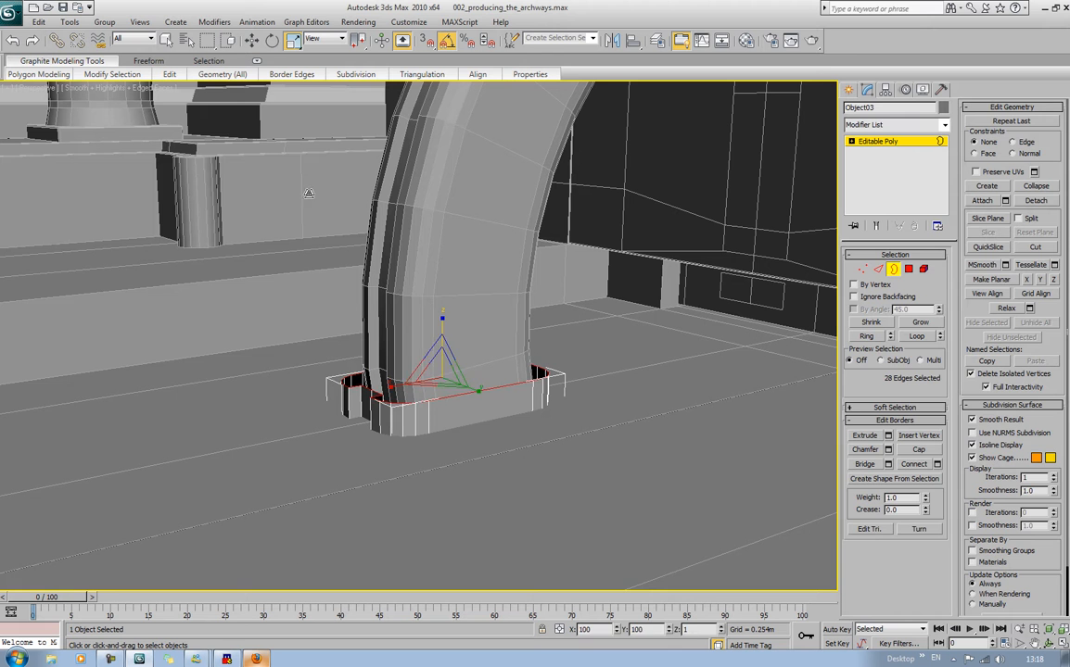
pyautogui.keyDown('ctrl'); pyautogui.click(923, 270); pyautogui.keyUp('ctrl')
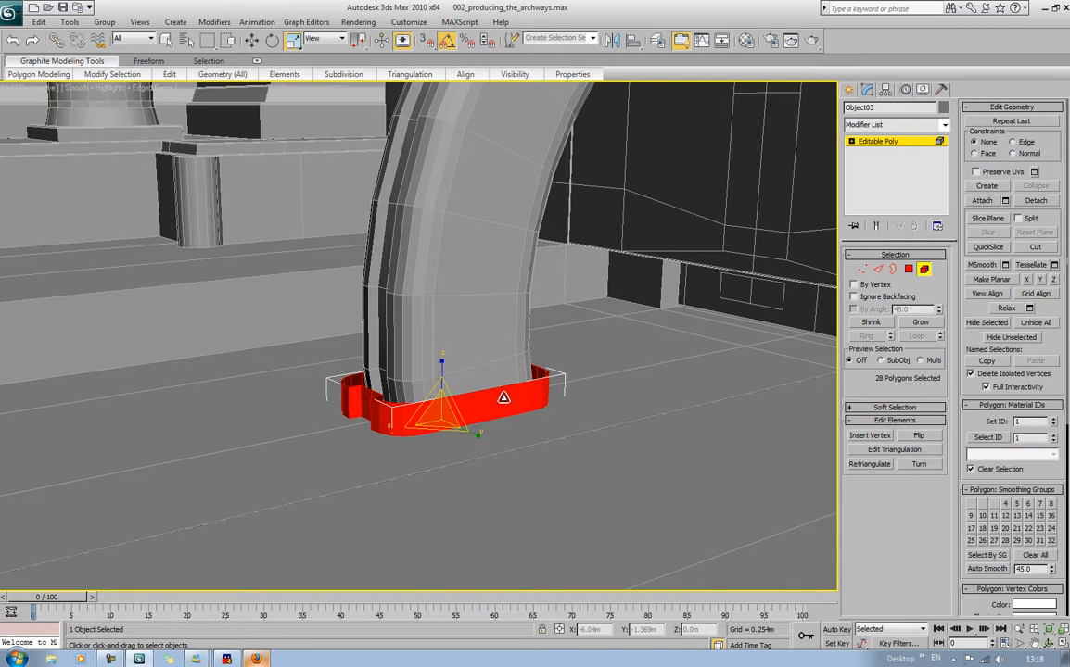
pyautogui.click(920, 437)
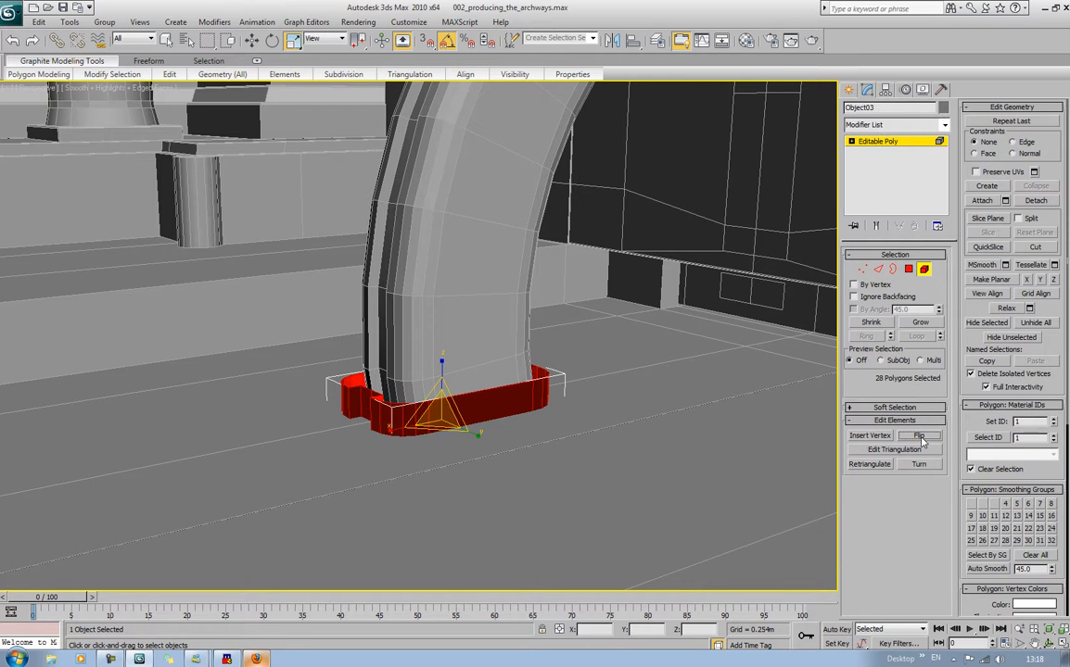
pyautogui.click(923, 270)
# Lower the collar object about 0.355 m along Z at the foot of the arch
pyautogui.press('w')
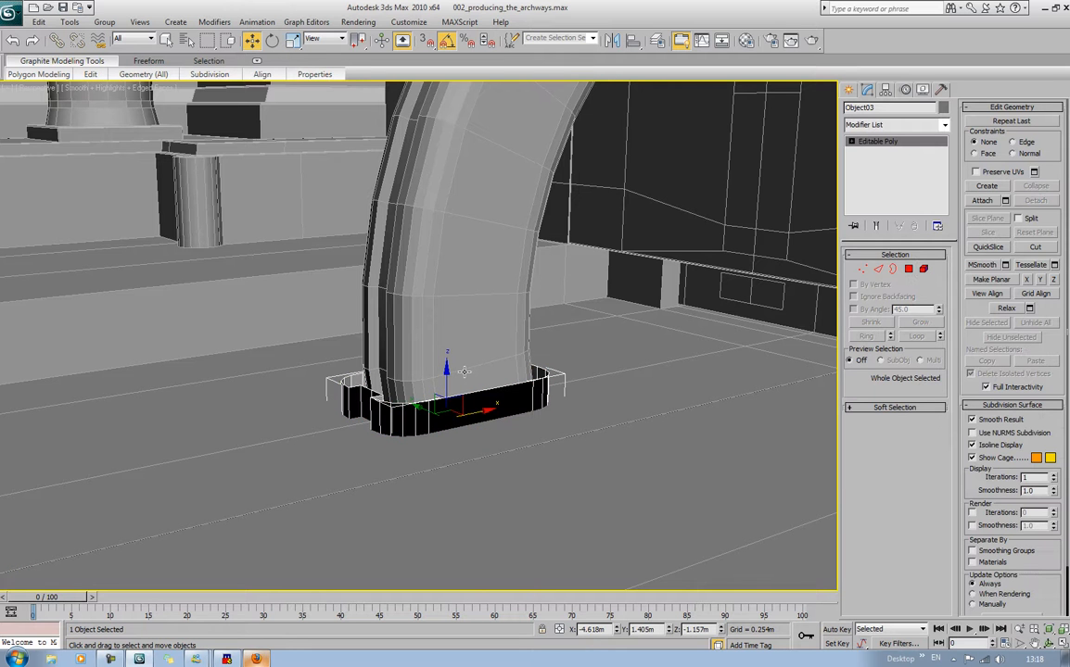
pyautogui.moveTo(447, 374); pyautogui.dragTo(450, 400)
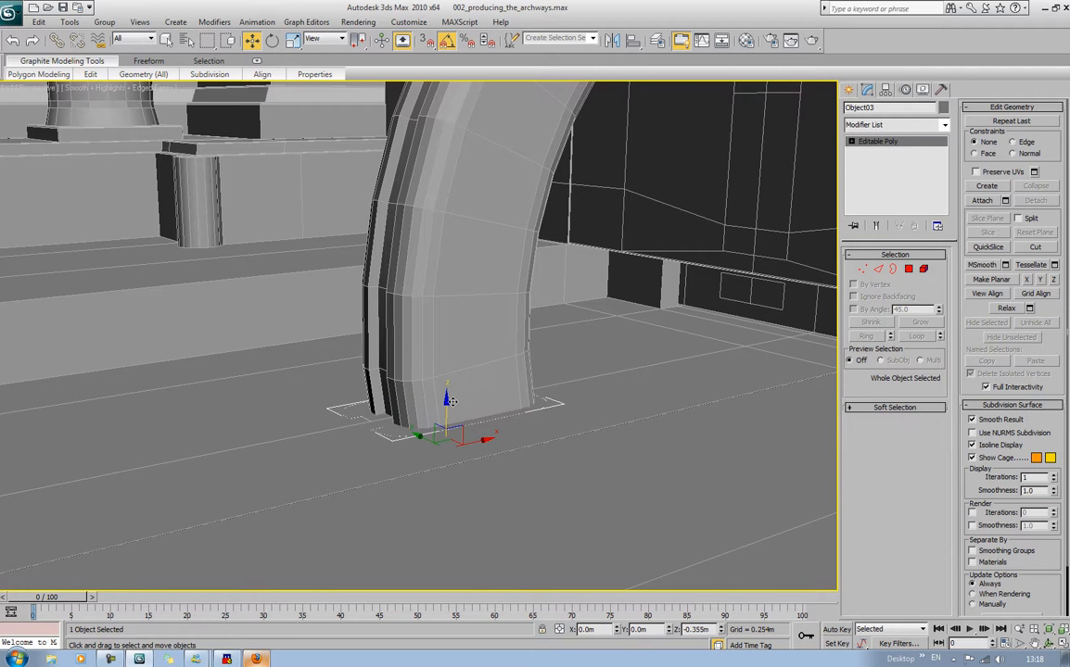
pyautogui.keyDown('alt'); pyautogui.moveTo(450, 397); pyautogui.dragTo(428, 375, button='middle'); pyautogui.keyUp('alt')
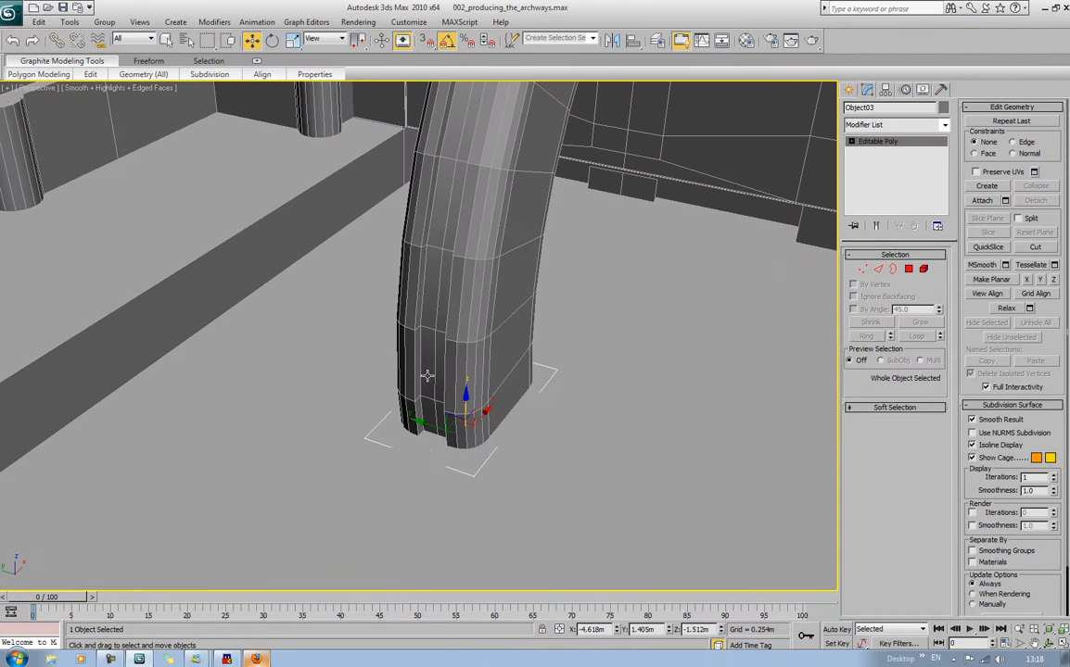
# Delete the long floor polygon of Portal_Floor beside and beneath the arch foot
pyautogui.click(748, 312)
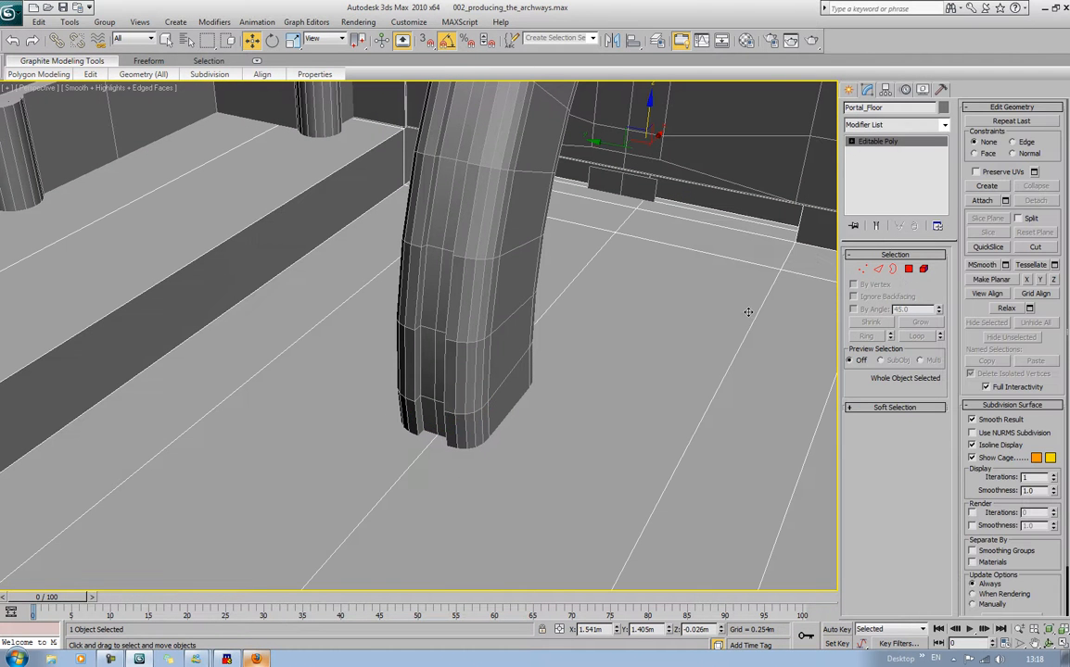
pyautogui.click(909, 269)
pyautogui.click(329, 455)
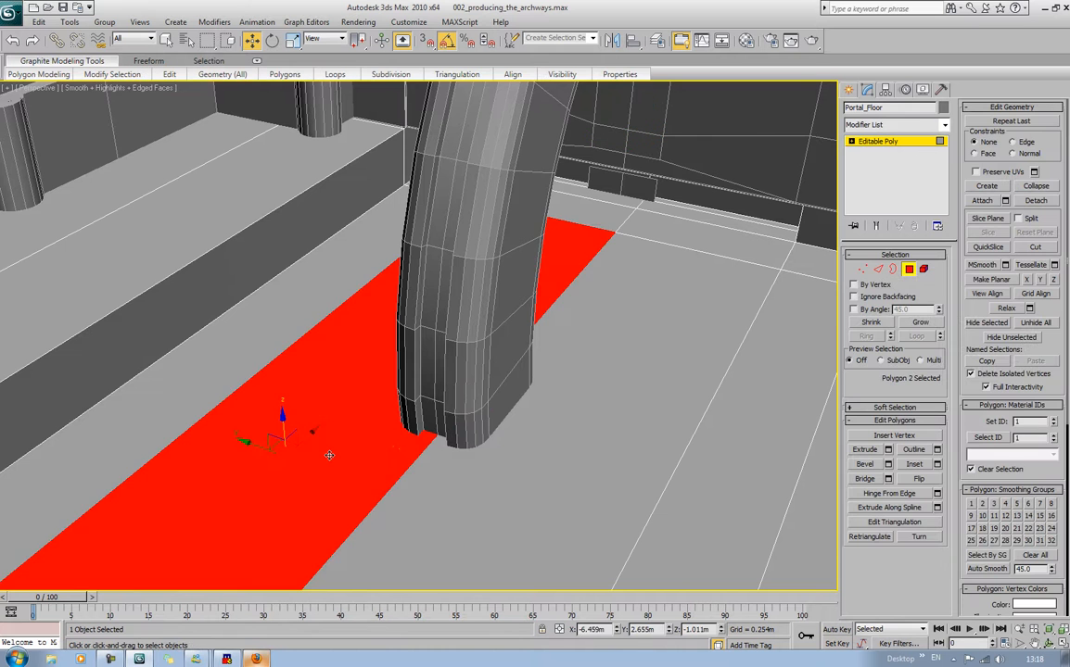
pyautogui.press('Delete')
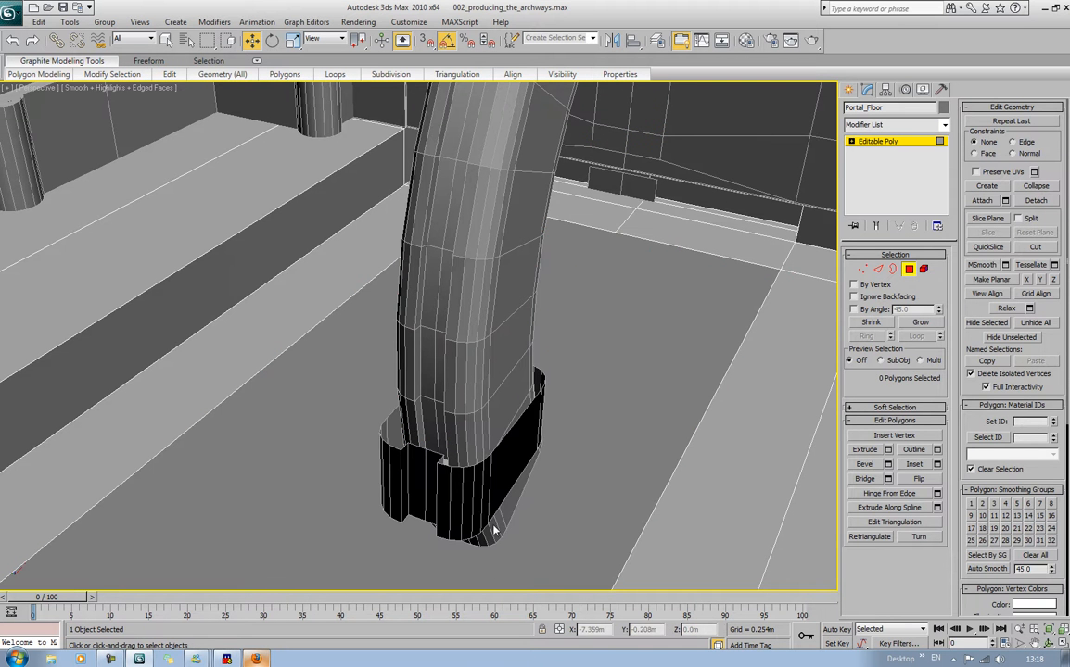
# Attach the collar at the arch foot to Portal_Floor and leave polygon editing
pyautogui.moveTo(494, 475); pyautogui.dragTo(490, 439, button='middle')
pyautogui.scroll(-5, 490, 456)
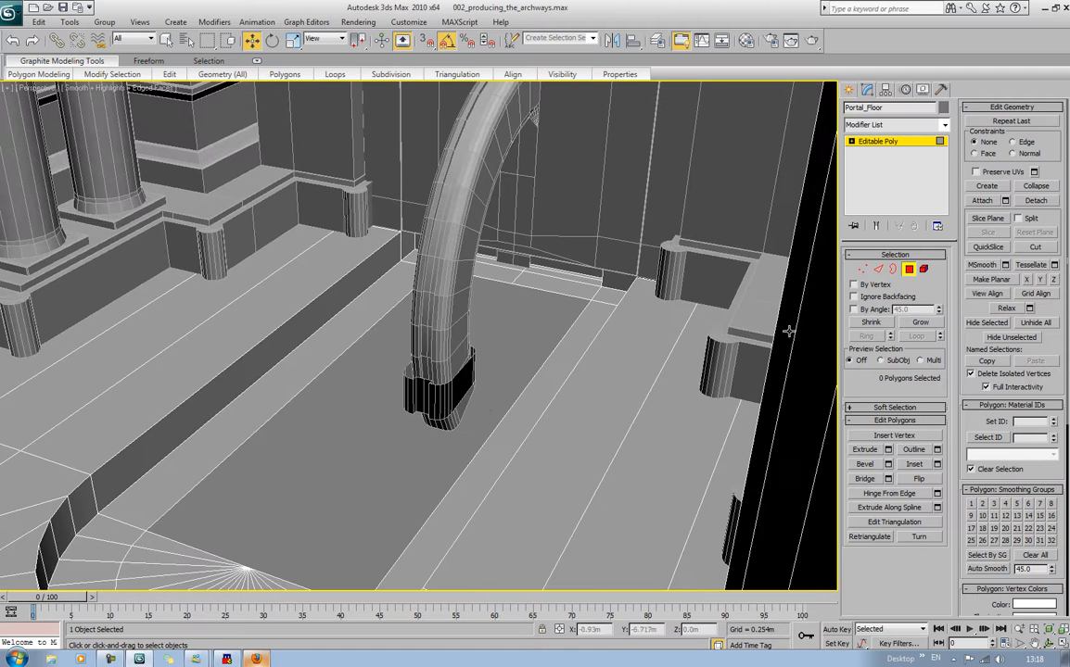
pyautogui.click(979, 202)
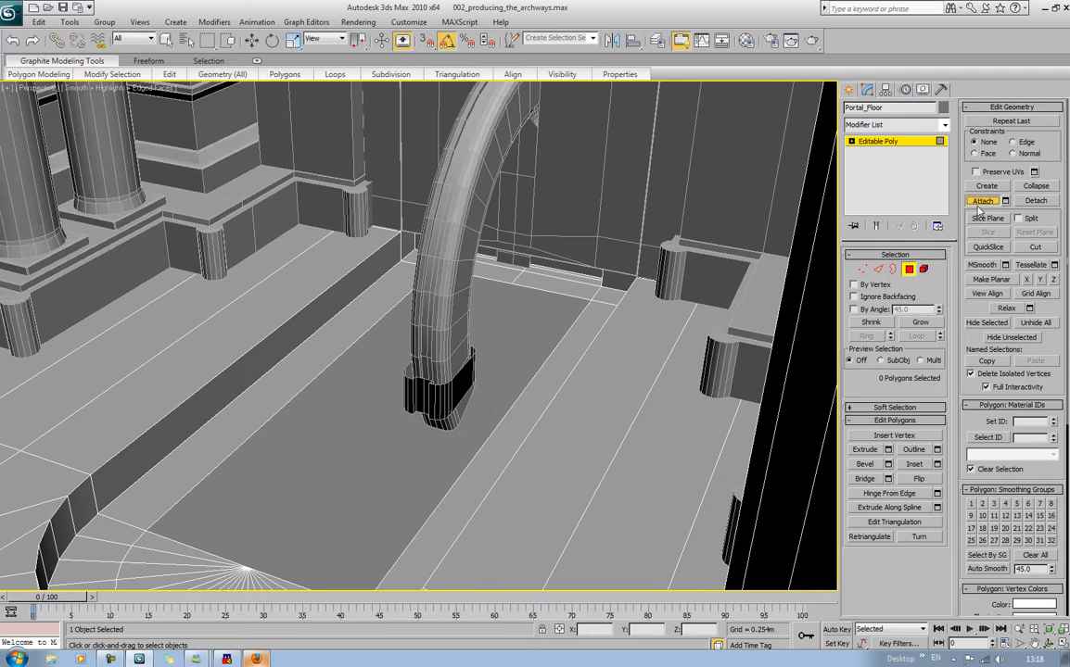
pyautogui.click(456, 390)
pyautogui.click(908, 270)
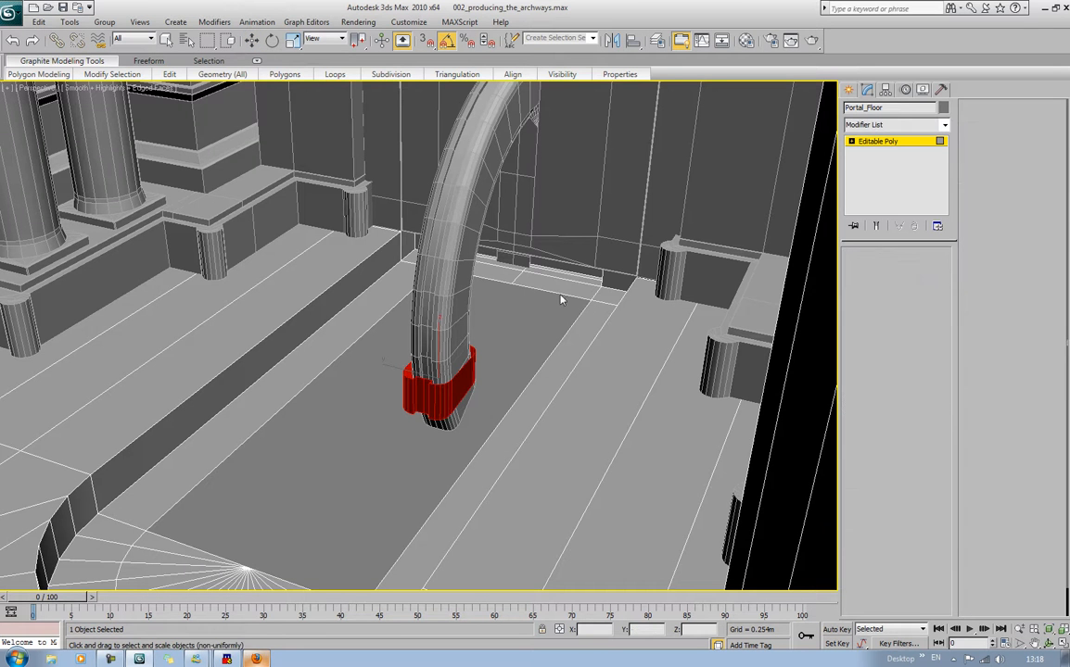
# Try a slight rotation of Portal_Inner_Door and undo it
pyautogui.click(520, 237)
pyautogui.click(549, 213)
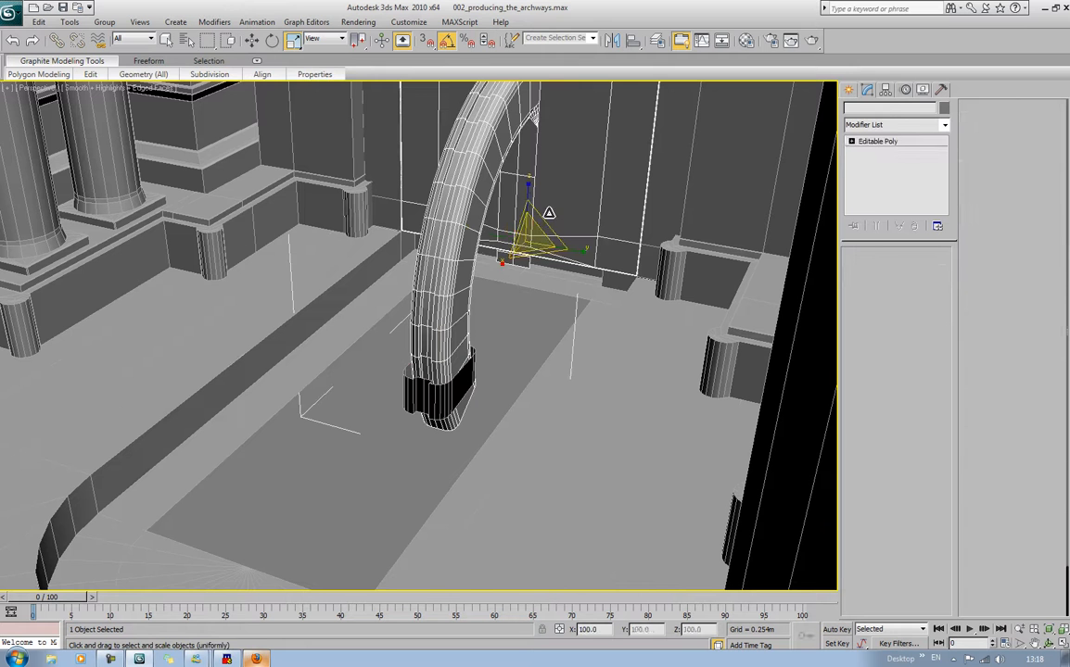
pyautogui.press('e')
pyautogui.moveTo(517, 233)
pyautogui.mouseDown()
pyautogui.moveTo(512, 276)
pyautogui.moveTo(514, 232)
pyautogui.mouseUp()
pyautogui.hotkey('ctrl', 'z')
pyautogui.hotkey('ctrl', 'z')
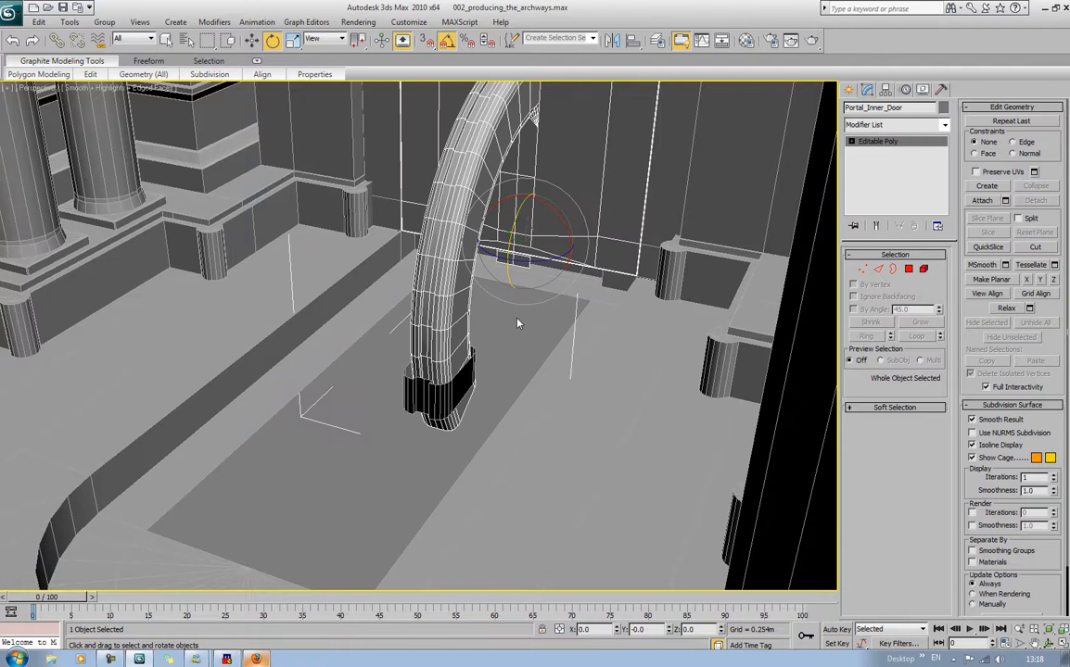
pyautogui.keyDown('alt'); pyautogui.moveTo(518, 323); pyautogui.dragTo(465, 298, button='middle'); pyautogui.keyUp('alt')
pyautogui.scroll(5, 478, 323)
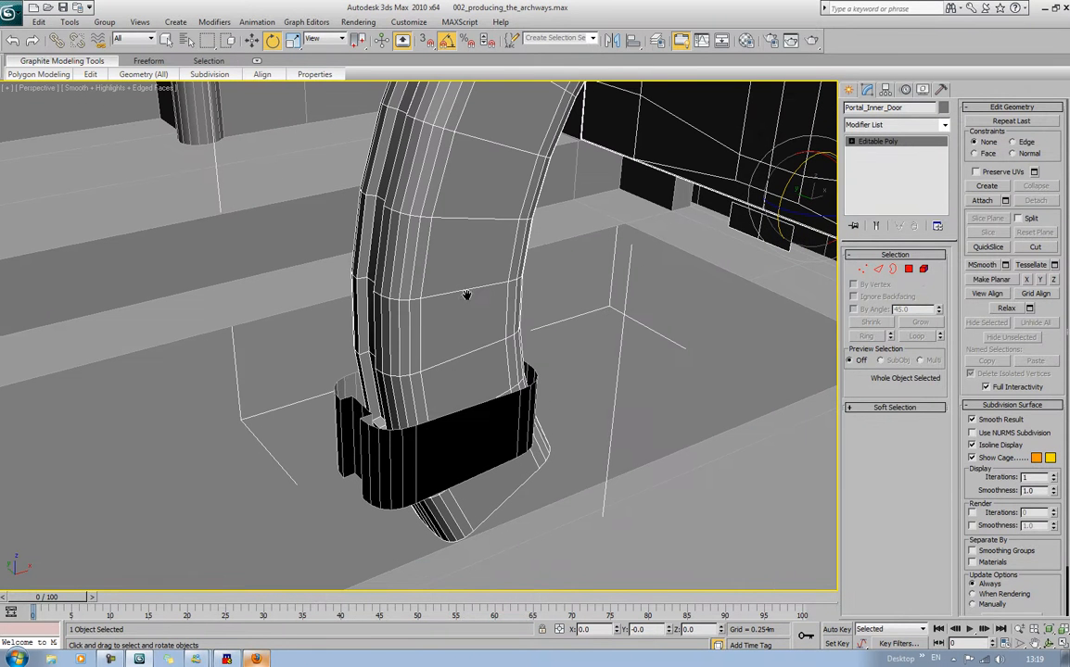
pyautogui.click(923, 268)
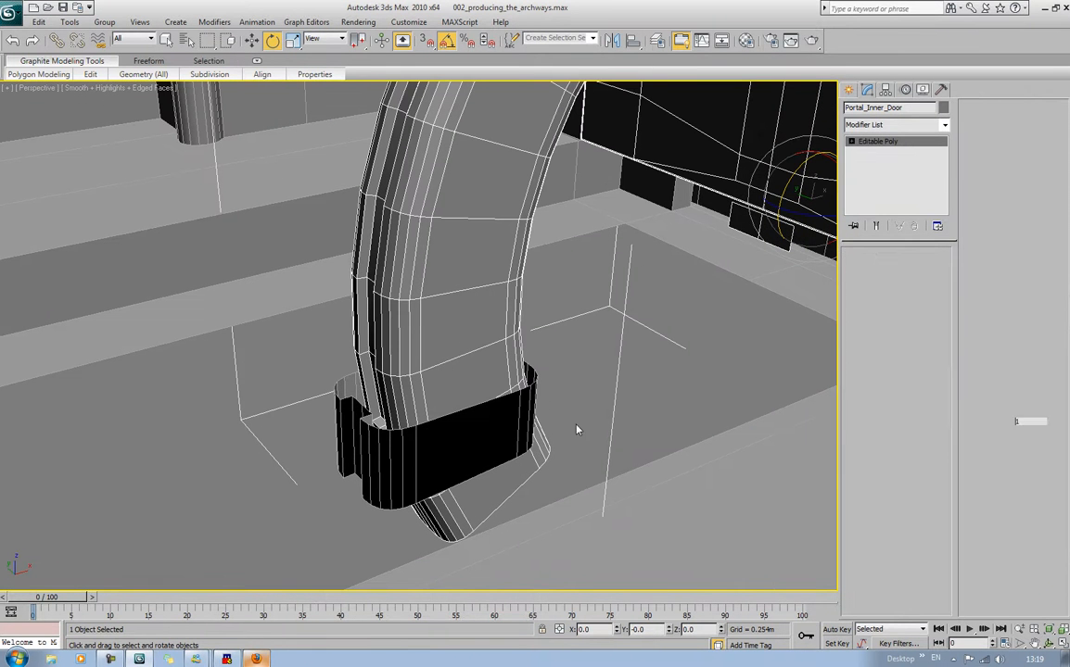
pyautogui.click(401, 440)
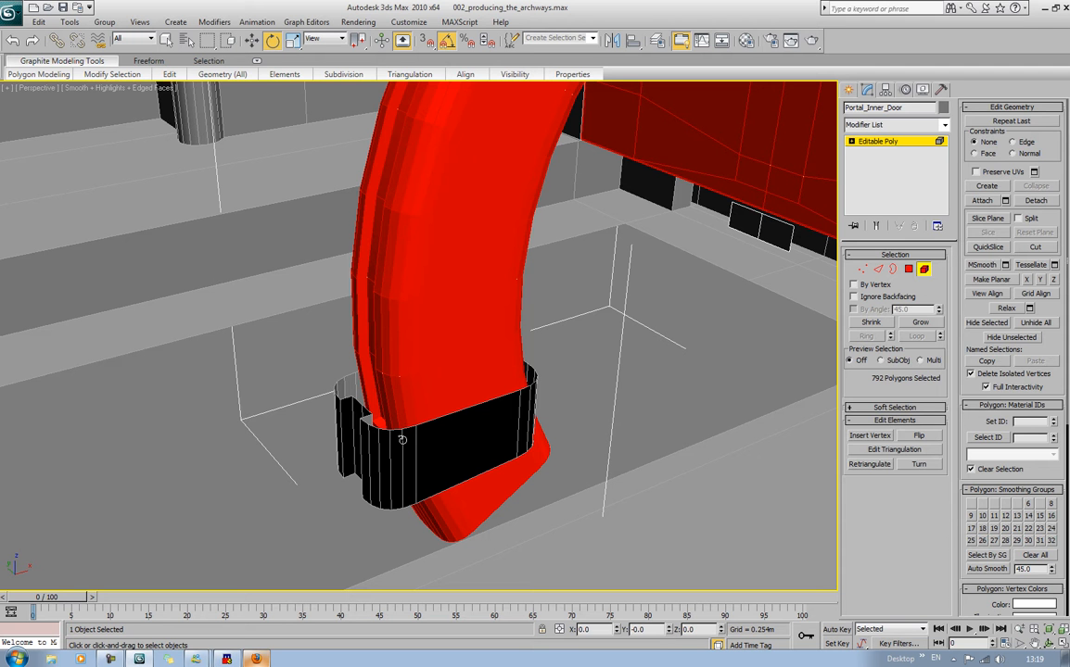
pyautogui.click(598, 358)
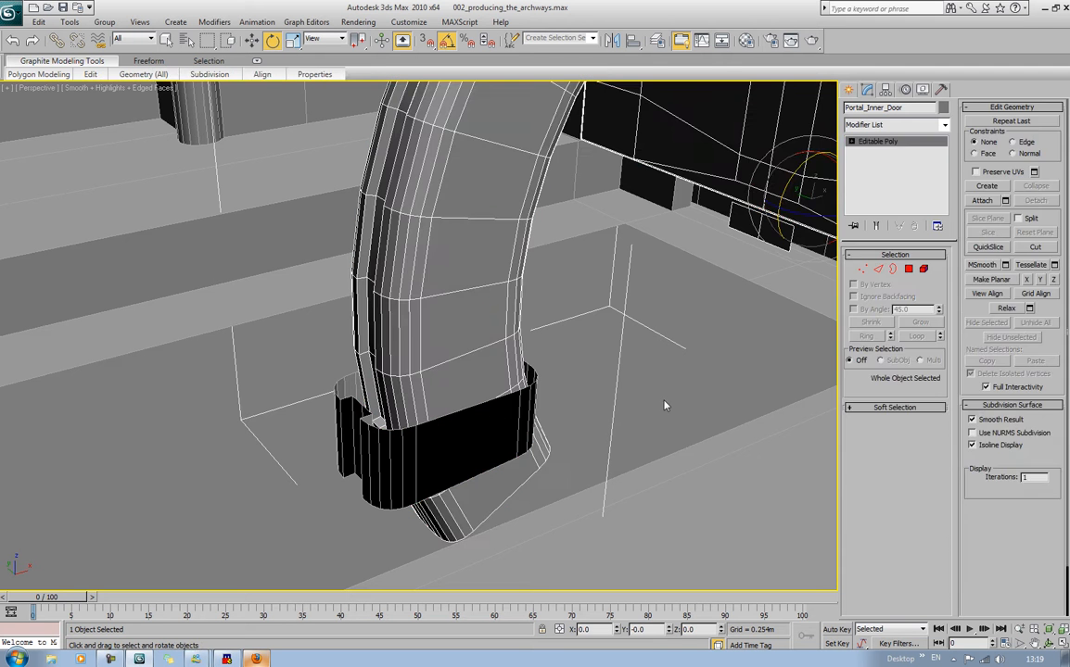
# Select the collar element of Portal_Floor and move it about 0.09 m along positive X around the arch foot
pyautogui.click(455, 442)
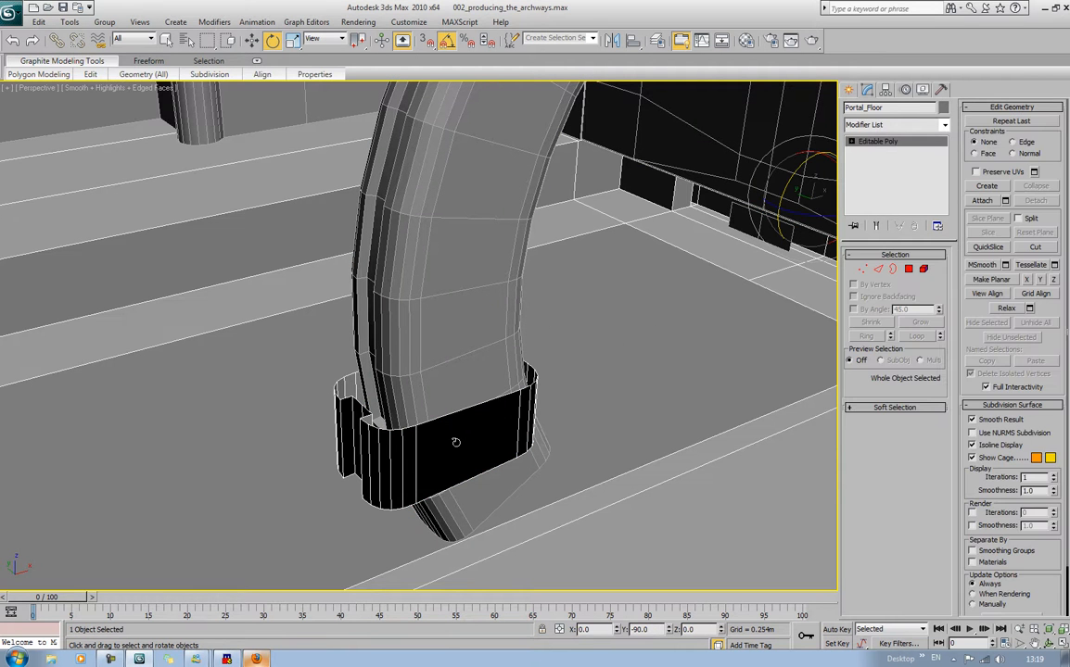
pyautogui.click(455, 442)
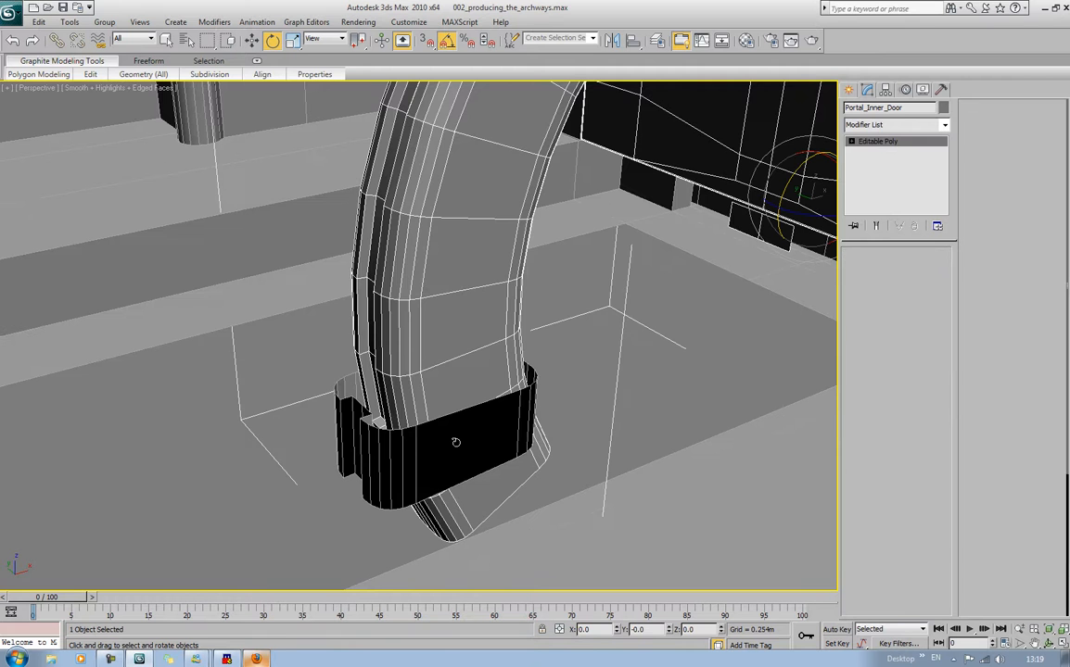
pyautogui.click(456, 442)
pyautogui.click(925, 269)
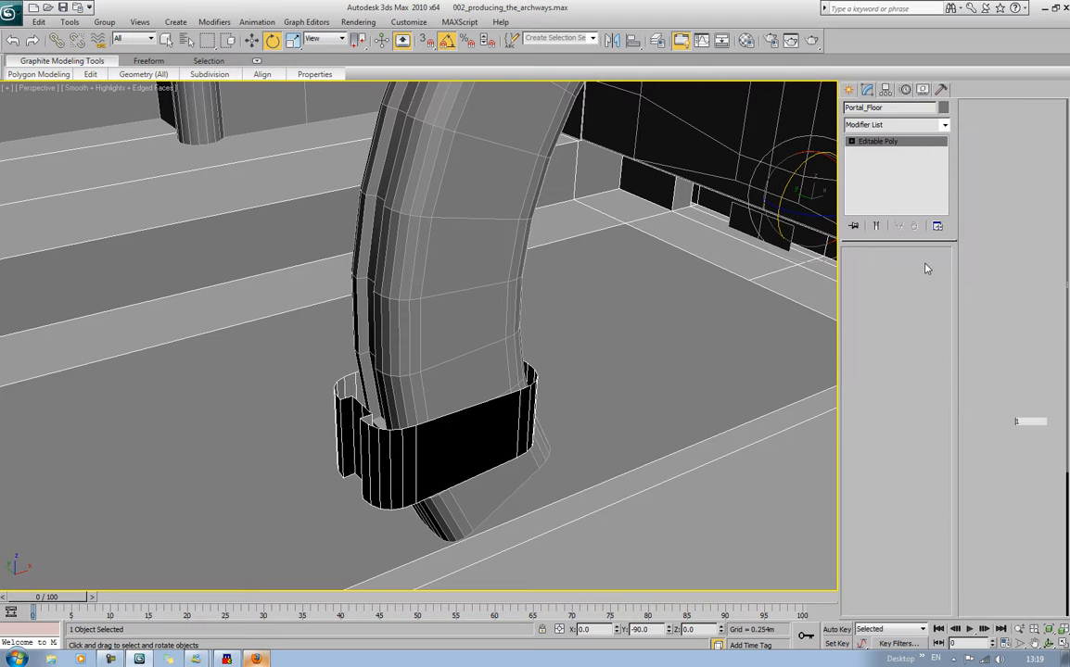
pyautogui.click(524, 417)
pyautogui.press('w')
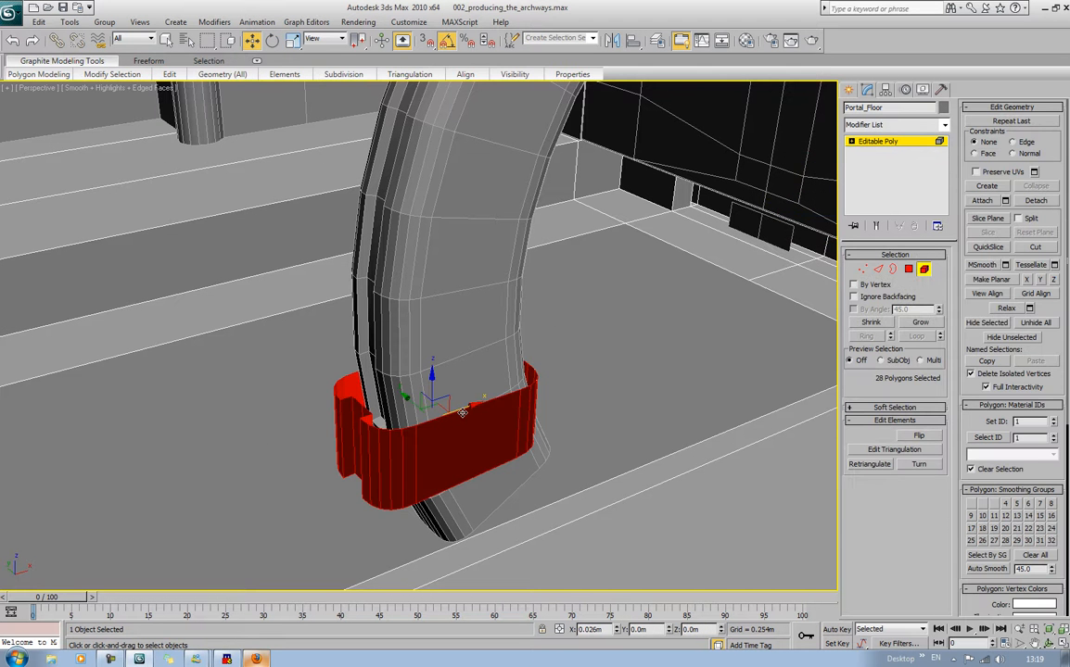
pyautogui.moveTo(460, 411); pyautogui.dragTo(471, 423)
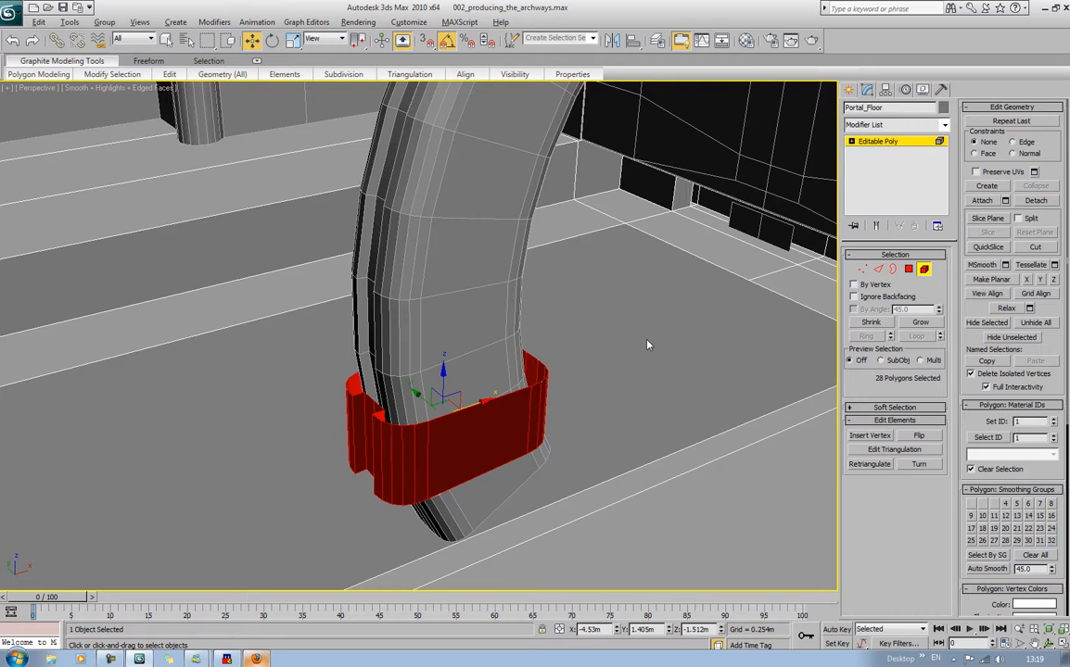
# Stretch the collar along positive X by moving the vertices of its rounded end well past the arch foot
pyautogui.keyDown('alt'); pyautogui.moveTo(647, 343); pyautogui.dragTo(652, 203, button='middle'); pyautogui.keyUp('alt')
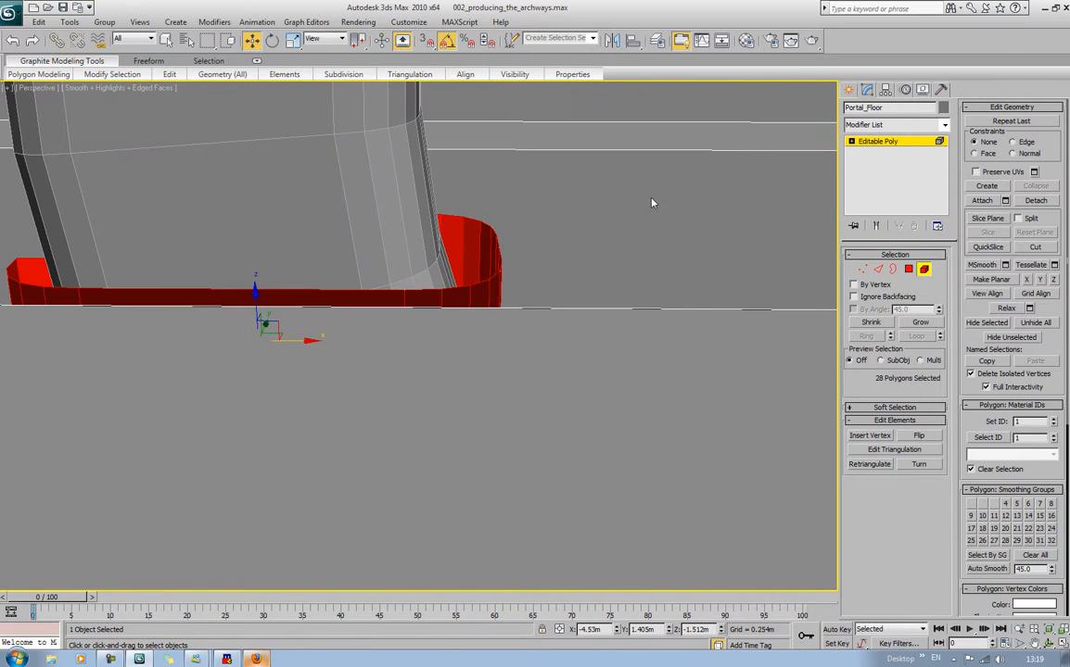
pyautogui.click(861, 269)
pyautogui.moveTo(604, 179); pyautogui.dragTo(338, 542)
pyautogui.moveTo(520, 336); pyautogui.dragTo(665, 388)
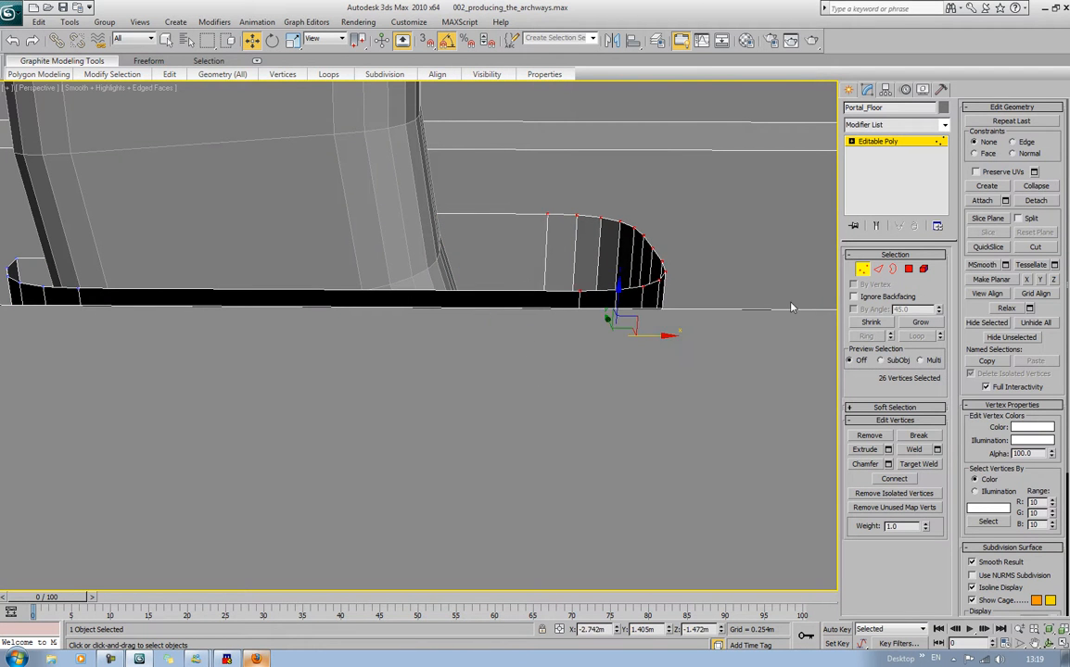
pyautogui.click(861, 271)
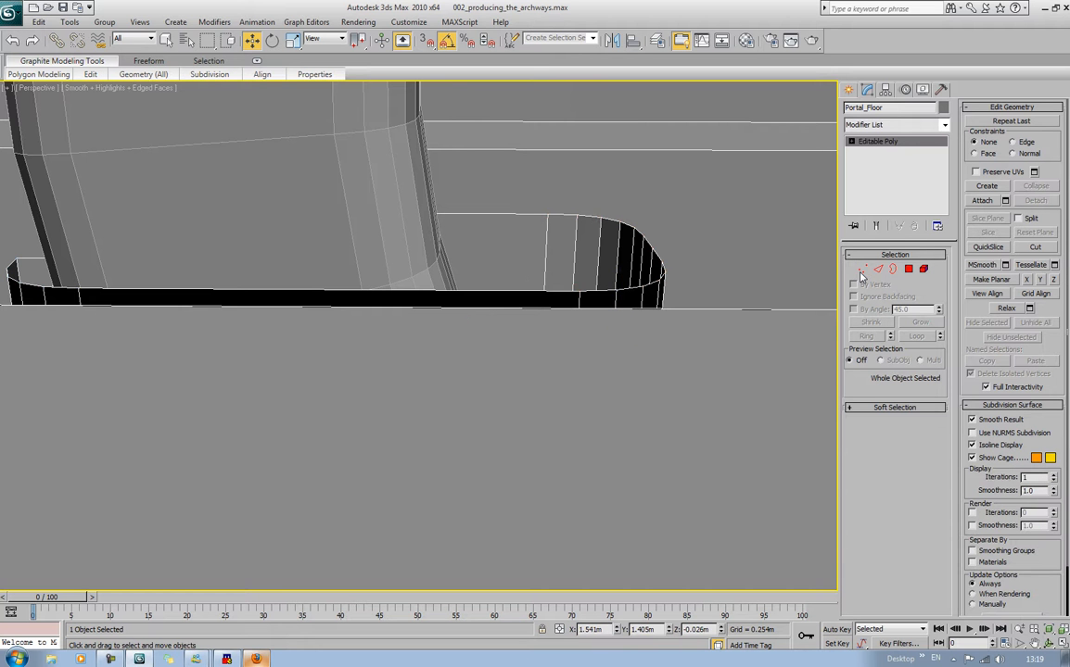
# Select Portal_Inner_Door with the attached arch and try a small rotation of it
pyautogui.scroll(-10, 656, 266)
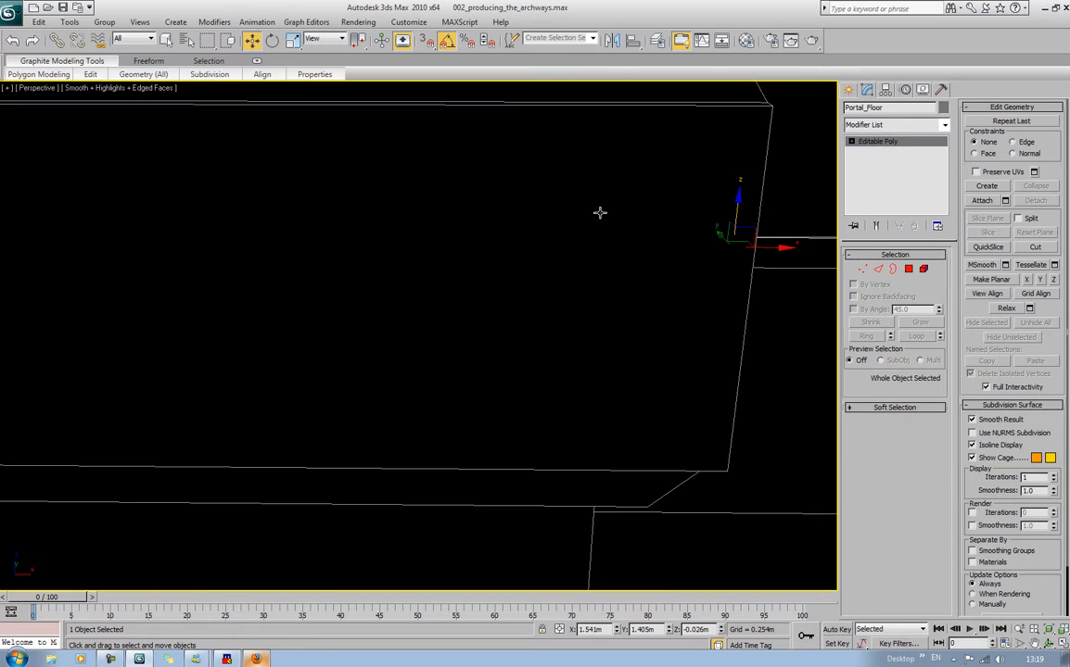
pyautogui.scroll(-4, 687, 220)
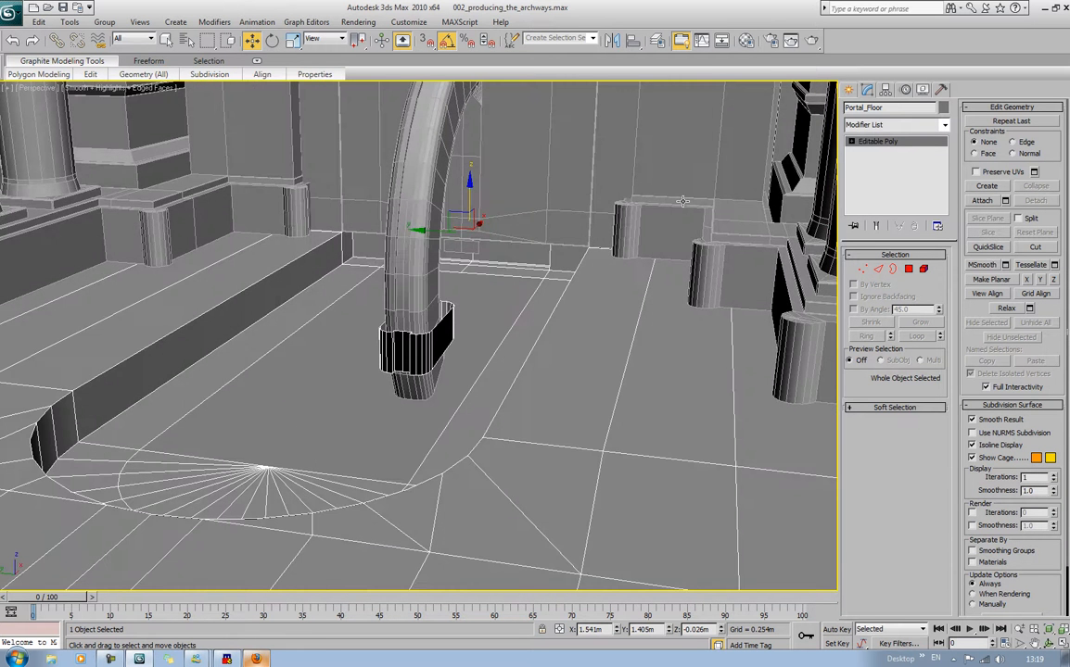
pyautogui.moveTo(553, 185); pyautogui.dragTo(691, 240, button='middle')
pyautogui.click(542, 233)
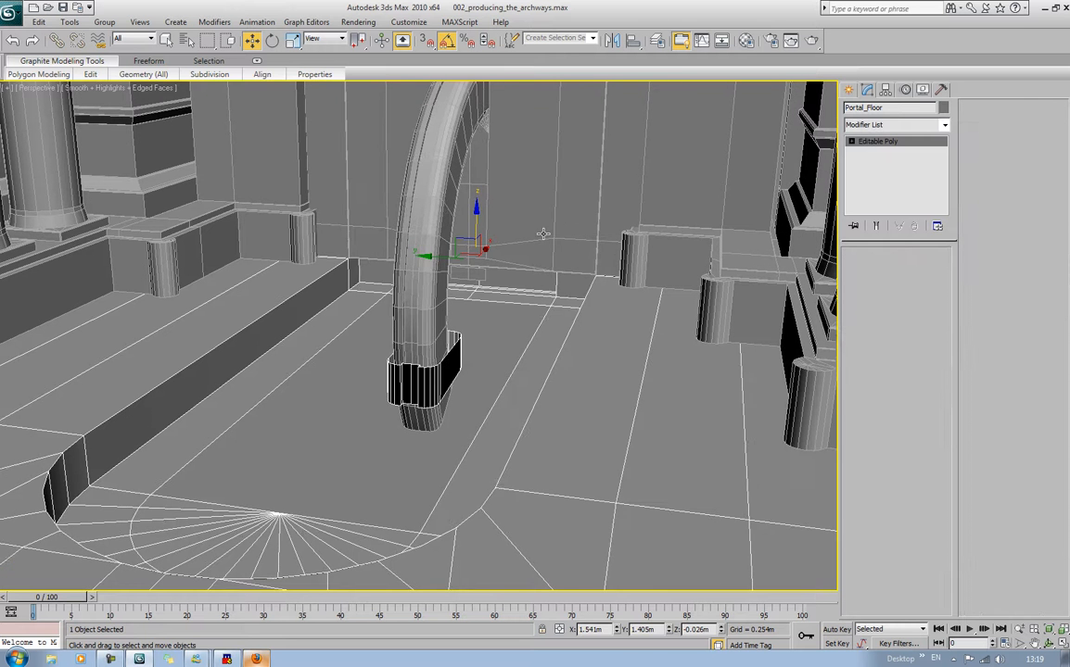
pyautogui.press('e')
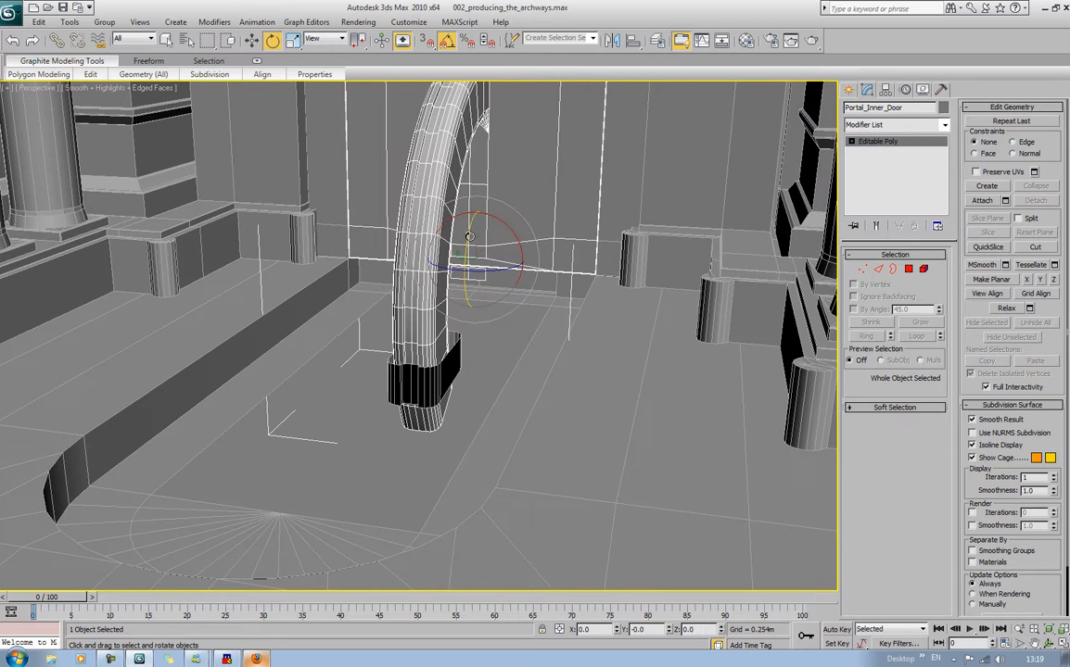
pyautogui.moveTo(470, 237)
pyautogui.mouseDown()
pyautogui.moveTo(474, 298)
pyautogui.moveTo(477, 239)
pyautogui.mouseUp()
pyautogui.click(415, 417)
pyautogui.keyDown('alt'); pyautogui.moveTo(410, 442); pyautogui.dragTo(438, 418, button='middle'); pyautogui.keyUp('alt')
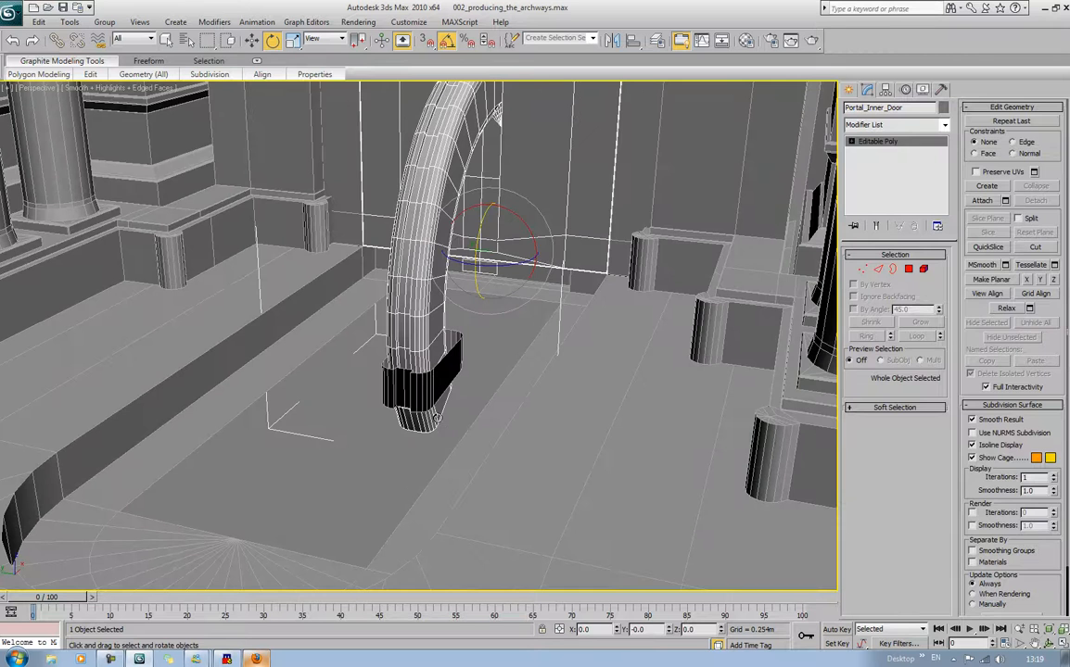
# Bridge the rim edges of the collar in Portal_Floor to the surrounding floor opening on both sides of the arch foot
pyautogui.click(446, 432)
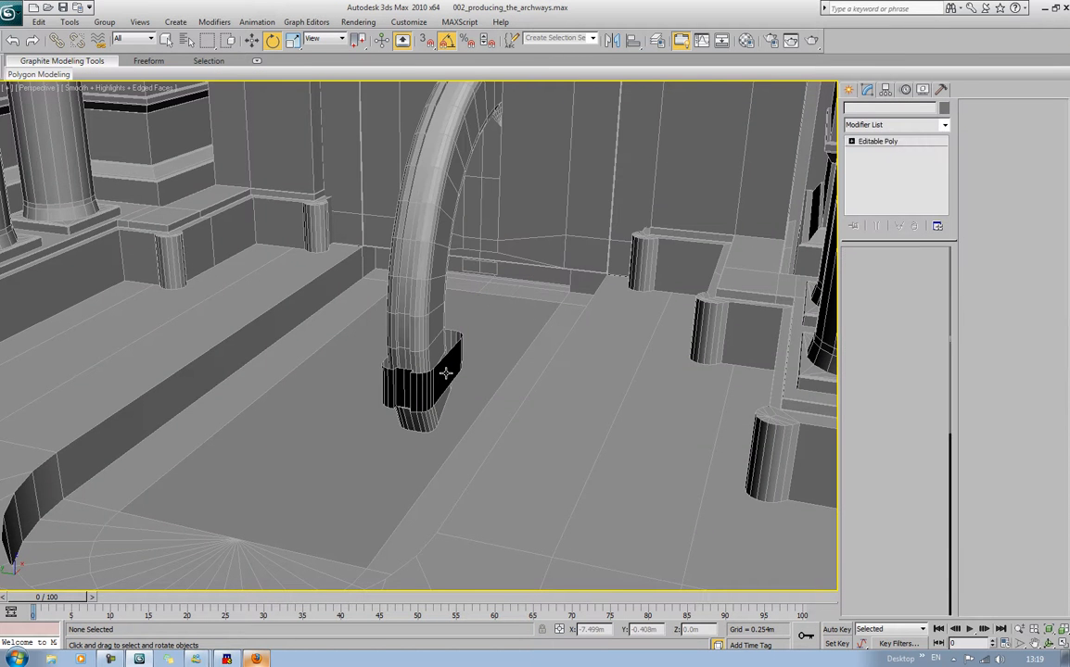
pyautogui.scroll(3, 446, 372)
pyautogui.moveTo(446, 373); pyautogui.dragTo(415, 352, button='middle')
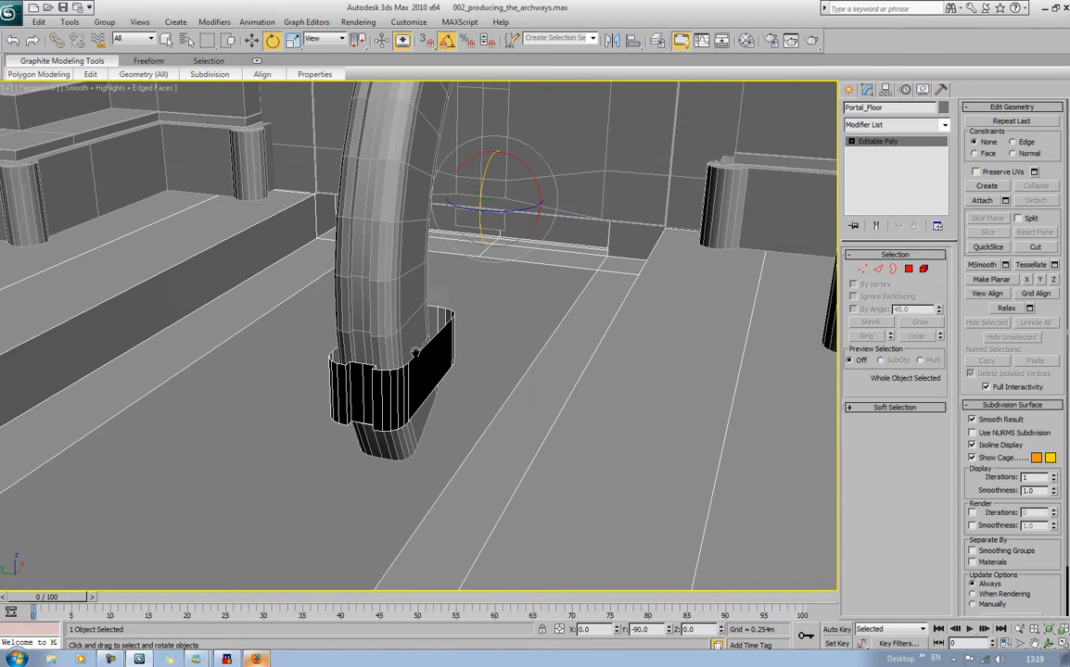
pyautogui.click(876, 270)
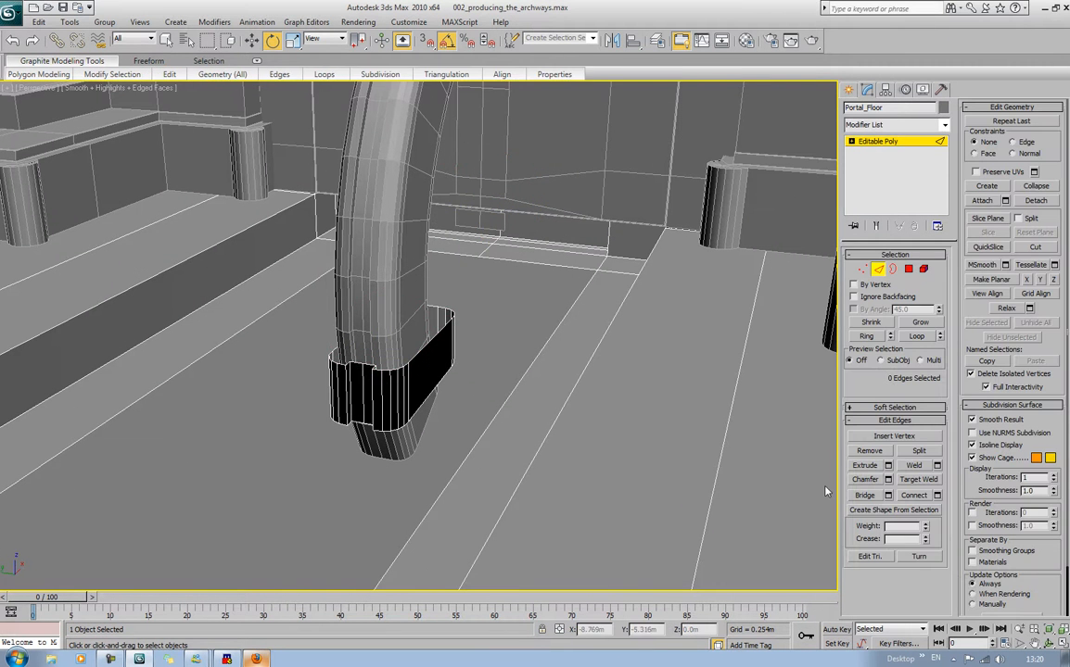
pyautogui.click(865, 495)
pyautogui.click(422, 353)
pyautogui.click(509, 393)
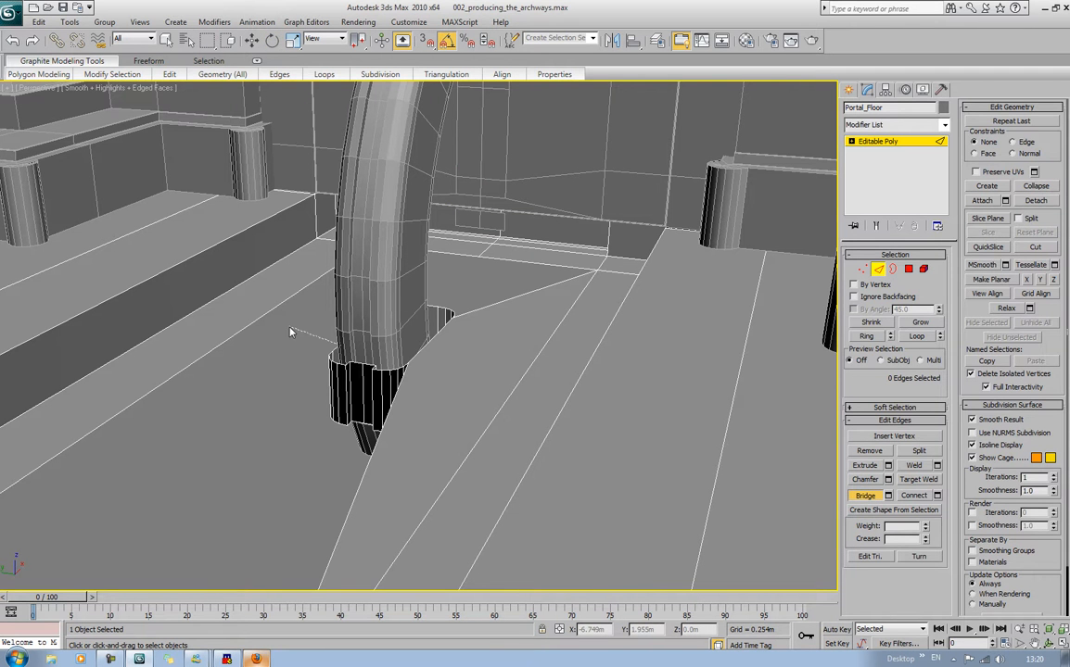
pyautogui.click(264, 307)
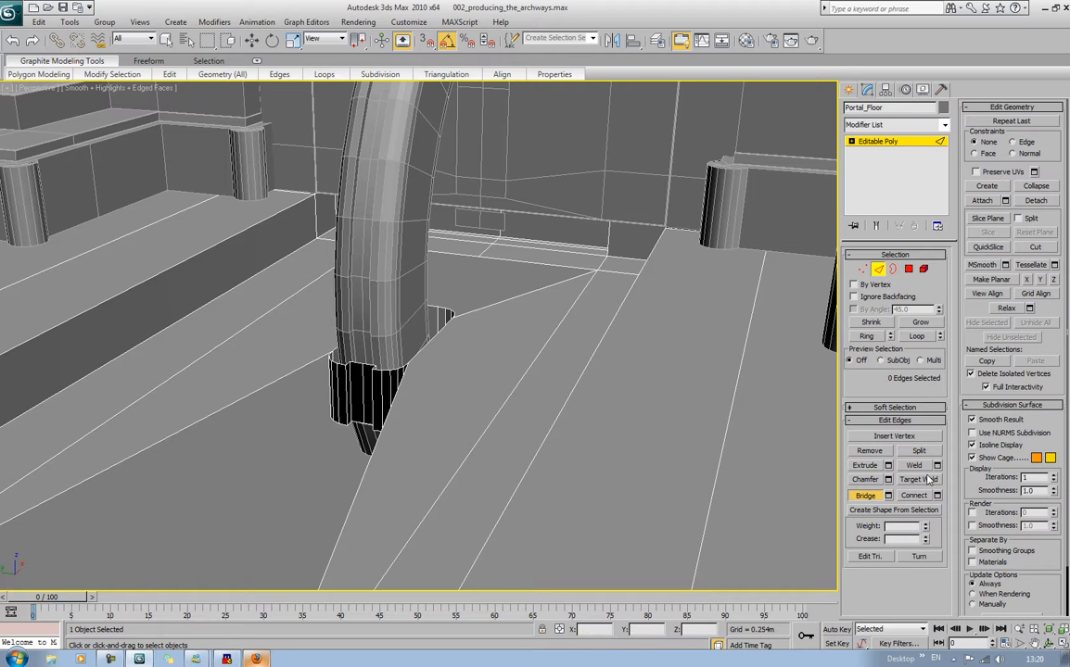
pyautogui.rightClick(915, 384)
pyautogui.rightClick(813, 378)
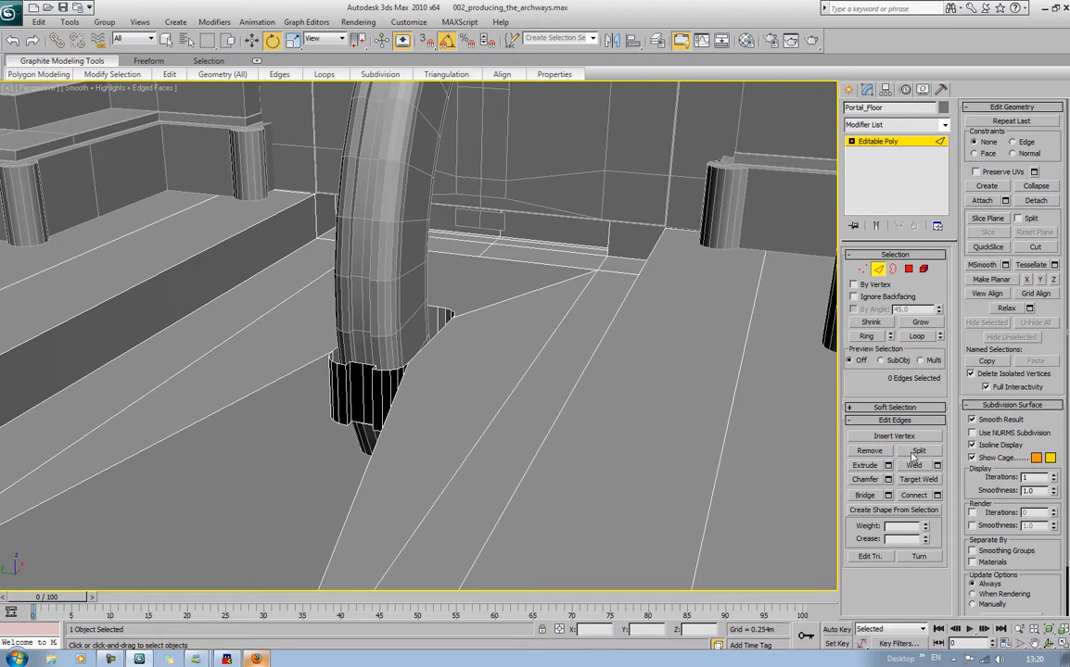
# Cap the two remaining open floor borders, behind and in front of the arch foot
pyautogui.click(894, 269)
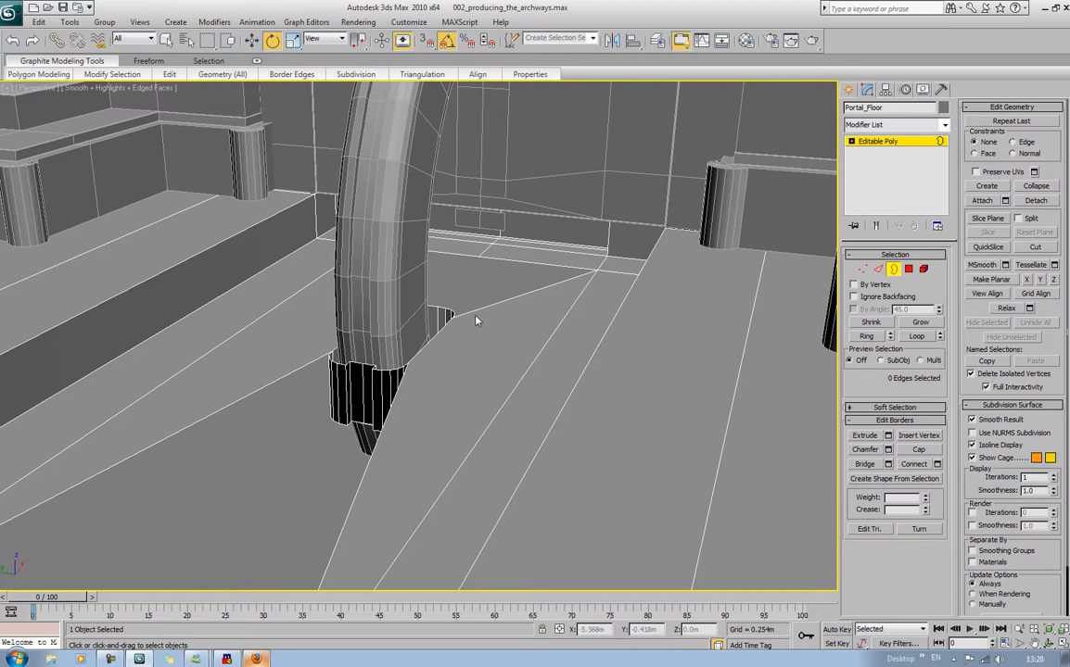
pyautogui.click(468, 313)
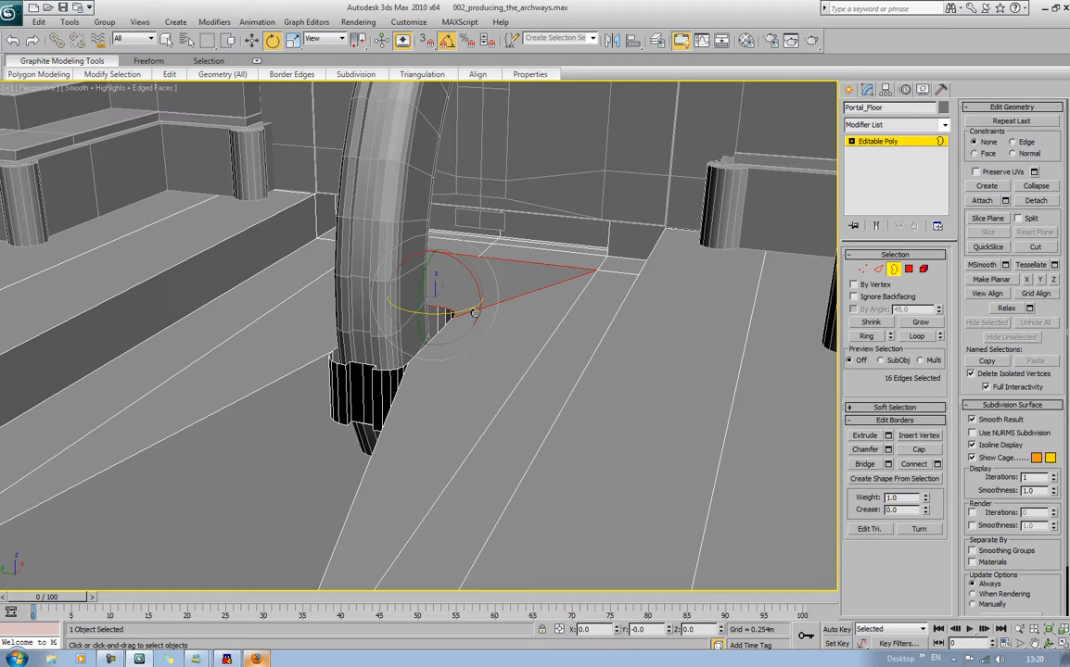
pyautogui.click(918, 450)
pyautogui.click(365, 478)
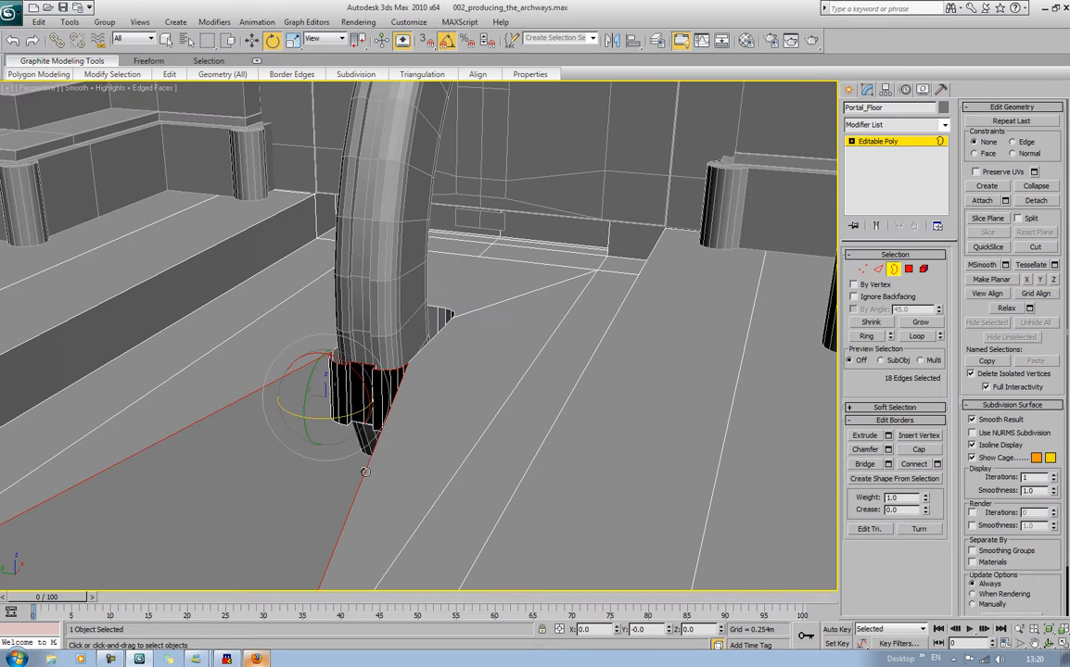
pyautogui.click(919, 451)
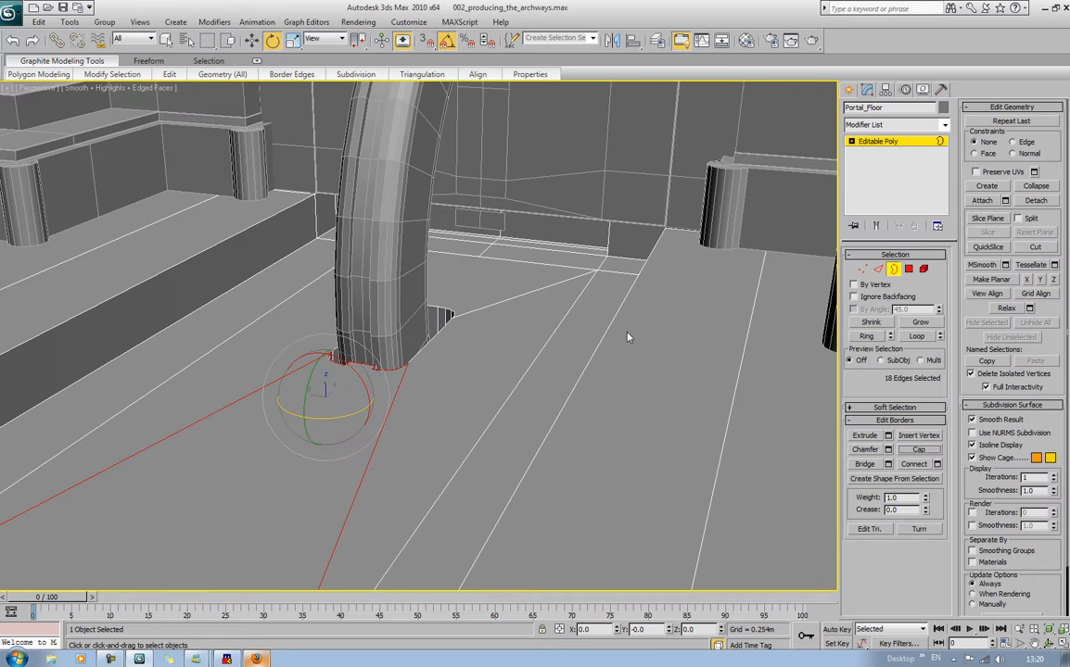
pyautogui.click(896, 274)
# Inspect the capped floor around the arch foot in shaded display, with and without edged faces
pyautogui.moveTo(549, 355); pyautogui.dragTo(563, 321, button='middle')
pyautogui.scroll(-5, 570, 325)
pyautogui.press('F4')
pyautogui.scroll(3, 436, 292)
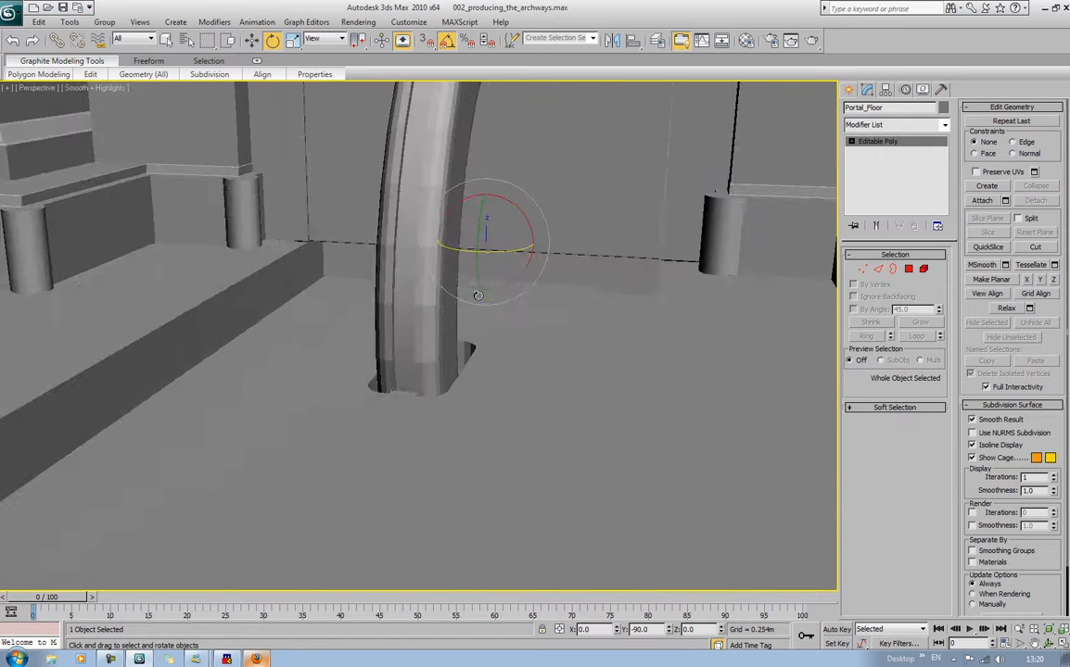
pyautogui.press('F4')
pyautogui.scroll(3, 432, 295)
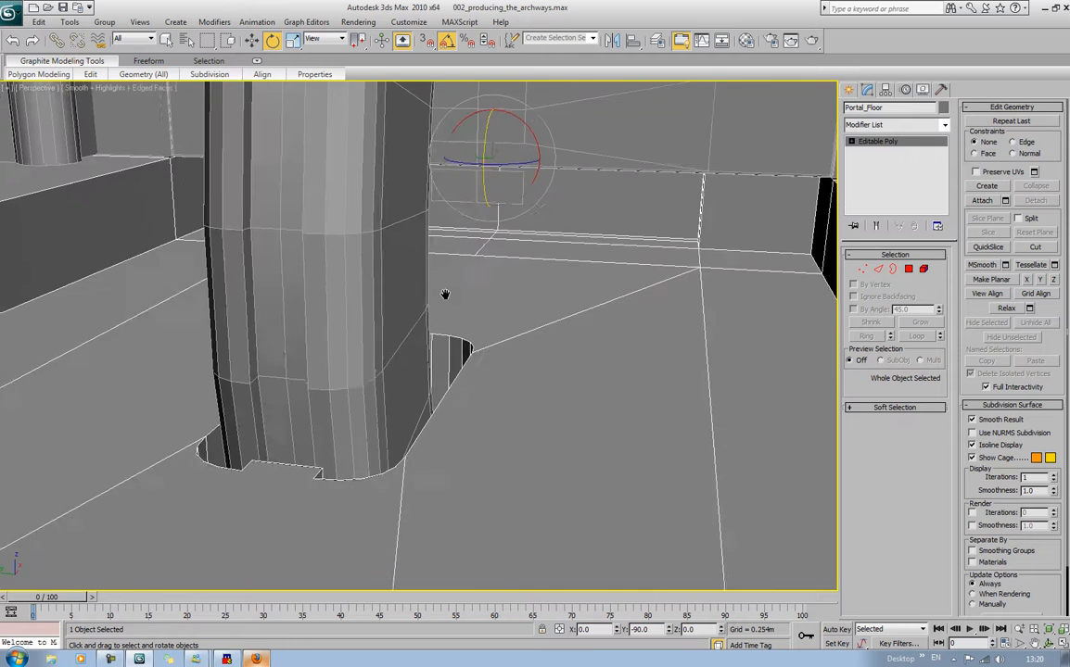
pyautogui.scroll(3, 444, 295)
pyautogui.moveTo(446, 293); pyautogui.dragTo(488, 248, button='middle')
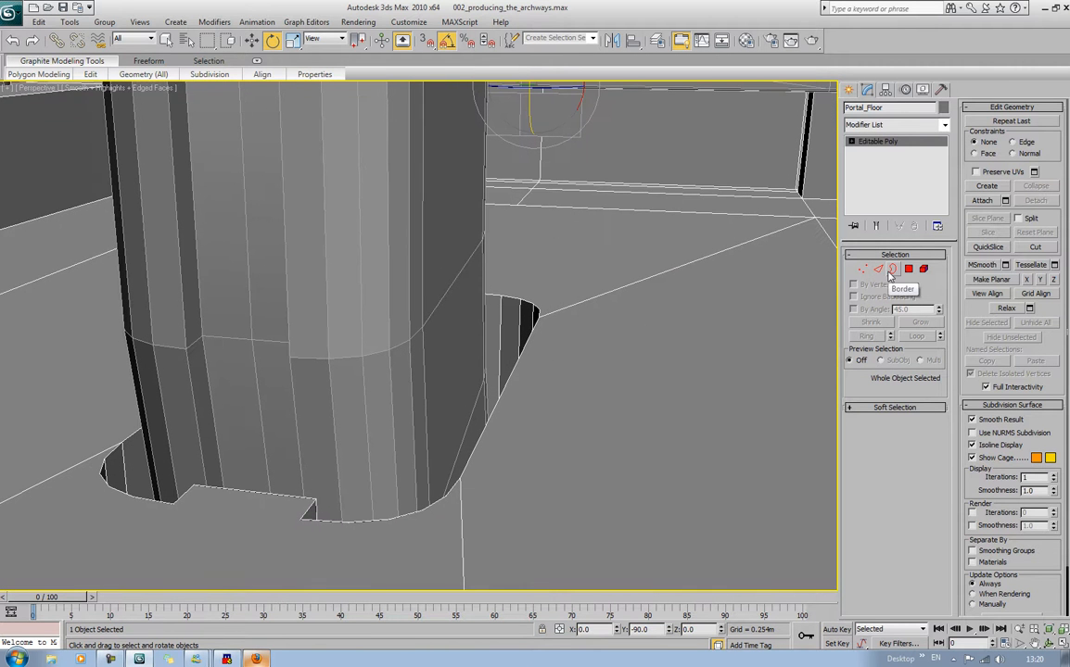
# Reduce the Portal_Floor edge selection to the collar rim at the front of the arch foot, dropping the outlying floor edges
pyautogui.click(880, 270)
pyautogui.doubleClick(477, 506)
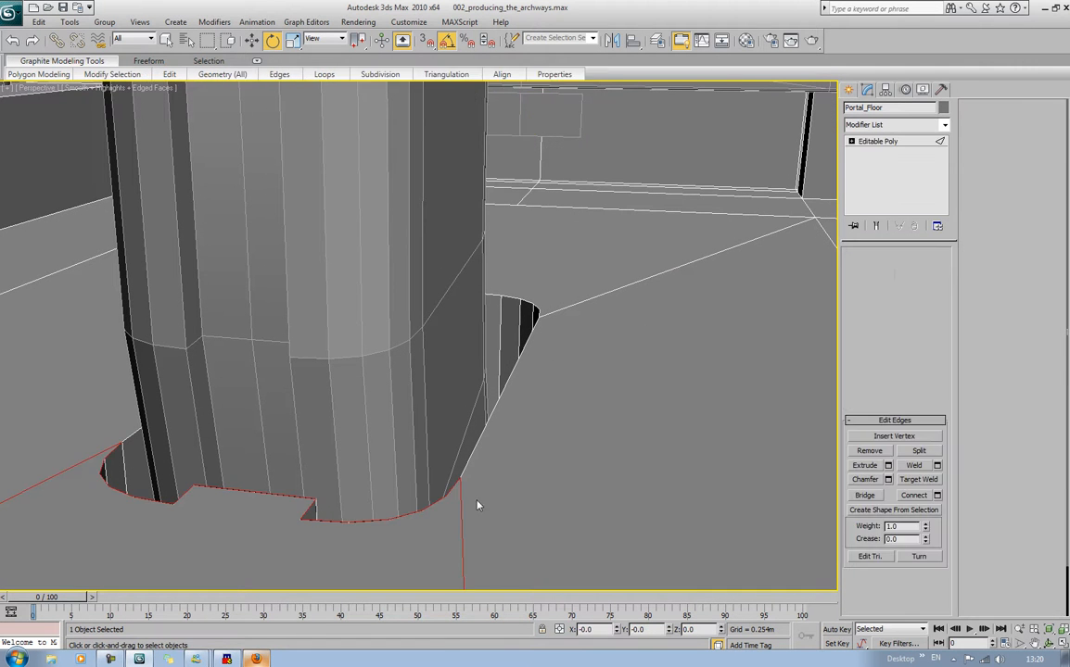
pyautogui.keyDown('alt'); pyautogui.click(69, 468); pyautogui.keyUp('alt')
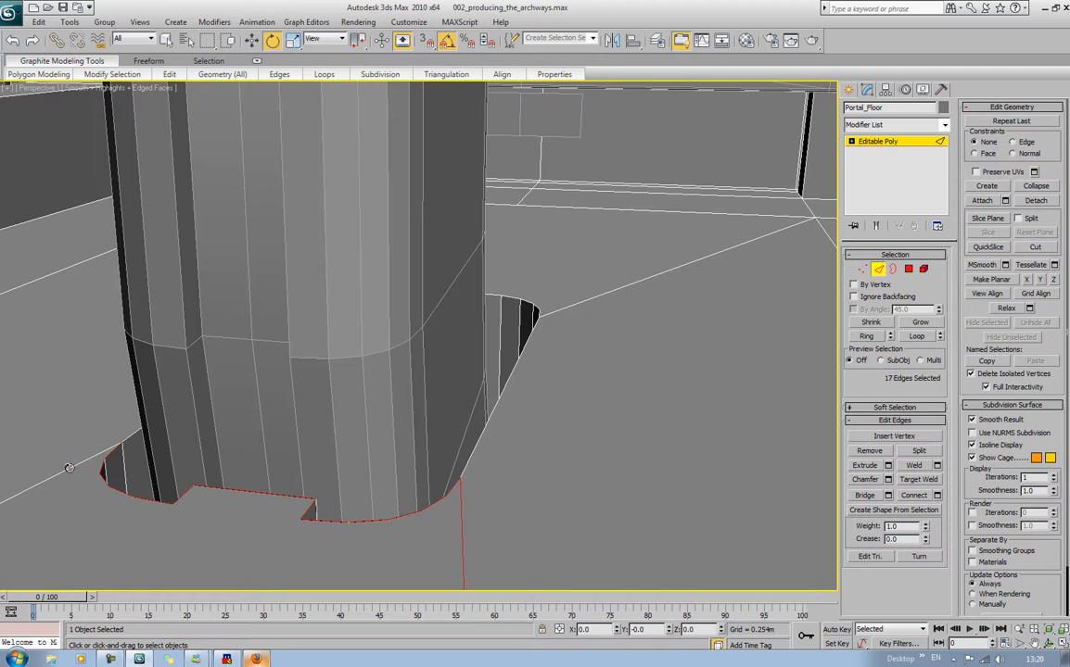
pyautogui.scroll(-6, 452, 536)
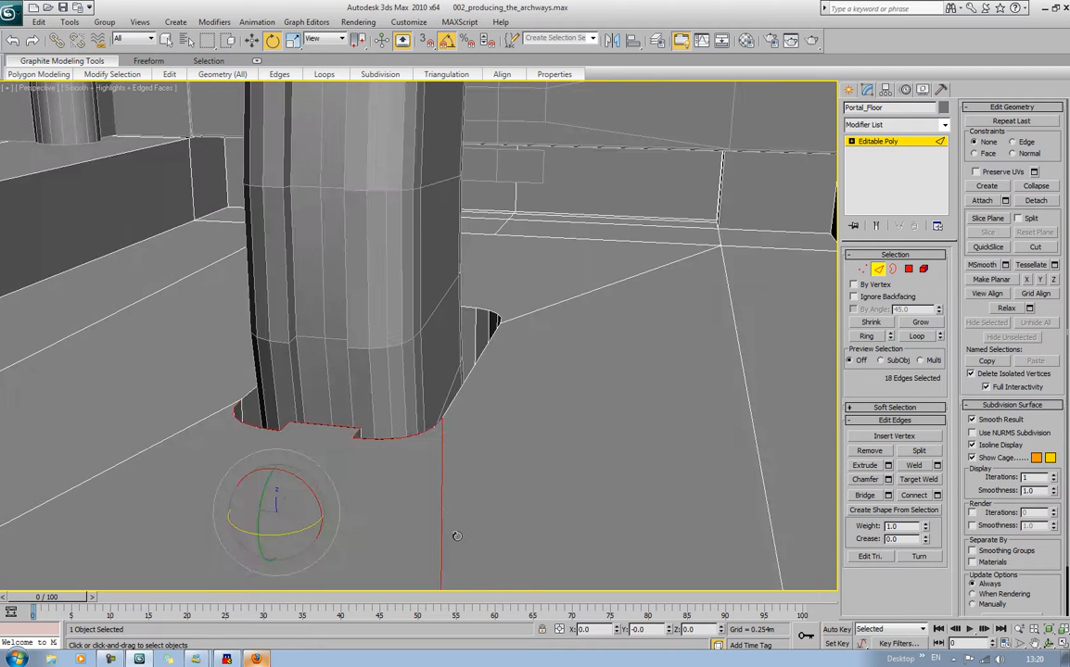
pyautogui.scroll(2, 432, 542)
pyautogui.moveTo(365, 486); pyautogui.dragTo(406, 381, button='middle')
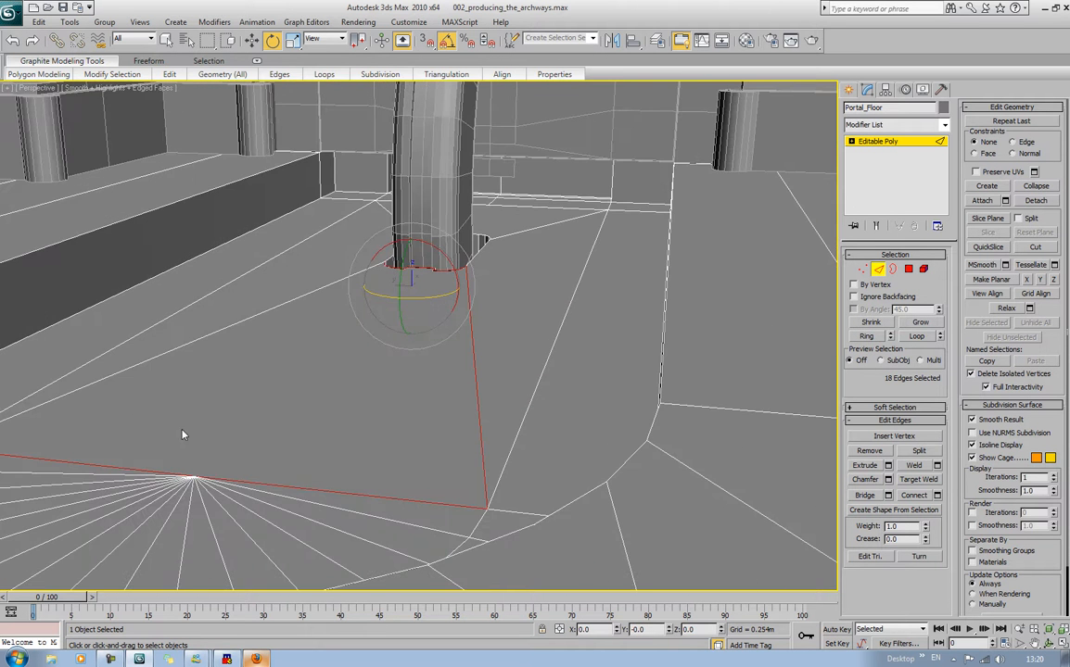
pyautogui.keyDown('alt'); pyautogui.click(99, 466); pyautogui.keyUp('alt')
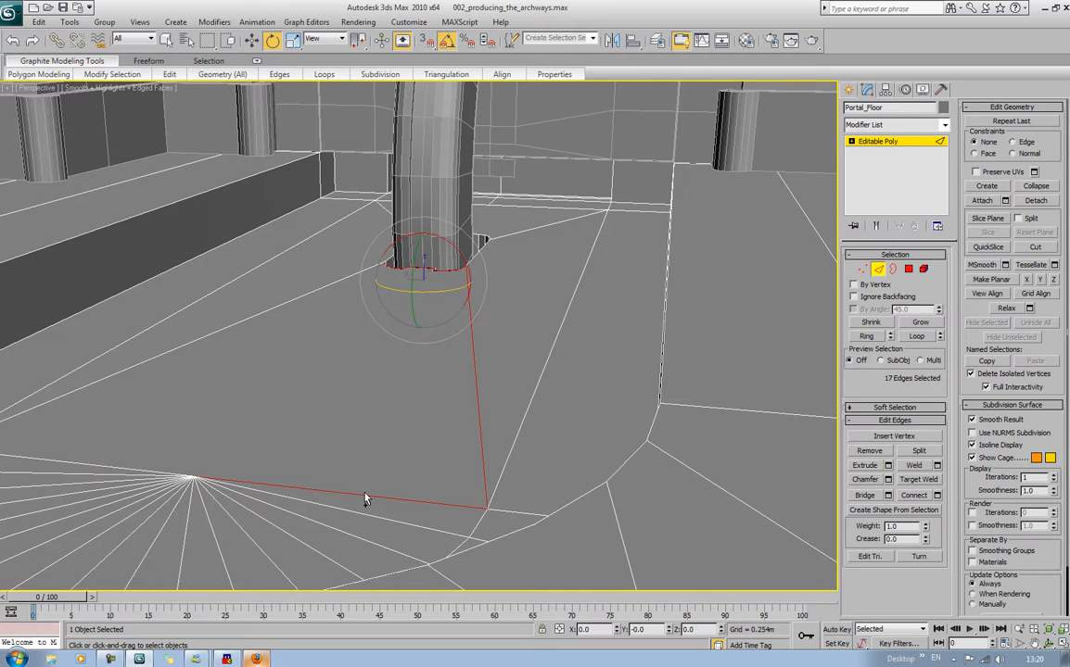
pyautogui.keyDown('alt'); pyautogui.click(454, 506); pyautogui.keyUp('alt')
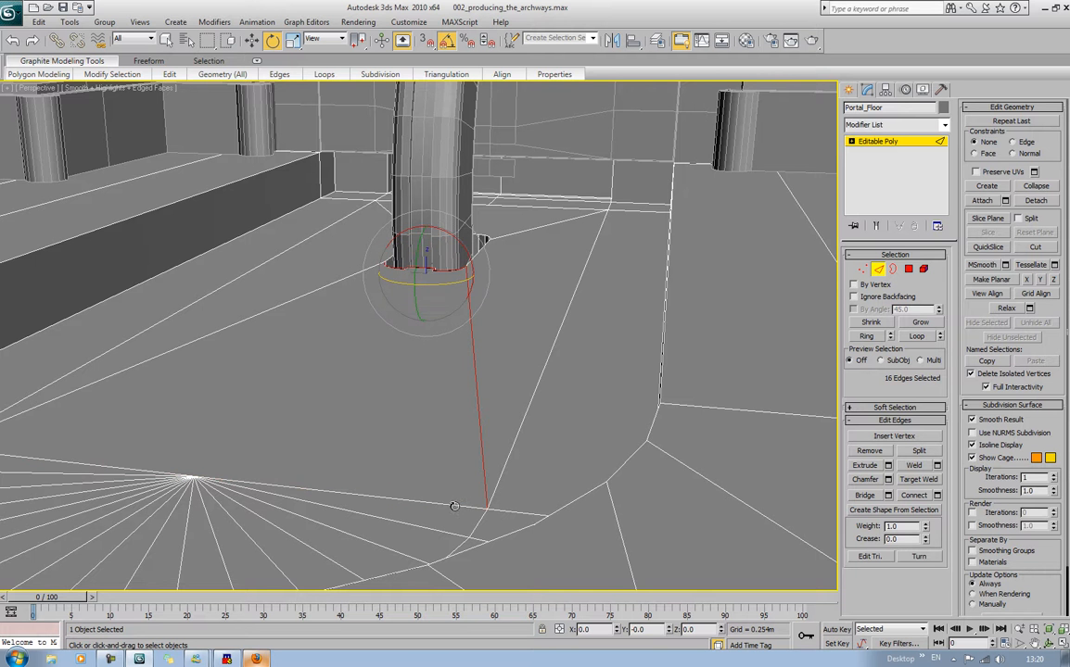
pyautogui.keyDown('alt'); pyautogui.click(483, 456); pyautogui.keyUp('alt')
# Add the remaining rim edges along the collar's straight side and around its rear rounded end to the edge selection
pyautogui.keyDown('alt'); pyautogui.moveTo(509, 444); pyautogui.dragTo(427, 419, button='middle'); pyautogui.keyUp('alt')
pyautogui.keyDown('ctrl'); pyautogui.click(405, 398); pyautogui.keyUp('ctrl')
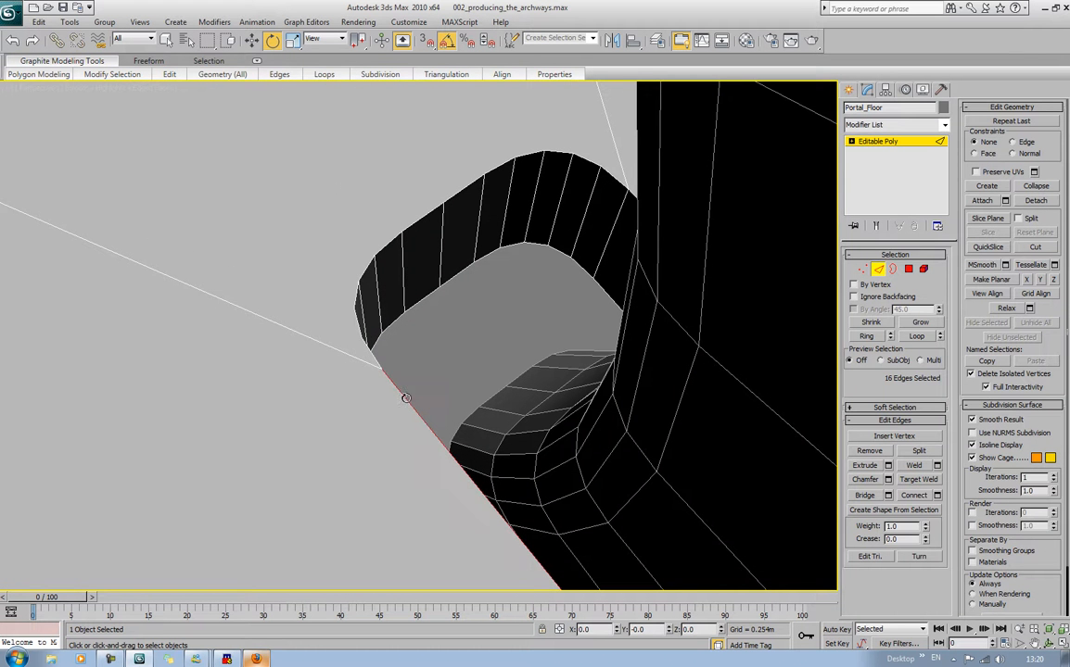
pyautogui.keyDown('ctrl'); pyautogui.click(373, 356); pyautogui.keyUp('ctrl')
pyautogui.keyDown('ctrl'); pyautogui.click(383, 246); pyautogui.keyUp('ctrl')
pyautogui.keyDown('ctrl'); pyautogui.click(422, 215); pyautogui.keyUp('ctrl')
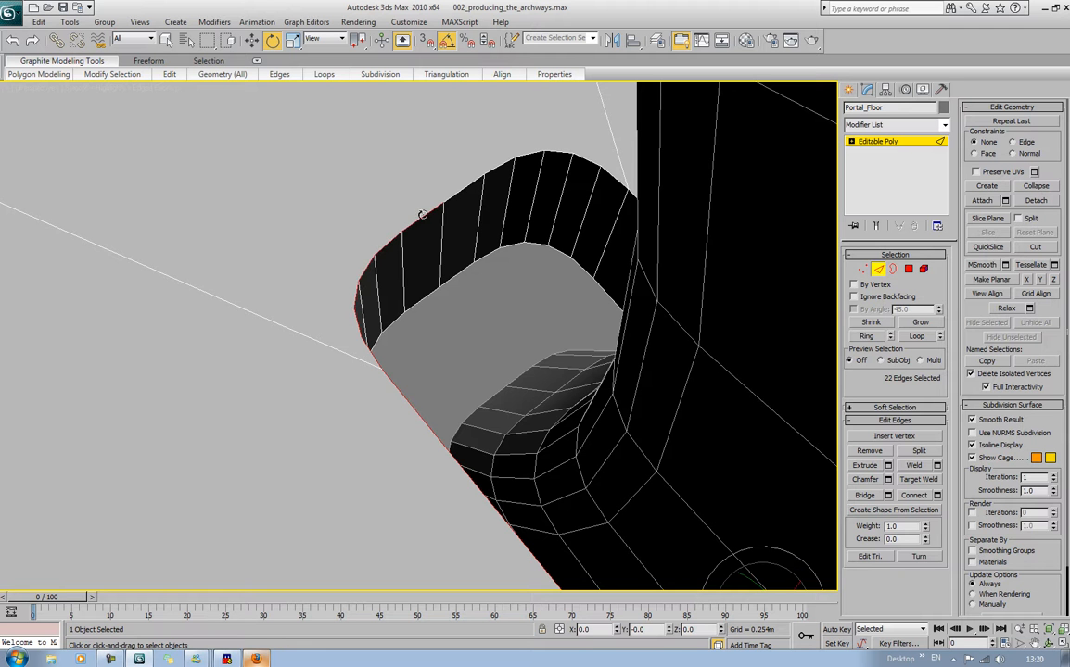
pyautogui.keyDown('ctrl'); pyautogui.click(476, 182); pyautogui.keyUp('ctrl')
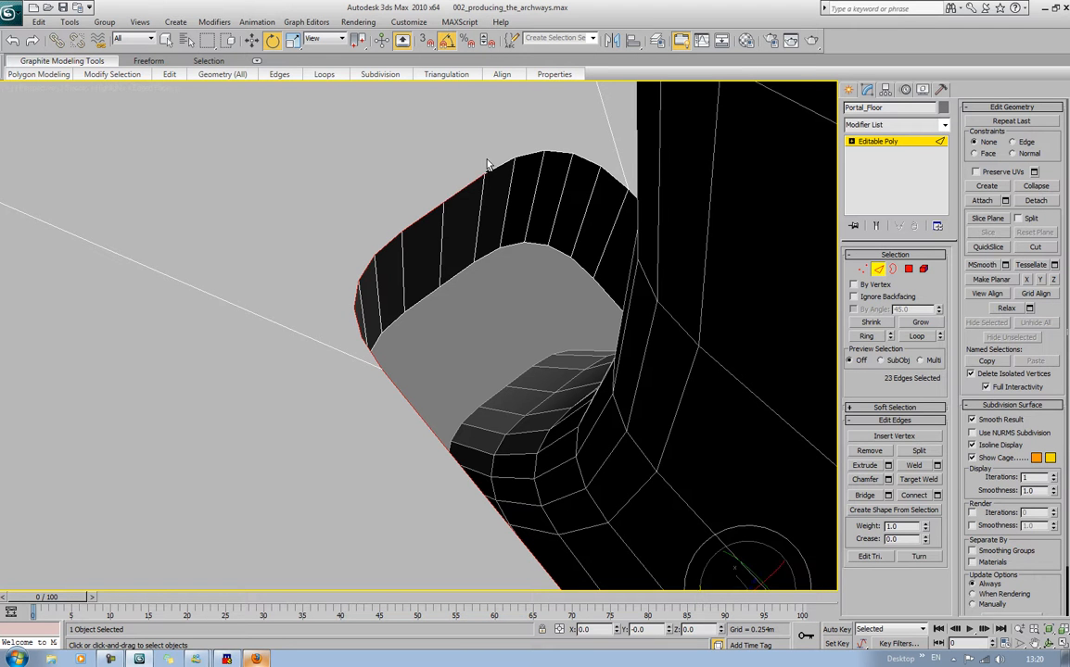
pyautogui.keyDown('ctrl'); pyautogui.click(509, 163); pyautogui.keyUp('ctrl')
pyautogui.keyDown('ctrl'); pyautogui.click(528, 156); pyautogui.keyUp('ctrl')
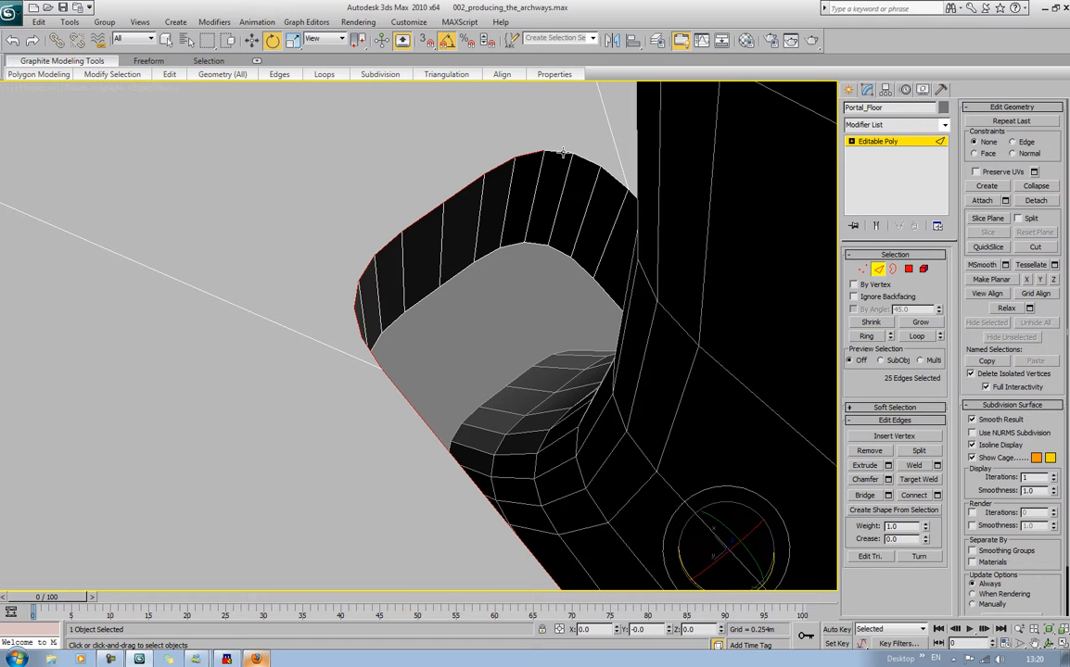
pyautogui.keyDown('ctrl'); pyautogui.click(561, 152); pyautogui.keyUp('ctrl')
pyautogui.keyDown('ctrl'); pyautogui.click(580, 159); pyautogui.keyUp('ctrl')
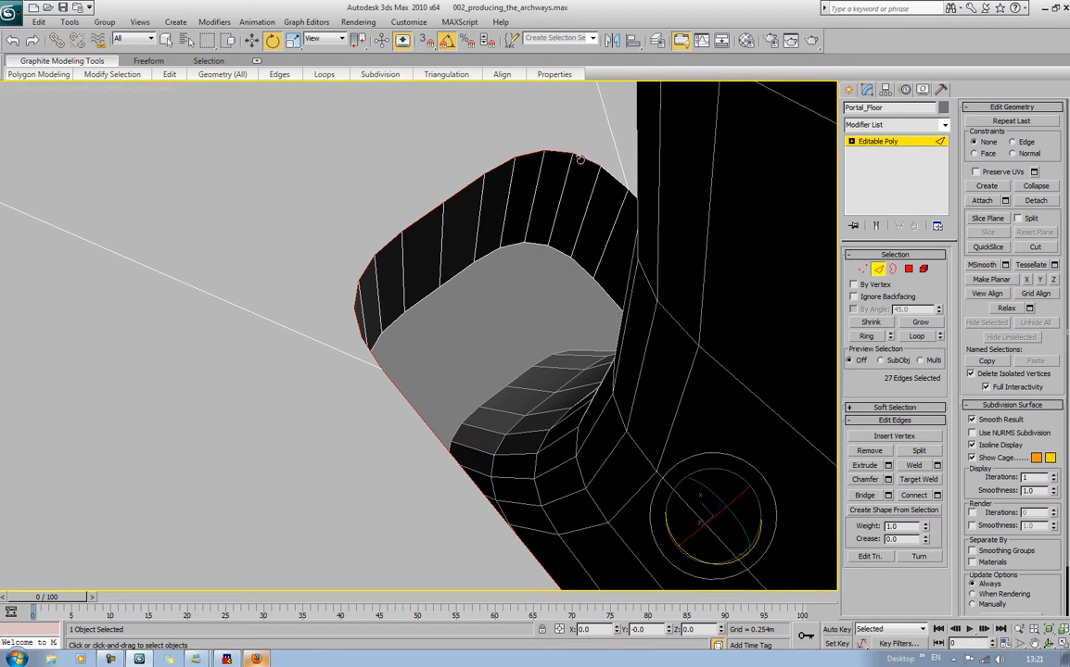
pyautogui.keyDown('ctrl'); pyautogui.click(618, 190); pyautogui.keyUp('ctrl')
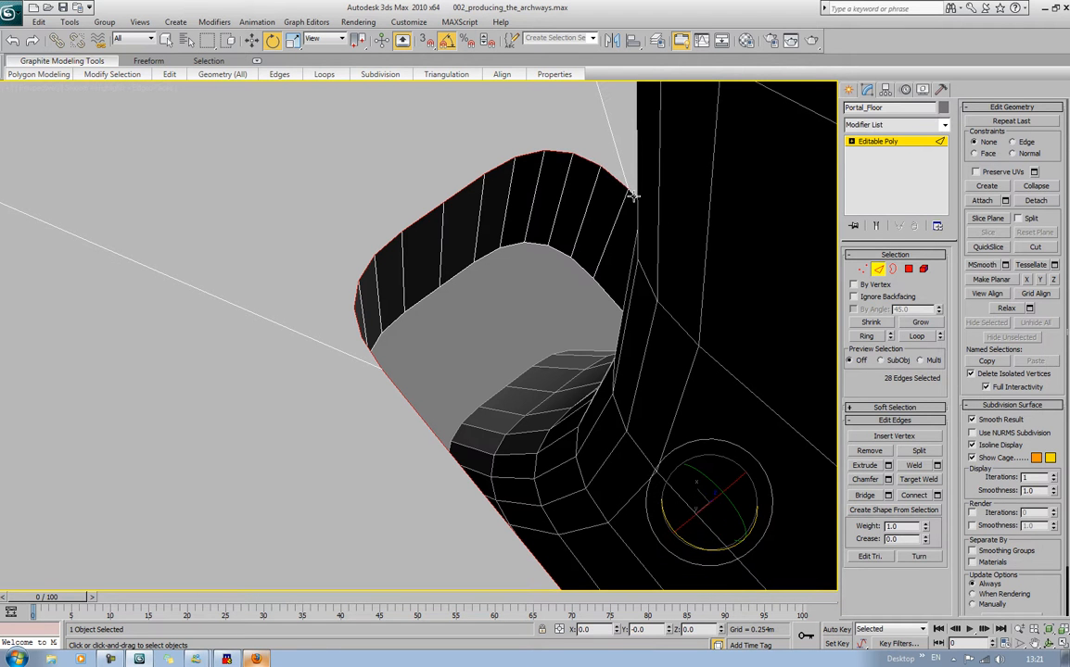
pyautogui.keyDown('ctrl'); pyautogui.click(633, 196); pyautogui.keyUp('ctrl')
# Chamfer the selected collar rim edges by 0.006 m with 1 segment
pyautogui.keyDown('alt'); pyautogui.moveTo(719, 252); pyautogui.dragTo(531, 325, button='middle'); pyautogui.keyUp('alt')
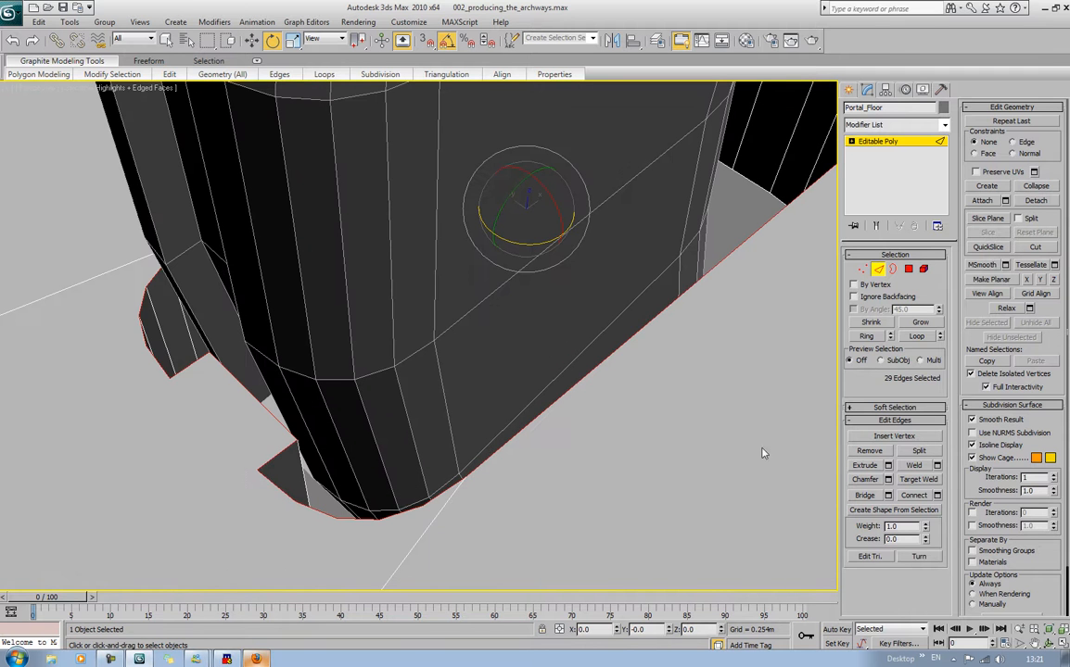
pyautogui.click(887, 479)
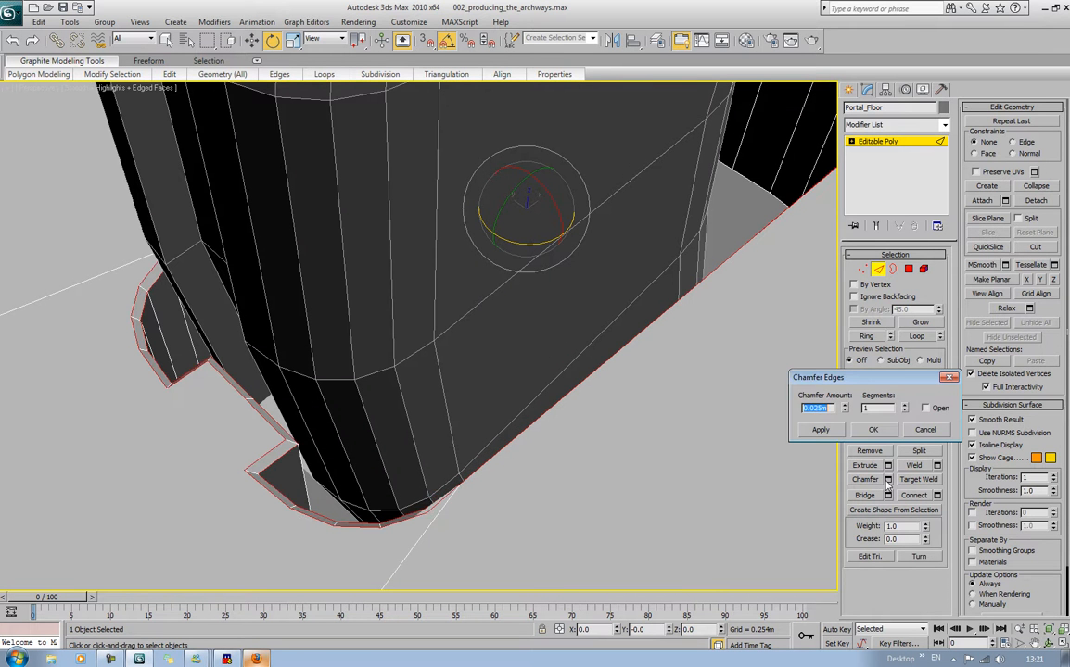
pyautogui.click(904, 406)
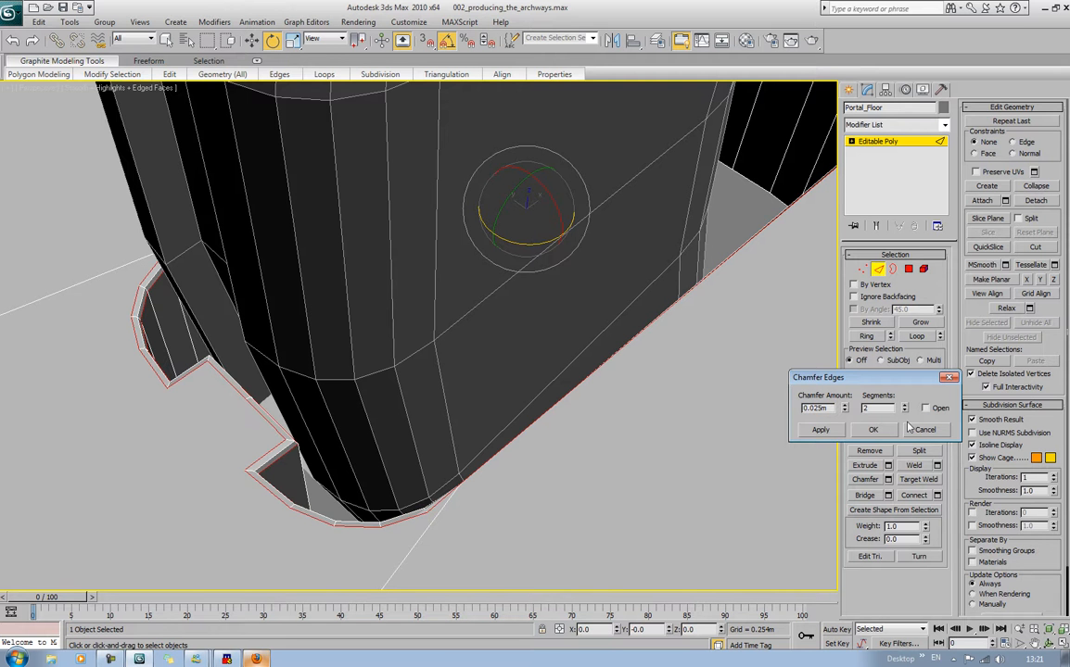
pyautogui.moveTo(844, 410)
pyautogui.mouseDown()
pyautogui.moveTo(845, 352)
pyautogui.moveTo(845, 424)
pyautogui.mouseUp()
pyautogui.keyDown('alt'); pyautogui.moveTo(536, 411); pyautogui.dragTo(589, 450, button='middle'); pyautogui.keyUp('alt')
pyautogui.scroll(4, 621, 422)
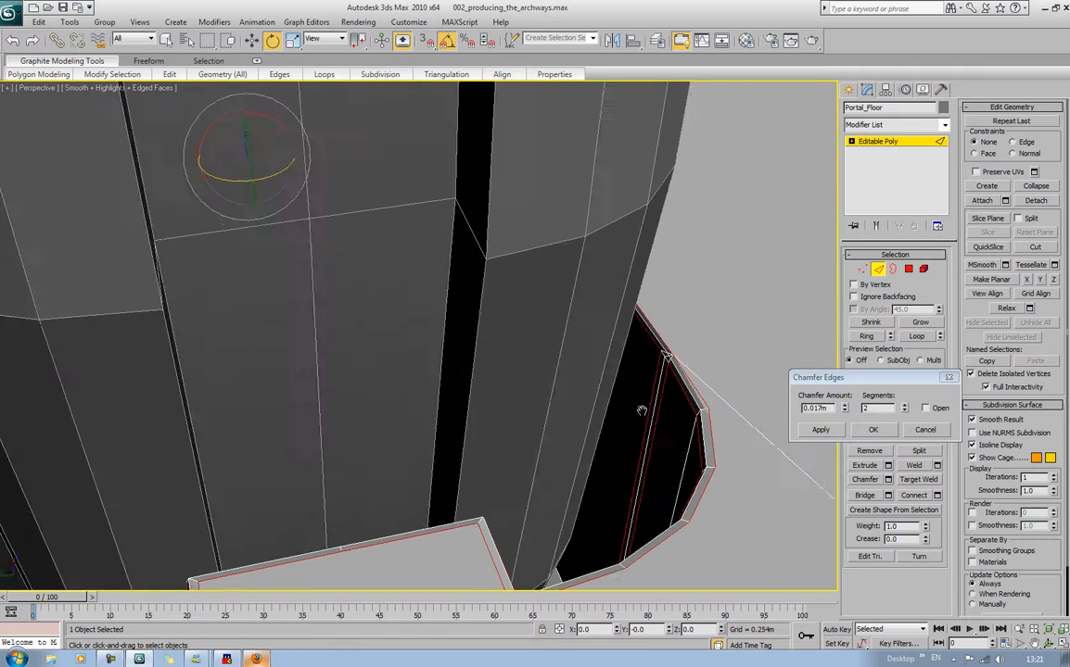
pyautogui.keyDown('alt'); pyautogui.moveTo(639, 410); pyautogui.dragTo(617, 411, button='middle'); pyautogui.keyUp('alt')
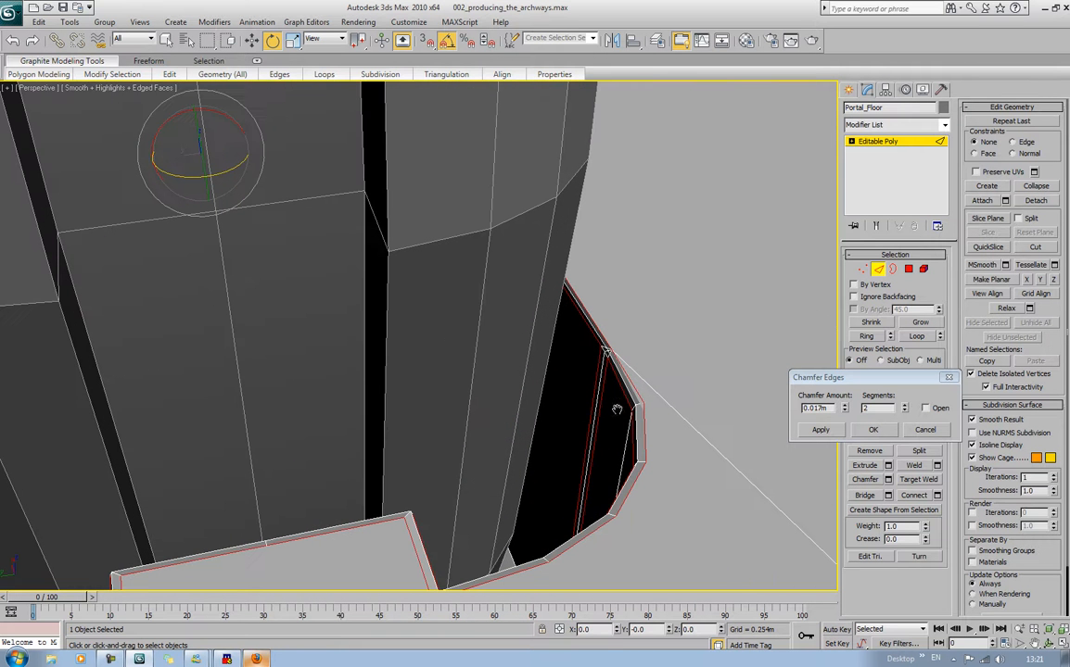
pyautogui.click(846, 412)
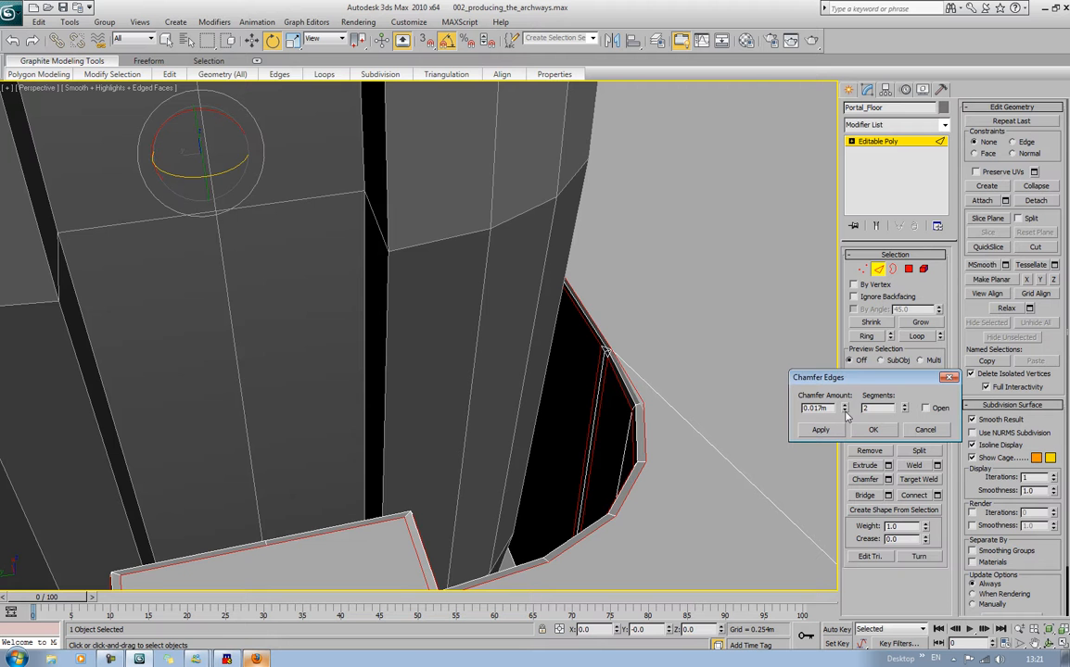
pyautogui.moveTo(845, 414); pyautogui.dragTo(852, 435)
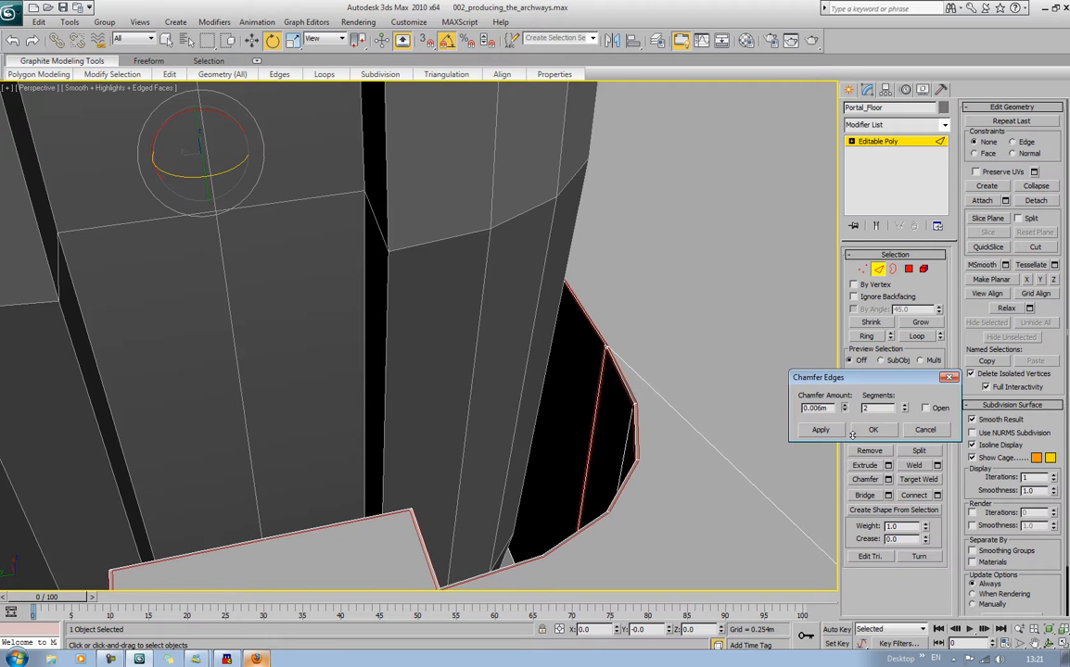
pyautogui.click(905, 411)
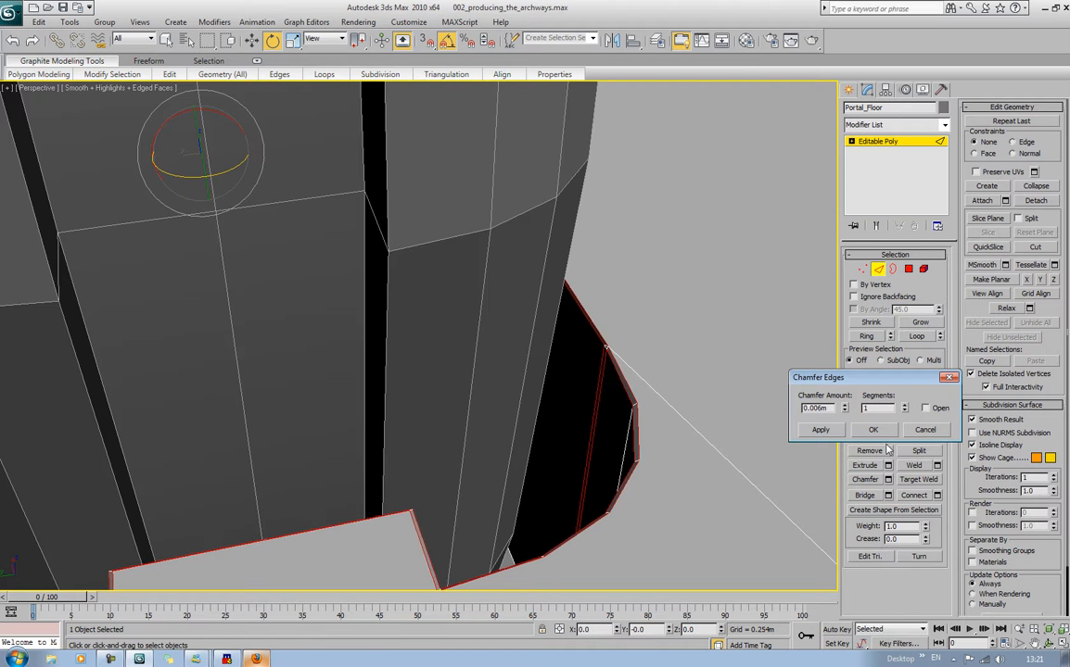
pyautogui.click(874, 431)
# Clear the edge selection and examine the chamfered collar rim and the whole portal in shaded display without edges
pyautogui.press('z')
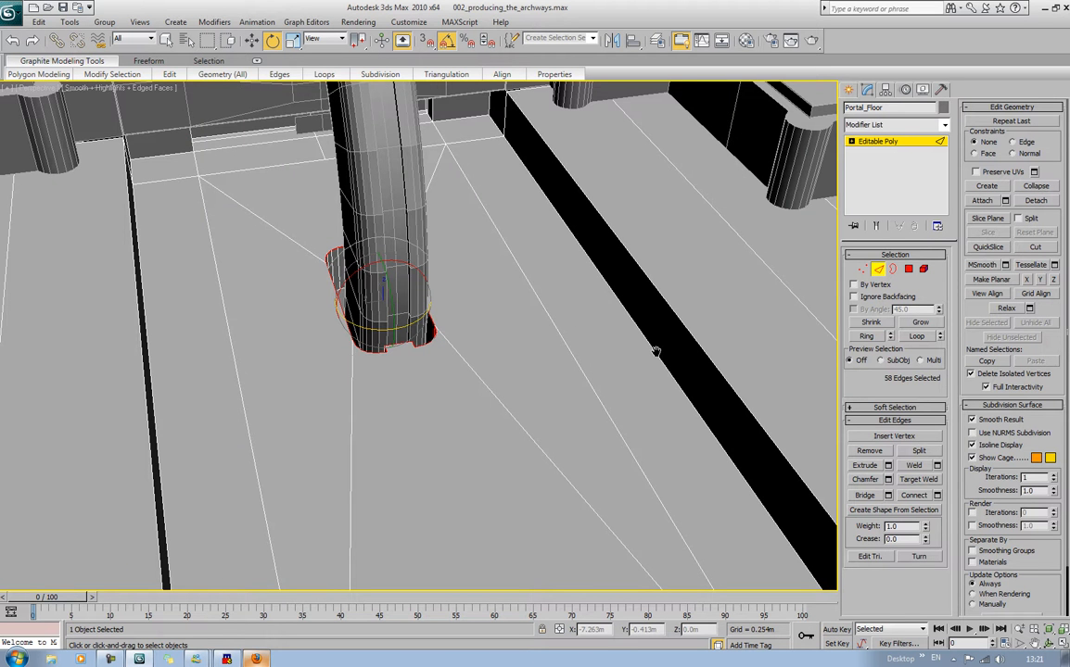
pyautogui.press('F4')
pyautogui.click(503, 348)
pyautogui.keyDown('alt'); pyautogui.moveTo(550, 354); pyautogui.dragTo(484, 356, button='middle'); pyautogui.keyUp('alt')
pyautogui.scroll(-8, 506, 345)
pyautogui.press('F4')
pyautogui.press('F4')
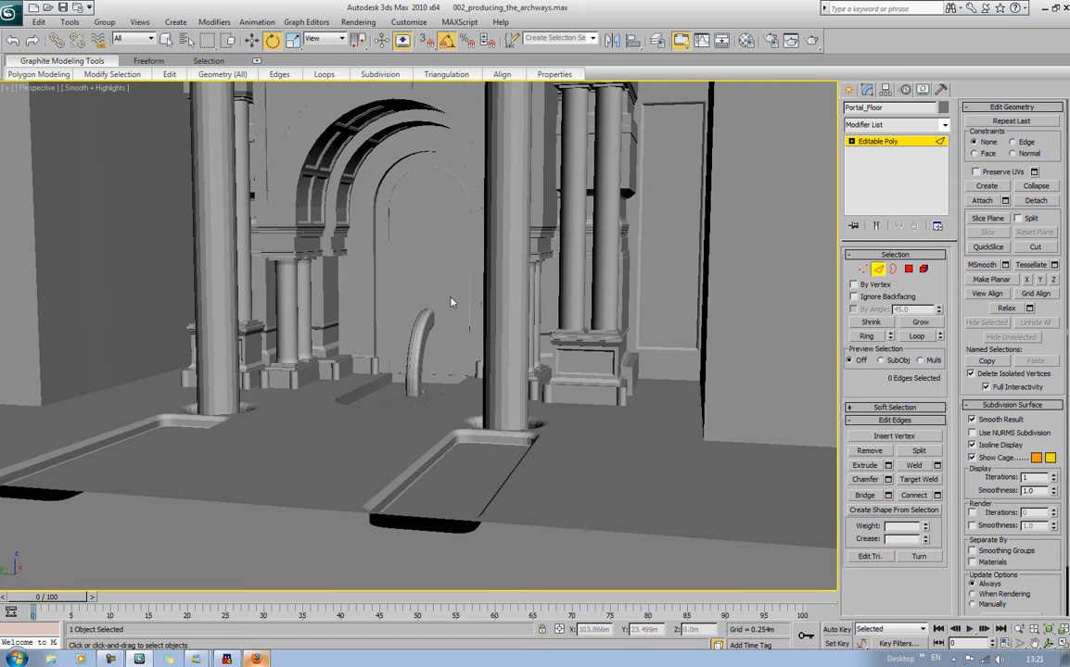
# Turn on edged faces in the shaded view and leave edge editing on Portal_Floor
pyautogui.scroll(6, 451, 303)
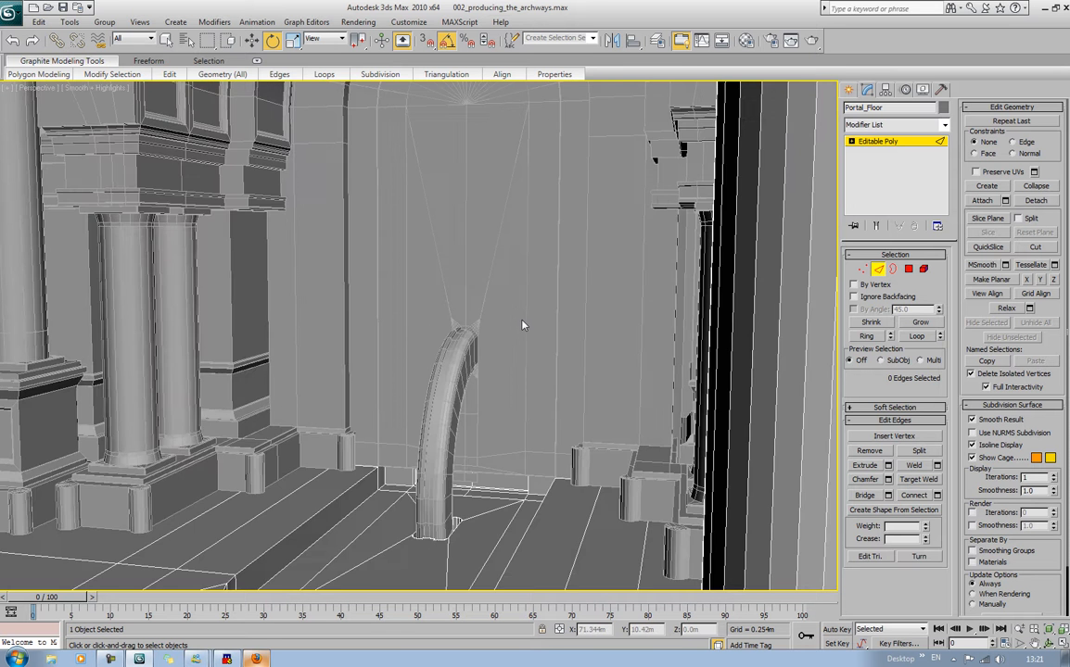
pyautogui.press('F3')
pyautogui.press('F3')
pyautogui.press('F4')
pyautogui.moveTo(525, 340); pyautogui.dragTo(440, 315, button='middle')
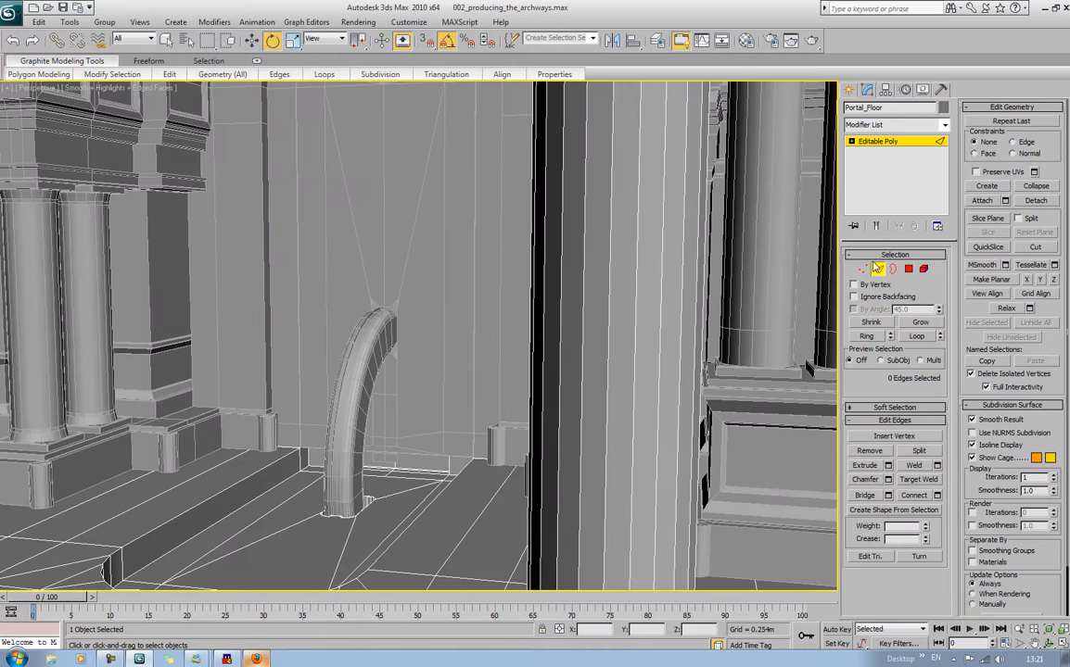
pyautogui.click(877, 268)
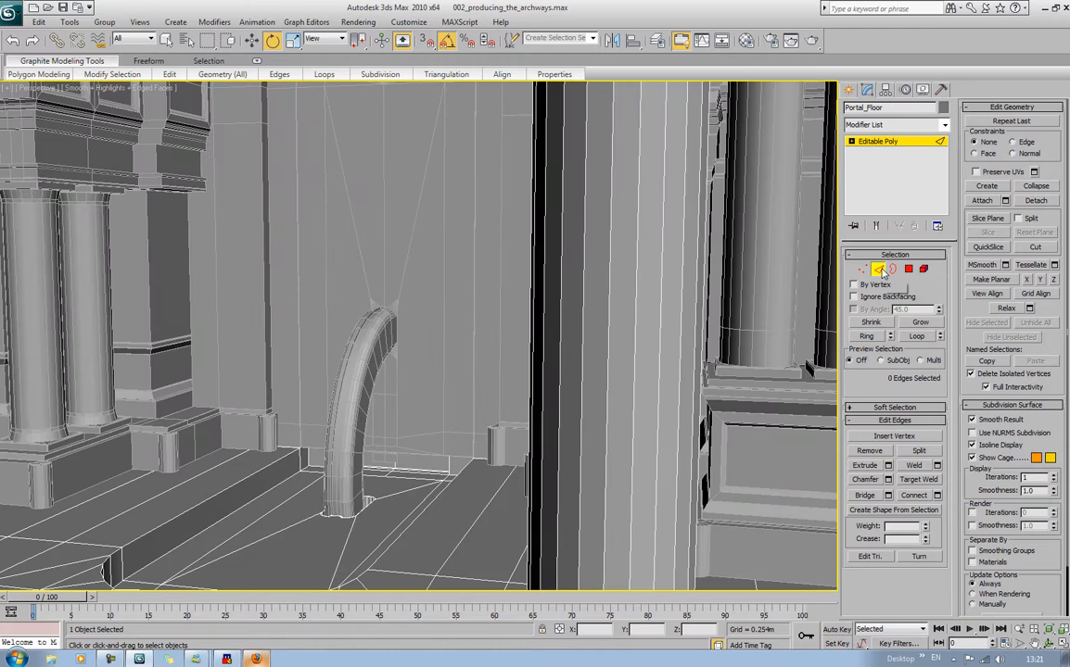
# Rotate Portal_Inner_Door by -90 degrees about the Y axis and deselect it
pyautogui.click(391, 285)
pyautogui.scroll(-6, 390, 285)
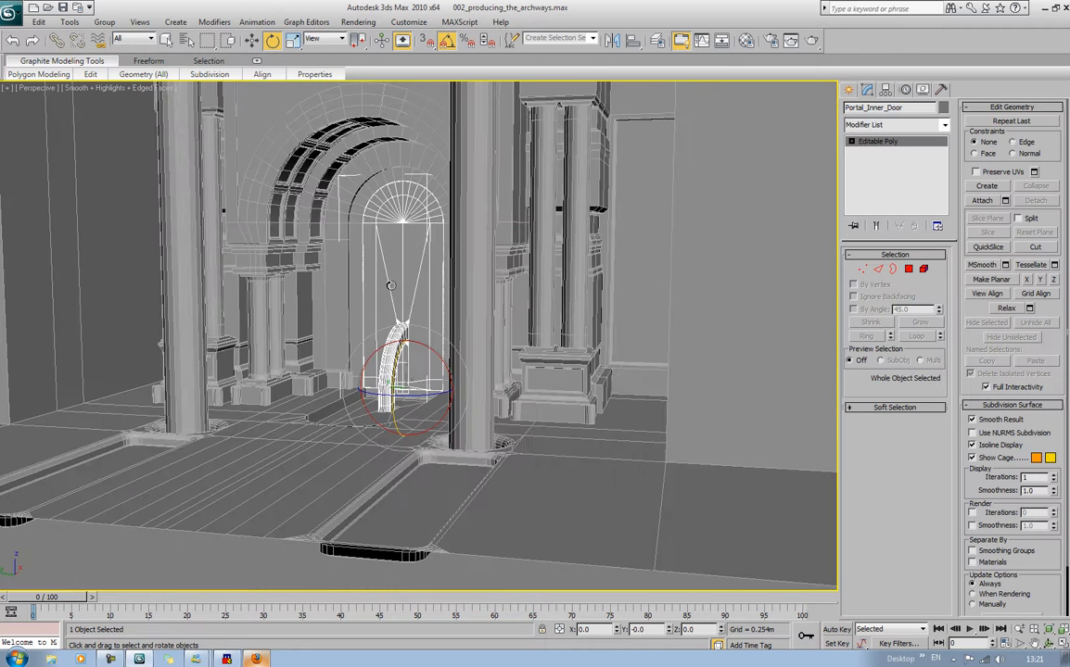
pyautogui.moveTo(390, 285)
pyautogui.keyDown('alt'); pyautogui.mouseDown(button='middle')
pyautogui.moveTo(408, 284)
pyautogui.moveTo(356, 285)
pyautogui.moveTo(445, 299)
pyautogui.moveTo(389, 292)
pyautogui.mouseUp(button='middle'); pyautogui.keyUp('alt')
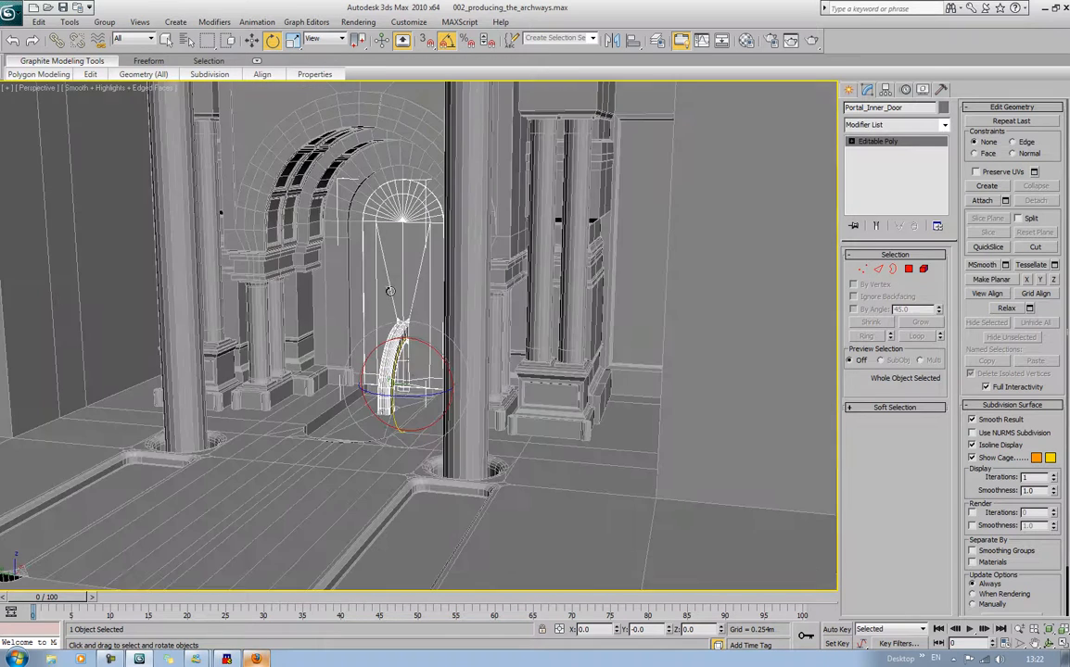
pyautogui.moveTo(394, 382); pyautogui.dragTo(411, 438)
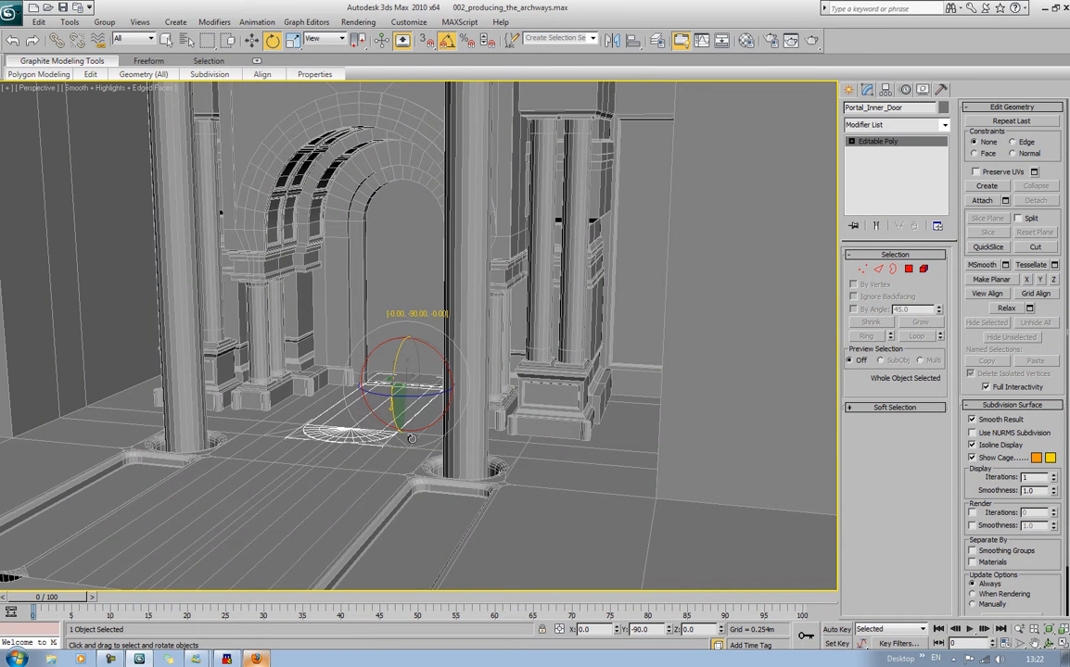
pyautogui.click(413, 264)
# Delete the tall polygon nearest the doorway on each side of the opening at the rear of Object01
pyautogui.keyDown('alt'); pyautogui.moveTo(413, 263); pyautogui.dragTo(240, 296, button='middle'); pyautogui.keyUp('alt')
pyautogui.scroll(-5, 332, 290)
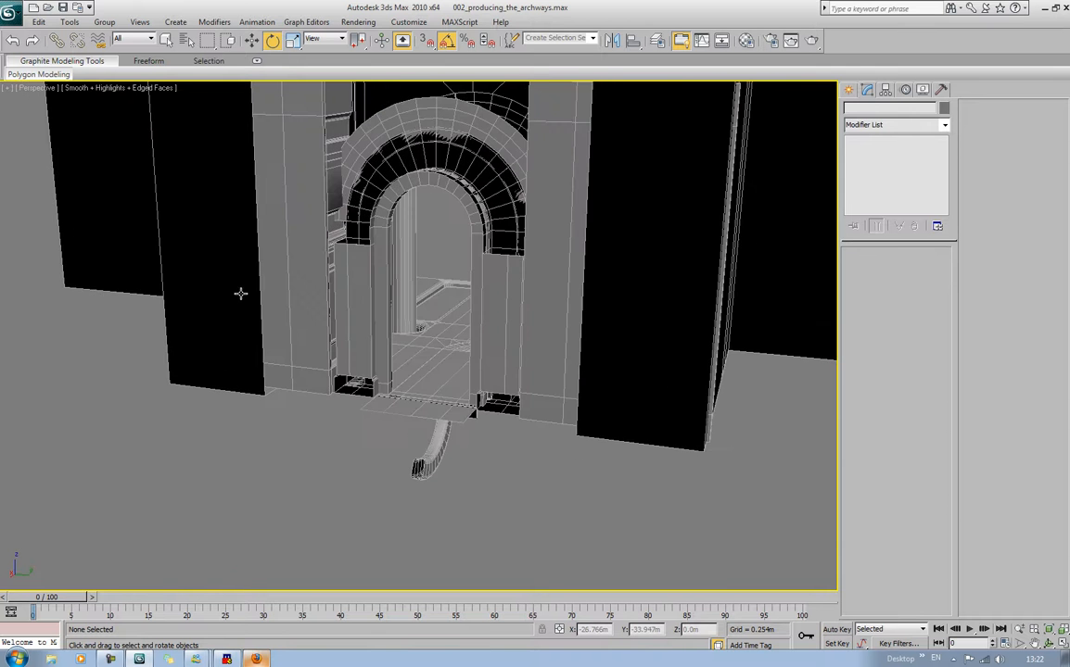
pyautogui.scroll(3, 376, 289)
pyautogui.scroll(3, 375, 288)
pyautogui.click(579, 325)
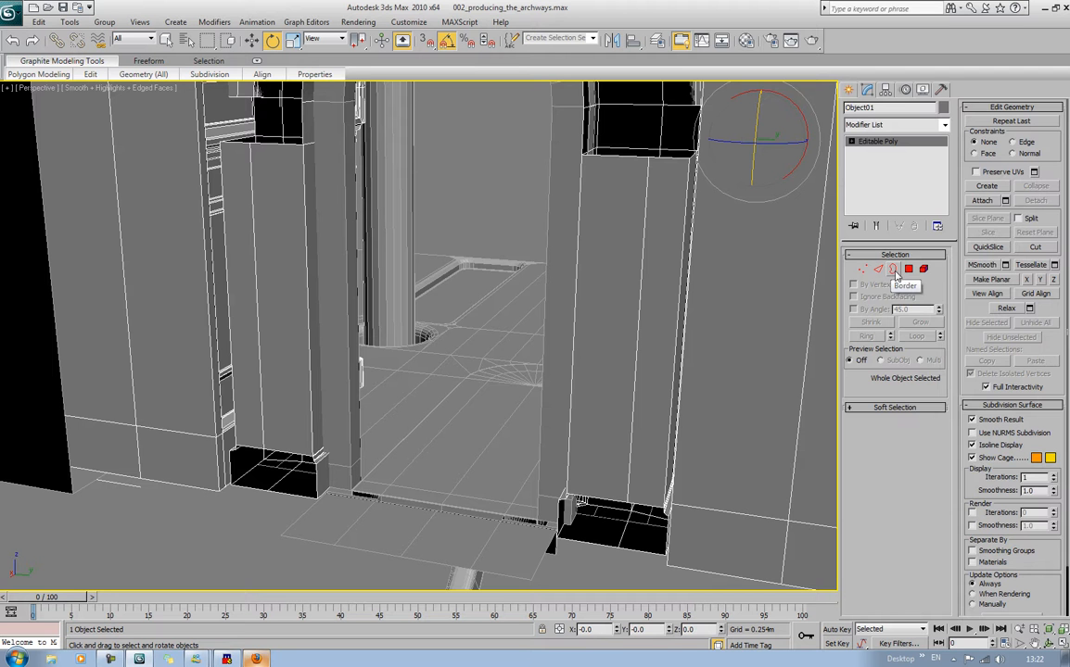
pyautogui.click(908, 269)
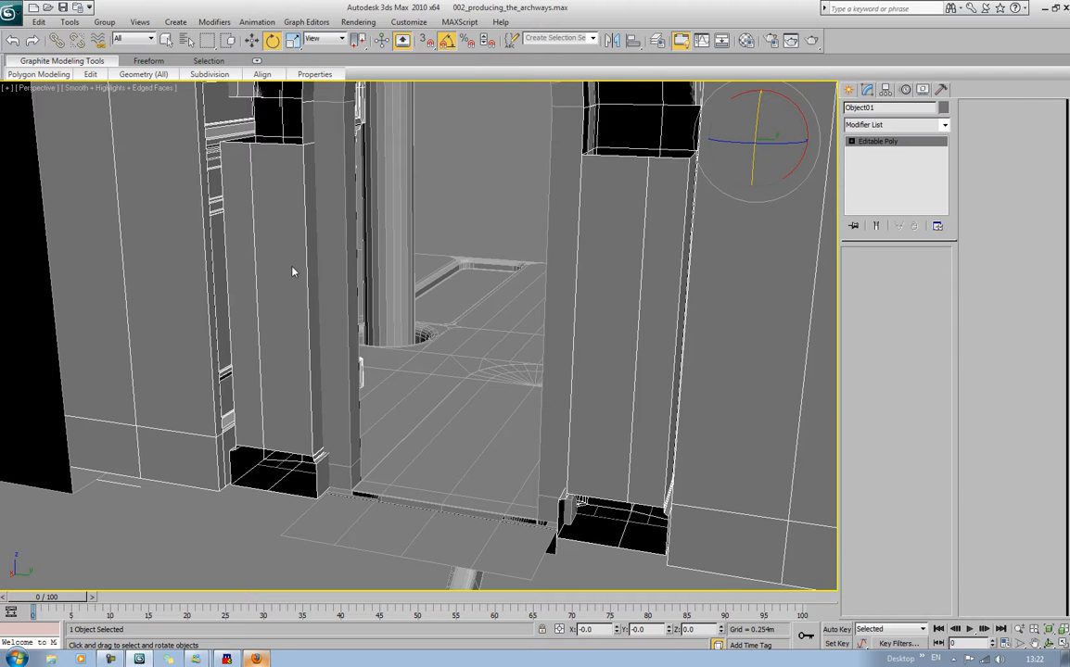
pyautogui.click(262, 239)
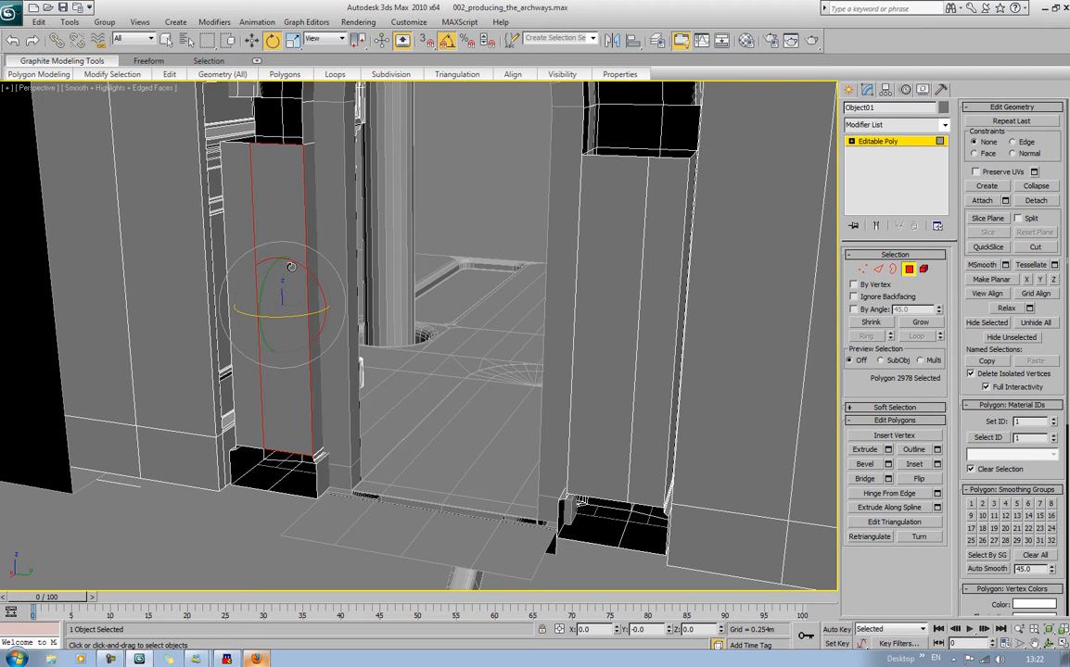
pyautogui.press('F2')
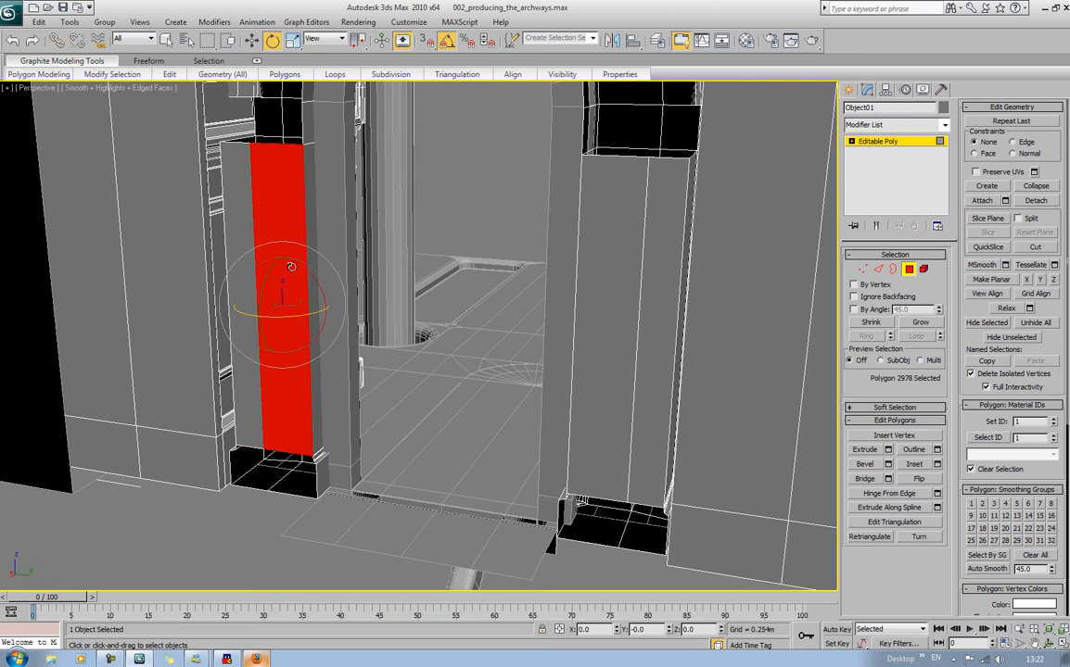
pyautogui.press('Delete')
pyautogui.click(593, 310)
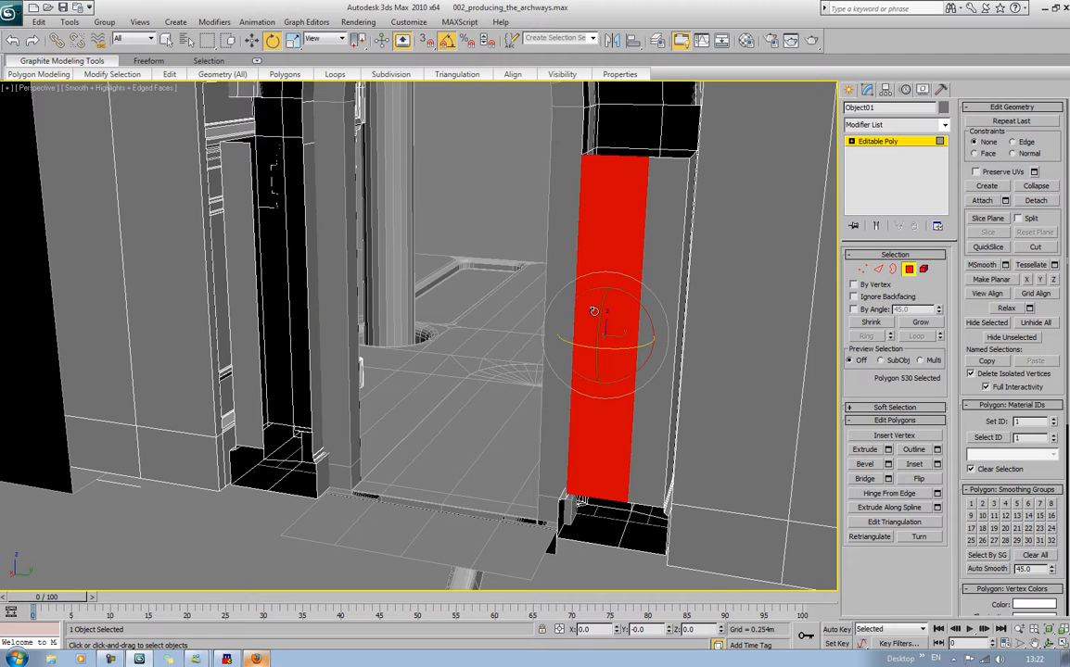
pyautogui.press('Delete')
# Select the vertical edge at the foot of one rear door jamb on Object01
pyautogui.keyDown('alt'); pyautogui.moveTo(622, 365); pyautogui.dragTo(621, 300, button='middle'); pyautogui.keyUp('alt')
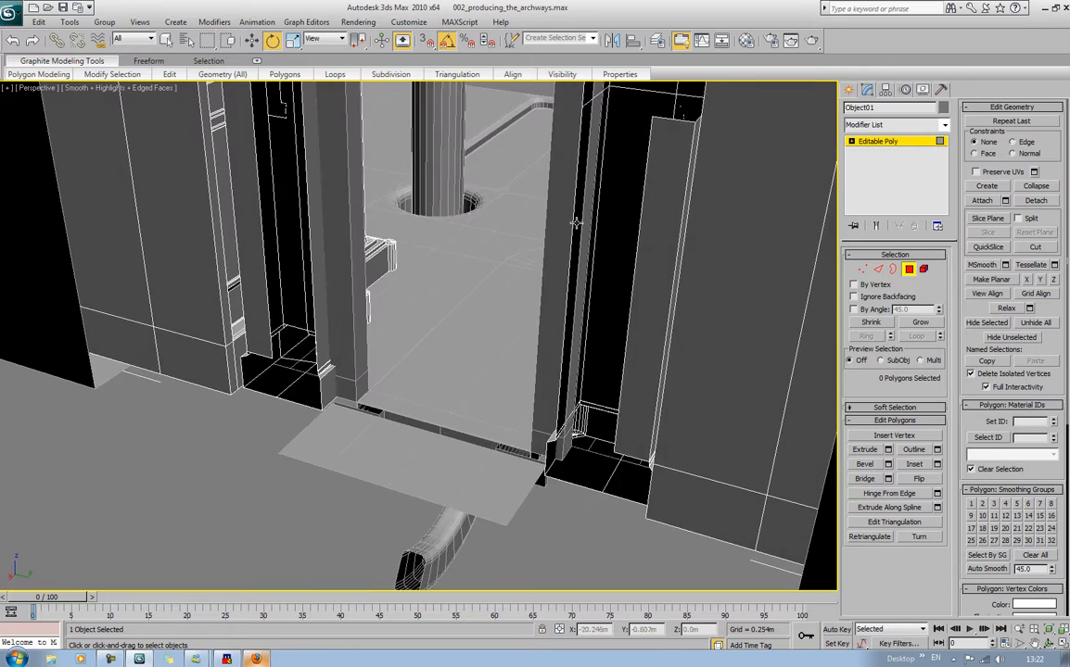
pyautogui.moveTo(577, 223); pyautogui.dragTo(656, 306, button='middle')
pyautogui.moveTo(590, 274); pyautogui.dragTo(747, 293, button='middle')
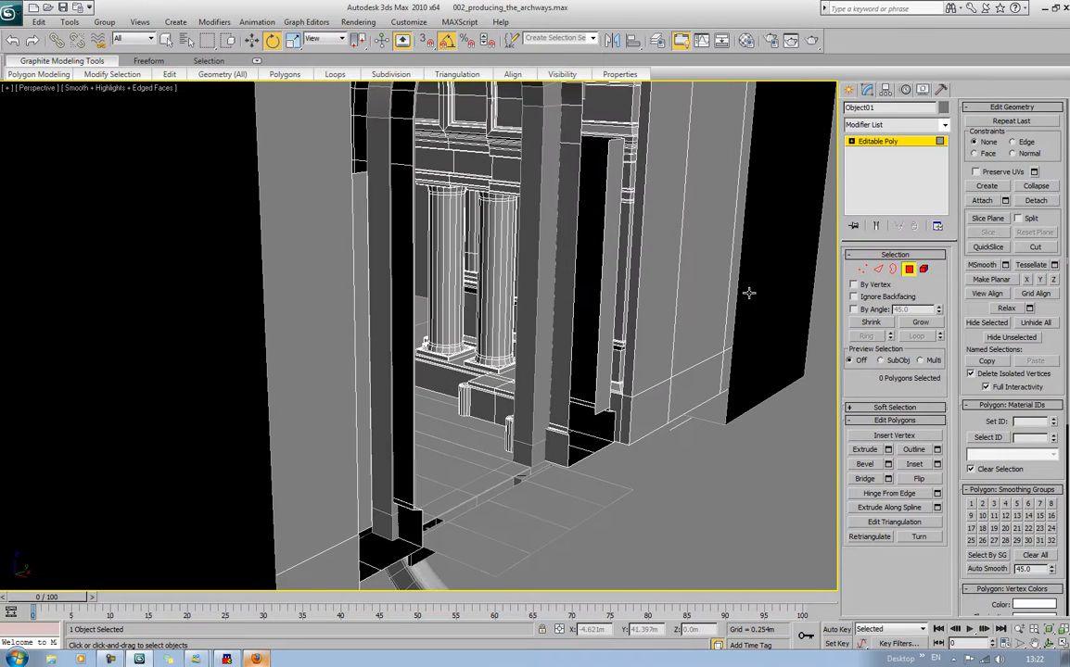
pyautogui.press('2')
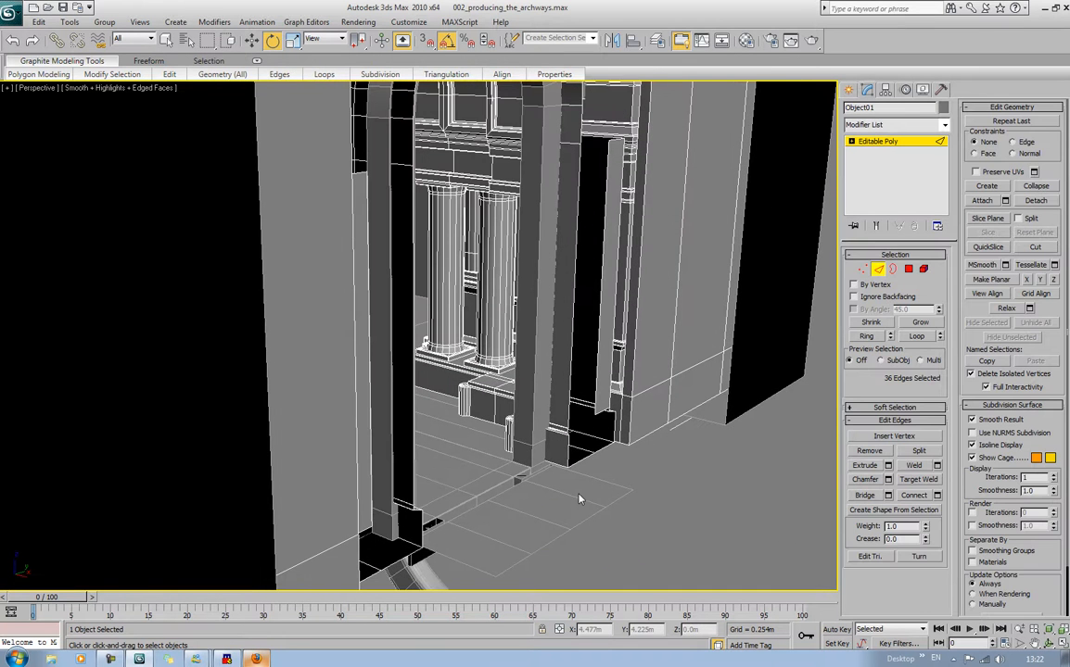
pyautogui.moveTo(580, 499); pyautogui.dragTo(509, 346, button='middle')
pyautogui.scroll(4, 594, 410)
pyautogui.click(501, 363)
pyautogui.moveTo(621, 371); pyautogui.dragTo(468, 566, button='middle')
pyautogui.scroll(3, 452, 374)
pyautogui.scroll(-3, 465, 160)
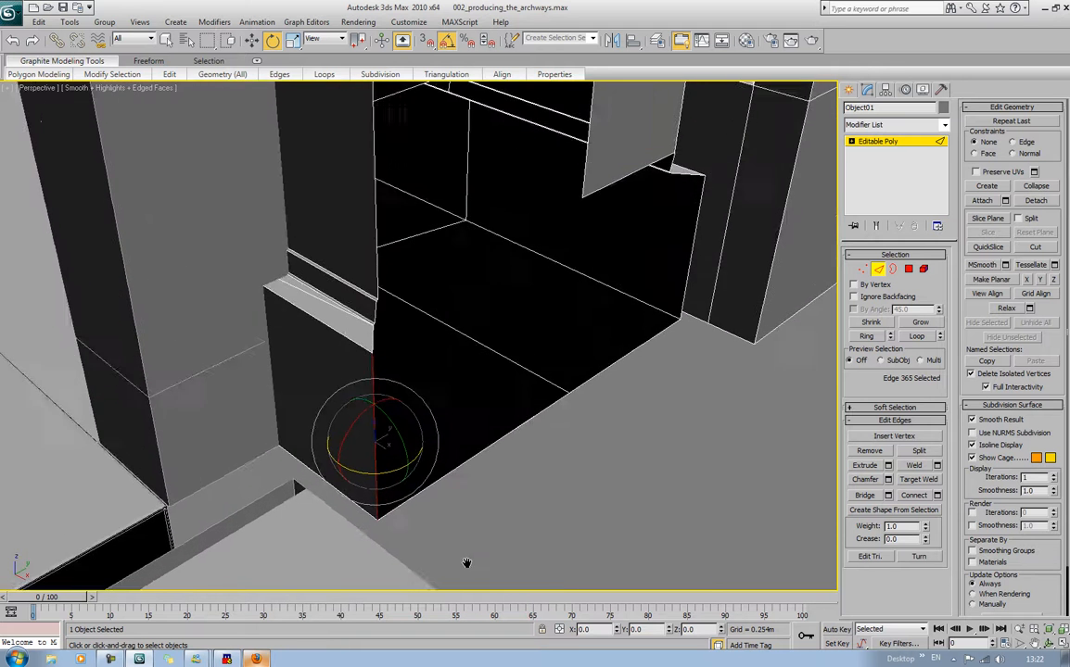
pyautogui.scroll(4, 451, 381)
pyautogui.keyDown('alt'); pyautogui.moveTo(499, 375); pyautogui.dragTo(492, 374, button='middle'); pyautogui.keyUp('alt')
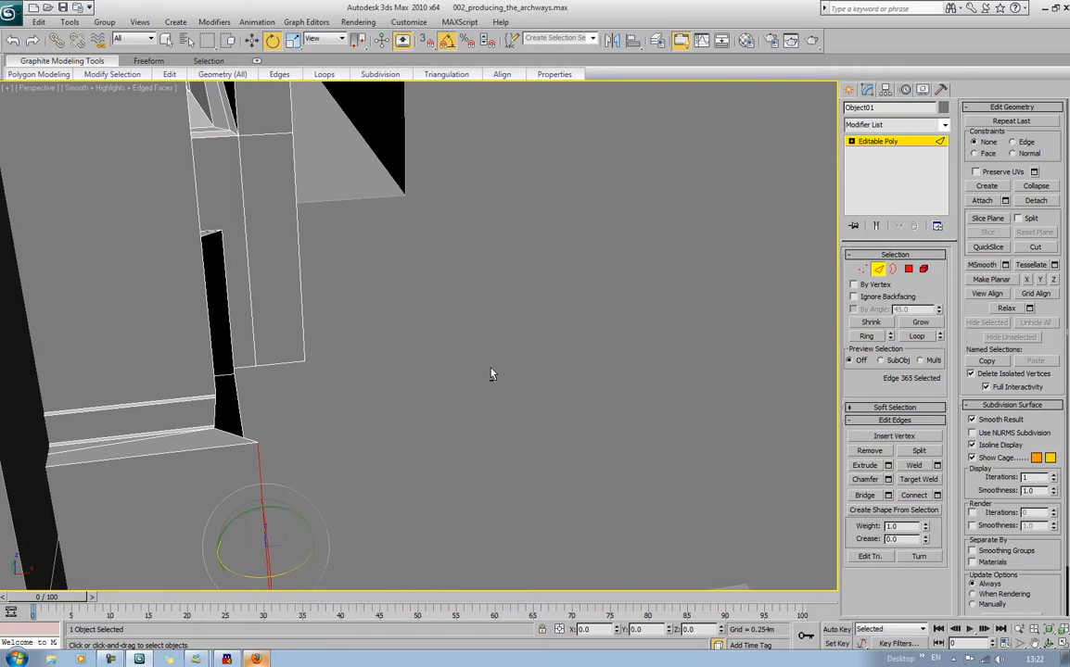
# Add the base moulding profile edges and the tall vertical edge of the same jamb to the edge selection
pyautogui.keyDown('ctrl'); pyautogui.click(231, 433); pyautogui.keyUp('ctrl')
pyautogui.moveTo(237, 433); pyautogui.dragTo(489, 377, button='middle')
pyautogui.scroll(3, 284, 431)
pyautogui.scroll(3, 489, 377)
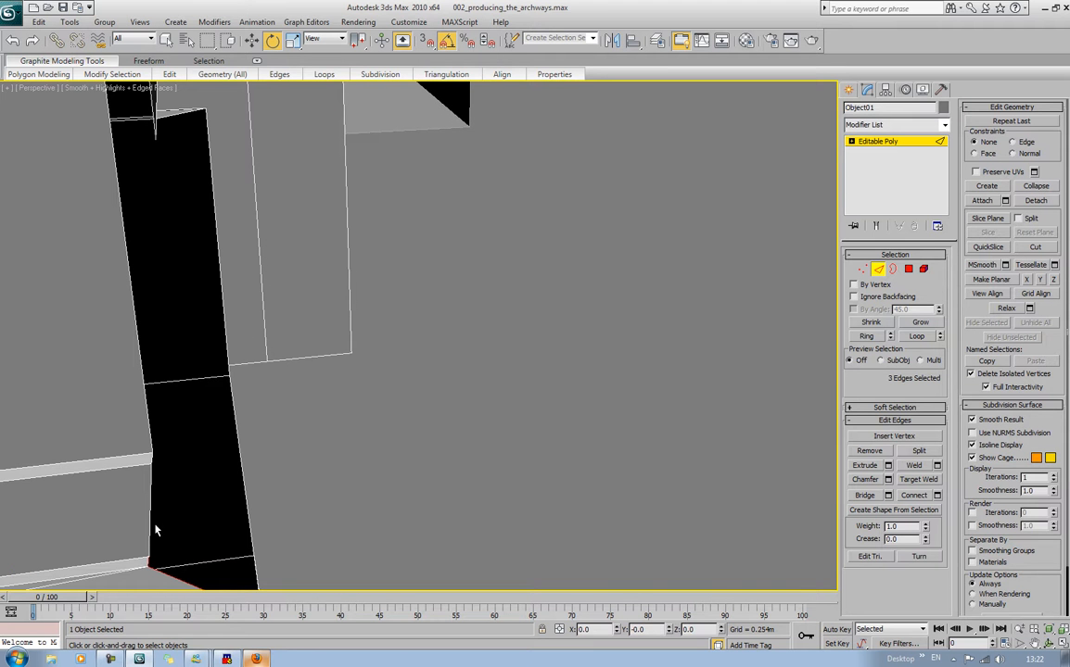
pyautogui.press('q')
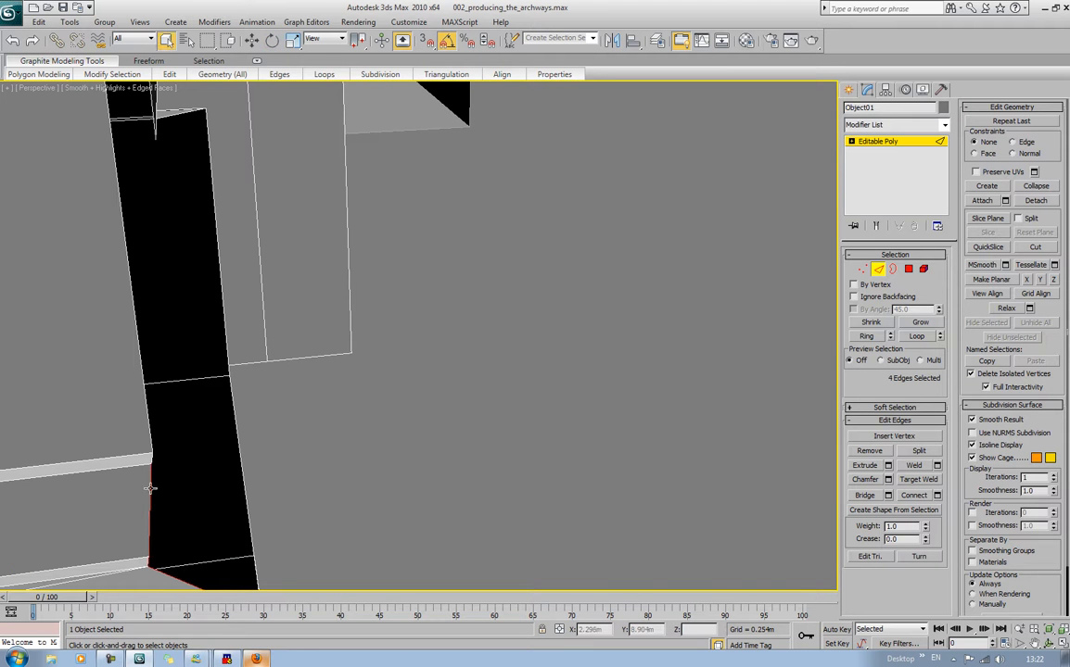
pyautogui.keyDown('ctrl'); pyautogui.click(154, 461); pyautogui.keyUp('ctrl')
pyautogui.keyDown('ctrl'); pyautogui.click(141, 373); pyautogui.keyUp('ctrl')
# Extend the edge selection past the top of the jamb along the first outer edges of the inner arch curve
pyautogui.moveTo(171, 363); pyautogui.dragTo(343, 553, button='middle')
pyautogui.scroll(-3, 263, 329)
pyautogui.scroll(-3, 318, 466)
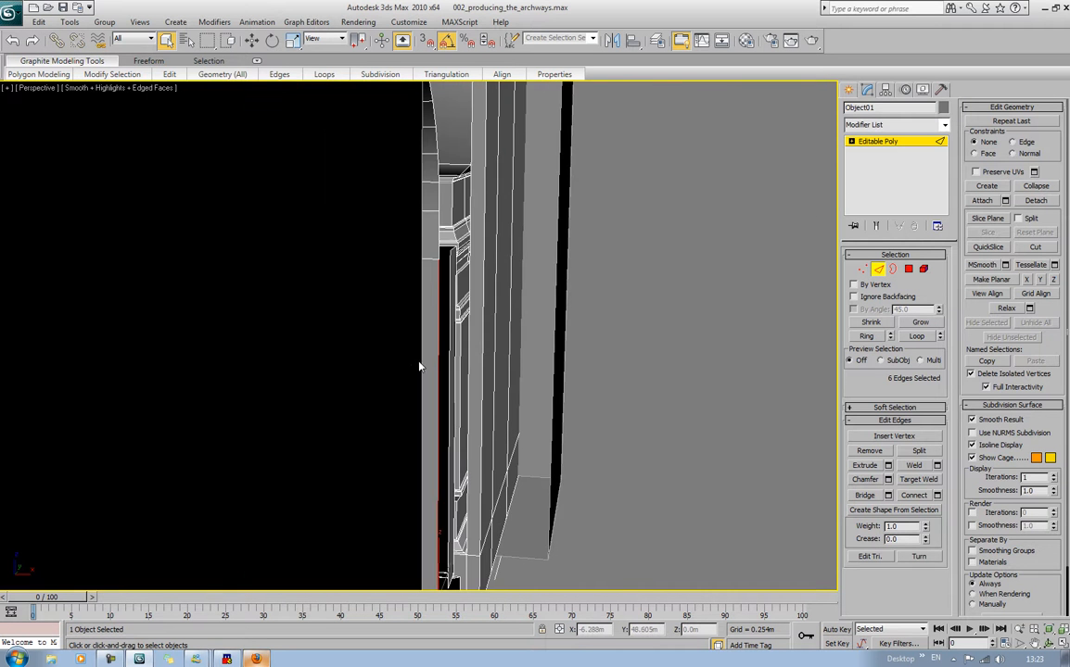
pyautogui.keyDown('alt'); pyautogui.moveTo(420, 365); pyautogui.dragTo(402, 352, button='middle'); pyautogui.keyUp('alt')
pyautogui.keyDown('ctrl'); pyautogui.click(431, 238); pyautogui.keyUp('ctrl')
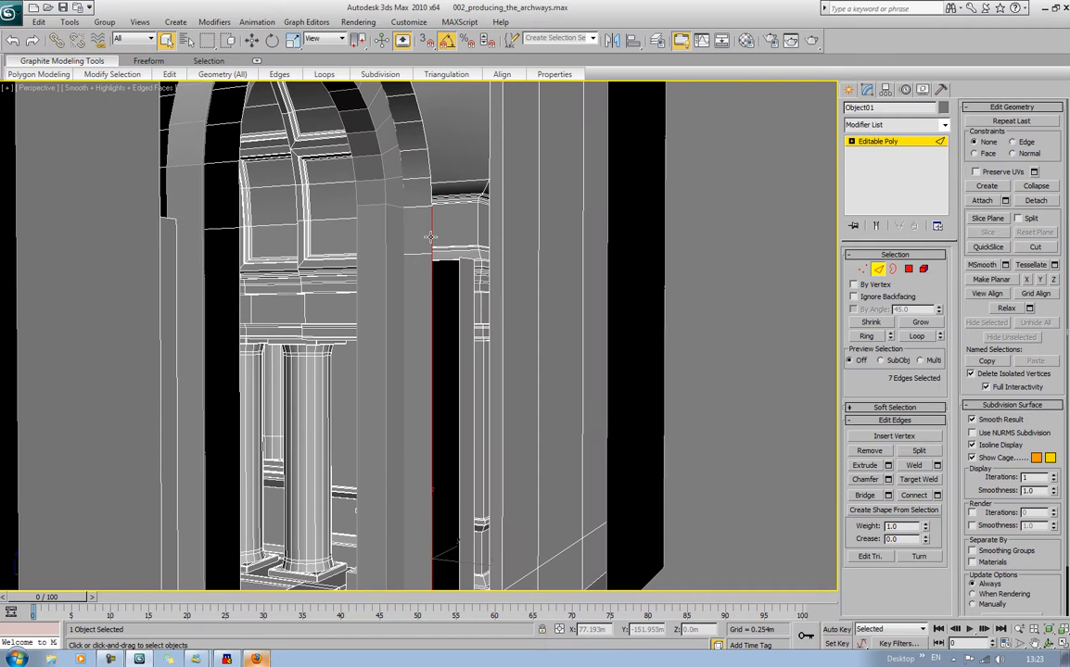
pyautogui.keyDown('ctrl'); pyautogui.click(430, 190); pyautogui.keyUp('ctrl')
pyautogui.keyDown('ctrl'); pyautogui.click(431, 162); pyautogui.keyUp('ctrl')
pyautogui.keyDown('ctrl'); pyautogui.click(426, 135); pyautogui.keyUp('ctrl')
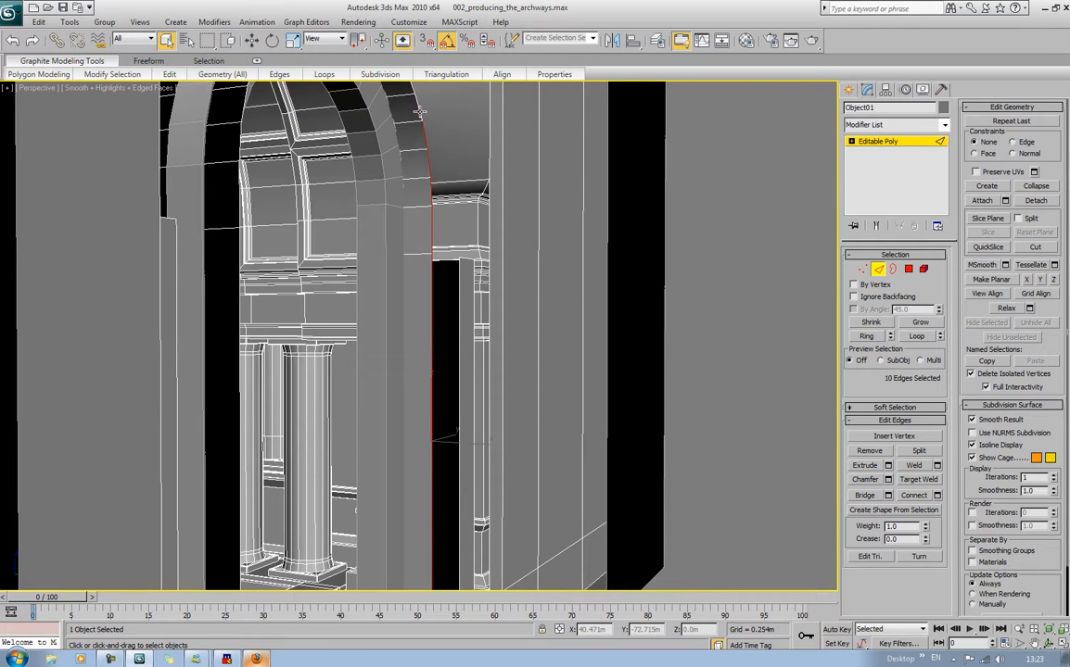
pyautogui.keyDown('ctrl'); pyautogui.click(420, 112); pyautogui.keyUp('ctrl')
# Continue the edge selection along the inner arch's outer rim up to its crown
pyautogui.scroll(-1, 420, 112)
pyautogui.moveTo(420, 113); pyautogui.dragTo(401, 178, button='middle')
pyautogui.keyDown('ctrl'); pyautogui.click(442, 193); pyautogui.keyUp('ctrl')
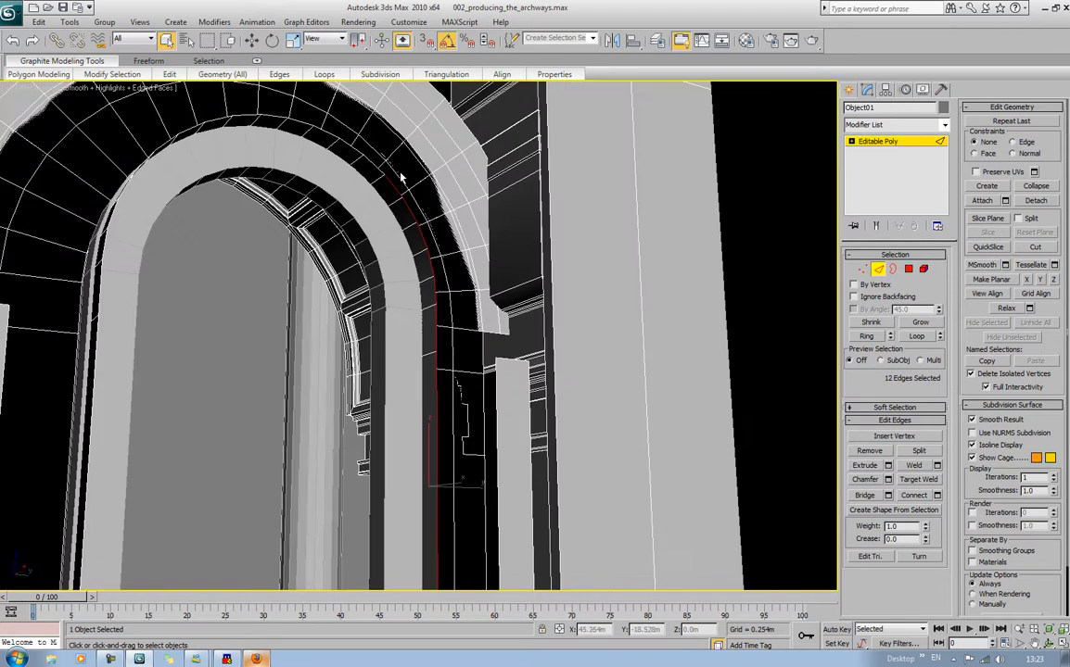
pyautogui.keyDown('ctrl'); pyautogui.click(367, 165); pyautogui.keyUp('ctrl')
pyautogui.keyDown('ctrl'); pyautogui.click(332, 143); pyautogui.keyUp('ctrl')
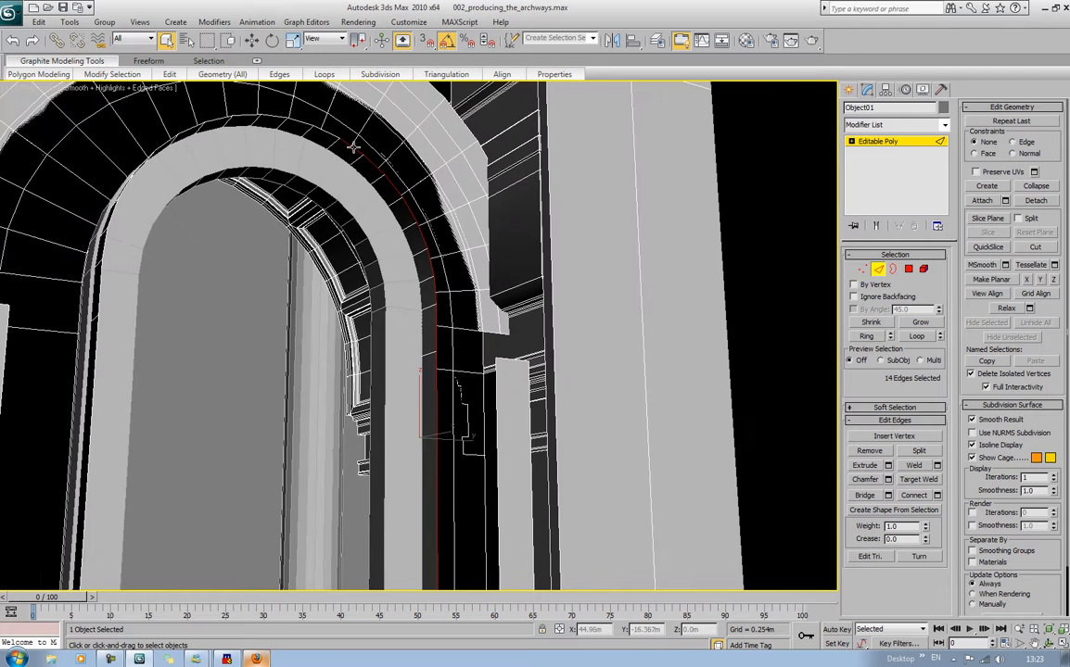
pyautogui.keyDown('ctrl'); pyautogui.click(311, 131); pyautogui.keyUp('ctrl')
pyautogui.keyDown('ctrl'); pyautogui.click(280, 121); pyautogui.keyUp('ctrl')
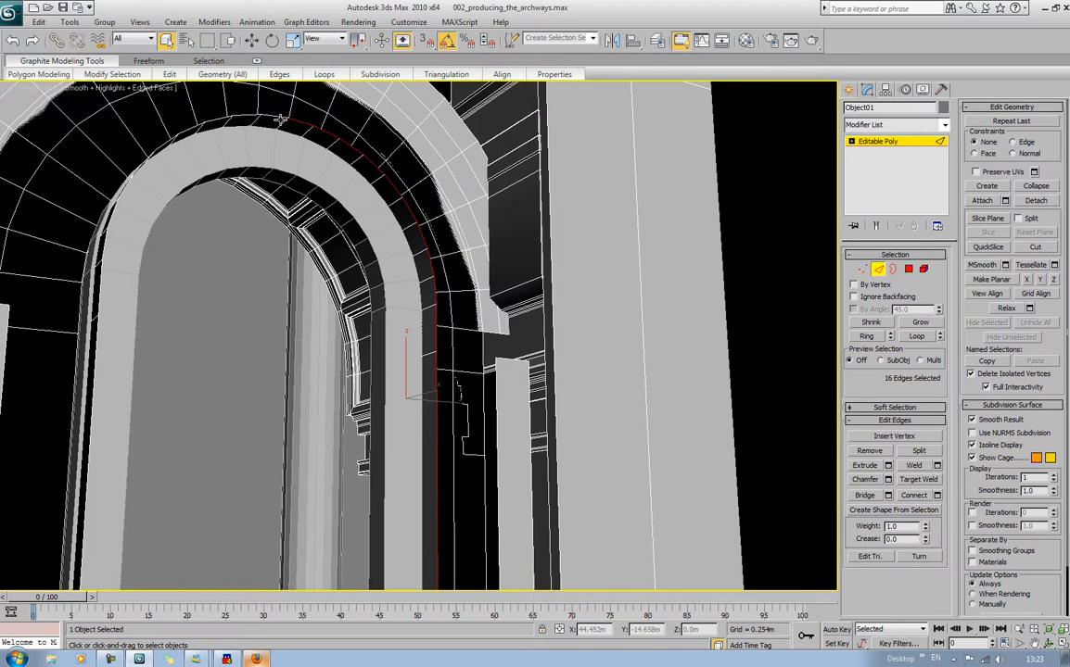
pyautogui.keyDown('ctrl'); pyautogui.click(263, 119); pyautogui.keyUp('ctrl')
# Add the outer rim edges from the crown down the other half of the arch, including the opposite jamb's vertical edge
pyautogui.keyDown('alt'); pyautogui.moveTo(251, 114); pyautogui.dragTo(204, 122, button='middle'); pyautogui.keyUp('alt')
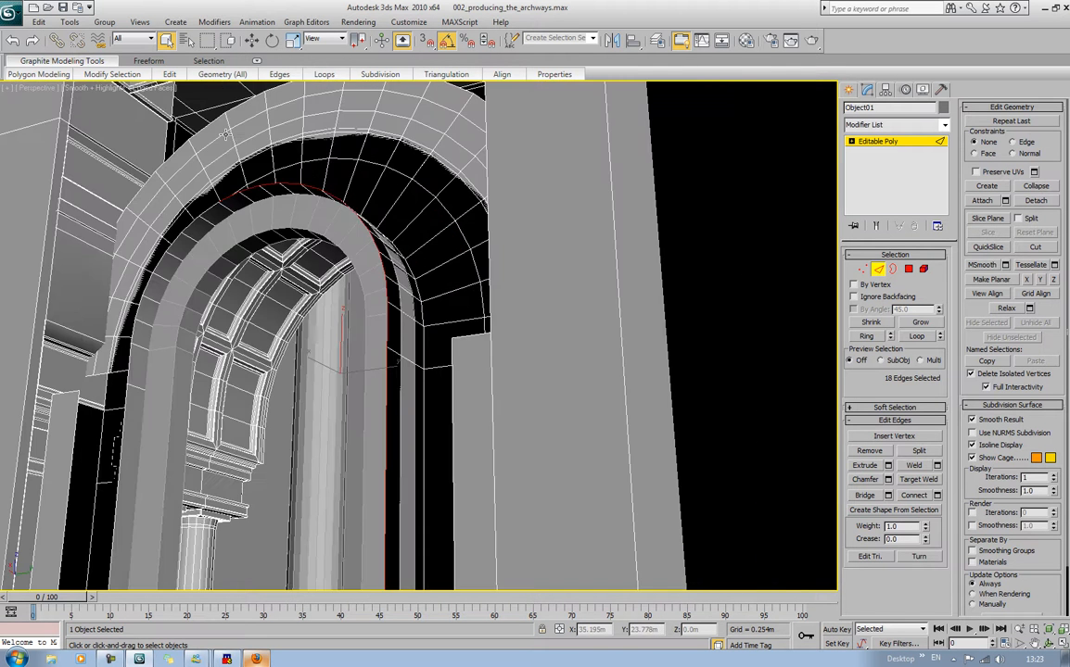
pyautogui.keyDown('ctrl'); pyautogui.click(210, 204); pyautogui.keyUp('ctrl')
pyautogui.keyDown('ctrl'); pyautogui.click(185, 192); pyautogui.keyUp('ctrl')
pyautogui.keyDown('ctrl'); pyautogui.click(188, 225); pyautogui.keyUp('ctrl')
pyautogui.keyDown('ctrl'); pyautogui.click(165, 221); pyautogui.keyUp('ctrl')
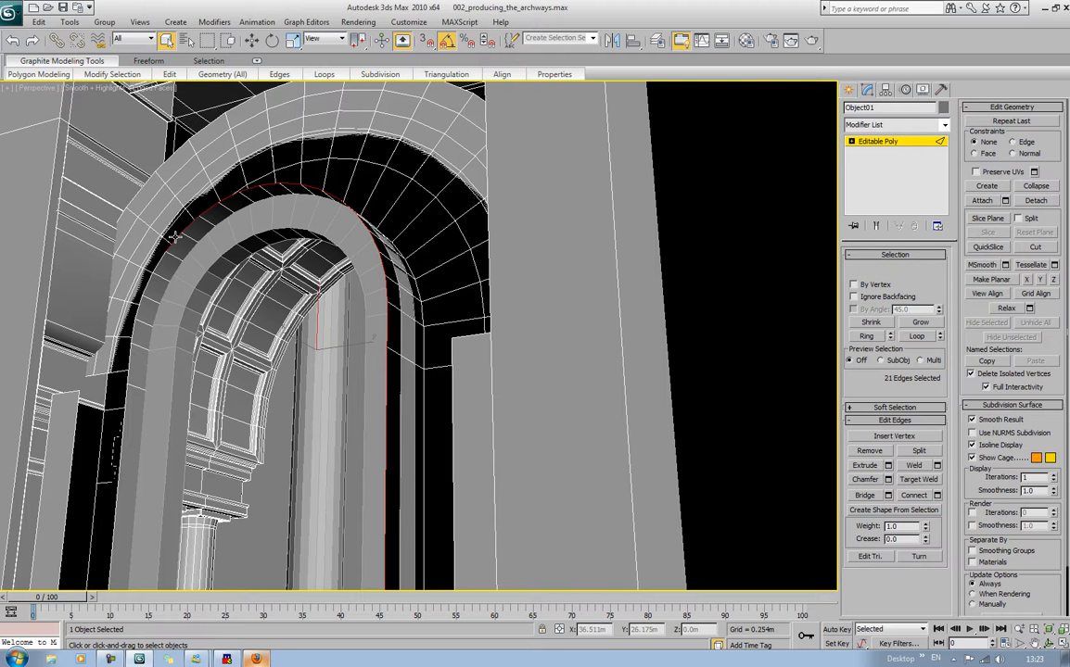
pyautogui.keyDown('ctrl'); pyautogui.click(143, 237); pyautogui.keyUp('ctrl')
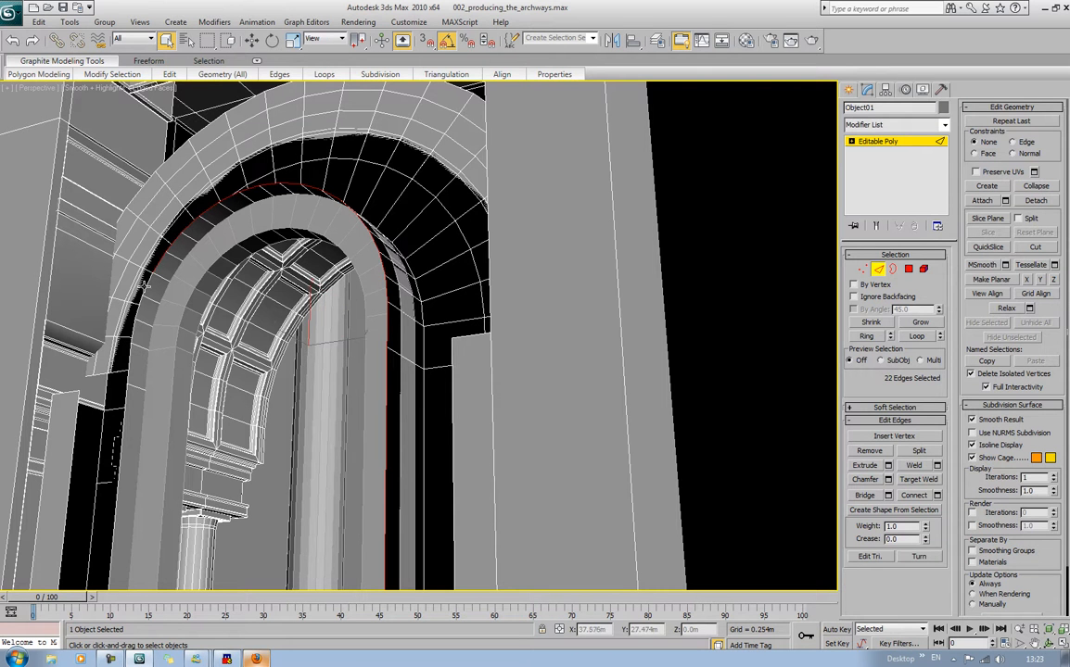
pyautogui.keyDown('ctrl'); pyautogui.click(131, 261); pyautogui.keyUp('ctrl')
pyautogui.keyDown('ctrl'); pyautogui.click(137, 318); pyautogui.keyUp('ctrl')
pyautogui.keyDown('ctrl'); pyautogui.click(135, 335); pyautogui.keyUp('ctrl')
pyautogui.keyDown('ctrl'); pyautogui.click(135, 328); pyautogui.keyUp('ctrl')
pyautogui.keyDown('ctrl'); pyautogui.click(129, 368); pyautogui.keyUp('ctrl')
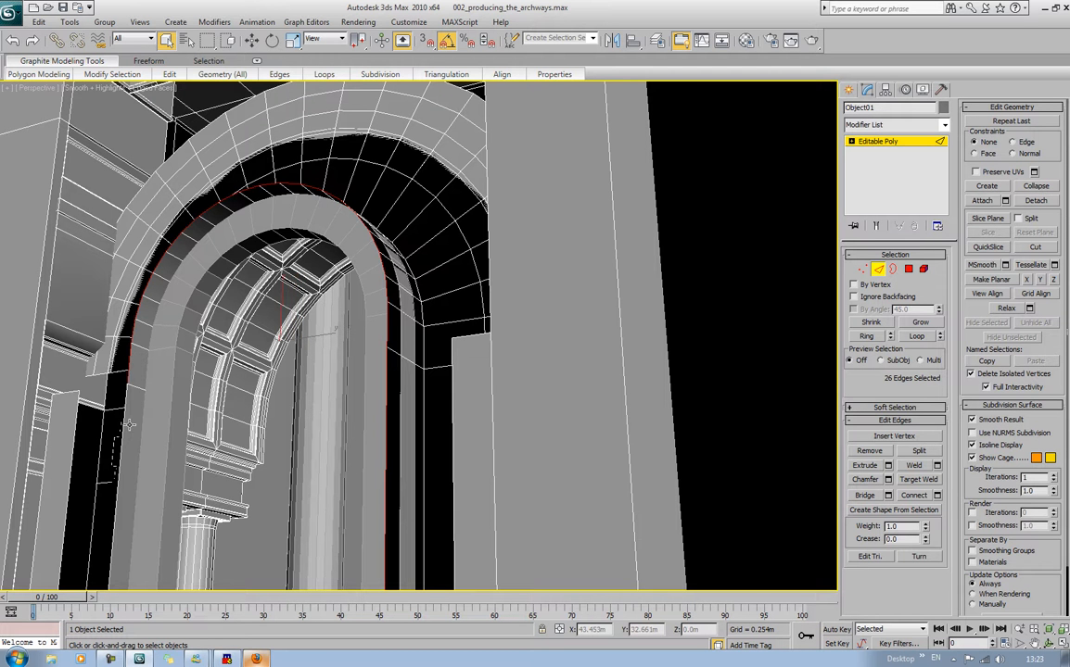
pyautogui.keyDown('ctrl'); pyautogui.click(122, 414); pyautogui.keyUp('ctrl')
# Extend the edge selection into the base moulding profile of the opposite jamb, keeping the moulding's lengthwise edge out
pyautogui.keyDown('alt'); pyautogui.moveTo(122, 415); pyautogui.dragTo(473, 226, button='middle'); pyautogui.keyUp('alt')
pyautogui.scroll(-3, 144, 456)
pyautogui.scroll(5, 242, 381)
pyautogui.moveTo(272, 381); pyautogui.dragTo(487, 289, button='middle')
pyautogui.scroll(3, 323, 307)
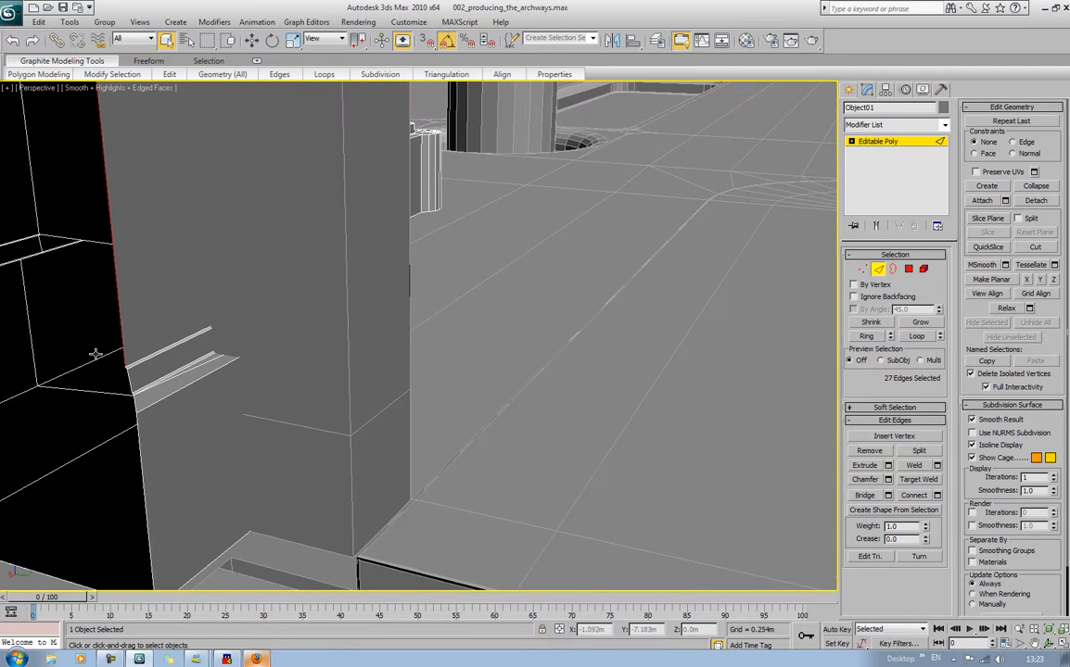
pyautogui.scroll(3, 139, 387)
pyautogui.moveTo(140, 388); pyautogui.dragTo(609, 396, button='middle')
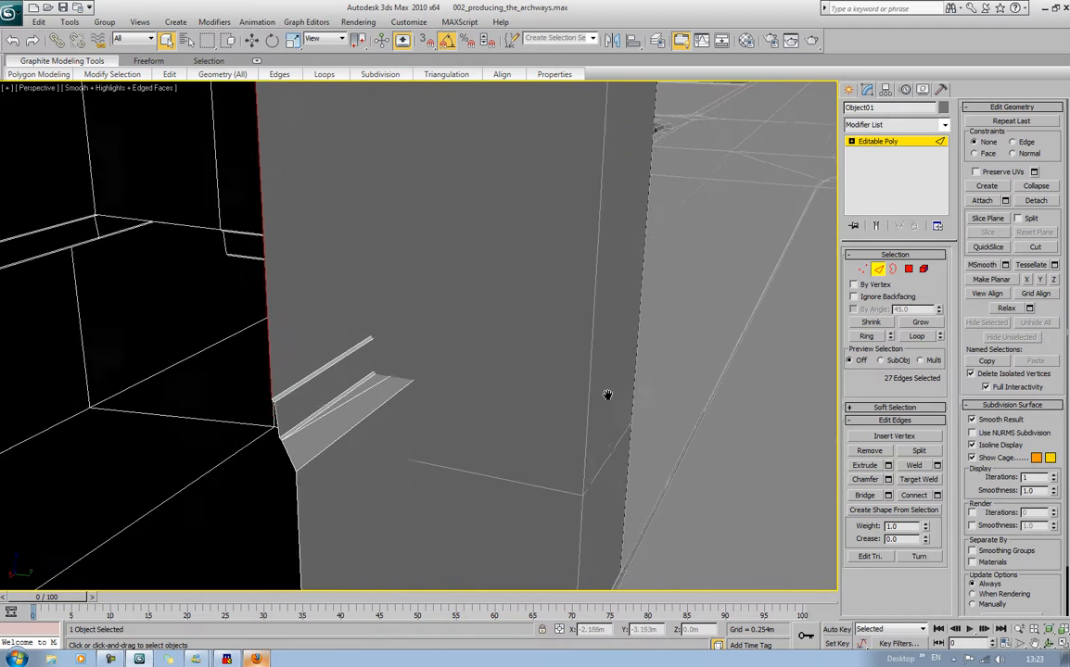
pyautogui.scroll(1, 269, 409)
pyautogui.keyDown('ctrl'); pyautogui.click(261, 408); pyautogui.keyUp('ctrl')
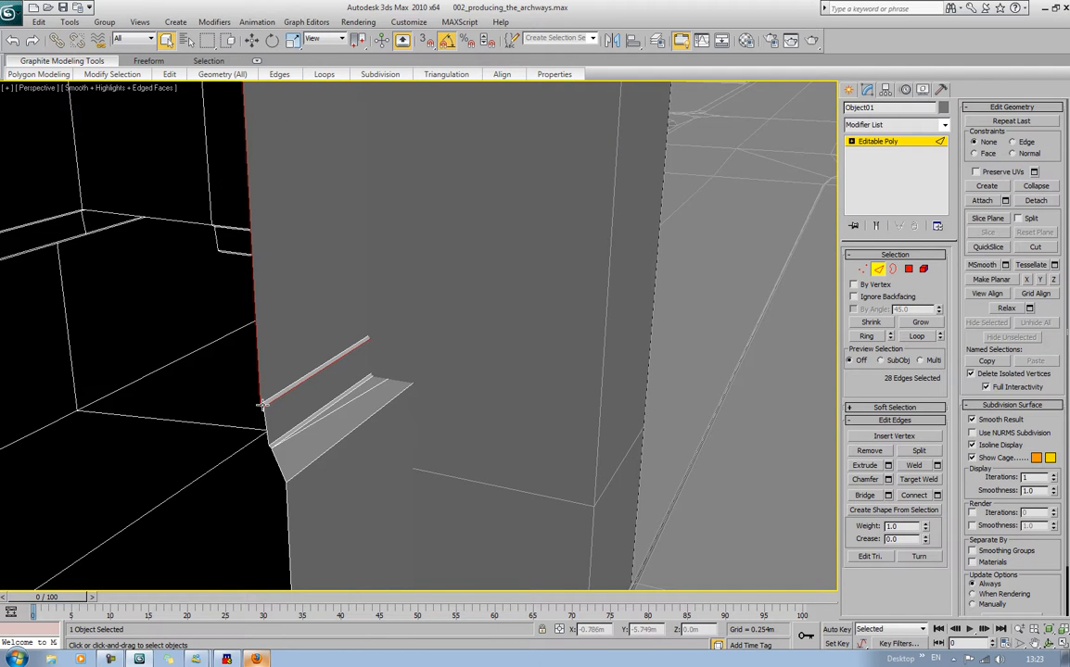
pyautogui.keyDown('alt'); pyautogui.click(266, 404); pyautogui.keyUp('alt')
pyautogui.scroll(4, 266, 404)
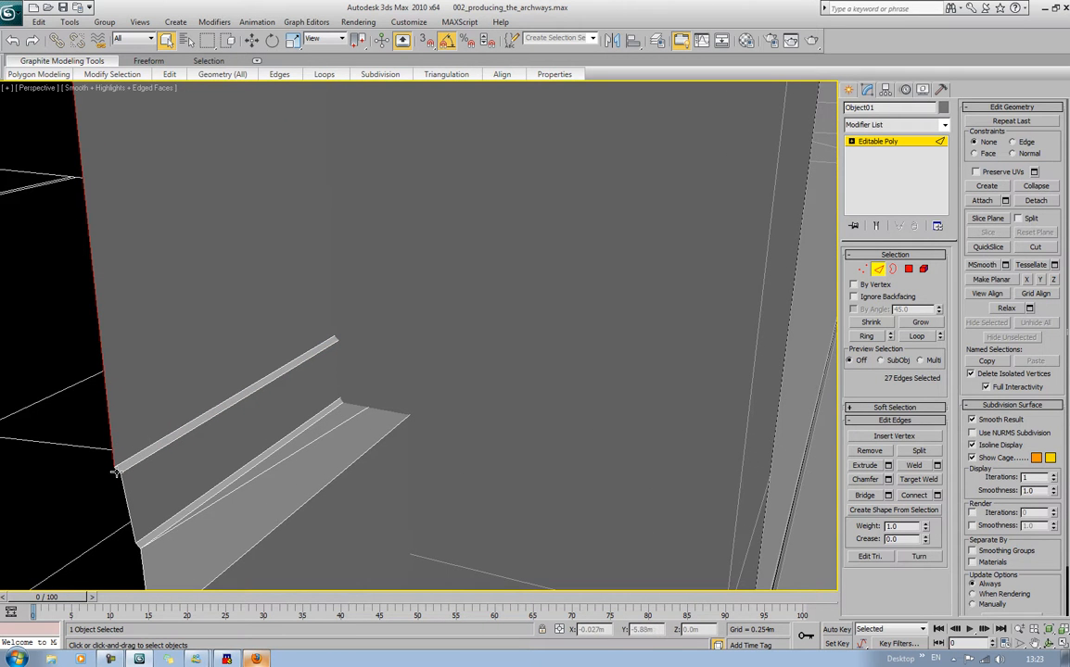
pyautogui.keyDown('ctrl'); pyautogui.click(122, 485); pyautogui.keyUp('ctrl')
# Add the remaining moulding profile edges and the vertical edge down to the foot of the opposite jamb
pyautogui.moveTo(142, 572); pyautogui.dragTo(335, 136, button='middle')
pyautogui.scroll(-2, 348, 188)
pyautogui.moveTo(345, 297); pyautogui.dragTo(346, 184, button='middle')
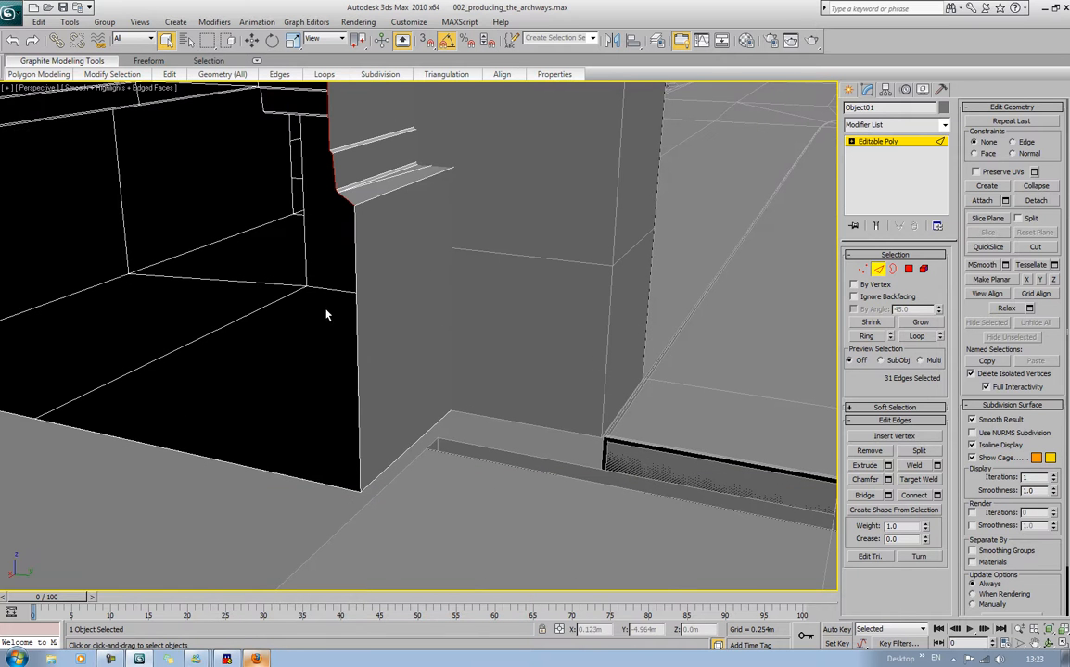
pyautogui.keyDown('ctrl'); pyautogui.click(357, 321); pyautogui.keyUp('ctrl')
pyautogui.scroll(-5, 356, 321)
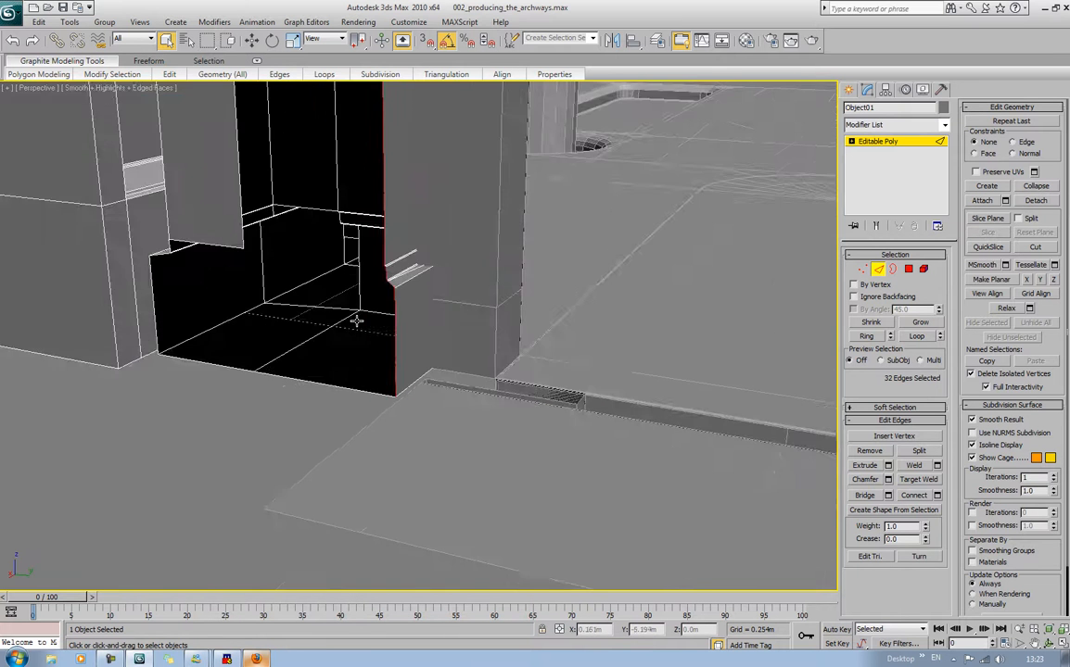
# Correct the edge selection at the jamb's base moulding, dropping the stray edge and adding the missing short profile edge
pyautogui.moveTo(473, 334); pyautogui.dragTo(280, 334, button='middle')
pyautogui.keyDown('alt'); pyautogui.moveTo(425, 361); pyautogui.dragTo(148, 475, button='middle'); pyautogui.keyUp('alt')
pyautogui.moveTo(262, 355); pyautogui.dragTo(545, 271, button='middle')
pyautogui.scroll(6, 503, 363)
pyautogui.scroll(2, 547, 286)
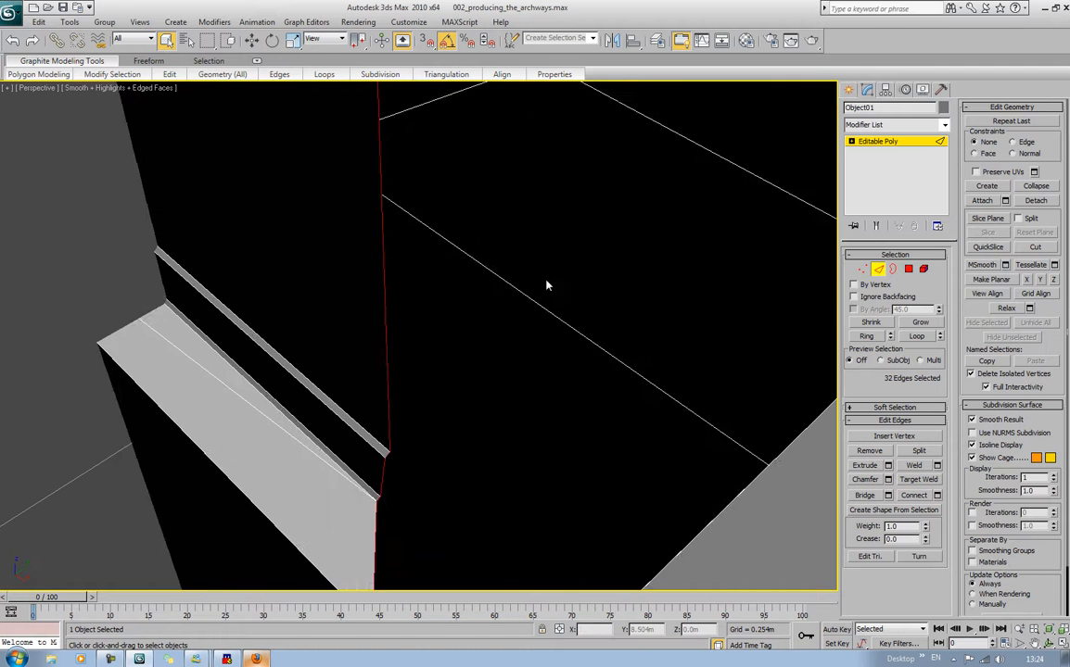
pyautogui.keyDown('alt'); pyautogui.moveTo(586, 489); pyautogui.dragTo(635, 366, button='middle'); pyautogui.keyUp('alt')
pyautogui.scroll(4, 413, 464)
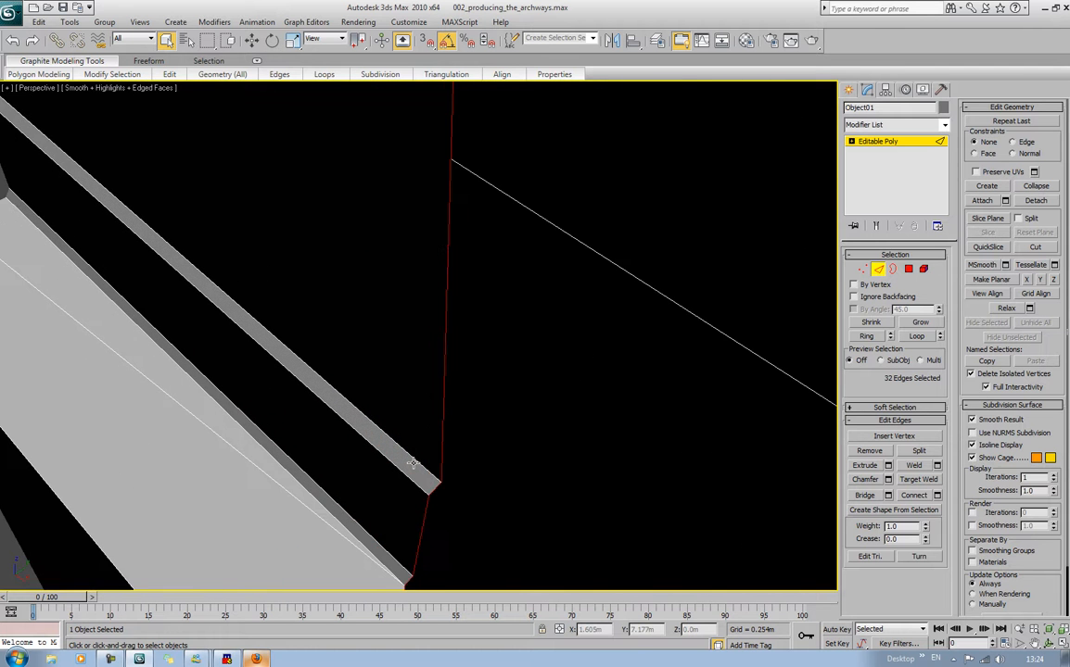
pyautogui.keyDown('alt'); pyautogui.moveTo(436, 572); pyautogui.dragTo(528, 287, button='middle'); pyautogui.keyUp('alt')
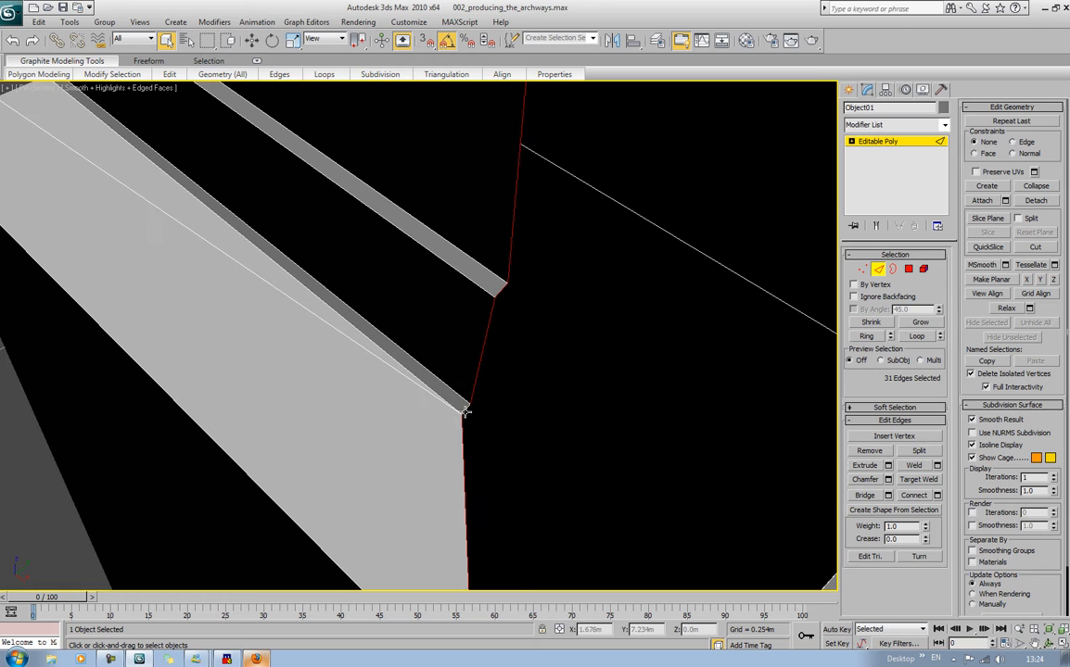
pyautogui.keyDown('alt'); pyautogui.click(498, 291); pyautogui.keyUp('alt')
# Extrude the selected arch profile edges outward along X to about 34.67 m, forming a long vaulted passage behind the portal
pyautogui.scroll(-10, 502, 291)
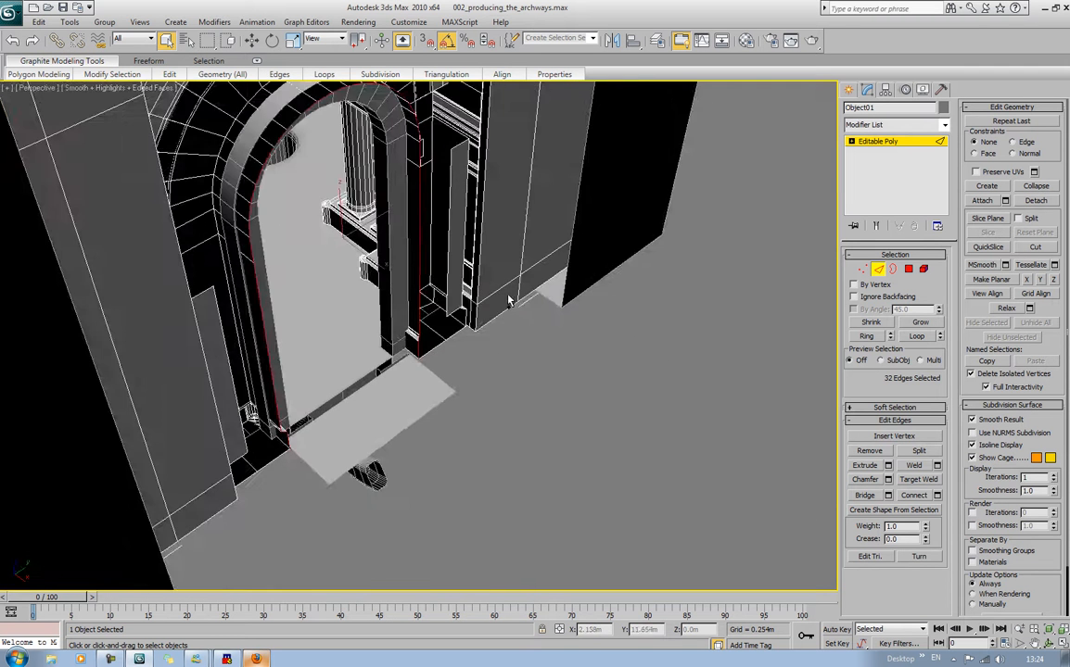
pyautogui.keyDown('alt'); pyautogui.moveTo(524, 302); pyautogui.dragTo(520, 345, button='middle'); pyautogui.keyUp('alt')
pyautogui.press('w')
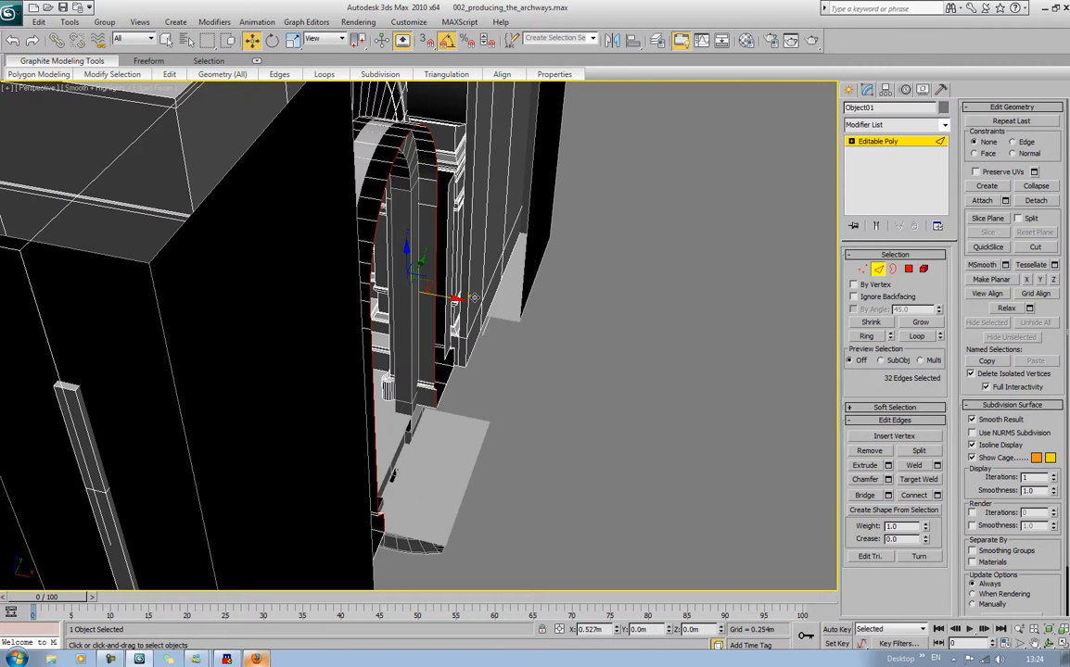
pyautogui.moveTo(455, 299); pyautogui.dragTo(604, 373)
pyautogui.moveTo(604, 373); pyautogui.dragTo(270, 324, button='middle')
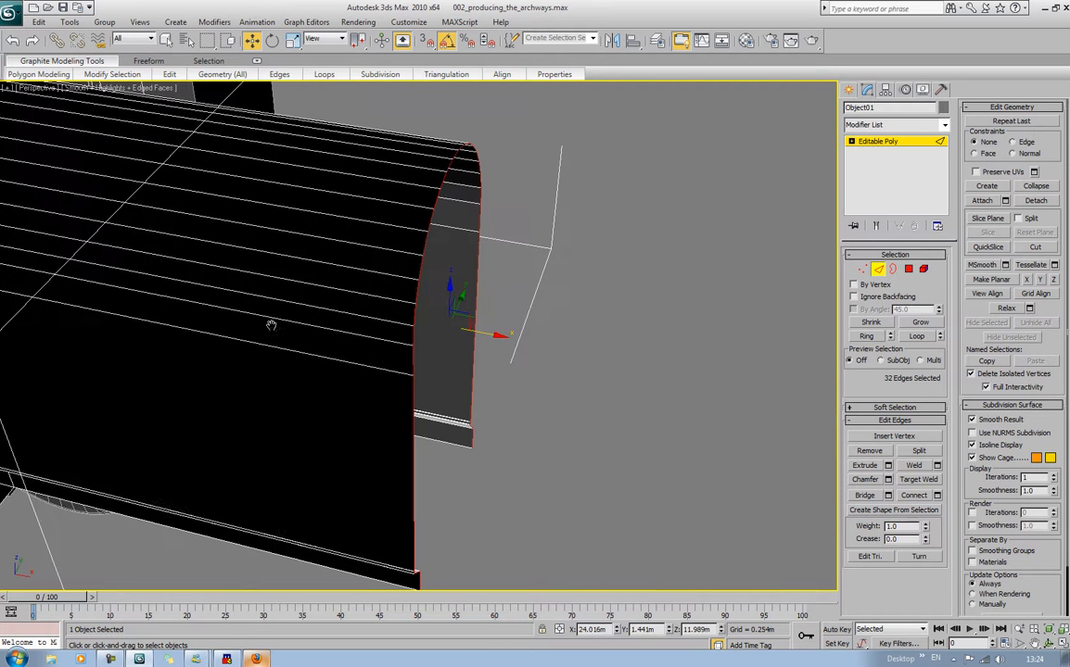
pyautogui.moveTo(500, 345); pyautogui.dragTo(762, 370)
# Bridge the two opposite bottom edges of the passage section nearest the portal to create its floor
pyautogui.scroll(-5, 549, 340)
pyautogui.keyDown('alt'); pyautogui.moveTo(547, 338); pyautogui.dragTo(236, 229, button='middle'); pyautogui.keyUp('alt')
pyautogui.scroll(10, 236, 229)
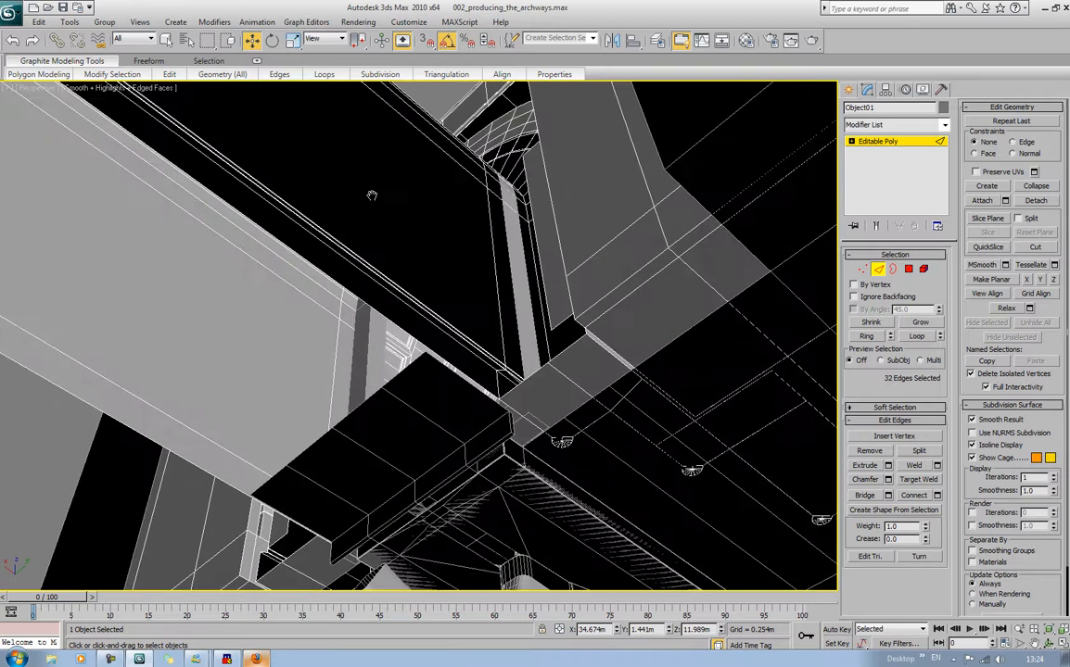
pyautogui.click(399, 330)
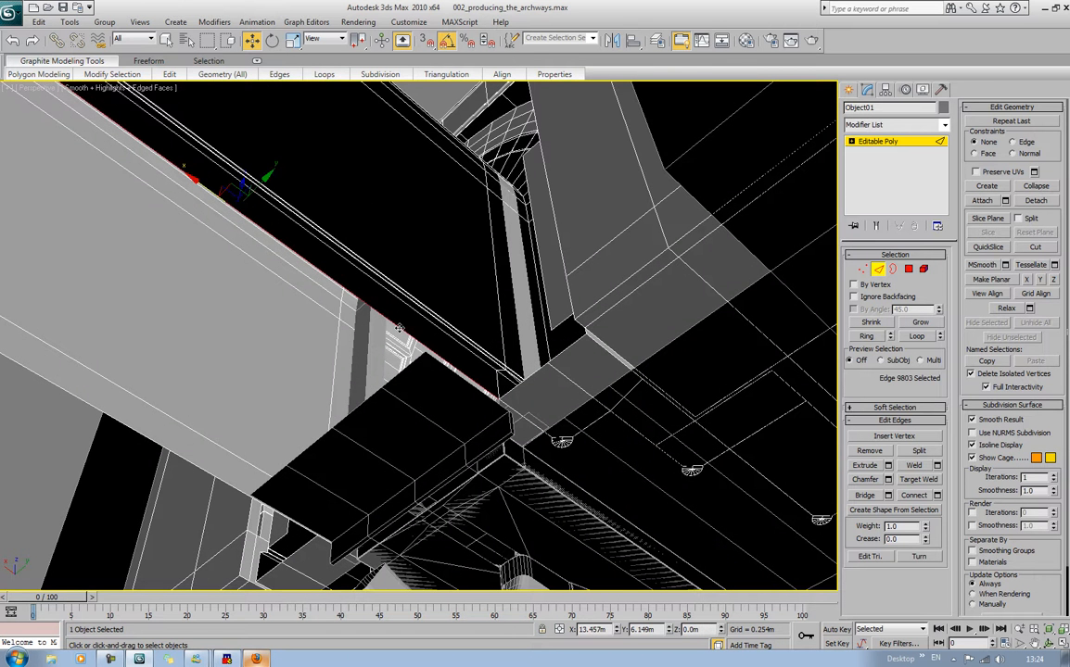
pyautogui.keyDown('ctrl'); pyautogui.click(189, 461); pyautogui.keyUp('ctrl')
pyautogui.click(855, 497)
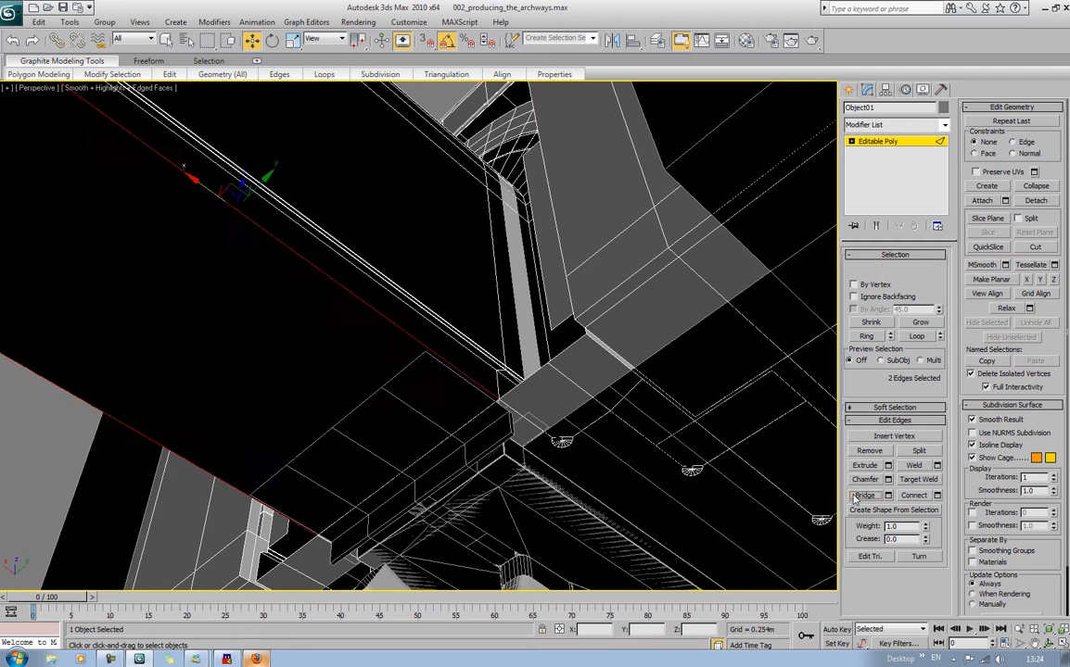
# Bridge the two opposite bottom edges of the passage's far section to complete the floor, and clear the edge selection
pyautogui.keyDown('alt'); pyautogui.moveTo(370, 389); pyautogui.dragTo(373, 350, button='middle'); pyautogui.keyUp('alt')
pyautogui.click(369, 307)
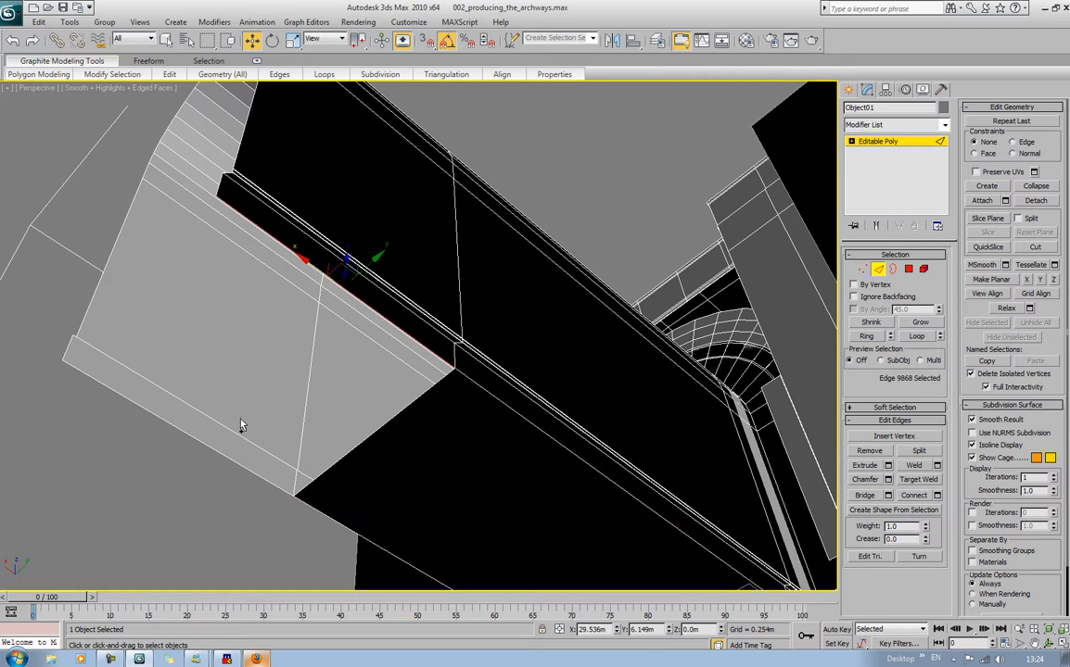
pyautogui.keyDown('ctrl'); pyautogui.click(171, 425); pyautogui.keyUp('ctrl')
pyautogui.click(863, 496)
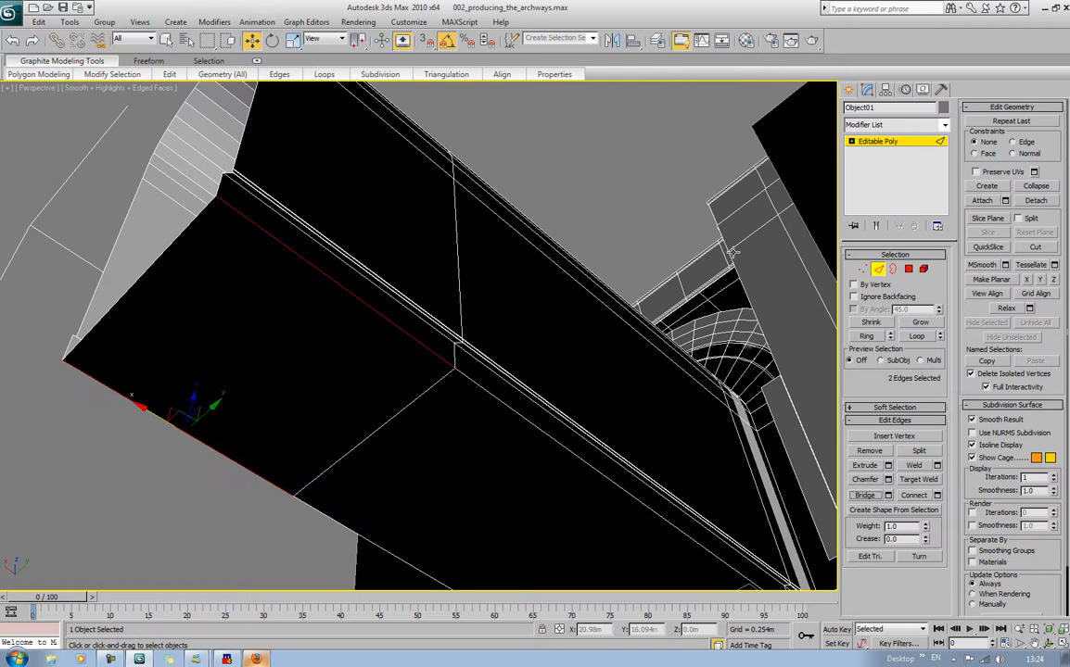
pyautogui.click(651, 143)
# Extrude the passage floor's front edge about -1.35 m along X to cover the gap at the portal threshold
pyautogui.keyDown('alt'); pyautogui.moveTo(400, 217); pyautogui.dragTo(645, 333, button='middle'); pyautogui.keyUp('alt')
pyautogui.scroll(-4, 645, 334)
pyautogui.scroll(-5, 233, 352)
pyautogui.keyDown('alt'); pyautogui.moveTo(571, 323); pyautogui.dragTo(218, 352, button='middle'); pyautogui.keyUp('alt')
pyautogui.scroll(5, 609, 340)
pyautogui.scroll(4, 345, 387)
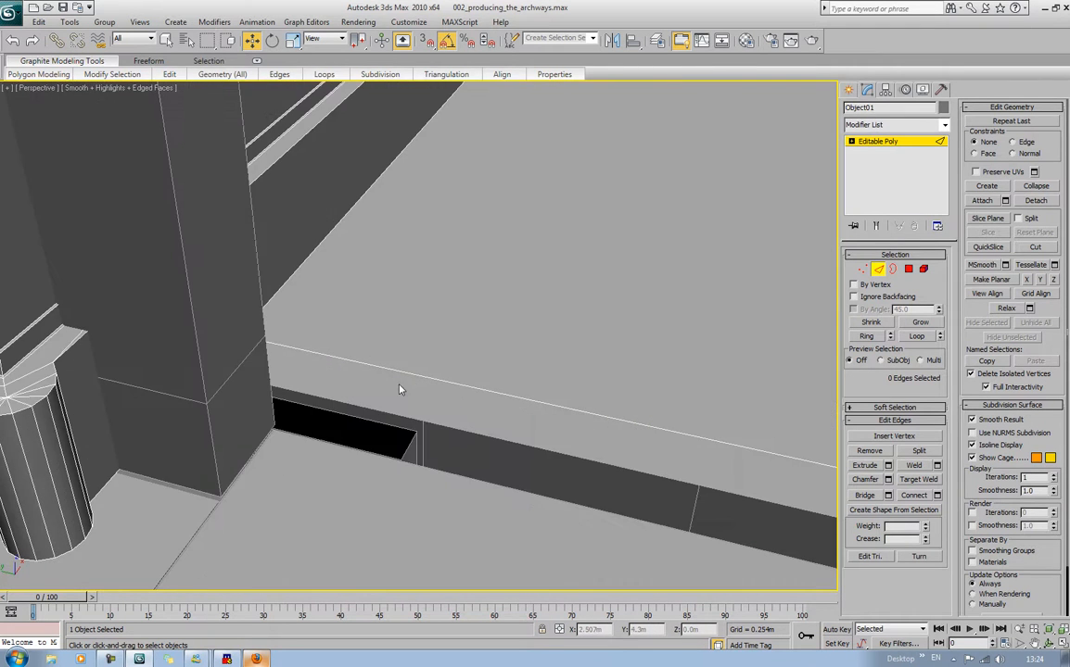
pyautogui.keyDown('alt'); pyautogui.moveTo(401, 388); pyautogui.dragTo(461, 381, button='middle'); pyautogui.keyUp('alt')
pyautogui.scroll(3, 461, 380)
pyautogui.scroll(-3, 386, 382)
pyautogui.moveTo(188, 360); pyautogui.dragTo(320, 437, button='middle')
pyautogui.click(353, 412)
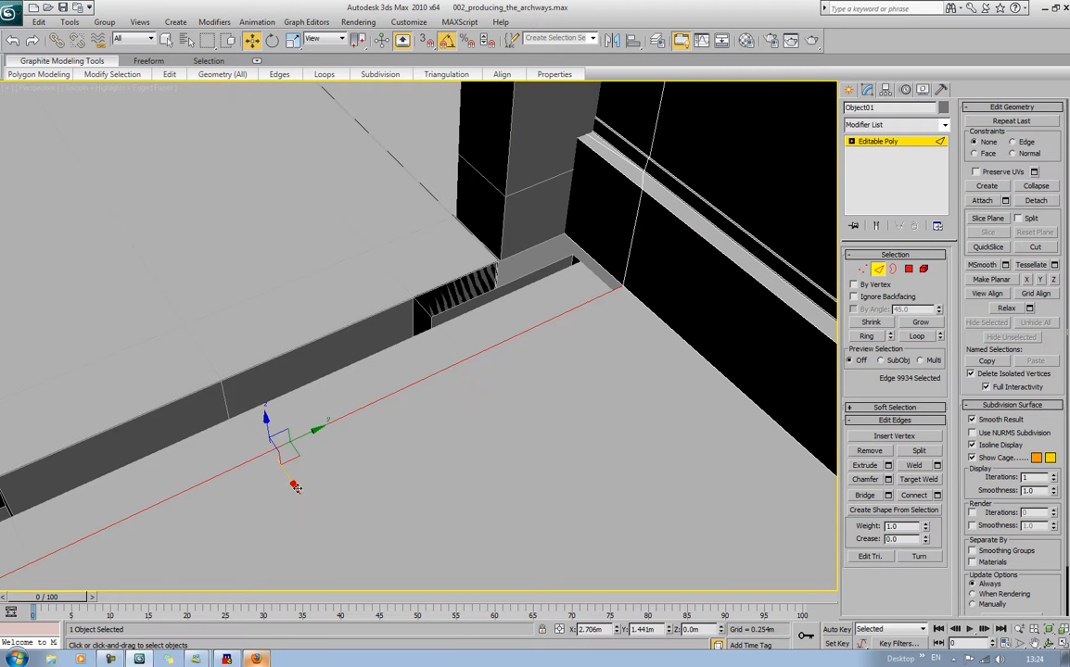
pyautogui.keyDown('shift'); pyautogui.moveTo(295, 489); pyautogui.dragTo(229, 413); pyautogui.keyUp('shift')
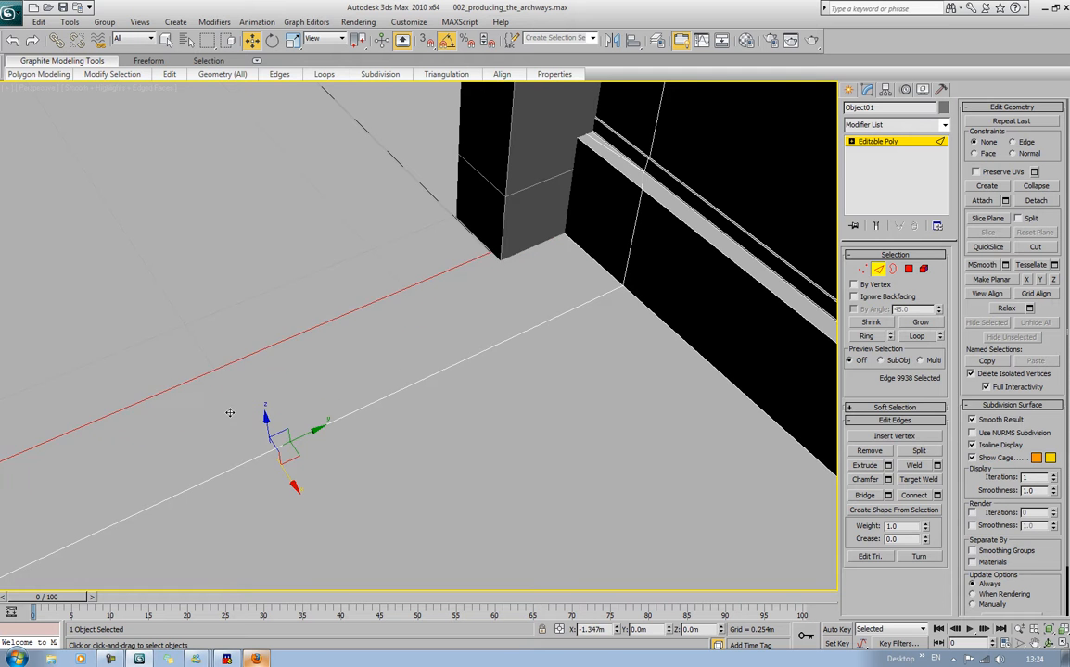
# Turn off the edged-faces display and leave sub-object editing of Object01
pyautogui.scroll(-5, 222, 411)
pyautogui.keyDown('alt'); pyautogui.moveTo(182, 400); pyautogui.dragTo(347, 383, button='middle'); pyautogui.keyUp('alt')
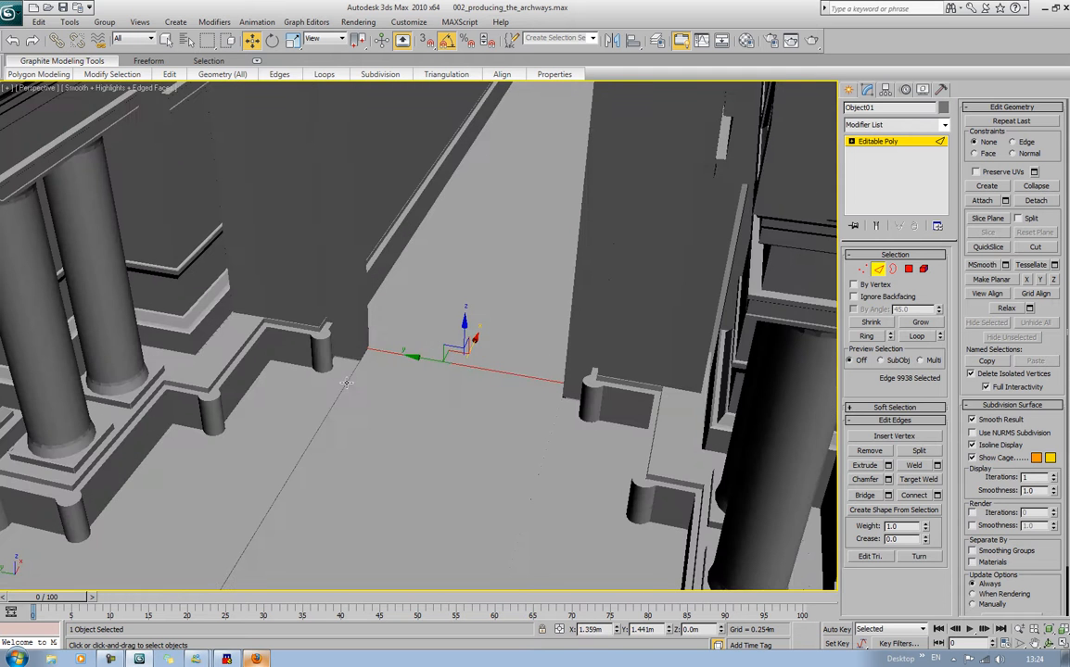
pyautogui.click(448, 320)
pyautogui.press('F4')
pyautogui.scroll(-5, 449, 319)
pyautogui.moveTo(451, 327)
pyautogui.keyDown('alt'); pyautogui.mouseDown(button='middle')
pyautogui.moveTo(464, 312)
pyautogui.moveTo(401, 329)
pyautogui.mouseUp(button='middle'); pyautogui.keyUp('alt')
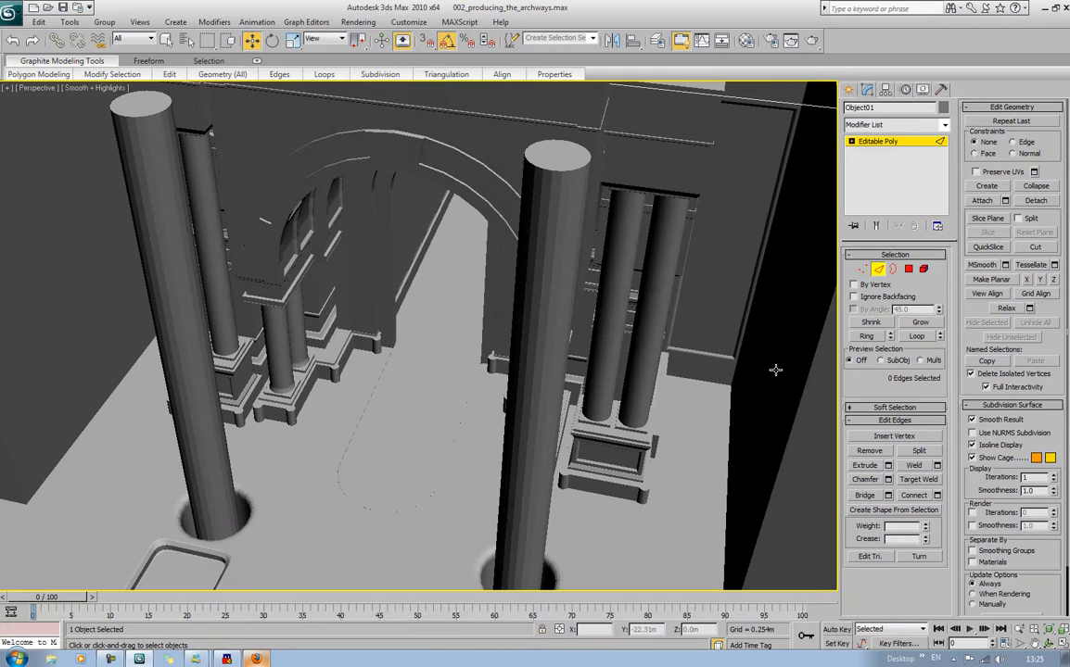
pyautogui.click(906, 270)
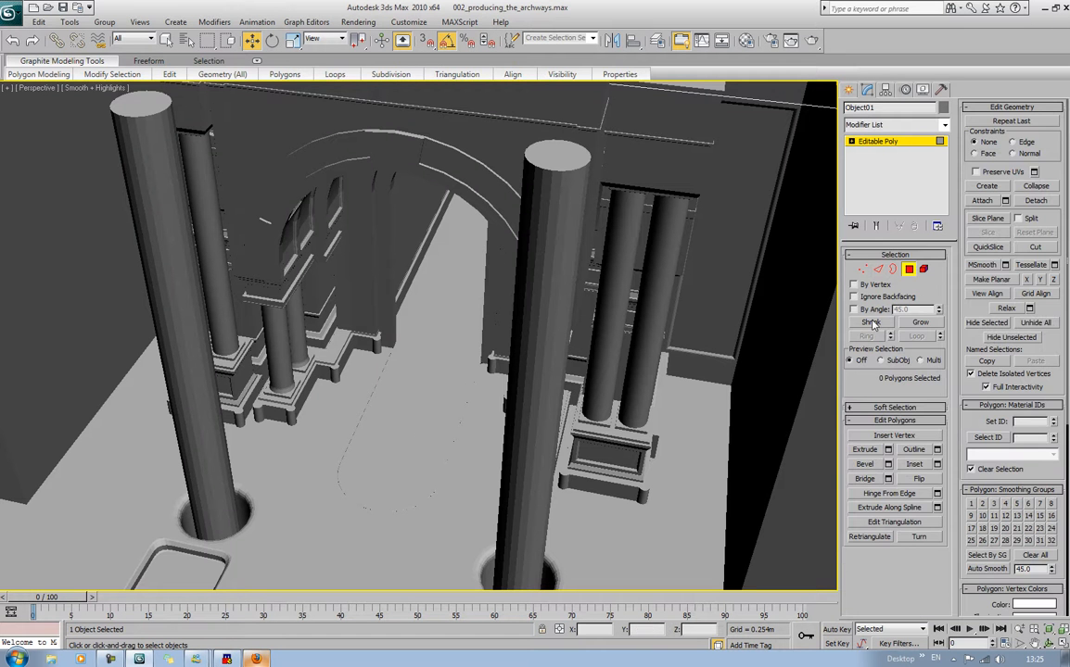
pyautogui.click(910, 271)
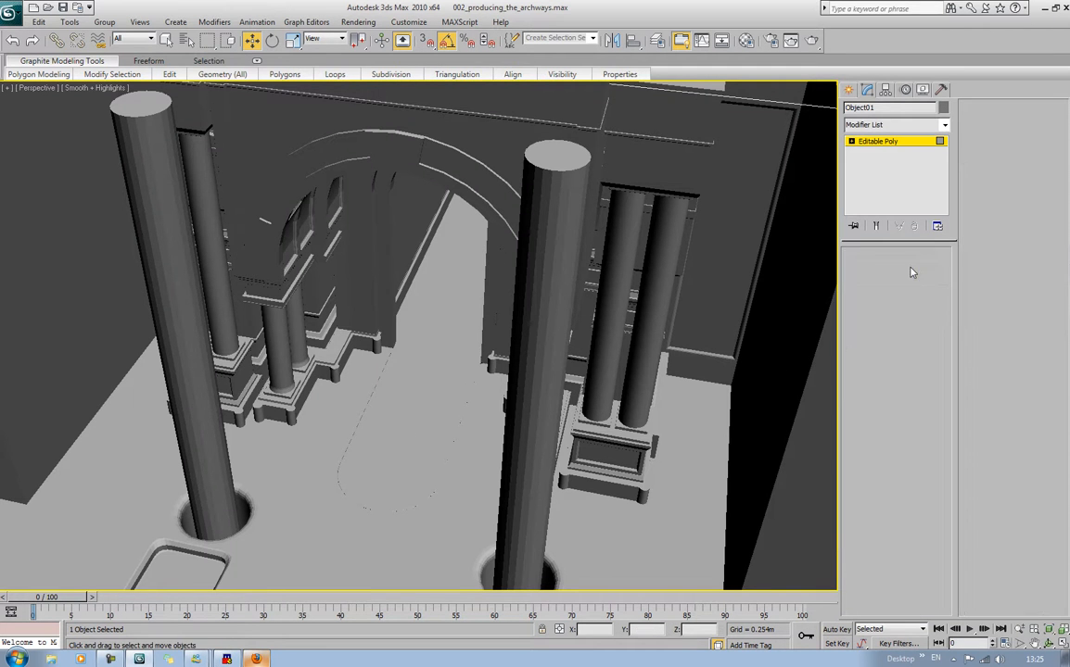
# Rotate the Portal_Inner_Door object upright to a Y rotation of 0 degrees
pyautogui.click(429, 400)
pyautogui.press('e')
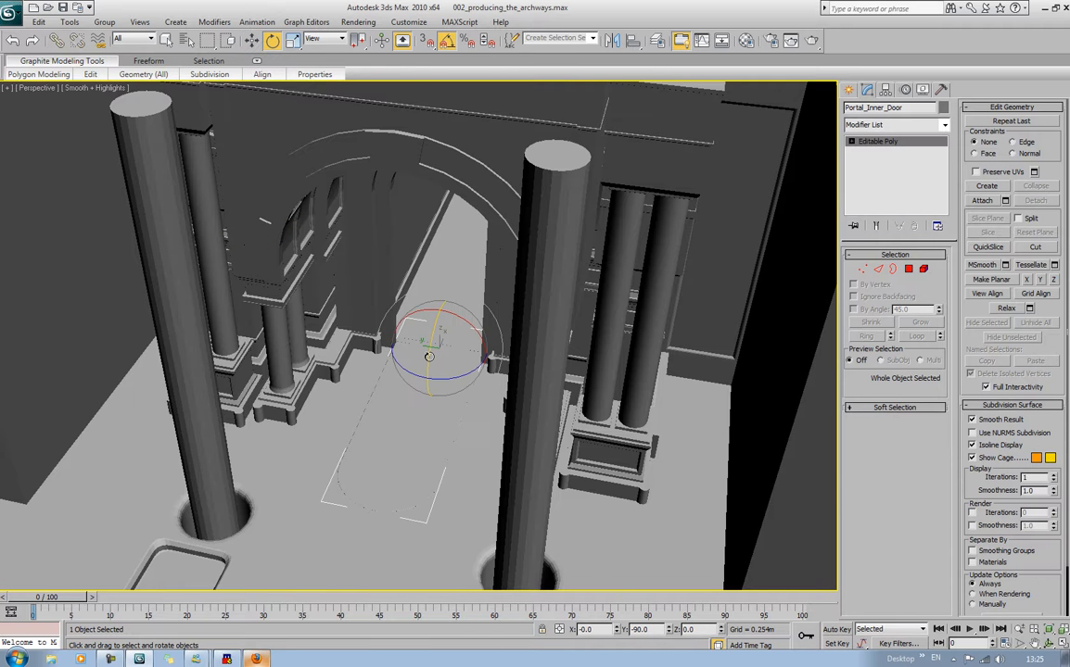
pyautogui.moveTo(429, 400); pyautogui.dragTo(443, 296)
# Delete the loose strip element at the foot of Portal_Inner_Door
pyautogui.moveTo(454, 393)
pyautogui.keyDown('alt'); pyautogui.mouseDown(button='middle')
pyautogui.moveTo(436, 312)
pyautogui.moveTo(439, 382)
pyautogui.mouseUp(button='middle'); pyautogui.keyUp('alt')
pyautogui.scroll(7, 435, 346)
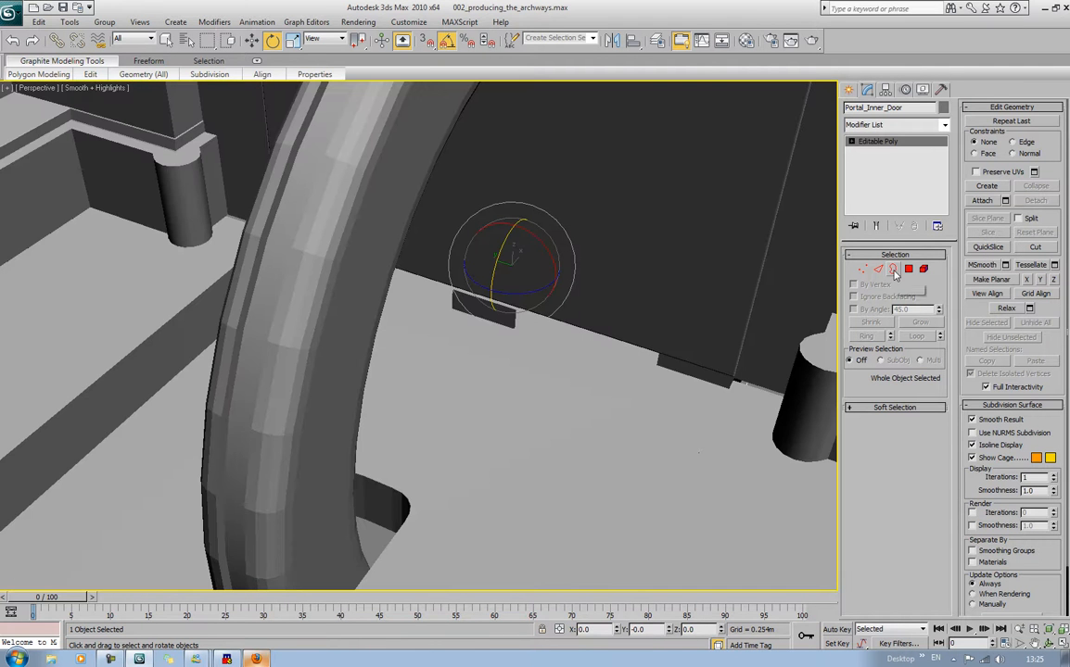
pyautogui.click(922, 269)
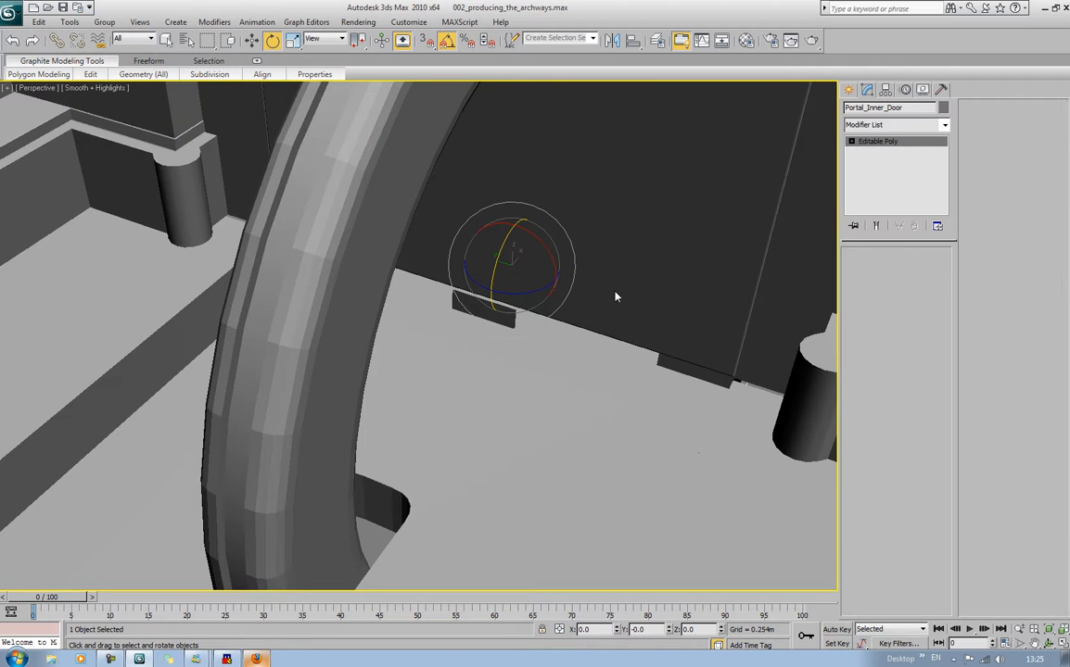
pyautogui.click(498, 315)
pyautogui.press('Delete')
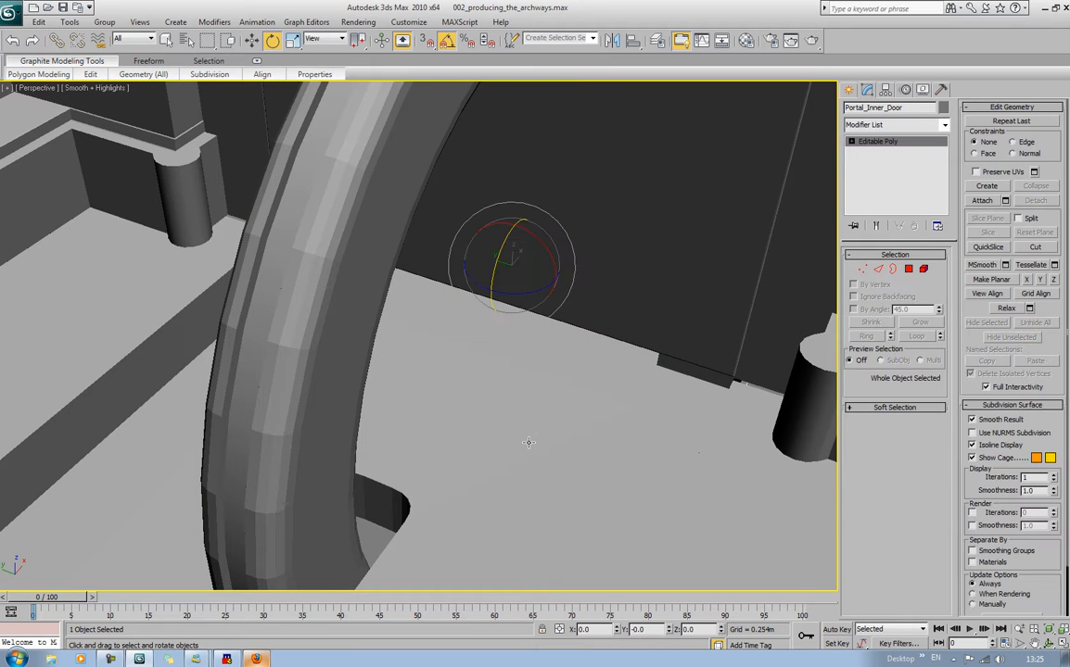
# Turn the edged-faces display back on for the whole portal scene and deselect the door
pyautogui.keyDown('alt'); pyautogui.moveTo(526, 449); pyautogui.dragTo(550, 418, button='middle'); pyautogui.keyUp('alt')
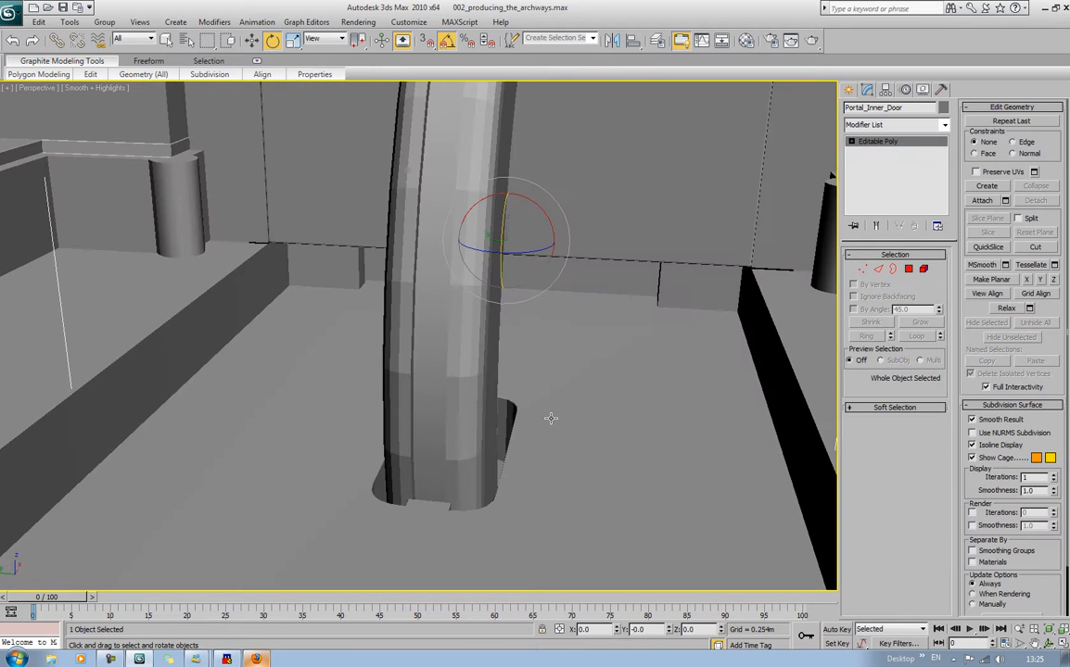
pyautogui.scroll(-10, 542, 403)
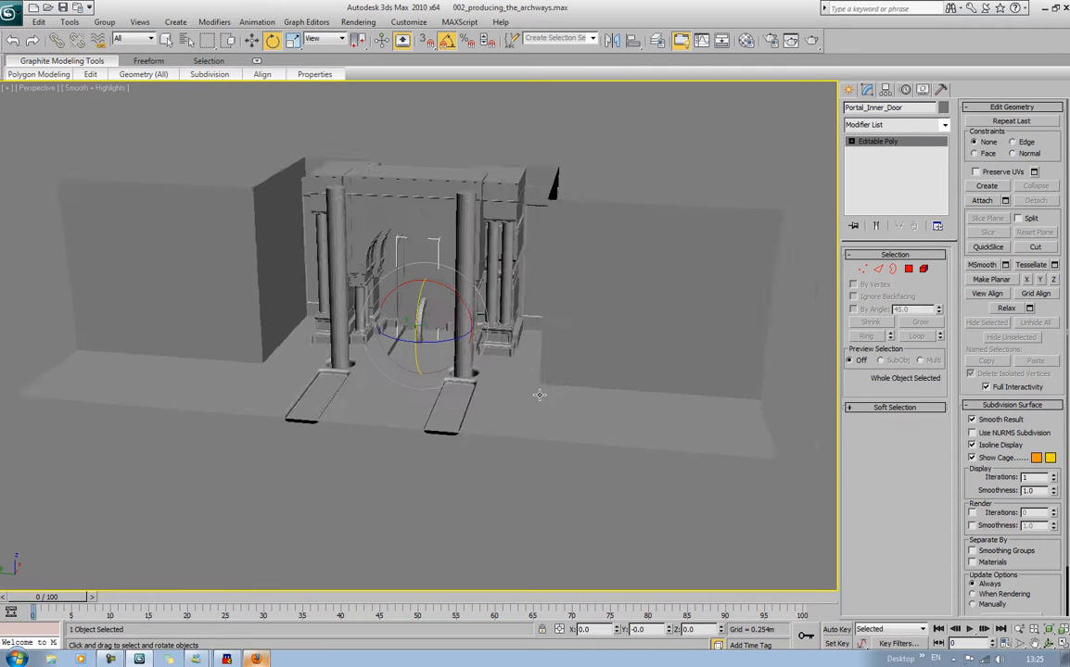
pyautogui.moveTo(540, 395)
pyautogui.keyDown('alt'); pyautogui.mouseDown(button='middle')
pyautogui.moveTo(509, 449)
pyautogui.moveTo(652, 411)
pyautogui.moveTo(591, 399)
pyautogui.moveTo(565, 435)
pyautogui.moveTo(580, 453)
pyautogui.moveTo(609, 398)
pyautogui.moveTo(627, 409)
pyautogui.moveTo(573, 408)
pyautogui.moveTo(575, 391)
pyautogui.moveTo(587, 429)
pyautogui.mouseUp(button='middle'); pyautogui.keyUp('alt')
pyautogui.press('F4')
pyautogui.click(630, 519)
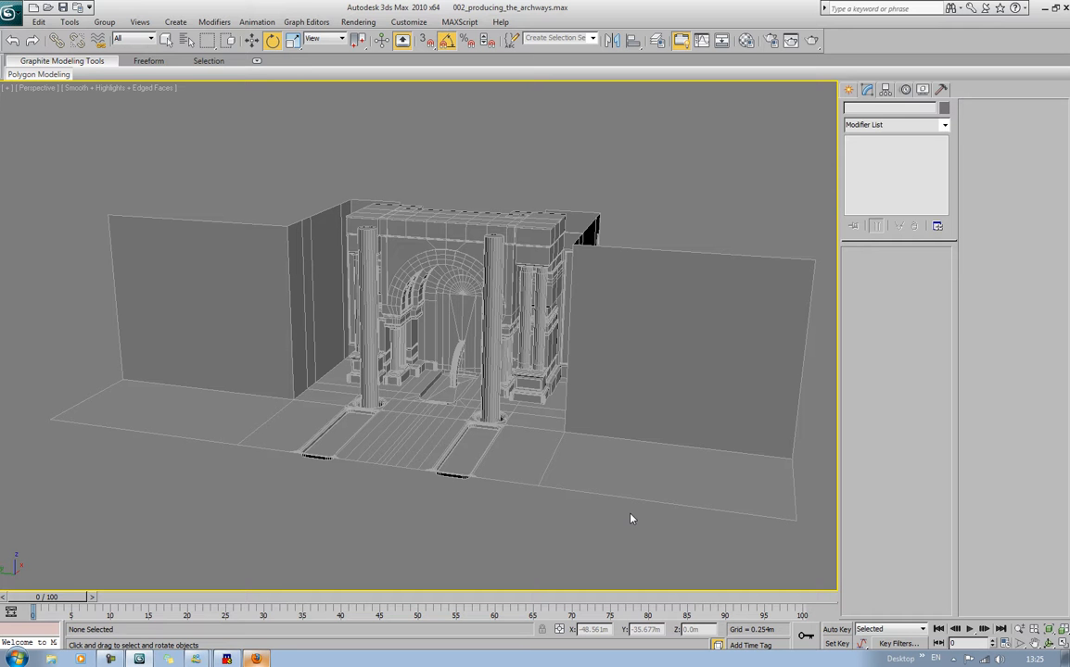
# Open the Material Editor and set the 07 - Default material's diffuse colour to pure red (255, 0, 0)
pyautogui.press('m')
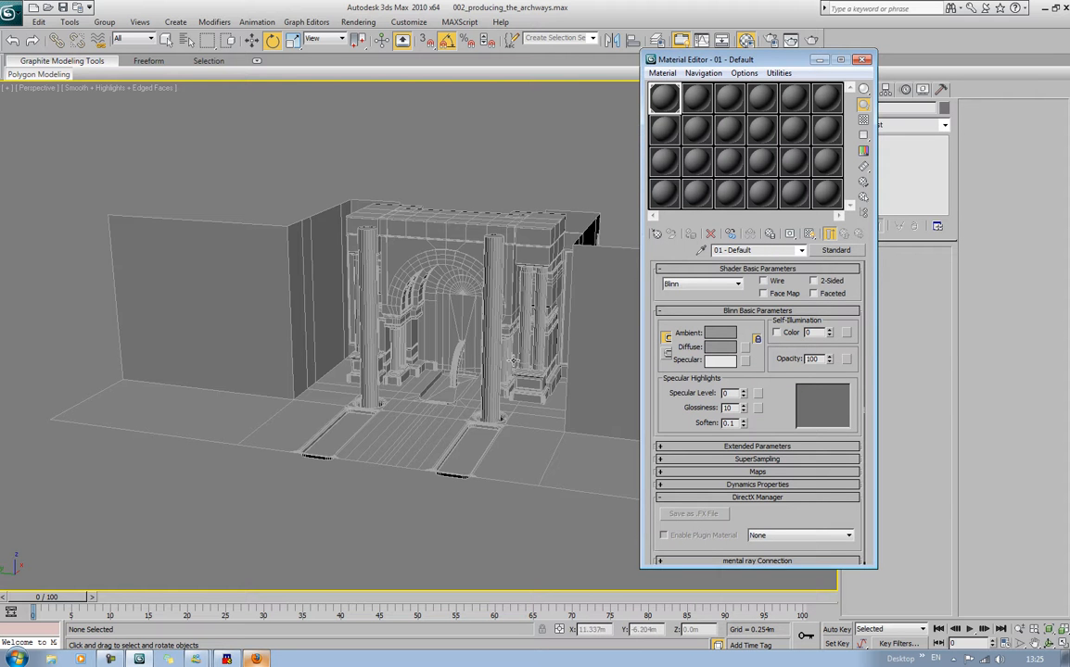
pyautogui.moveTo(521, 362); pyautogui.dragTo(453, 363, button='middle')
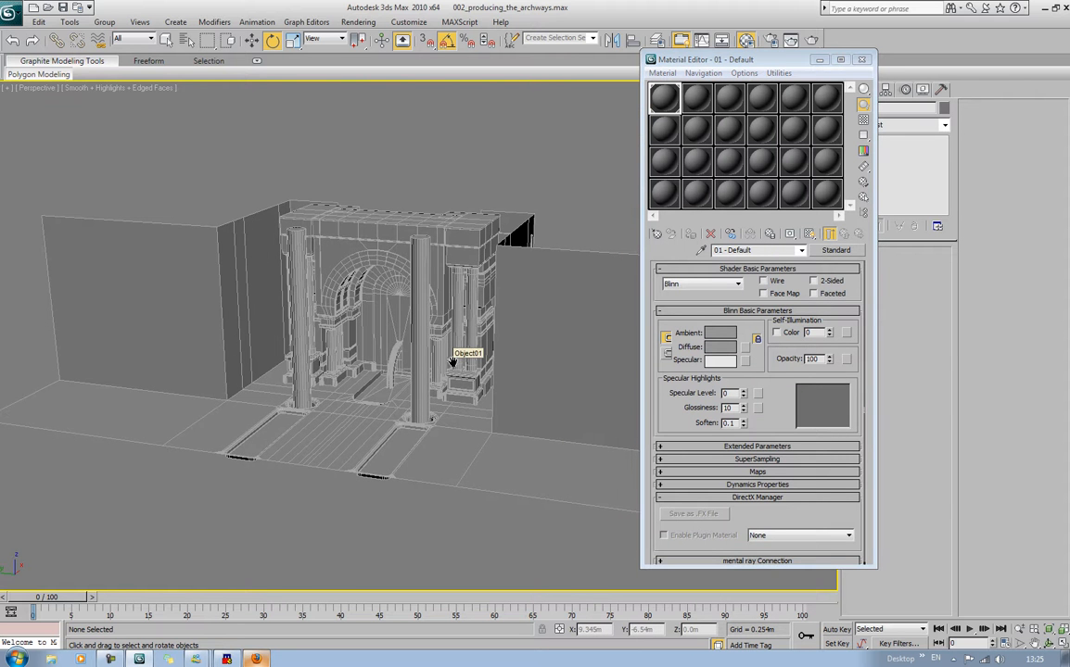
pyautogui.click(666, 130)
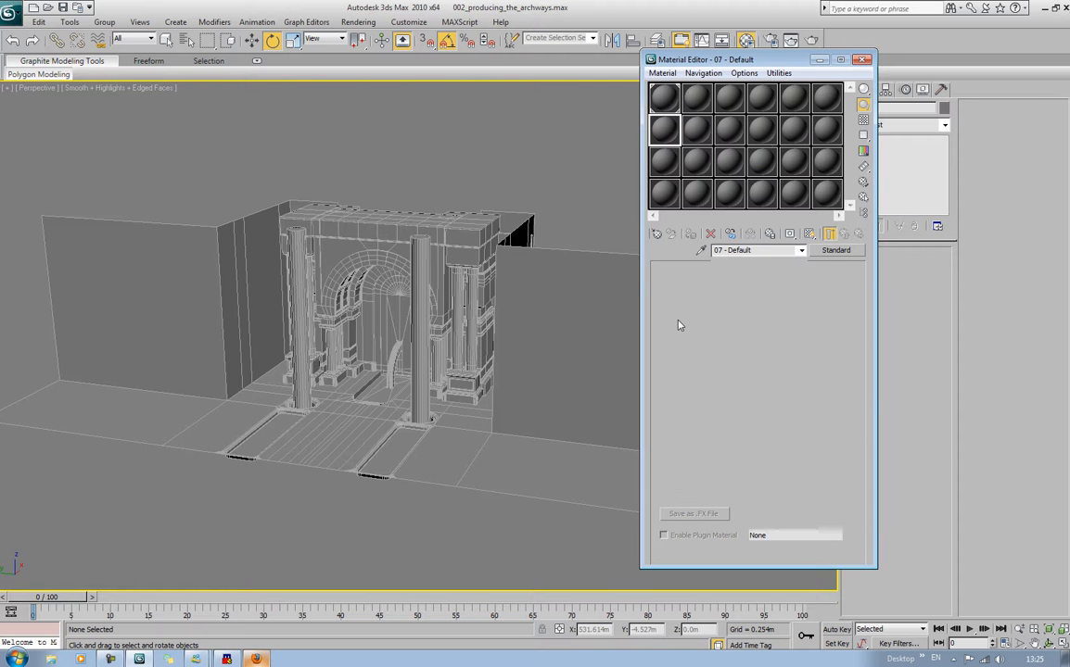
pyautogui.click(722, 347)
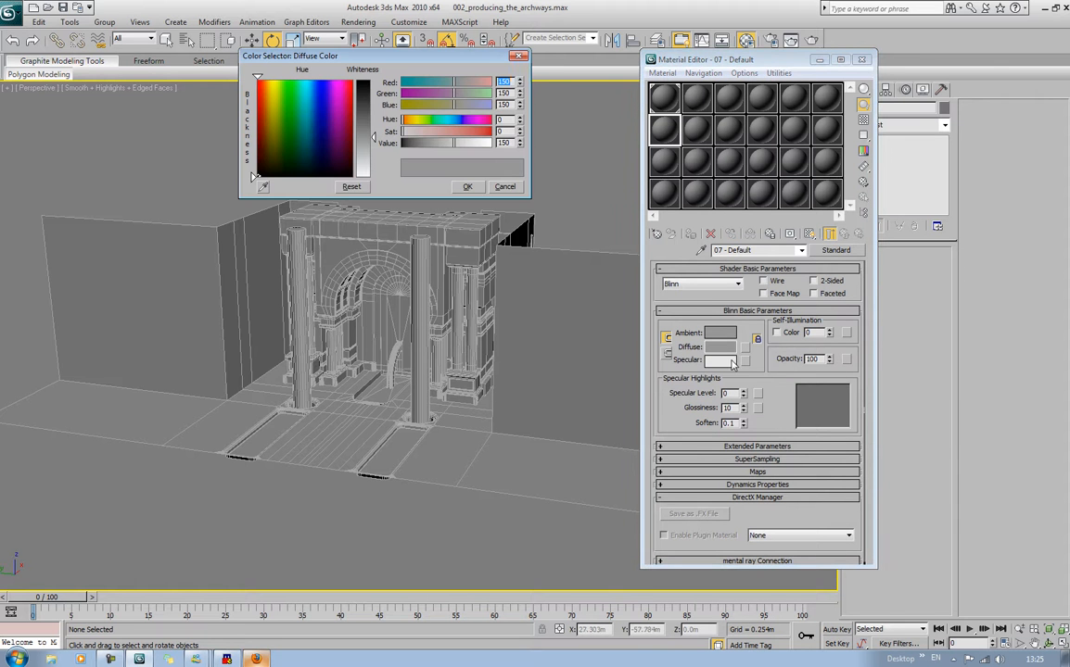
pyautogui.moveTo(313, 146); pyautogui.dragTo(353, 83)
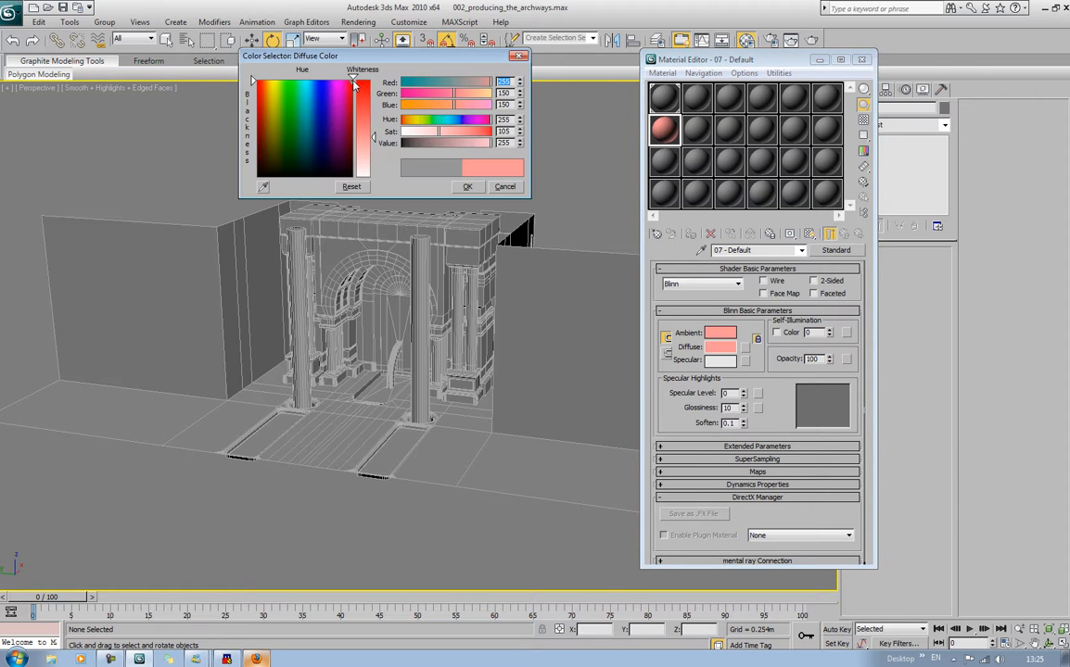
pyautogui.moveTo(460, 138); pyautogui.dragTo(560, 143)
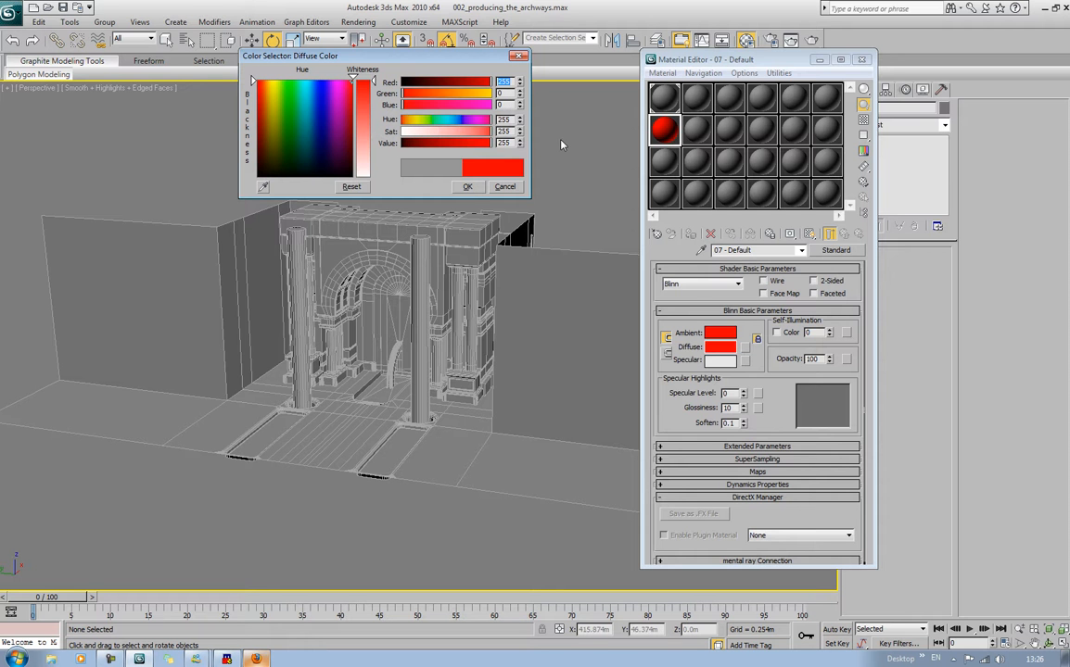
# Set the 08 - Default material's diffuse colour to pure blue (0, 0, 255) and make the 09 - Default sample active
pyautogui.click(697, 130)
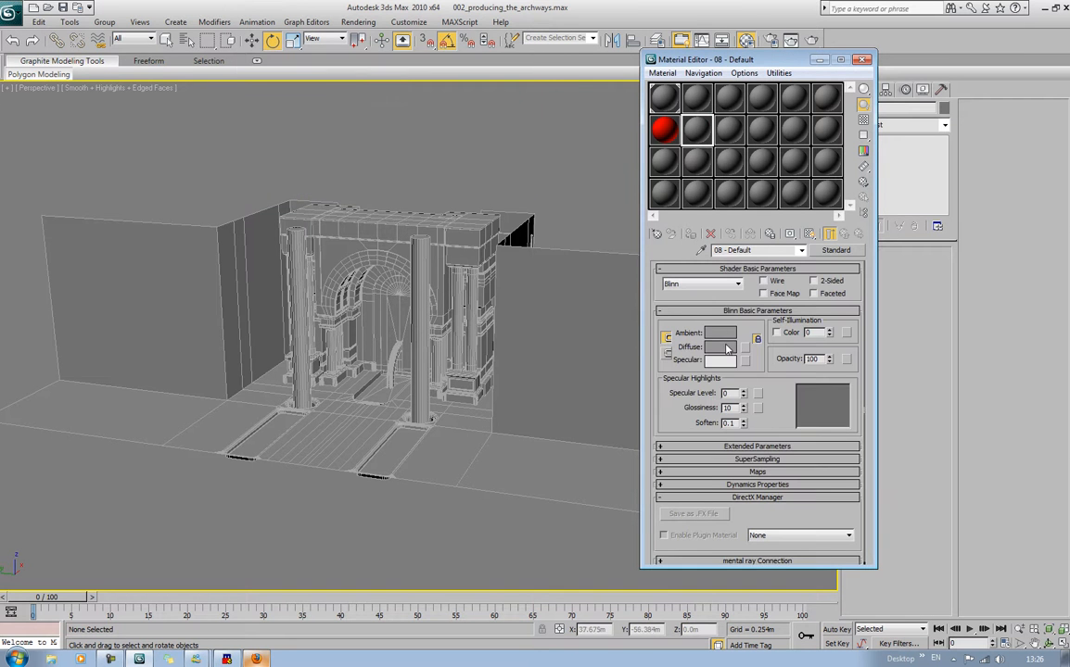
pyautogui.moveTo(280, 92)
pyautogui.mouseDown()
pyautogui.moveTo(259, 84)
pyautogui.moveTo(320, 81)
pyautogui.mouseUp()
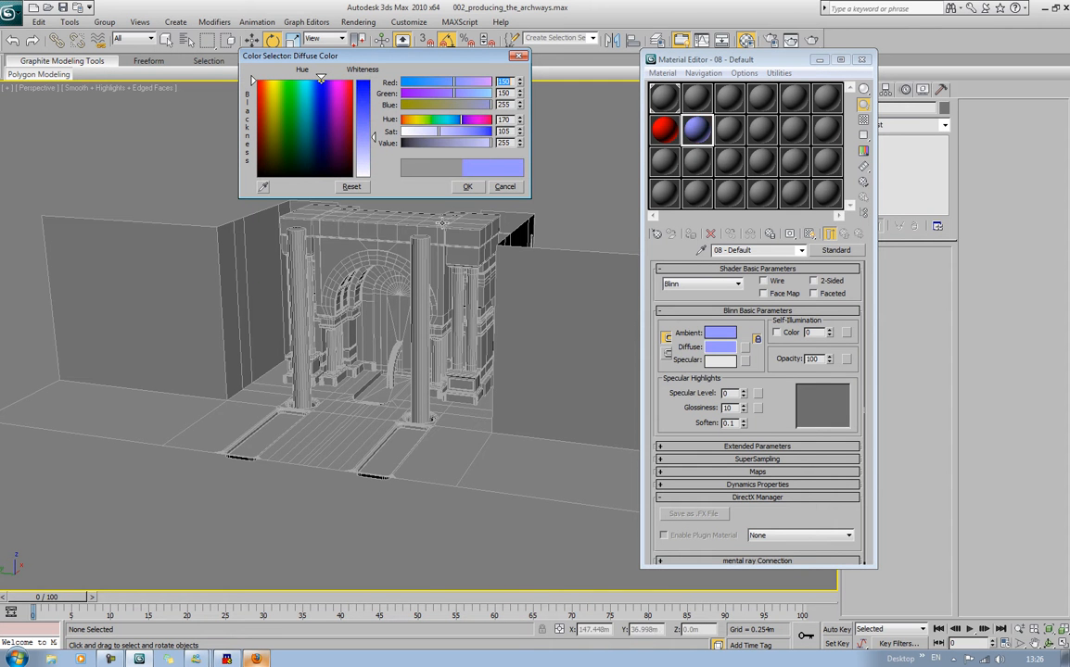
pyautogui.moveTo(474, 135); pyautogui.dragTo(488, 131)
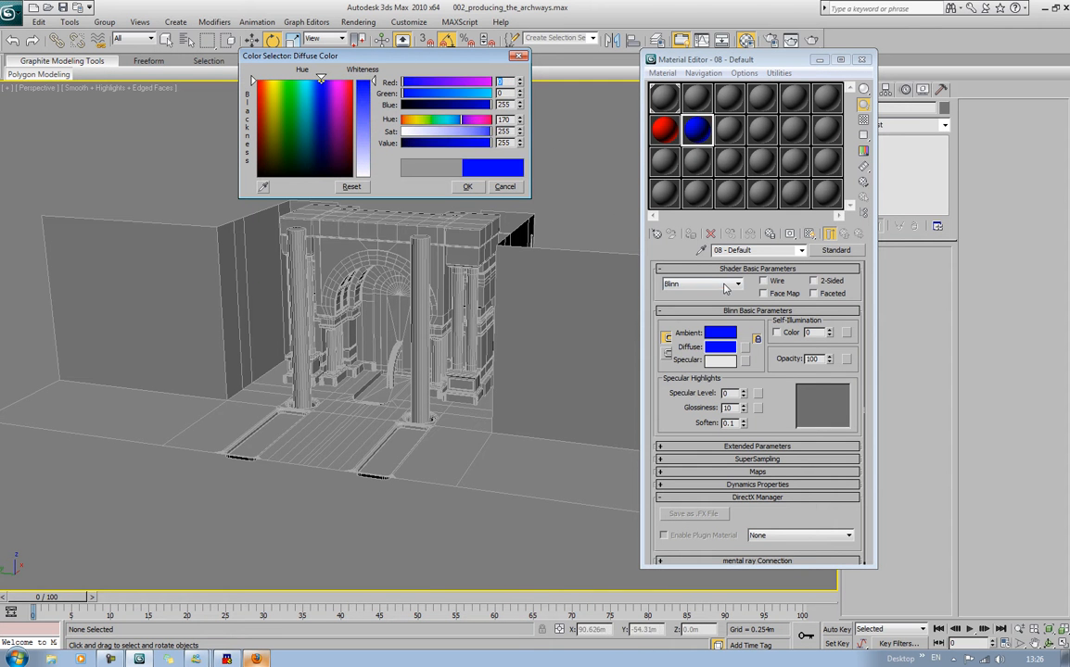
pyautogui.click(736, 133)
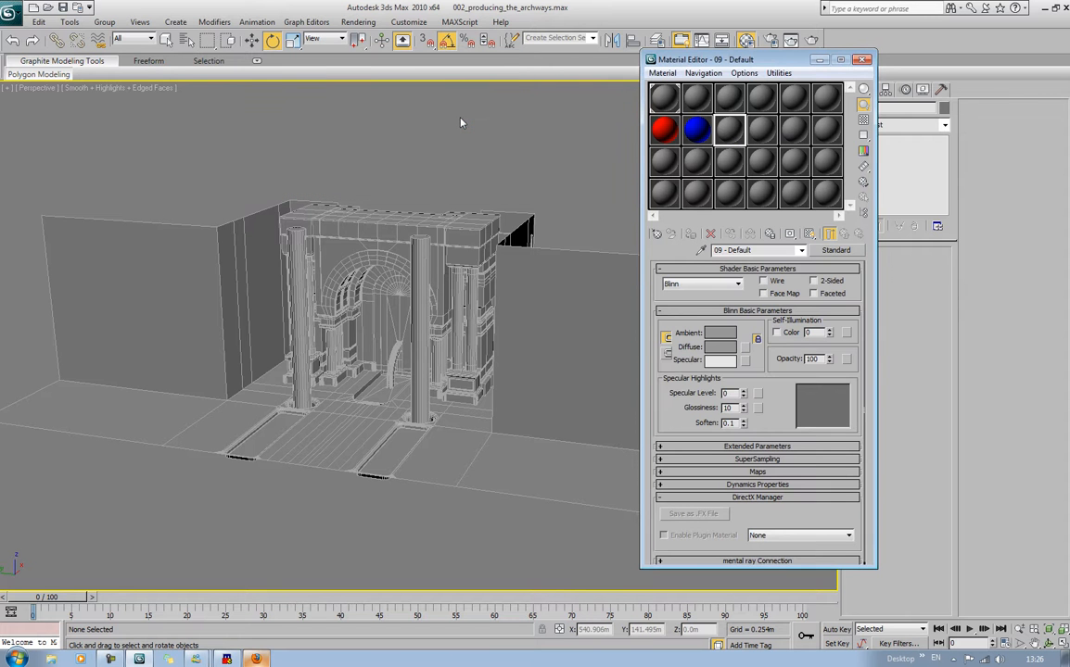
# Set the 09 - Default material's diffuse colour to salmon (255, 112, 112)
pyautogui.click(724, 350)
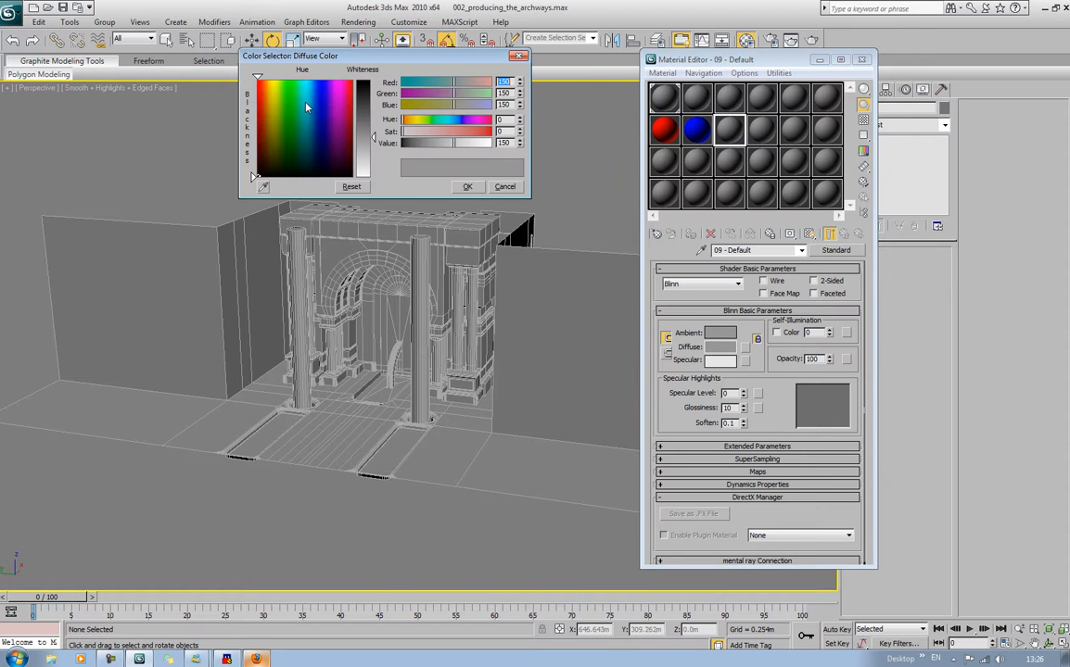
pyautogui.moveTo(305, 101); pyautogui.dragTo(357, 79)
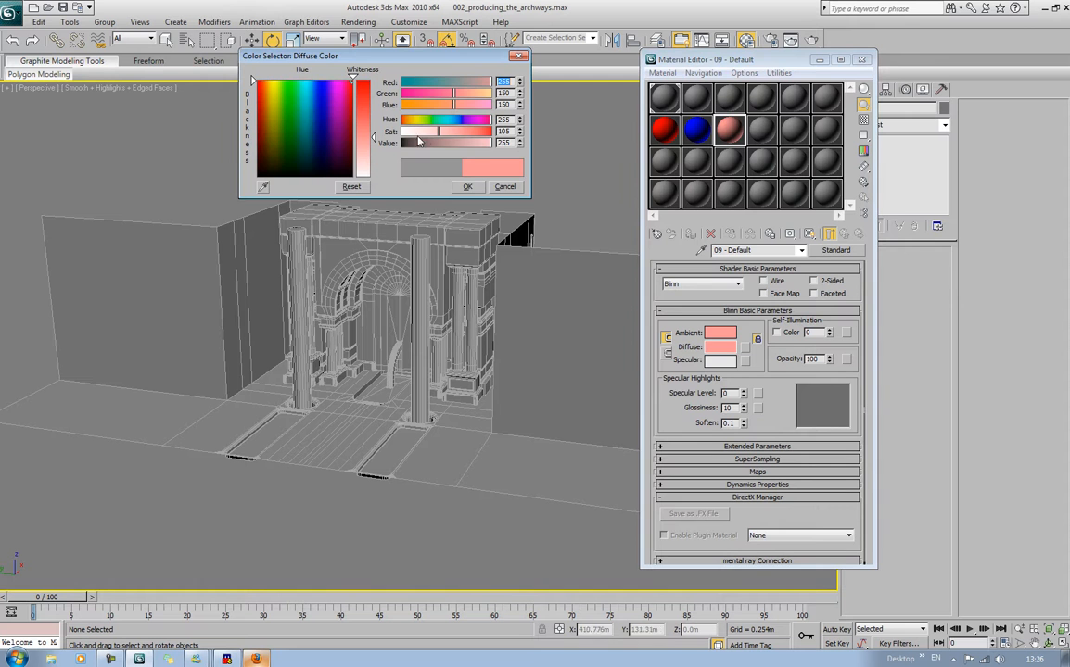
pyautogui.click(451, 135)
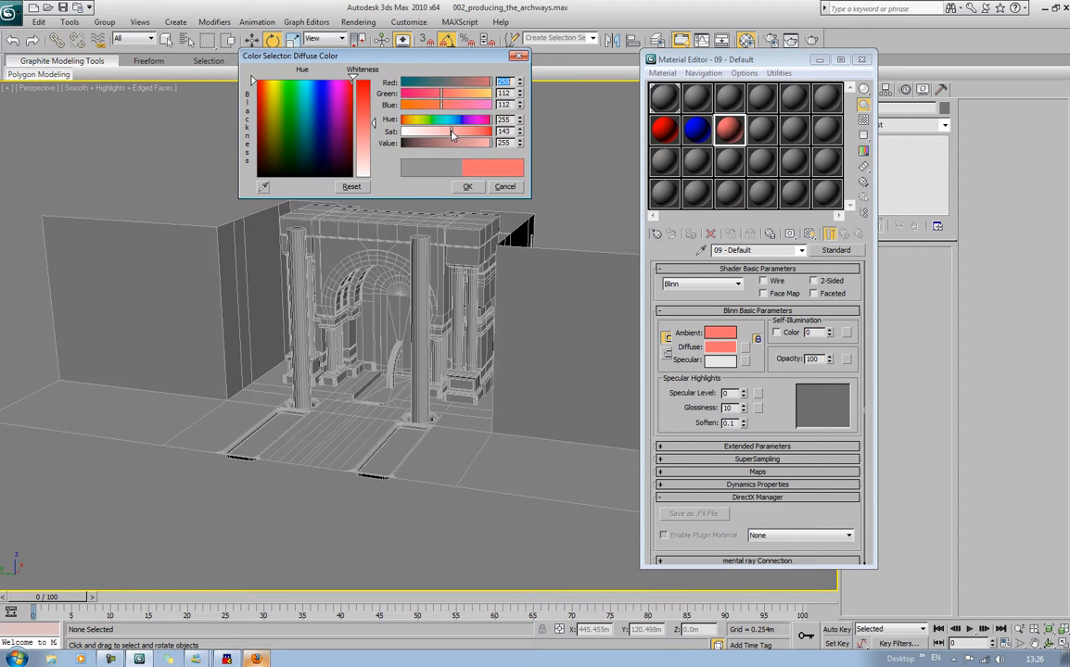
pyautogui.click(467, 187)
# Set the 10 - Default material's diffuse colour to pale green (150, 230, 169)
pyautogui.click(759, 133)
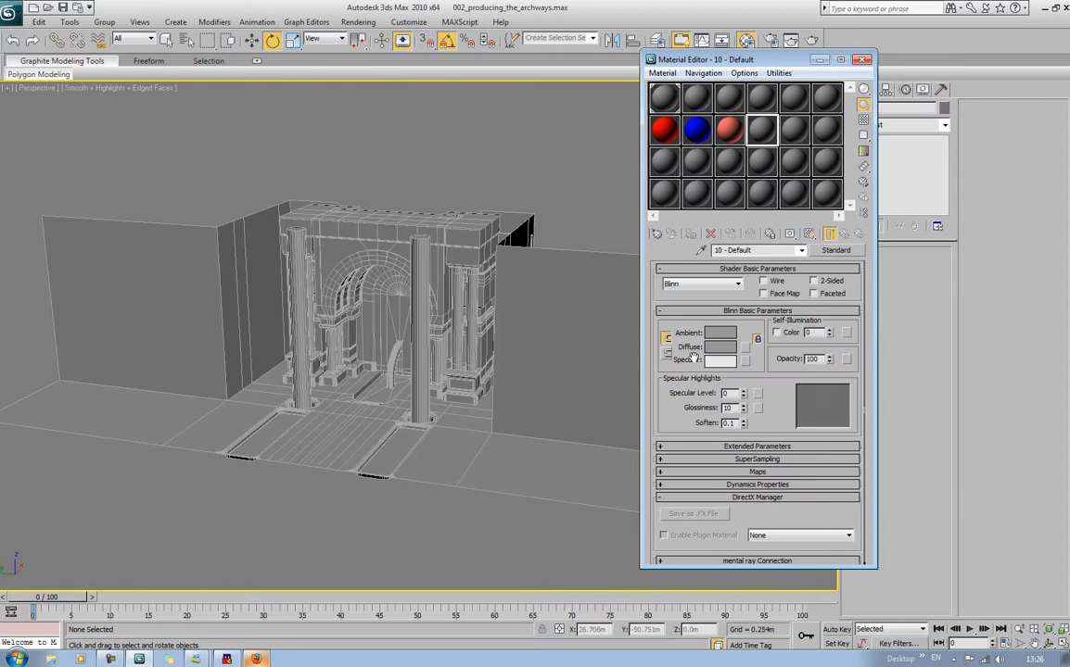
pyautogui.click(722, 349)
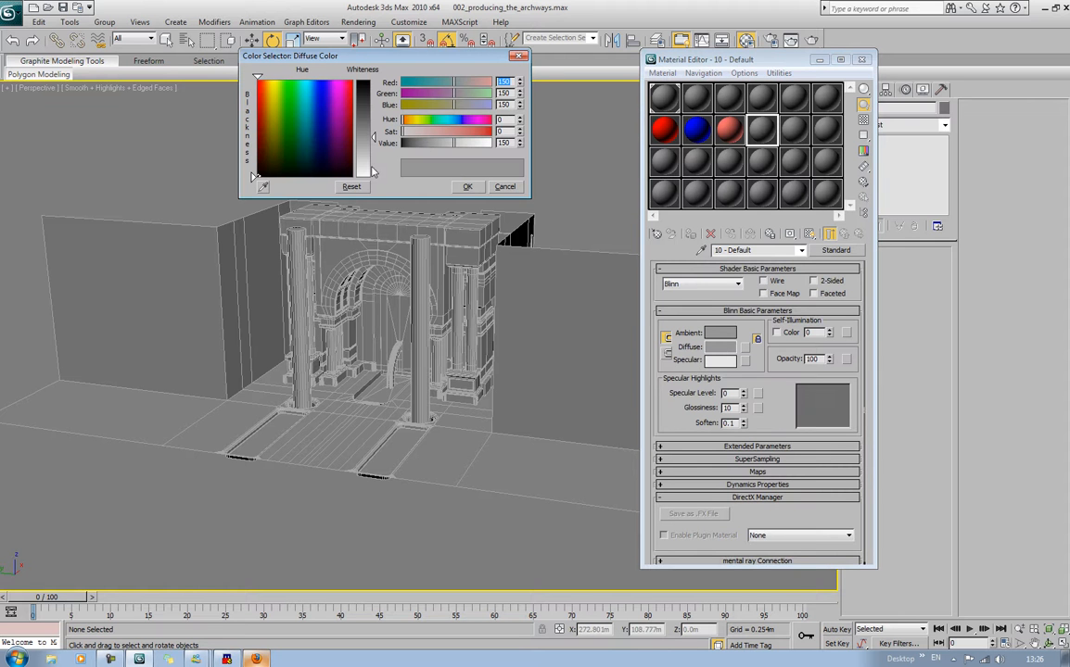
pyautogui.moveTo(261, 116)
pyautogui.mouseDown()
pyautogui.moveTo(253, 76)
pyautogui.moveTo(256, 148)
pyautogui.moveTo(293, 103)
pyautogui.mouseUp()
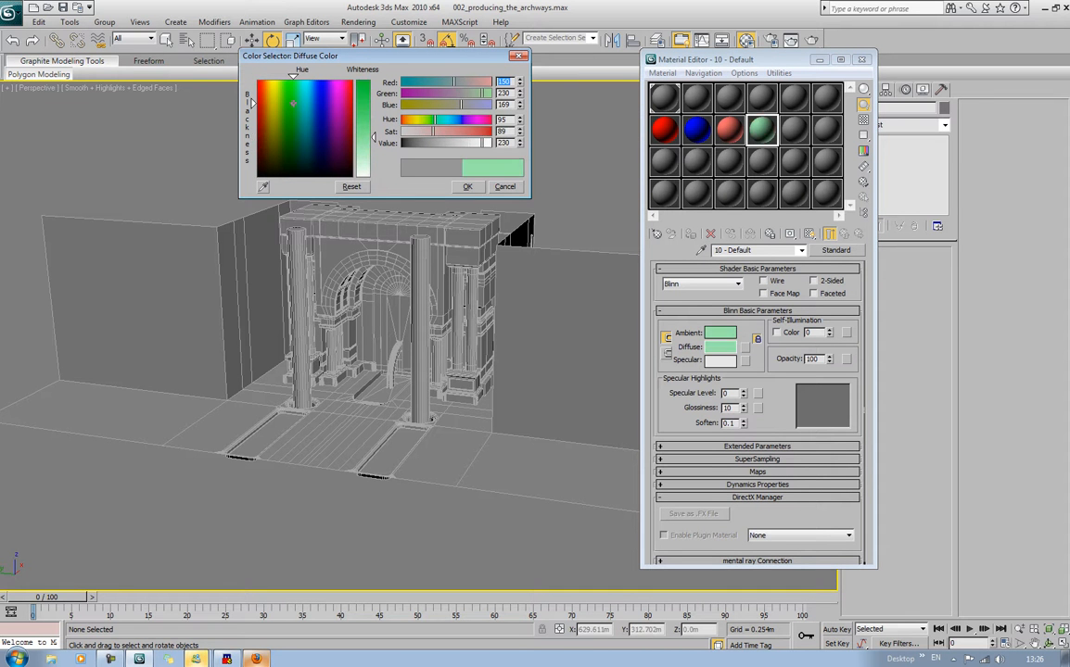
pyautogui.click(467, 186)
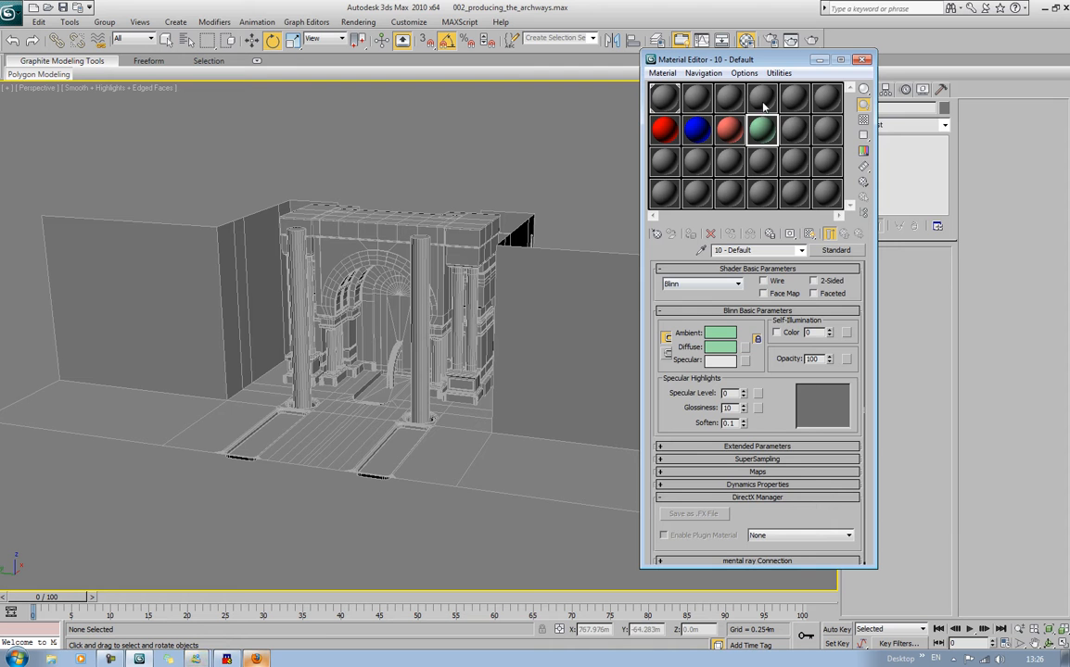
# Set the 11 - Default material's diffuse colour to greyish lavender (152, 150, 187)
pyautogui.click(788, 126)
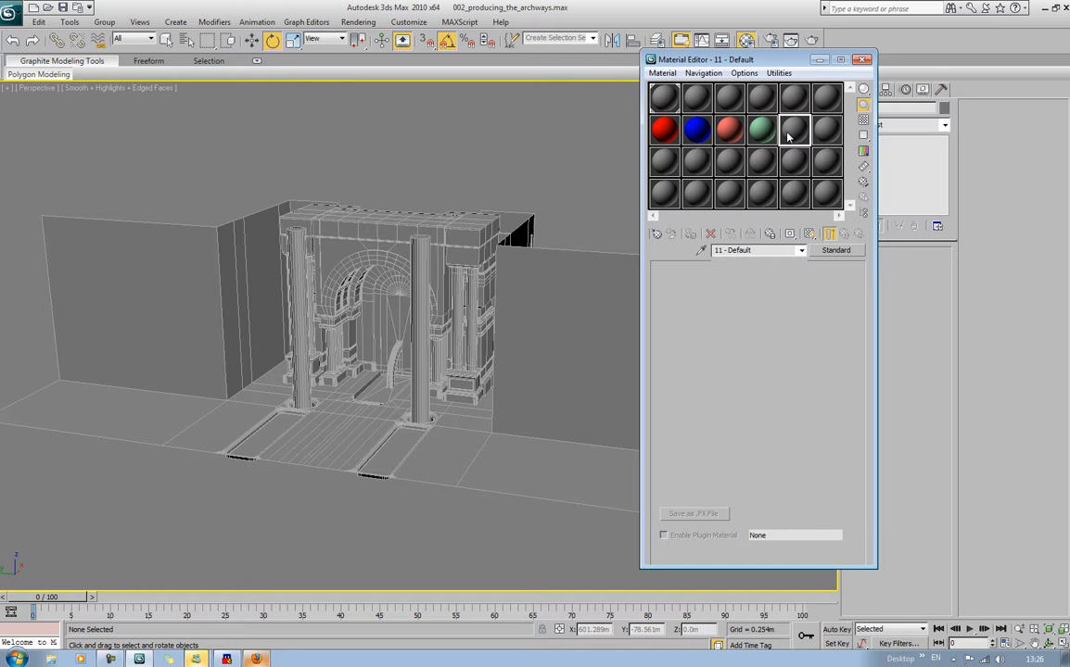
pyautogui.click(722, 348)
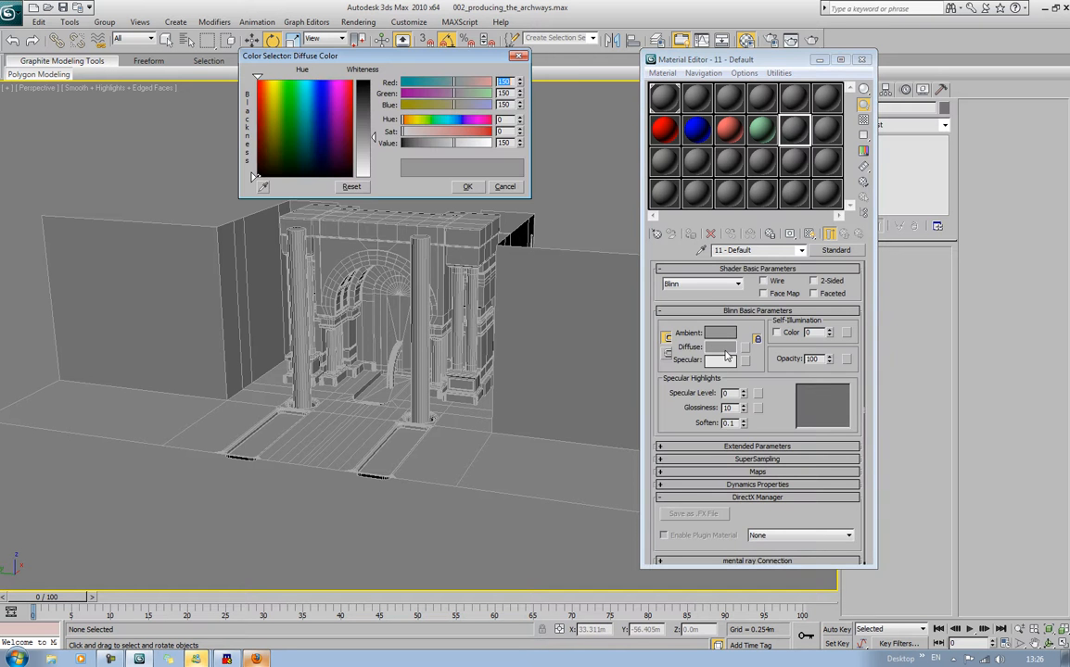
pyautogui.click(322, 146)
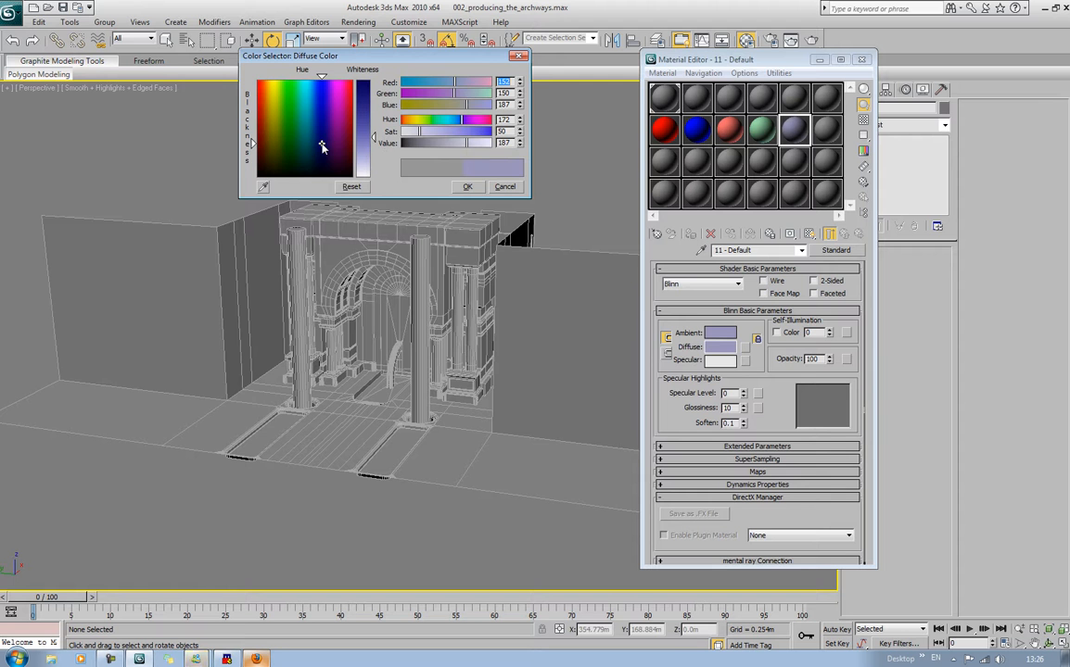
pyautogui.click(468, 187)
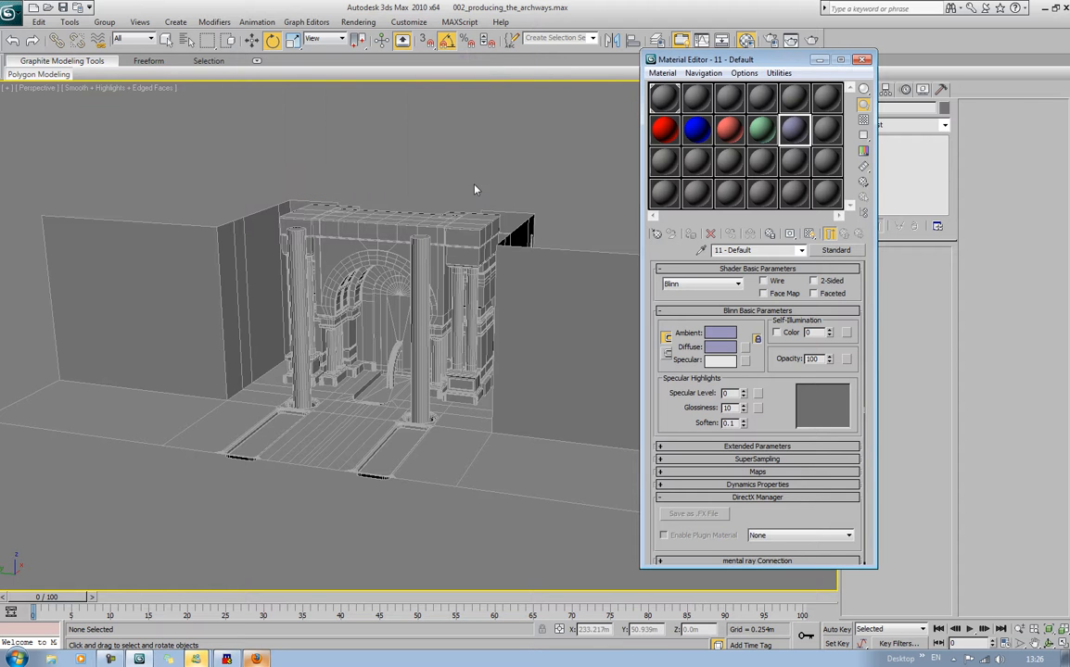
# Set the 12 - Default material's diffuse colour to dark grey (65, 65, 65) and close the Material Editor
pyautogui.click(826, 130)
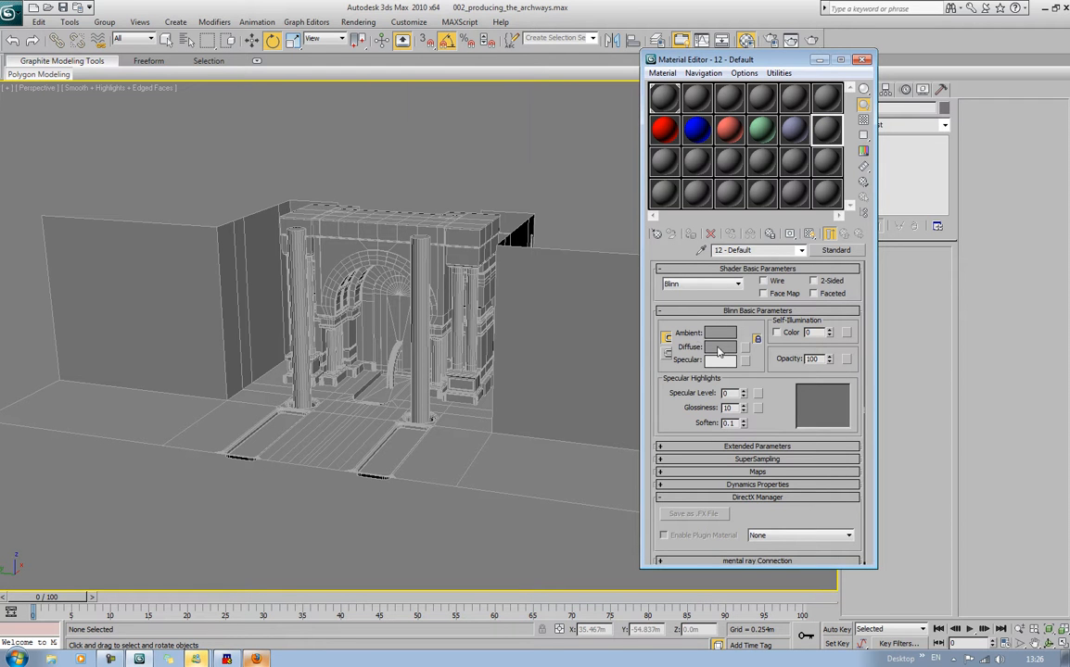
pyautogui.click(728, 346)
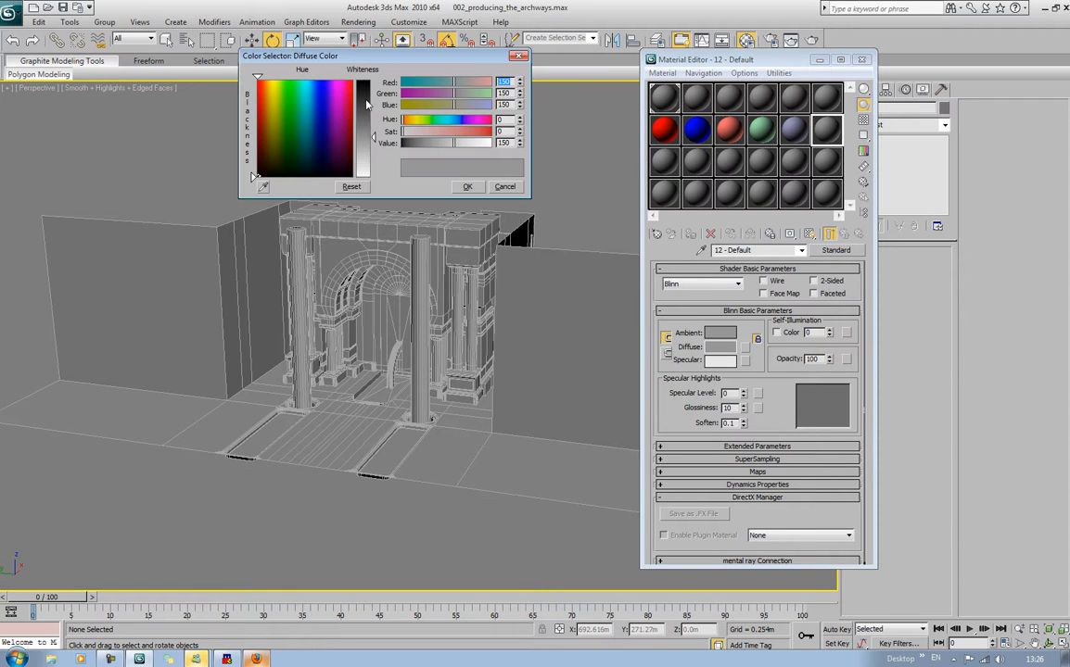
pyautogui.moveTo(372, 138); pyautogui.dragTo(367, 105)
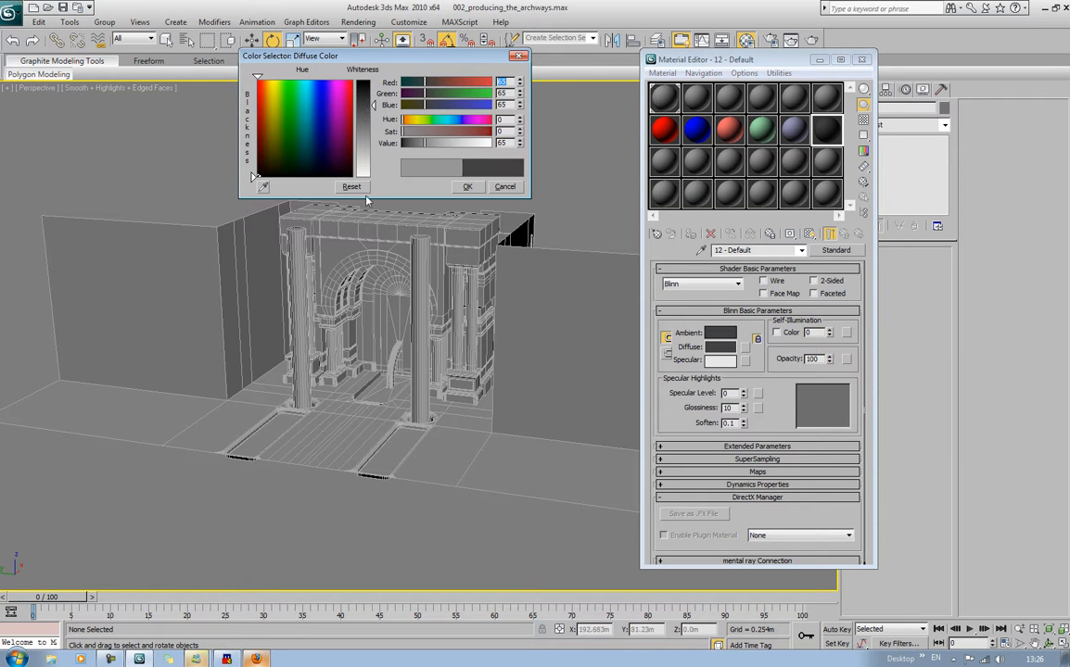
pyautogui.click(464, 187)
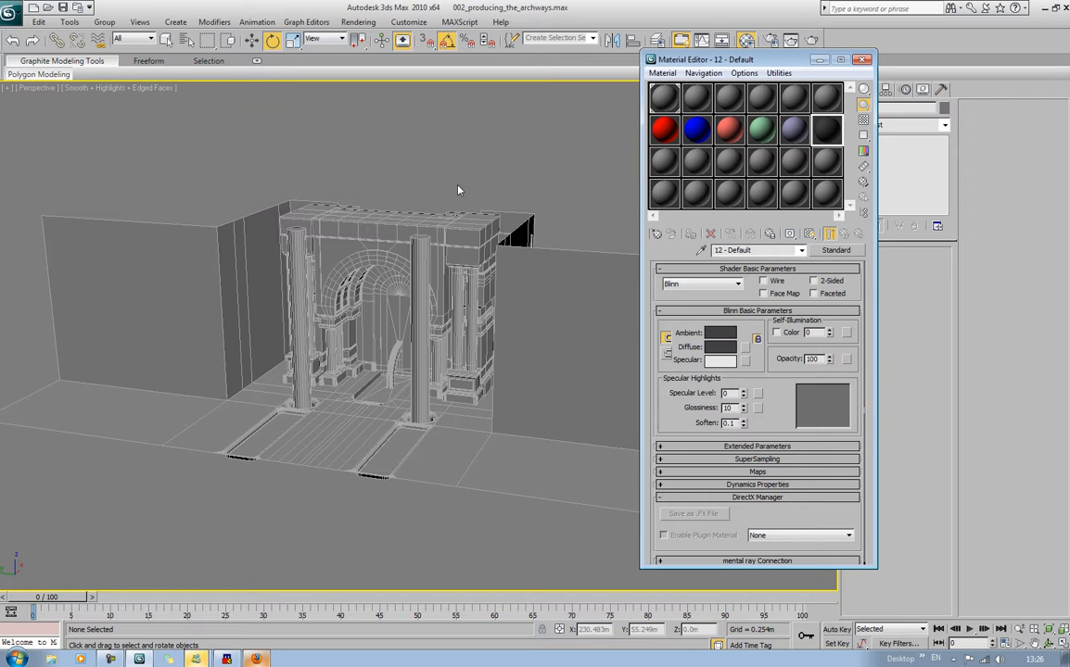
pyautogui.click(862, 60)
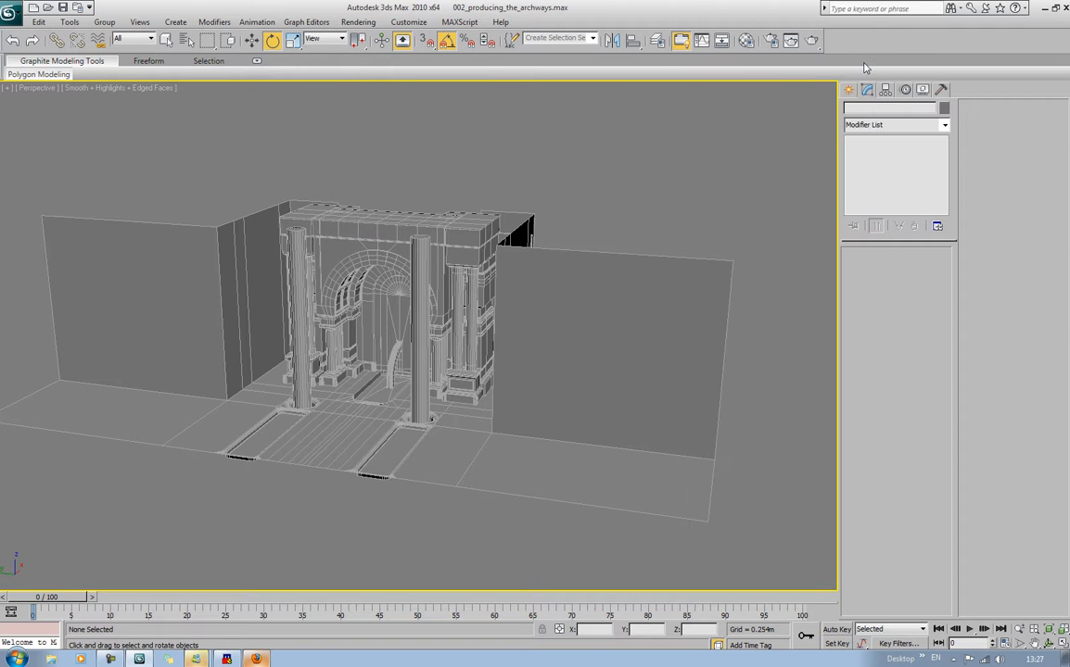
# Select the Portal_Floor object and reopen the Material Editor beside it
pyautogui.click(422, 229)
pyautogui.moveTo(422, 229); pyautogui.dragTo(556, 205, button='middle')
pyautogui.click(581, 128)
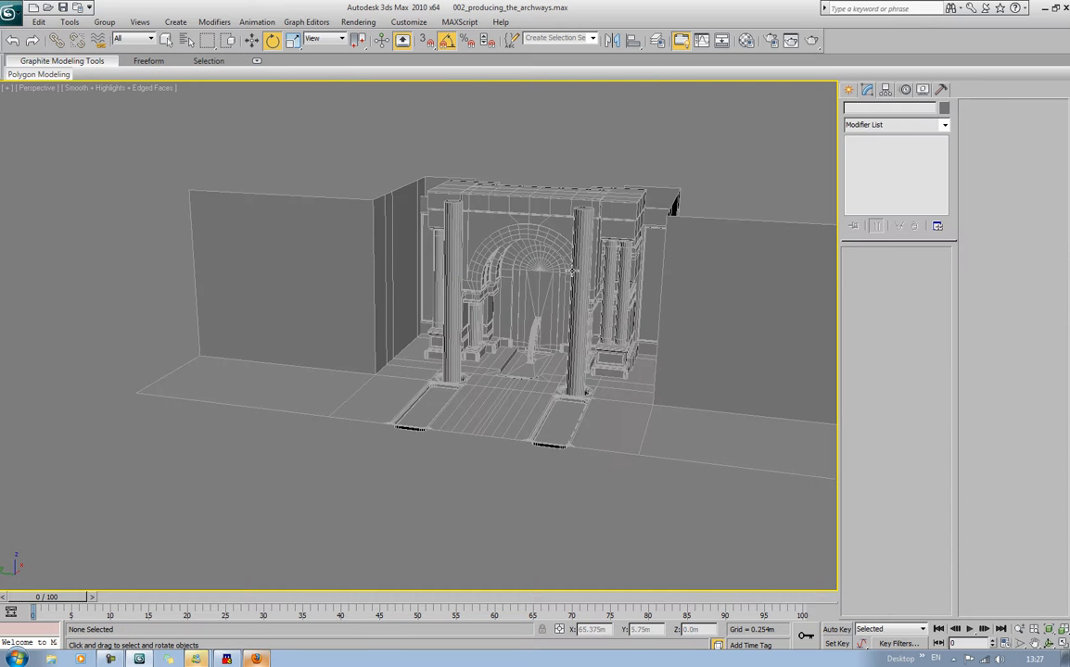
pyautogui.click(581, 286)
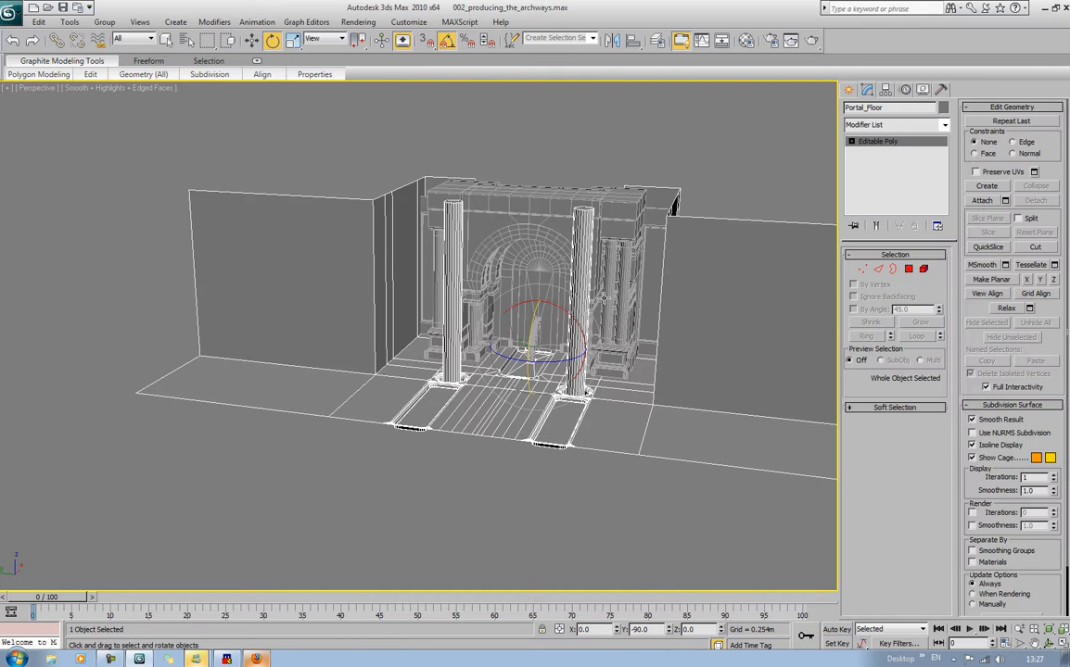
pyautogui.moveTo(603, 295); pyautogui.dragTo(544, 308, button='middle')
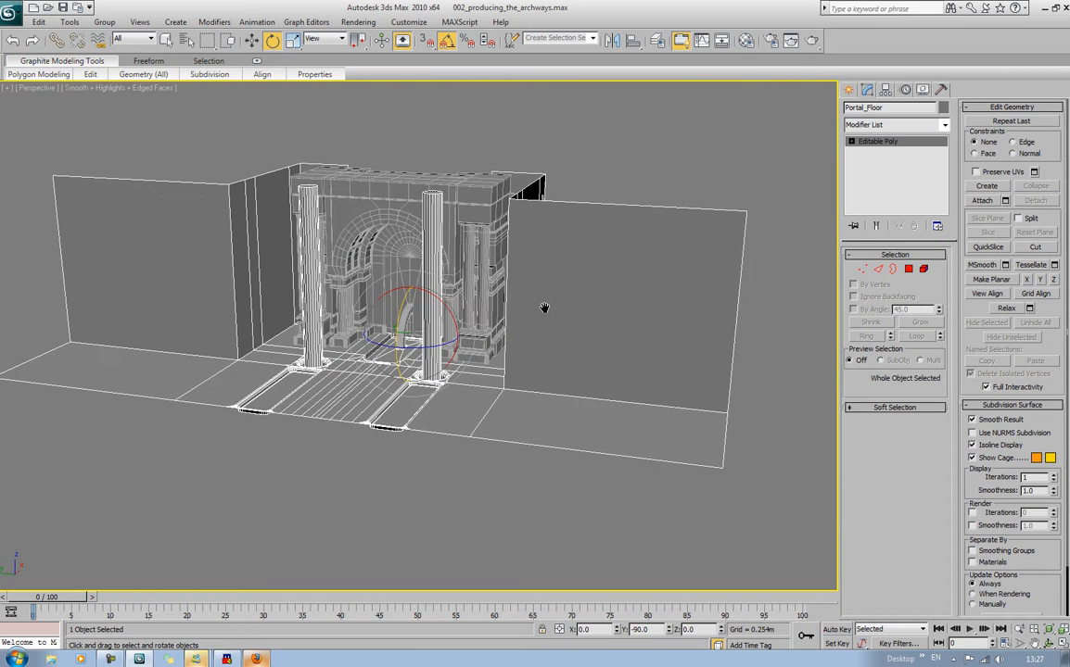
pyautogui.press('m')
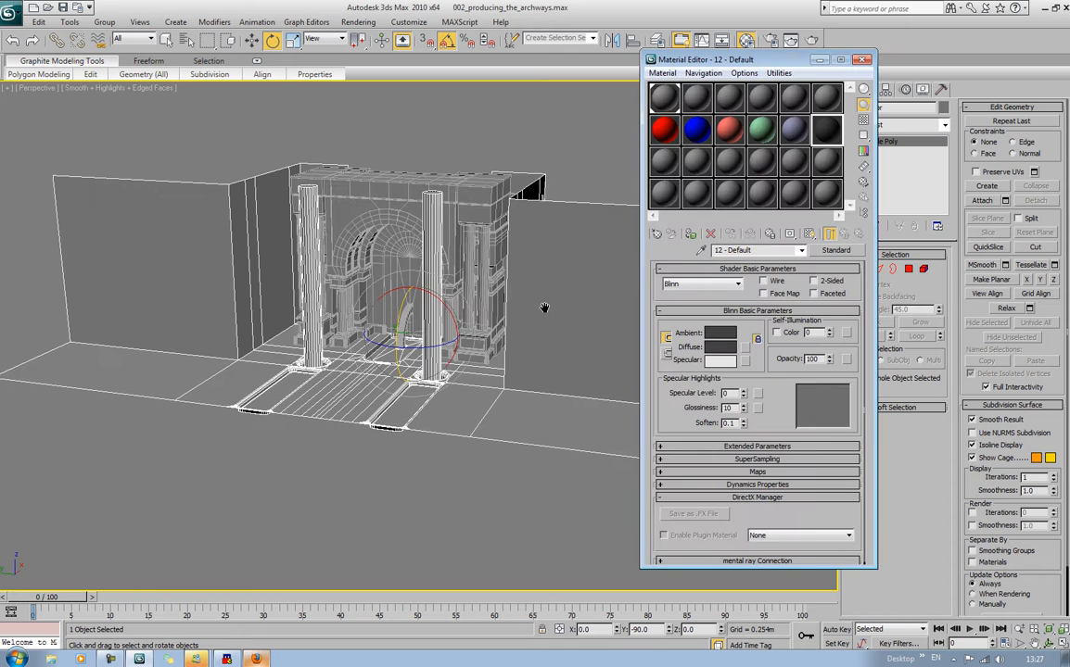
pyautogui.moveTo(544, 308); pyautogui.dragTo(512, 287, button='middle')
pyautogui.moveTo(554, 243); pyautogui.dragTo(444, 236, button='middle')
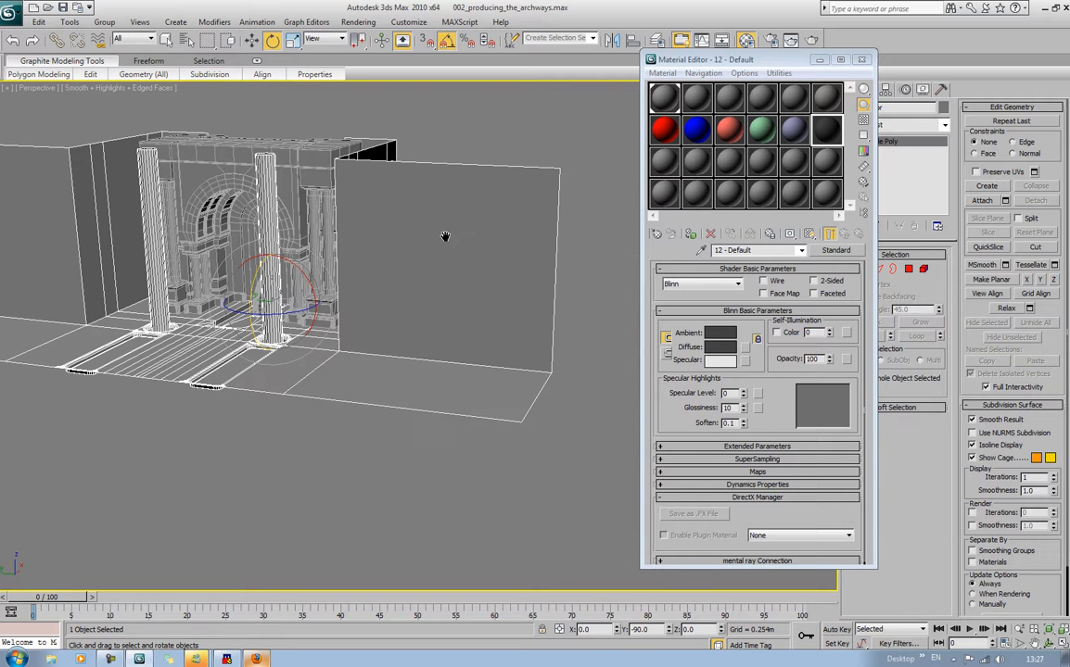
# Assign the dark grey 12 - Default material to Portal_Floor's ground polygons only, excluding walls and columns, and clear the polygon selection
pyautogui.click(924, 270)
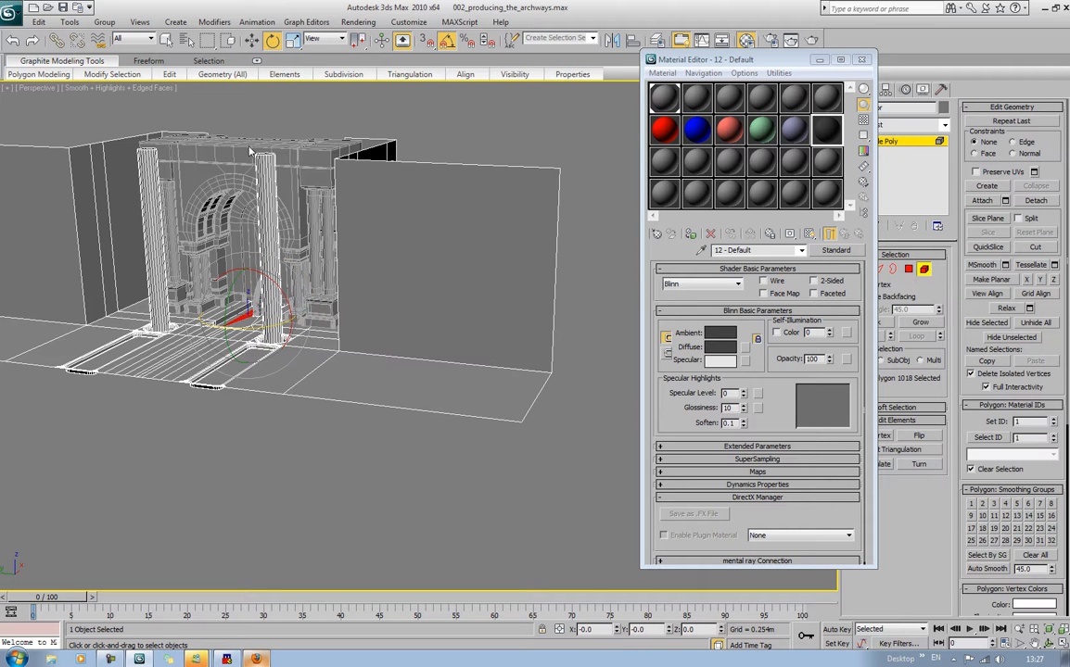
pyautogui.click(908, 271)
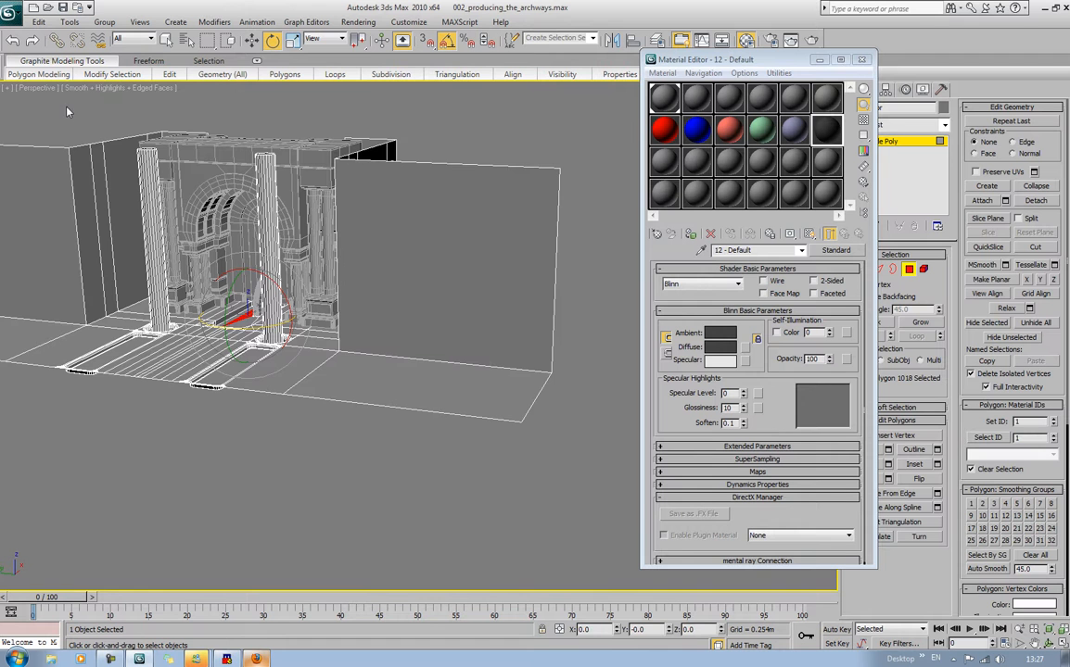
pyautogui.moveTo(52, 105); pyautogui.dragTo(398, 228)
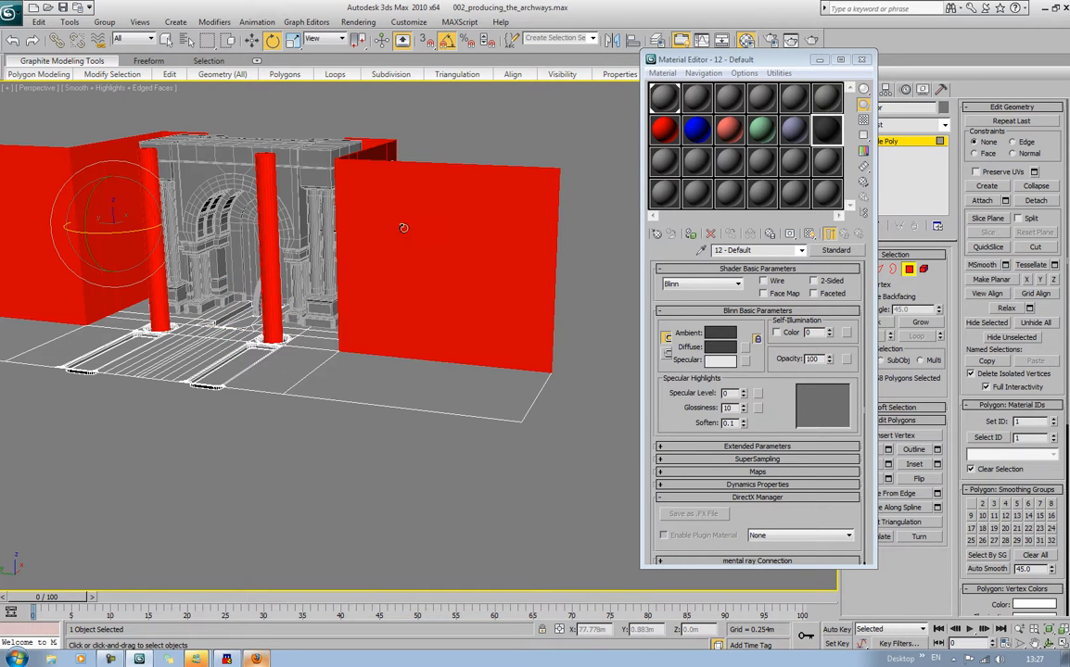
pyautogui.hotkey('ctrl', 'i')
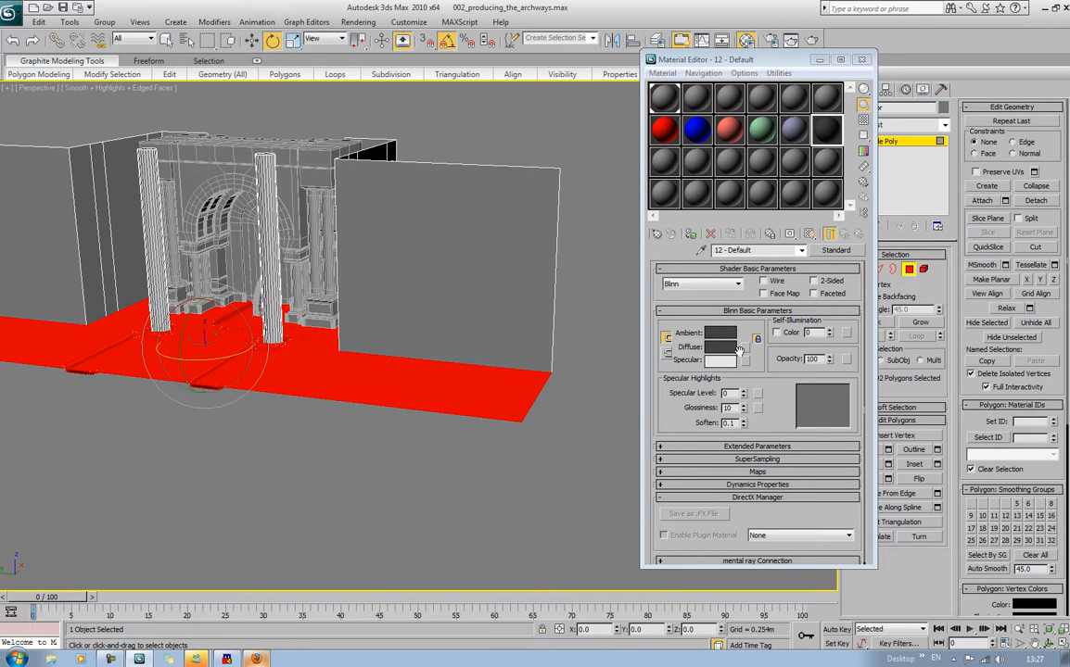
pyautogui.click(701, 234)
pyautogui.moveTo(442, 213); pyautogui.dragTo(570, 278, button='middle')
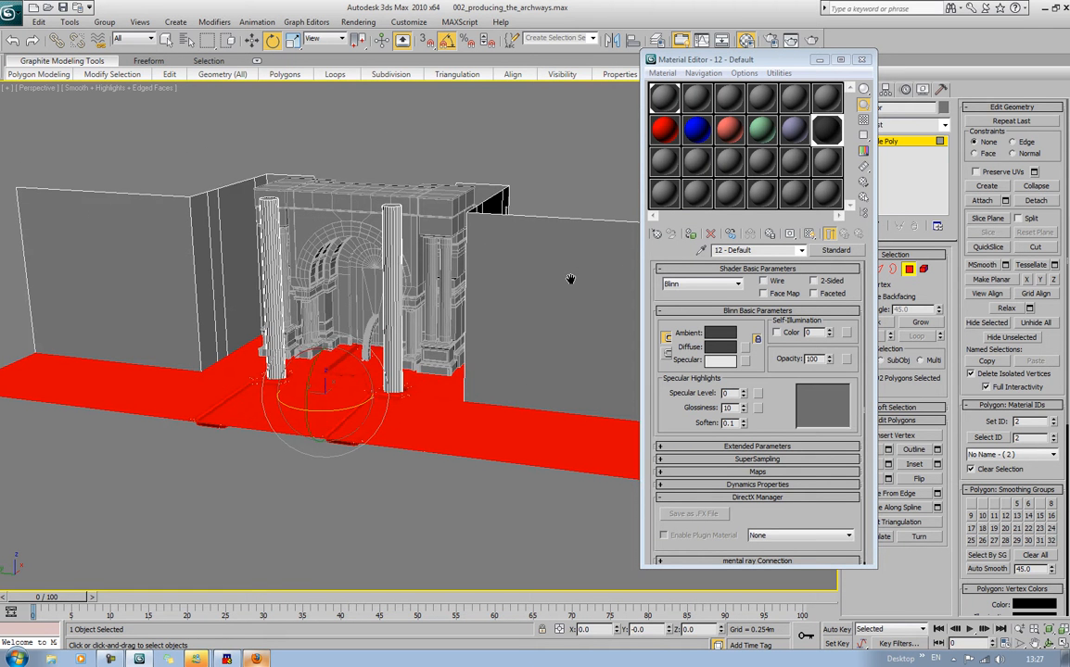
pyautogui.click(535, 157)
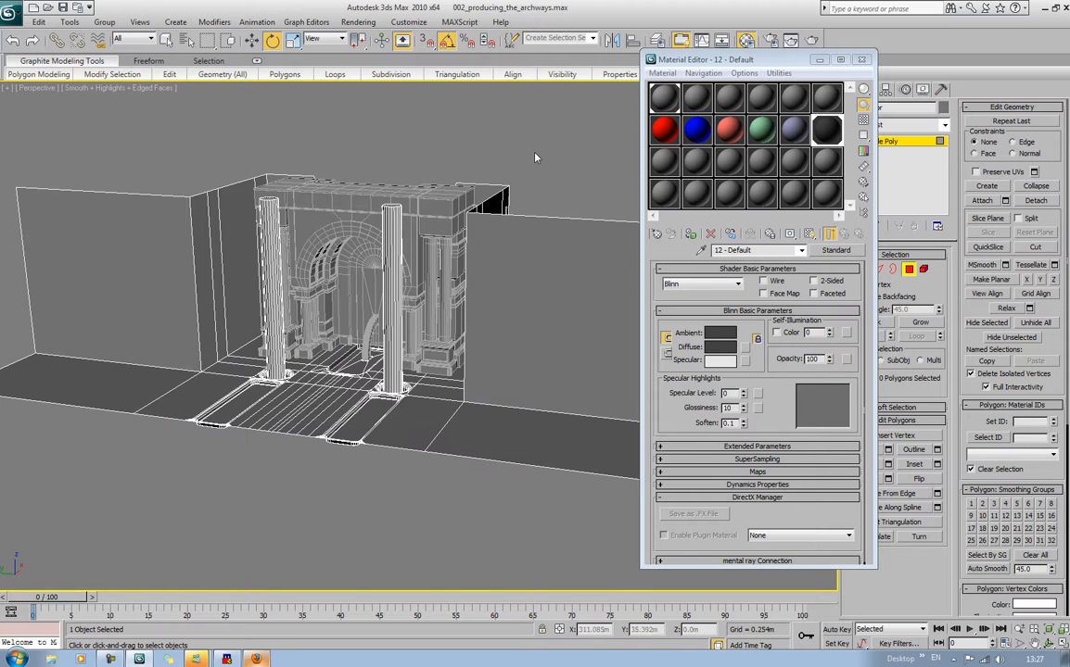
# Turn on the polygon, vertex and frame-rate statistics display in the Perspective viewport
pyautogui.click(9, 88)
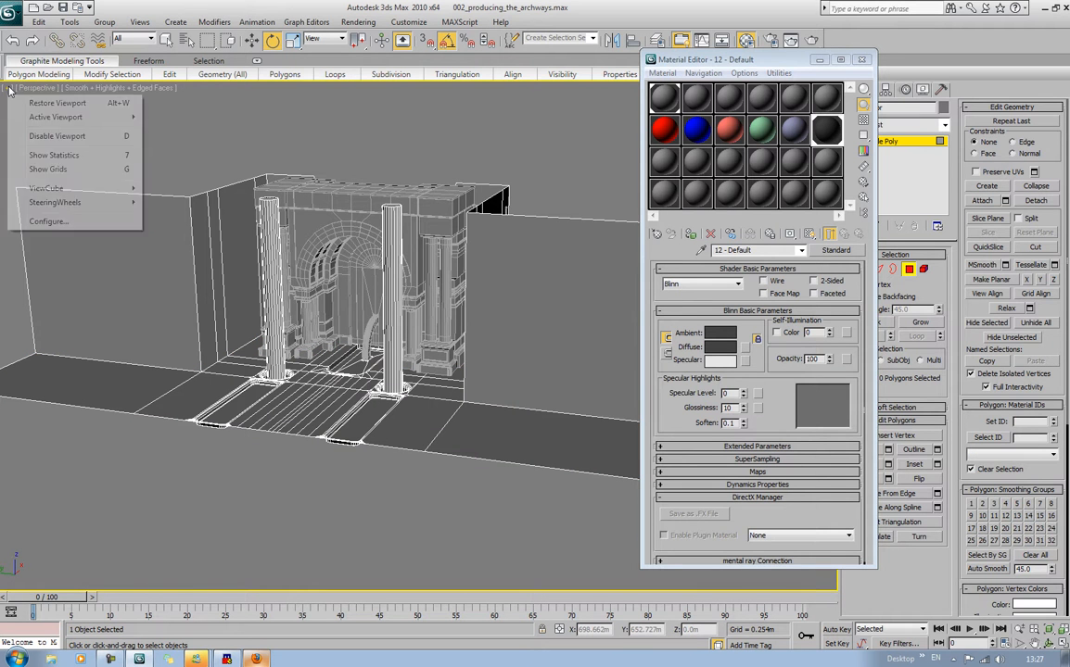
pyautogui.click(33, 155)
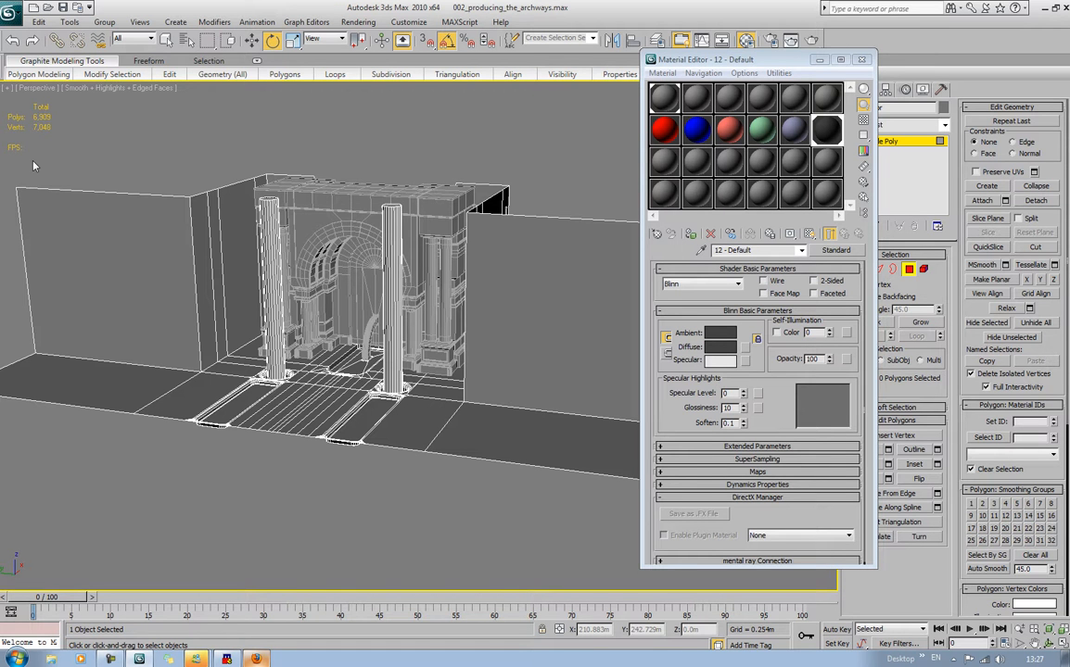
pyautogui.moveTo(196, 659)
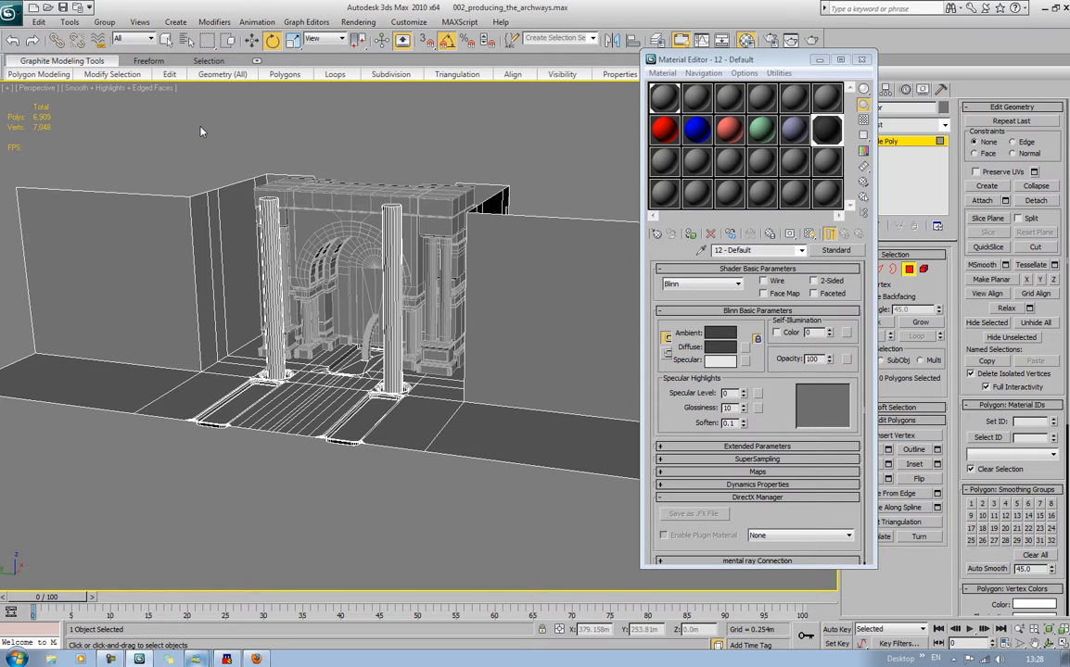
# Assign the red 07 - Default material to the portal's inner arch element and clear the element selection
pyautogui.scroll(5, 365, 308)
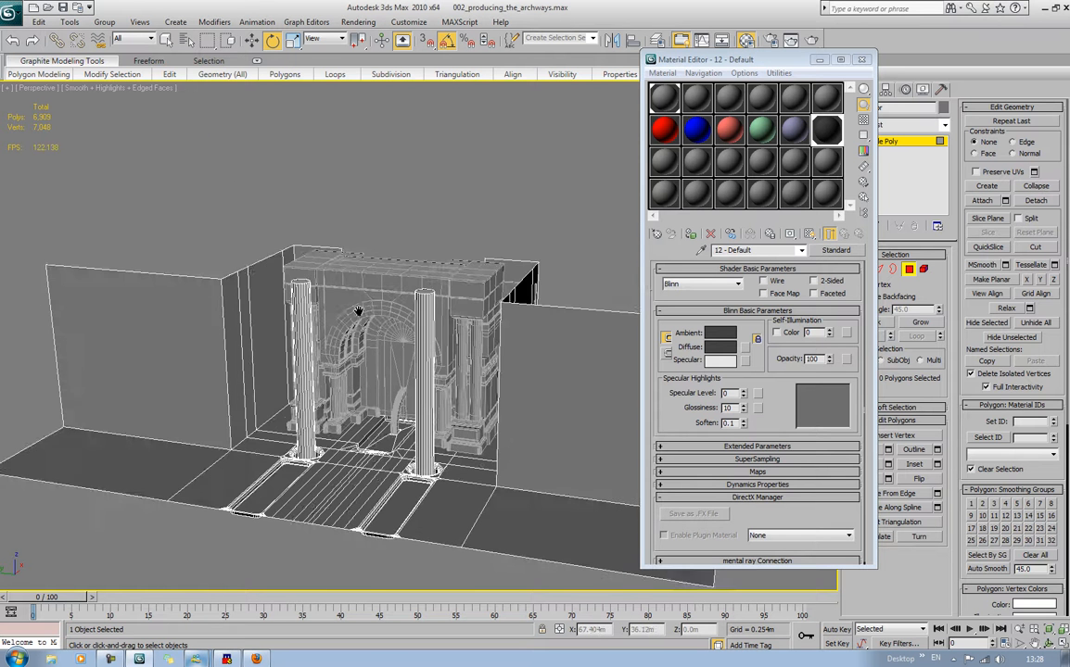
pyautogui.moveTo(364, 309); pyautogui.dragTo(265, 244, button='middle')
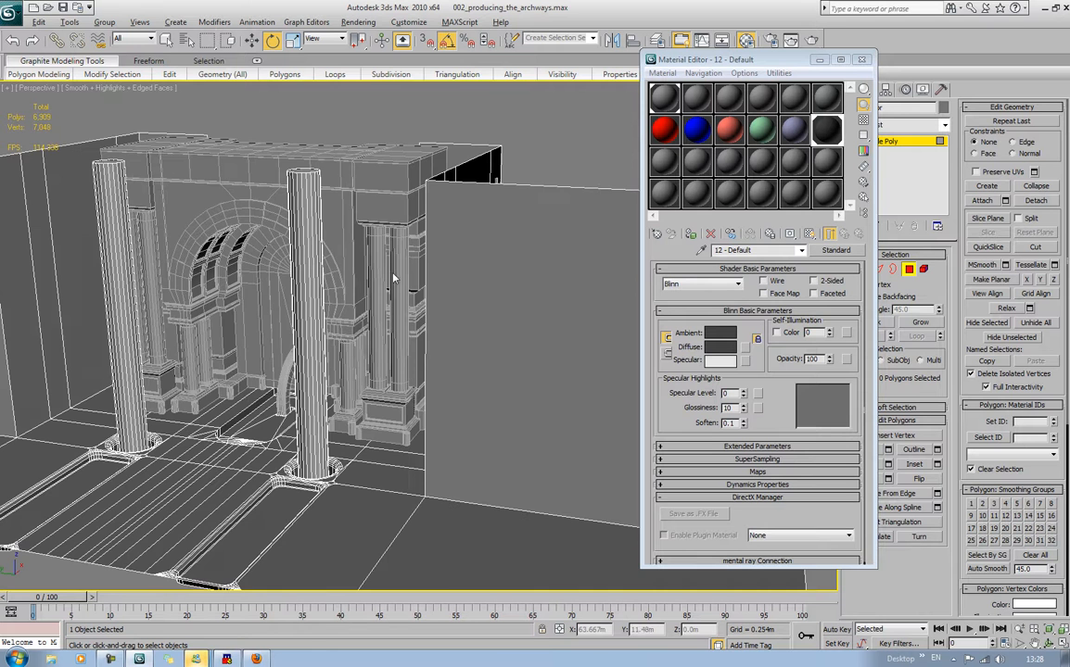
pyautogui.keyDown('alt'); pyautogui.moveTo(353, 245); pyautogui.dragTo(352, 291, button='middle'); pyautogui.keyUp('alt')
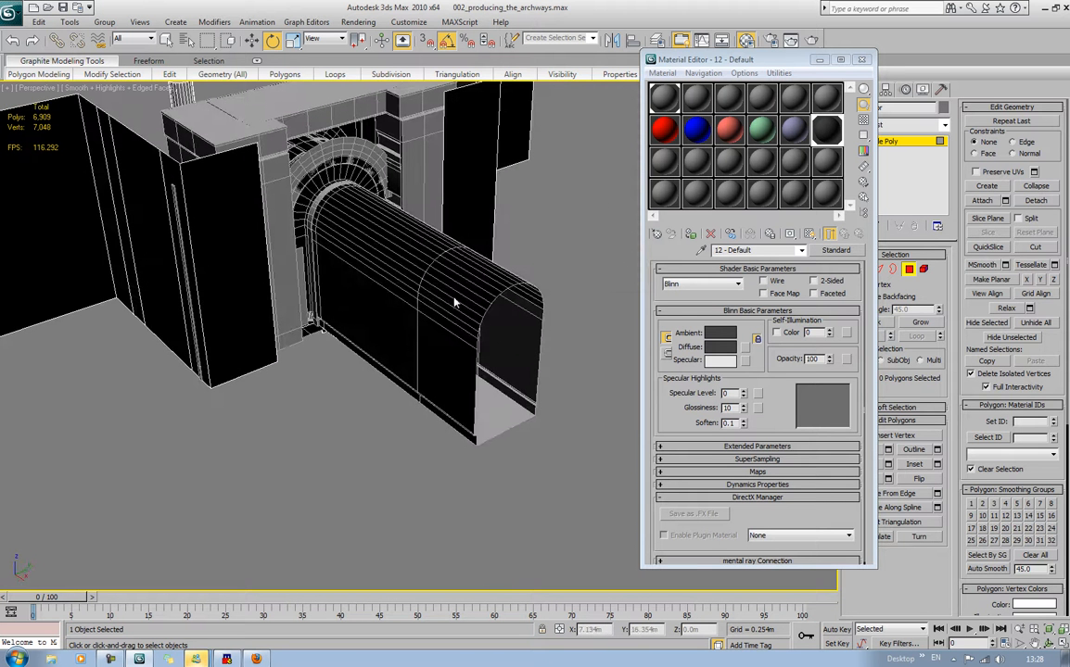
pyautogui.click(907, 270)
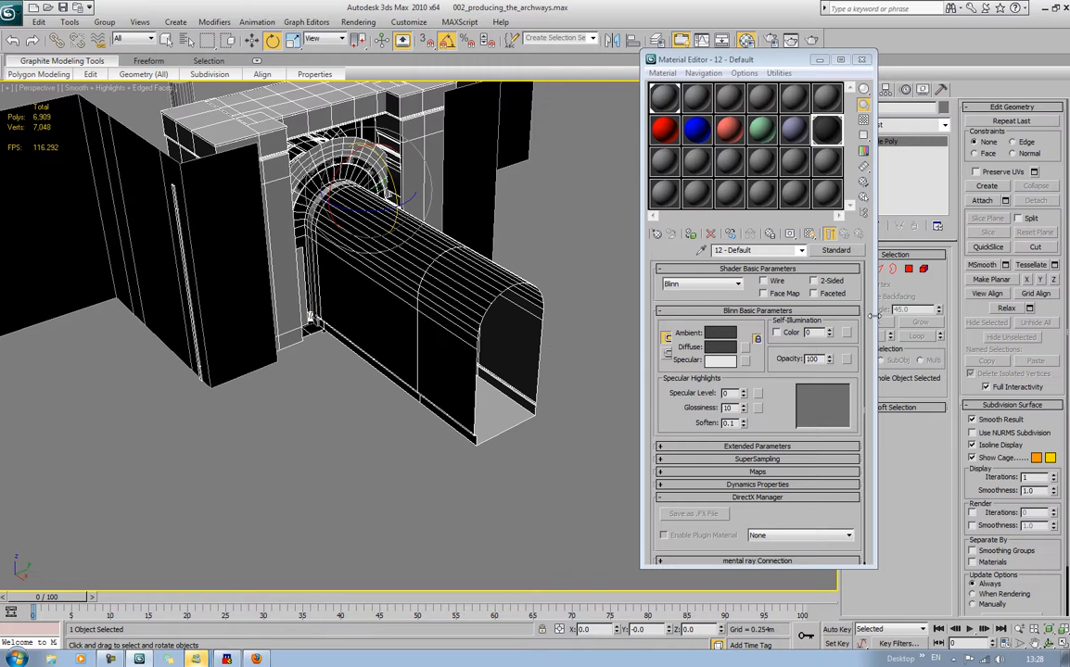
pyautogui.press('5')
pyautogui.click(434, 304)
pyautogui.keyDown('alt'); pyautogui.moveTo(434, 305); pyautogui.dragTo(242, 214, button='middle'); pyautogui.keyUp('alt')
pyautogui.click(665, 128)
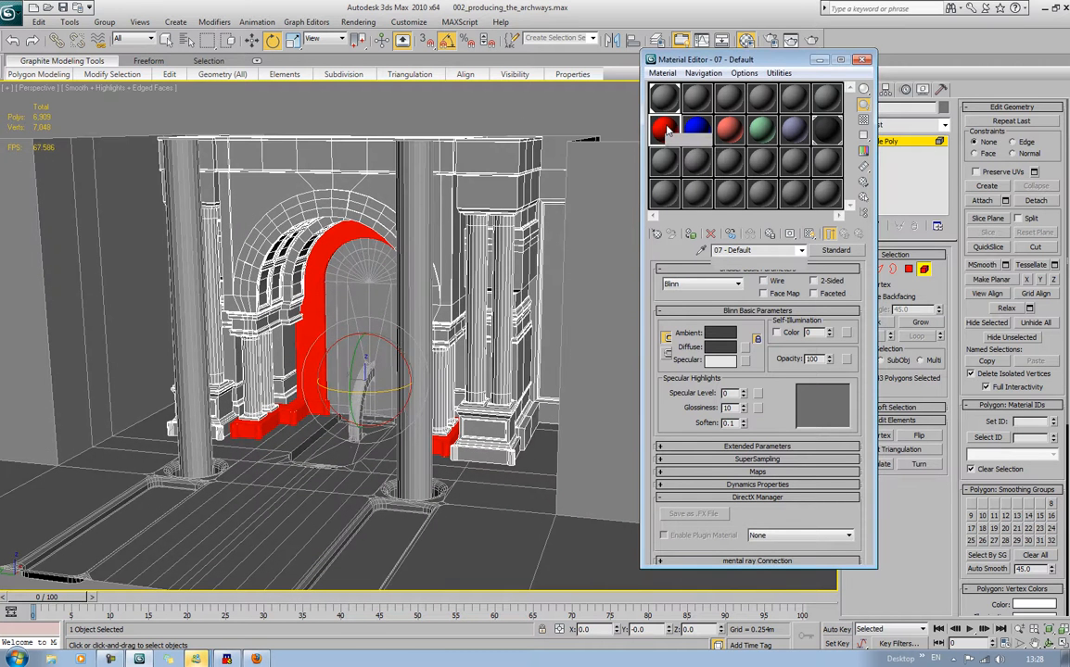
pyautogui.click(690, 235)
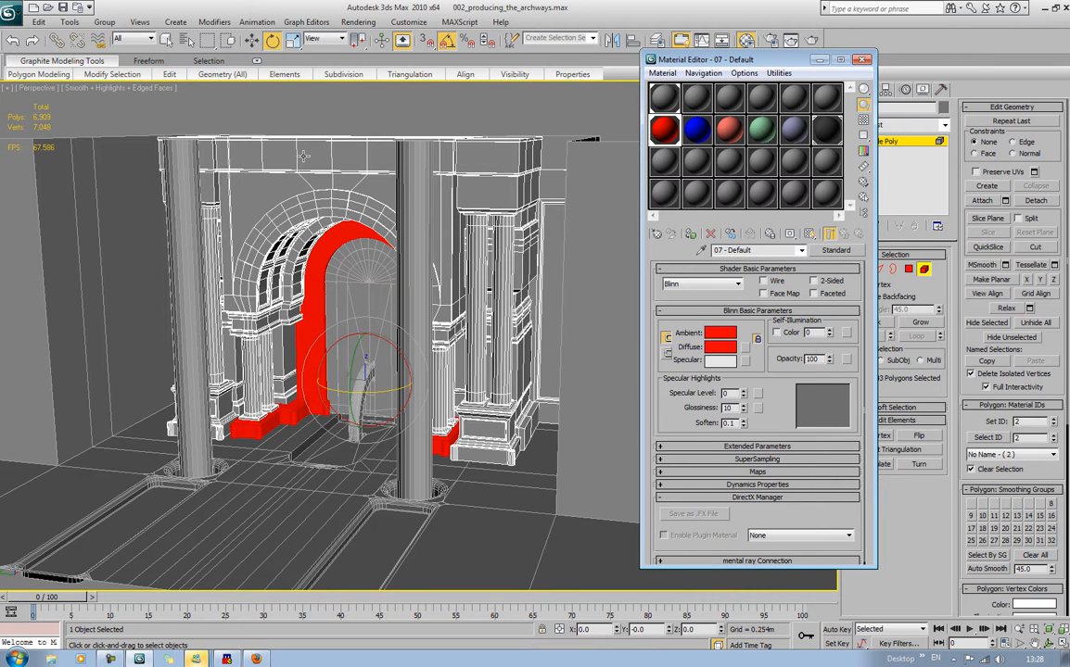
pyautogui.keyDown('alt'); pyautogui.moveTo(270, 141); pyautogui.dragTo(454, 130, button='middle'); pyautogui.keyUp('alt')
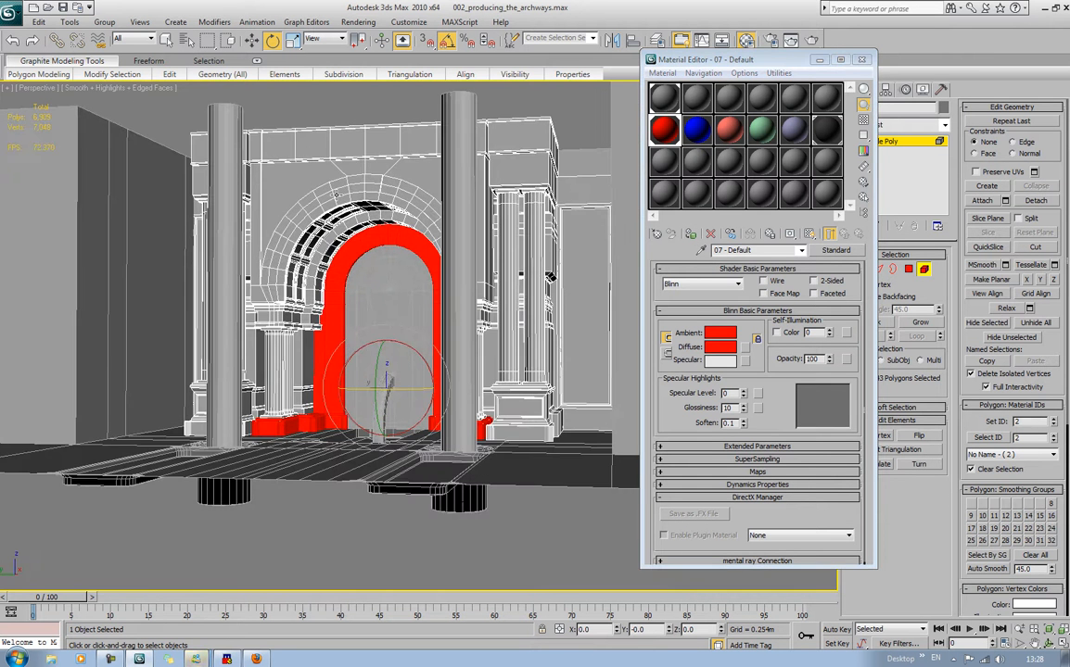
pyautogui.click(426, 98)
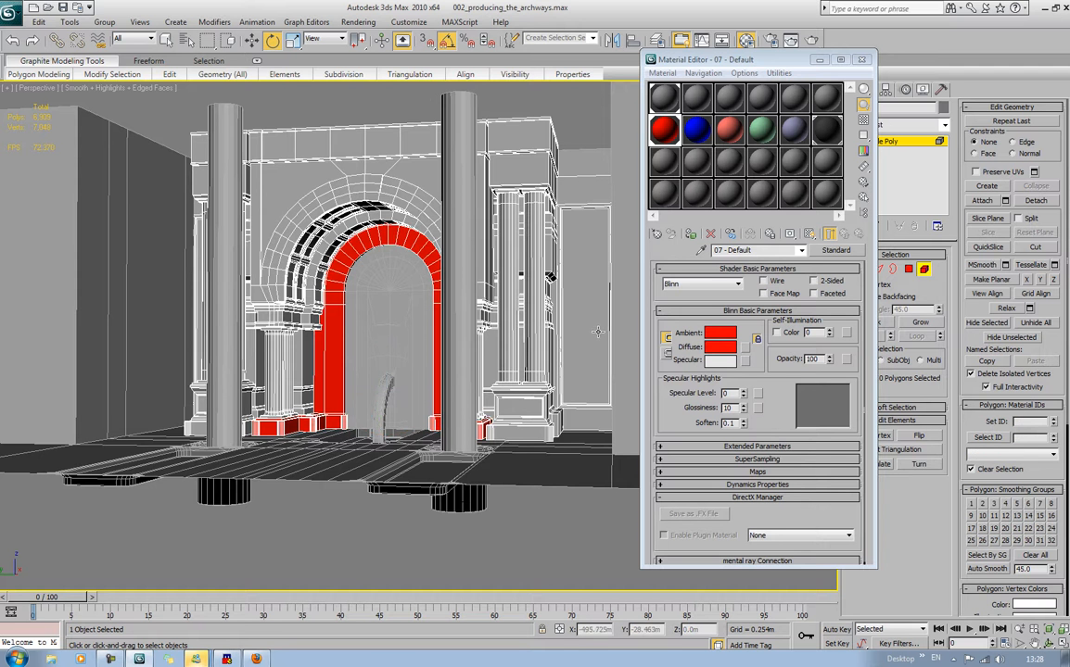
# Assign the blue 08 - Default material to the central facade element surrounding the stepped archway and clear the selection
pyautogui.click(317, 266)
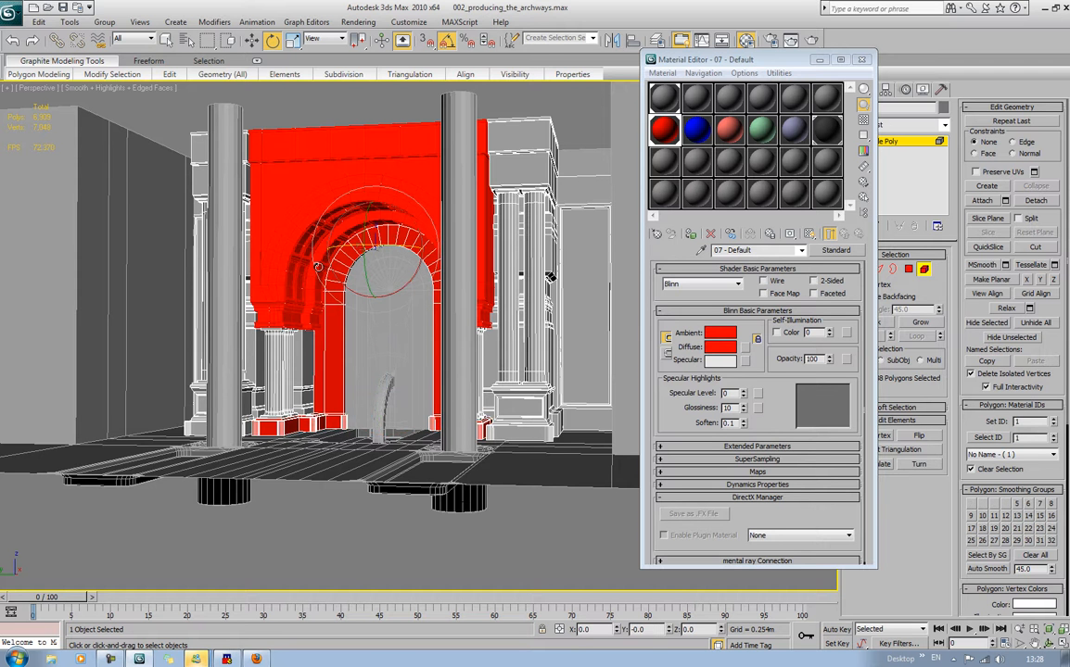
pyautogui.moveTo(317, 266); pyautogui.dragTo(327, 318, button='middle')
pyautogui.click(692, 138)
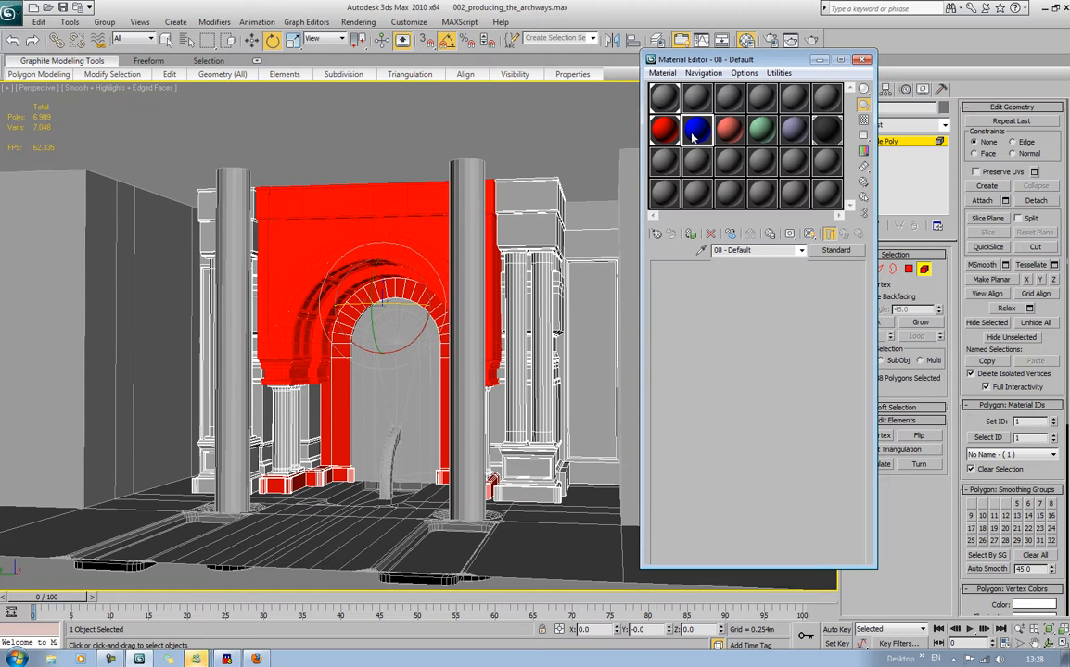
pyautogui.click(691, 235)
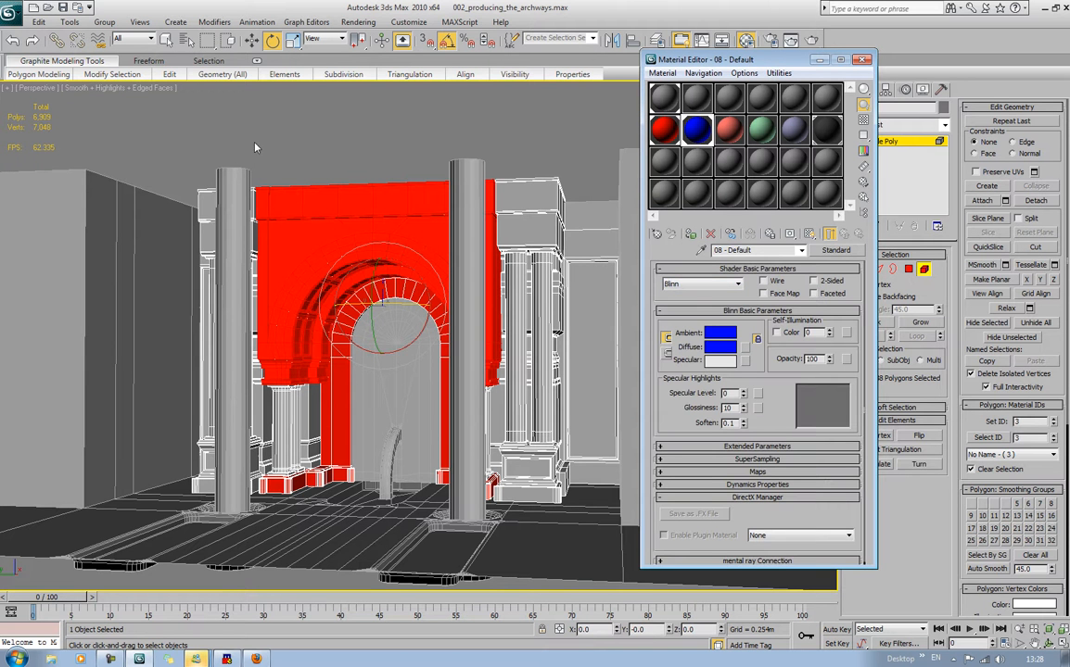
pyautogui.click(229, 126)
pyautogui.click(276, 422)
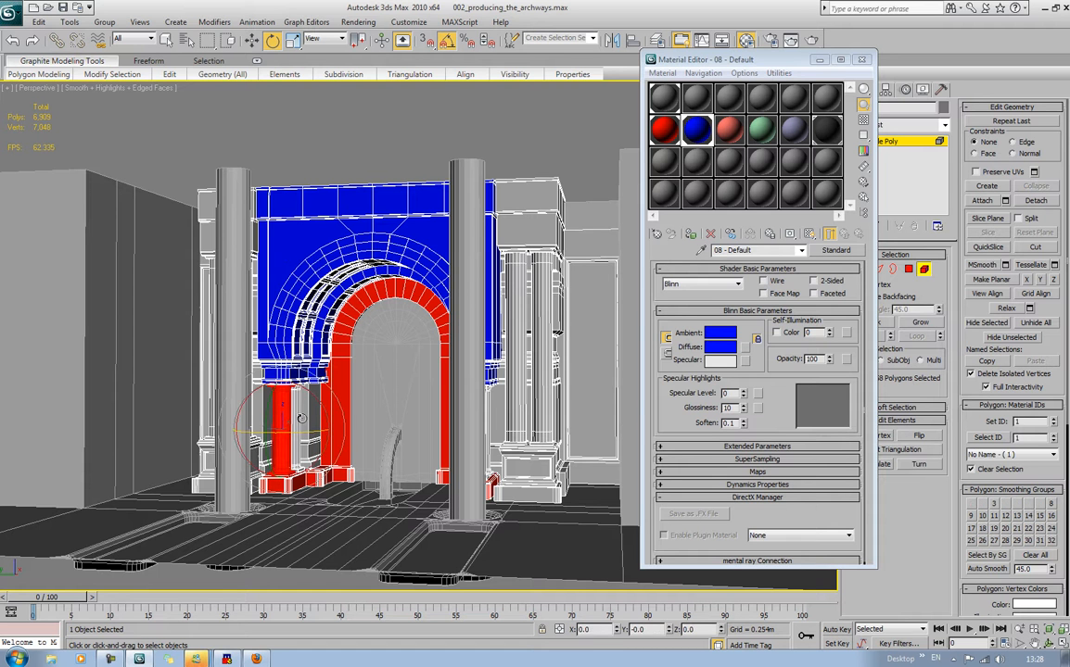
pyautogui.click(330, 136)
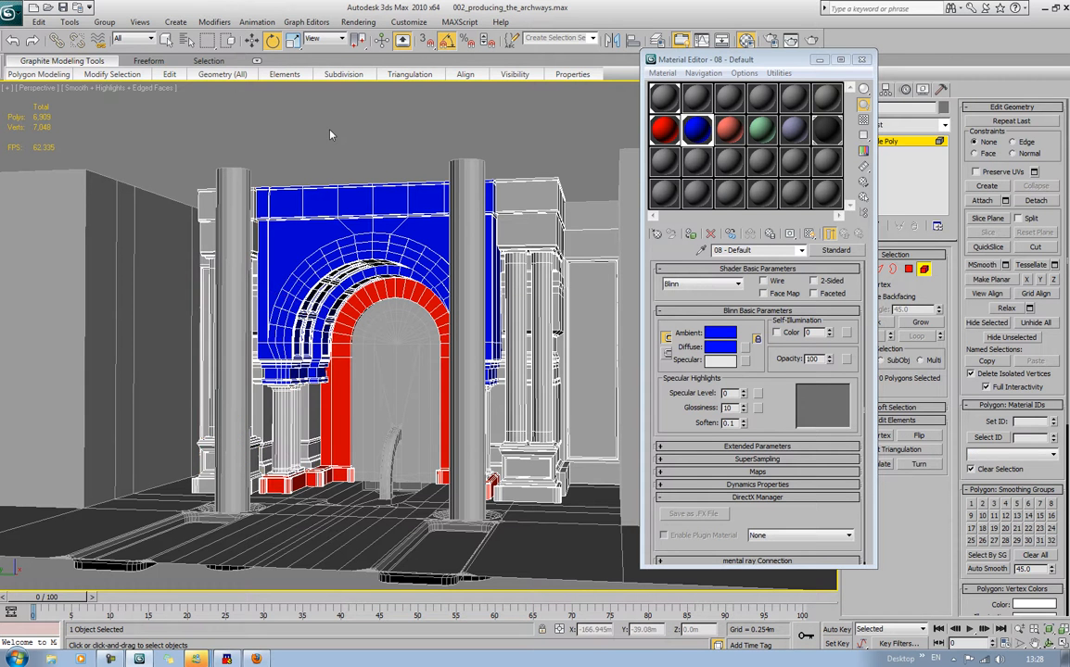
pyautogui.click(289, 429)
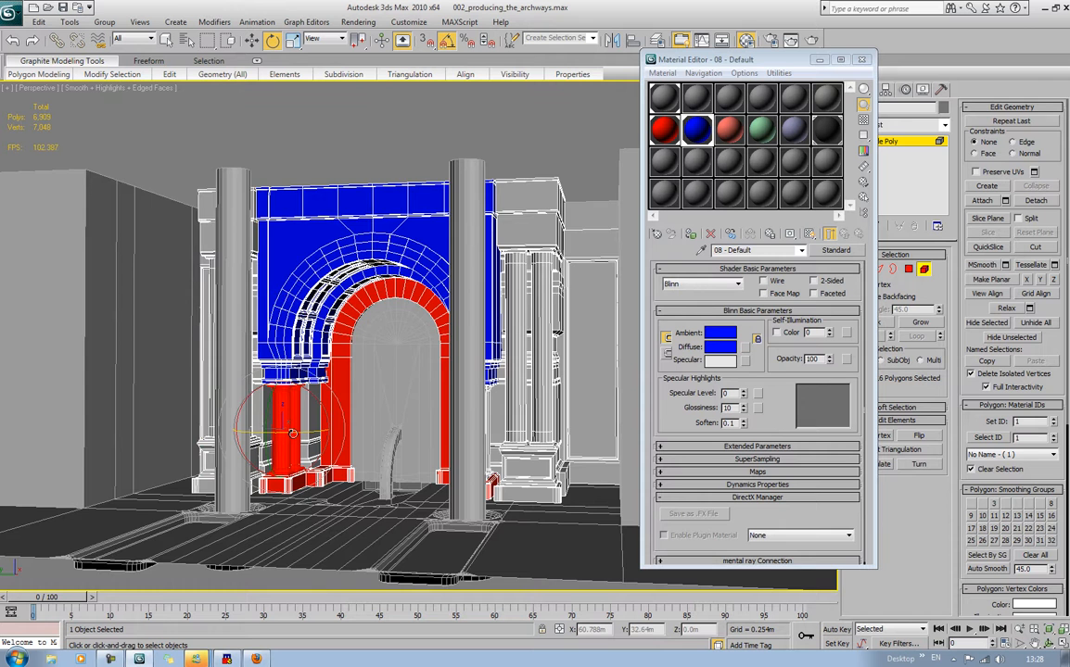
pyautogui.keyDown('alt'); pyautogui.moveTo(292, 433); pyautogui.dragTo(533, 434, button='middle'); pyautogui.keyUp('alt')
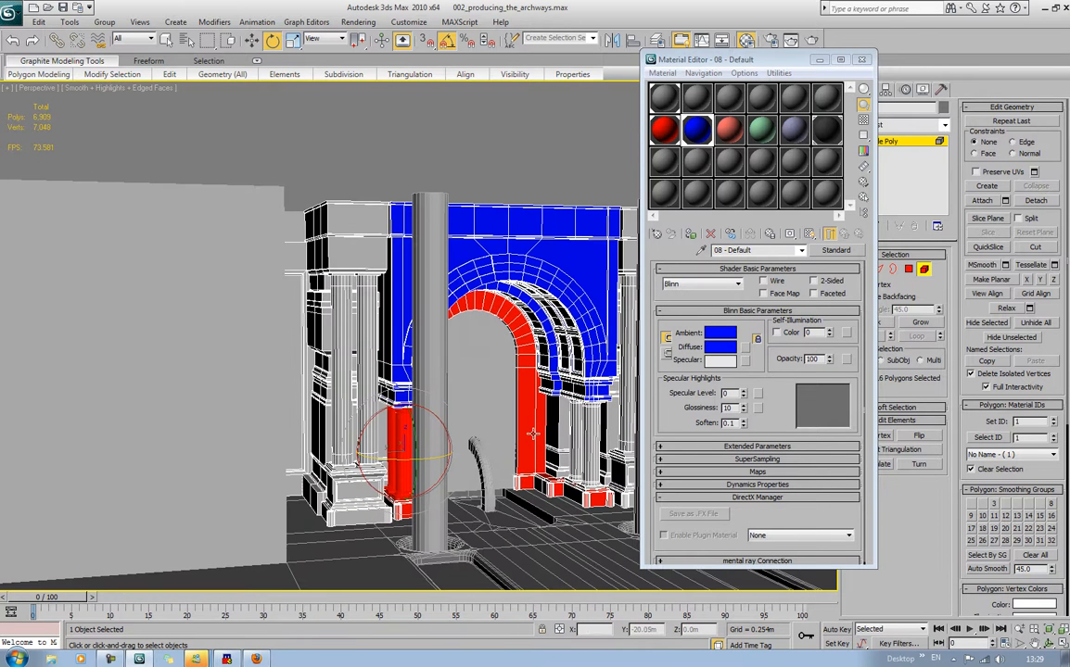
pyautogui.keyDown('ctrl'); pyautogui.click(588, 455); pyautogui.keyUp('ctrl')
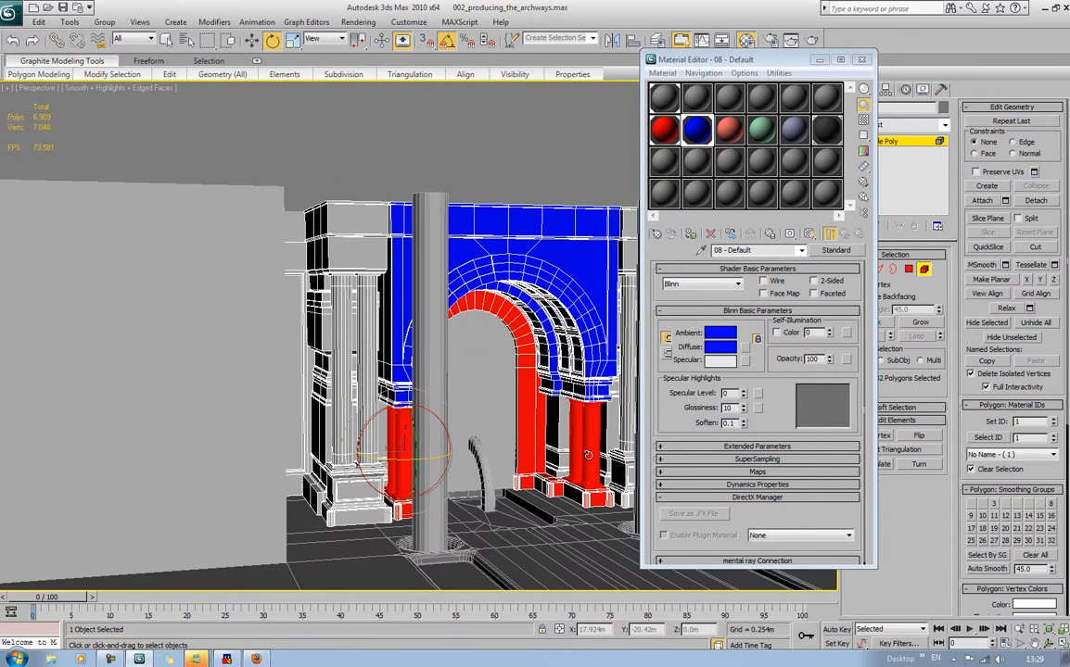
pyautogui.click(556, 181)
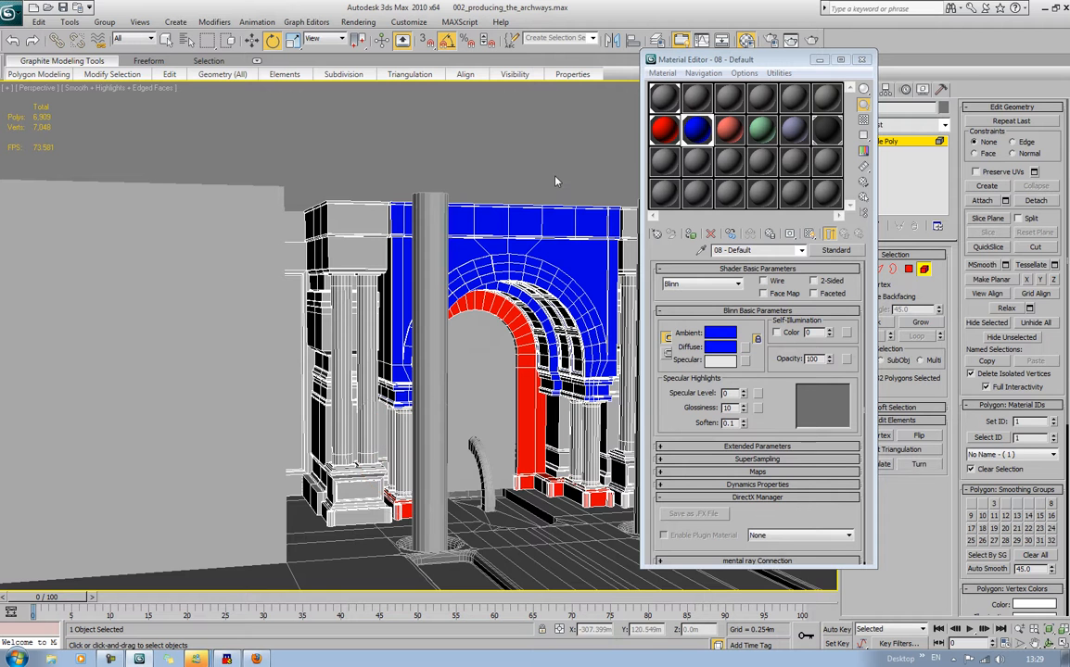
pyautogui.click(528, 376)
pyautogui.click(477, 338)
# Assign the salmon 09 - Default material to the short columns beneath both sides of the blue archway and clear the selection
pyautogui.moveTo(556, 419); pyautogui.dragTo(496, 358, button='middle')
pyautogui.click(520, 380)
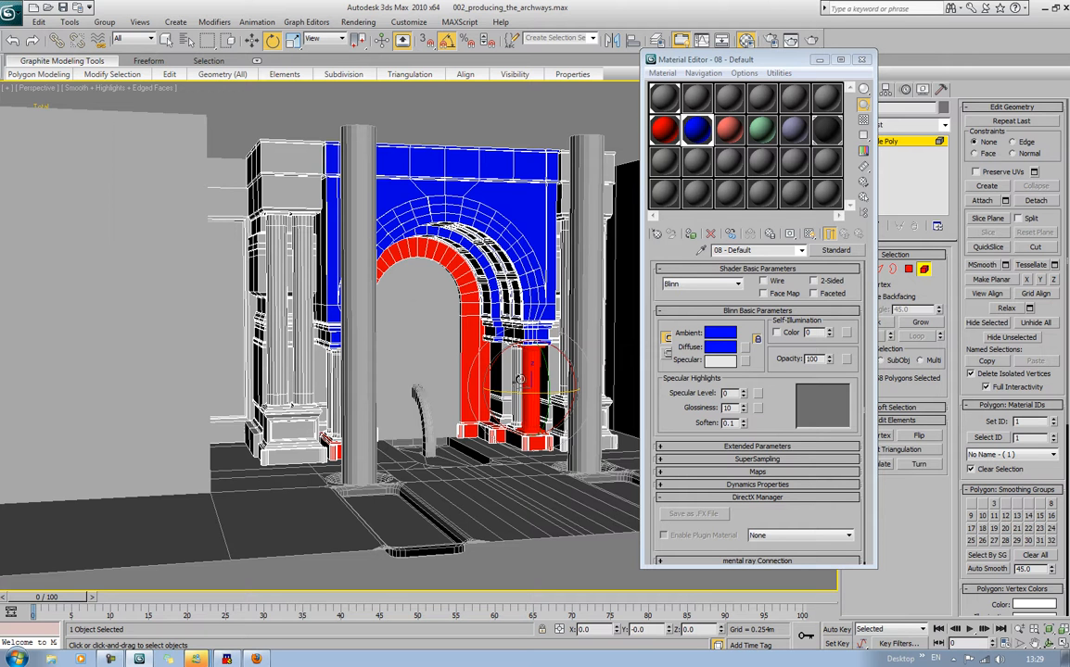
pyautogui.keyDown('ctrl'); pyautogui.click(519, 379); pyautogui.keyUp('ctrl')
pyautogui.keyDown('alt'); pyautogui.moveTo(519, 379); pyautogui.dragTo(392, 376, button='middle'); pyautogui.keyUp('alt')
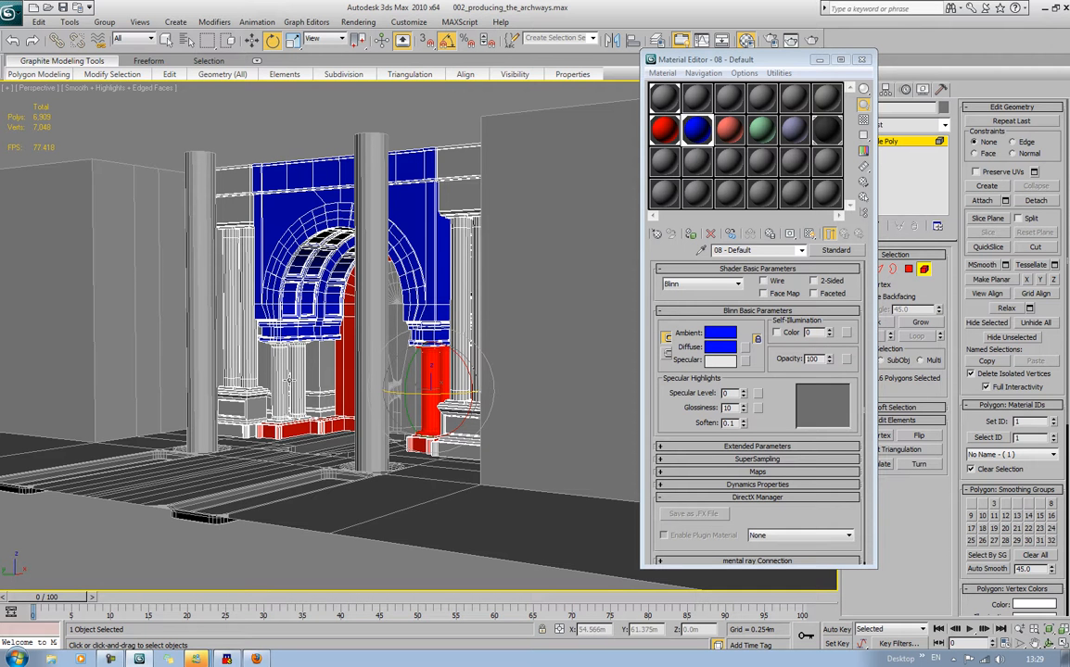
pyautogui.keyDown('ctrl'); pyautogui.click(278, 377); pyautogui.keyUp('ctrl')
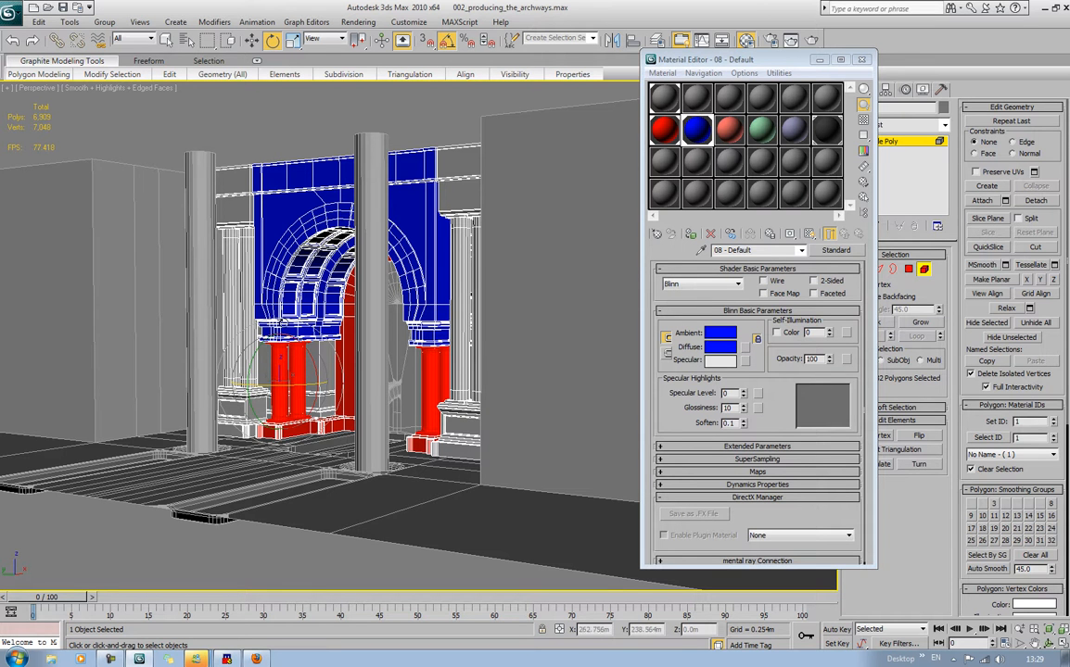
pyautogui.click(732, 135)
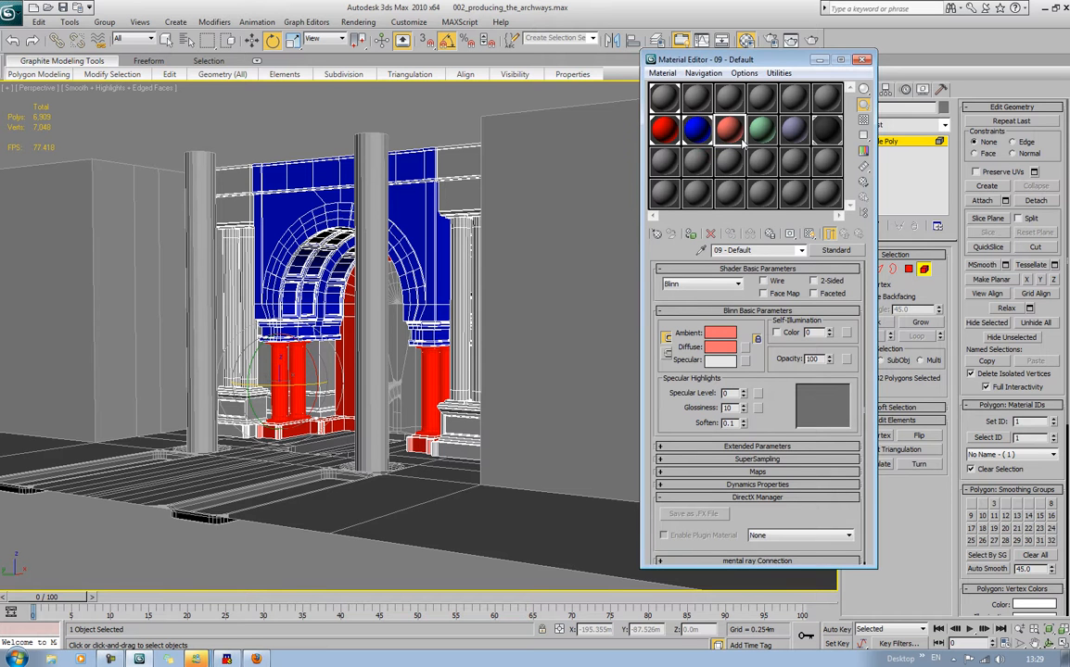
pyautogui.click(690, 234)
pyautogui.click(235, 137)
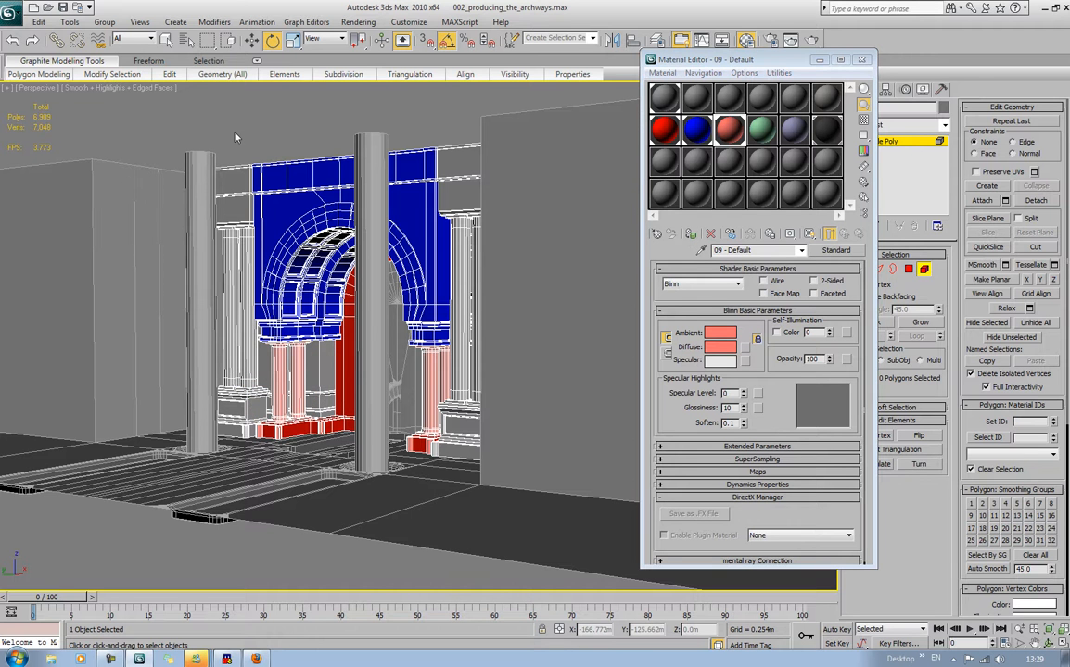
# Assign the salmon 09 - Default material to the tall paired columns on both outer sides of the portal and clear the selection
pyautogui.click(242, 275)
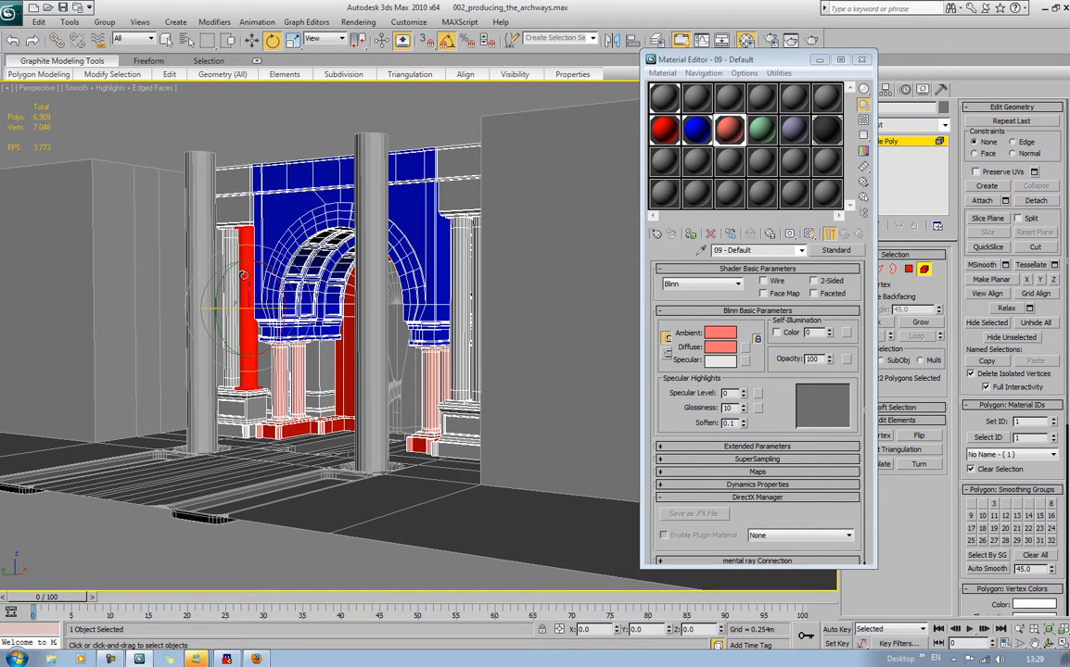
pyautogui.scroll(5, 357, 360)
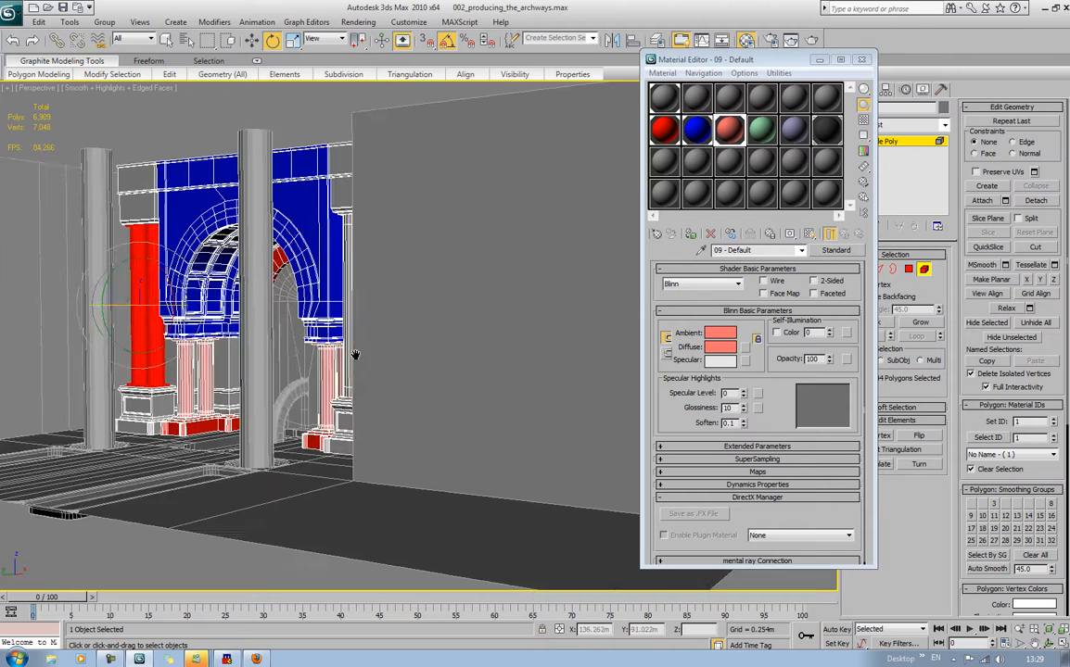
pyautogui.keyDown('ctrl'); pyautogui.click(441, 399); pyautogui.keyUp('ctrl')
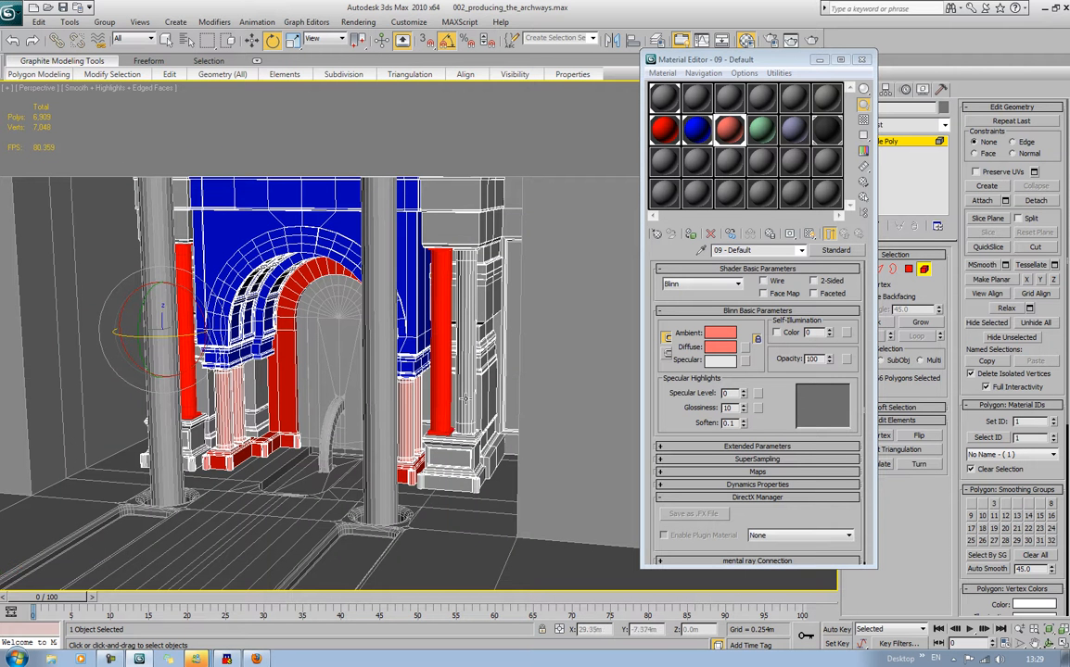
pyautogui.keyDown('ctrl'); pyautogui.click(466, 399); pyautogui.keyUp('ctrl')
pyautogui.click(691, 233)
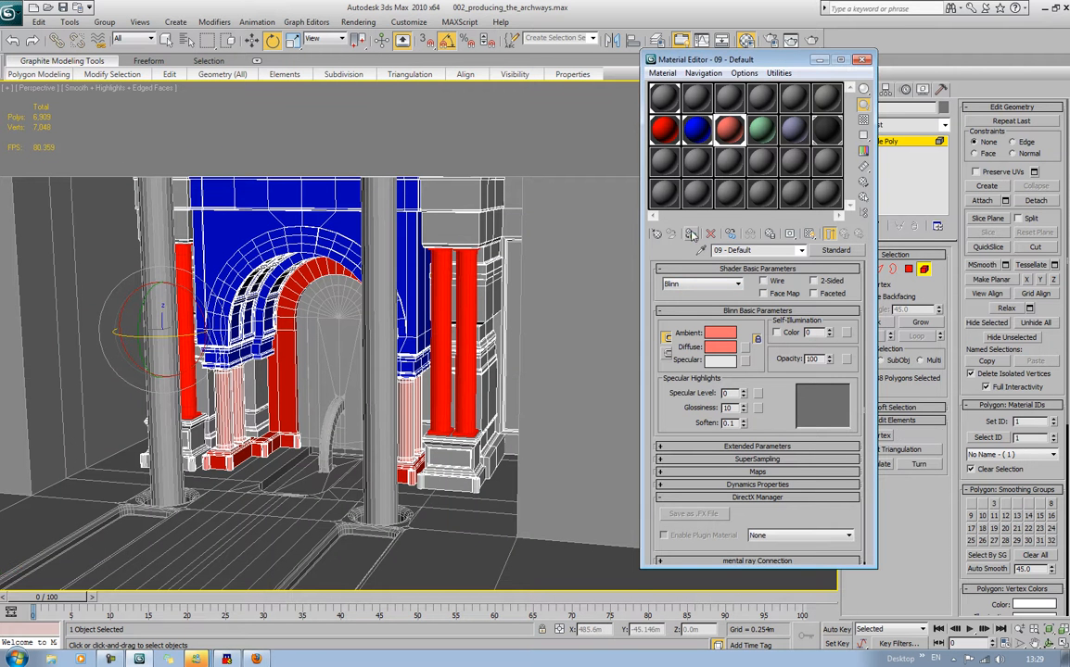
pyautogui.click(395, 102)
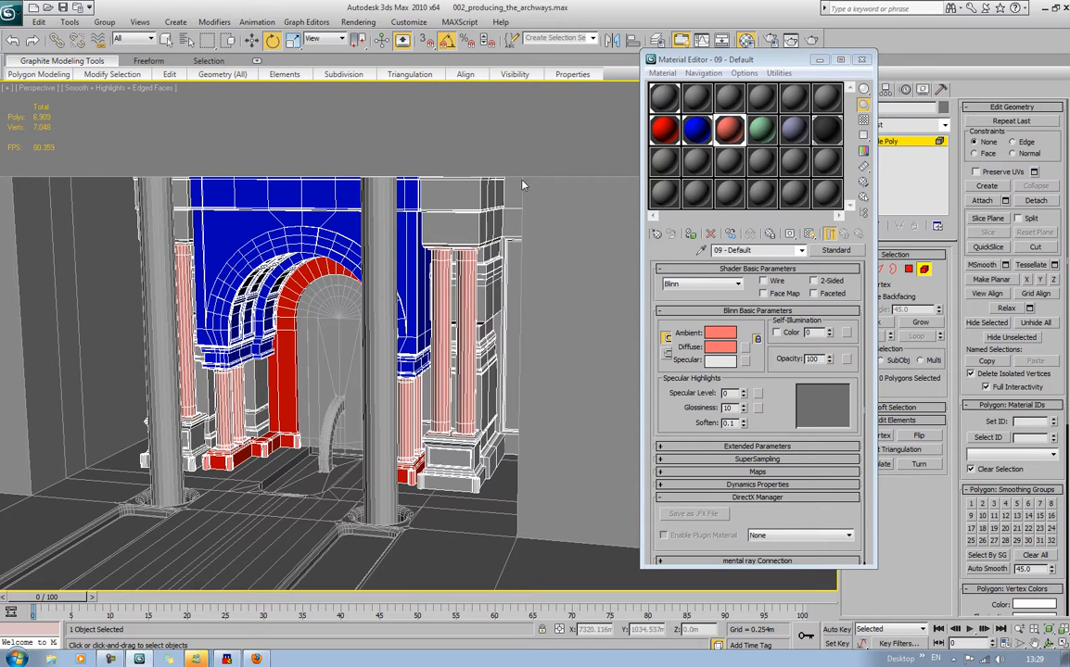
# Assign the green 10 - Default material to the side wall elements behind the tall columns on both sides of the portal
pyautogui.click(466, 192)
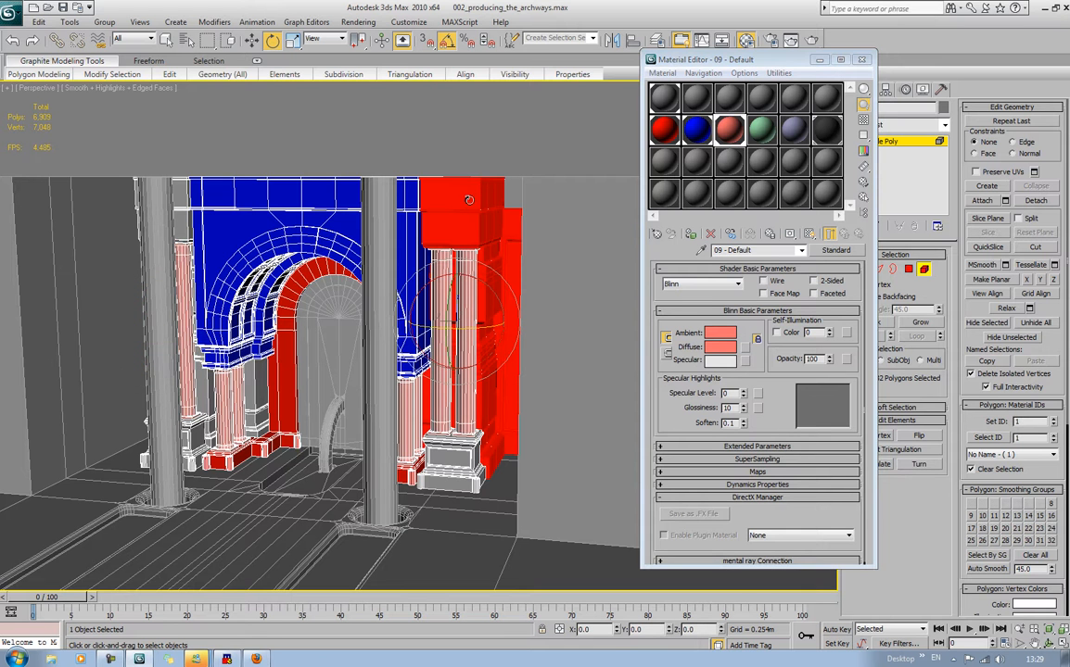
pyautogui.click(179, 193)
pyautogui.click(760, 130)
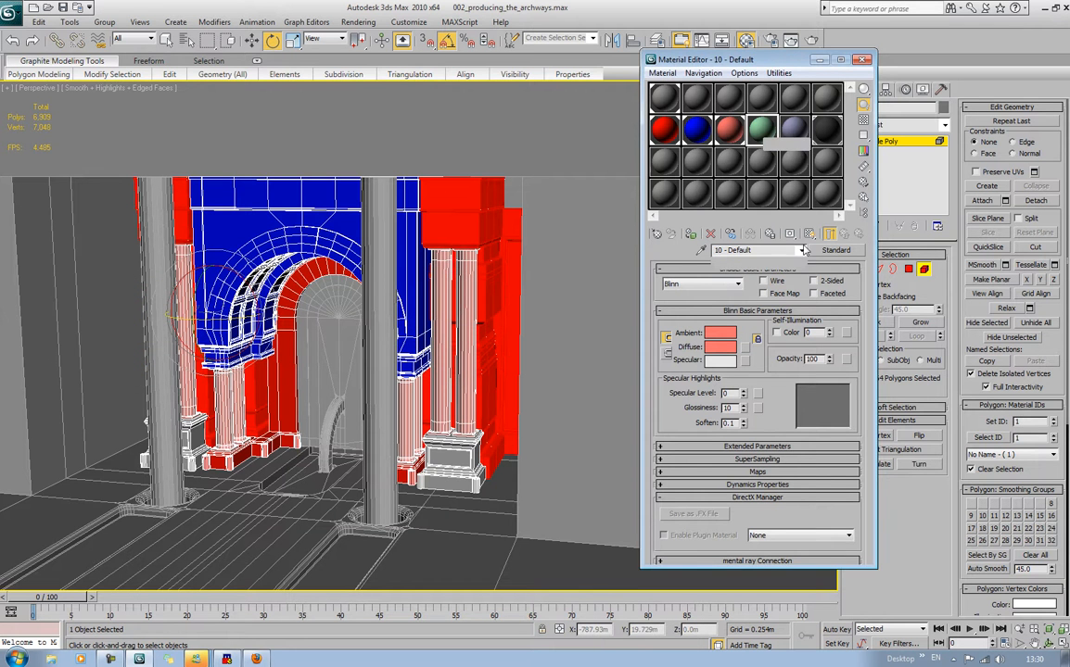
pyautogui.click(690, 236)
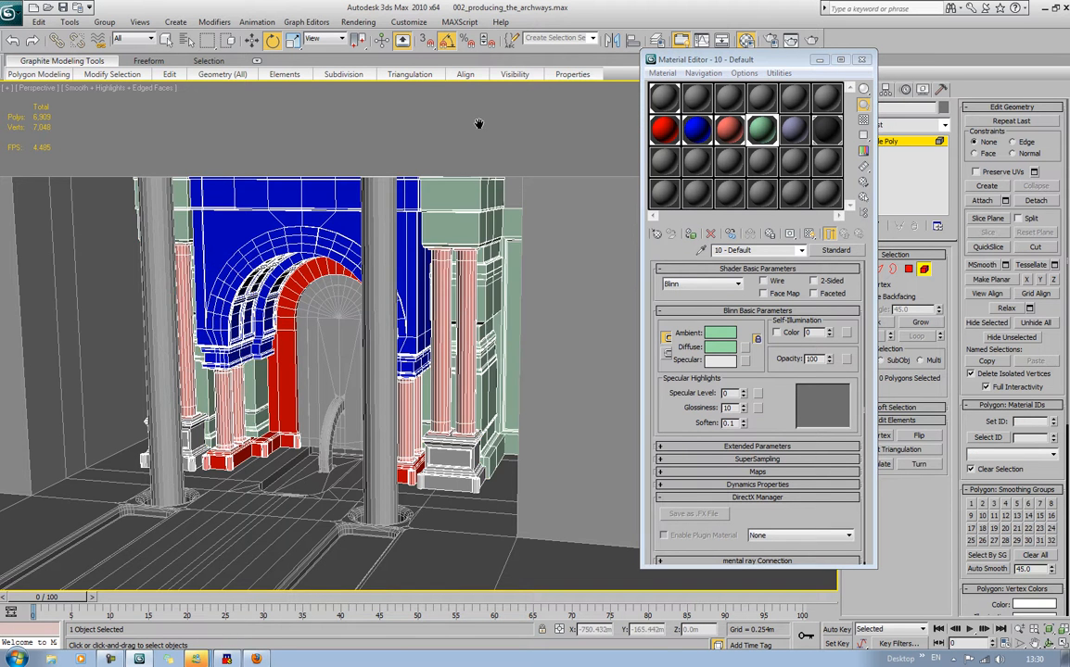
# Turn off the edged-faces display in the Perspective viewport and view the coloured portal from the front
pyautogui.keyDown('alt'); pyautogui.moveTo(496, 120); pyautogui.dragTo(568, 156, button='middle'); pyautogui.keyUp('alt')
pyautogui.scroll(-3, 545, 121)
pyautogui.press('F4')
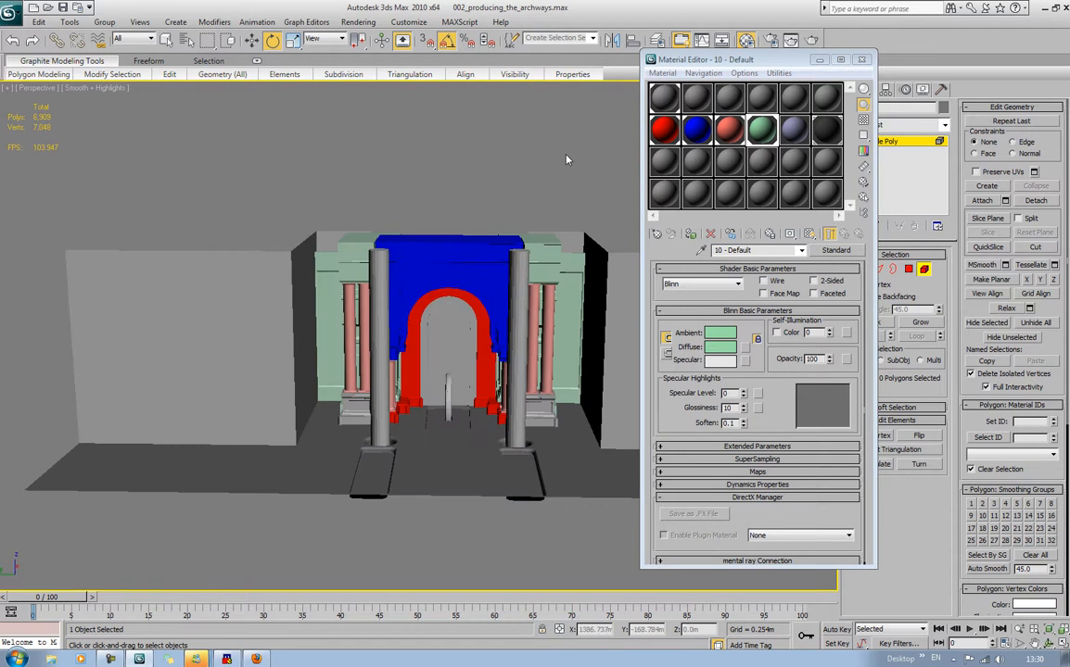
pyautogui.moveTo(427, 154); pyautogui.dragTo(319, 186, button='middle')
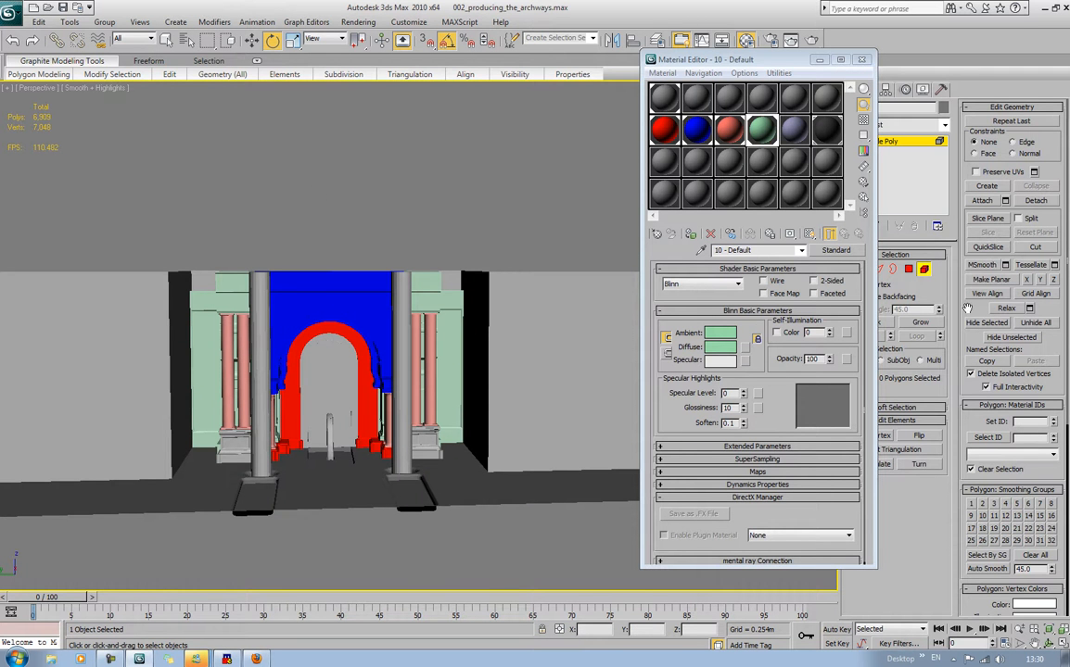
# Assign the lavender 11 - Default material to the polygons of the two tall freestanding columns in front of the portal
pyautogui.click(928, 271)
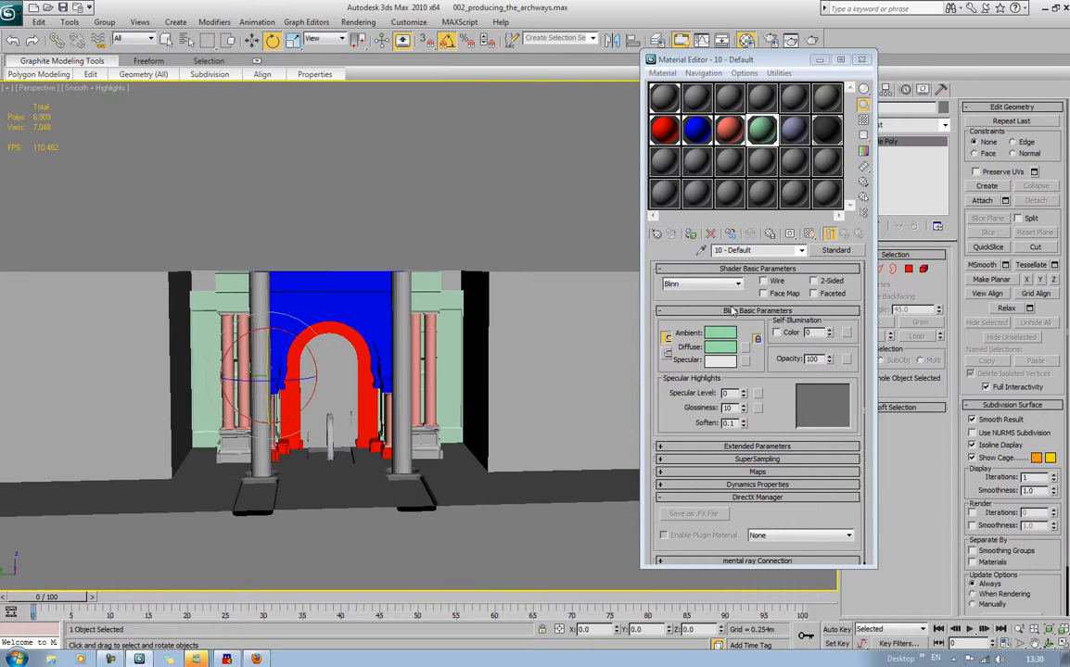
pyautogui.click(107, 501)
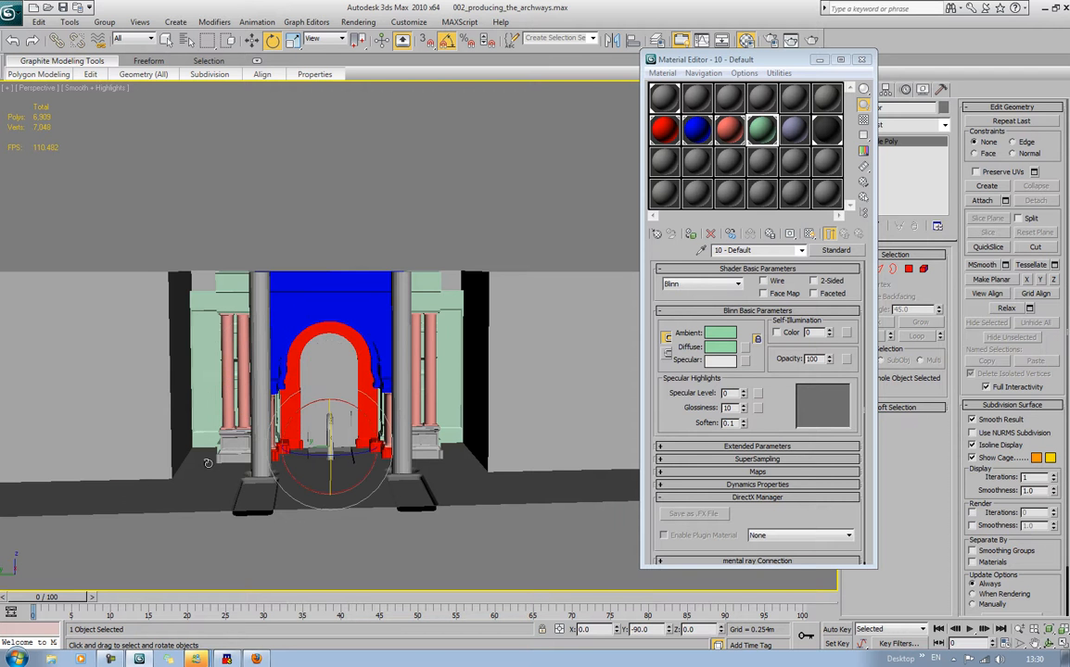
pyautogui.moveTo(341, 416)
pyautogui.mouseDown(button='middle')
pyautogui.moveTo(346, 444)
pyautogui.moveTo(347, 419)
pyautogui.mouseUp(button='middle')
pyautogui.keyDown('alt'); pyautogui.moveTo(395, 381); pyautogui.dragTo(396, 402, button='middle'); pyautogui.keyUp('alt')
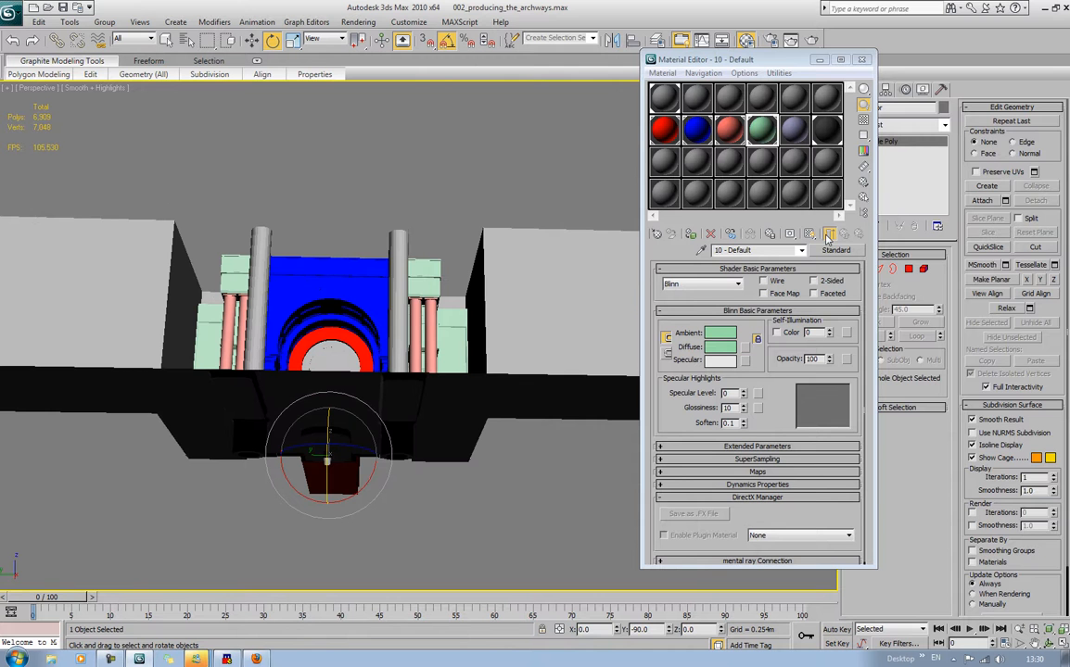
pyautogui.click(906, 270)
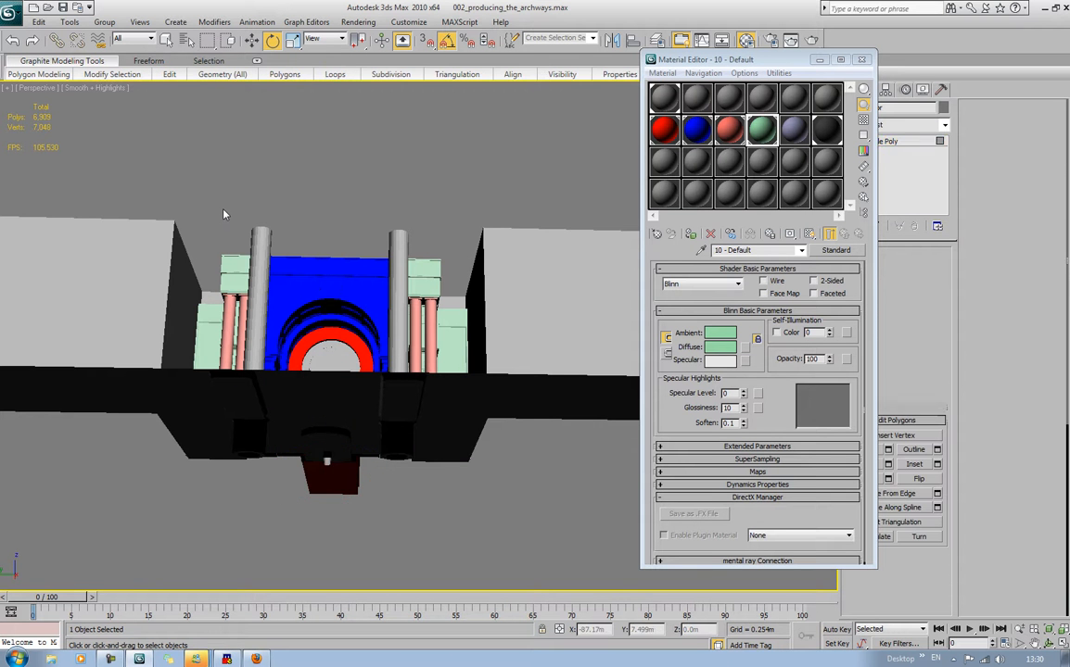
pyautogui.moveTo(200, 188); pyautogui.dragTo(423, 257)
pyautogui.moveTo(423, 257)
pyautogui.keyDown('alt'); pyautogui.mouseDown(button='middle')
pyautogui.moveTo(428, 283)
pyautogui.moveTo(421, 248)
pyautogui.mouseUp(button='middle'); pyautogui.keyUp('alt')
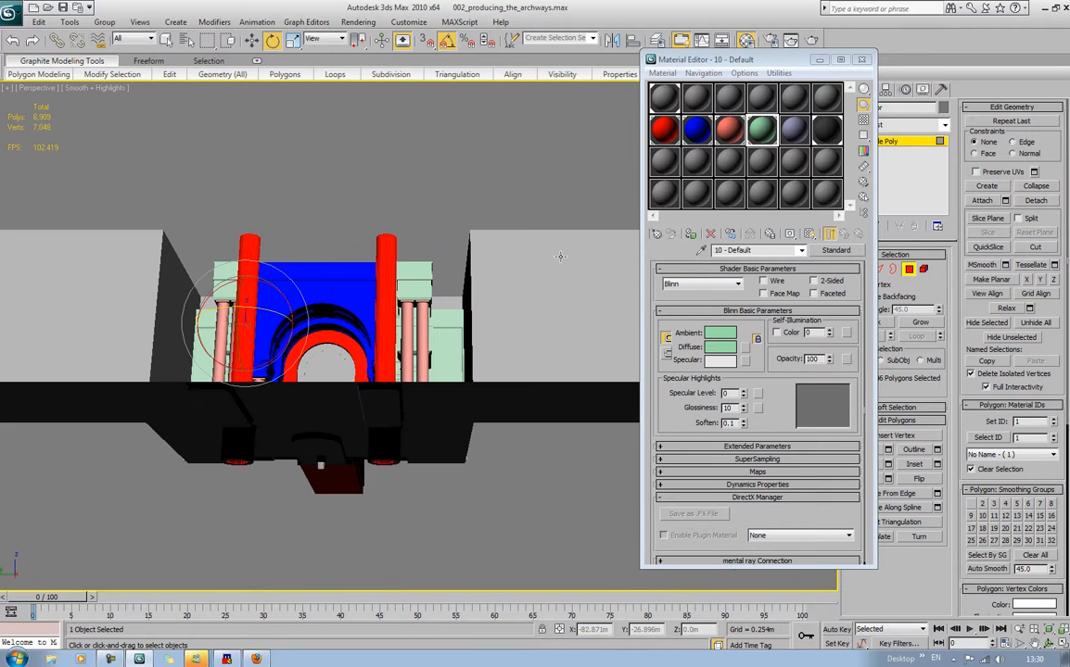
pyautogui.moveTo(346, 234); pyautogui.dragTo(288, 257, button='middle')
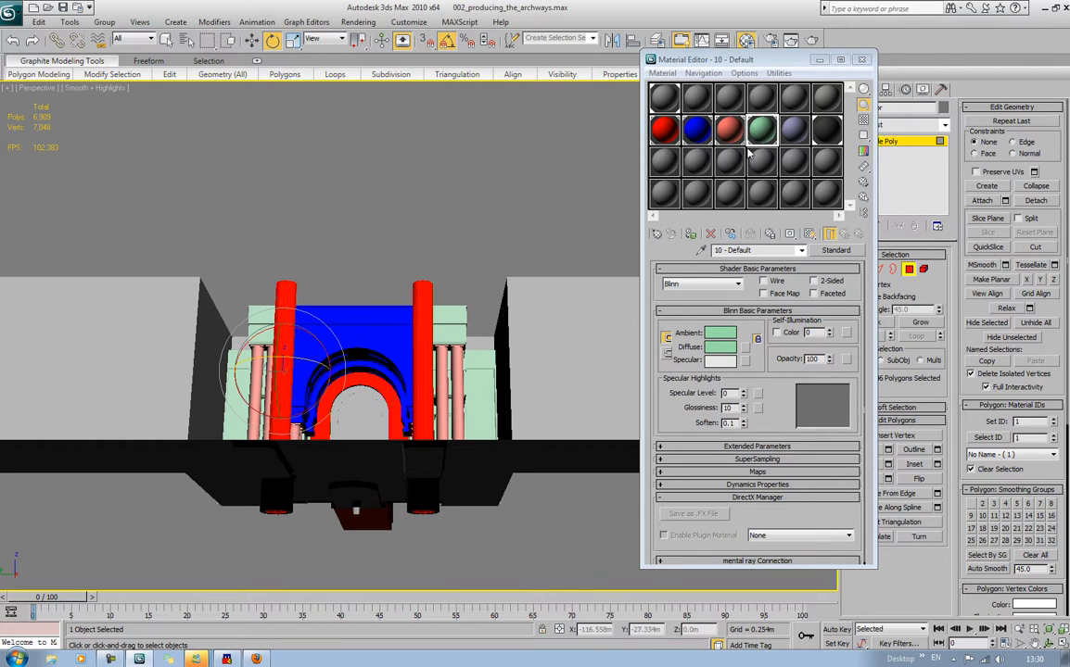
pyautogui.click(793, 129)
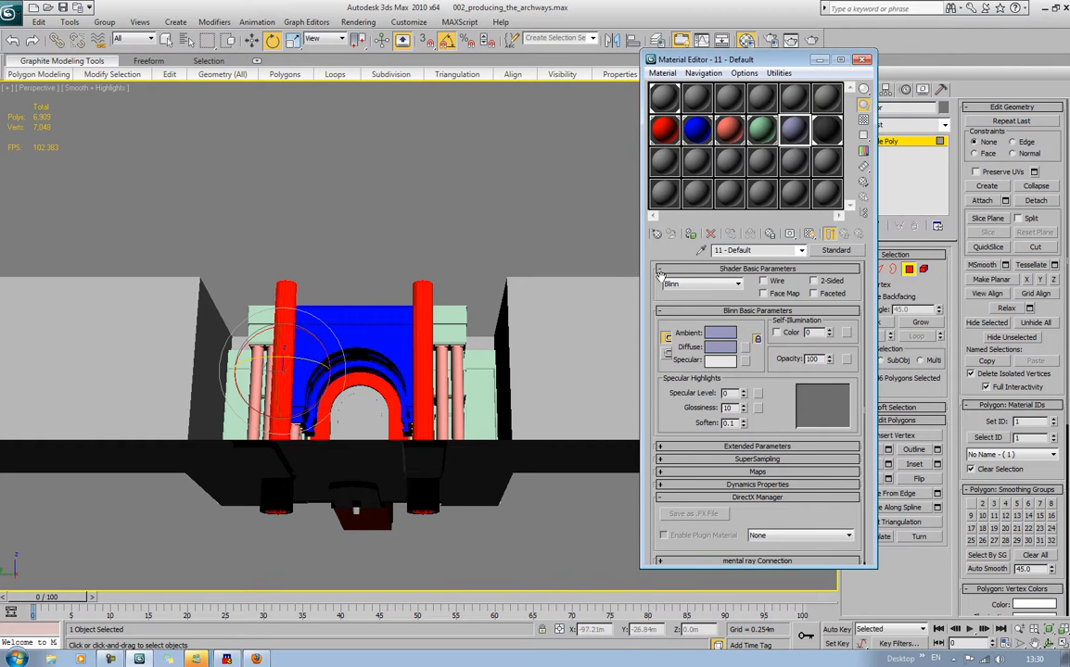
pyautogui.click(691, 233)
pyautogui.keyDown('alt'); pyautogui.moveTo(391, 213); pyautogui.dragTo(386, 164, button='middle'); pyautogui.keyUp('alt')
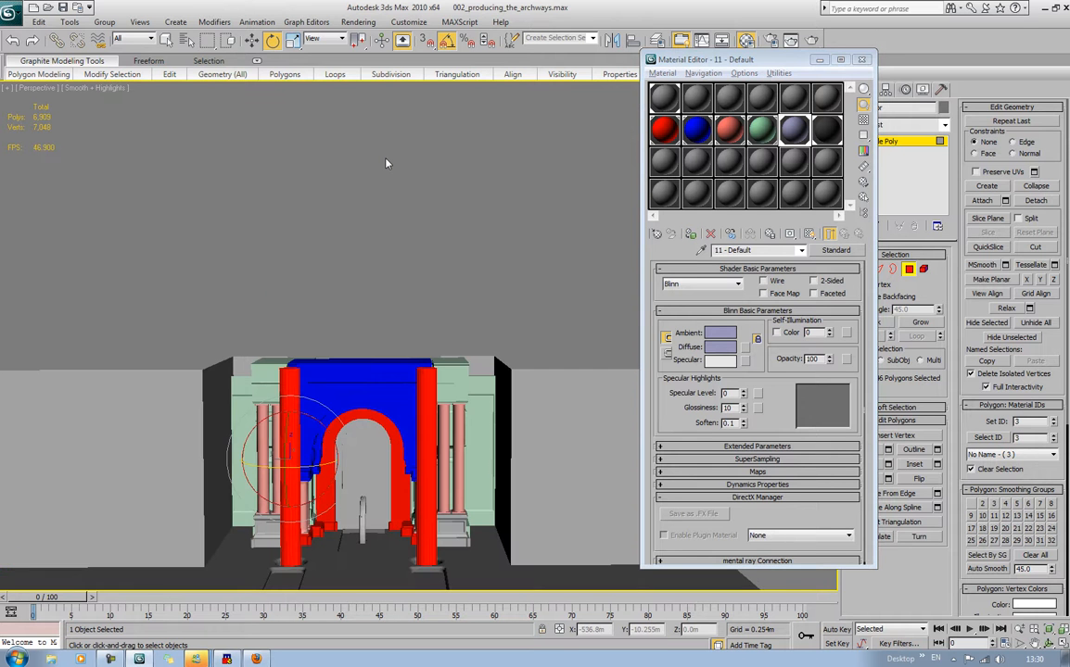
# Set the diffuse colour of the 13 - Default material to a near-white grey with a value of 234
pyautogui.click(664, 161)
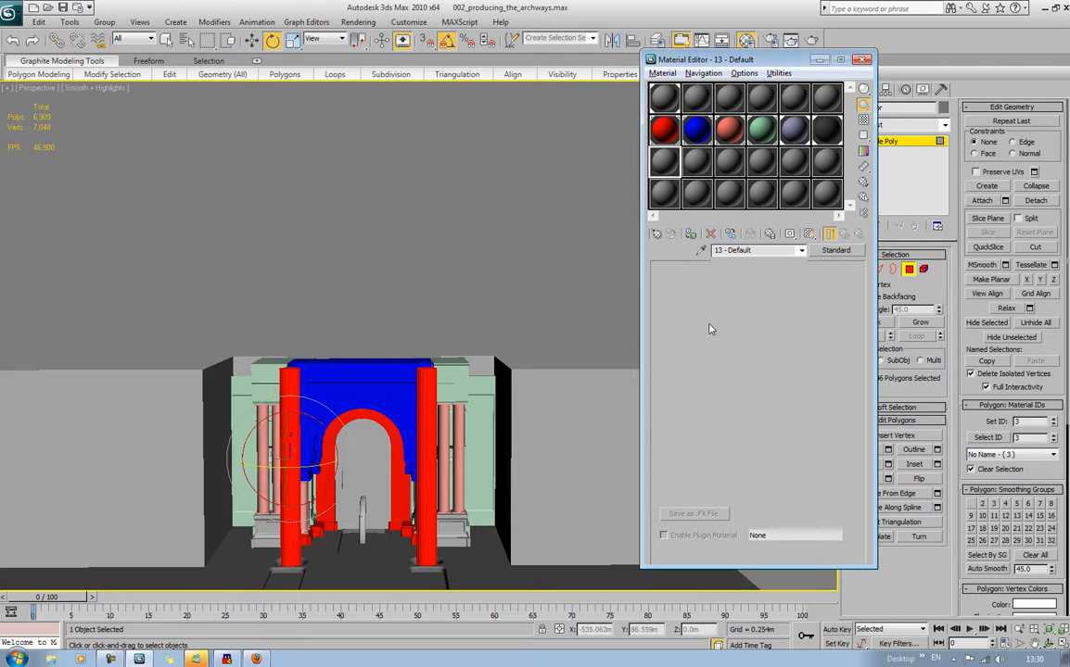
pyautogui.click(720, 347)
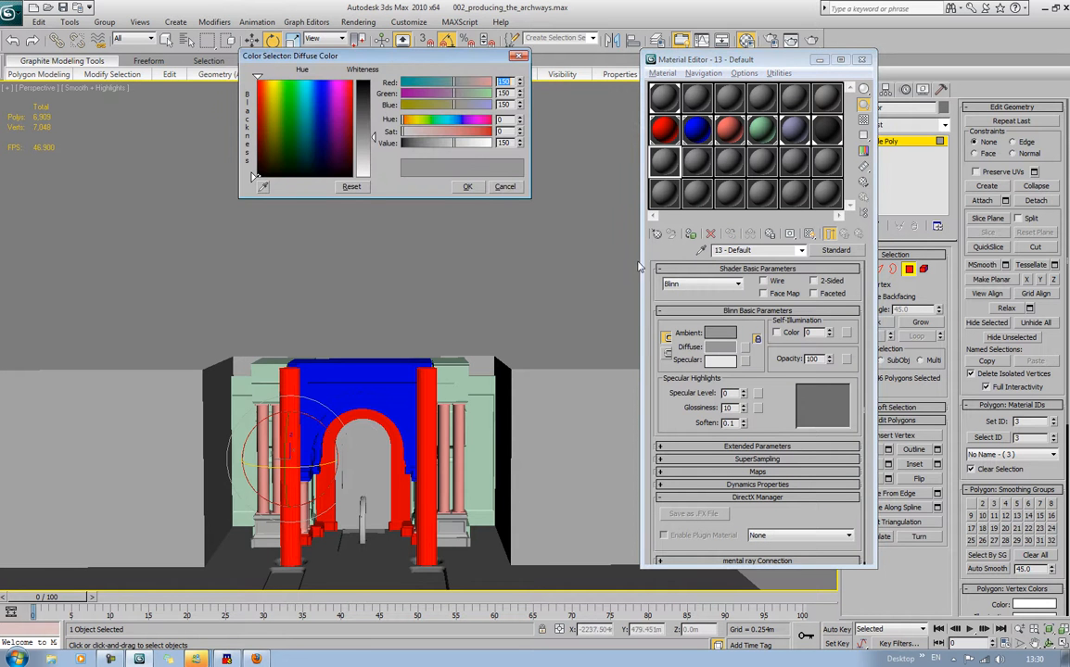
pyautogui.click(470, 148)
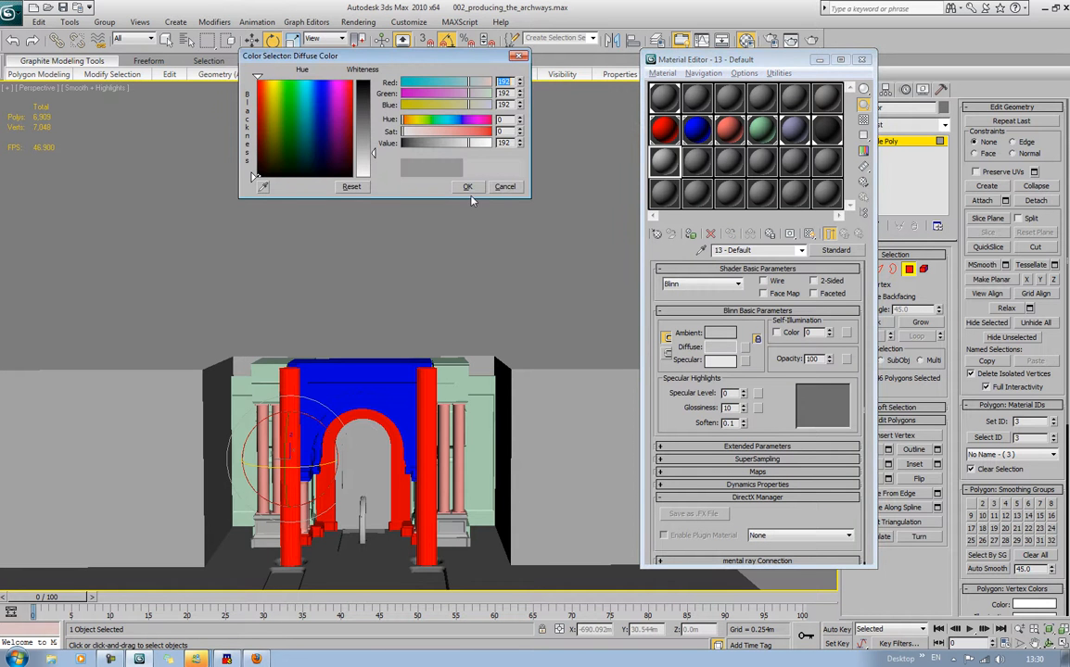
pyautogui.click(484, 143)
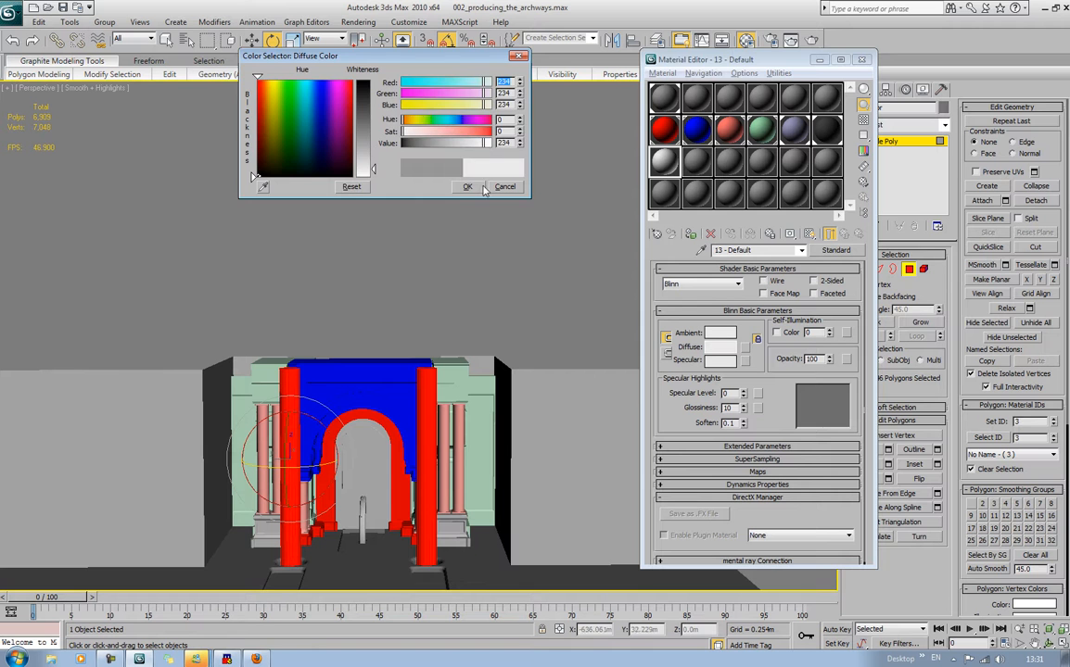
pyautogui.click(467, 187)
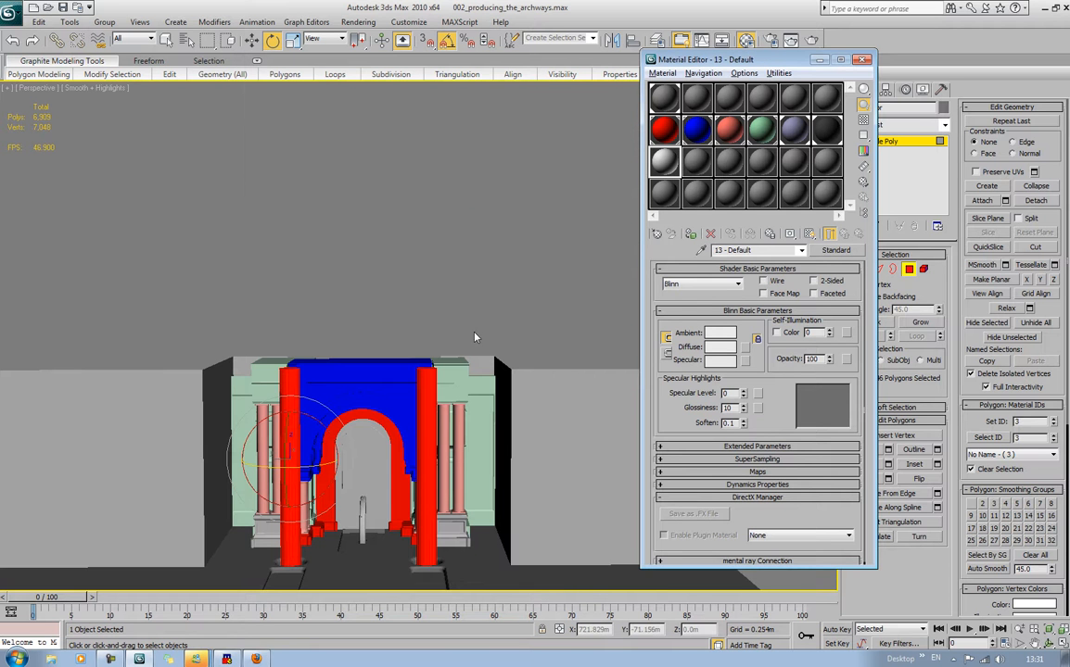
# Assign the near-white 13 - Default material to the large wall blocks on both sides of the portal and clear the selection
pyautogui.moveTo(109, 317); pyautogui.dragTo(267, 405)
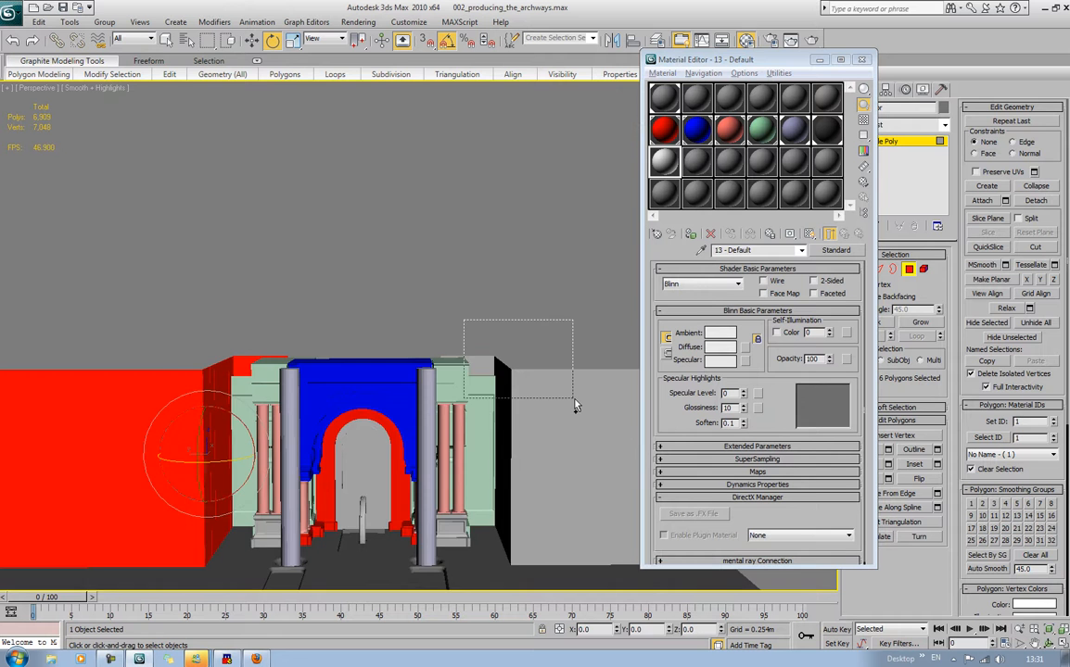
pyautogui.keyDown('alt'); pyautogui.moveTo(517, 359); pyautogui.dragTo(259, 324, button='middle'); pyautogui.keyUp('alt')
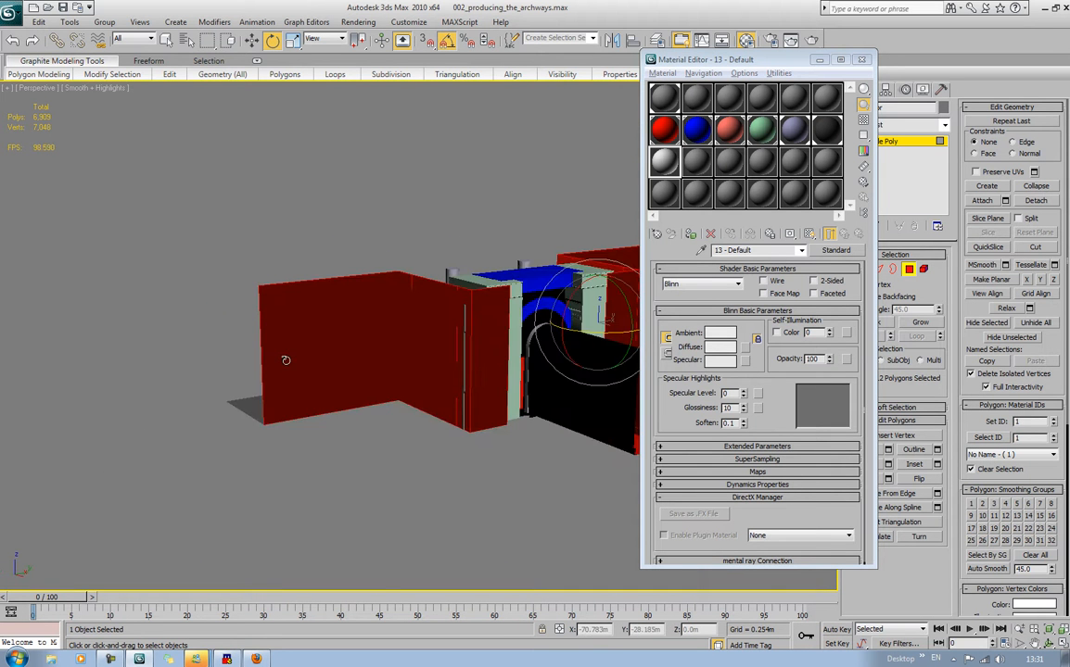
pyautogui.keyDown('alt'); pyautogui.moveTo(408, 322); pyautogui.dragTo(516, 382, button='middle'); pyautogui.keyUp('alt')
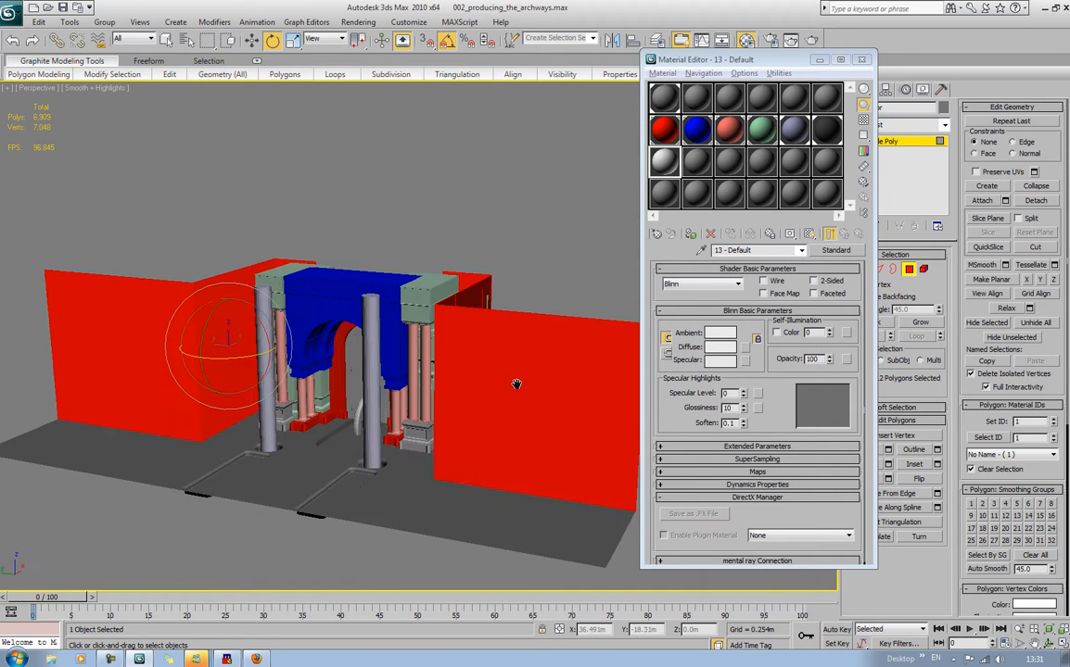
pyautogui.click(691, 234)
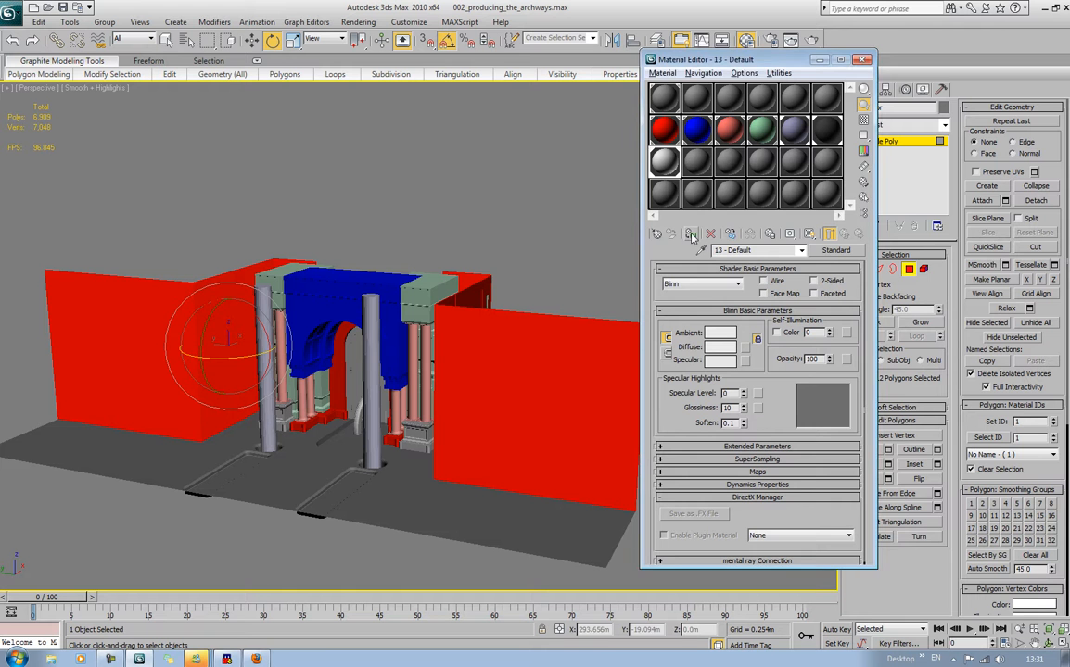
pyautogui.click(862, 61)
pyautogui.click(909, 272)
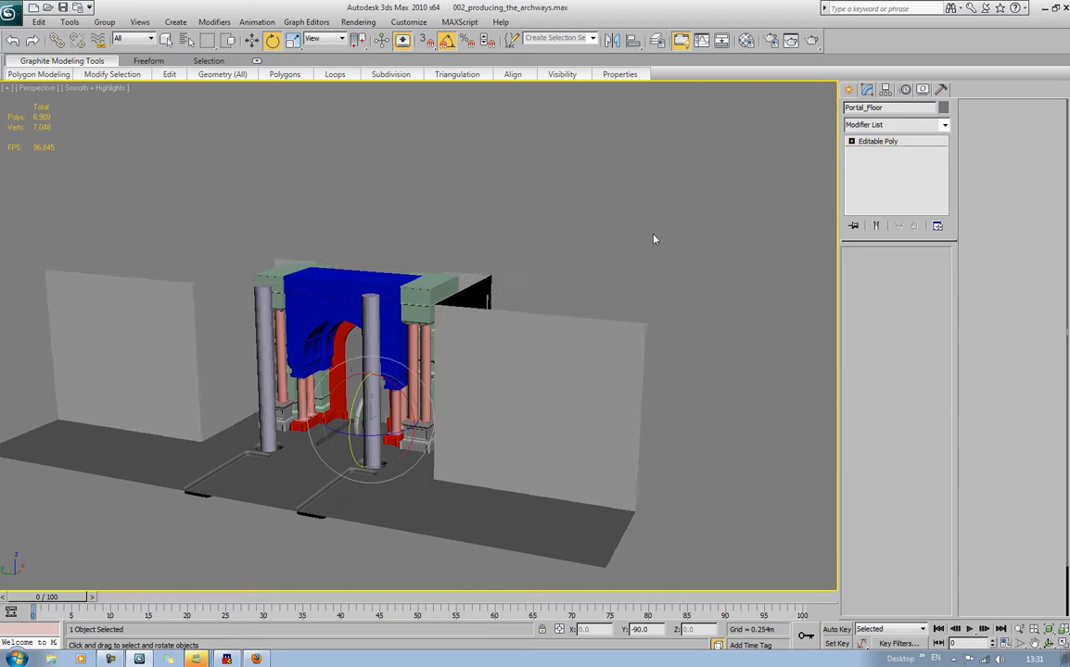
pyautogui.click(654, 235)
# Select the inner door and set the 14 - Default material's diffuse colour to light blue with RGB 150, 181, 244
pyautogui.moveTo(654, 236)
pyautogui.mouseDown(button='middle')
pyautogui.moveTo(776, 179)
pyautogui.moveTo(738, 188)
pyautogui.mouseUp(button='middle')
pyautogui.scroll(-3, 742, 189)
pyautogui.scroll(5, 737, 188)
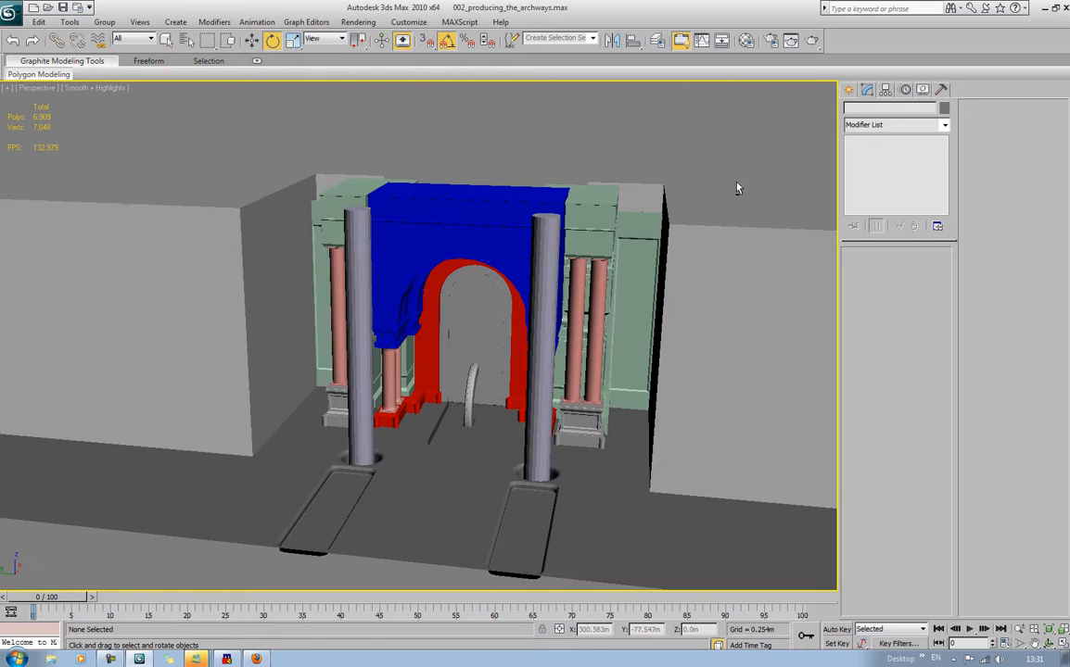
pyautogui.scroll(6, 736, 188)
pyautogui.click(531, 270)
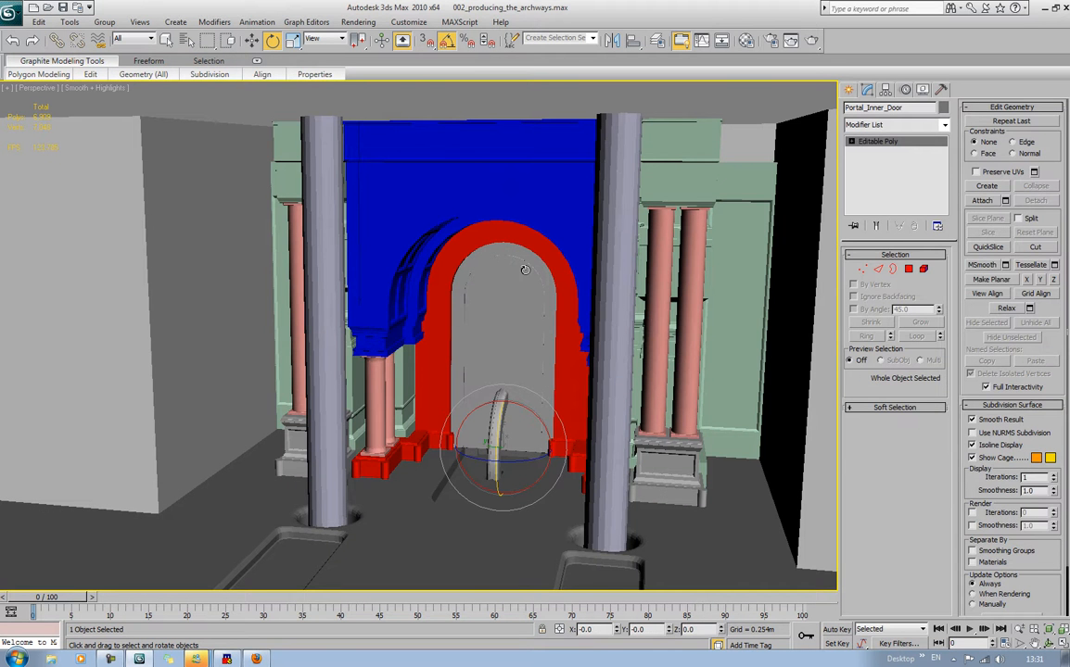
pyautogui.press('m')
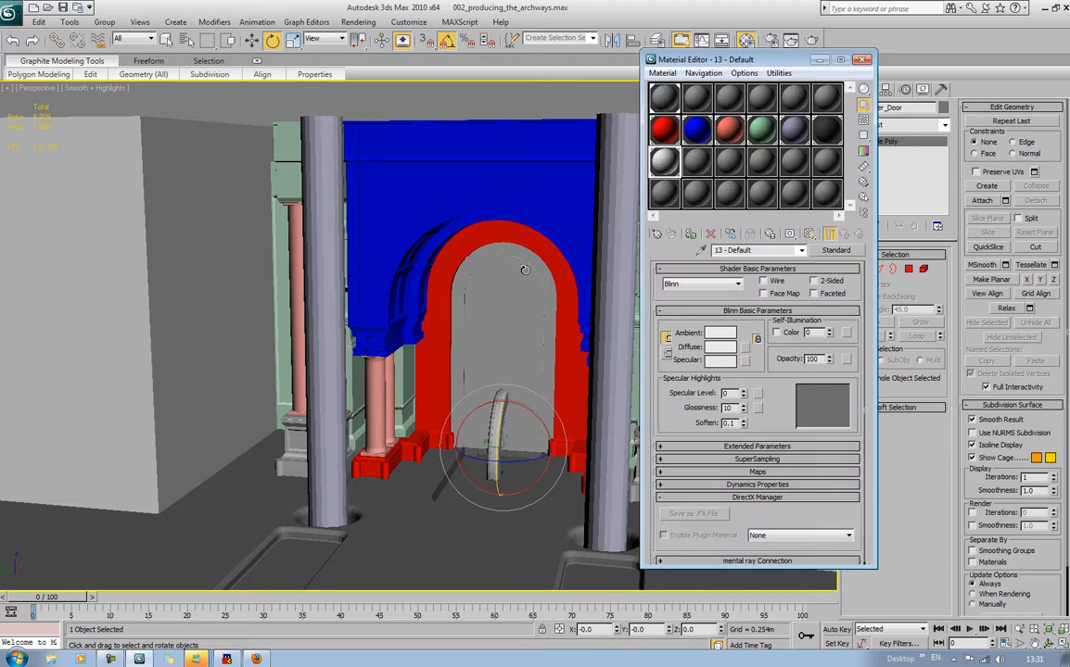
pyautogui.click(697, 161)
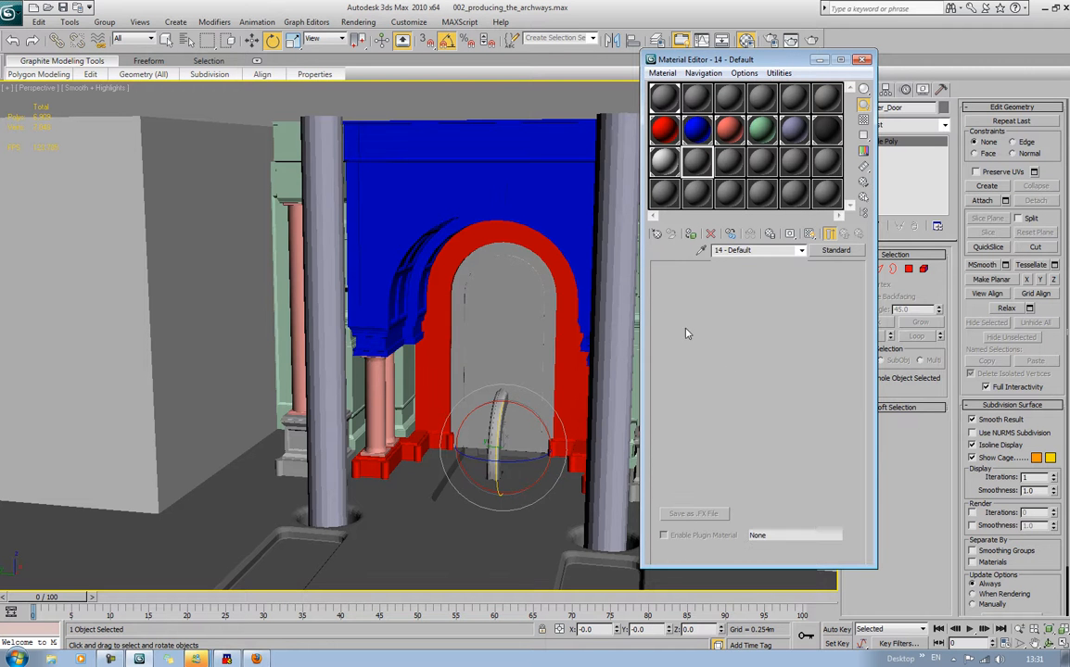
pyautogui.click(721, 347)
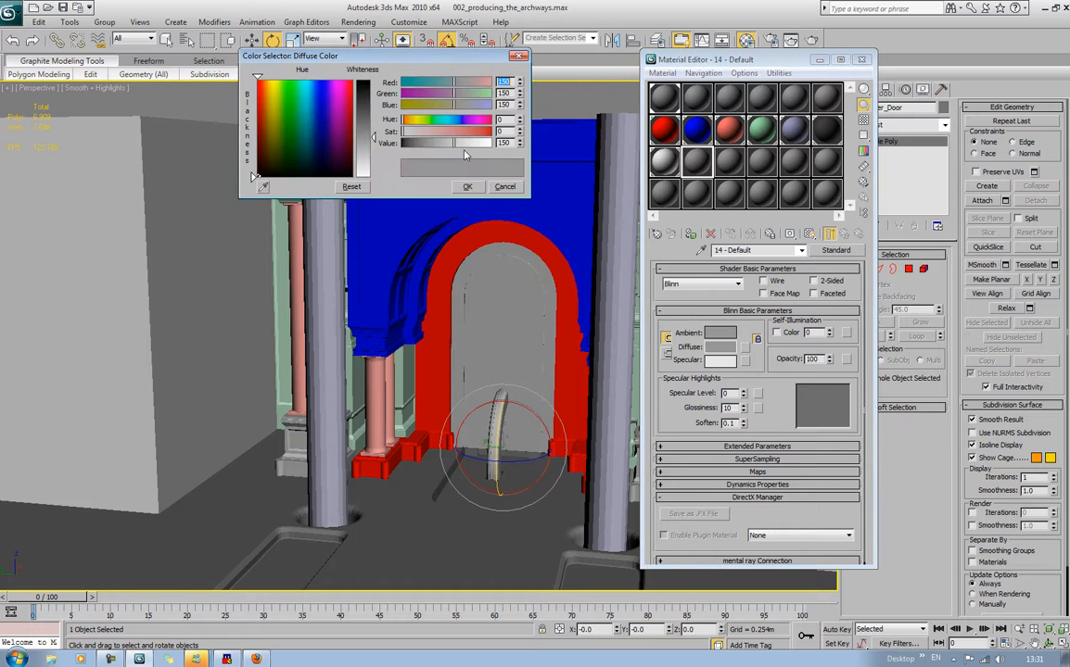
pyautogui.click(323, 120)
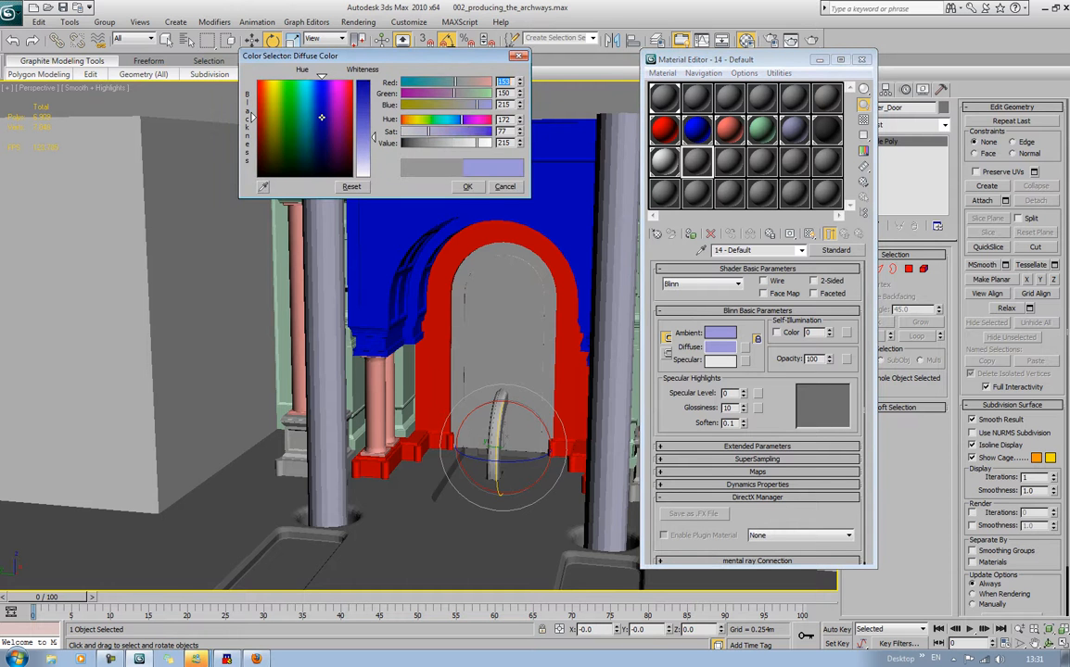
pyautogui.click(315, 94)
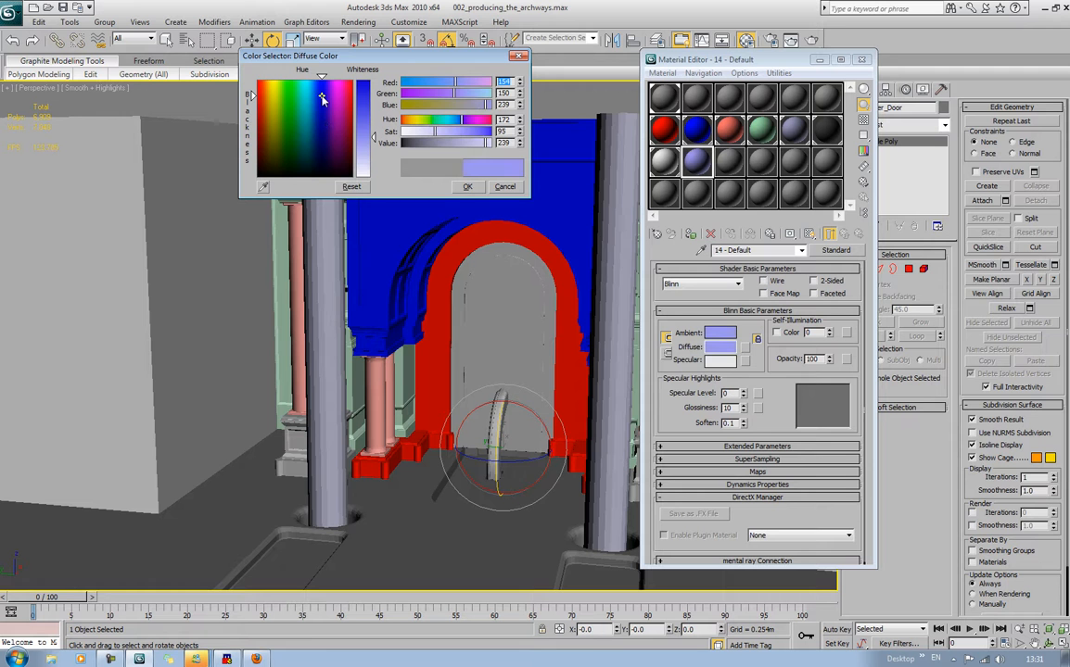
pyautogui.click(312, 91)
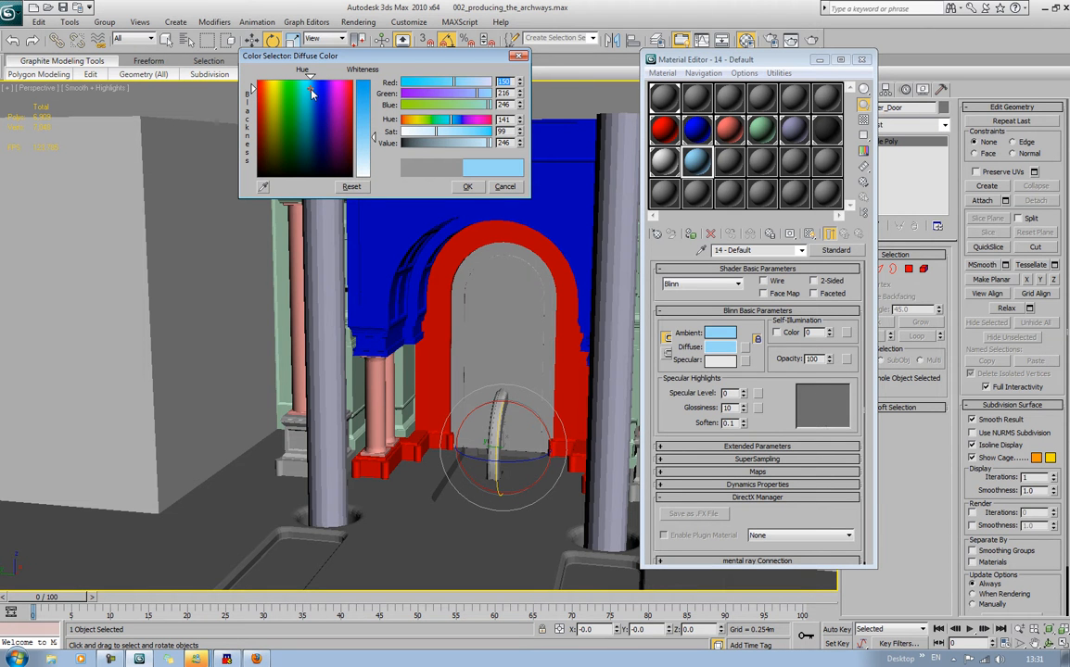
pyautogui.click(316, 90)
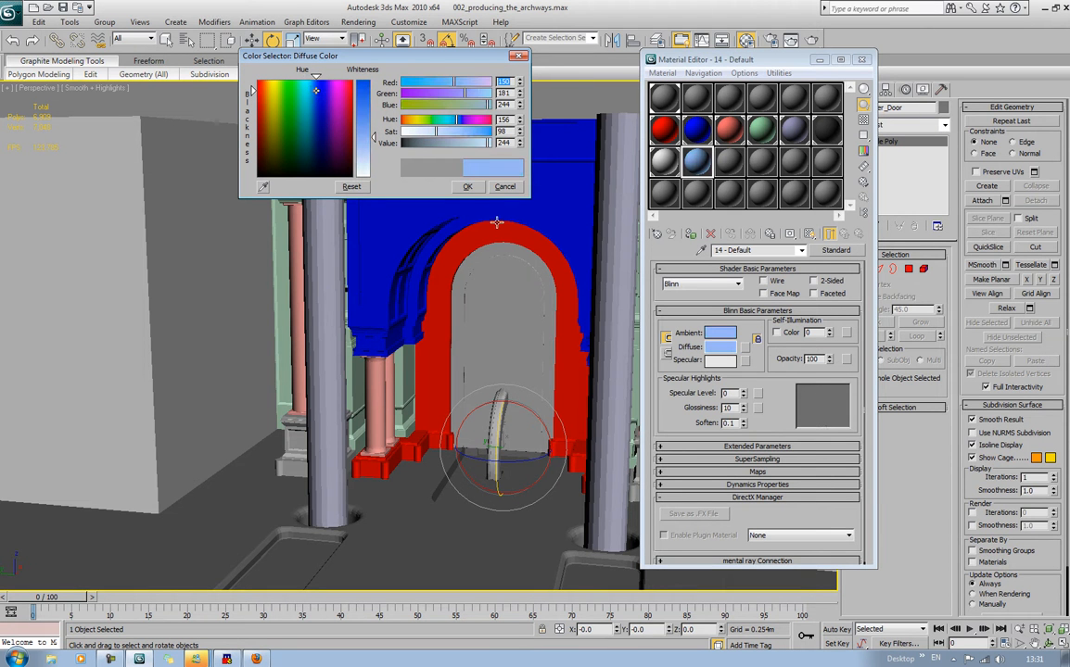
pyautogui.click(467, 187)
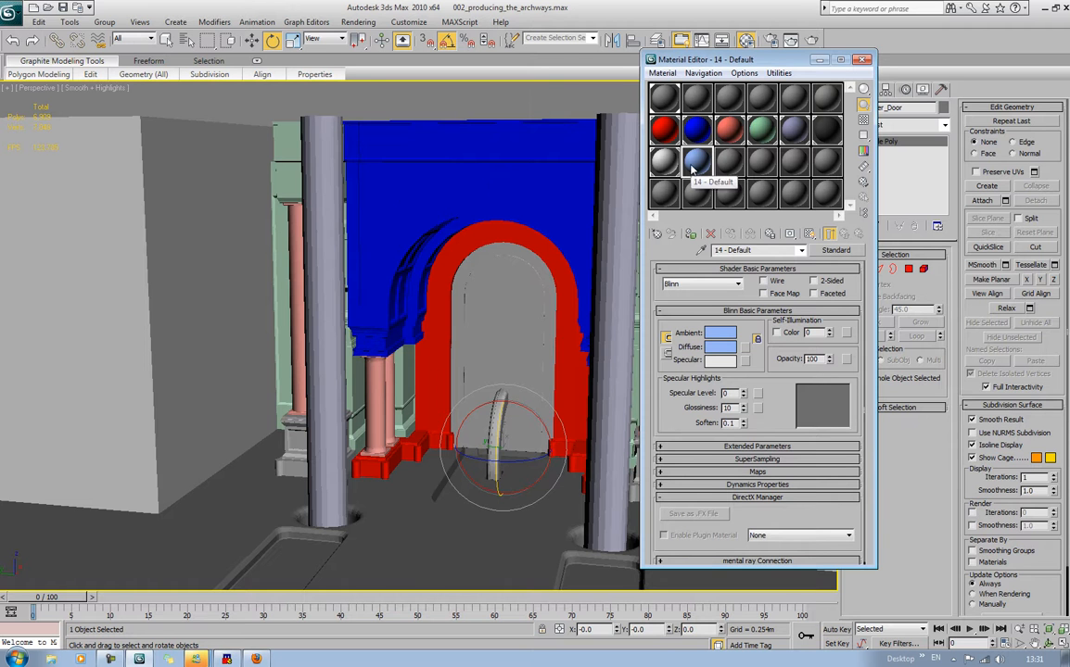
# Assign the light blue 14 - Default material to the arched inner door and clear the selection
pyautogui.moveTo(695, 160); pyautogui.dragTo(512, 298)
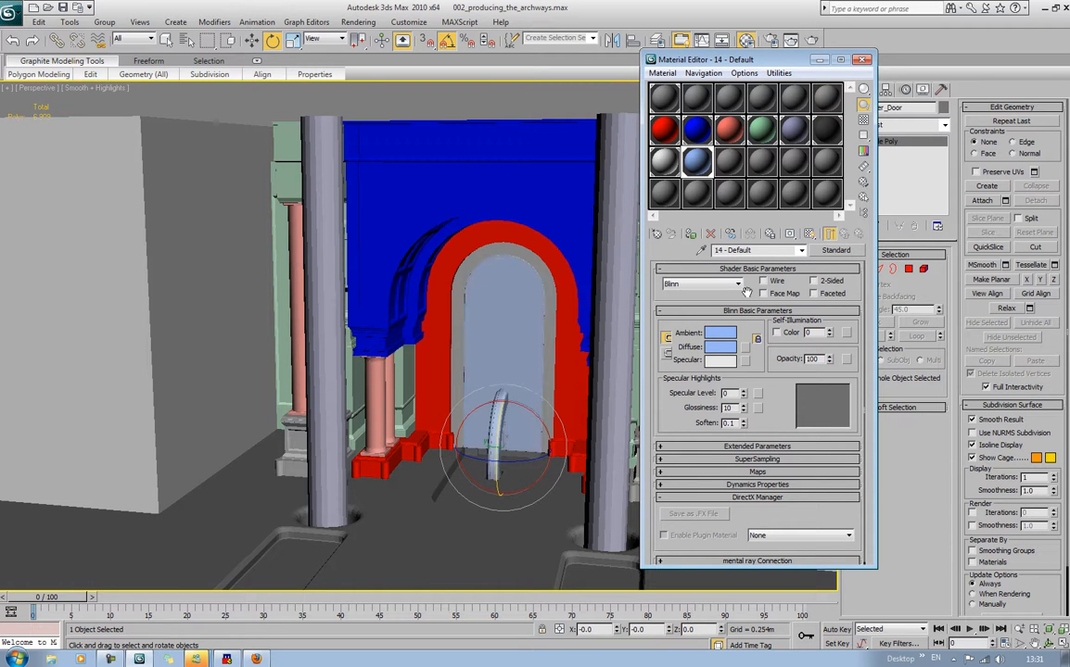
pyautogui.click(862, 61)
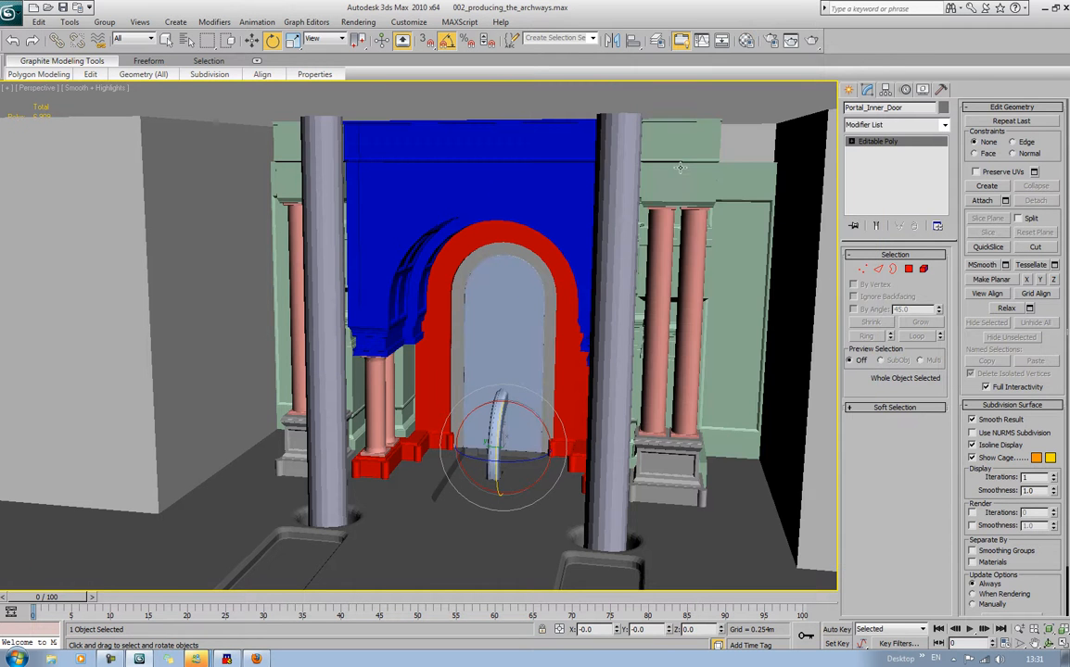
pyautogui.click(686, 111)
pyautogui.scroll(-3, 686, 112)
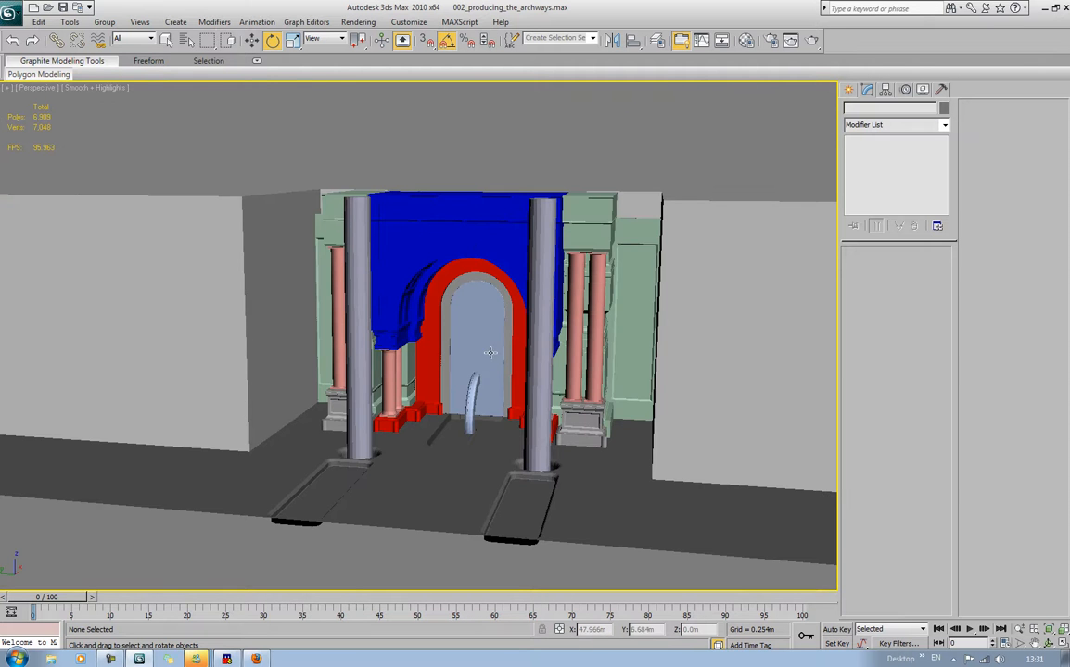
# Examine the portal model with edged faces shown and review its coloured materials in the Material Editor
pyautogui.click(504, 358)
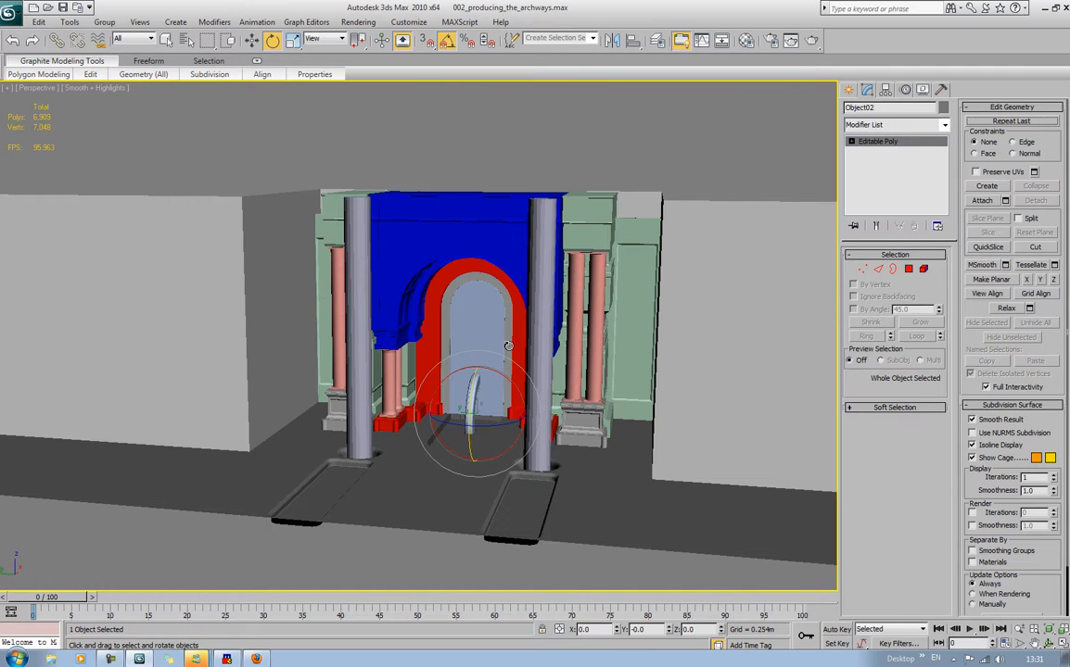
pyautogui.press('F4')
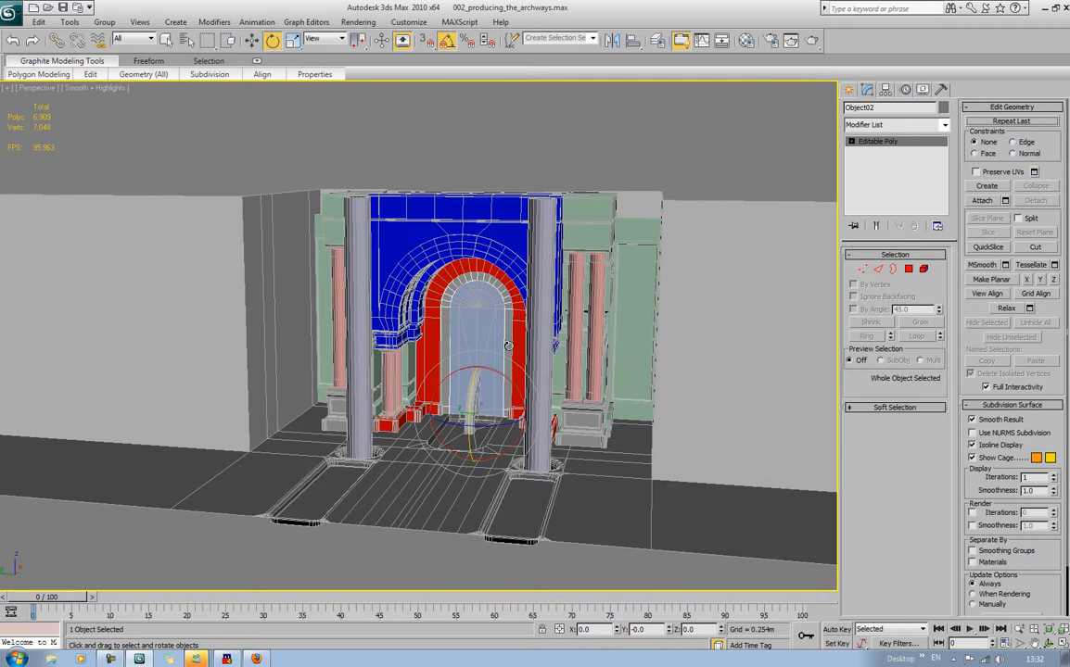
pyautogui.press('m')
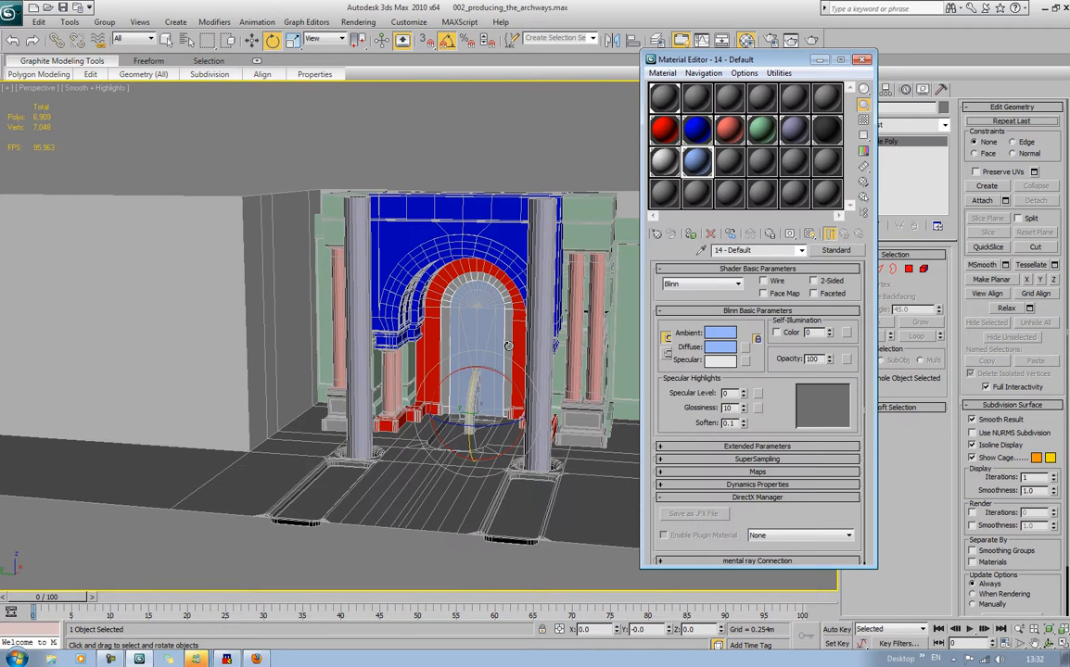
pyautogui.click(693, 129)
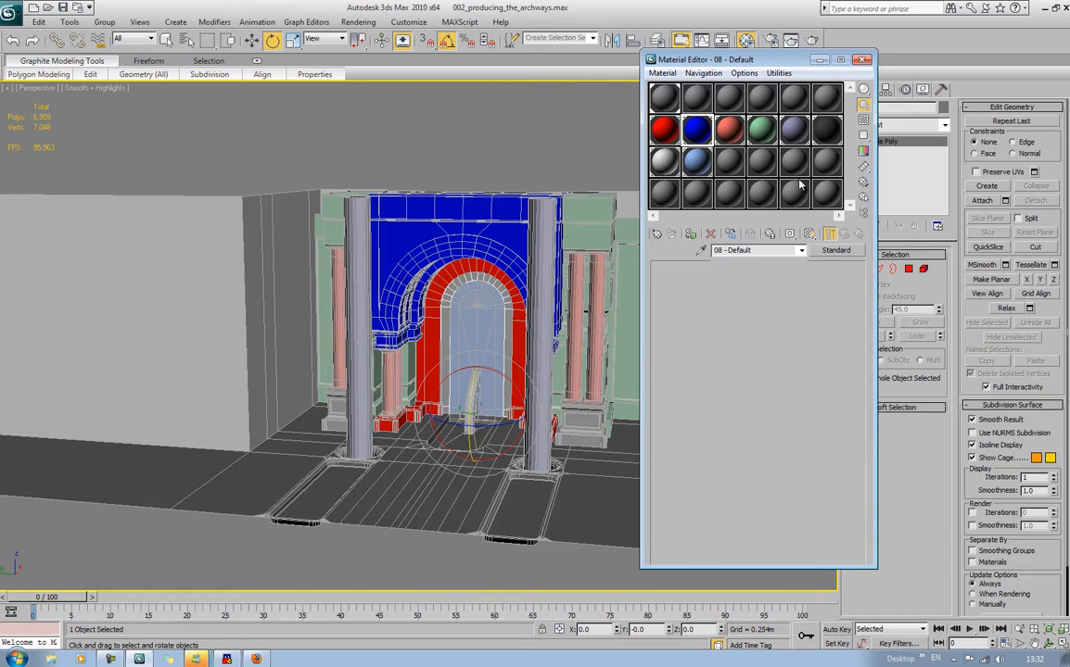
pyautogui.click(728, 129)
pyautogui.click(661, 142)
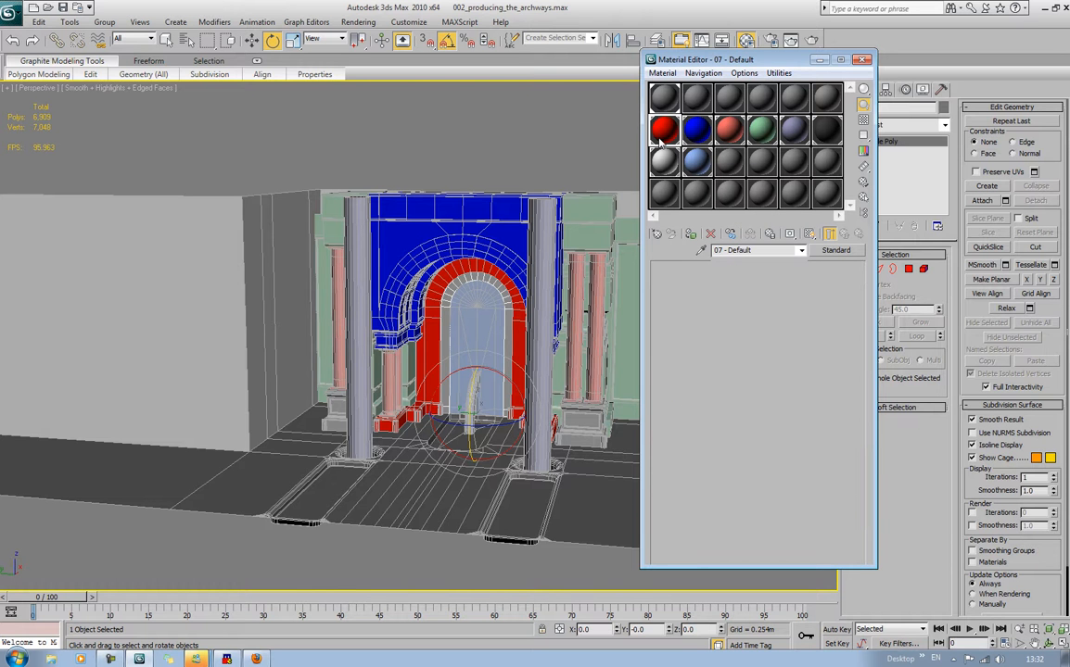
pyautogui.click(799, 137)
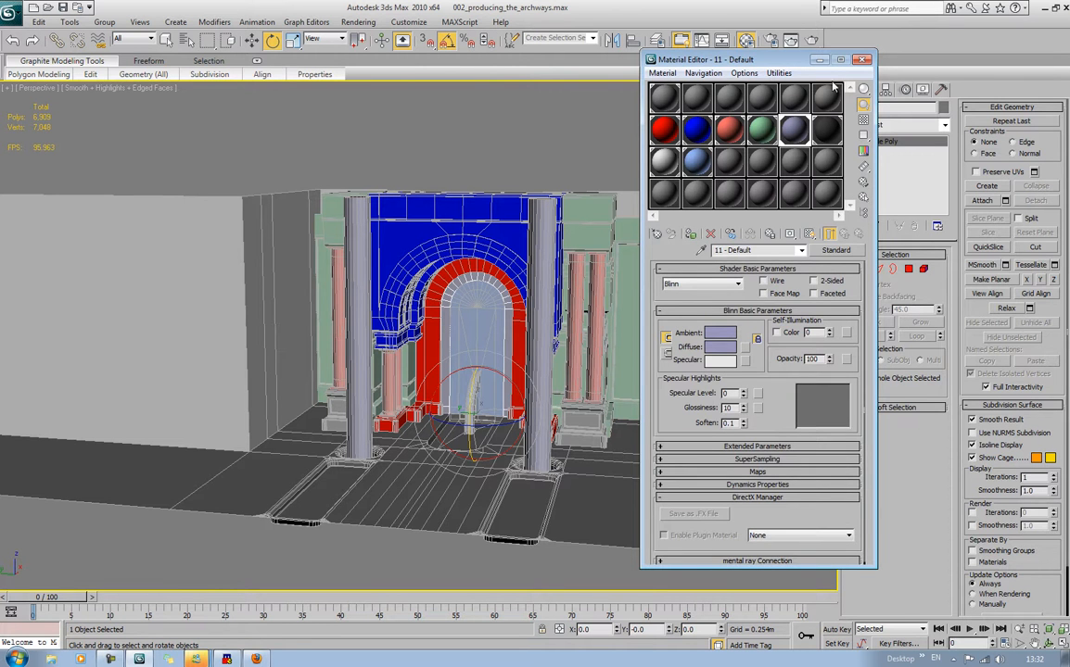
pyautogui.press('m')
pyautogui.click(603, 142)
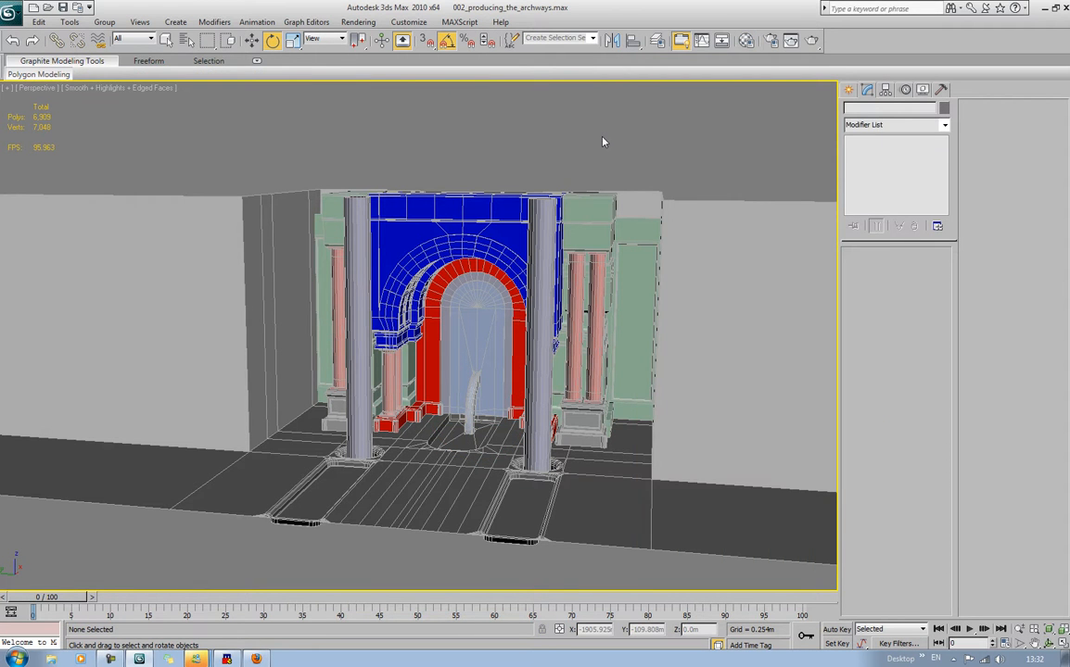
pyautogui.click(13, 17)
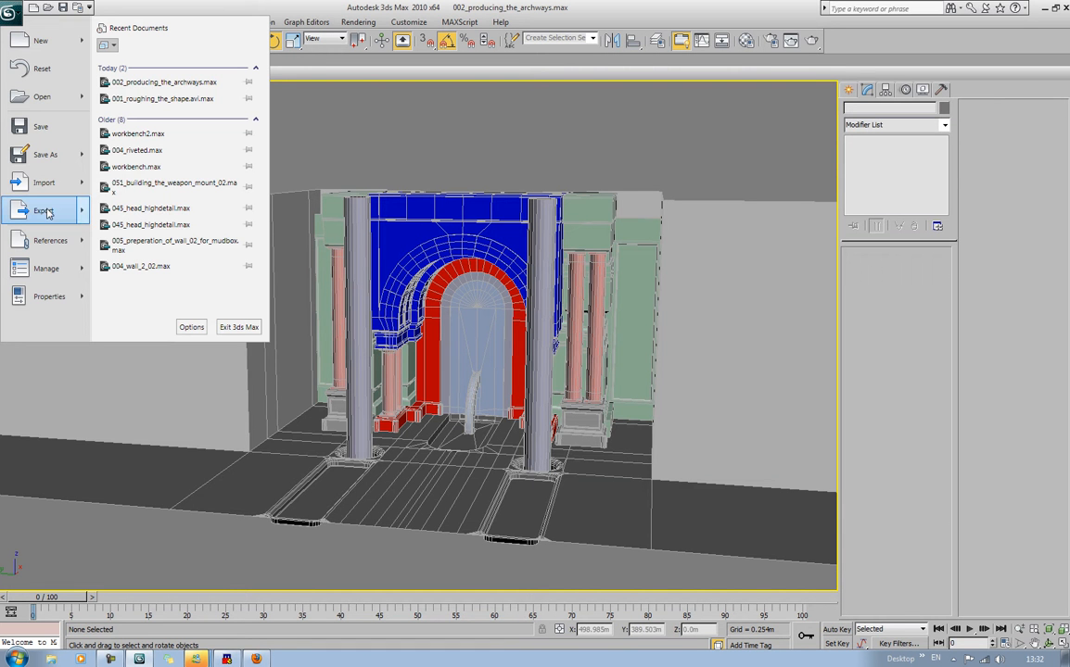
pyautogui.click(44, 212)
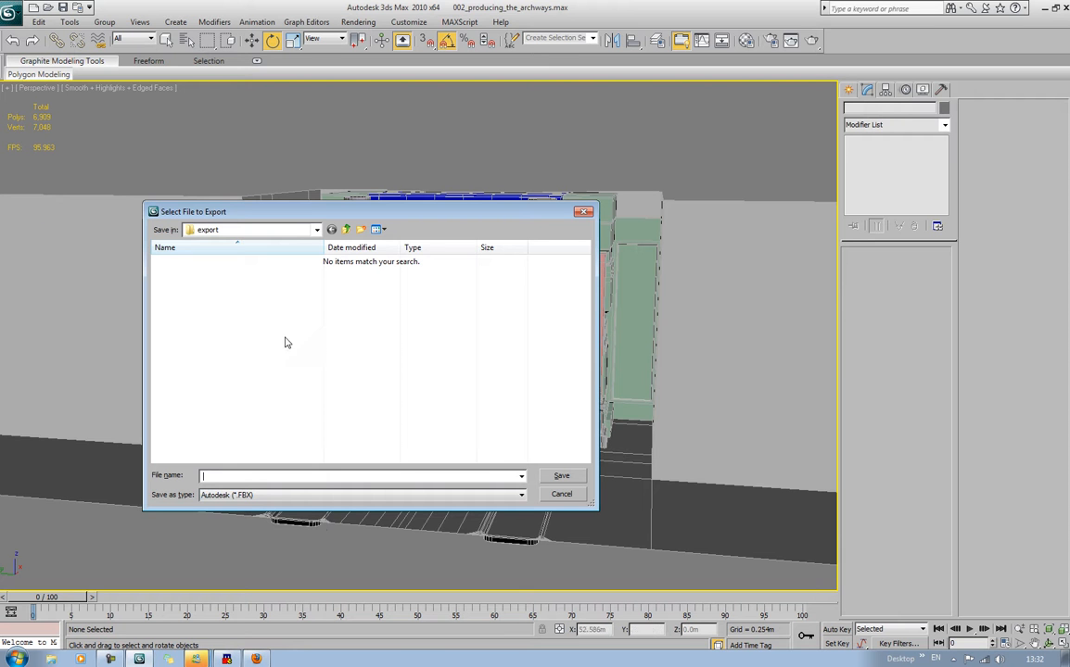
pyautogui.click(345, 230)
pyautogui.click(345, 230)
pyautogui.click(346, 230)
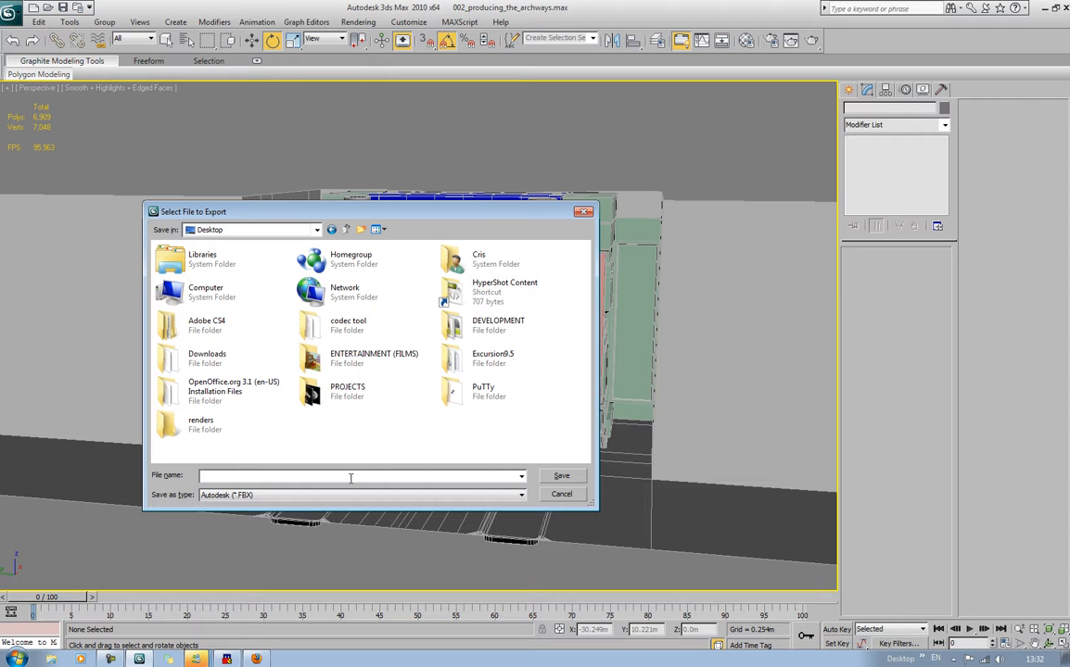
pyautogui.write('portal_base_t_model_low_det')
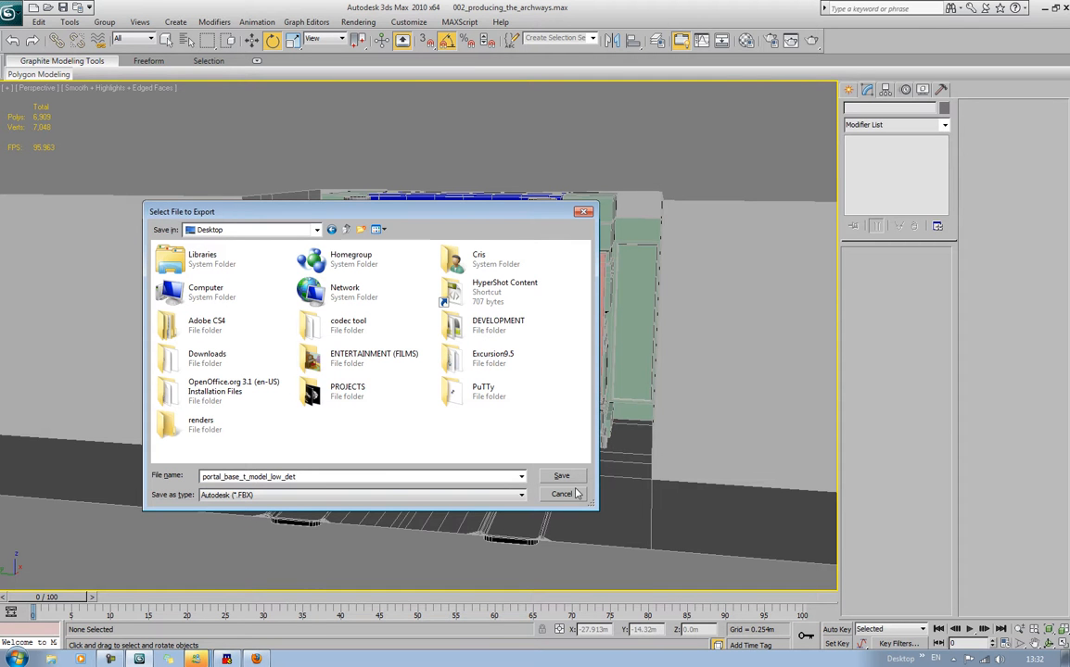
pyautogui.click(562, 494)
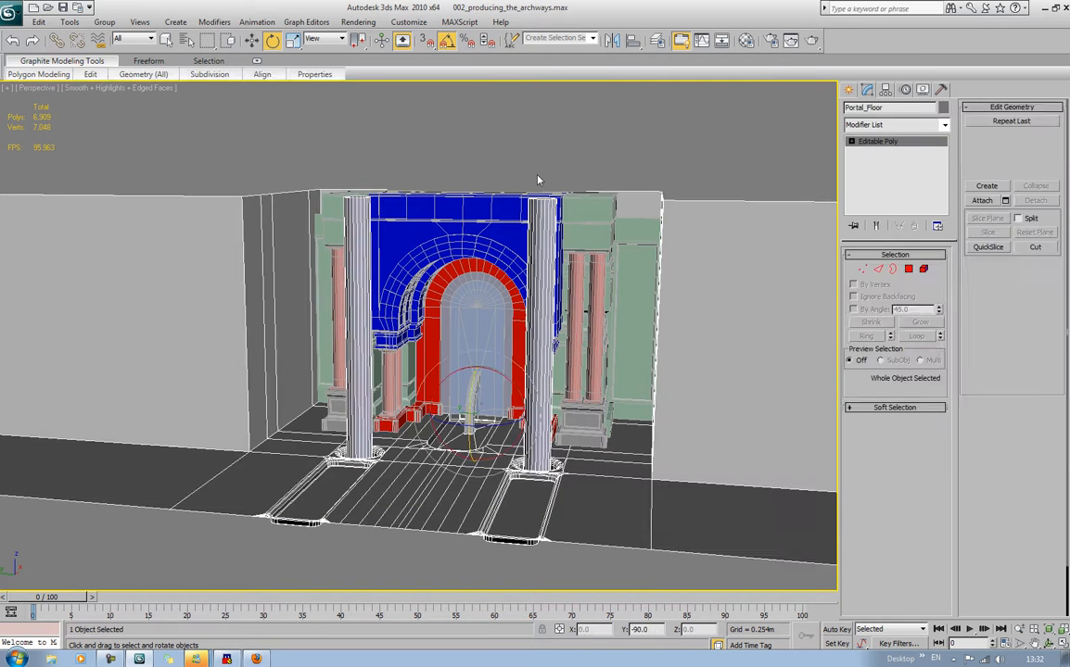
# Select all four portal scene objects together and apply a Smooth modifier to them
pyautogui.moveTo(234, 164); pyautogui.dragTo(768, 393)
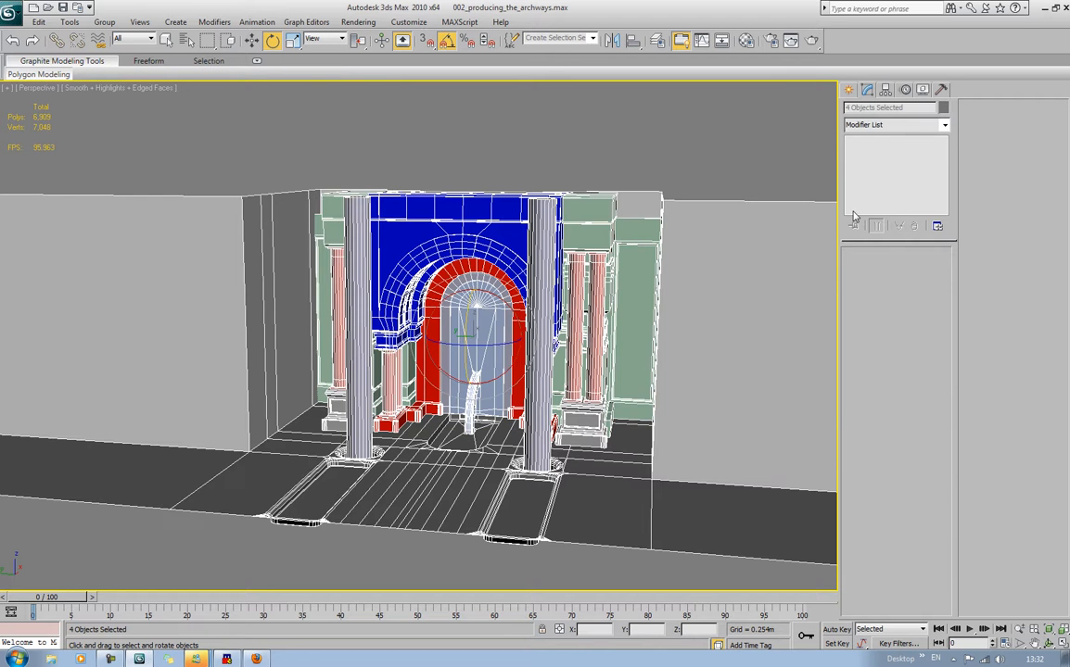
pyautogui.click(885, 125)
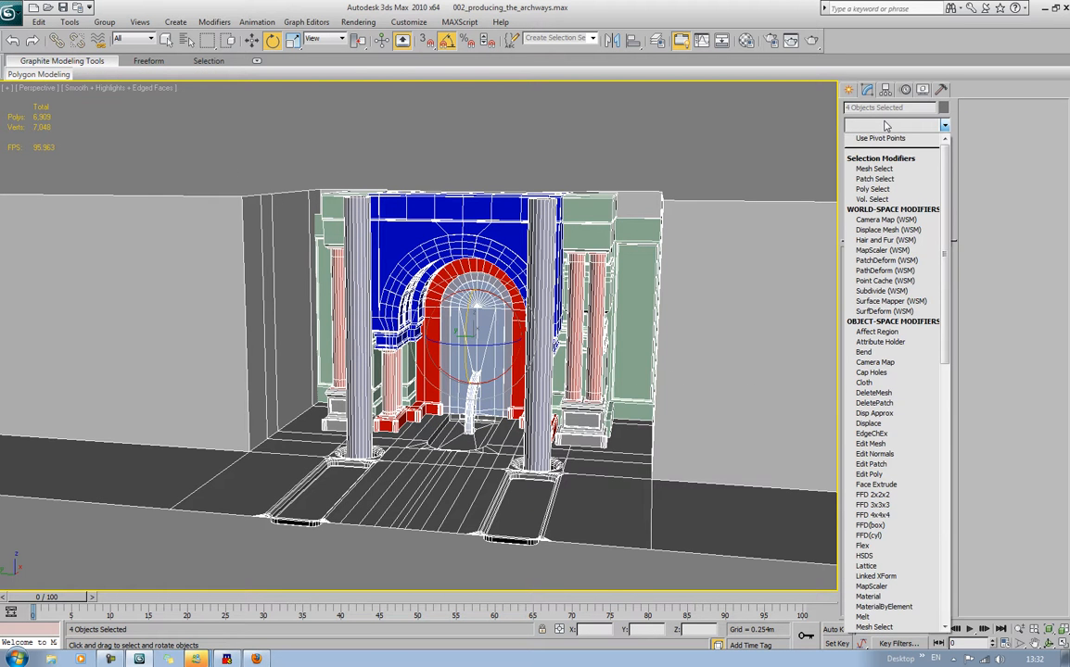
pyautogui.press('s')
pyautogui.press('s')
pyautogui.press('s')
pyautogui.press('s')
pyautogui.press('s')
pyautogui.press('s')
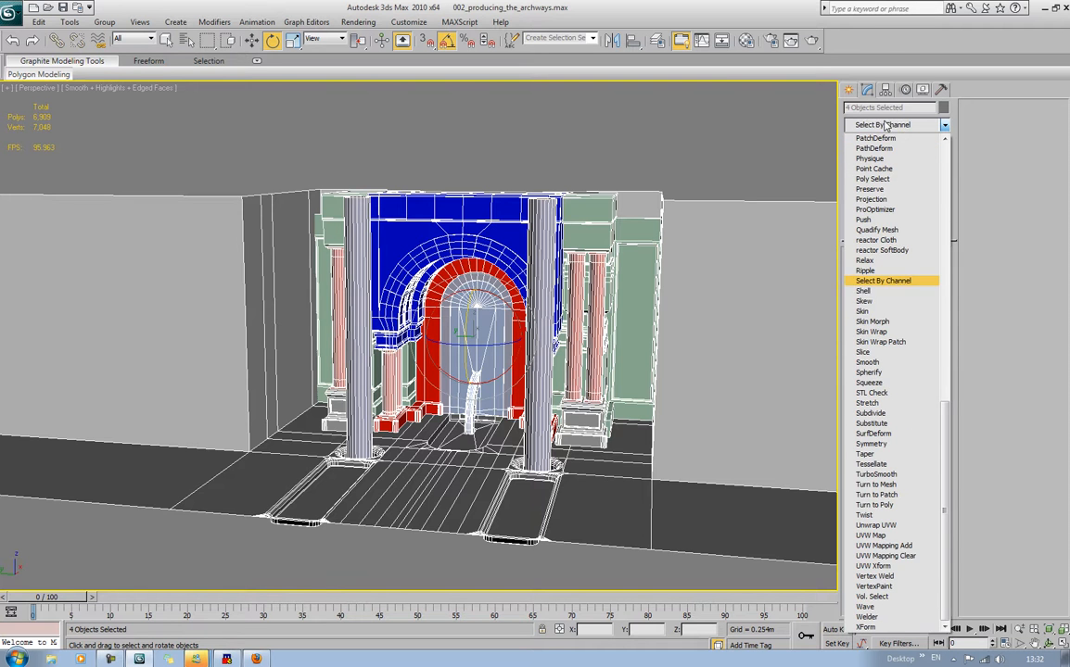
pyautogui.press('s')
pyautogui.press('s')
pyautogui.press('s')
pyautogui.press('s')
pyautogui.press('s')
pyautogui.press('s')
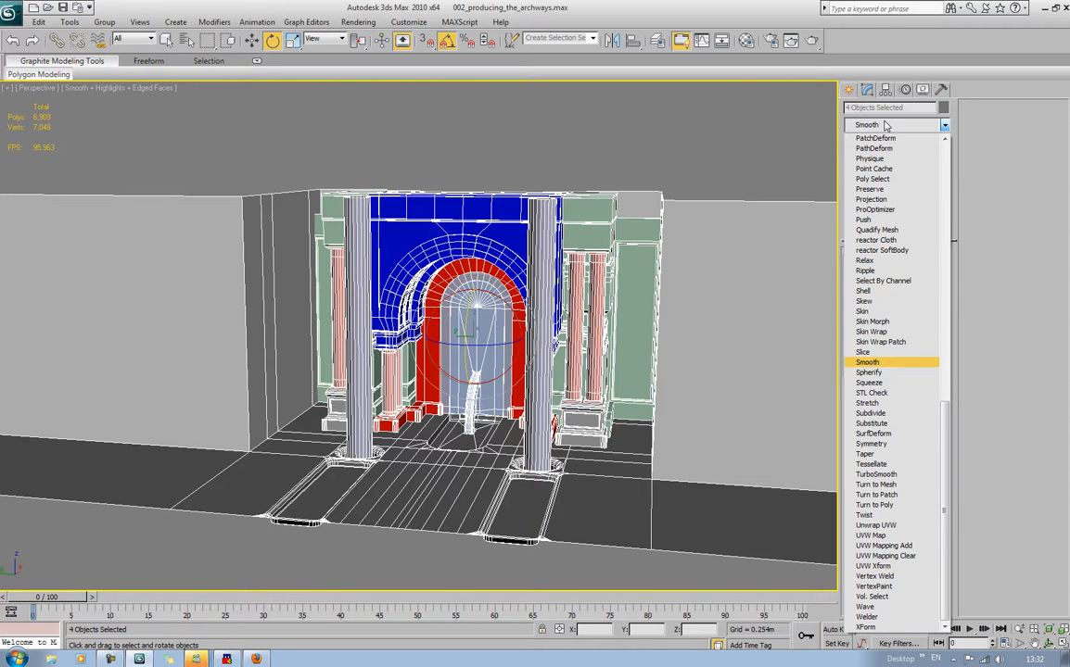
pyautogui.press('Return')
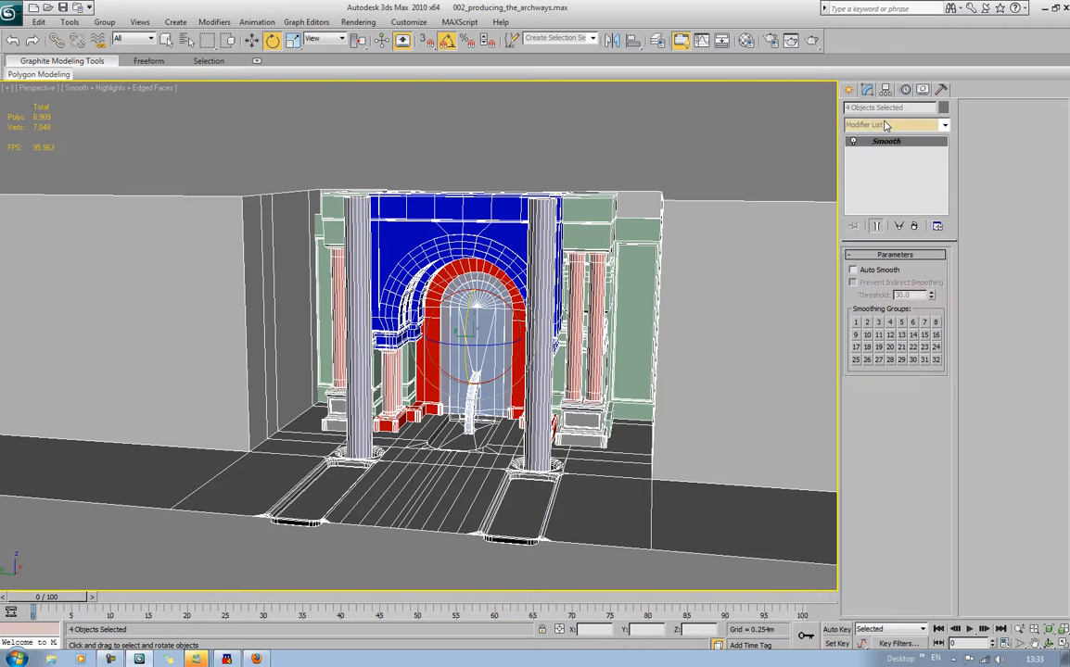
# Enable Auto Smooth on the Smooth modifier and set its threshold to 22.45
pyautogui.click(853, 270)
pyautogui.click(915, 295)
pyautogui.write('22.45')
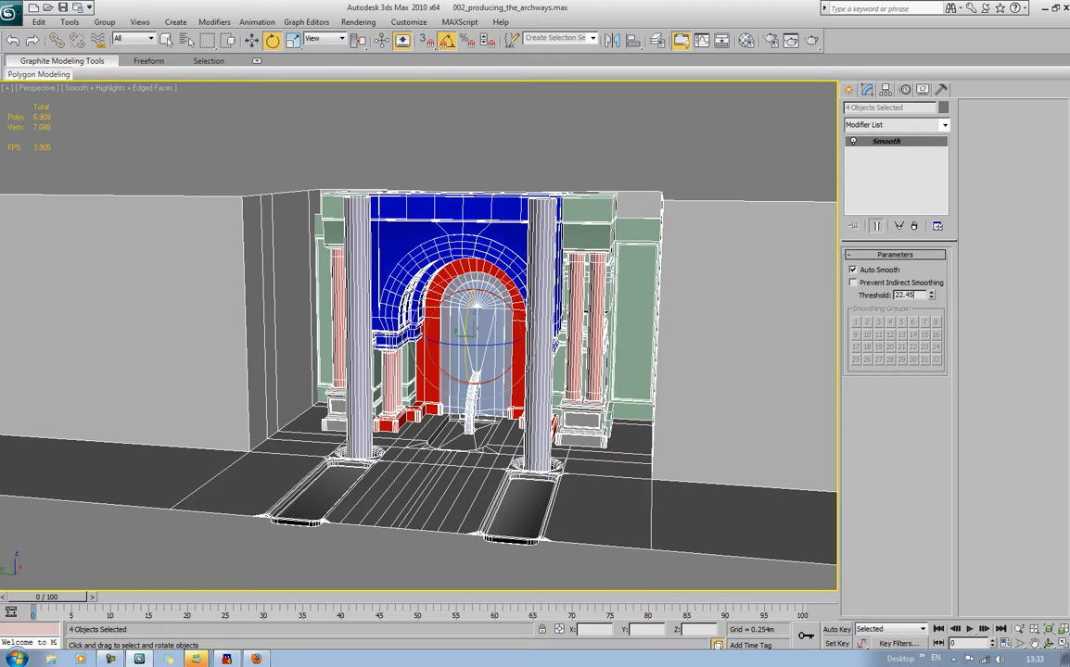
pyautogui.press('Return')
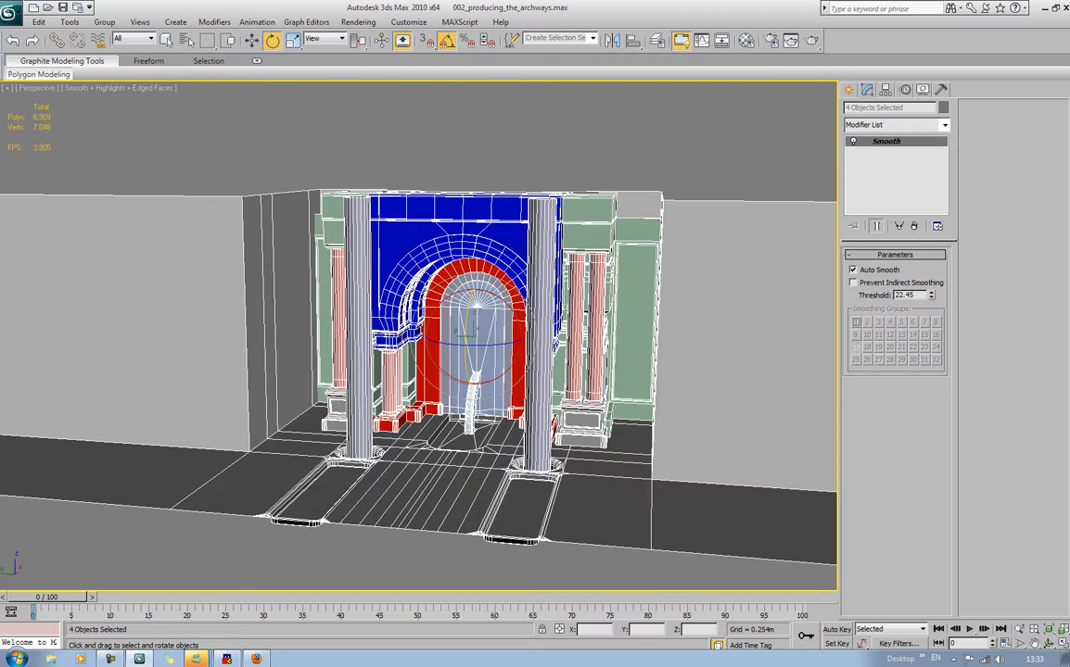
# Hide the edged faces and convert the four smoothed objects to Editable Poly
pyautogui.press('F4')
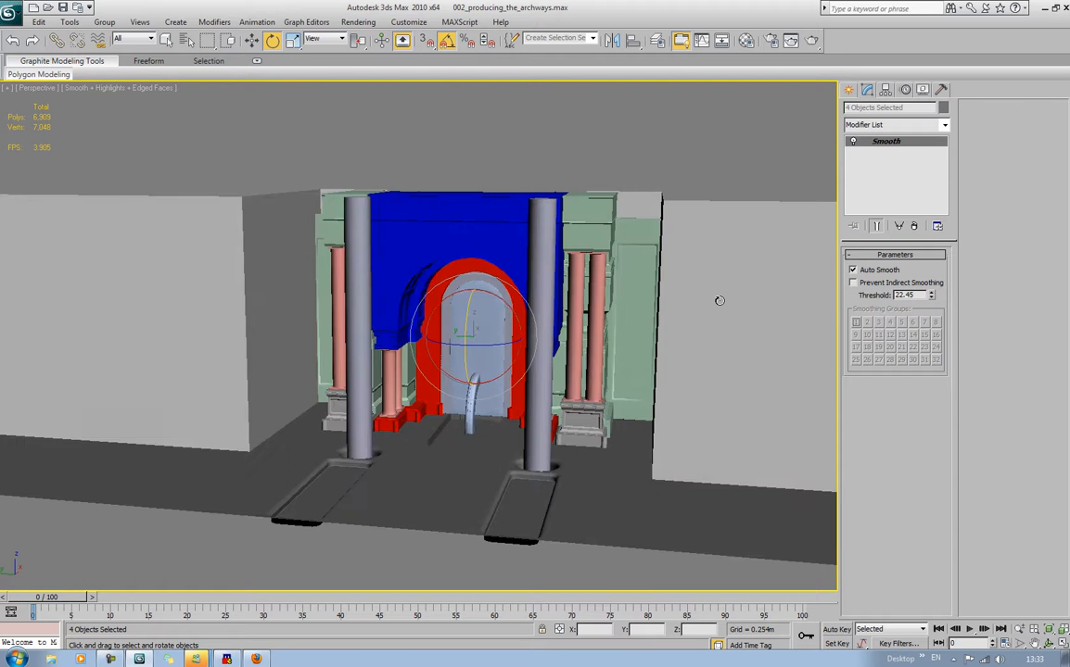
pyautogui.keyDown('alt'); pyautogui.moveTo(719, 301); pyautogui.dragTo(735, 309, button='middle'); pyautogui.keyUp('alt')
pyautogui.rightClick(709, 304)
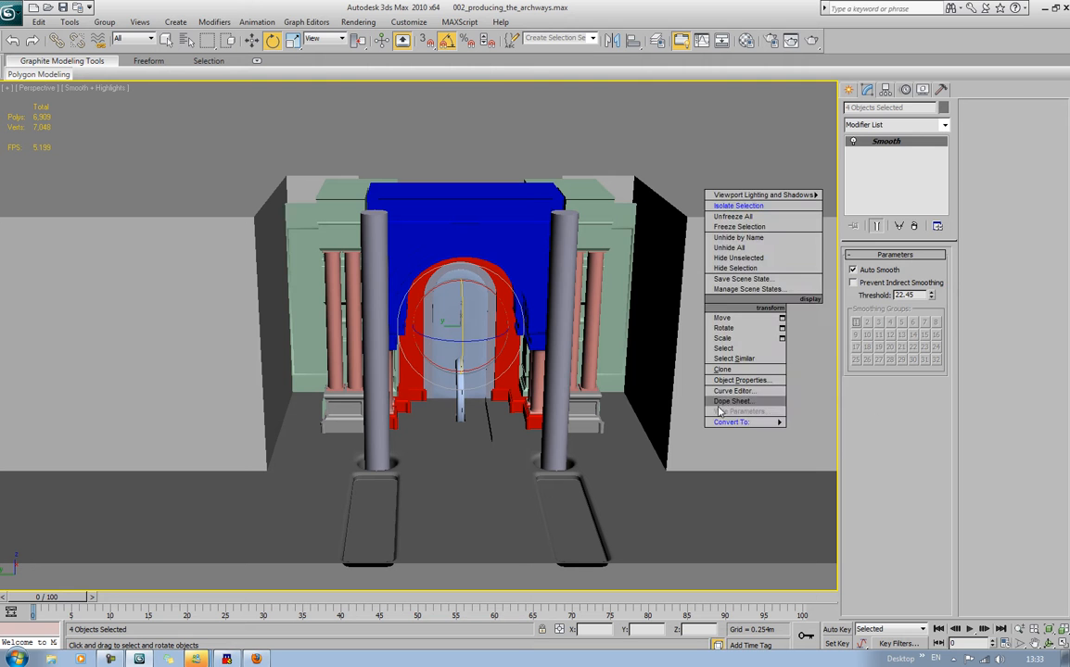
pyautogui.moveTo(742, 421)
pyautogui.click(808, 432)
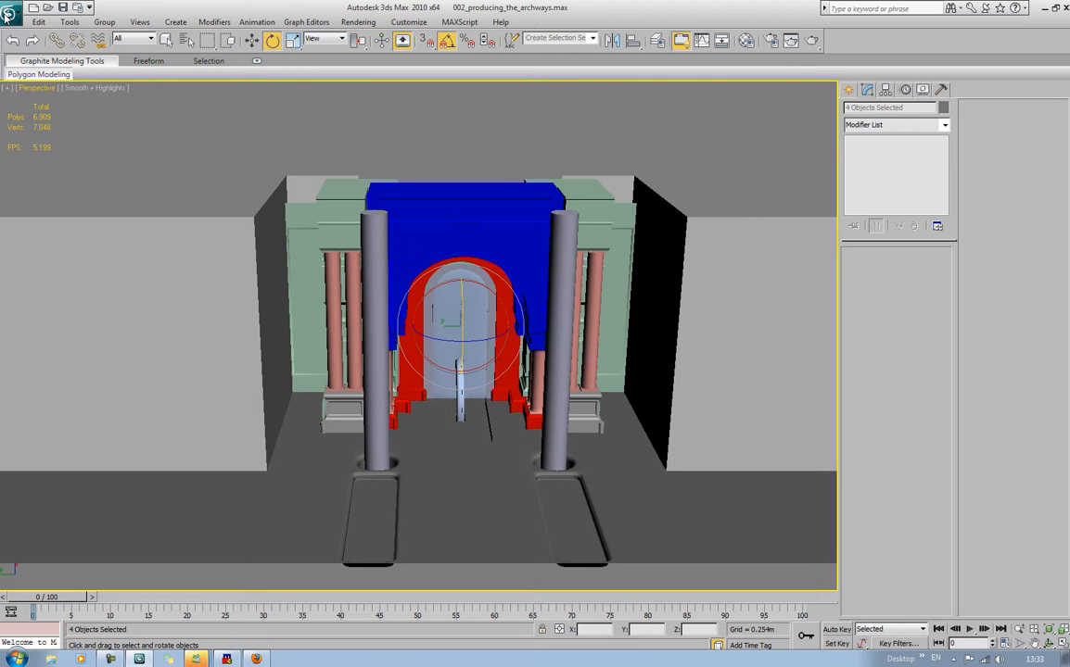
# Start an FBX export of the scene to the Desktop, named portal_untextured_base_mats_applied_low_poly_v
pyautogui.click(7, 13)
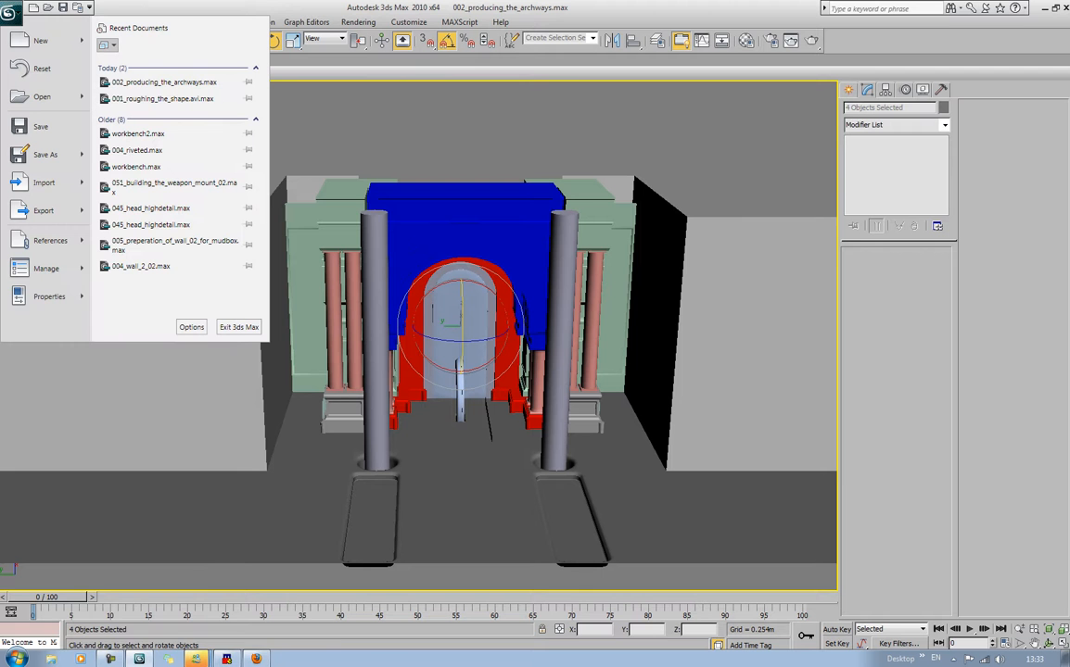
pyautogui.moveTo(209, 658)
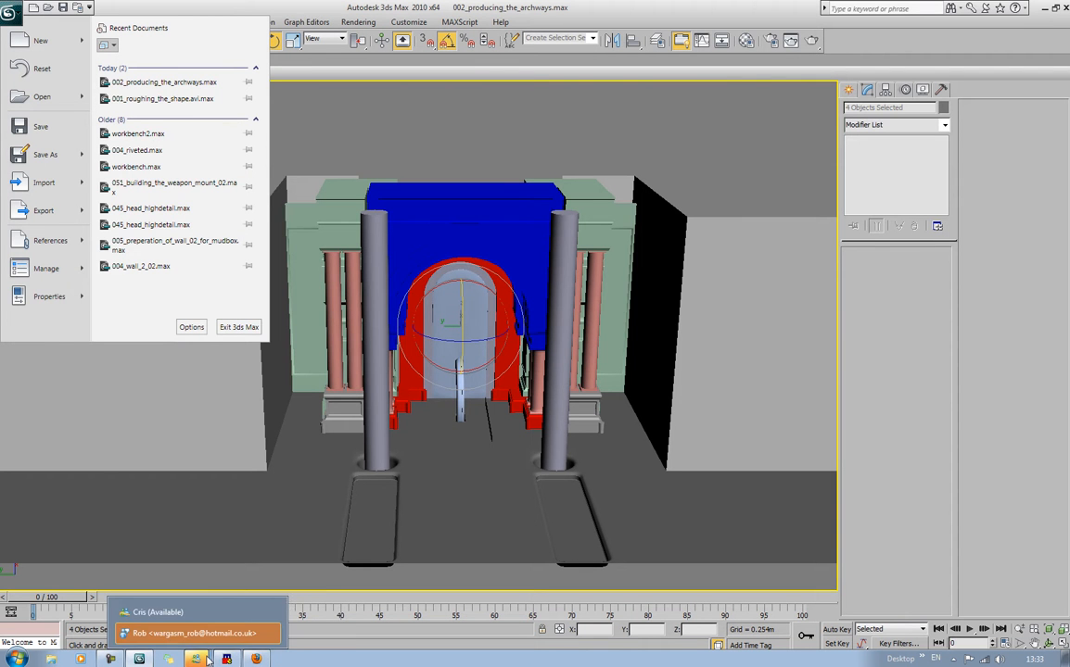
pyautogui.click(70, 224)
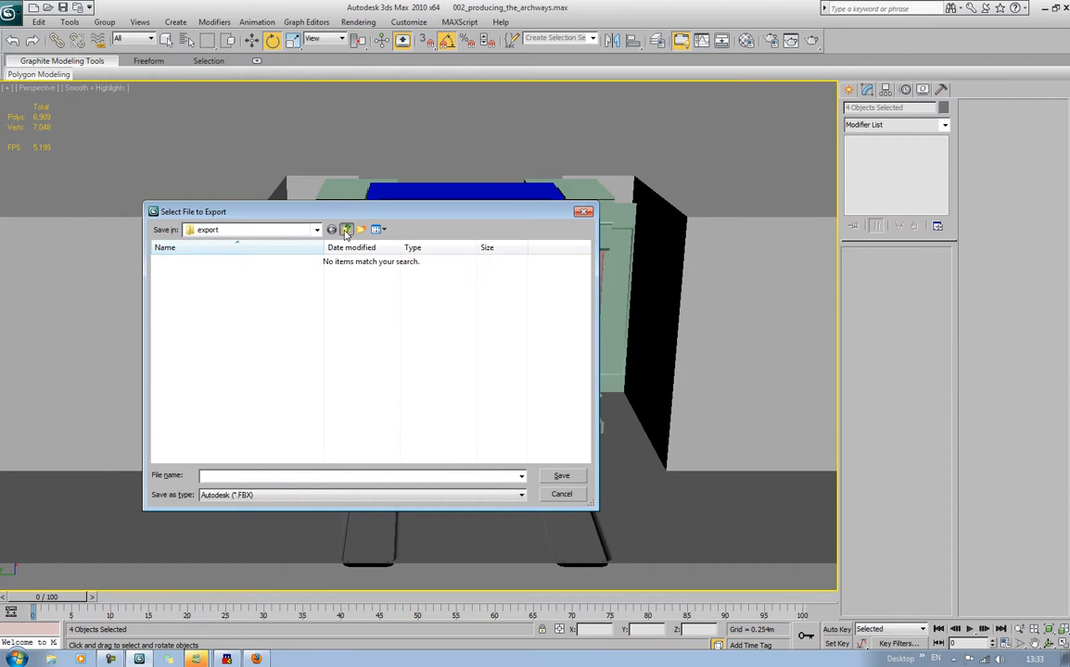
pyautogui.click(346, 230)
pyautogui.click(347, 230)
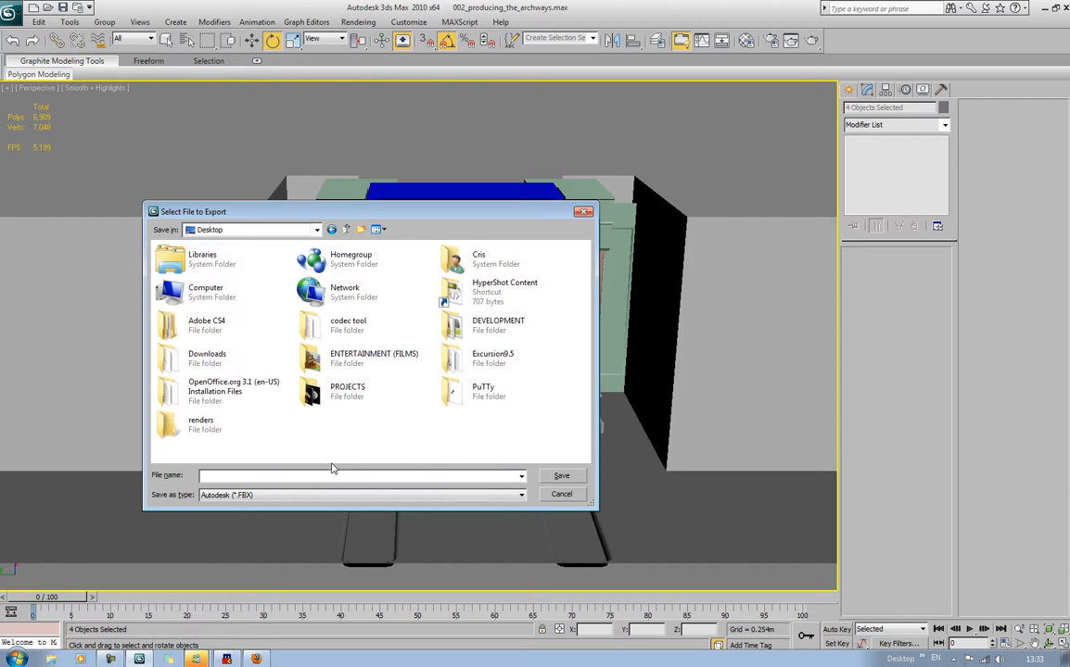
pyautogui.write('porta')
pyautogui.write('l_unte')
pyautogui.write('xtured_baser')
pyautogui.write('mats_ap')
pyautogui.write('plied_low_poly_v')
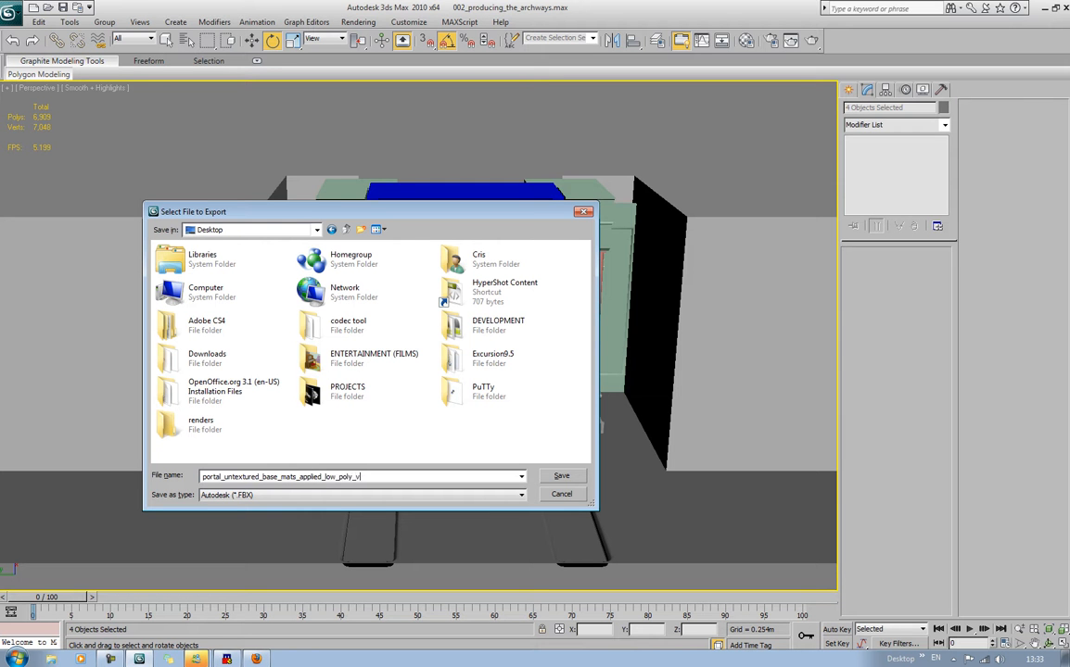
pyautogui.press('Return')
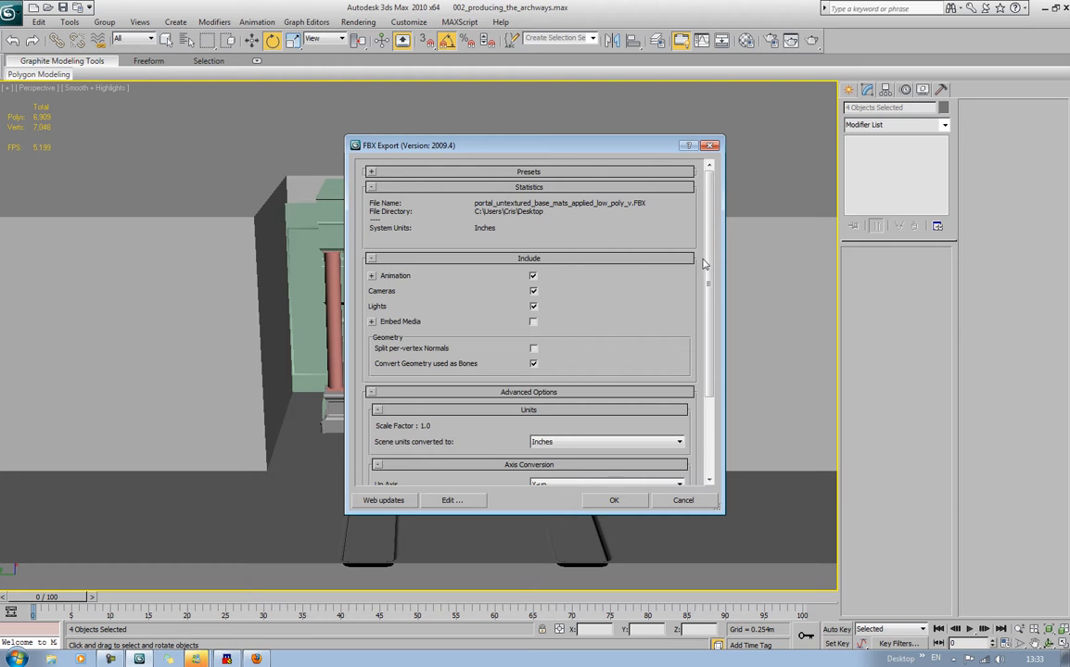
# Keep Y-up as the up axis in the FBX export options and complete the export
pyautogui.moveTo(709, 259); pyautogui.dragTo(719, 319)
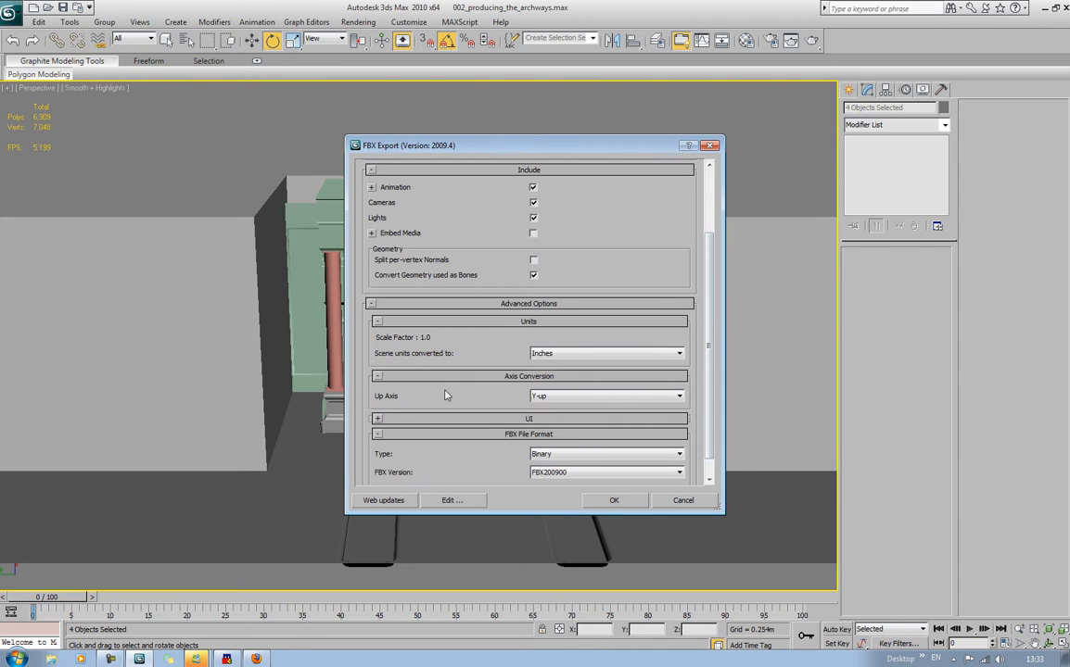
pyautogui.click(570, 397)
pyautogui.click(570, 399)
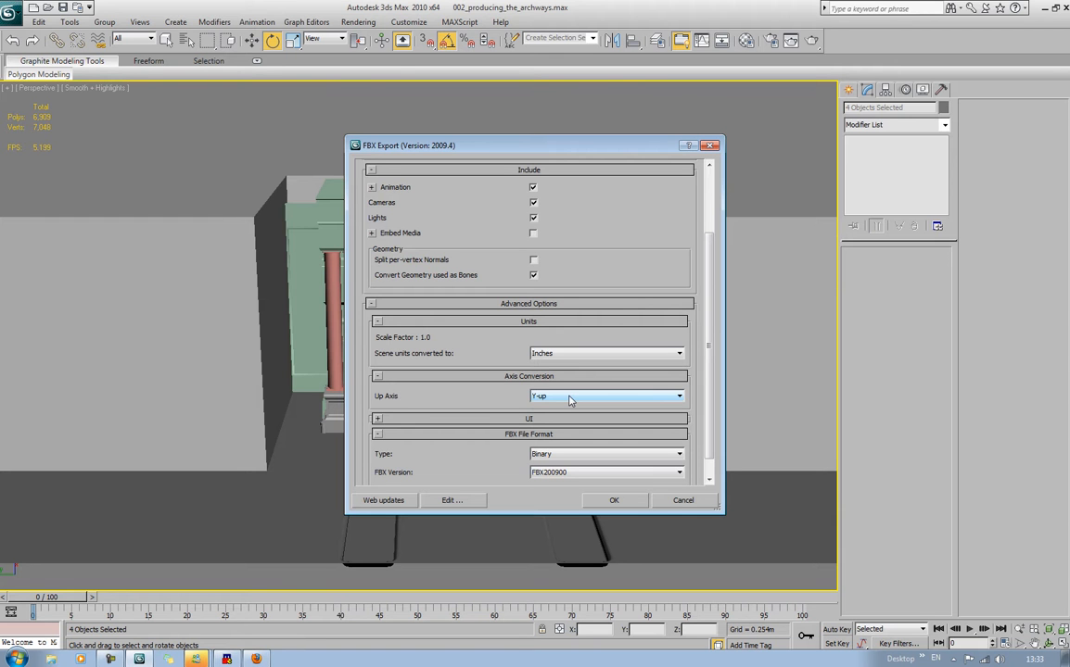
pyautogui.click(612, 500)
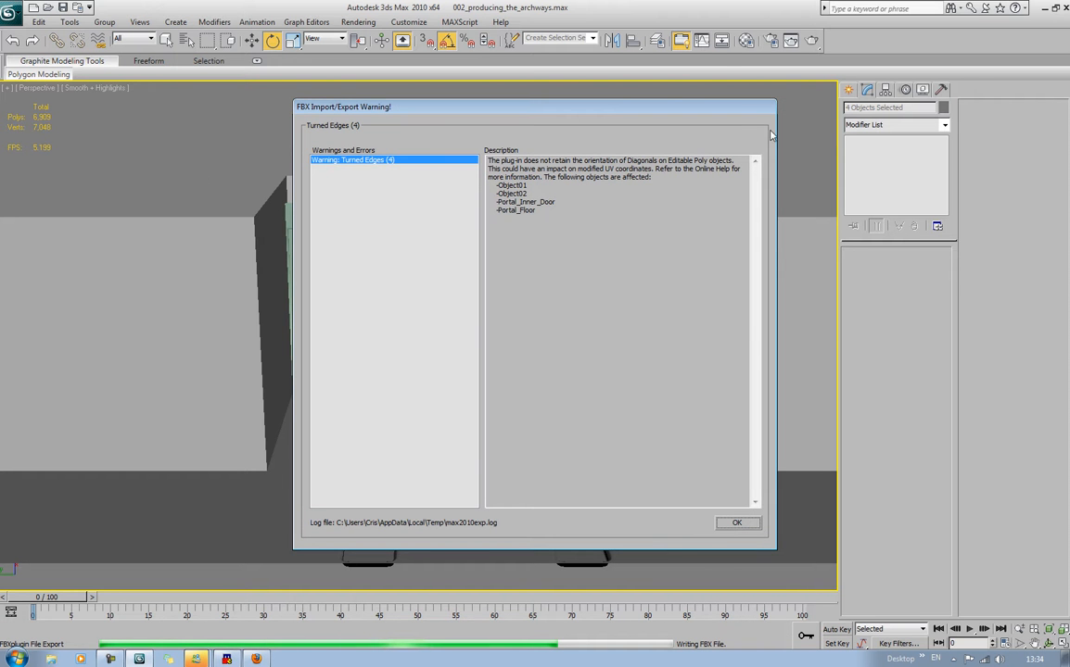
pyautogui.click(732, 524)
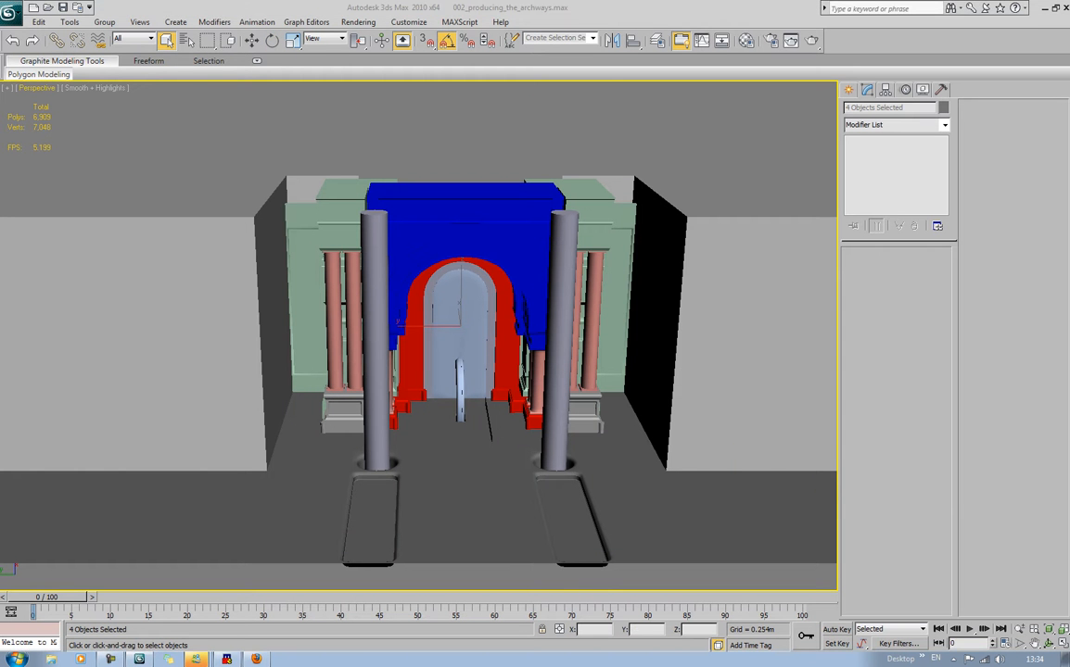
# Save the scene as a new file named 003_surrounds_and_application_of_base_materials in the mt portal set folder
pyautogui.click(11, 13)
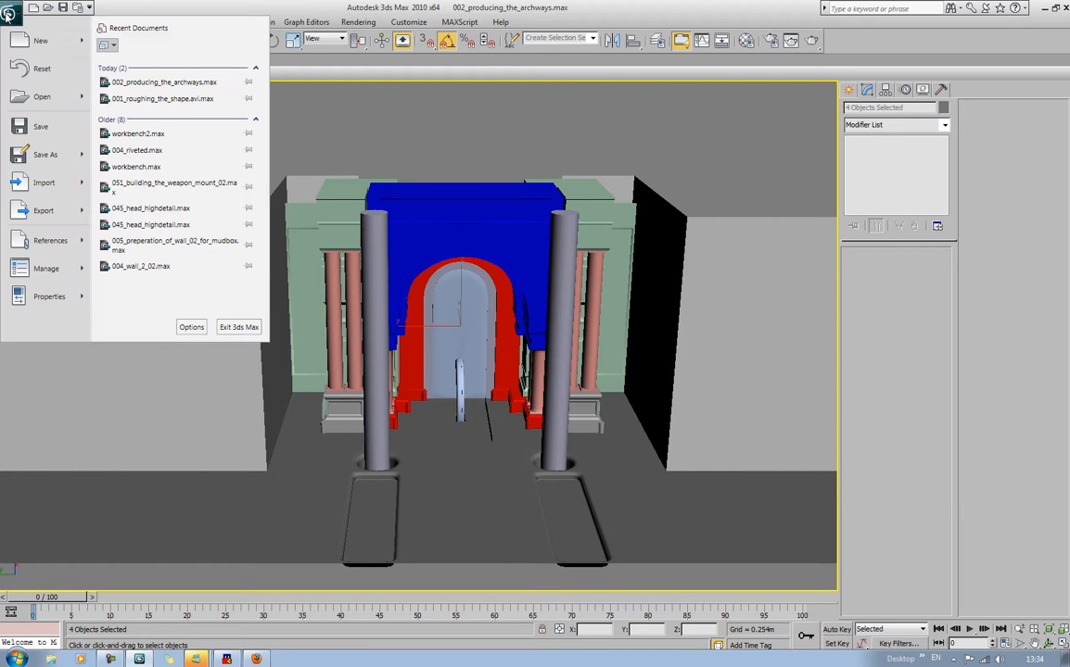
pyautogui.click(56, 166)
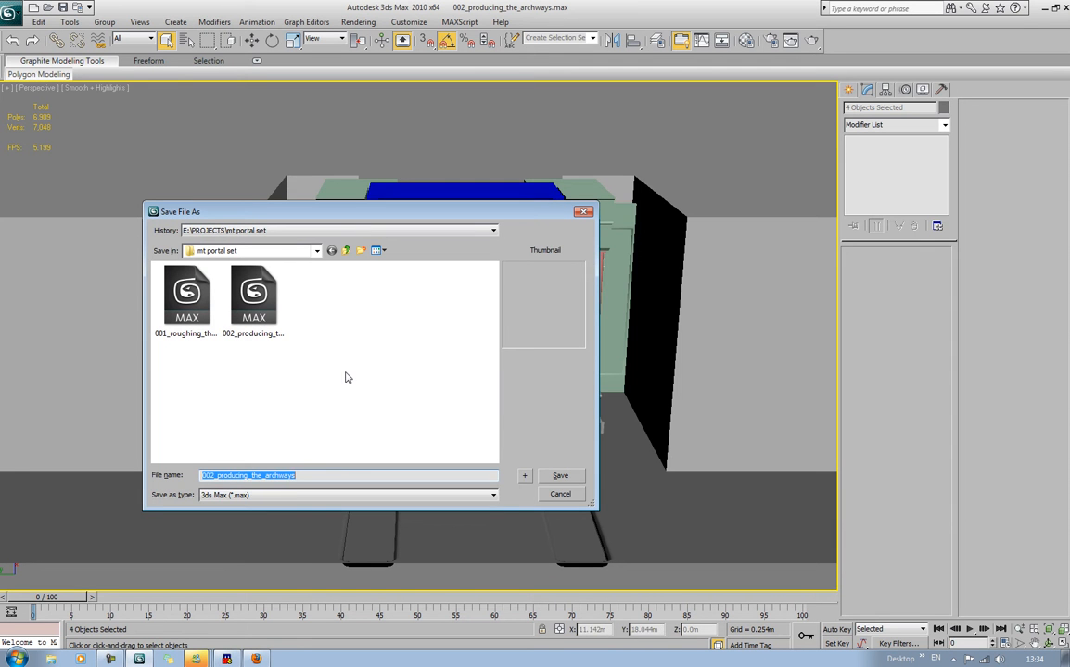
pyautogui.write('003')
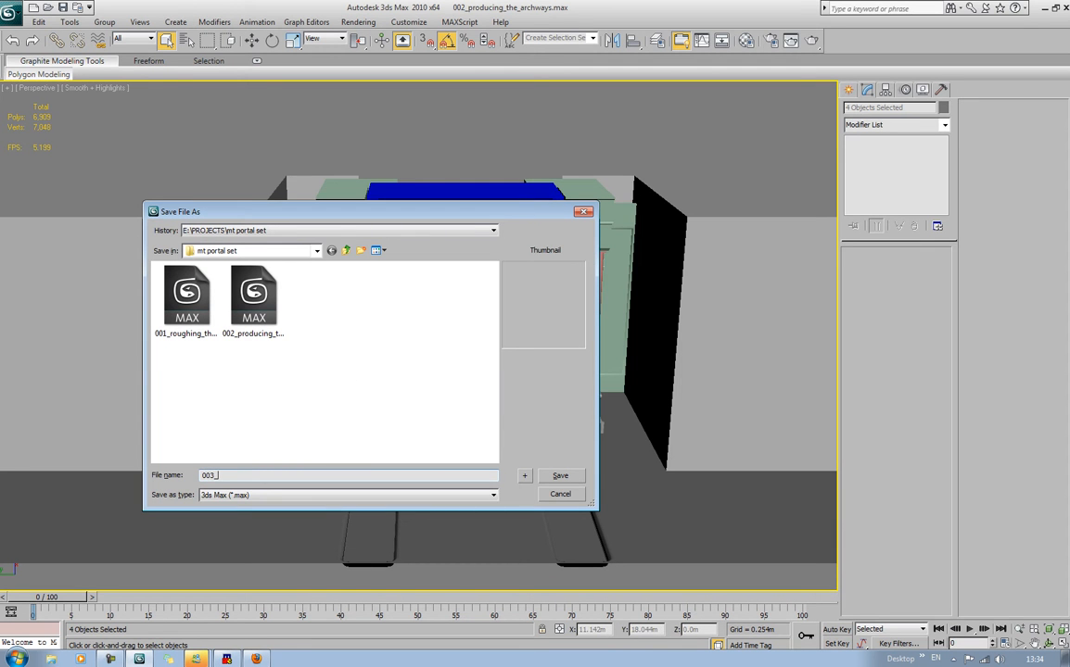
pyautogui.write('_surrounds_and_application_of_base_materials')
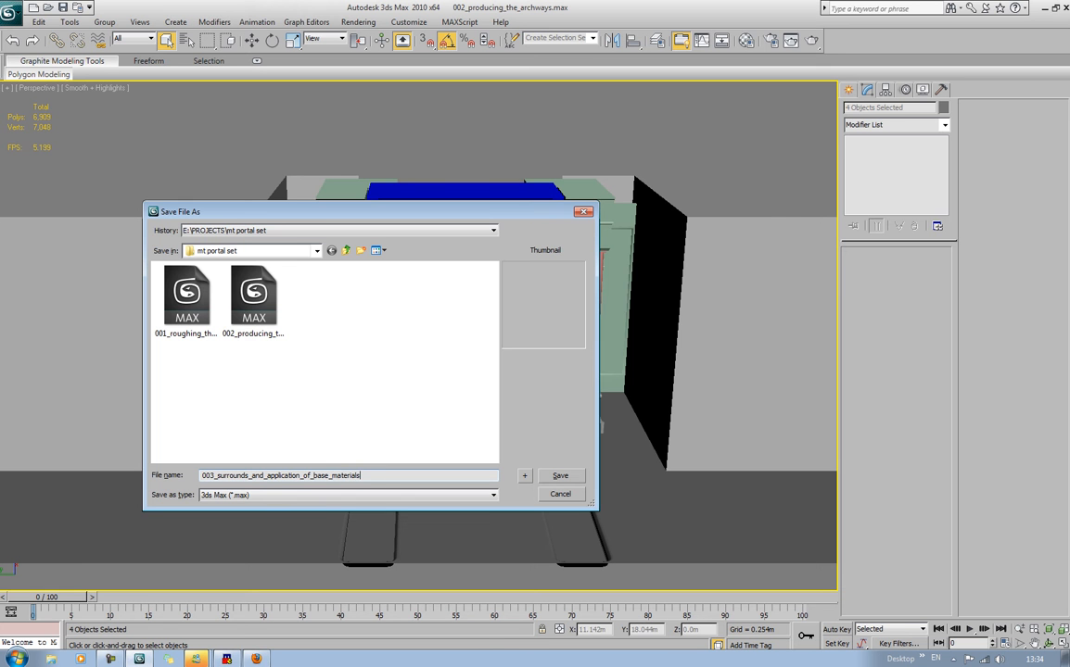
pyautogui.press('Return')
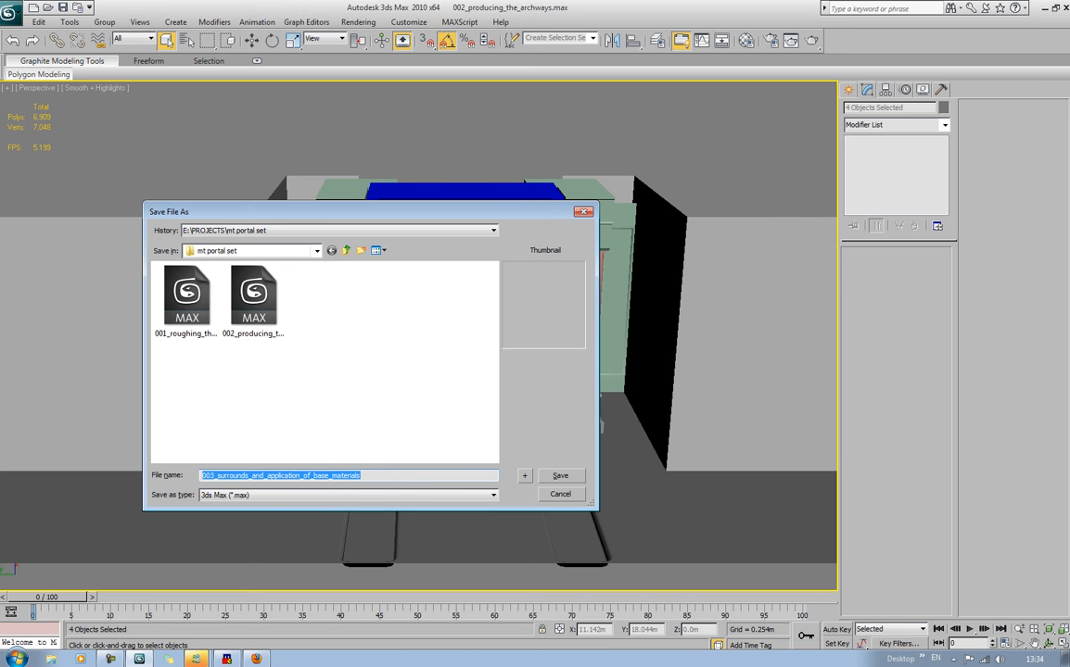